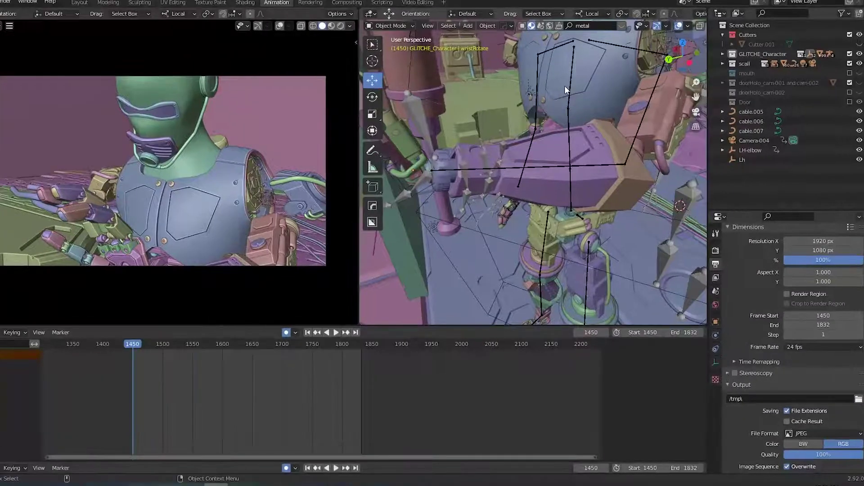
# Examine the robot's bent arm, hand and rig from several sides in a maximized viewport, and save the file.
pyautogui.hotkey('ctrl', 'space')
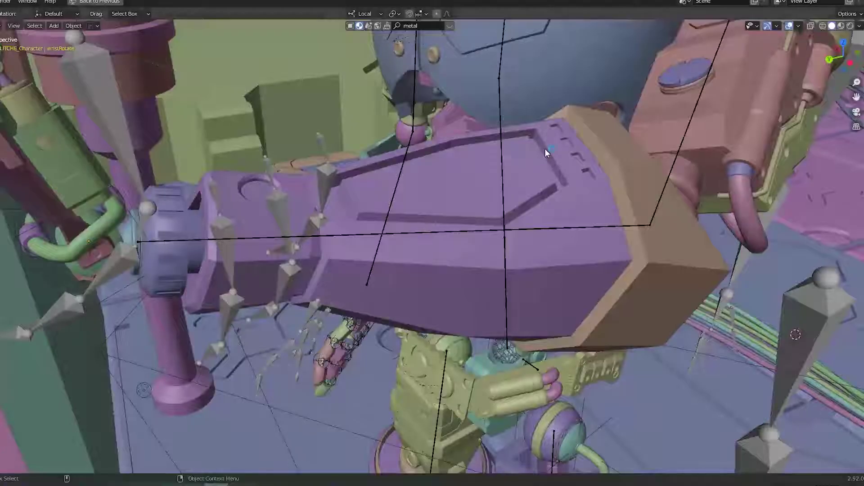
pyautogui.keyDown('alt'); pyautogui.moveTo(424, 320); pyautogui.dragTo(467, 309); pyautogui.keyUp('alt')
pyautogui.keyDown('alt'); pyautogui.moveTo(467, 309); pyautogui.dragTo(621, 313, button='right'); pyautogui.keyUp('alt')
pyautogui.keyDown('alt'); pyautogui.moveTo(621, 313); pyautogui.dragTo(548, 310); pyautogui.keyUp('alt')
pyautogui.keyDown('alt'); pyautogui.moveTo(616, 360); pyautogui.dragTo(457, 266, button='right'); pyautogui.keyUp('alt')
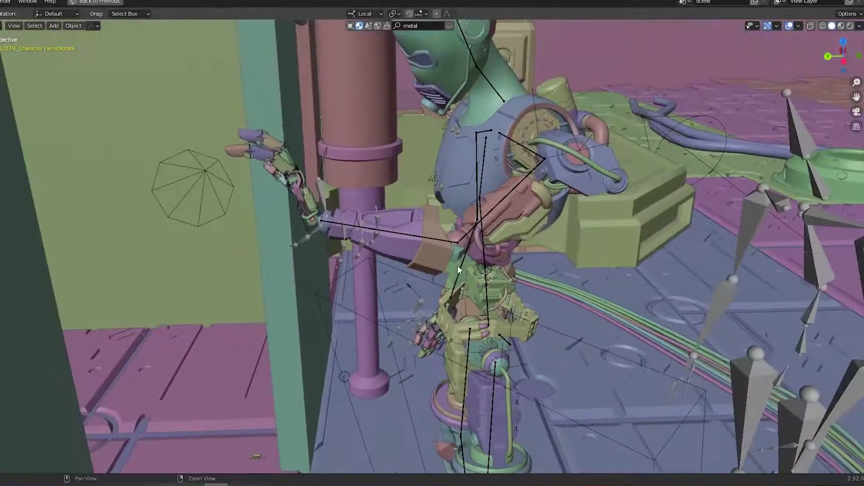
pyautogui.keyDown('alt'); pyautogui.moveTo(534, 180); pyautogui.dragTo(527, 305); pyautogui.keyUp('alt')
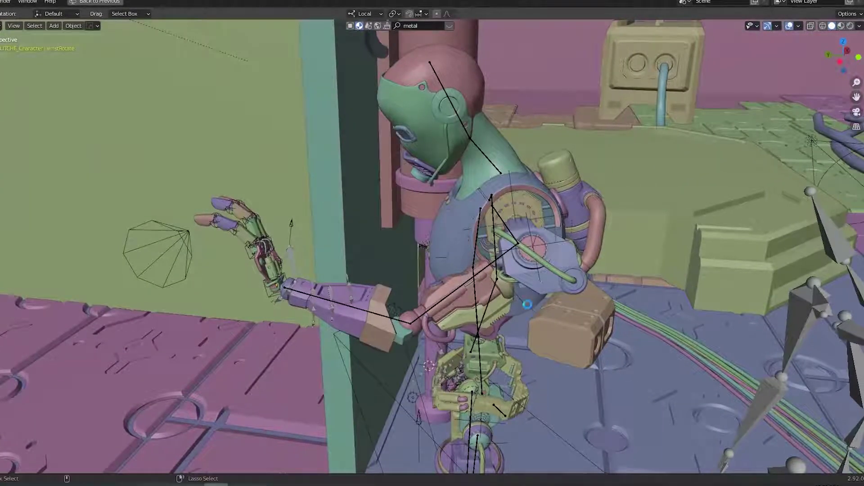
pyautogui.hotkey('ctrl', 's')
pyautogui.moveTo(397, 329)
pyautogui.keyDown('alt'); pyautogui.mouseDown()
pyautogui.moveTo(447, 334)
pyautogui.moveTo(391, 325)
pyautogui.mouseUp(); pyautogui.keyUp('alt')
pyautogui.keyDown('alt'); pyautogui.moveTo(308, 331); pyautogui.dragTo(445, 329); pyautogui.keyUp('alt')
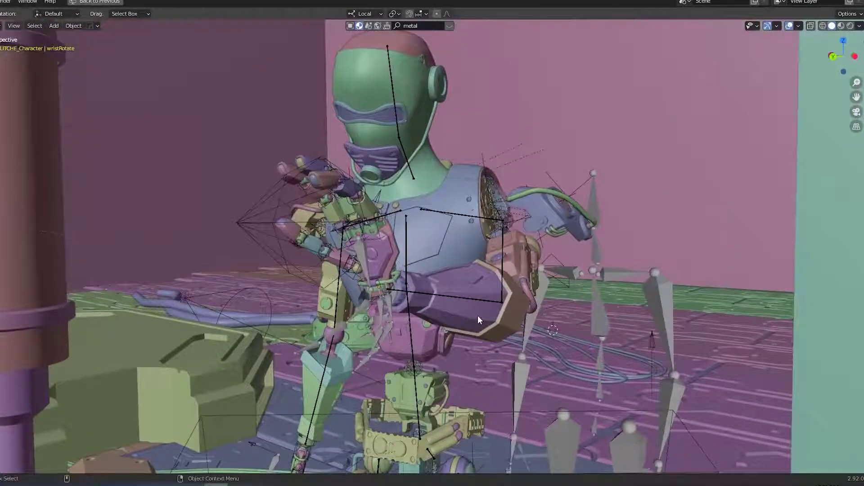
pyautogui.hotkey('ctrl', 'space')
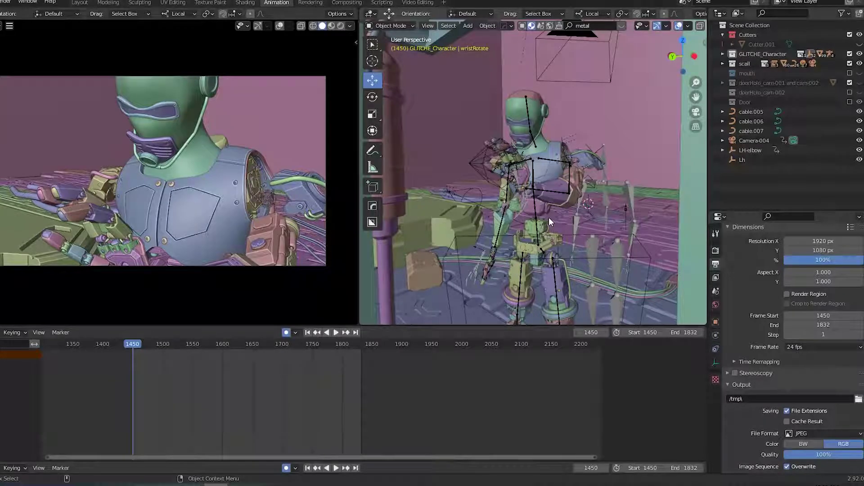
# Play the shot from frame 1450 and review the character's motion in the maximized camera view.
pyautogui.press('space')
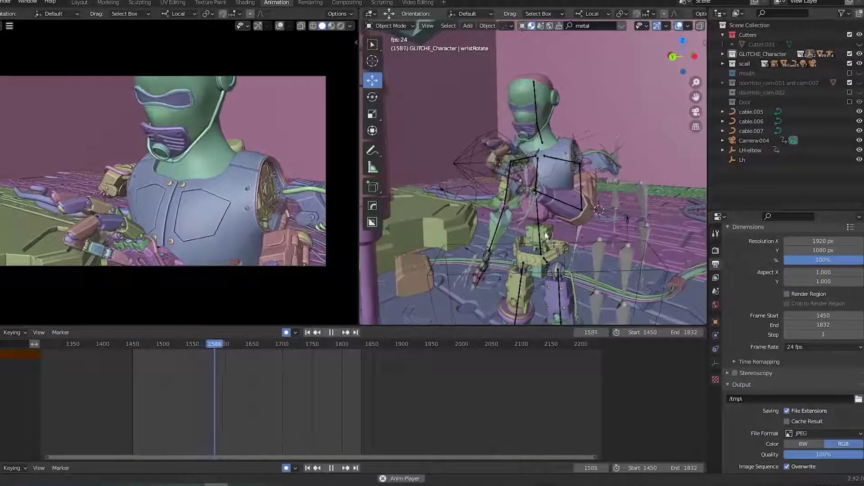
pyautogui.press('space')
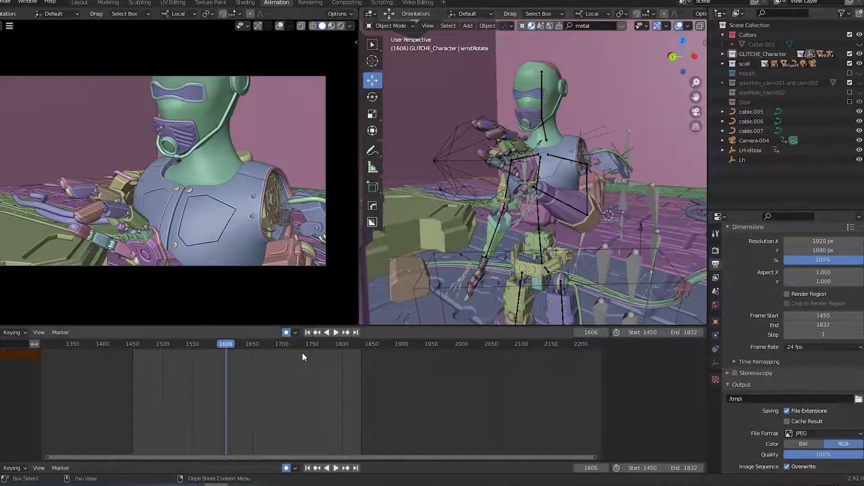
pyautogui.hotkey('ctrl', 'space')
pyautogui.press('space')
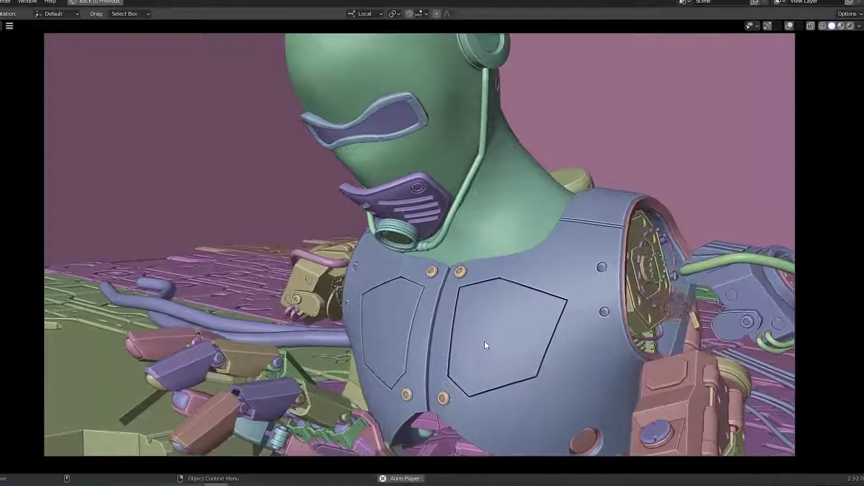
pyautogui.hotkey('ctrl', 'space')
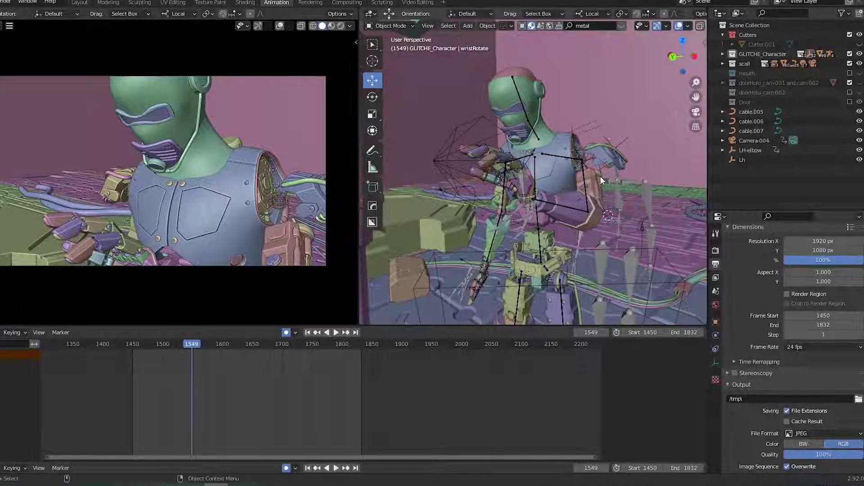
# Save the file, select Armature_mainChar and activate the animation layer above its Base_Layer.
pyautogui.moveTo(616, 252); pyautogui.dragTo(629, 239, button='middle')
pyautogui.hotkey('ctrl', 's')
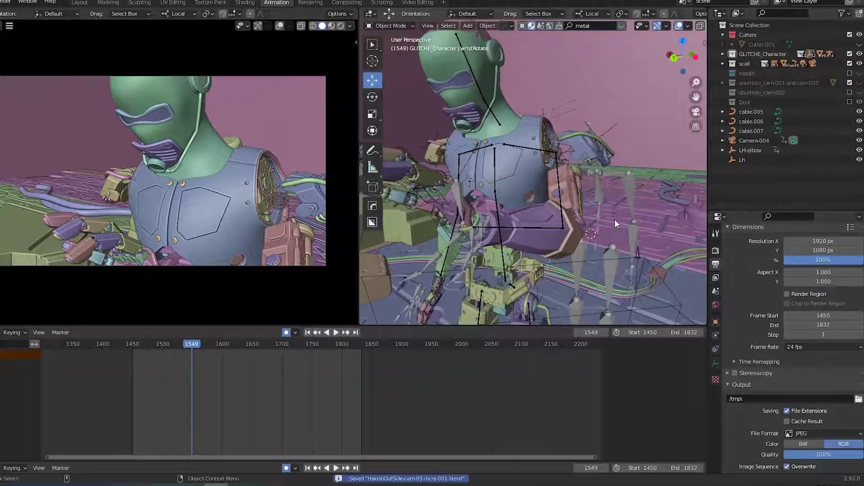
pyautogui.press('n')
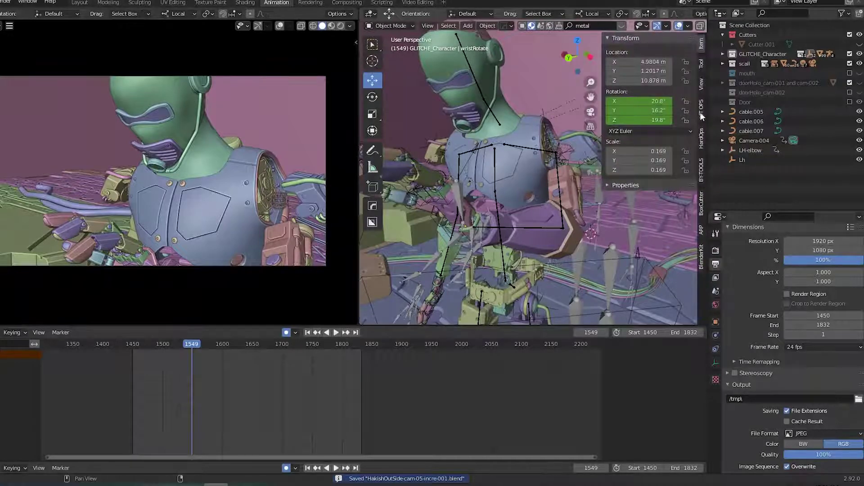
pyautogui.click(560, 191)
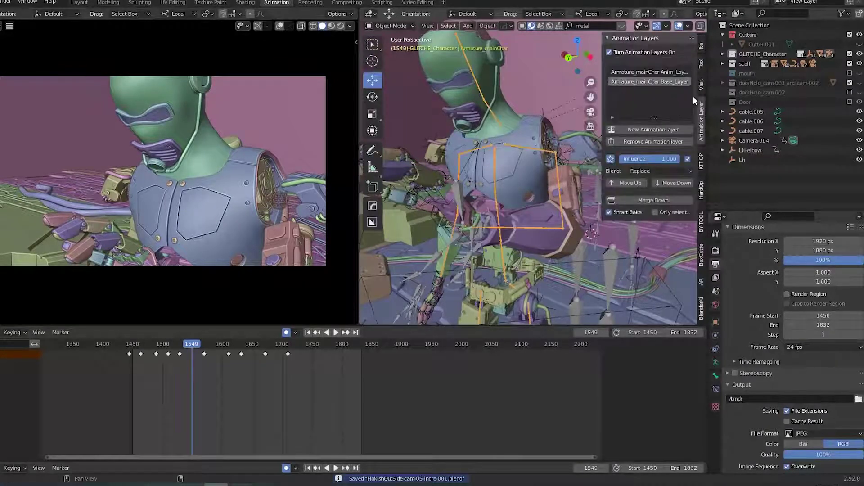
pyautogui.click(663, 72)
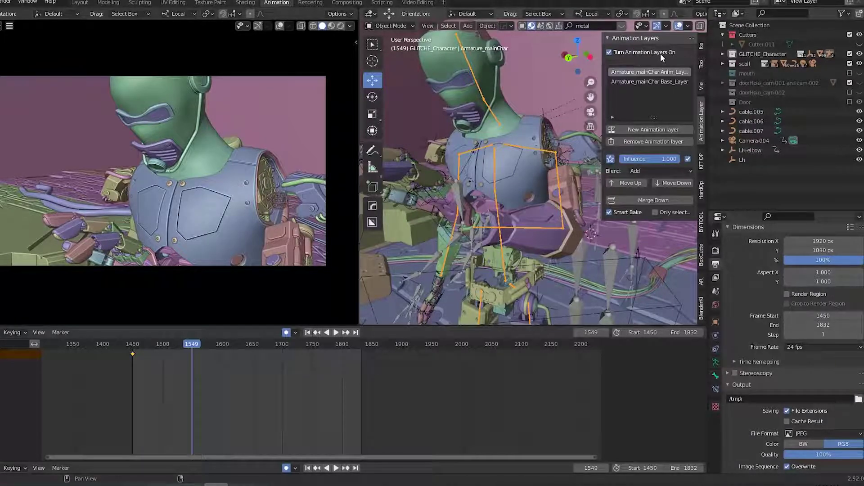
pyautogui.press('n')
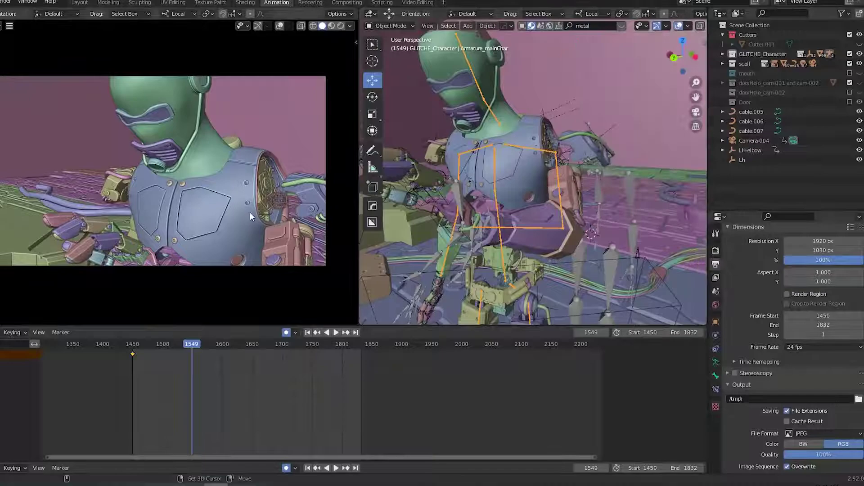
# Return to the shot's start frame, save the file and play the animation through the character's turn.
pyautogui.hotkey('shift', 'Left')
pyautogui.hotkey('ctrl', 's')
pyautogui.press('space')
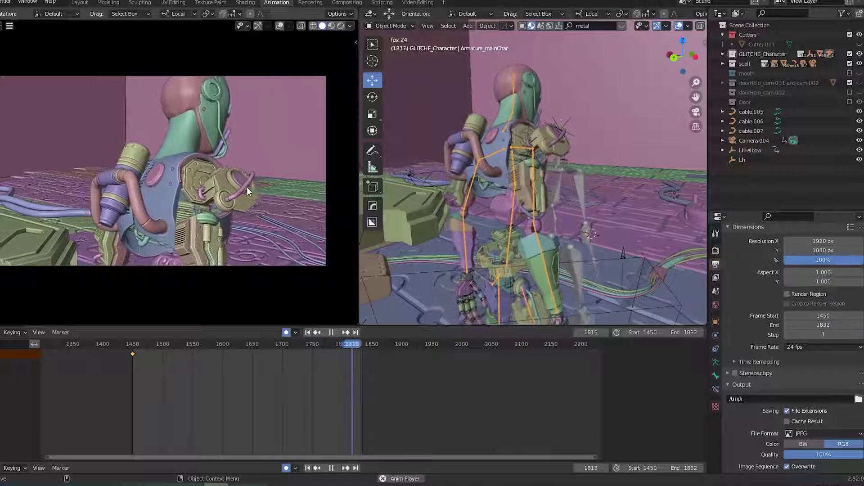
pyautogui.press('space')
# Replay the character's turn away from the camera, starting from around frame 1650.
pyautogui.click(262, 344)
pyautogui.press('space')
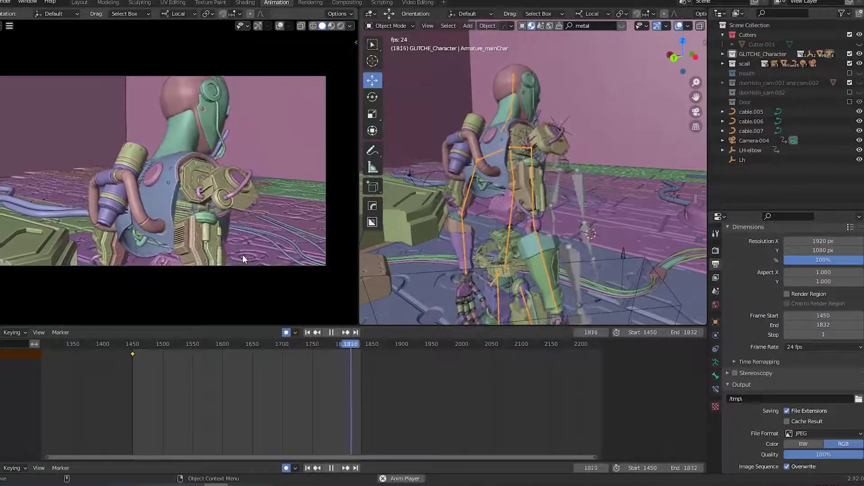
pyautogui.press('space')
pyautogui.click(252, 346)
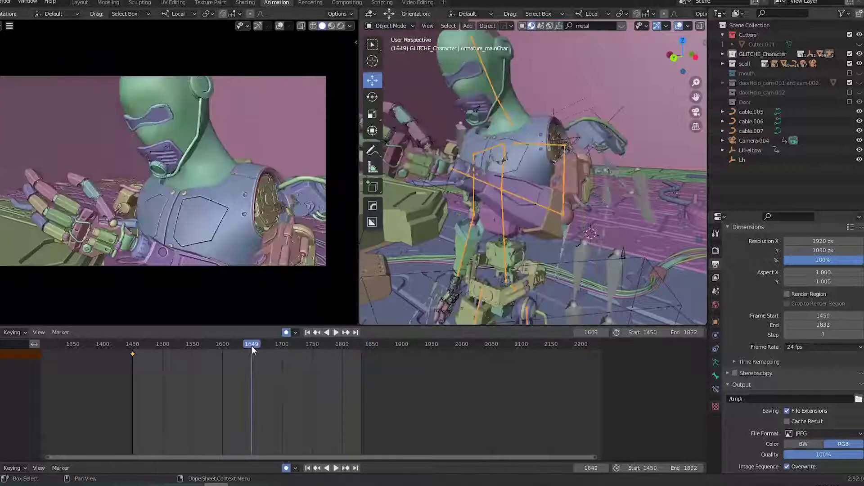
pyautogui.press('space')
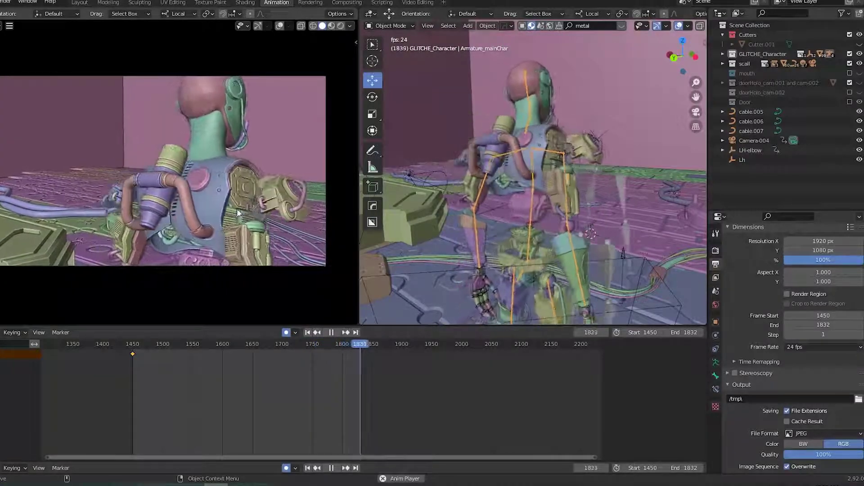
pyautogui.click(253, 344)
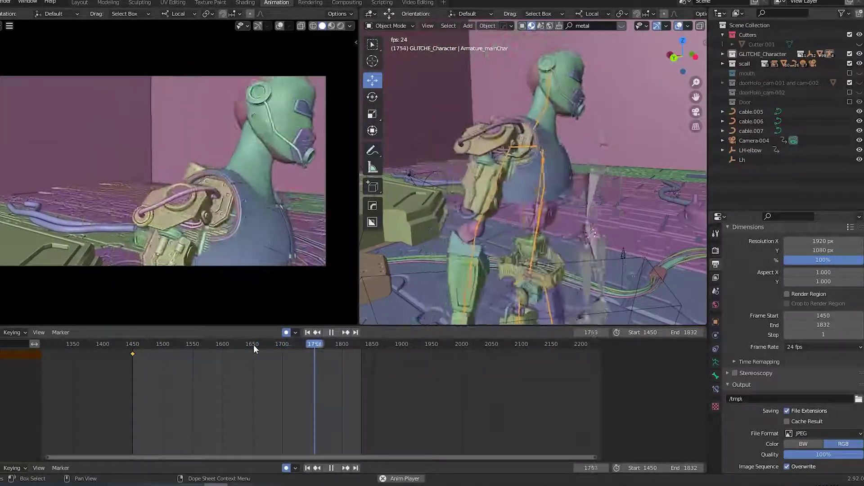
# Review the lead-in to the turn by restarting playback from about frames 1635 and 1646.
pyautogui.press('space')
pyautogui.moveTo(253, 345); pyautogui.dragTo(243, 344)
pyautogui.press('space')
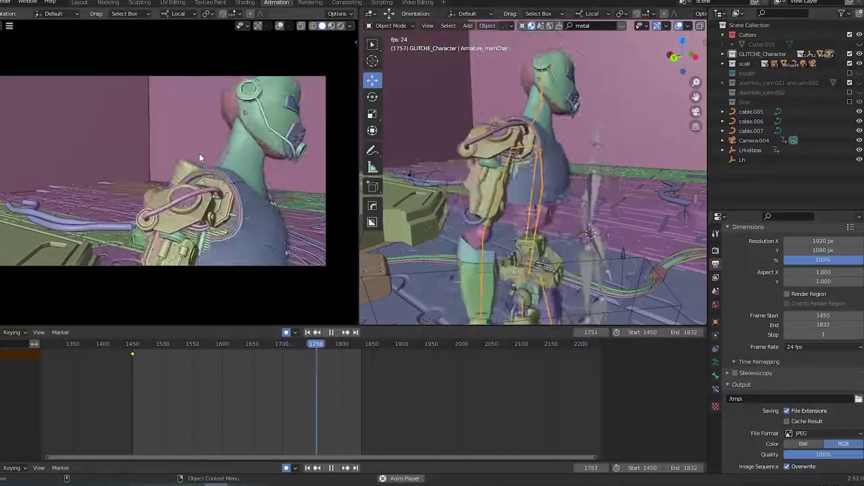
pyautogui.press('space')
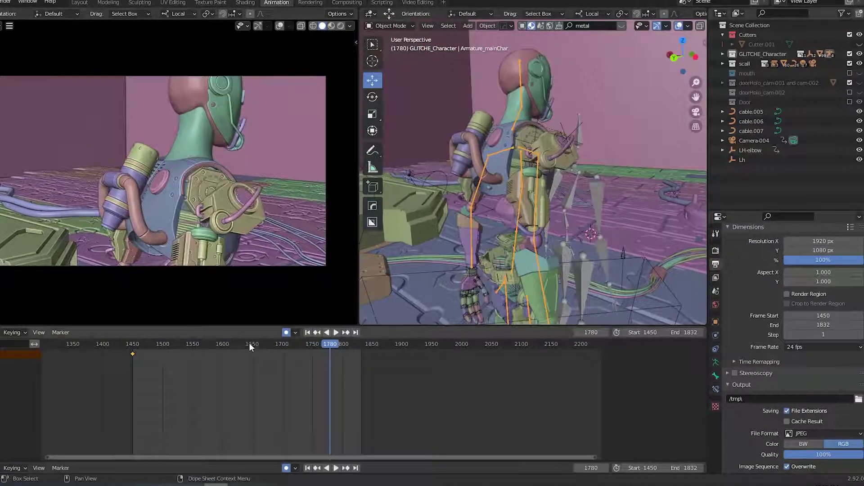
pyautogui.click(250, 343)
pyautogui.press('space')
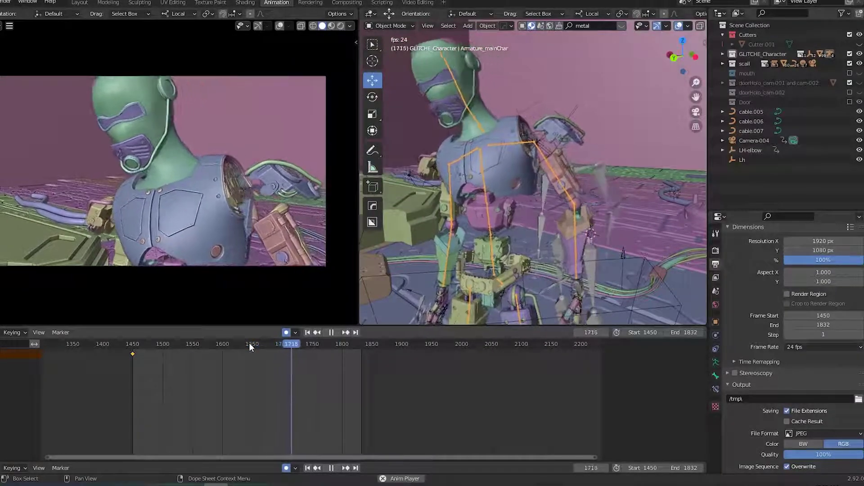
pyautogui.press('space')
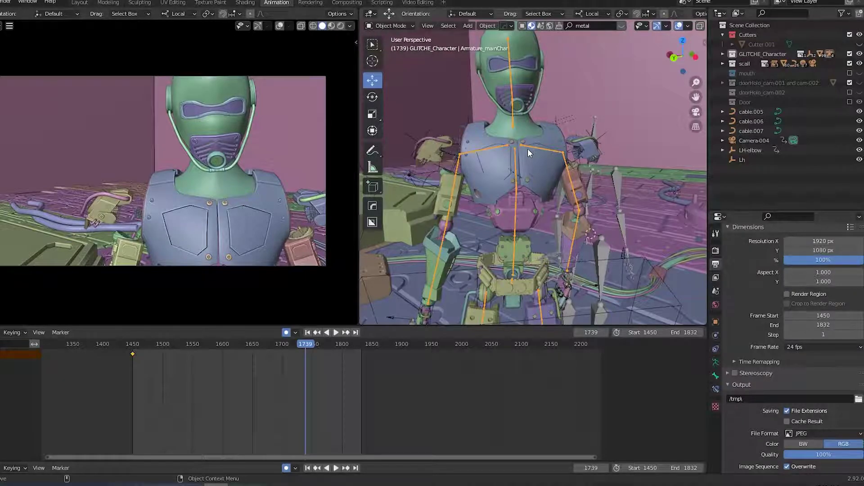
# Play the turn again from about frames 1625 and 1660, and return to frame 1645.
pyautogui.moveTo(291, 344); pyautogui.dragTo(237, 349)
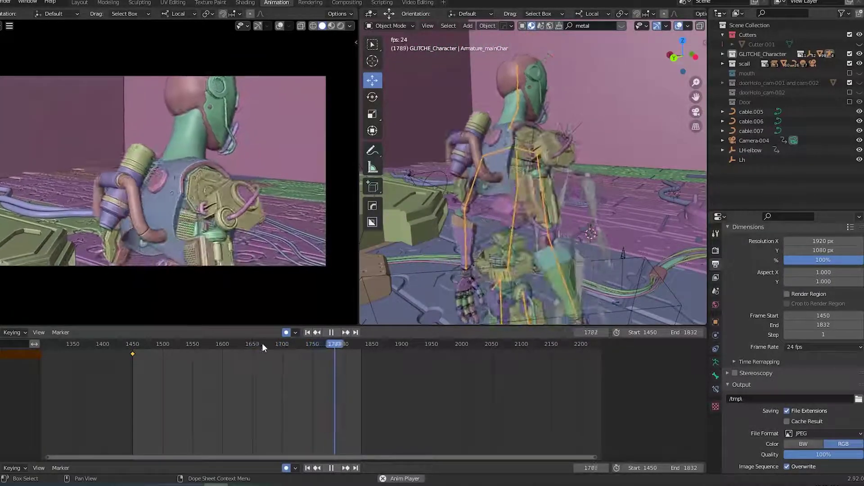
pyautogui.press('space')
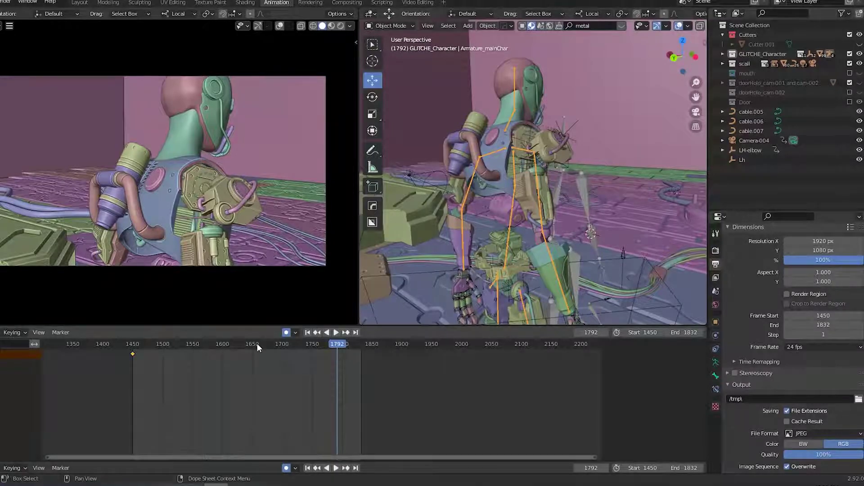
pyautogui.click(258, 344)
pyautogui.press('space')
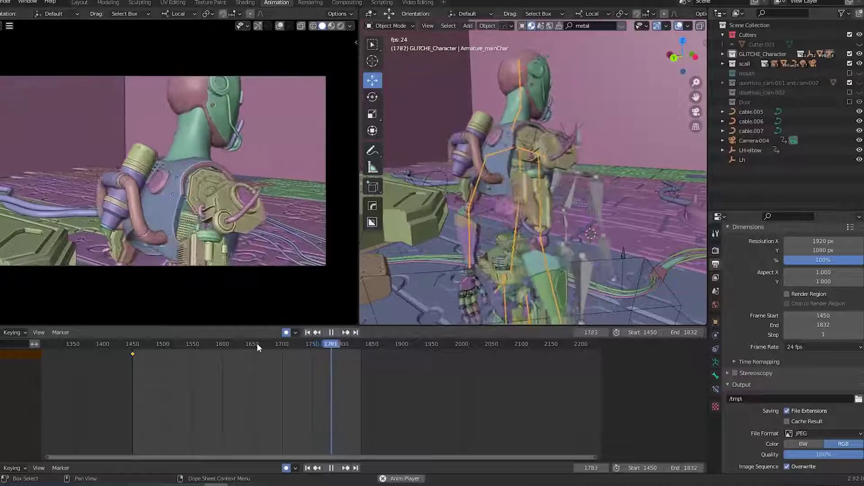
pyautogui.click(250, 344)
pyautogui.press('space')
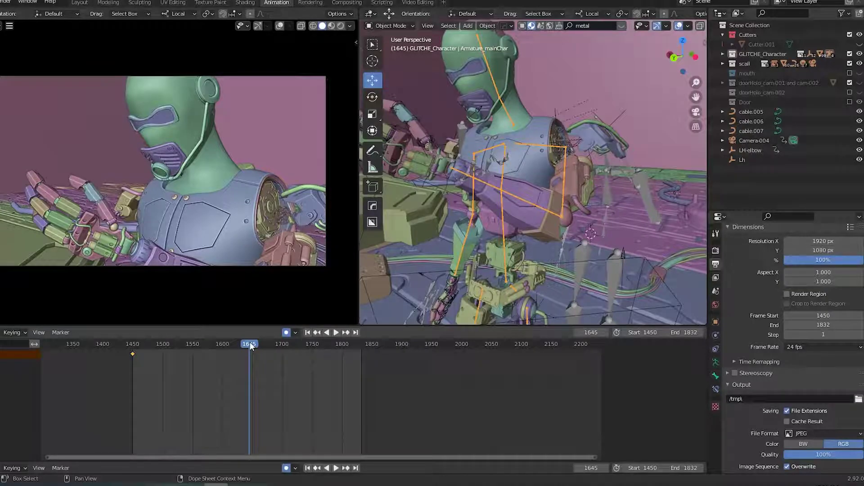
# Scrub back to about frame 1620 and replay the raised hand lowering into the turn, pausing at frame 1684.
pyautogui.moveTo(251, 346); pyautogui.dragTo(233, 347)
pyautogui.press('space')
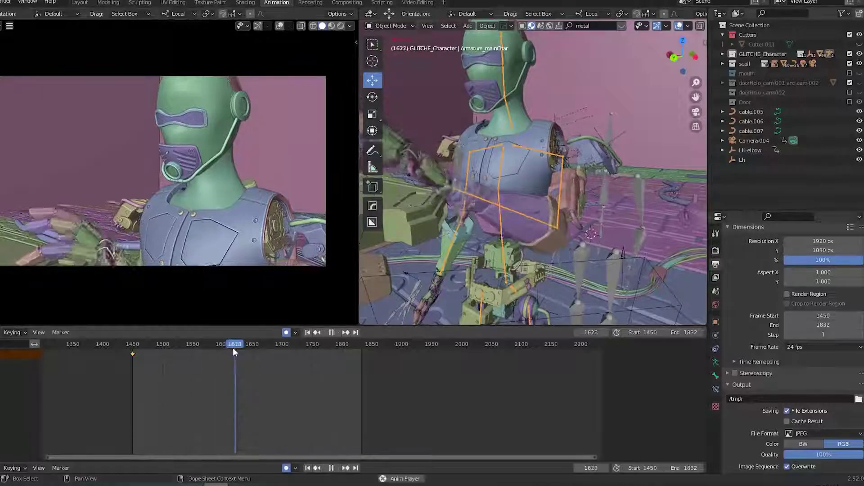
pyautogui.press('space')
pyautogui.click(234, 348)
pyautogui.press('space')
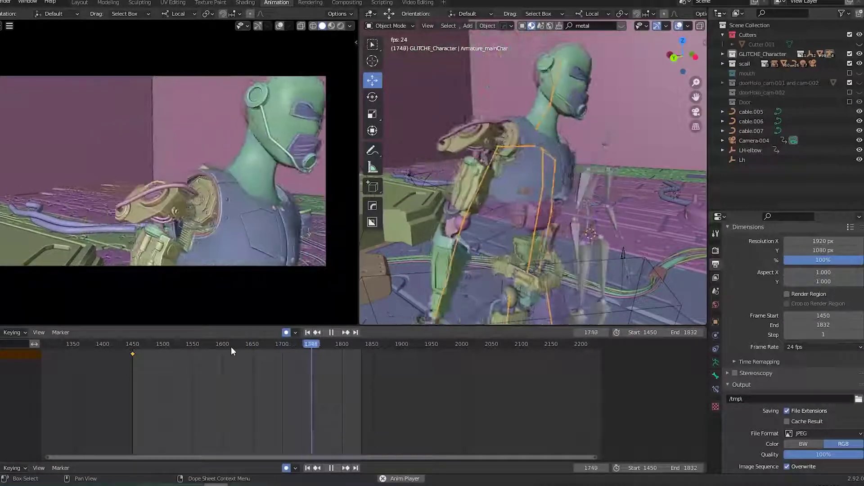
pyautogui.moveTo(245, 343); pyautogui.dragTo(262, 369)
pyautogui.press('space')
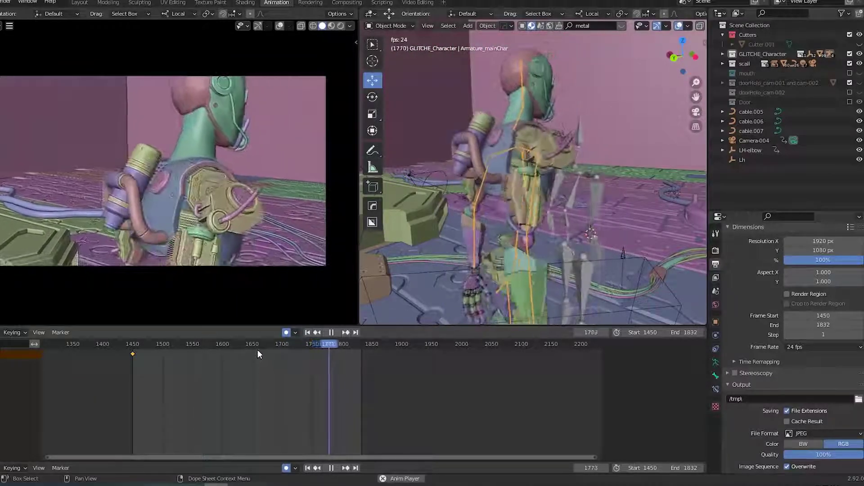
pyautogui.click(253, 348)
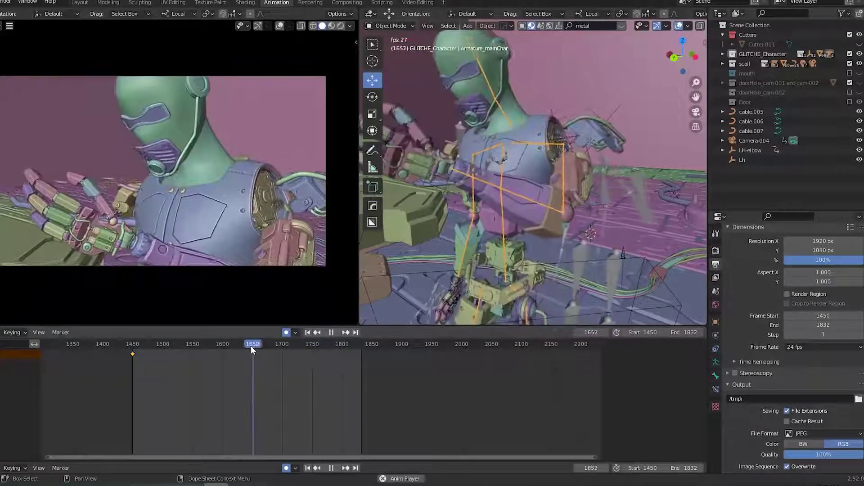
pyautogui.press('space')
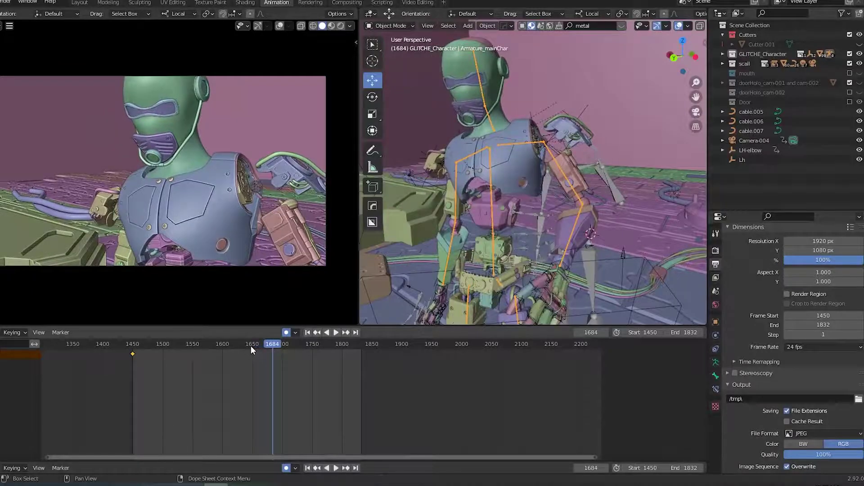
# Save the file, enable the Door collection and inspect the character's extended hand against the door in a maximized viewport.
pyautogui.hotkey('ctrl', 's')
pyautogui.moveTo(571, 258); pyautogui.dragTo(450, 255, button='middle')
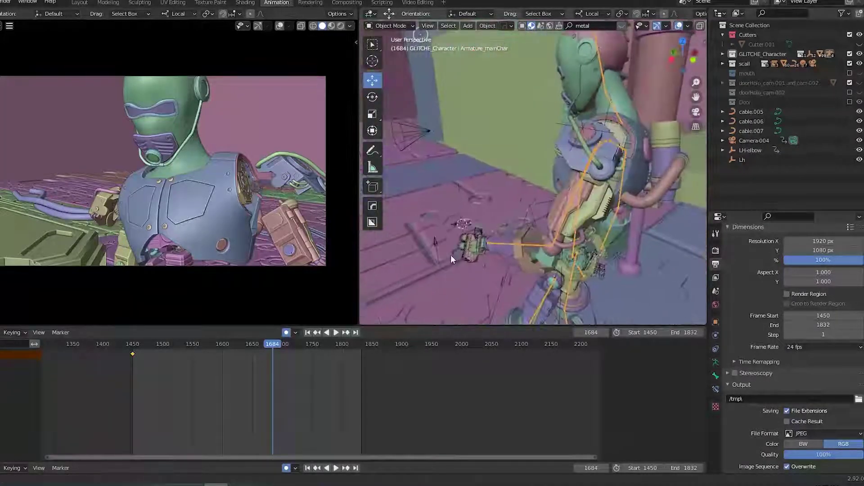
pyautogui.click(850, 102)
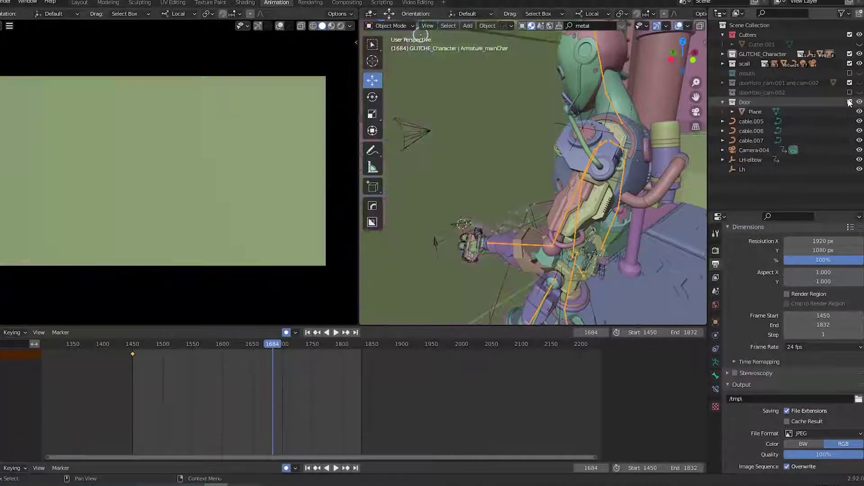
pyautogui.hotkey('ctrl', 'space')
pyautogui.scroll(-4, 641, 267)
pyautogui.moveTo(576, 266); pyautogui.dragTo(557, 244, button='middle')
pyautogui.moveTo(336, 219); pyautogui.dragTo(355, 237, button='middle')
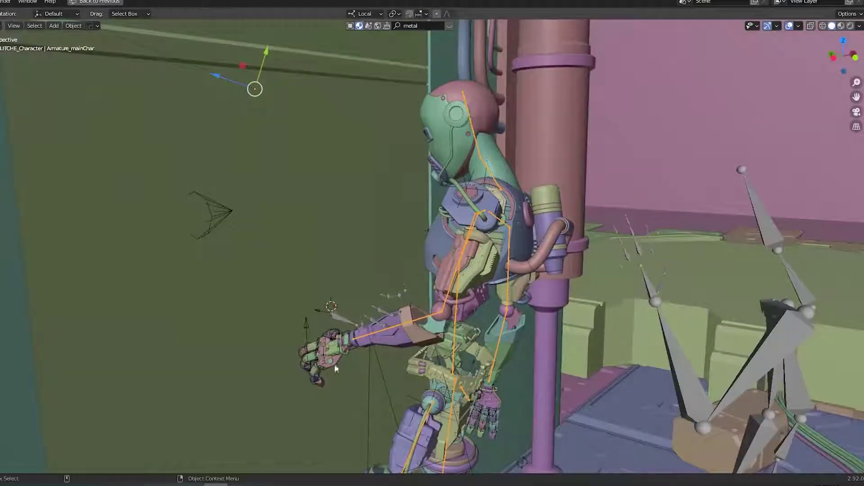
# Go to frame 1465, inspect the raised hand against the door from another angle, and disable the Door collection.
pyautogui.hotkey('ctrl', 'space')
pyautogui.moveTo(135, 345); pyautogui.dragTo(142, 344)
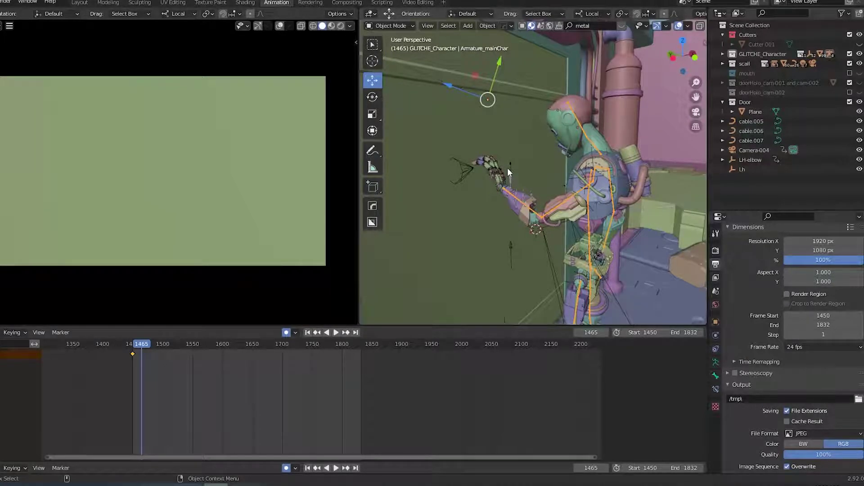
pyautogui.moveTo(507, 169); pyautogui.dragTo(531, 155, button='middle')
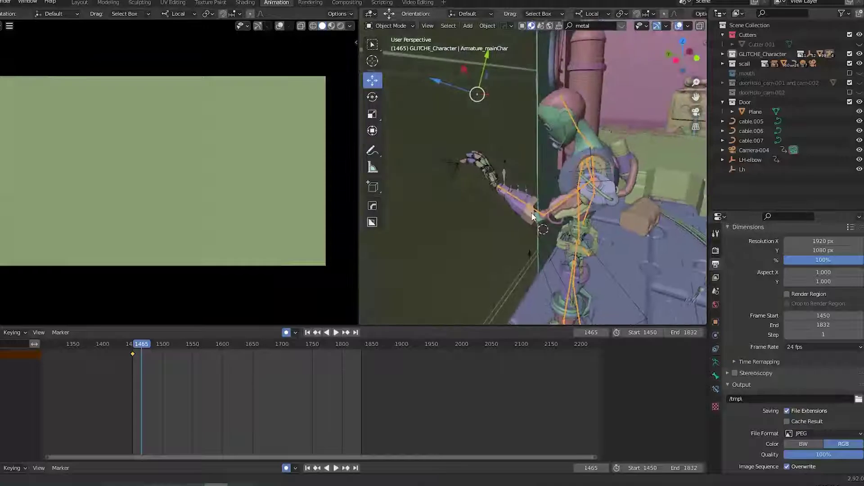
pyautogui.click(850, 103)
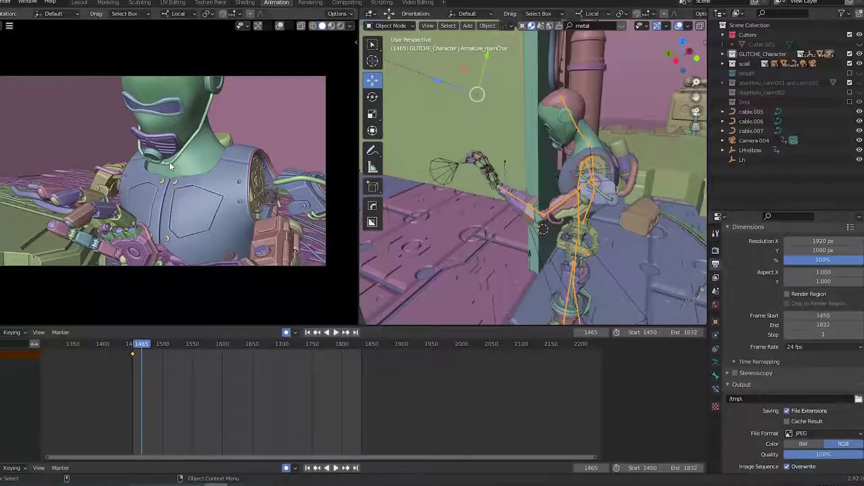
# Play the shot with the door hidden, pause at frame 1768 and scrub back to frame 1649.
pyautogui.press('space')
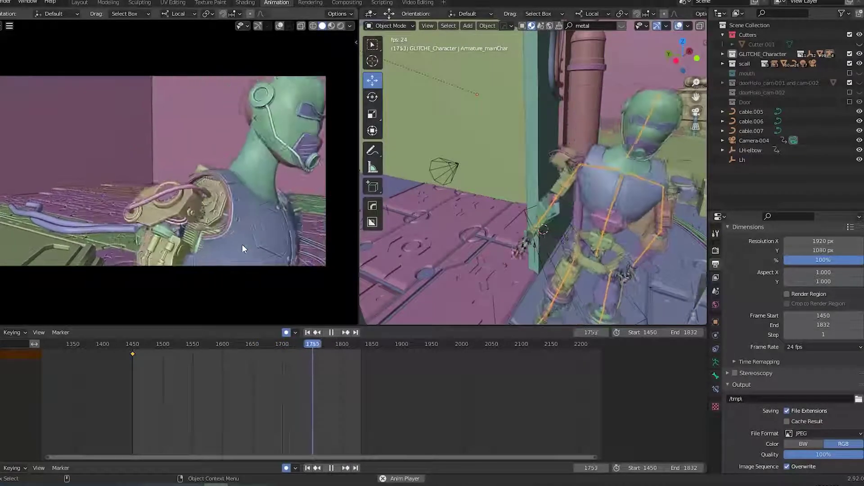
pyautogui.press('space')
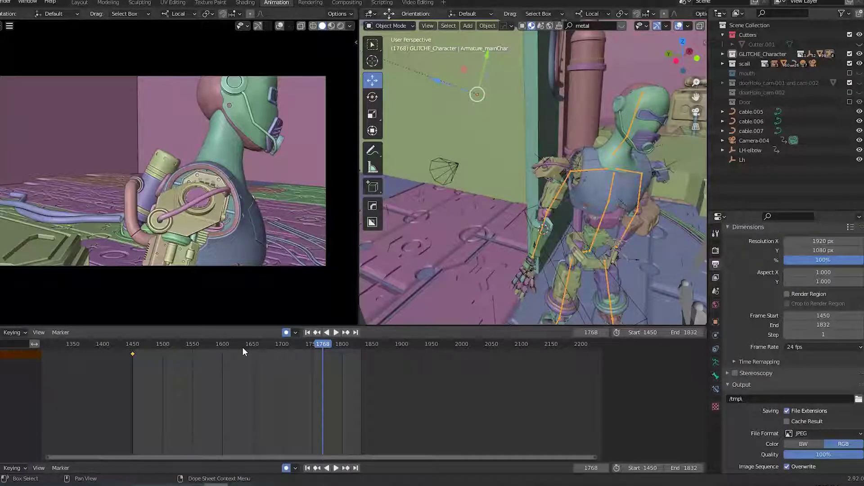
pyautogui.moveTo(242, 347)
pyautogui.mouseDown()
pyautogui.moveTo(222, 347)
pyautogui.moveTo(252, 354)
pyautogui.mouseUp()
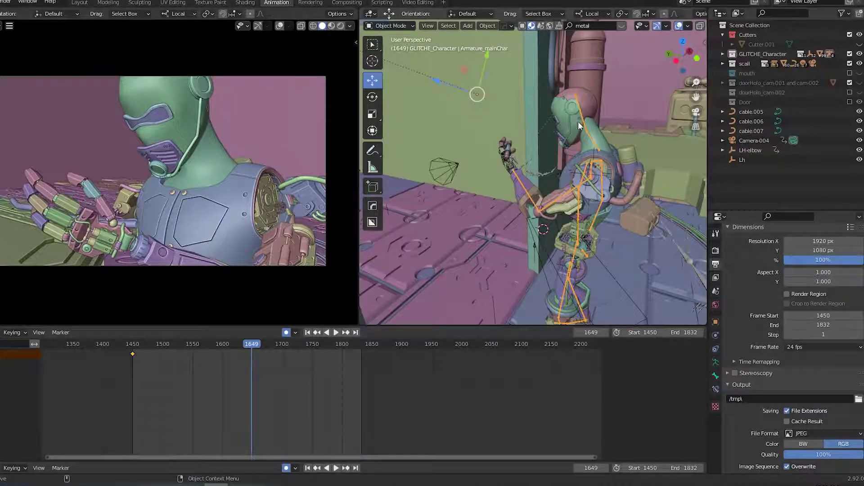
# Frame the character's head and torso up close, replay the turn and scrub to frame 1688.
pyautogui.moveTo(493, 211); pyautogui.dragTo(564, 220, button='middle')
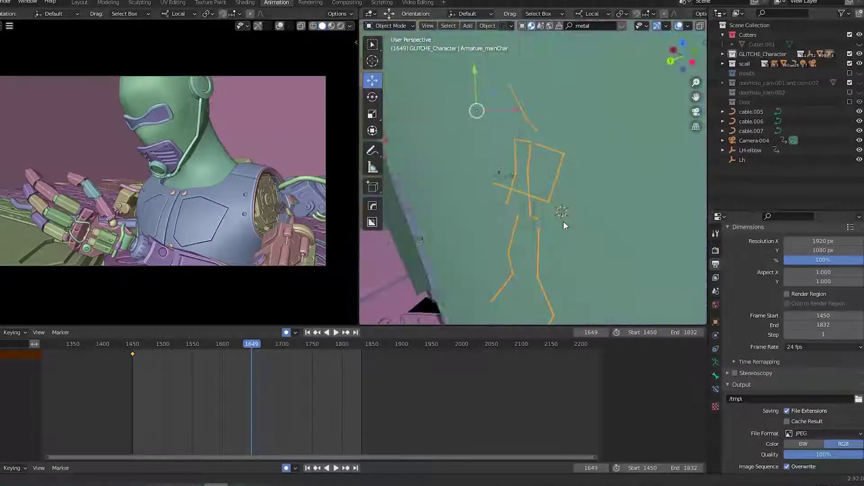
pyautogui.moveTo(501, 186); pyautogui.dragTo(566, 222, button='middle')
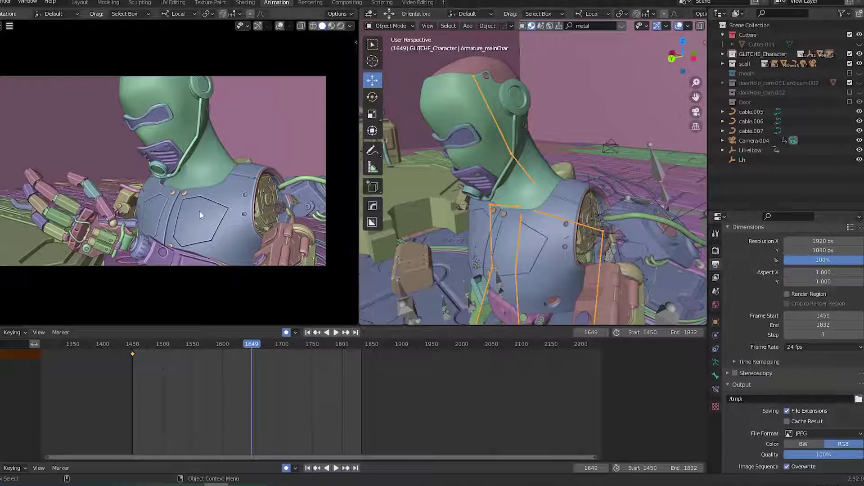
pyautogui.press('space')
pyautogui.click(239, 342)
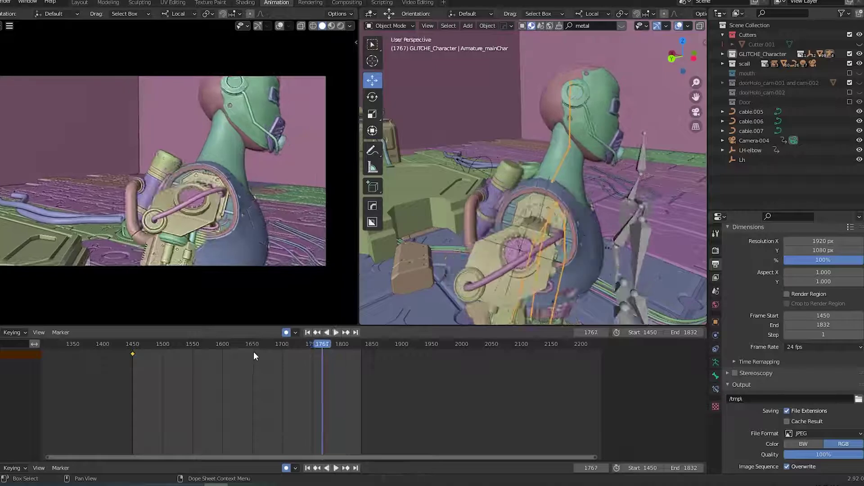
pyautogui.moveTo(255, 345); pyautogui.dragTo(275, 362)
# Put the character's armature in Pose Mode with the Neck bone selected, and save the file.
pyautogui.hotkey('ctrl', 'Tab')
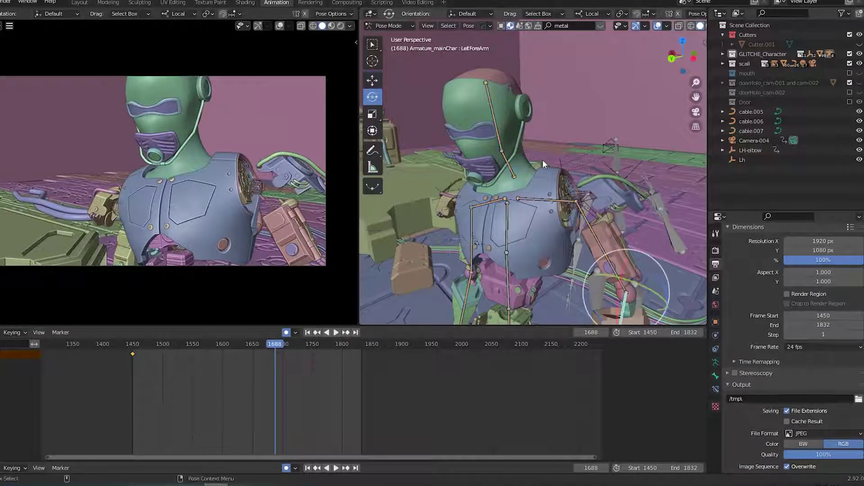
pyautogui.scroll(2, 498, 163)
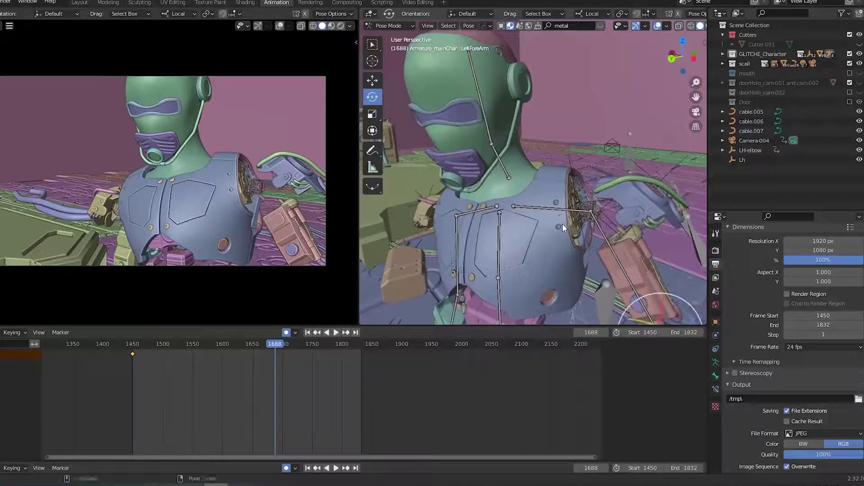
pyautogui.click(505, 164)
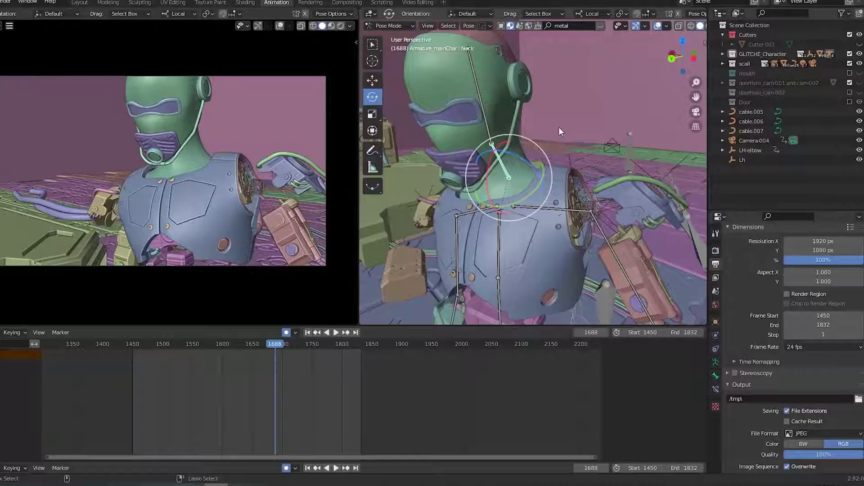
pyautogui.hotkey('ctrl', 'Tab')
pyautogui.hotkey('ctrl', 's')
pyautogui.hotkey('ctrl', 'Tab')
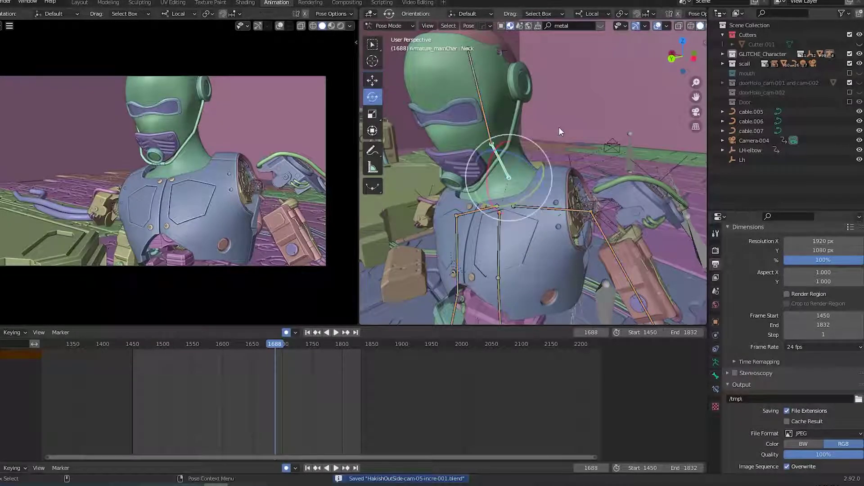
pyautogui.moveTo(614, 218); pyautogui.dragTo(563, 236, button='middle')
pyautogui.scroll(5, 601, 232)
pyautogui.scroll(-6, 601, 232)
pyautogui.hotkey('ctrl', 's')
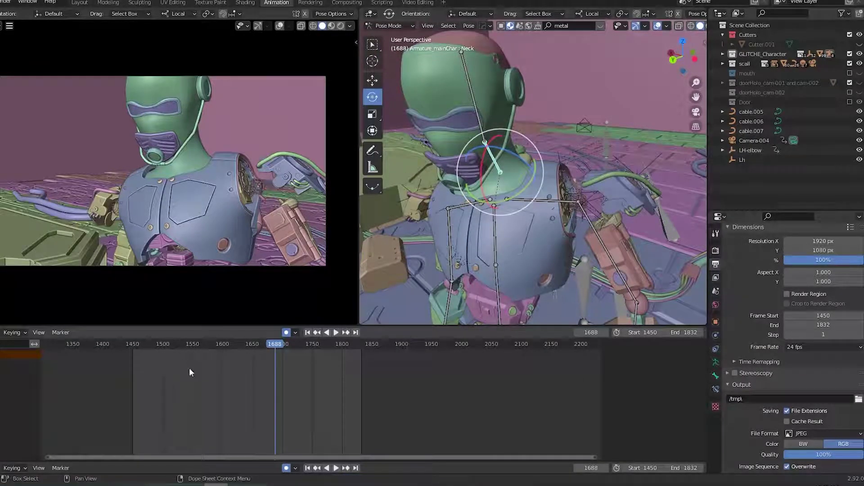
# Show the Animation Layers settings at a readable width and make Armature_mainChar Base_Layer the active layer.
pyautogui.press('n')
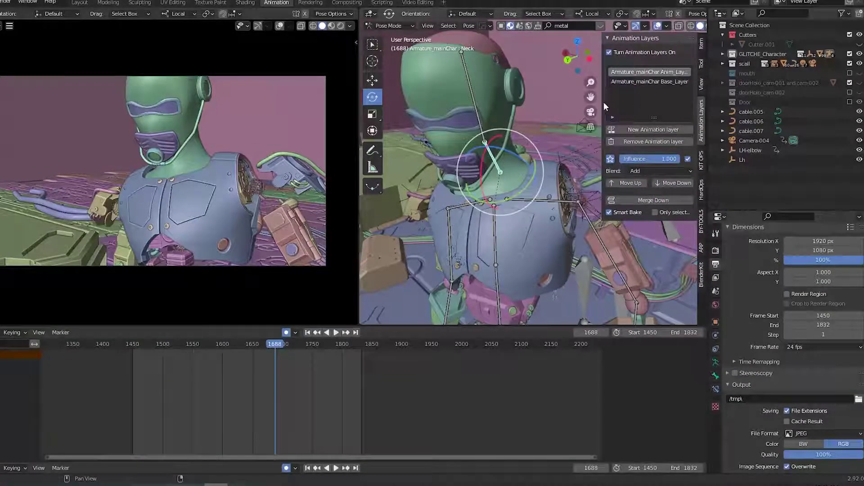
pyautogui.moveTo(603, 102); pyautogui.dragTo(577, 108)
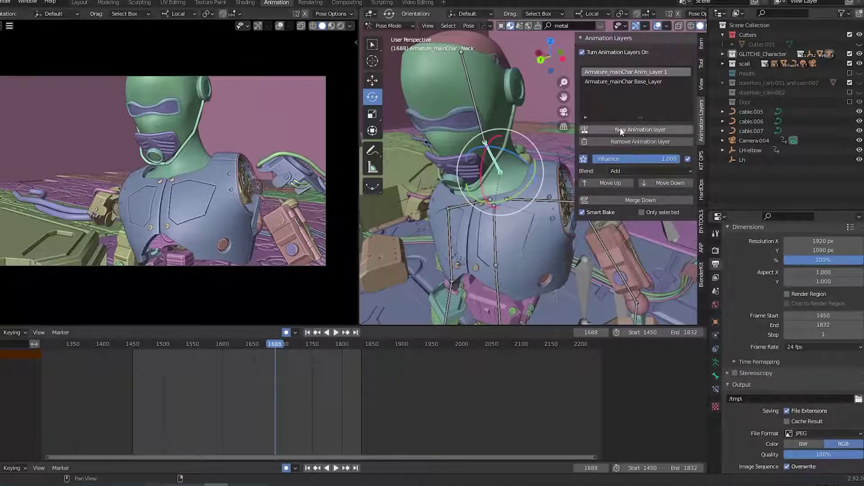
pyautogui.click(633, 83)
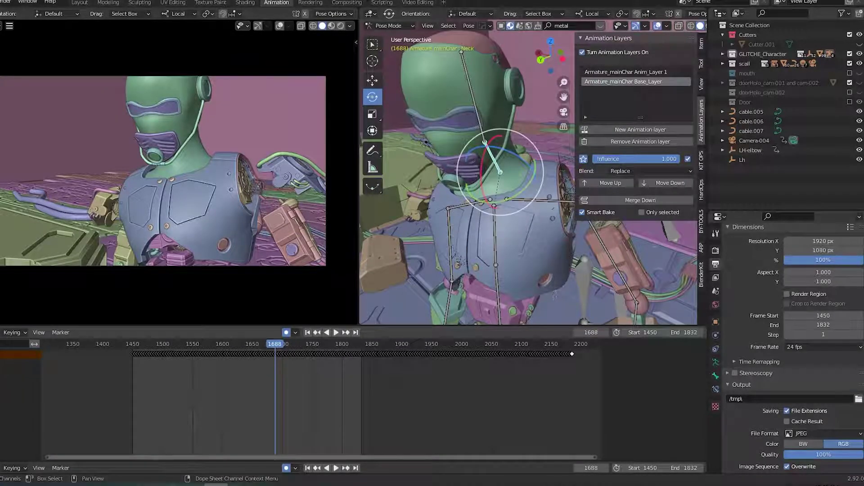
# Display the Neck bone's base-layer F-curves in the Graph Editor, with all keyframes selected and framed.
pyautogui.hotkey('ctrl', 'Tab')
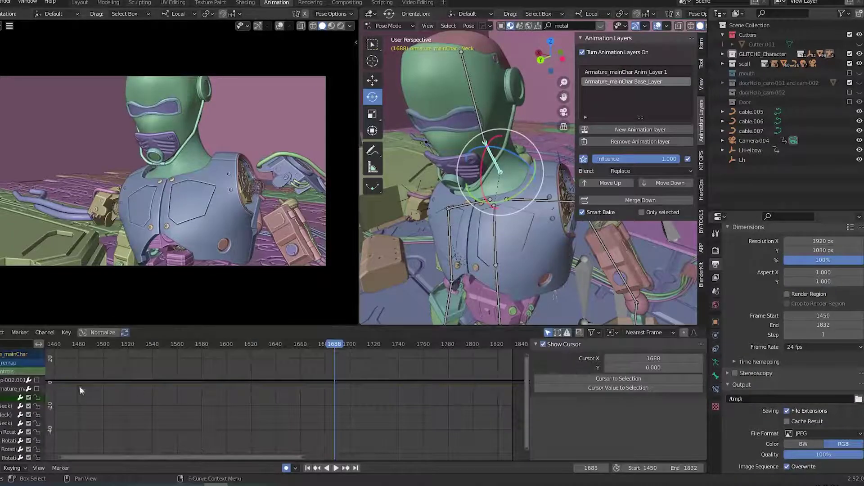
pyautogui.press('a')
pyautogui.press('Home')
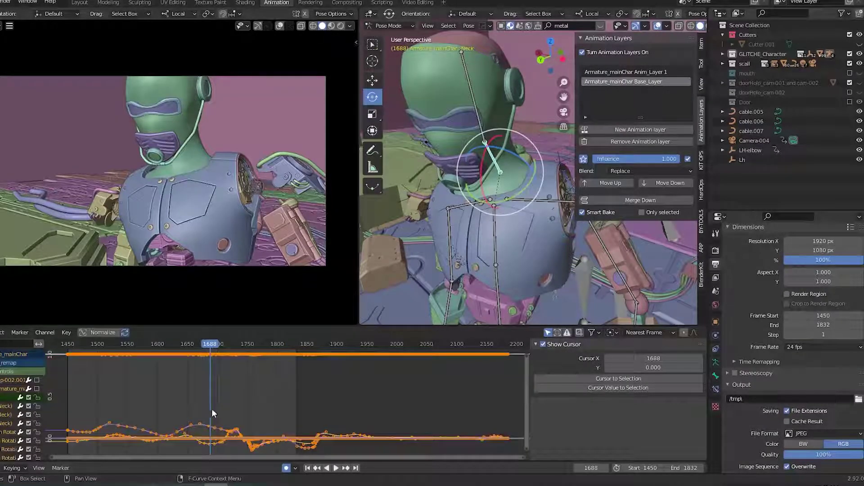
pyautogui.scroll(-2, 293, 389)
pyautogui.scroll(5, 294, 394)
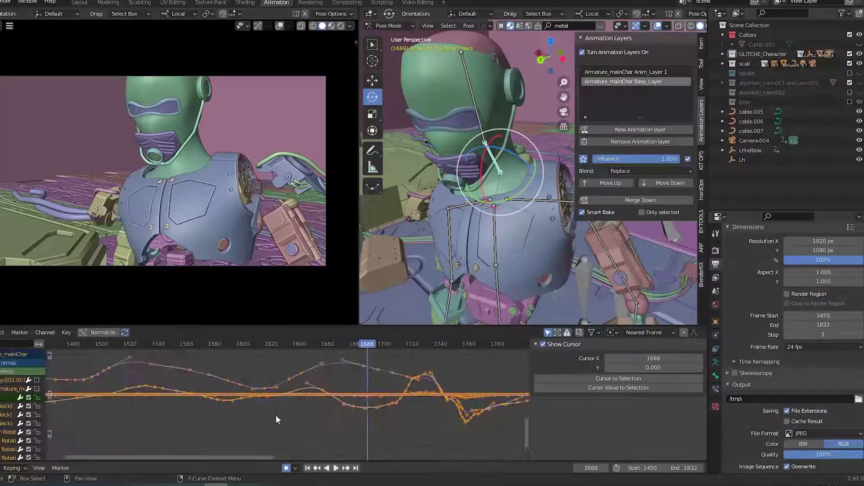
# Box-select the Neck keyframes between about frames 1535 and 1625 and examine how densely the curves are keyed.
pyautogui.click(274, 418)
pyautogui.moveTo(245, 385); pyautogui.dragTo(293, 417, button='middle')
pyautogui.moveTo(128, 364); pyautogui.dragTo(333, 419)
pyautogui.press('Home')
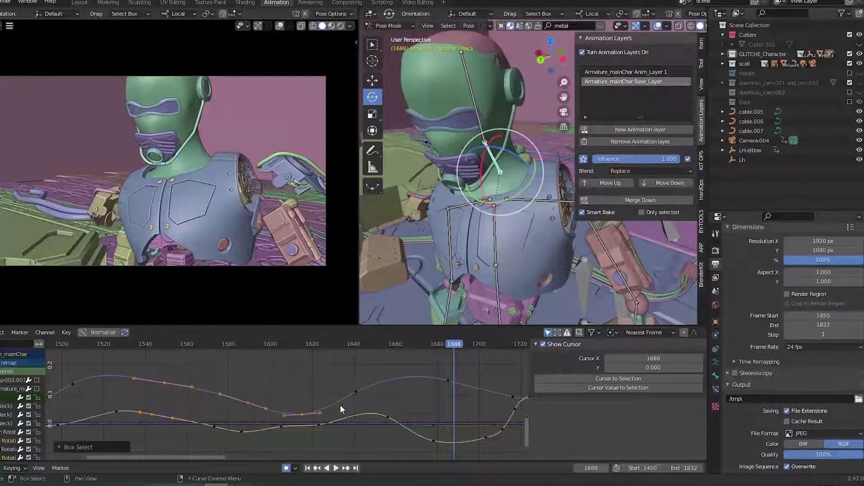
pyautogui.keyDown('ctrl'); pyautogui.scroll(-2, 339, 404); pyautogui.keyUp('ctrl')
pyautogui.keyDown('ctrl'); pyautogui.scroll(6, 237, 393); pyautogui.keyUp('ctrl')
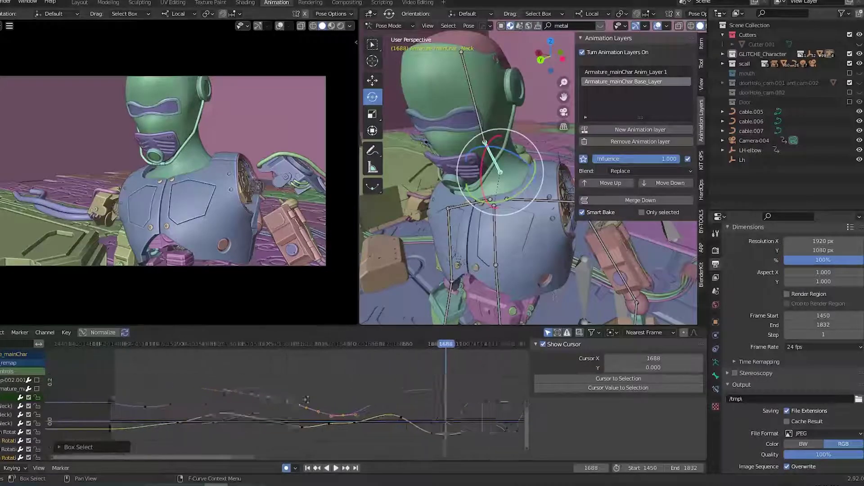
pyautogui.scroll(-3, 275, 400)
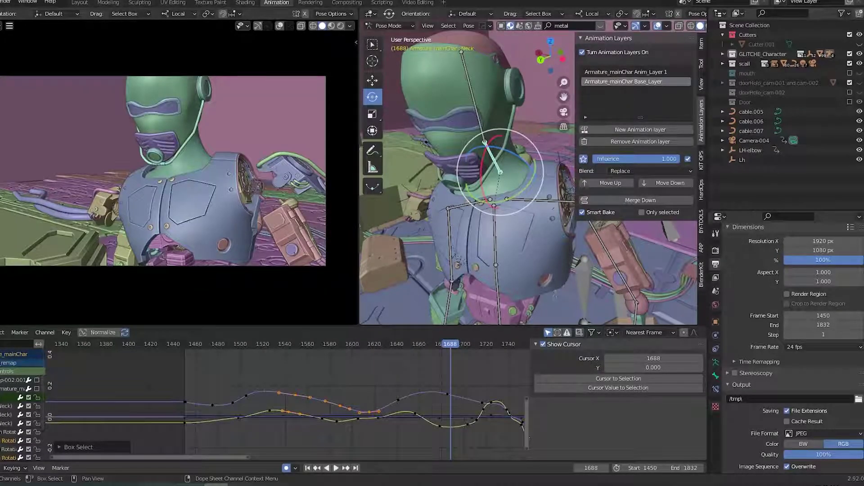
# Try to decimate the Neck's X Quaternion Rotation curve by ratio, at about 84%.
pyautogui.click(9, 406)
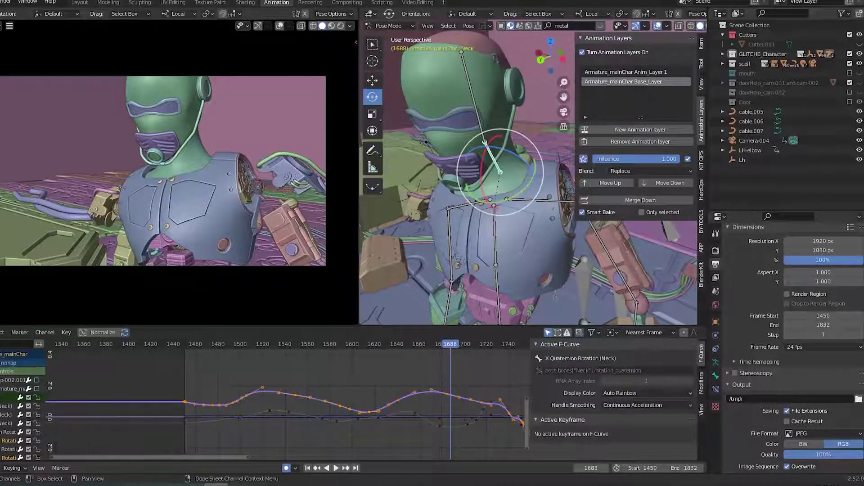
pyautogui.click(67, 332)
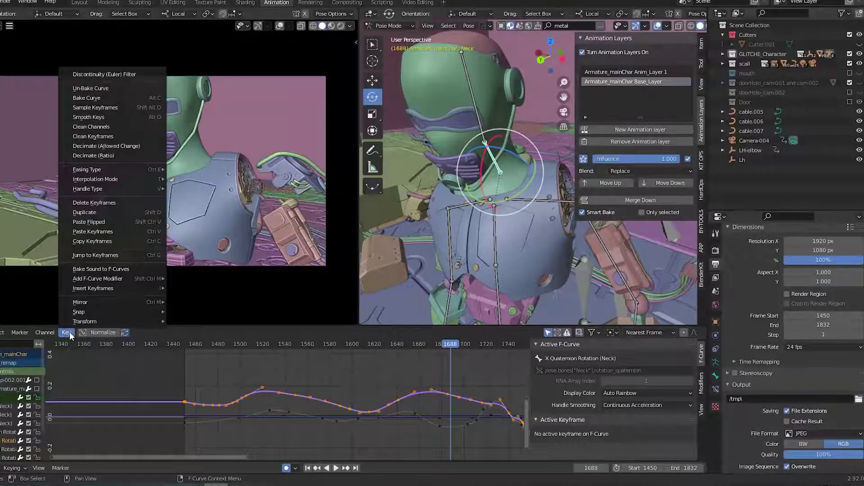
pyautogui.click(90, 156)
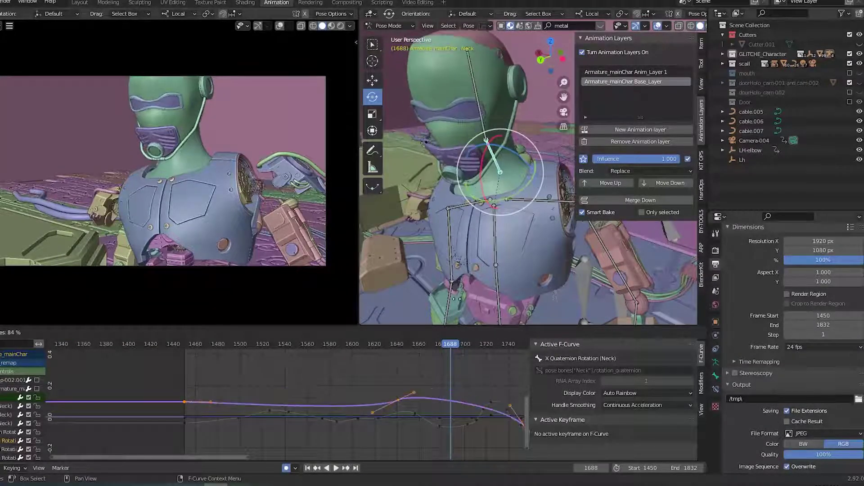
pyautogui.click(315, 375)
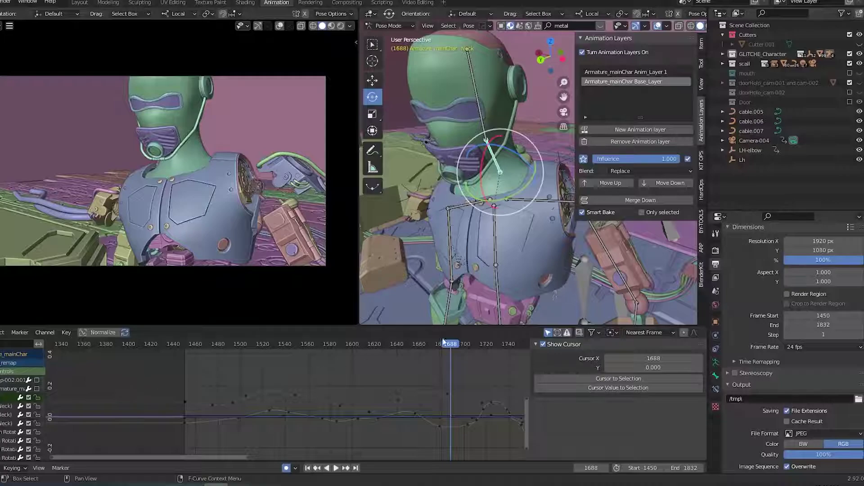
# Scrub the base animation to frame 1624, make Anim_Layer 1 the active layer and move to frame 1578.
pyautogui.moveTo(193, 345); pyautogui.dragTo(379, 366)
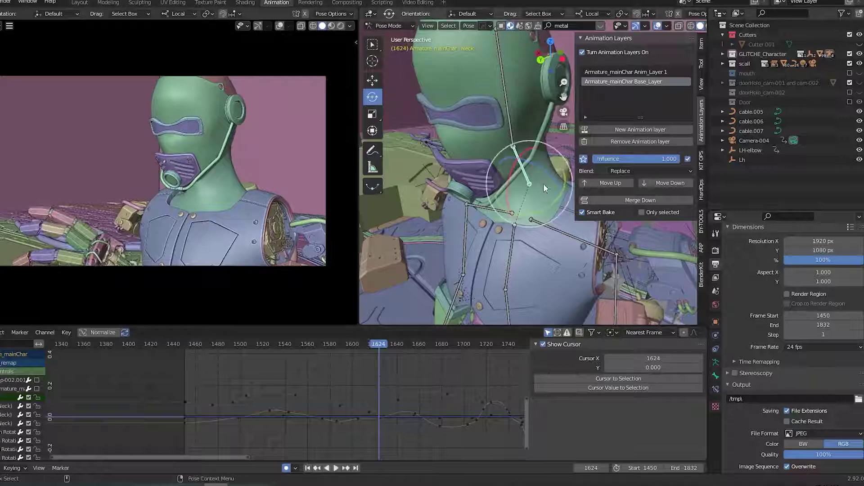
pyautogui.click(633, 71)
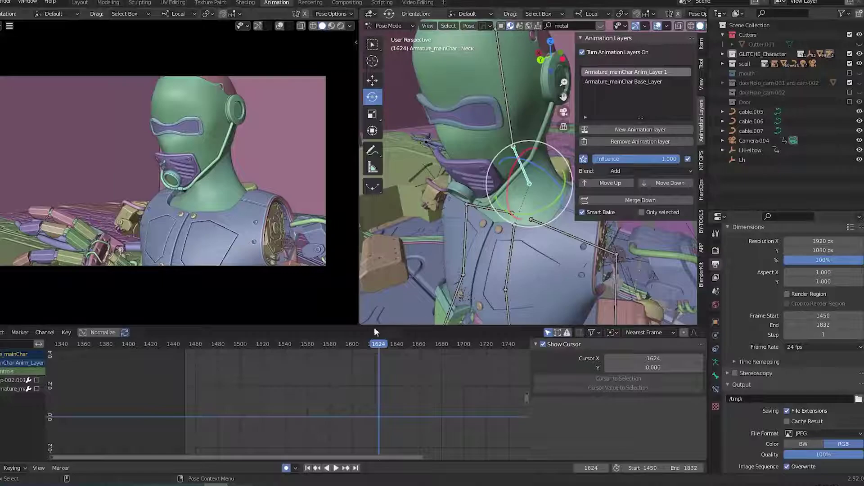
pyautogui.click(327, 343)
pyautogui.moveTo(209, 378); pyautogui.dragTo(149, 395, button='middle')
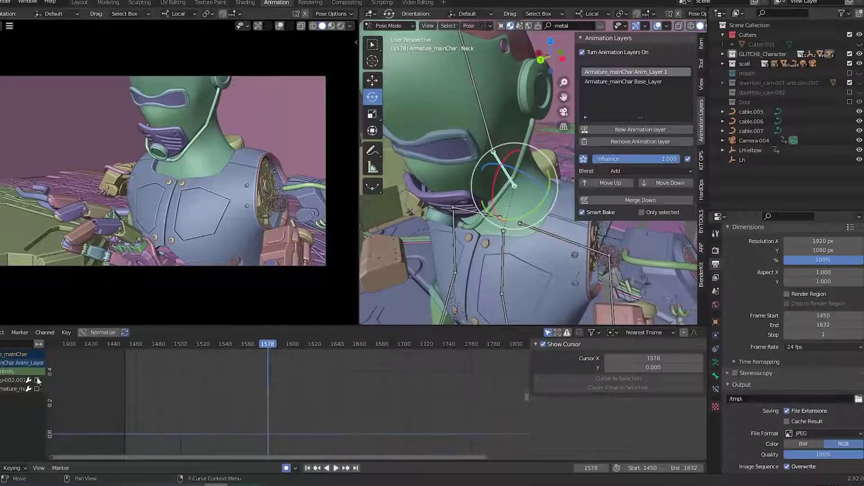
# Change the Graph Editor back to the Dope Sheet and save the file.
pyautogui.hotkey('ctrl', 'Tab')
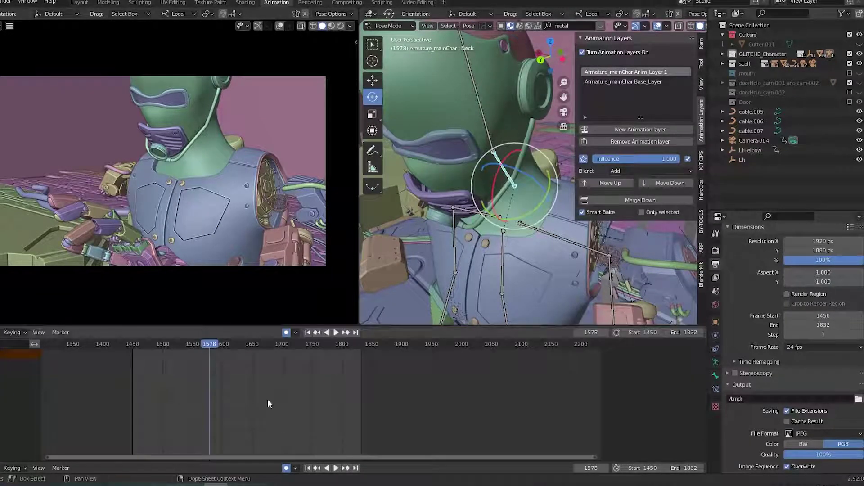
pyautogui.hotkey('ctrl', 's')
pyautogui.moveTo(252, 400); pyautogui.dragTo(308, 399, button='middle')
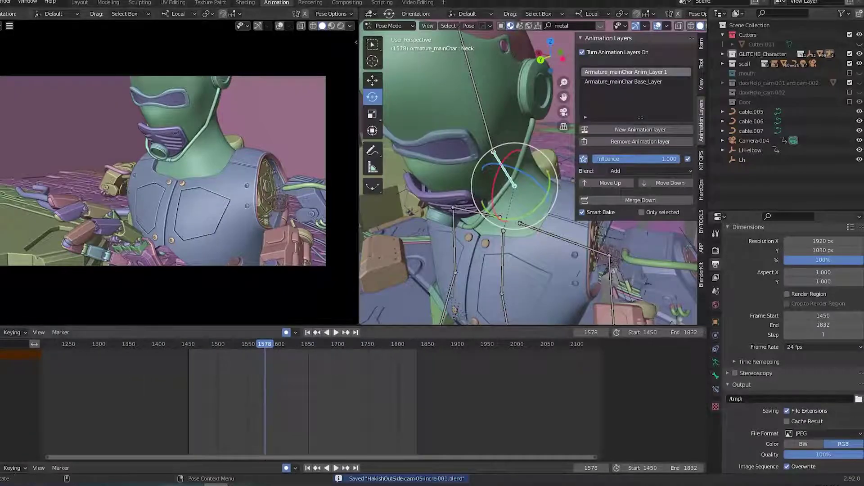
pyautogui.click(0, 333)
pyautogui.click(73, 370)
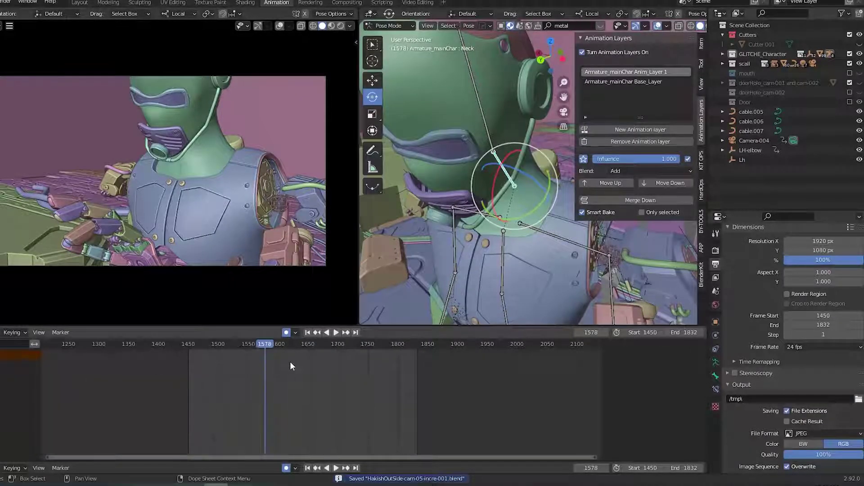
# Hide the viewport sidebar and play the animation from frame 1578.
pyautogui.scroll(4, 354, 377)
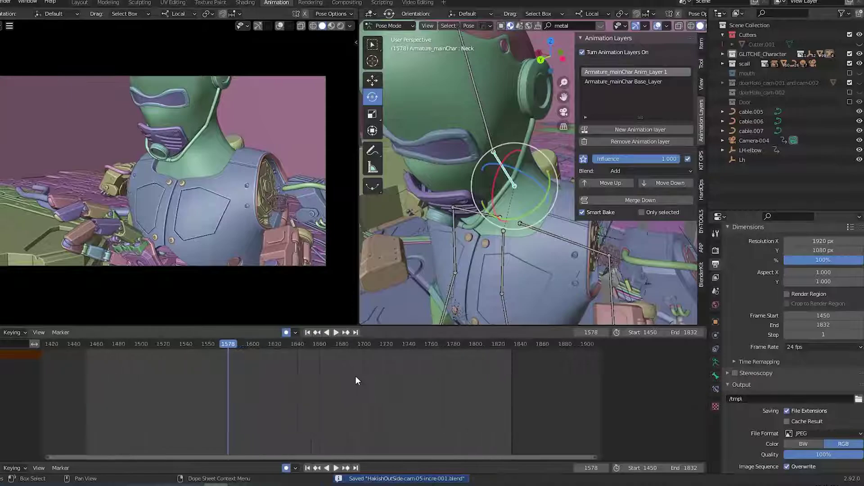
pyautogui.press('n')
pyautogui.press('space')
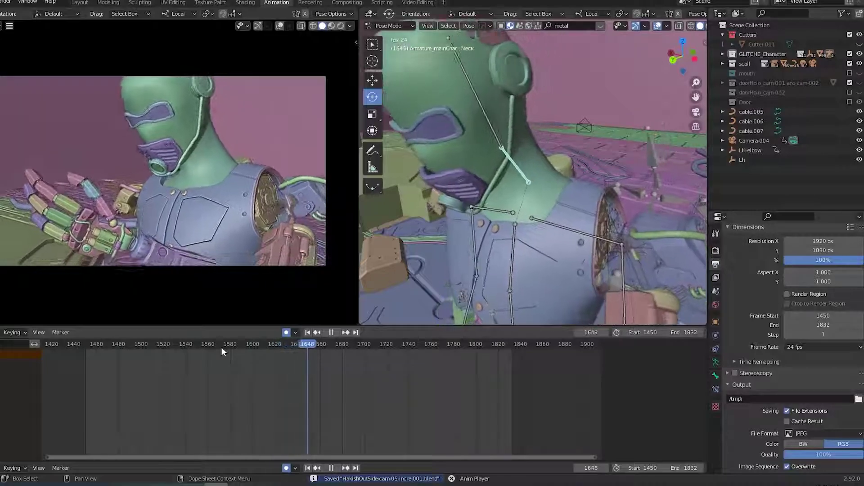
# Play and scrub the animation over frames 1650 to 1755 to examine the character's head and body turn.
pyautogui.press('space')
pyautogui.press('space')
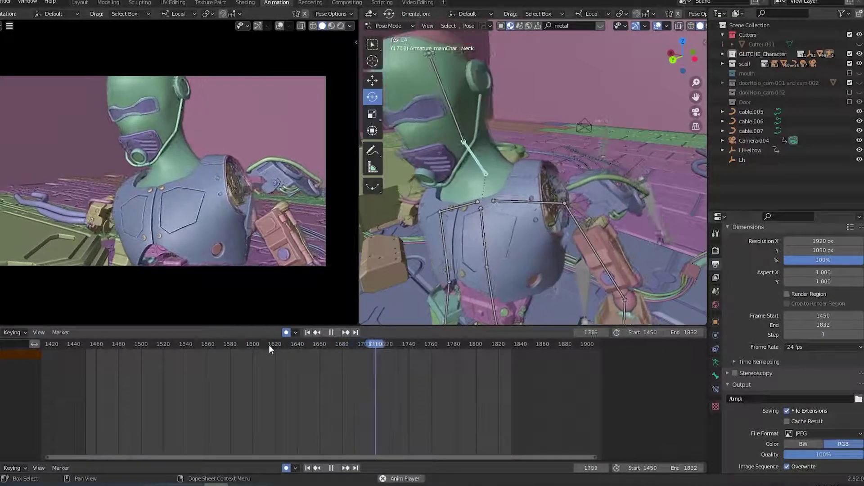
pyautogui.moveTo(293, 347); pyautogui.dragTo(324, 360)
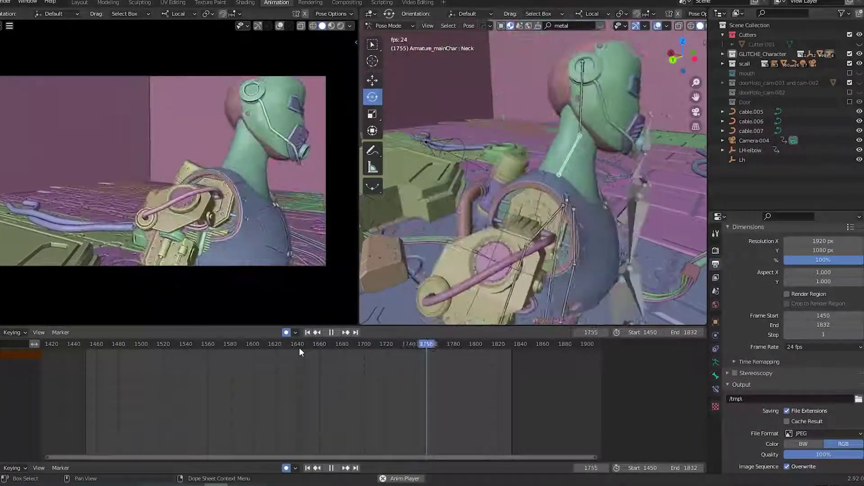
pyautogui.press('space')
pyautogui.click(309, 348)
pyautogui.press('space')
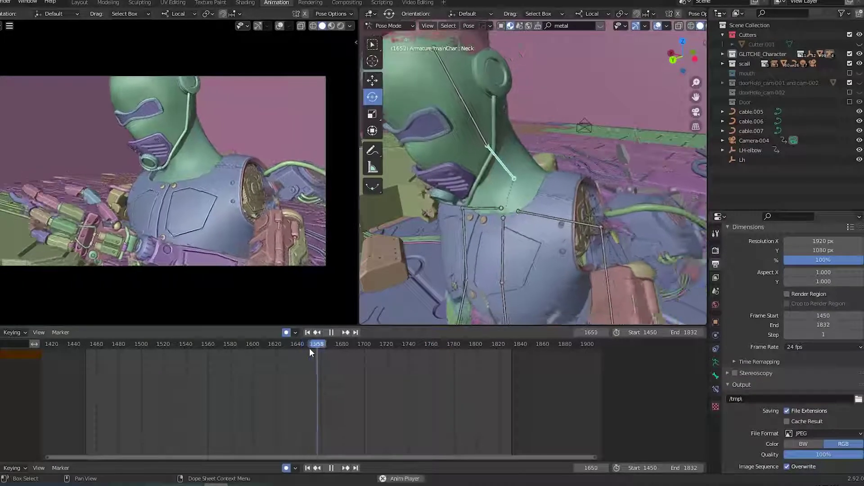
pyautogui.press('space')
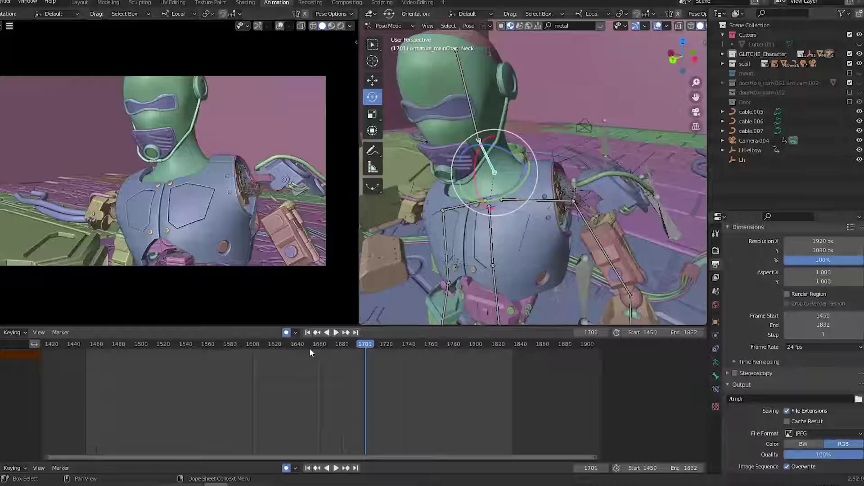
# Replay the body turn repeatedly around frames 1670 to 1748 to check its motion against the camera view.
pyautogui.press('space')
pyautogui.moveTo(252, 346); pyautogui.dragTo(340, 395)
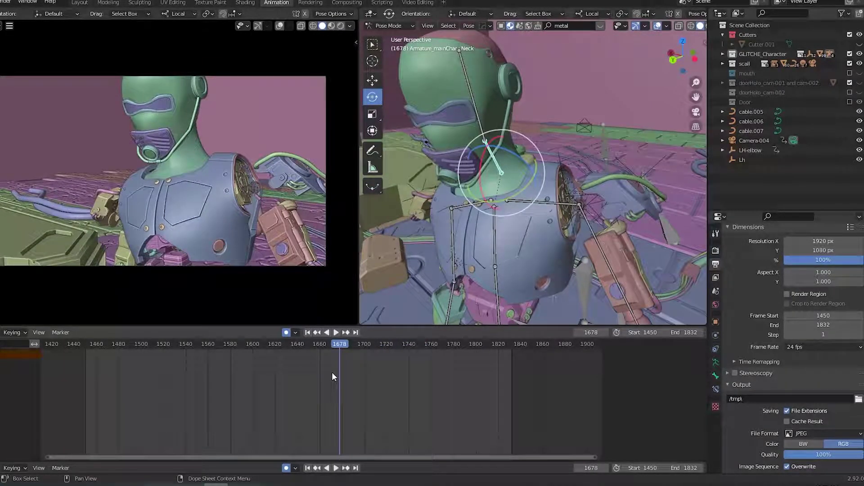
pyautogui.press('space')
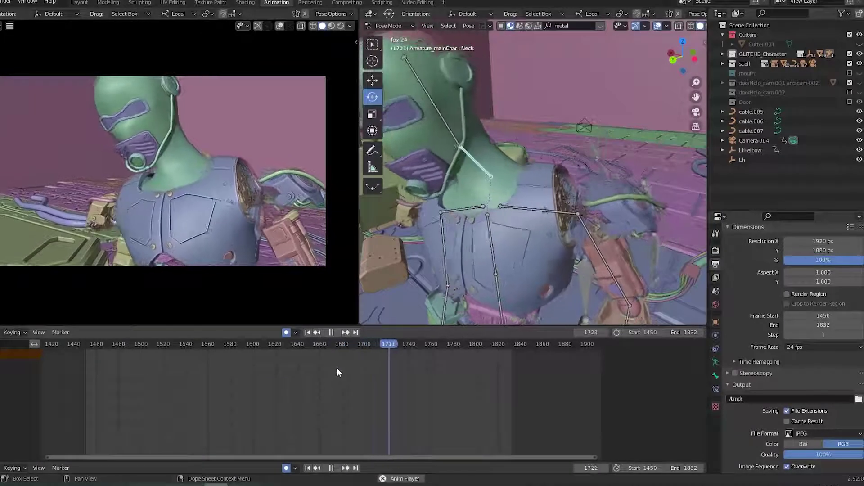
pyautogui.press('space')
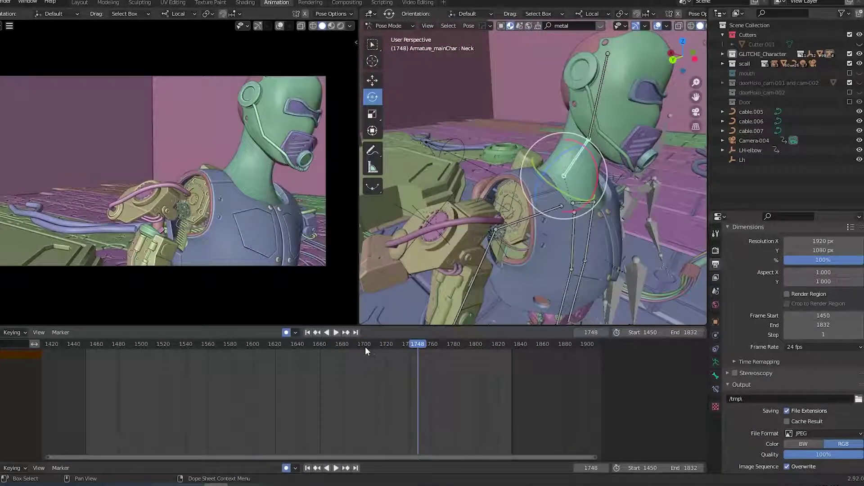
pyautogui.click(365, 346)
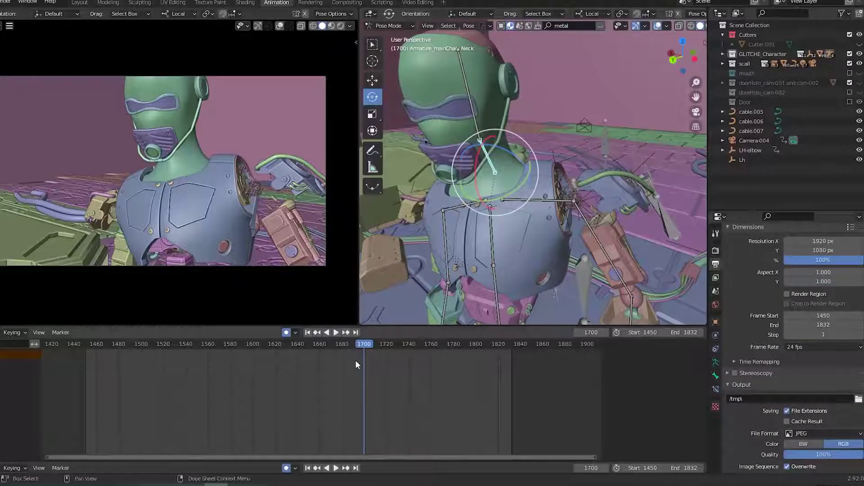
pyautogui.click(338, 344)
pyautogui.press('space')
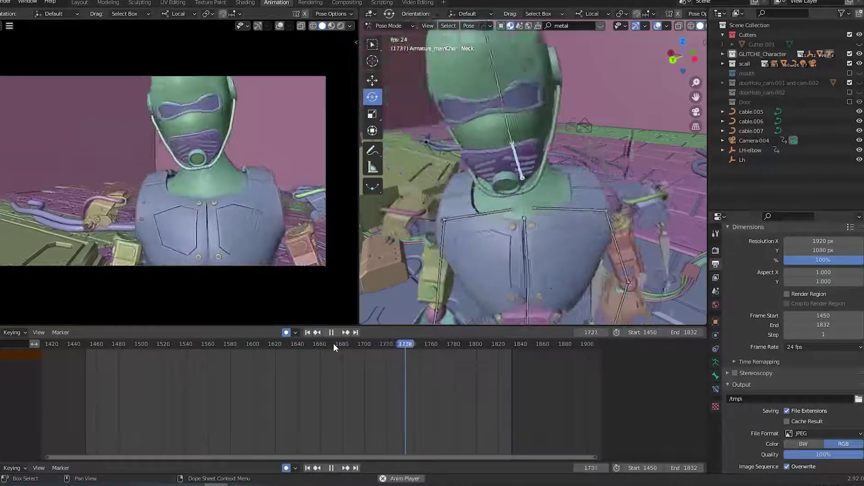
pyautogui.press('space')
pyautogui.moveTo(355, 344); pyautogui.dragTo(333, 351)
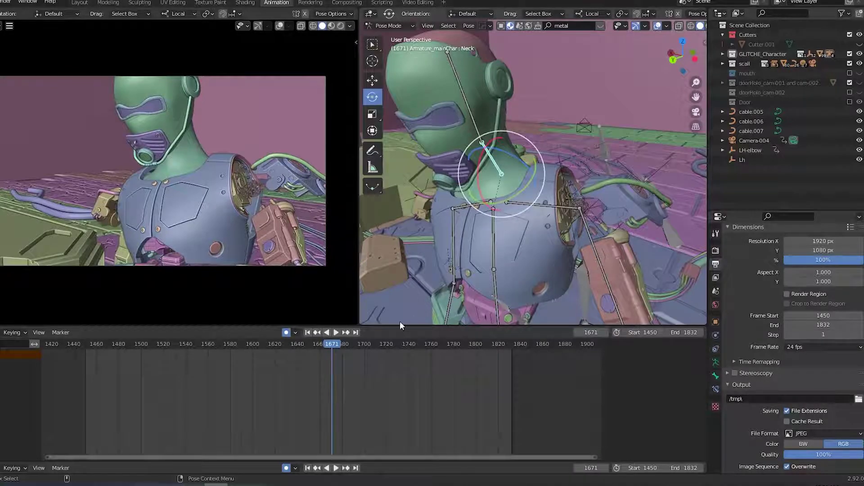
# Go back to the beginning of the shot and insert a Rotation keyframe for the Neck bone at frame 1453.
pyautogui.moveTo(140, 341); pyautogui.dragTo(139, 373)
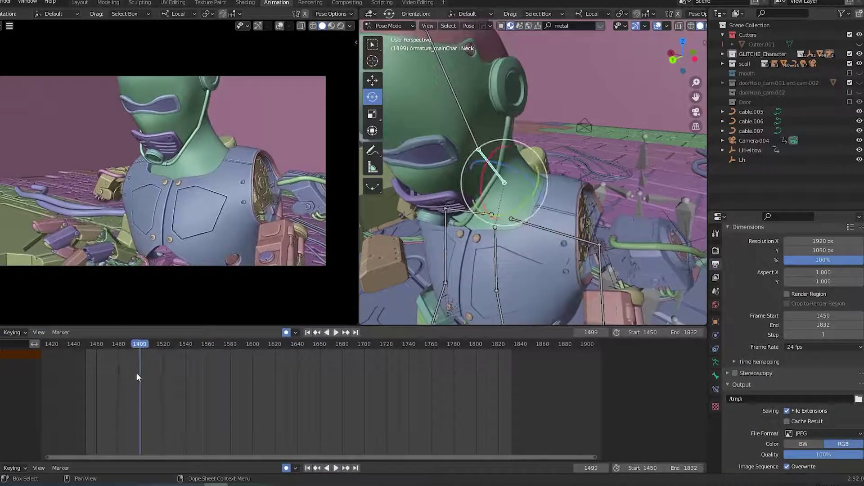
pyautogui.hotkey('shift', 'Left')
pyautogui.press('space')
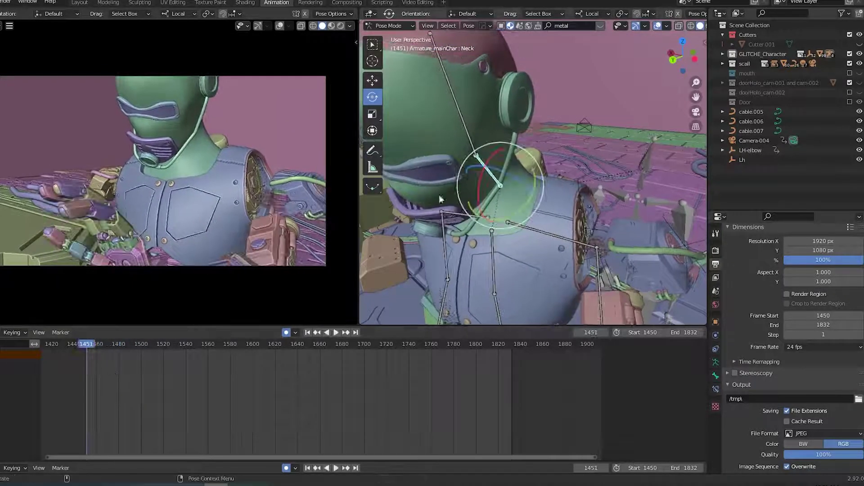
pyautogui.press('space')
pyautogui.press('space')
pyautogui.press('i')
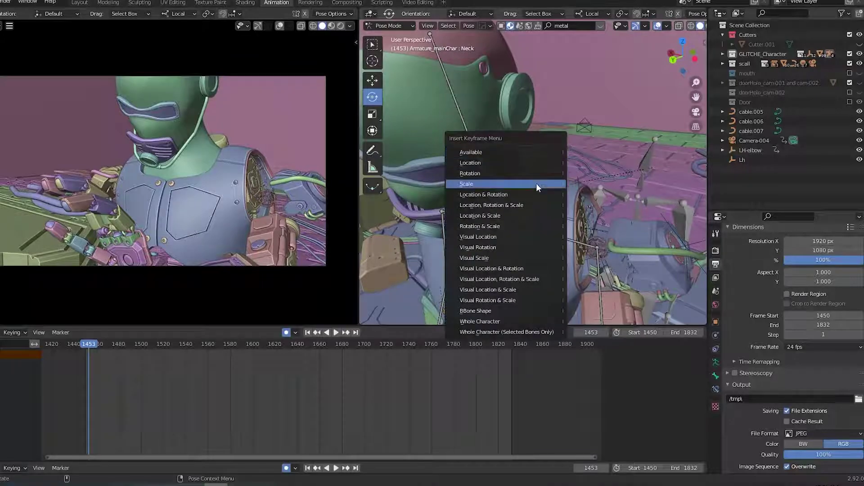
pyautogui.click(536, 174)
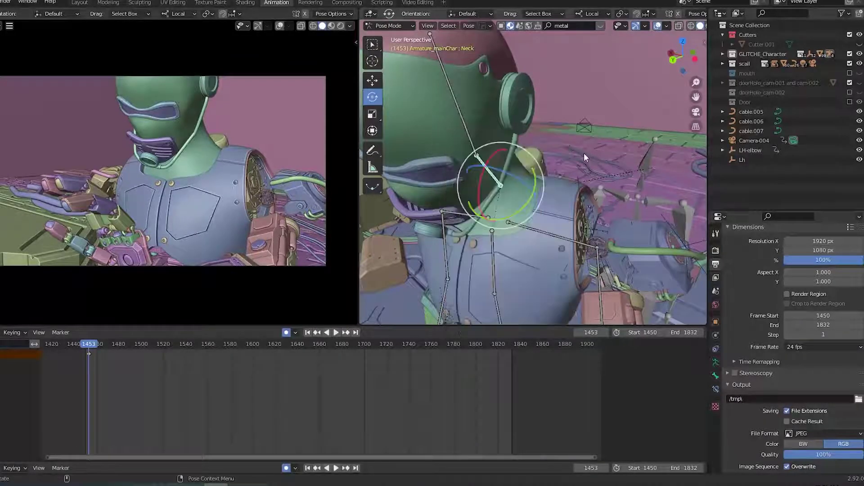
# At frame 1471, rotate the Neck bone slightly backward from a side view to raise the head.
pyautogui.press('n')
pyautogui.press('n')
pyautogui.moveTo(89, 346); pyautogui.dragTo(109, 346)
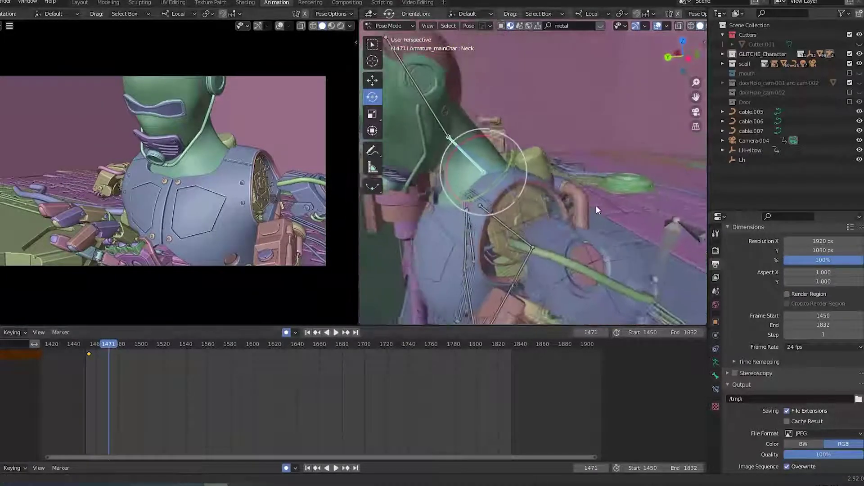
pyautogui.moveTo(597, 208); pyautogui.dragTo(599, 183, button='middle')
pyautogui.press('r')
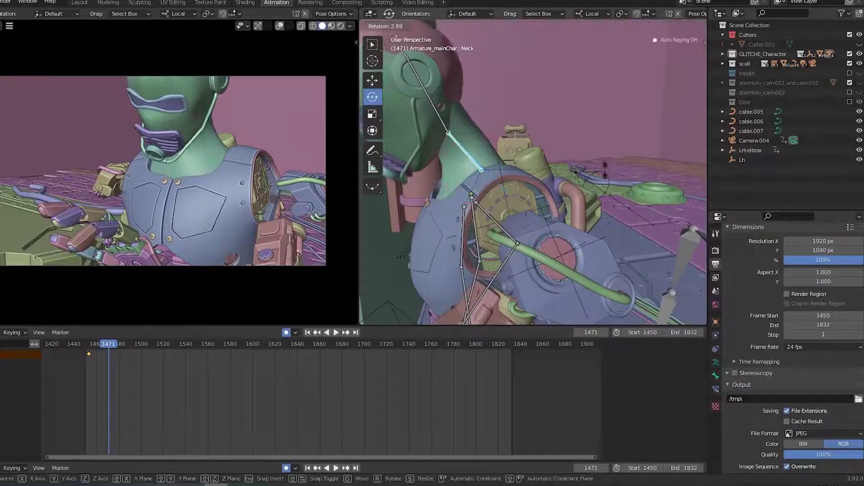
pyautogui.click(601, 183)
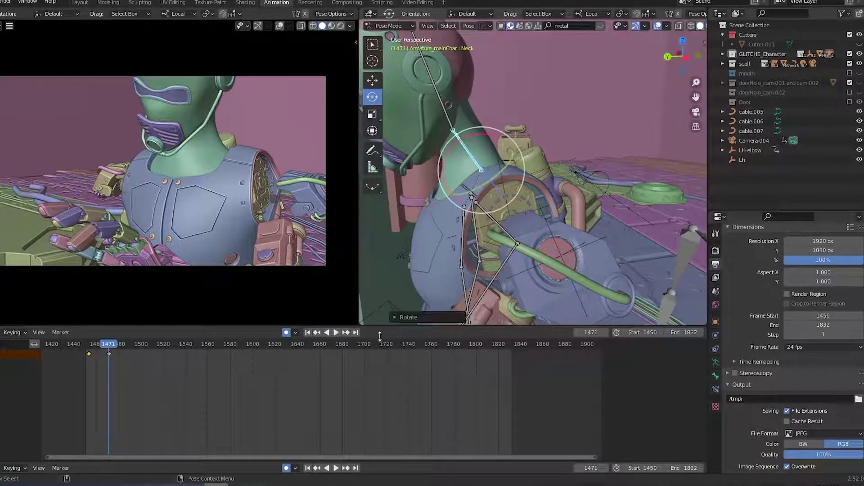
# Return to frame 1447, select the Head bone and insert a keyframe for it.
pyautogui.click(86, 346)
pyautogui.press('space')
pyautogui.press('Escape')
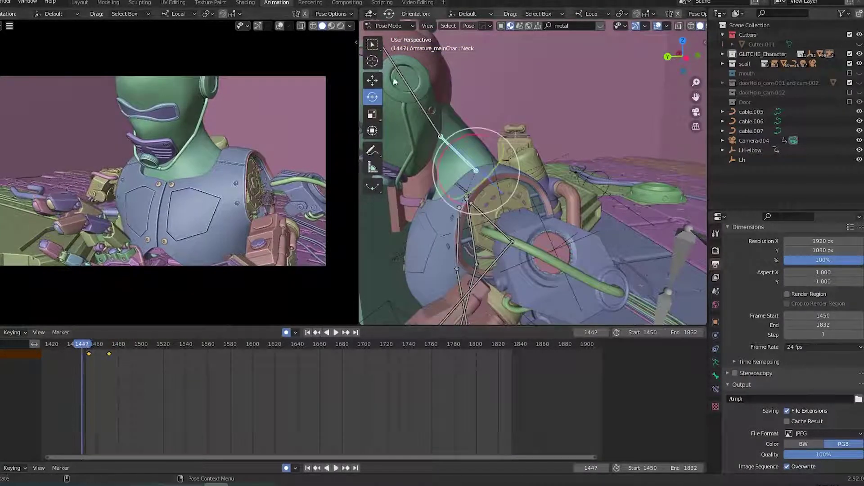
pyautogui.click(423, 101)
pyautogui.press('i')
pyautogui.click(541, 104)
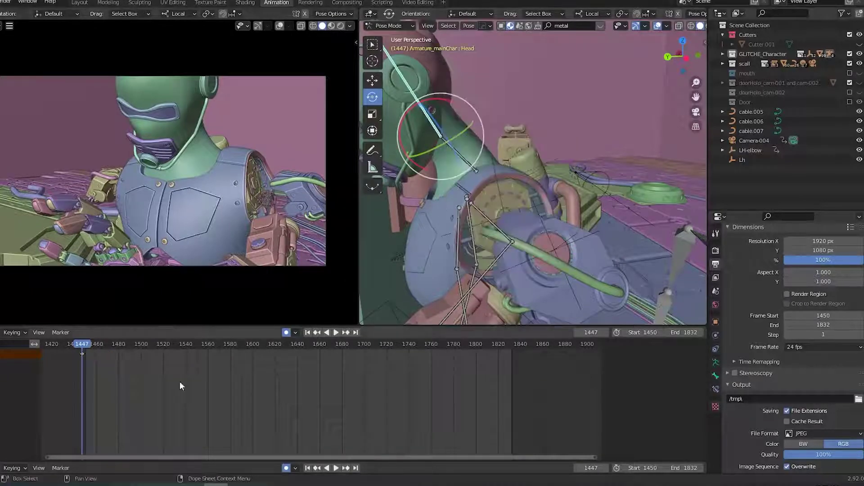
# At frame 1473, rotate the Head bone to lift it from the side view and adjust its tilt from behind.
pyautogui.moveTo(87, 345); pyautogui.dragTo(112, 348)
pyautogui.press('r')
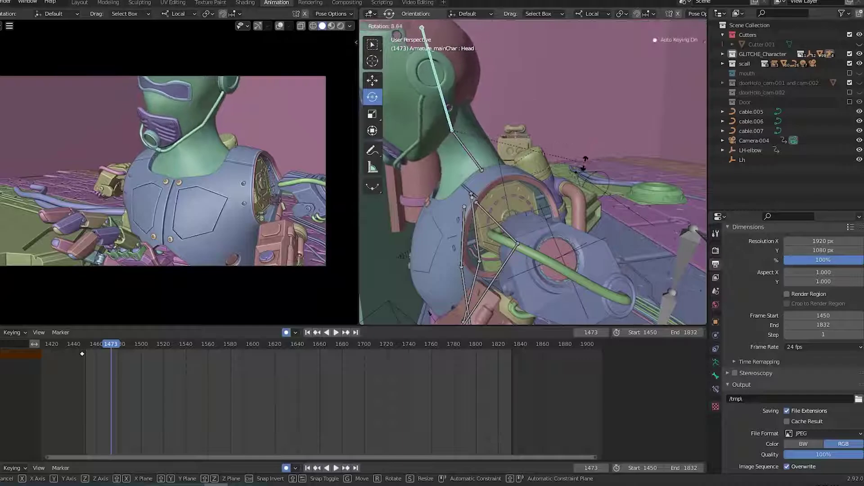
pyautogui.click(592, 231)
pyautogui.moveTo(593, 231); pyautogui.dragTo(512, 219, button='middle')
pyautogui.press('r')
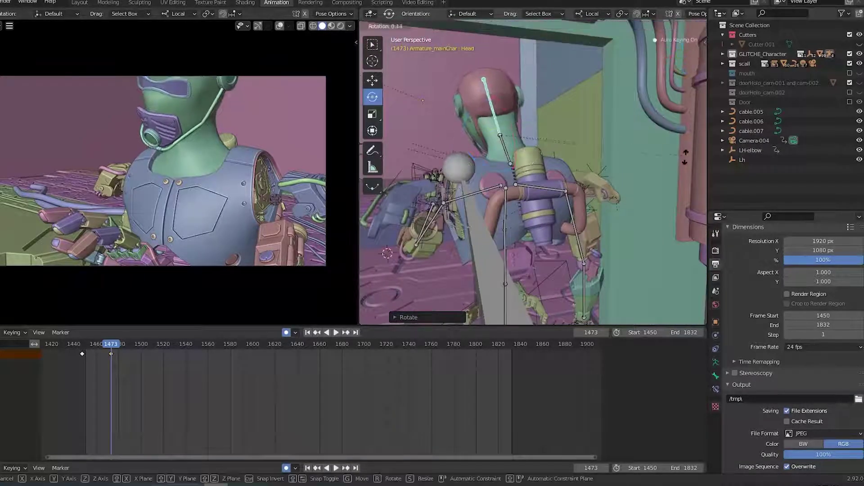
pyautogui.click(674, 186)
# Select the Neck bone at its frame 1471 keyframe and rotate it sideways by about -8° from the front view.
pyautogui.moveTo(675, 186); pyautogui.dragTo(620, 224, button='middle')
pyautogui.click(543, 130)
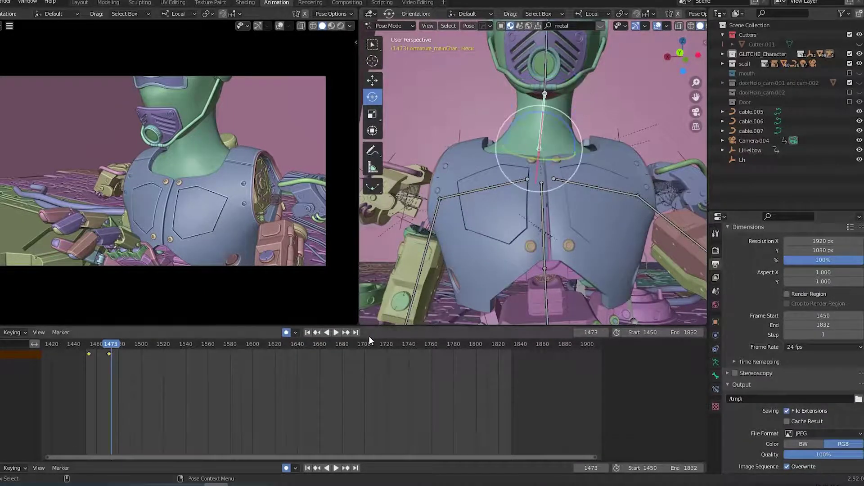
pyautogui.press('Down')
pyautogui.click(133, 425)
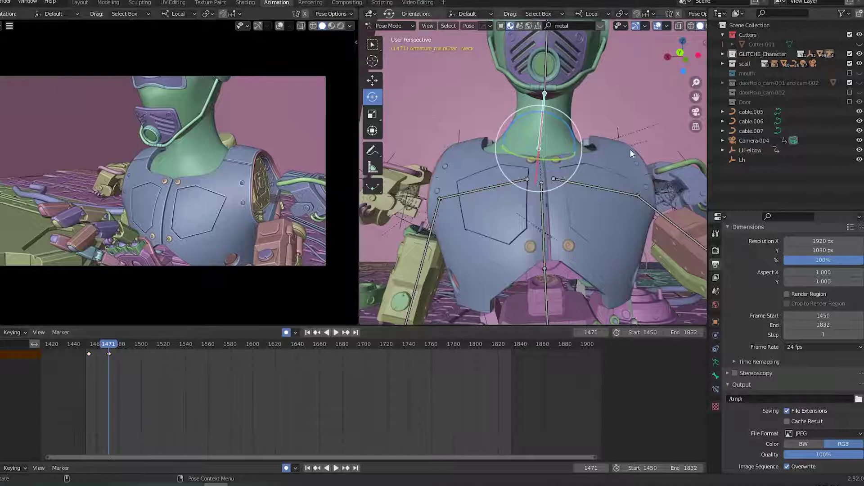
pyautogui.press('r')
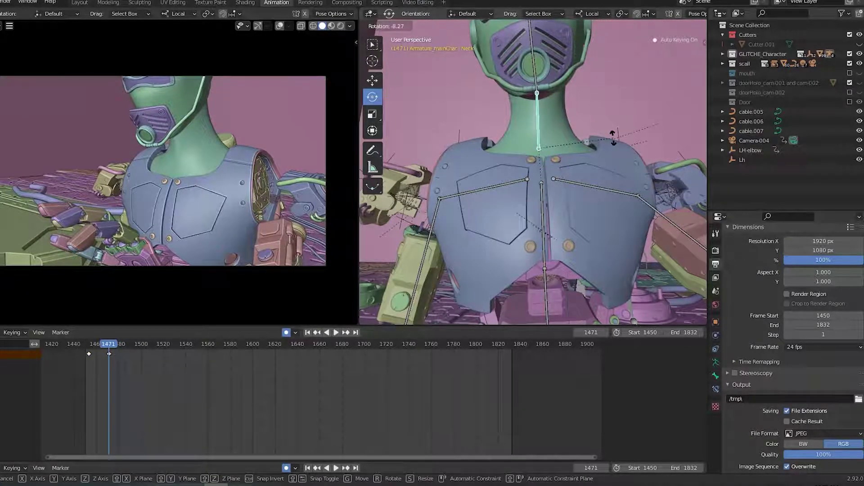
pyautogui.click(613, 136)
# Replay the neck motion from the start of the shot and delay the Neck's second keyframe by a few frames.
pyautogui.click(82, 344)
pyautogui.press('space')
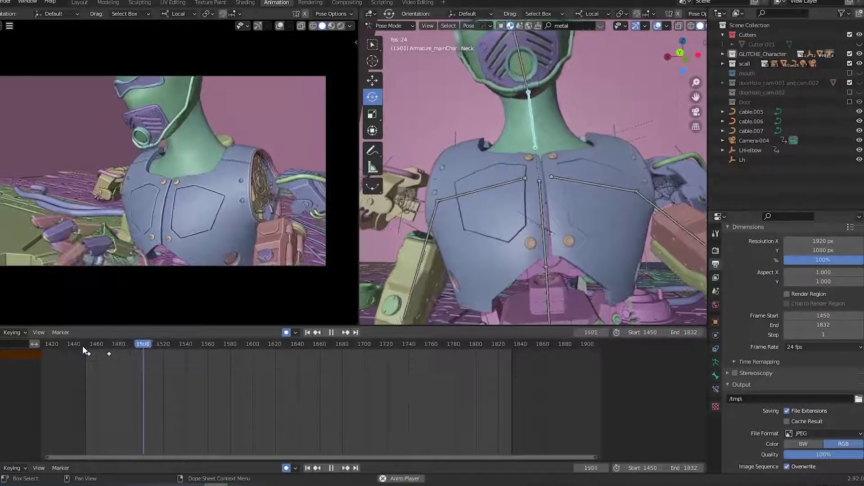
pyautogui.click(77, 343)
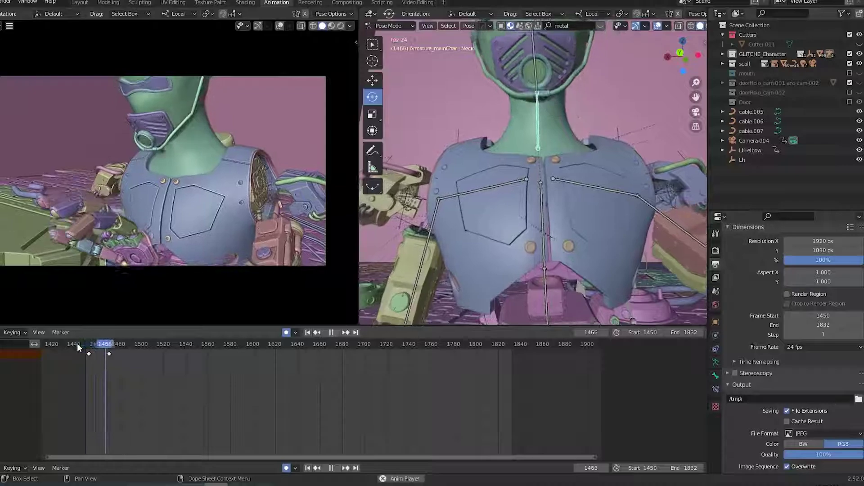
pyautogui.press('space')
pyautogui.click(109, 354)
pyautogui.moveTo(110, 355); pyautogui.dragTo(115, 355)
# Select the Head bone at its frame 1473 keyframe and rotate it by about 5° to straighten the head.
pyautogui.click(531, 76)
pyautogui.press('Up')
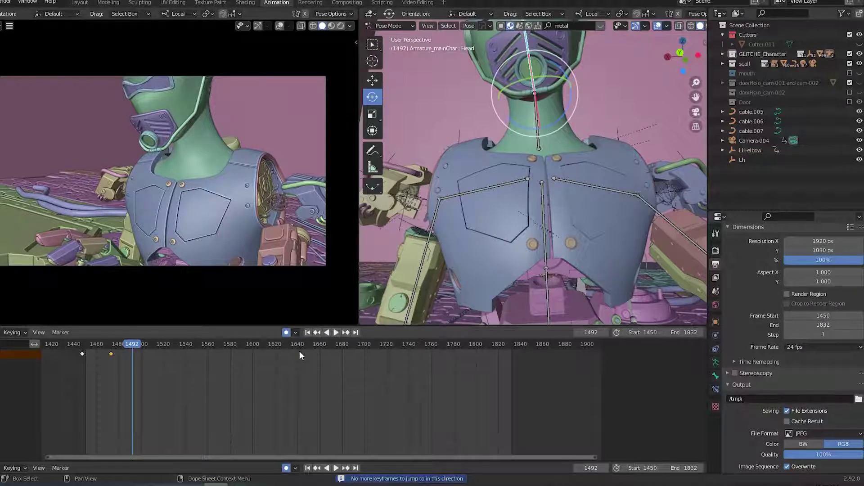
pyautogui.press('Down')
pyautogui.press('r')
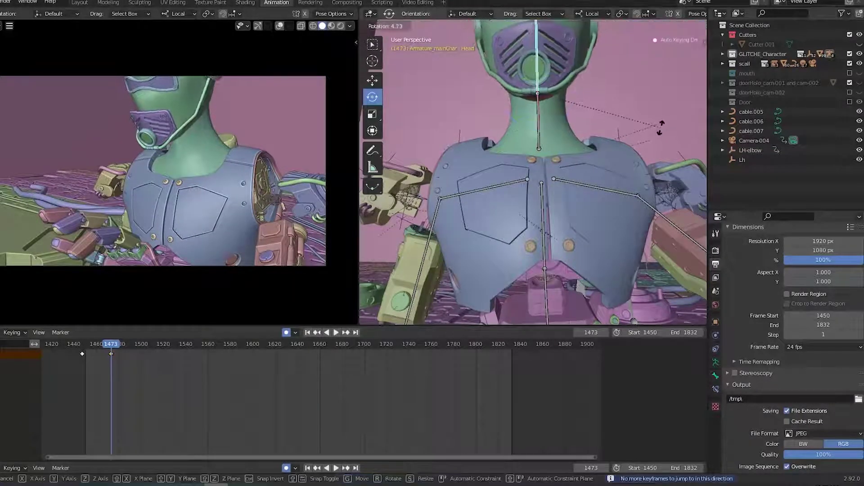
pyautogui.click(660, 128)
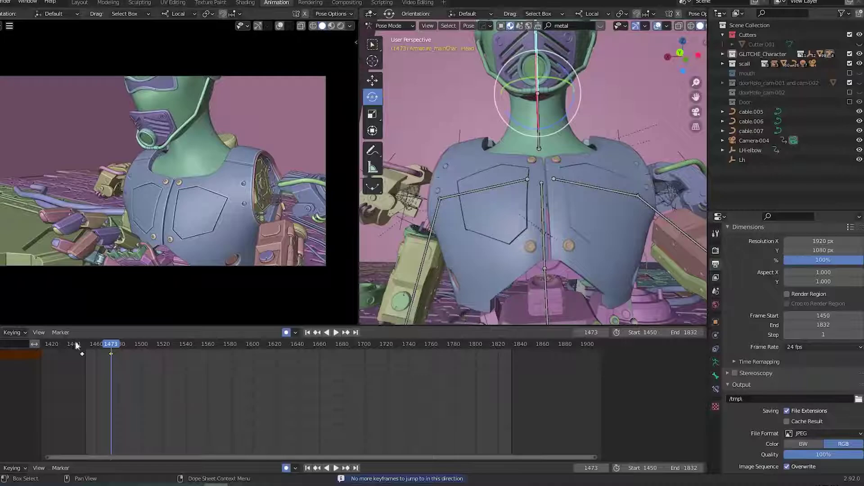
# Replay the adjusted head and neck motion from the start of the shot and save the file.
pyautogui.hotkey('shift', 'Left')
pyautogui.press('space')
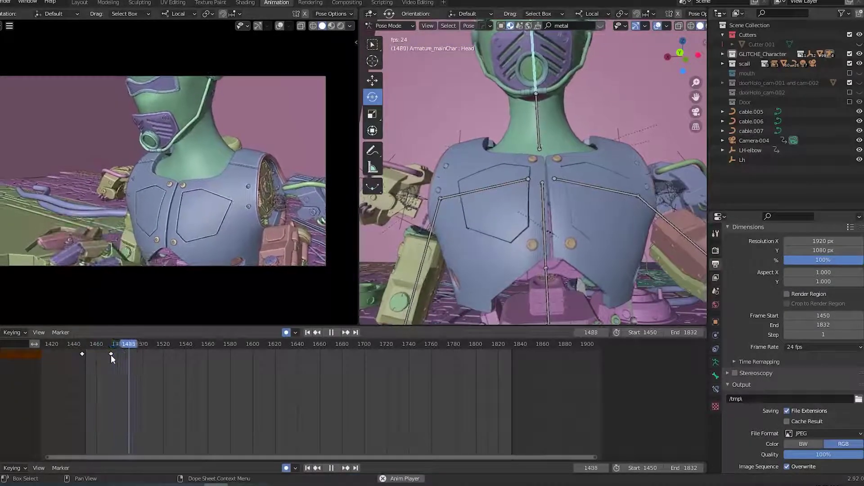
pyautogui.hotkey('shift', 'Left')
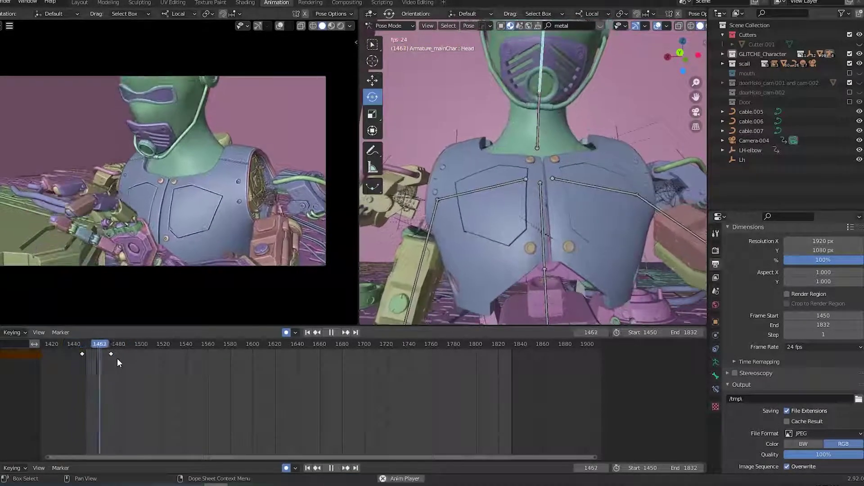
pyautogui.press('space')
pyautogui.hotkey('ctrl', 's')
pyautogui.moveTo(640, 113); pyautogui.dragTo(599, 234, button='middle')
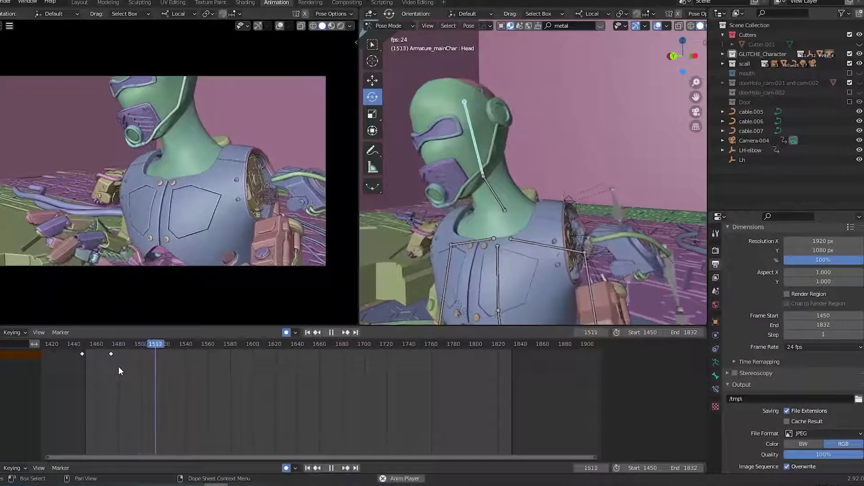
pyautogui.press('space')
# Play from frame 1441 and stop at frame 1486, select Camera-004 and save the file.
pyautogui.click(76, 347)
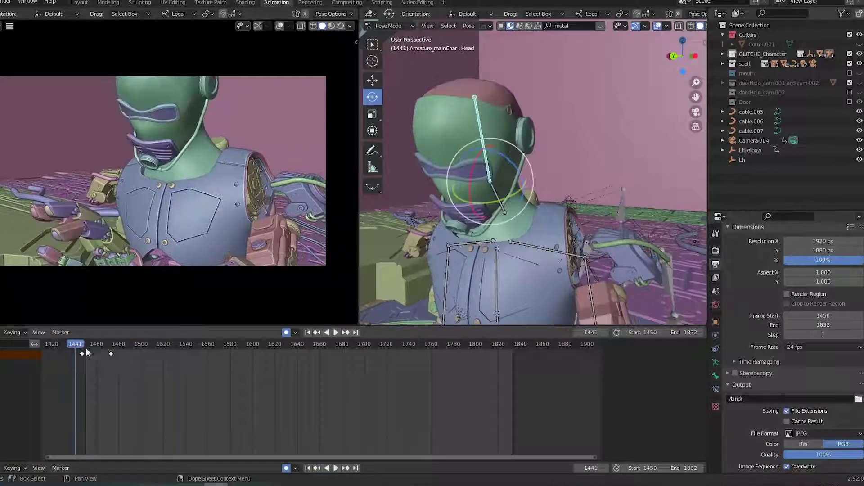
pyautogui.press('space')
pyautogui.press('space')
pyautogui.click(756, 140)
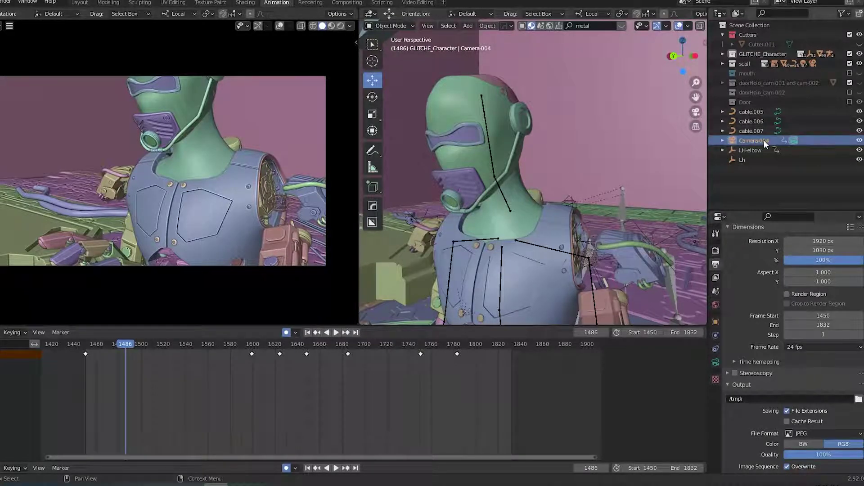
pyautogui.hotkey('ctrl', 's')
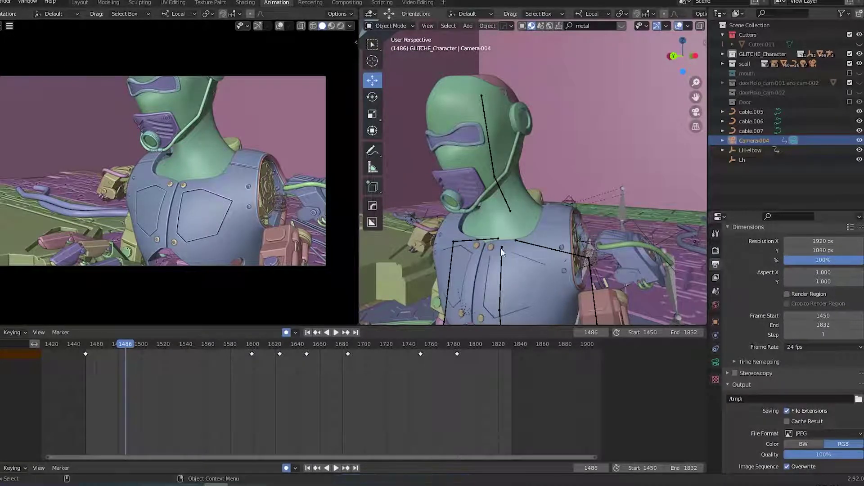
# Look over the robot's head, torso and arms from several angles at frame 1486 and save the file.
pyautogui.moveTo(576, 270); pyautogui.dragTo(562, 245, button='middle')
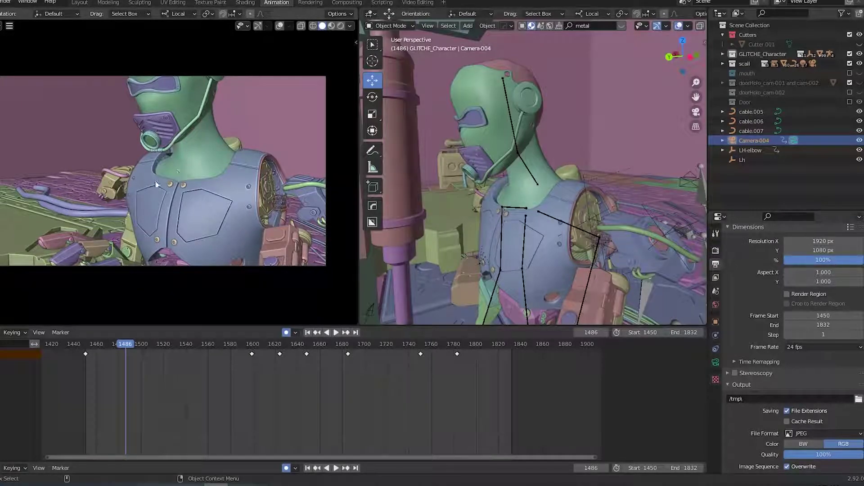
pyautogui.moveTo(562, 255)
pyautogui.mouseDown(button='middle')
pyautogui.moveTo(590, 255)
pyautogui.moveTo(560, 204)
pyautogui.moveTo(550, 257)
pyautogui.mouseUp(button='middle')
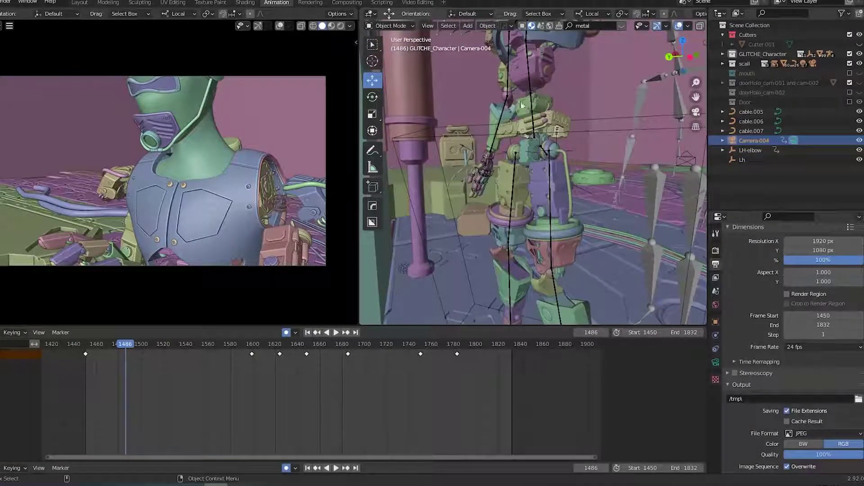
pyautogui.moveTo(588, 111); pyautogui.dragTo(487, 235, button='middle')
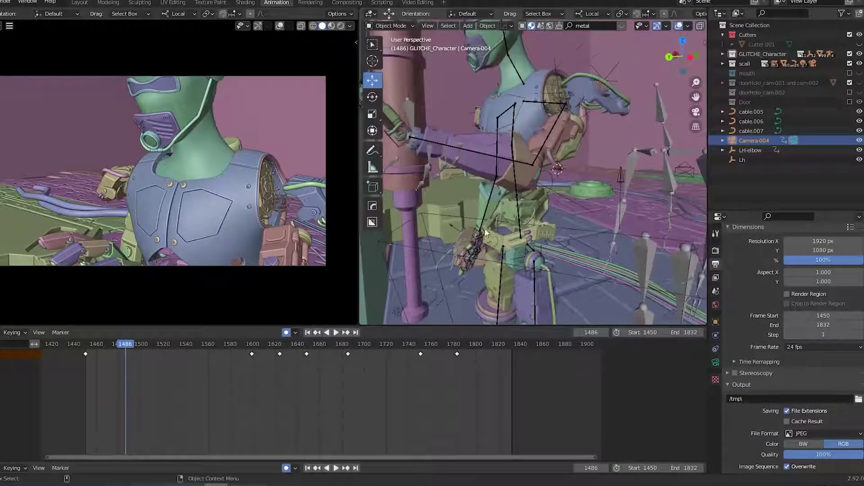
pyautogui.moveTo(541, 117); pyautogui.dragTo(536, 196, button='middle')
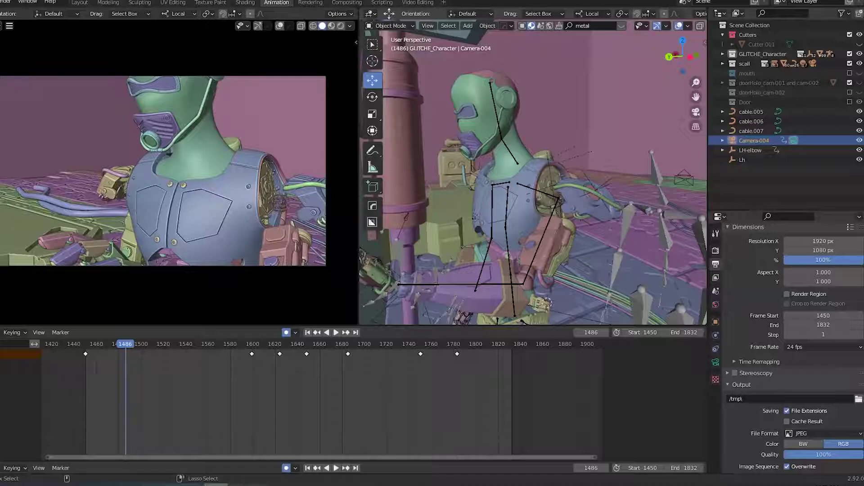
pyautogui.hotkey('ctrl', 's')
# Insert a Rotation keyframe on Camera-004 at frame 1480.
pyautogui.moveTo(83, 344); pyautogui.dragTo(118, 361)
pyautogui.press('space')
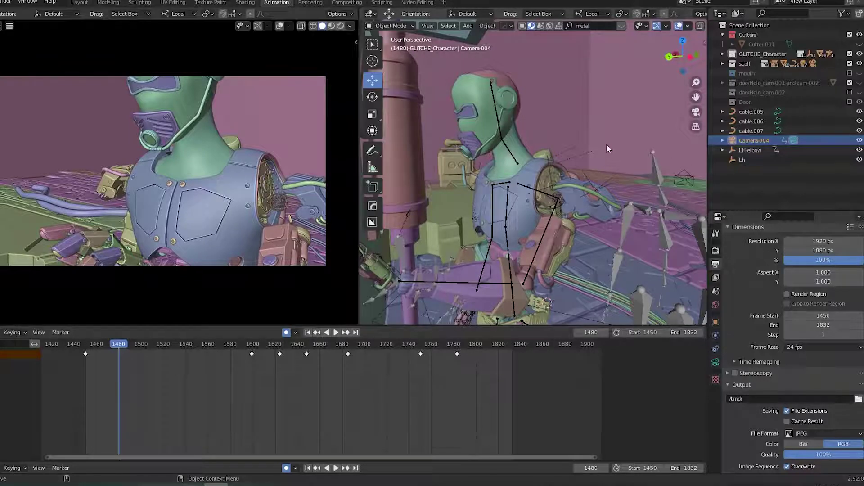
pyautogui.press('i')
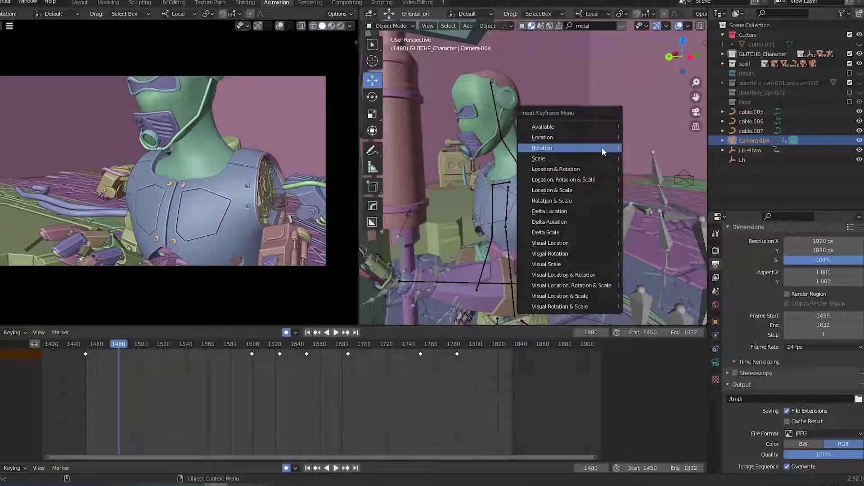
pyautogui.press('i')
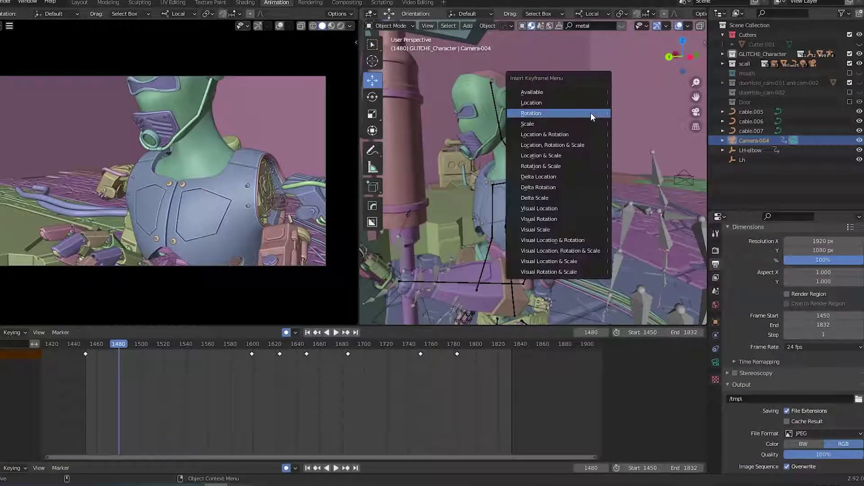
pyautogui.click(582, 112)
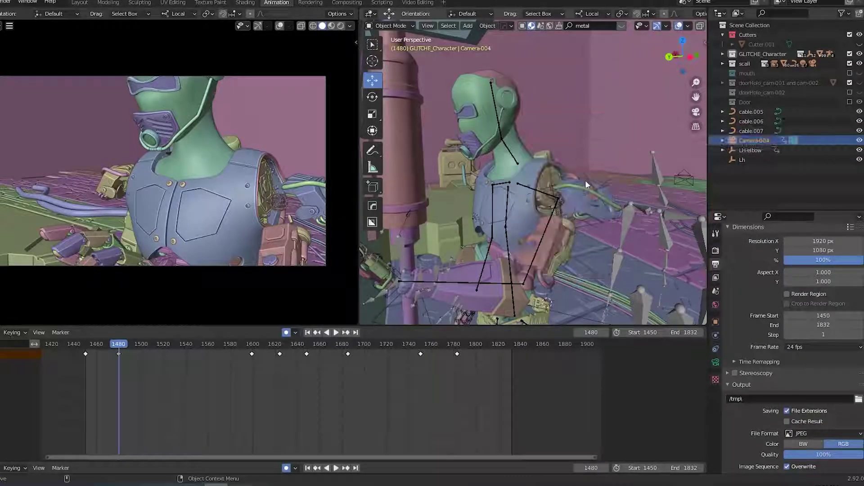
# Inspect the camera motion around frame 1477 and replay it up to the new keyframe.
pyautogui.moveTo(587, 199); pyautogui.dragTo(528, 234, button='middle')
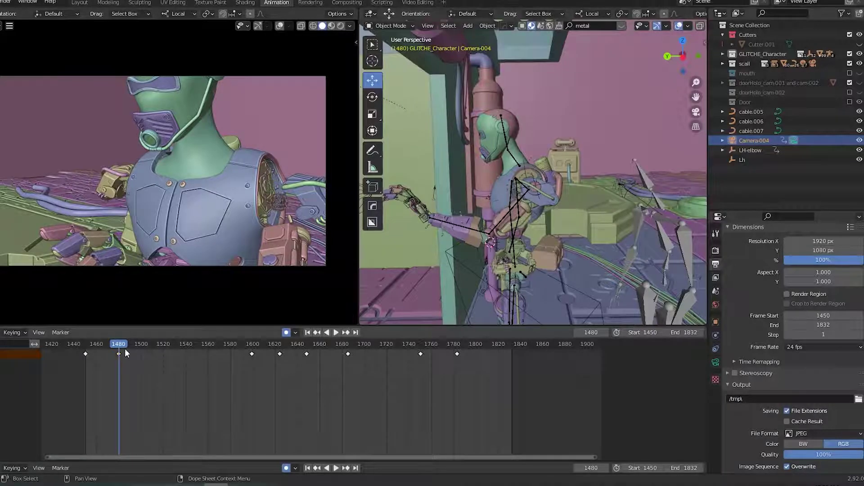
pyautogui.moveTo(119, 345); pyautogui.dragTo(115, 346)
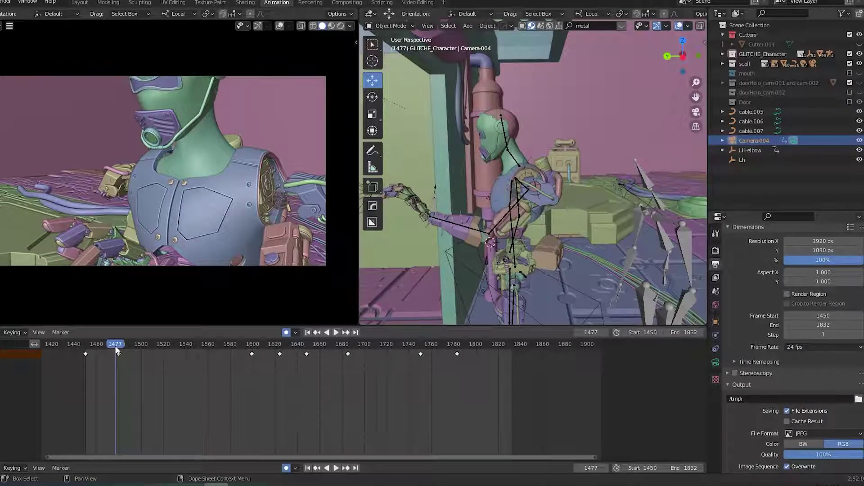
pyautogui.press('i')
pyautogui.click(107, 344)
pyautogui.press('space')
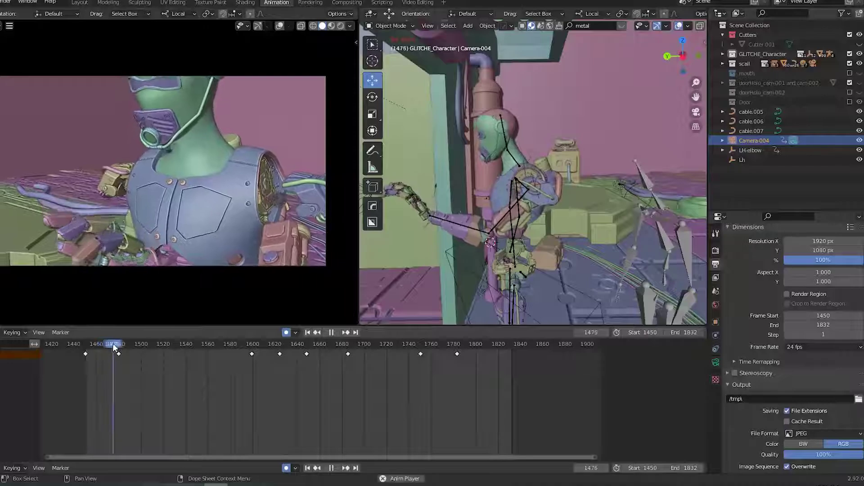
pyautogui.press('space')
# Move the new Camera-004 keyframe a few frames earlier, to about frame 1475, and stop the playhead at frame 1488.
pyautogui.moveTo(112, 343); pyautogui.dragTo(99, 345)
pyautogui.press('space')
pyautogui.moveTo(118, 354); pyautogui.dragTo(127, 347)
pyautogui.press('space')
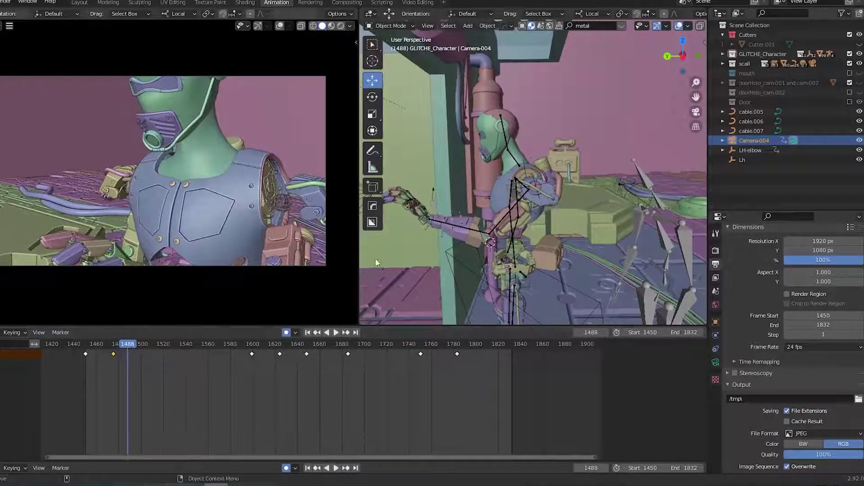
# Centre the view on Camera-004 and rotate it around its local X axis at frame 1488 to tilt it upward.
pyautogui.keyDown('shift'); pyautogui.moveTo(514, 250); pyautogui.dragTo(534, 265, button='middle'); pyautogui.keyUp('shift')
pyautogui.press('KP_Decimal')
pyautogui.moveTo(585, 248); pyautogui.dragTo(627, 241, button='middle')
pyautogui.press('r')
pyautogui.press('x')
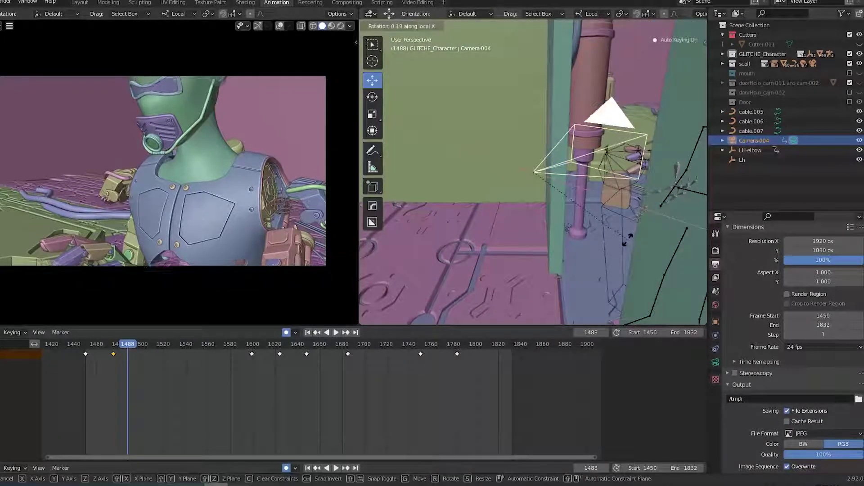
pyautogui.click(630, 239)
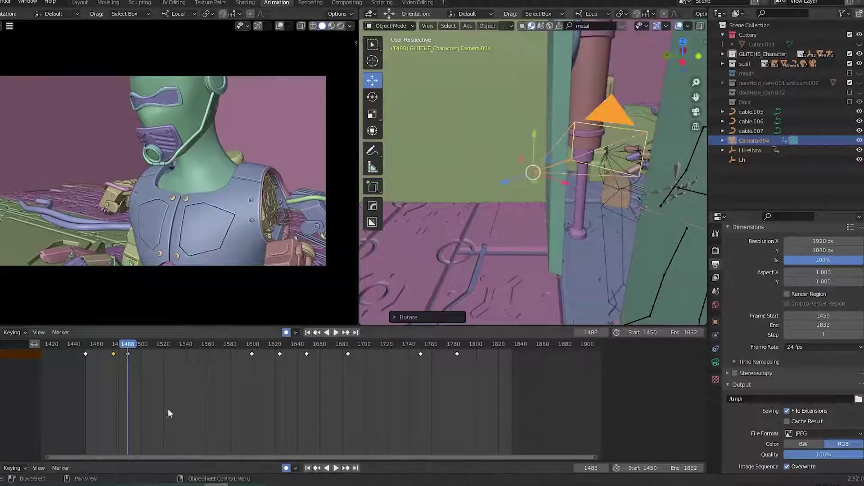
# Replay the camera tilt from frame 1450 and stop at frame 1498.
pyautogui.click(99, 401)
pyautogui.press('space')
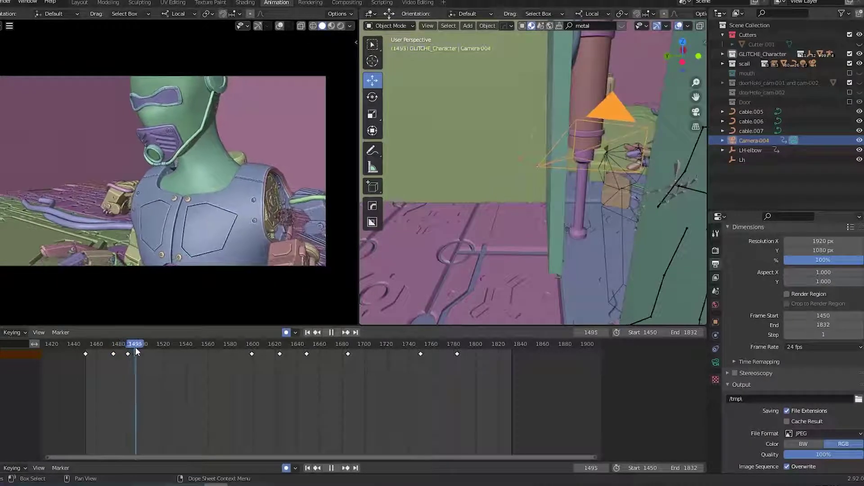
pyautogui.press('space')
pyautogui.click(85, 345)
pyautogui.press('space')
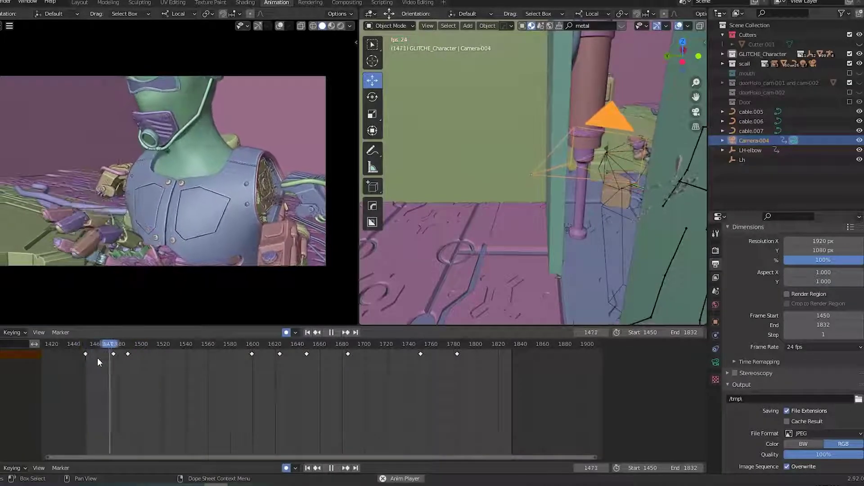
pyautogui.press('space')
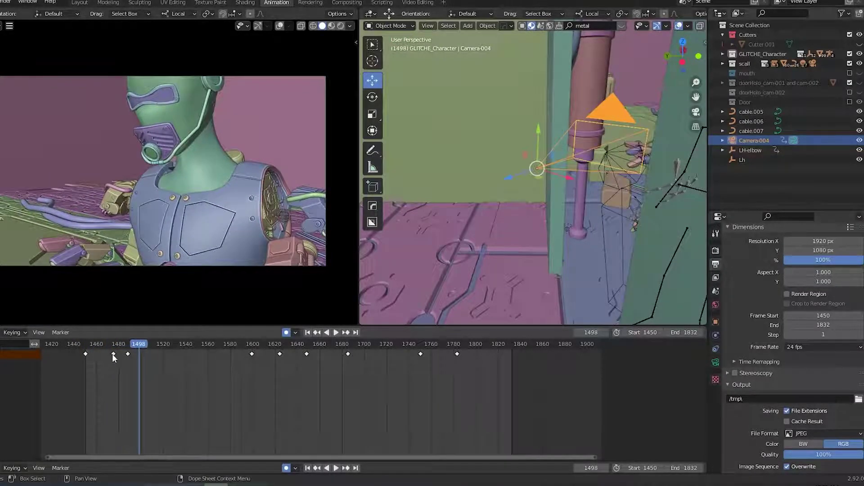
# Move Camera-004's second keyframe to about frame 1472 and its third to about 1491, and replay the shot.
pyautogui.click(113, 354)
pyautogui.moveTo(112, 355); pyautogui.dragTo(131, 354)
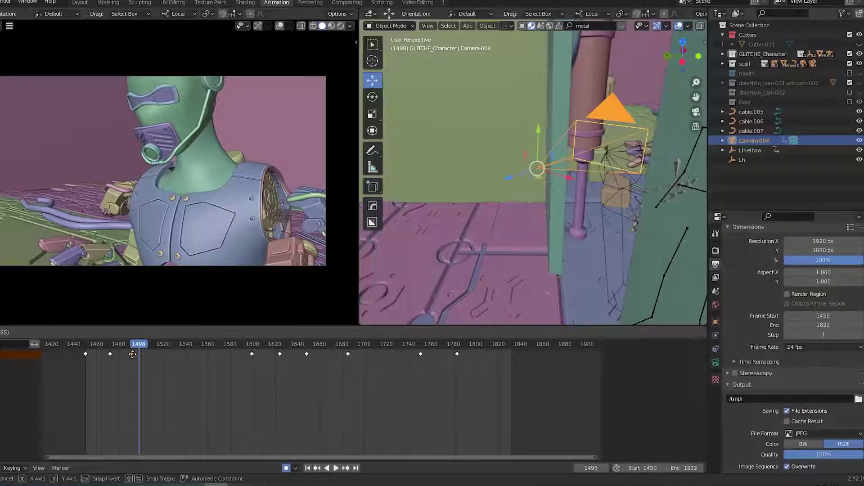
pyautogui.click(76, 344)
pyautogui.press('space')
pyautogui.press('space')
# Shift Camera-004's first keyframe to about frame 1447, replay the motion up to frame 1528 and save the file.
pyautogui.moveTo(87, 353); pyautogui.dragTo(85, 353)
pyautogui.hotkey('shift', 'ctrl', 'space')
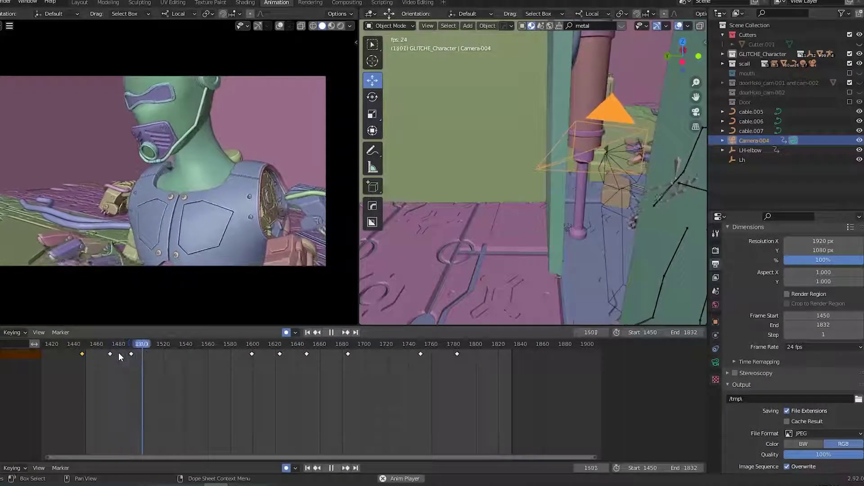
pyautogui.press('space')
pyautogui.hotkey('ctrl', 's')
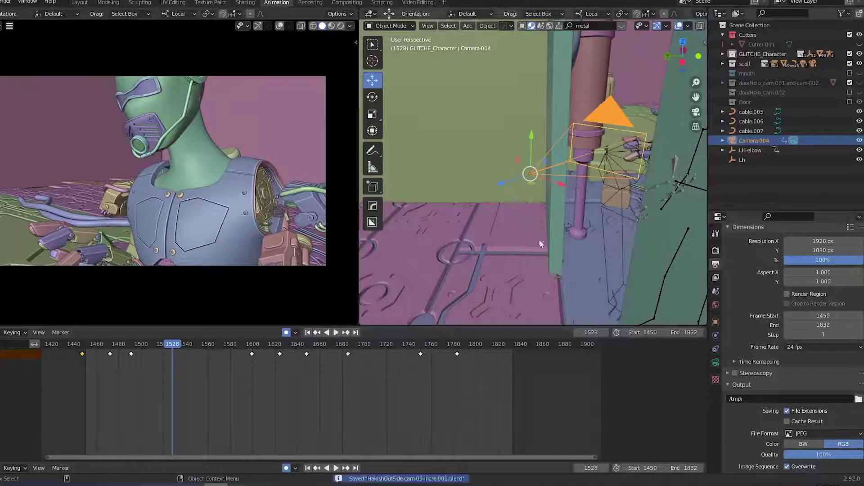
# Switch the robot character's armature to Pose Mode and centre the view on its LeftShoulder bone.
pyautogui.moveTo(619, 222); pyautogui.dragTo(584, 134, button='middle')
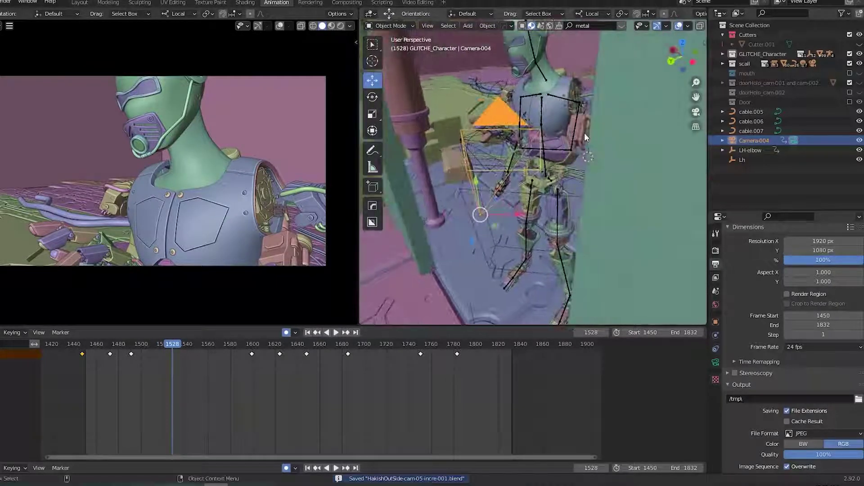
pyautogui.click(577, 137)
pyautogui.hotkey('ctrl', 'Tab')
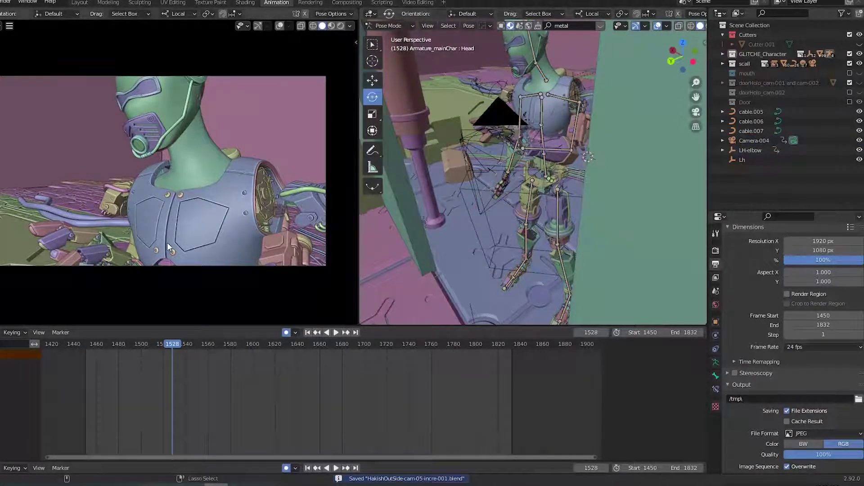
pyautogui.moveTo(644, 171); pyautogui.dragTo(583, 205, button='middle')
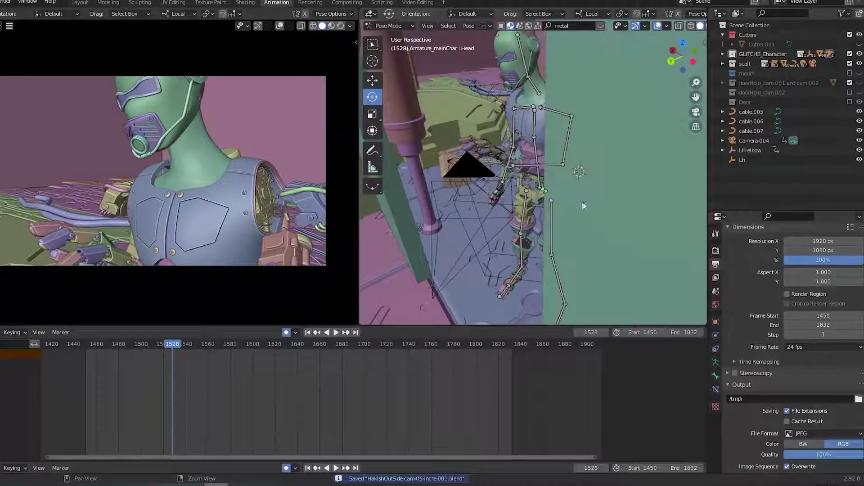
pyautogui.click(550, 109)
pyautogui.press('KP_Decimal')
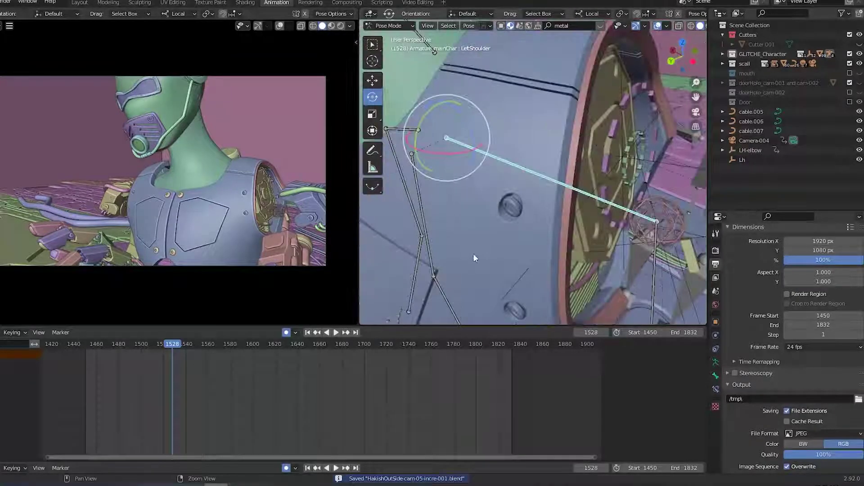
# Select the armature's Neck bone and save the file.
pyautogui.scroll(-3, 425, 207)
pyautogui.moveTo(456, 219); pyautogui.dragTo(565, 253, button='middle')
pyautogui.scroll(-2, 564, 253)
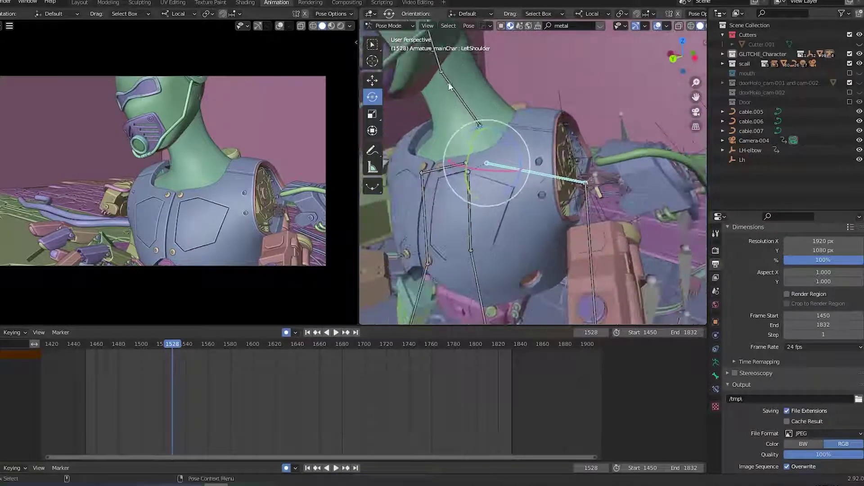
pyautogui.click(458, 93)
pyautogui.hotkey('ctrl', 's')
# Replay the neck and head motion from the start of the shot twice and stop at frame 1490.
pyautogui.click(82, 345)
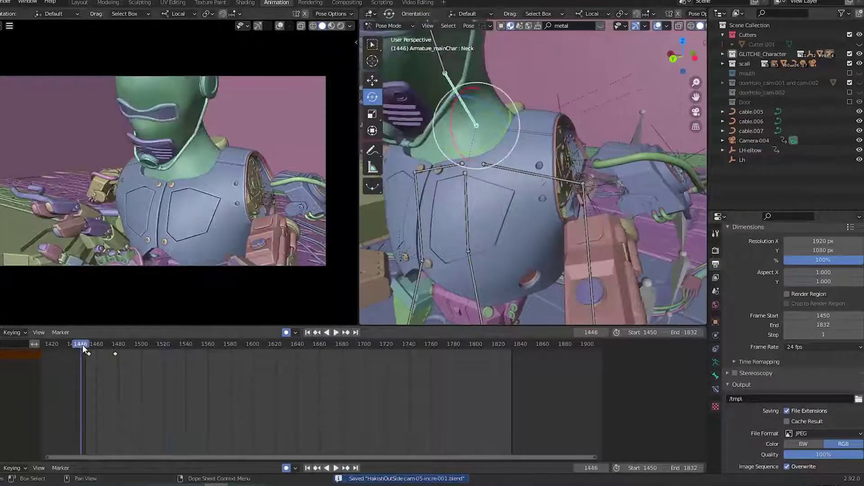
pyautogui.press('space')
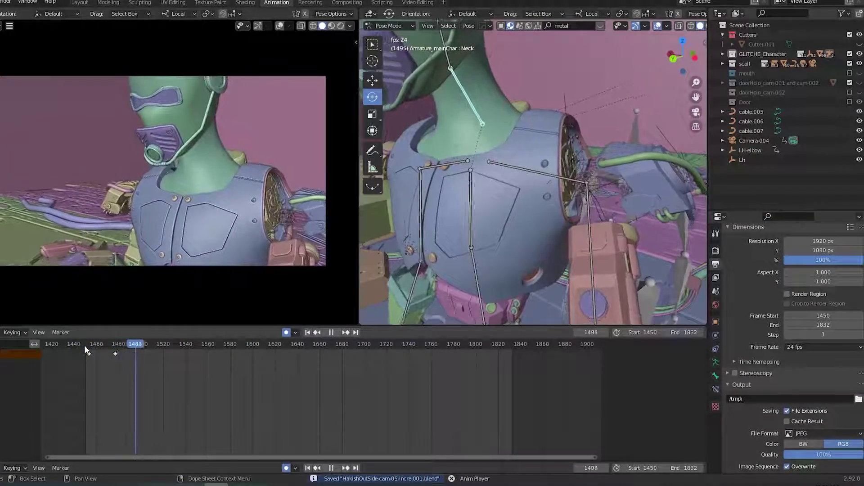
pyautogui.press('space')
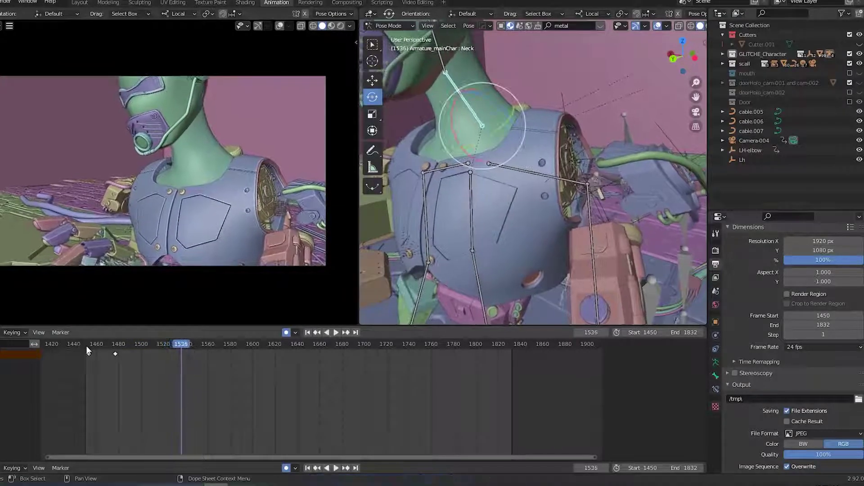
pyautogui.click(85, 345)
pyautogui.press('space')
pyautogui.moveTo(133, 355)
pyautogui.mouseDown()
pyautogui.moveTo(114, 355)
pyautogui.moveTo(131, 360)
pyautogui.mouseUp()
# Rotate the Neck bone by about -1.9° at its frame 1477 keyframe.
pyautogui.moveTo(539, 229); pyautogui.dragTo(487, 227, button='middle')
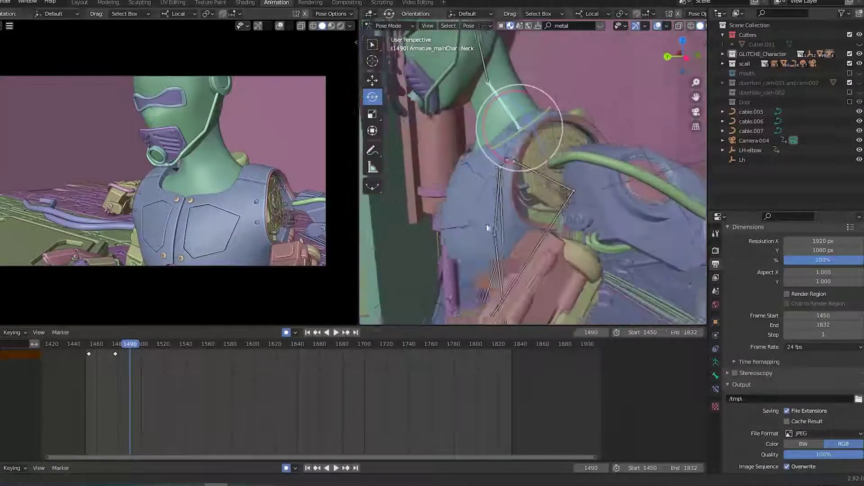
pyautogui.press('Up')
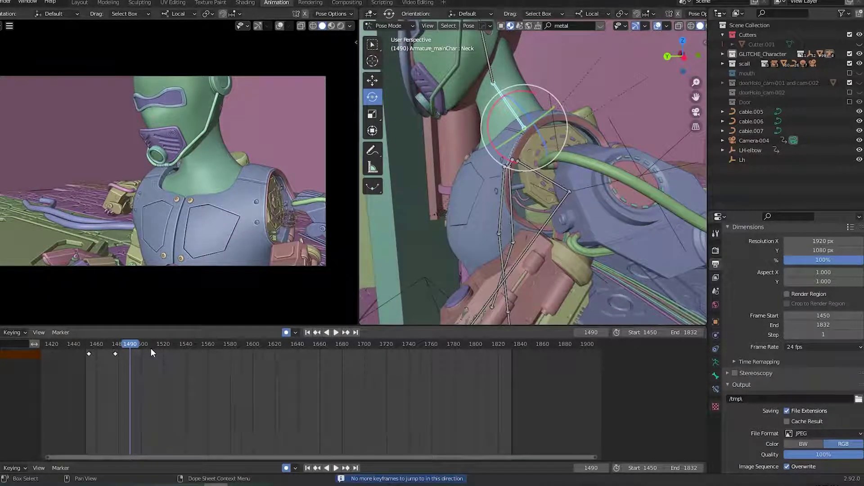
pyautogui.press('Down')
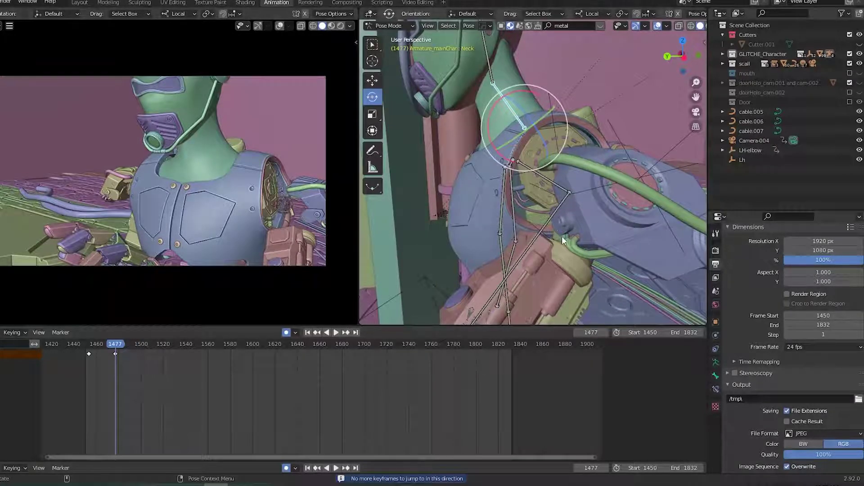
pyautogui.moveTo(562, 239); pyautogui.dragTo(555, 242, button='middle')
pyautogui.press('r')
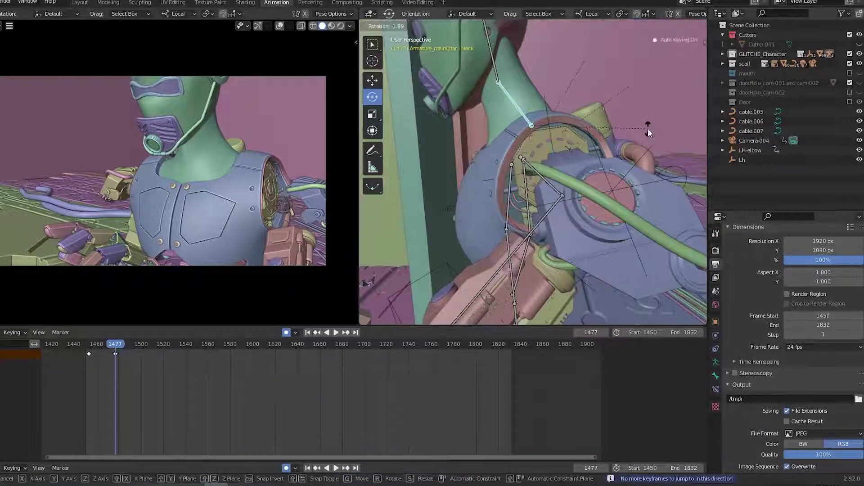
pyautogui.click(649, 130)
# Select the Head bone, rotate it slightly at its frame 1473 keyframe and save the file.
pyautogui.click(493, 70)
pyautogui.press('Up')
pyautogui.press('Down')
pyautogui.press('r')
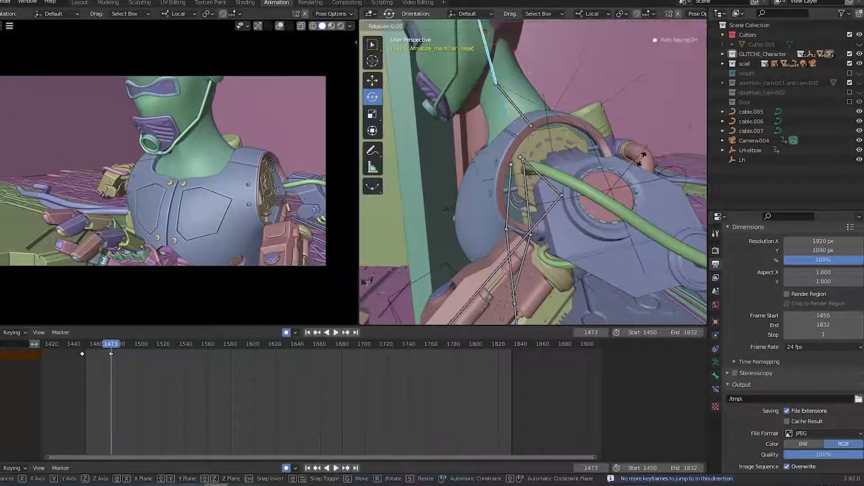
pyautogui.click(637, 125)
pyautogui.hotkey('ctrl', 's')
# Replay the motion from the start of the shot and insert a keyframe for the Head bone at frame 1493.
pyautogui.click(81, 344)
pyautogui.press('space')
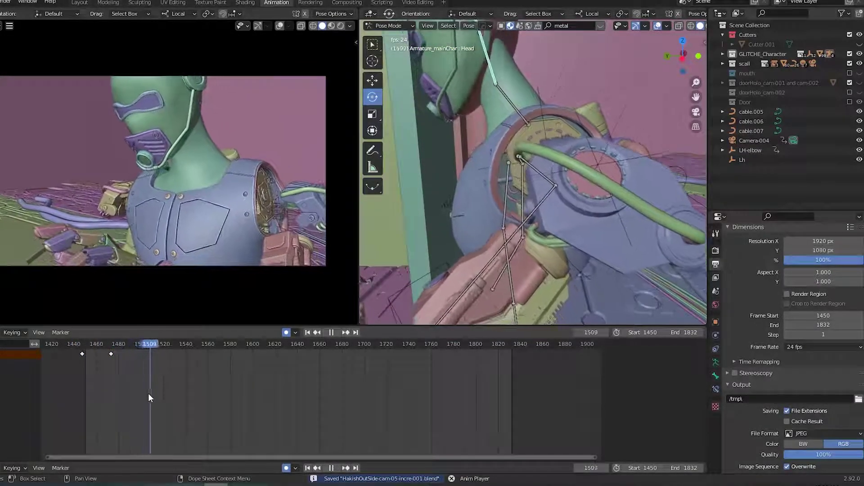
pyautogui.moveTo(135, 344)
pyautogui.mouseDown()
pyautogui.moveTo(120, 342)
pyautogui.moveTo(133, 344)
pyautogui.mouseUp()
pyautogui.press('space')
pyautogui.click(567, 182)
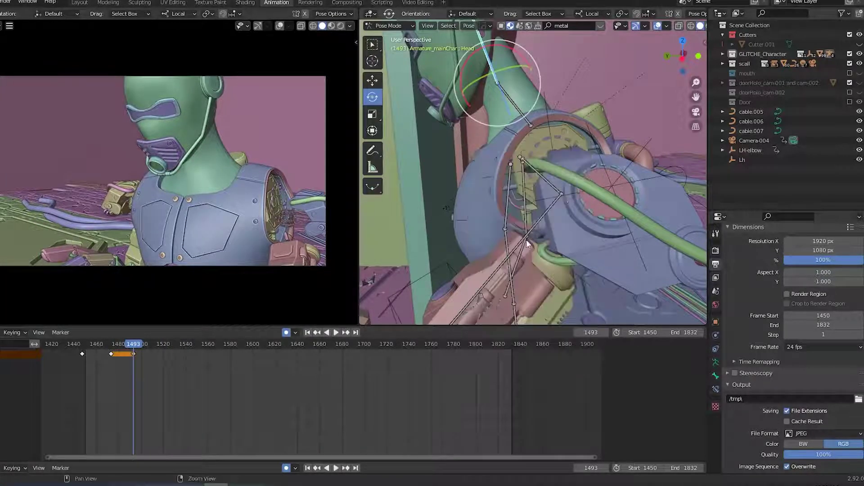
# Rotate the Head bone slightly around its local Y axis at frame 1504.
pyautogui.moveTo(135, 345); pyautogui.dragTo(145, 347)
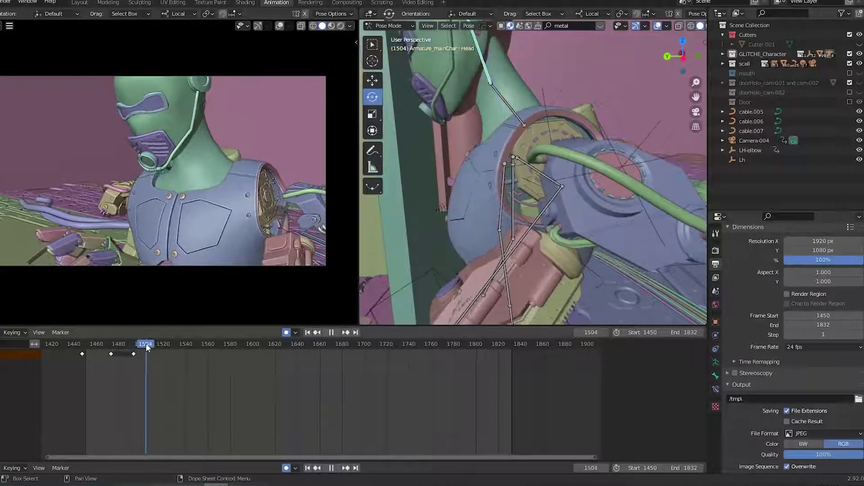
pyautogui.moveTo(629, 152); pyautogui.dragTo(635, 198, button='middle')
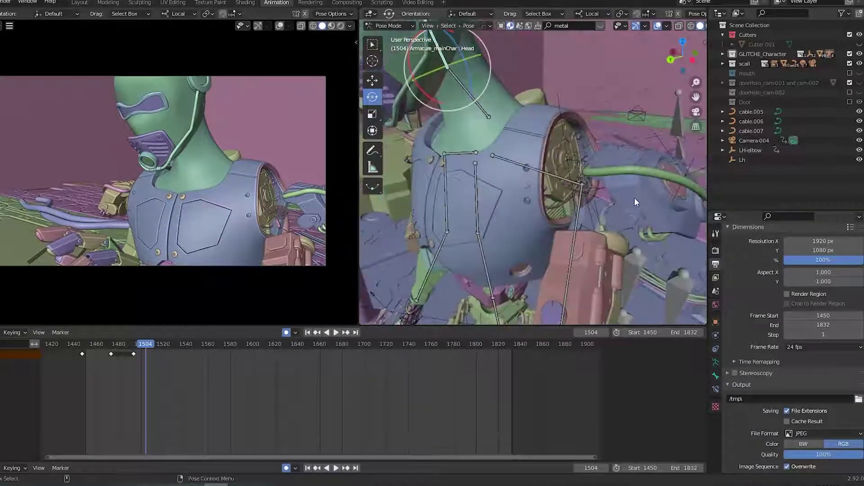
pyautogui.press('r')
pyautogui.press('y')
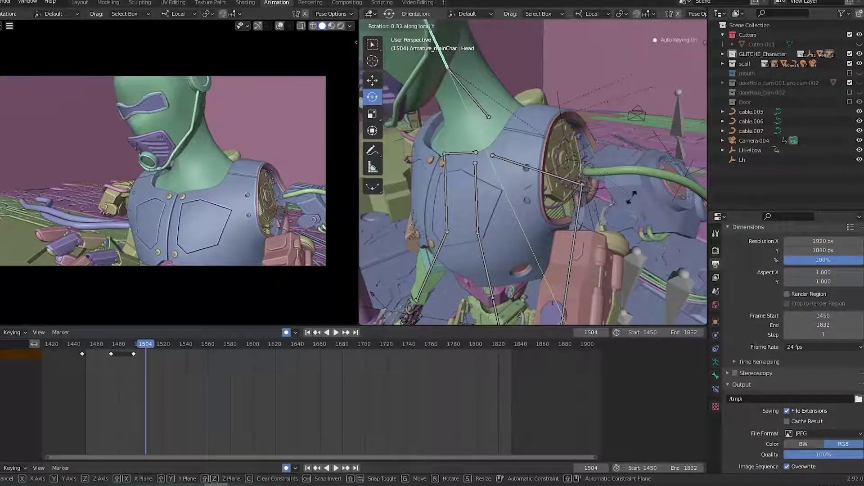
pyautogui.click(628, 202)
pyautogui.moveTo(628, 202); pyautogui.dragTo(595, 235, button='middle')
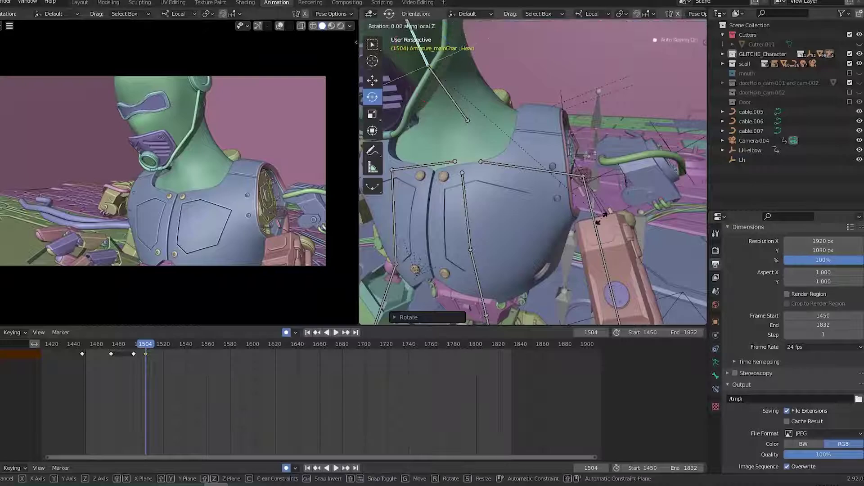
# Replay the head motion from frame 1483 and return to the Head bone's last keyframe at frame 1504.
pyautogui.click(123, 344)
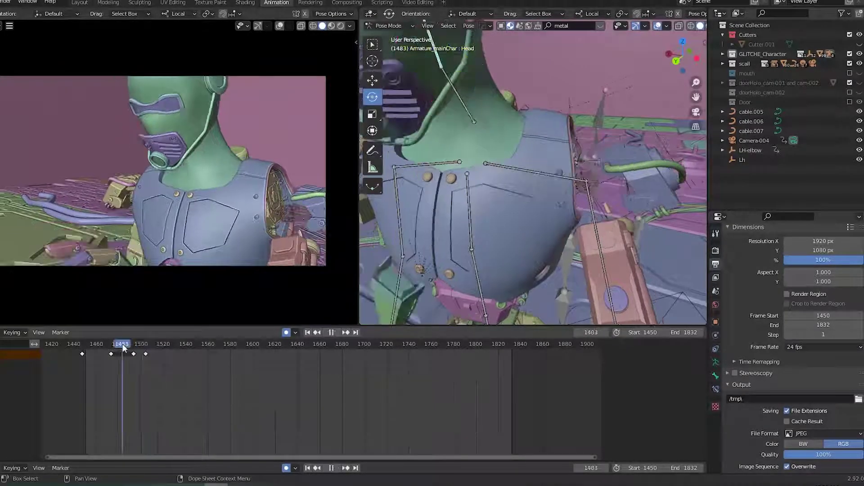
pyautogui.press('space')
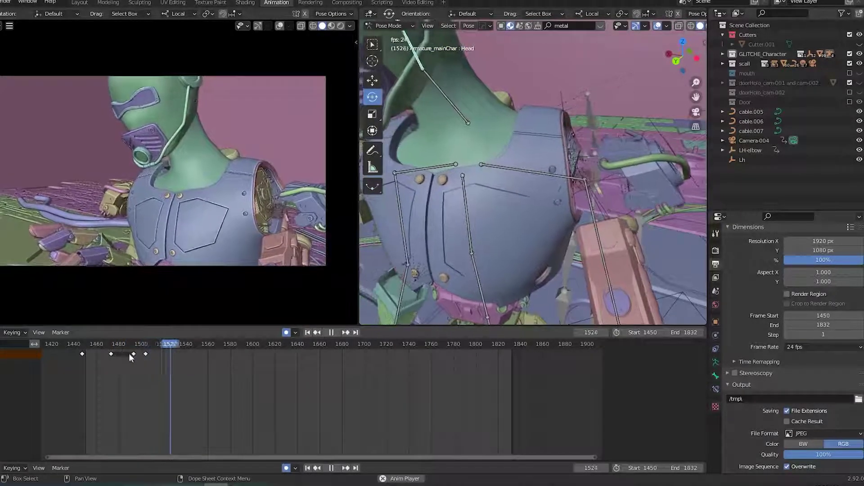
pyautogui.press('space')
pyautogui.press('Up')
pyautogui.press('Down')
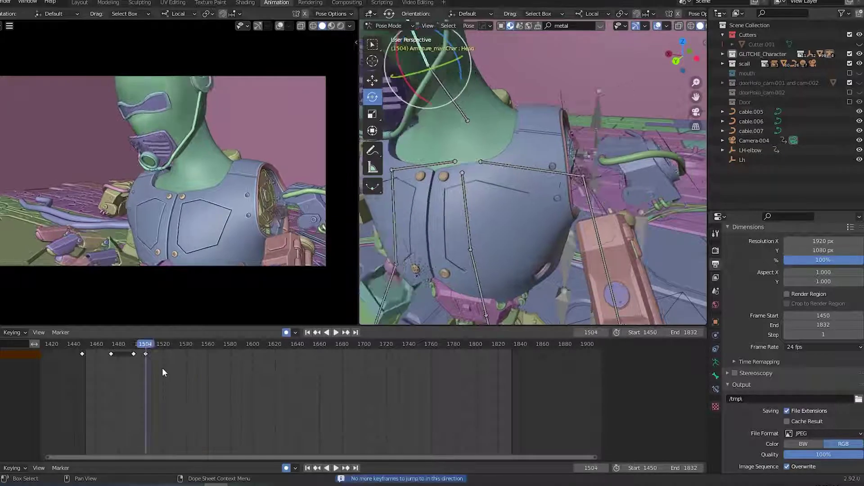
# Rotate the Head bone about -5.9° around its local Z axis at frame 1504 and save the file.
pyautogui.press('r')
pyautogui.press('z')
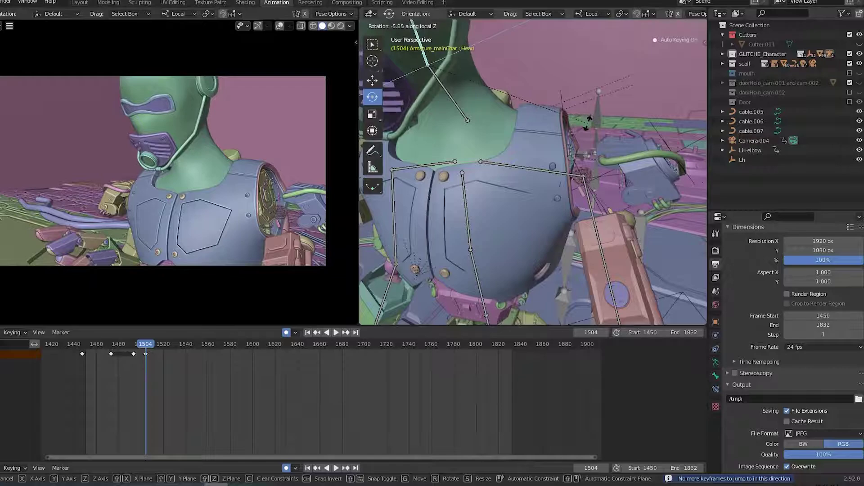
pyautogui.click(588, 121)
pyautogui.hotkey('ctrl', 's')
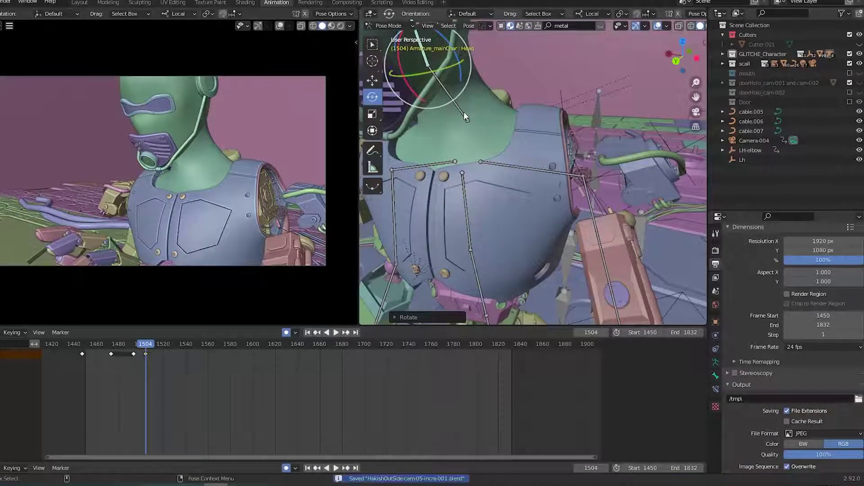
# Insert a Neck bone keyframe at frame 1504 and rotate the bone about -4.8° around its local Z axis at frame 1521.
pyautogui.click(464, 111)
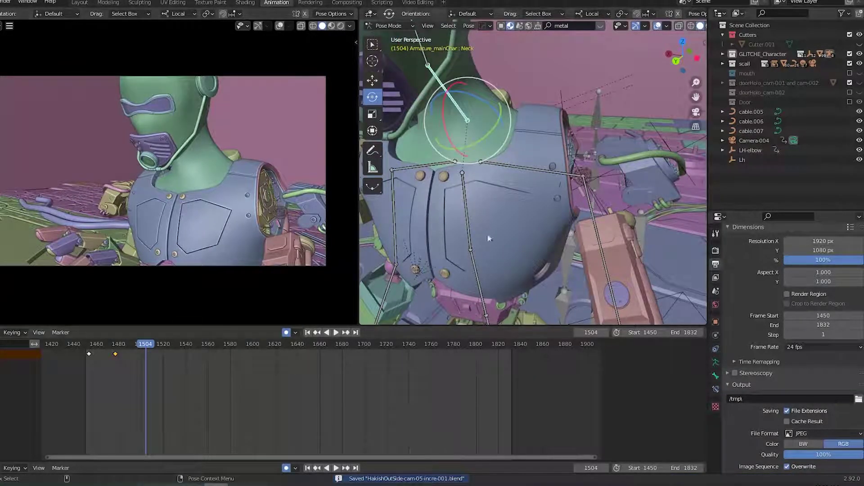
pyautogui.press('i')
pyautogui.click(577, 172)
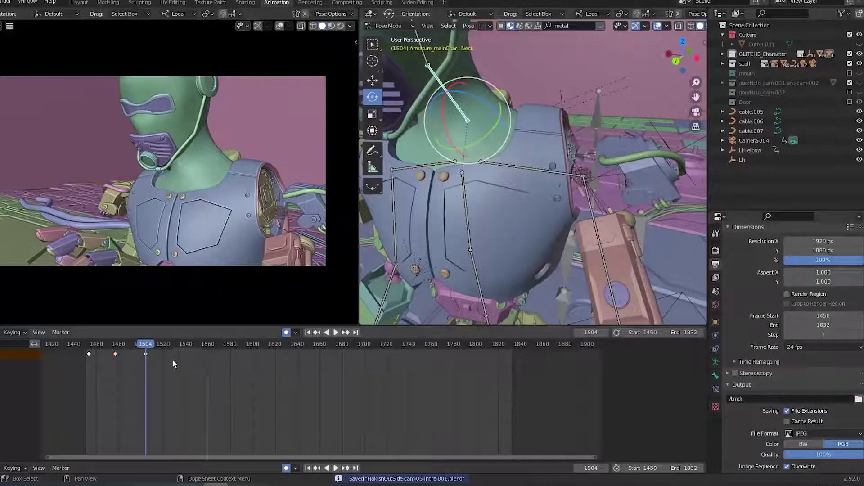
pyautogui.moveTo(153, 345); pyautogui.dragTo(165, 345)
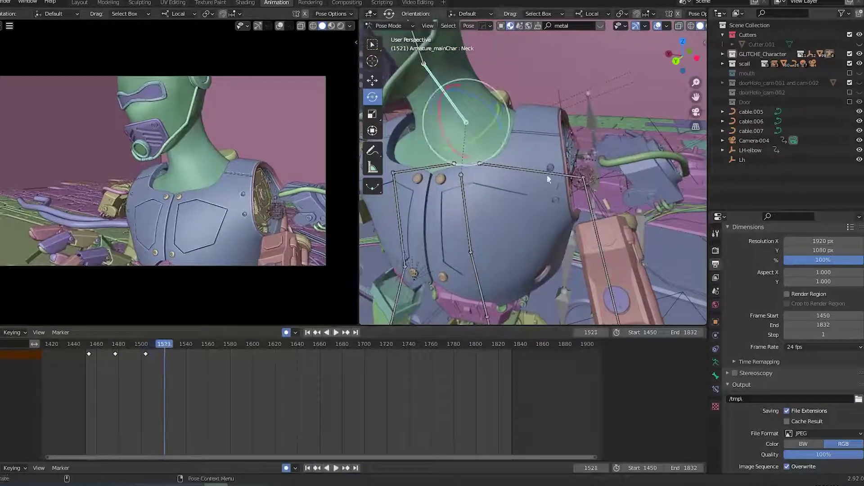
pyautogui.press('r')
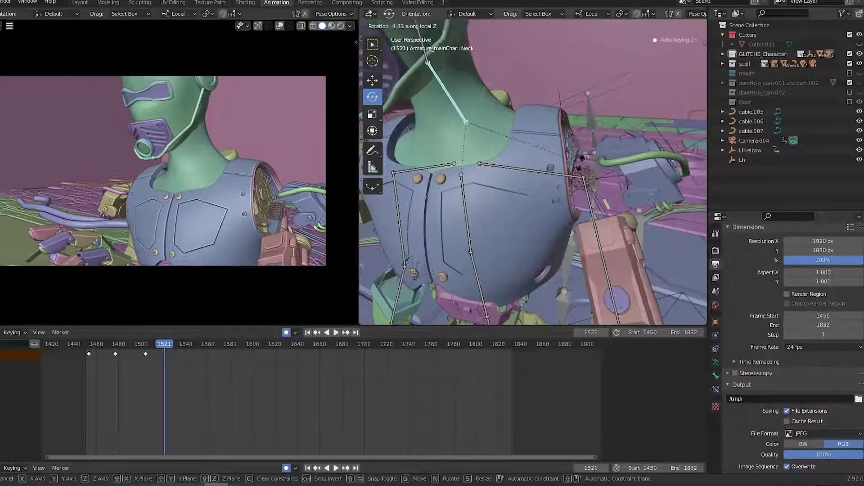
pyautogui.click(582, 169)
# Retime the Neck bone's last two keyframes to frames 1499 and 1543, replaying the motion before and after the change.
pyautogui.click(110, 345)
pyautogui.press('space')
pyautogui.click(163, 353)
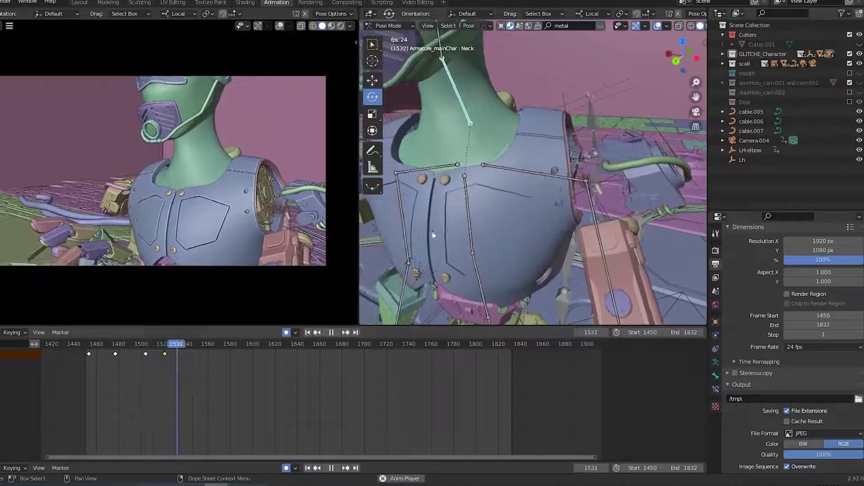
pyautogui.press('space')
pyautogui.moveTo(164, 354); pyautogui.dragTo(140, 354)
pyautogui.click(100, 346)
pyautogui.press('space')
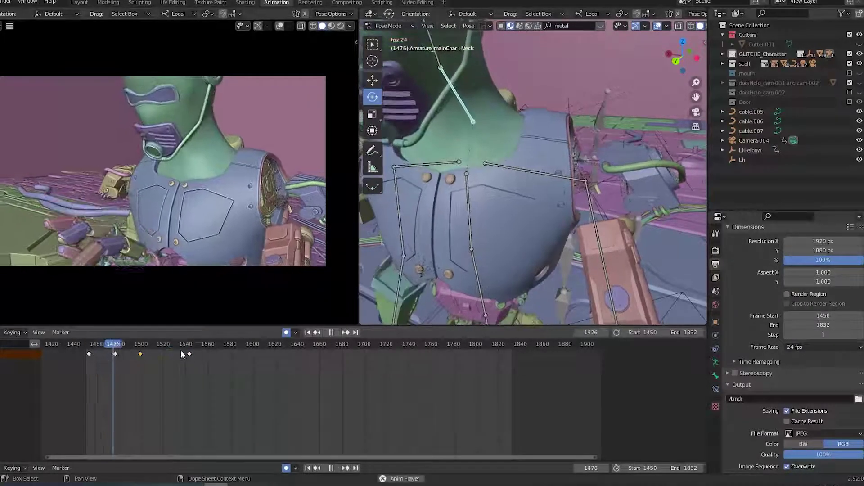
pyautogui.press('space')
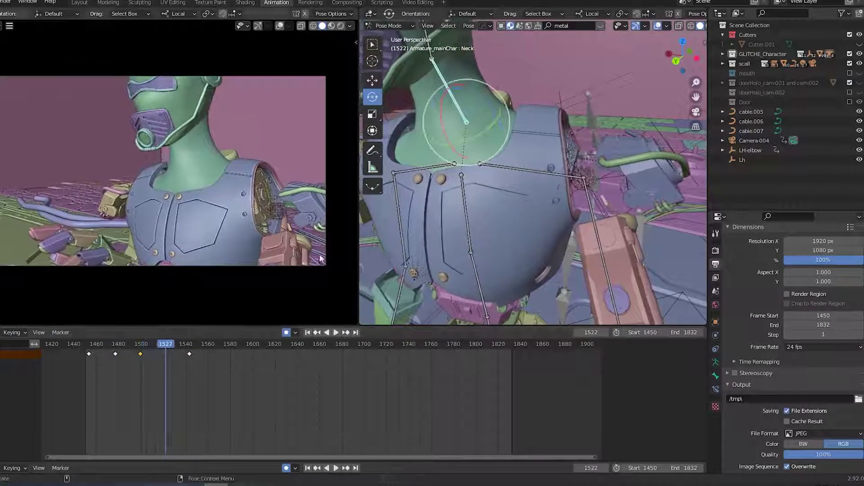
# Move the Head bone's last keyframe to frame 1515 and replay the motion.
pyautogui.click(430, 54)
pyautogui.moveTo(148, 354); pyautogui.dragTo(160, 355)
pyautogui.click(125, 345)
pyautogui.press('space')
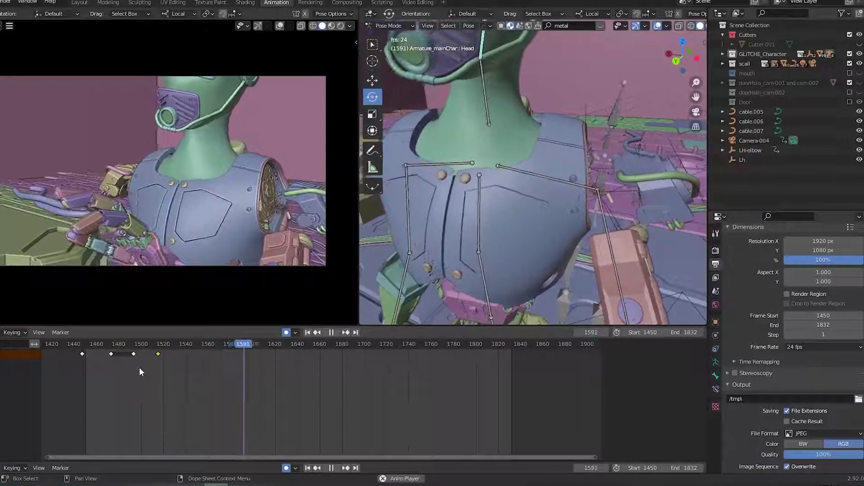
pyautogui.press('space')
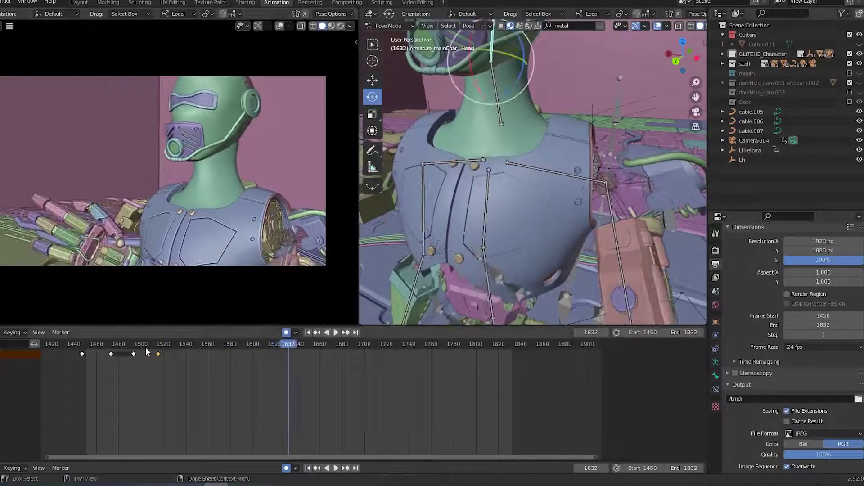
# Rotate the Head bone about 7.8° around its local X axis at its frame 1515 keyframe.
pyautogui.moveTo(540, 166); pyautogui.dragTo(464, 178, button='middle')
pyautogui.press('Down')
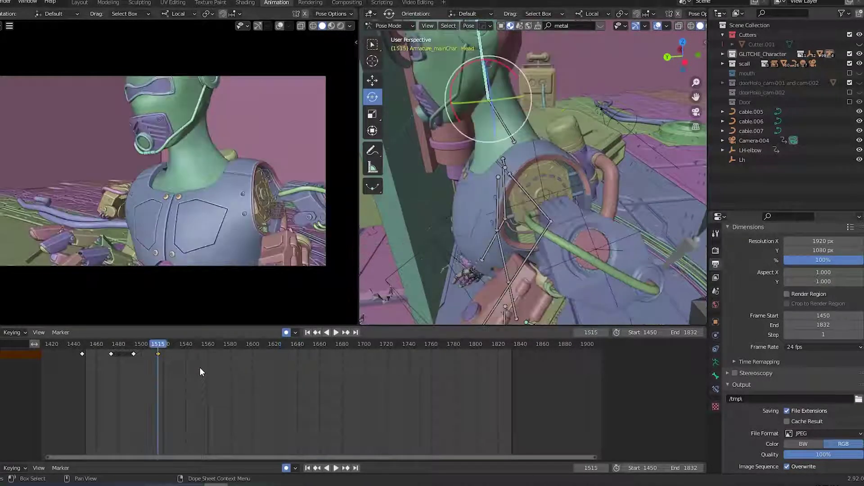
pyautogui.press('r')
pyautogui.press('x')
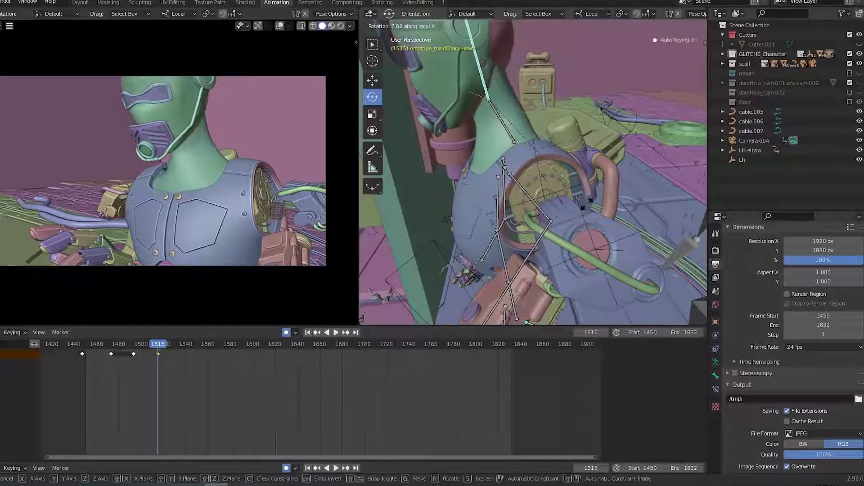
pyautogui.click(585, 202)
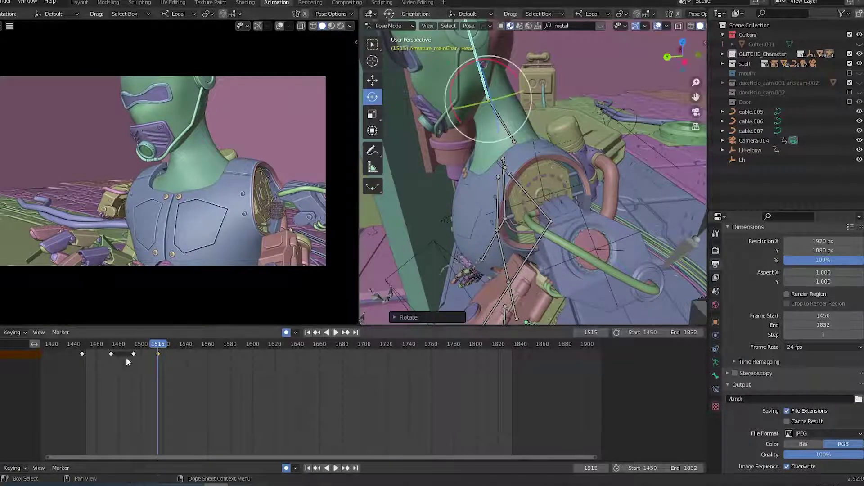
# Select the Neck bone and rotate it around its local X axis at its frame 1499 keyframe.
pyautogui.click(502, 127)
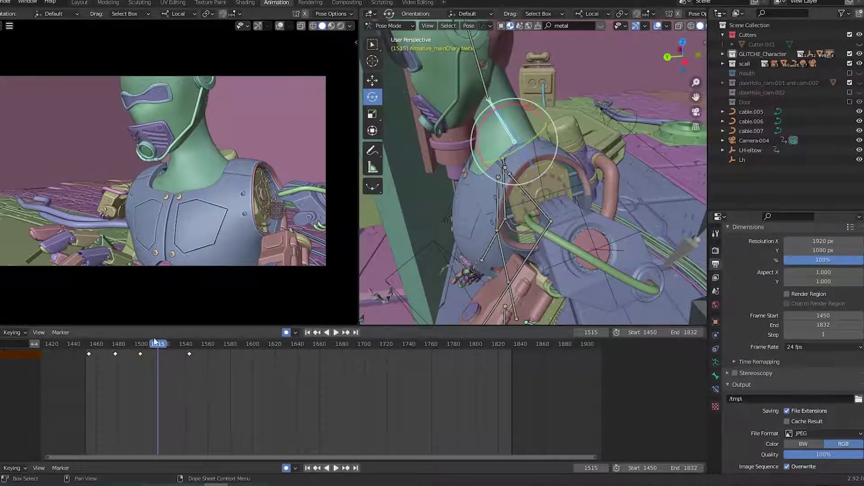
pyautogui.click(140, 344)
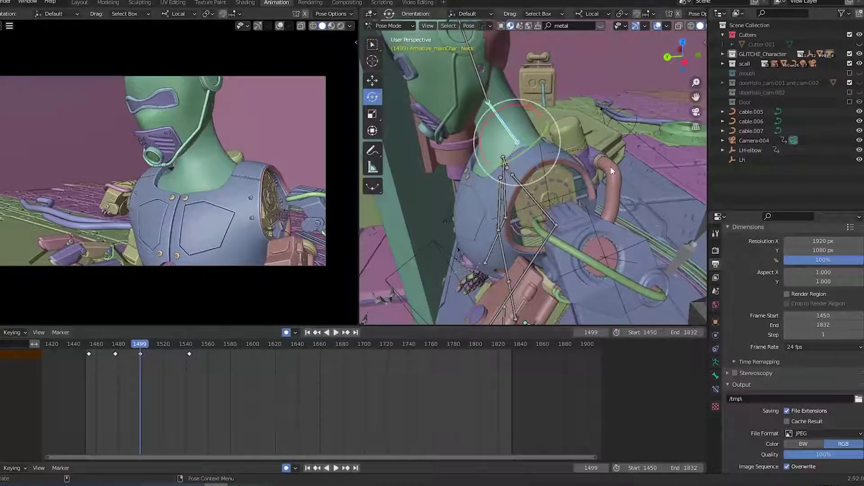
pyautogui.press('r')
pyautogui.press('x')
pyautogui.press('x')
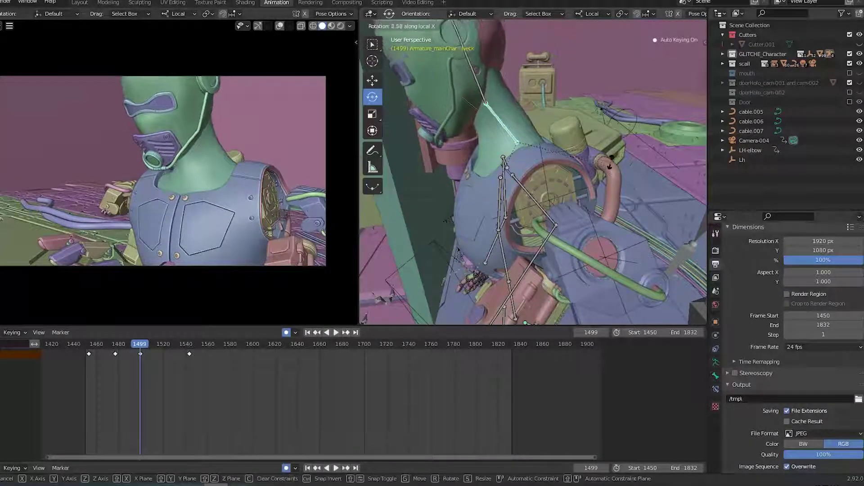
pyautogui.click(611, 156)
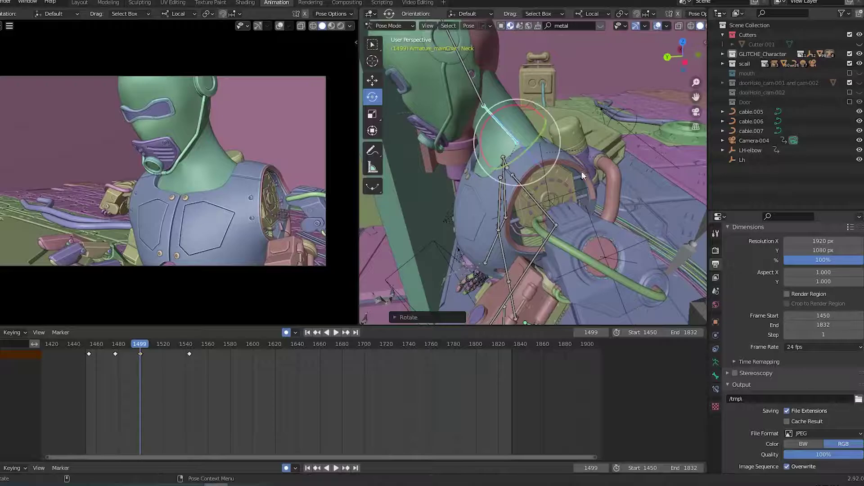
# Turn the Neck bone around its local Z axis at the frame 1499 keyframe.
pyautogui.press('r')
pyautogui.press('z')
pyautogui.press('z')
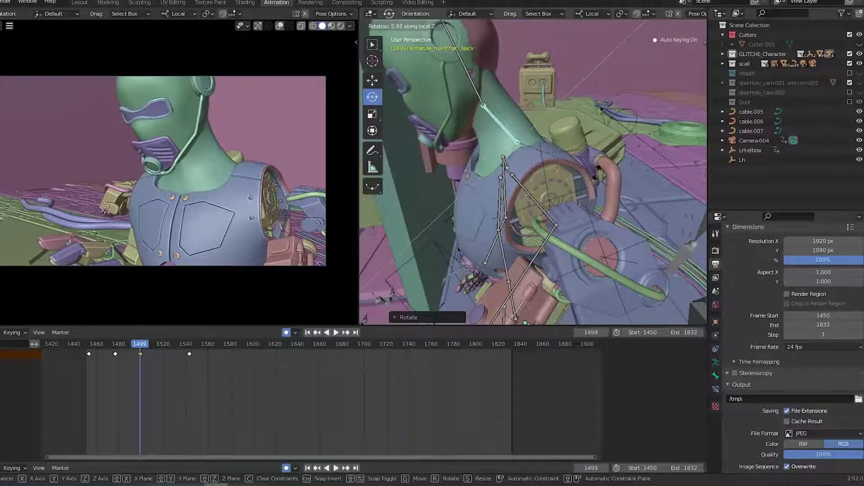
pyautogui.click(602, 195)
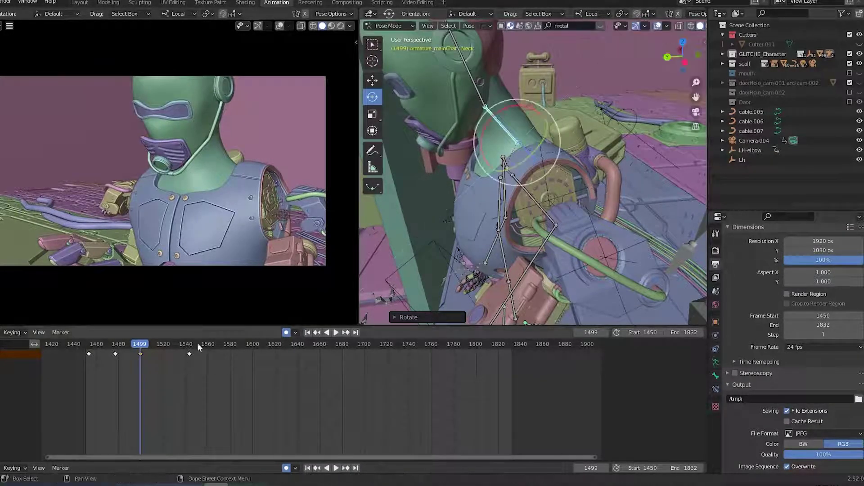
# Adjust the Neck bone's rotation at its frame 1543 keyframe, first freely and then around its local Z axis.
pyautogui.moveTo(147, 347); pyautogui.dragTo(189, 347)
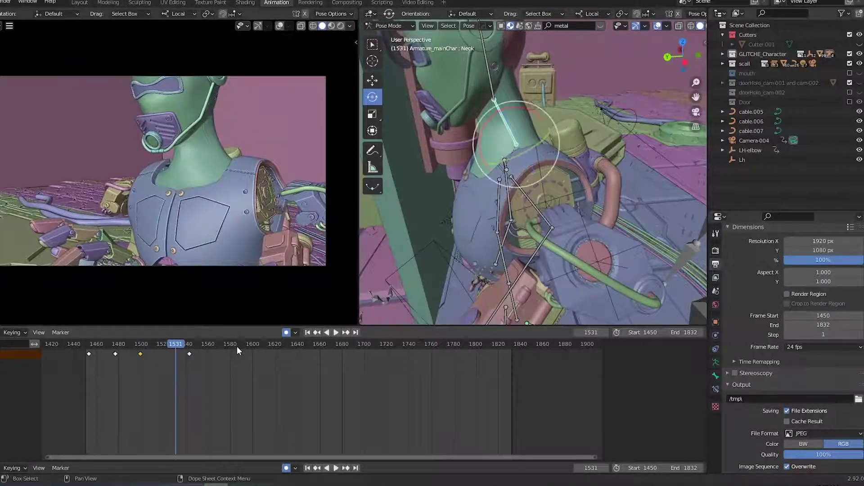
pyautogui.press('r')
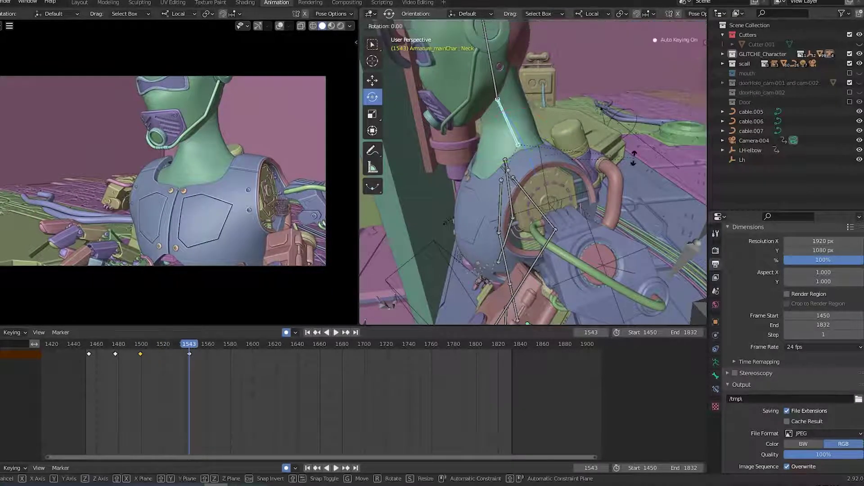
pyautogui.click(635, 144)
pyautogui.moveTo(512, 229); pyautogui.dragTo(577, 227, button='middle')
pyautogui.press('r')
pyautogui.press('z')
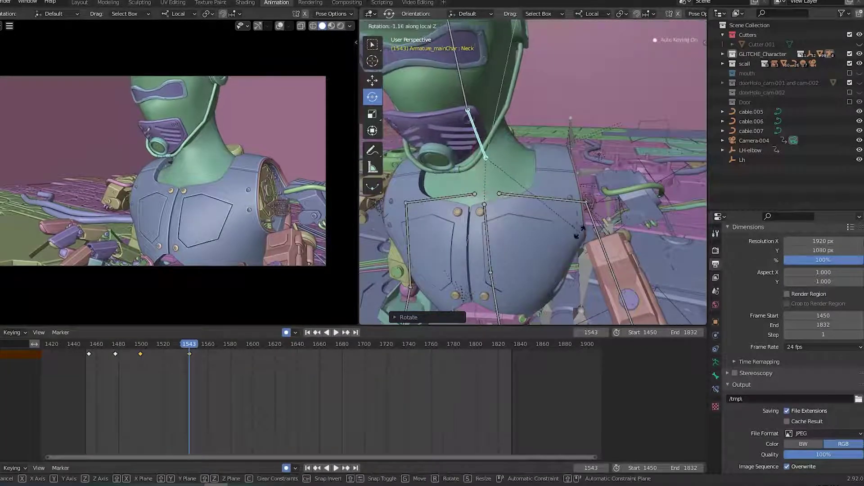
pyautogui.click(563, 265)
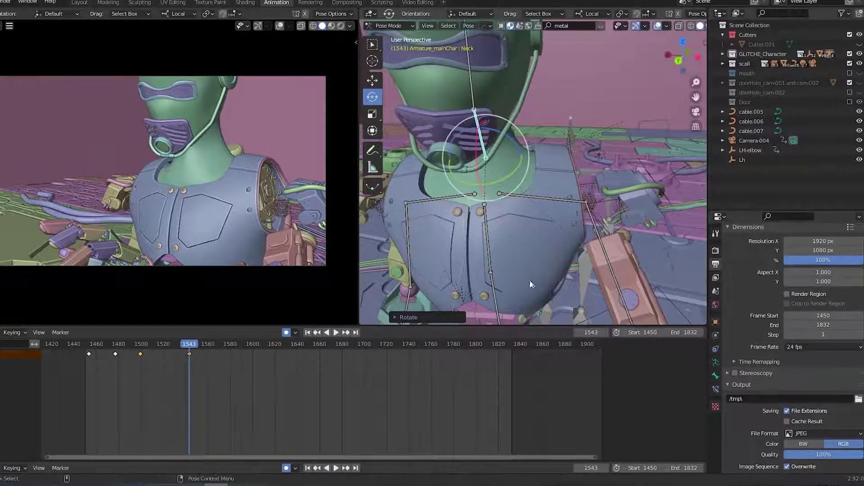
# Replay the neck and head motion from about frame 1490 and save the file.
pyautogui.click(130, 345)
pyautogui.press('space')
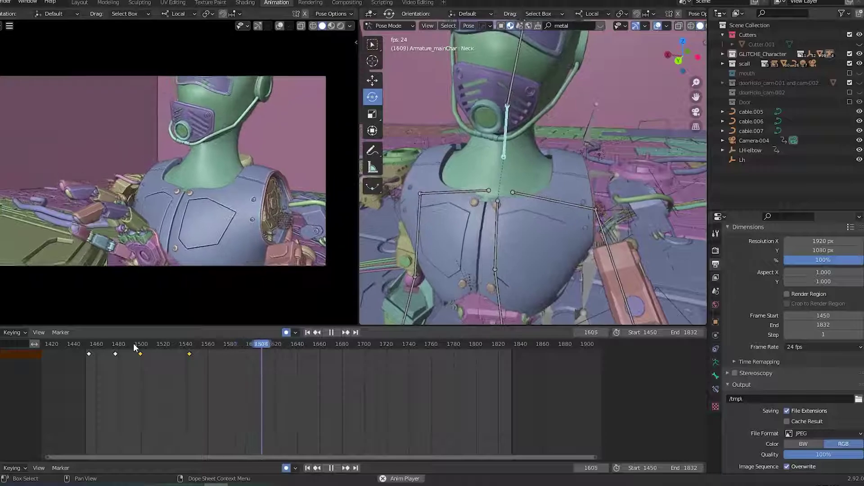
pyautogui.press('space')
pyautogui.hotkey('ctrl', 's')
# Select Camera-004, switch from Pose Mode to Object Mode and insert a camera keyframe at frame 1527.
pyautogui.moveTo(162, 344); pyautogui.dragTo(183, 344)
pyautogui.click(760, 142)
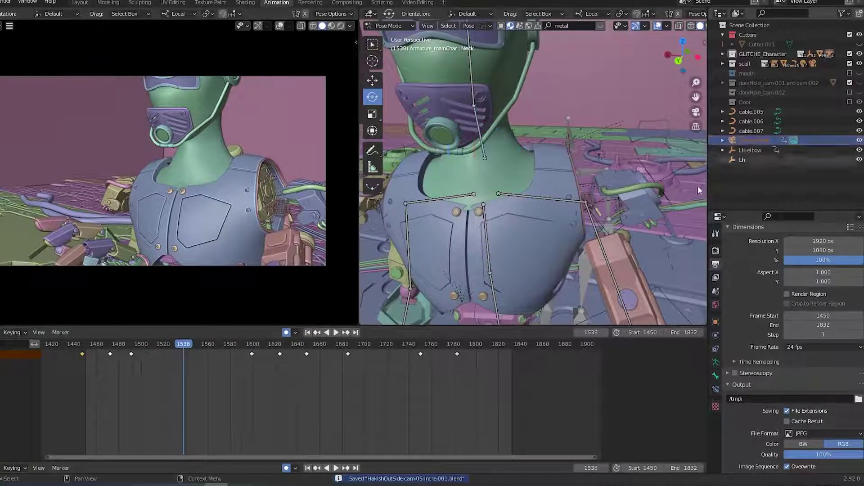
pyautogui.moveTo(155, 346)
pyautogui.mouseDown()
pyautogui.moveTo(137, 351)
pyautogui.moveTo(177, 353)
pyautogui.moveTo(166, 355)
pyautogui.mouseUp()
pyautogui.press('space')
pyautogui.press('space')
pyautogui.press('i')
pyautogui.click(542, 217)
pyautogui.hotkey('ctrl', 'Tab')
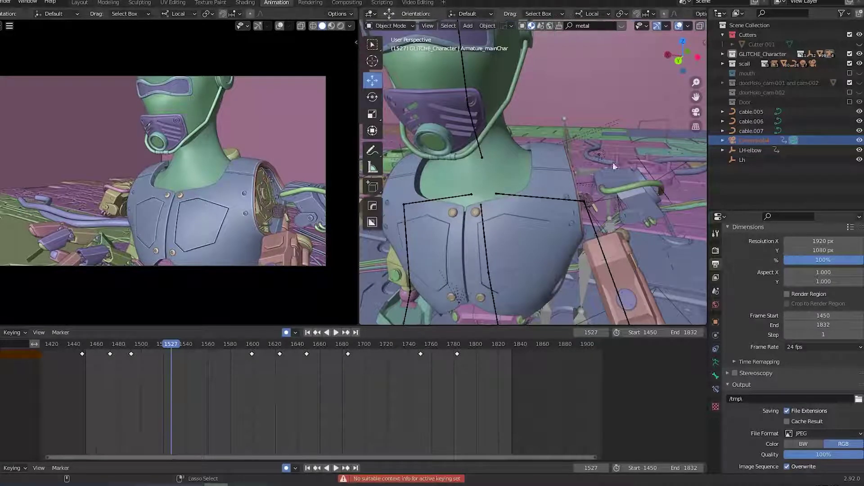
pyautogui.press('i')
pyautogui.click(554, 148)
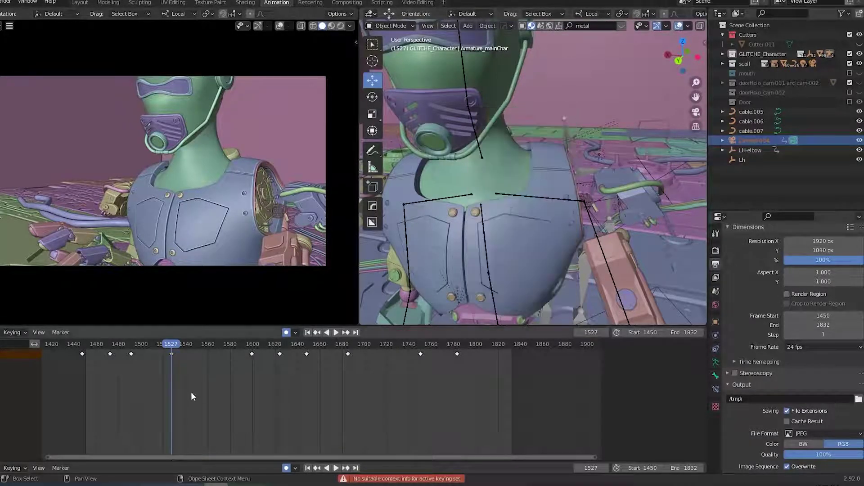
# Rotate Camera-004 about 1.5 degrees around its local X axis at frame 1544.
pyautogui.moveTo(172, 346); pyautogui.dragTo(190, 347)
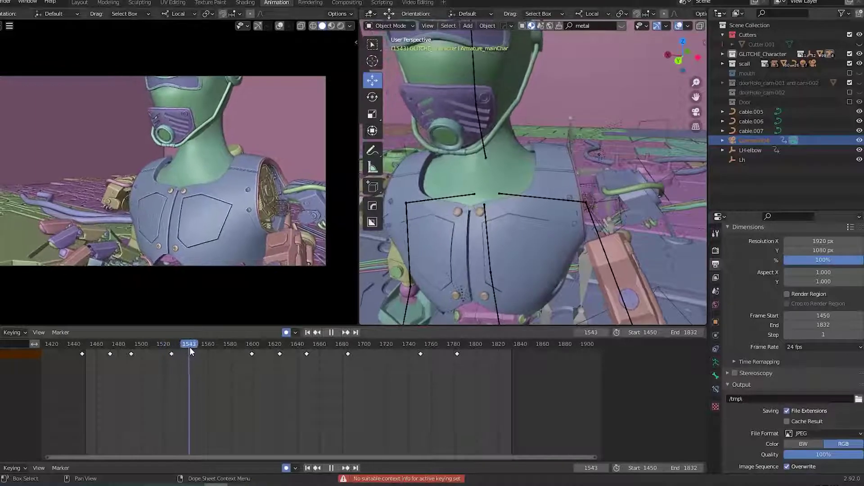
pyautogui.moveTo(615, 212); pyautogui.dragTo(477, 265, button='middle')
pyautogui.press('r')
pyautogui.press('x')
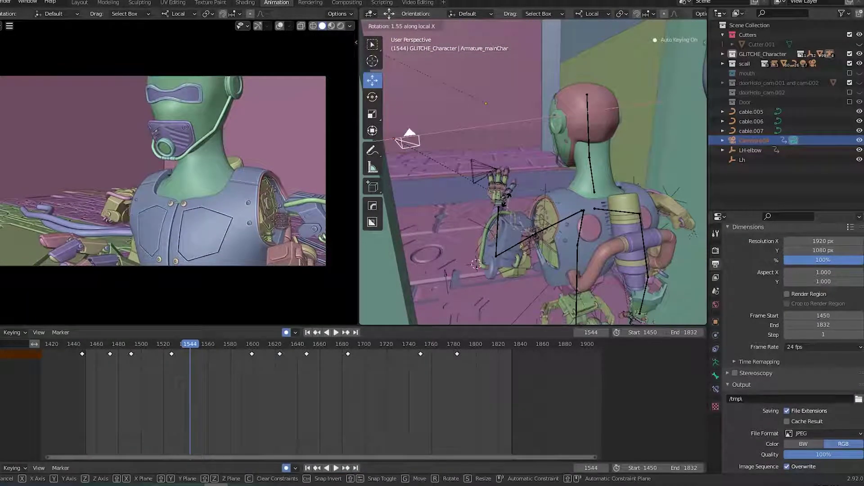
pyautogui.press('Return')
# Replay the camera motion from about frame 1522 through the frame 1544 keyframe.
pyautogui.click(165, 344)
pyautogui.press('space')
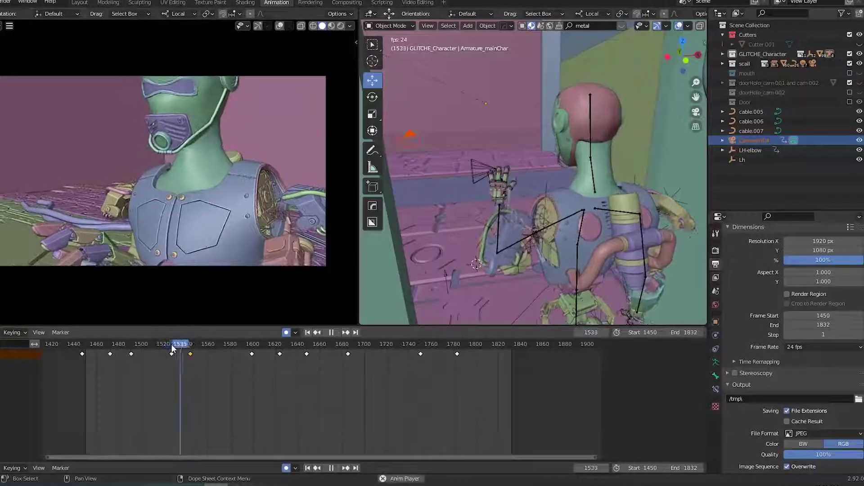
pyautogui.click(190, 354)
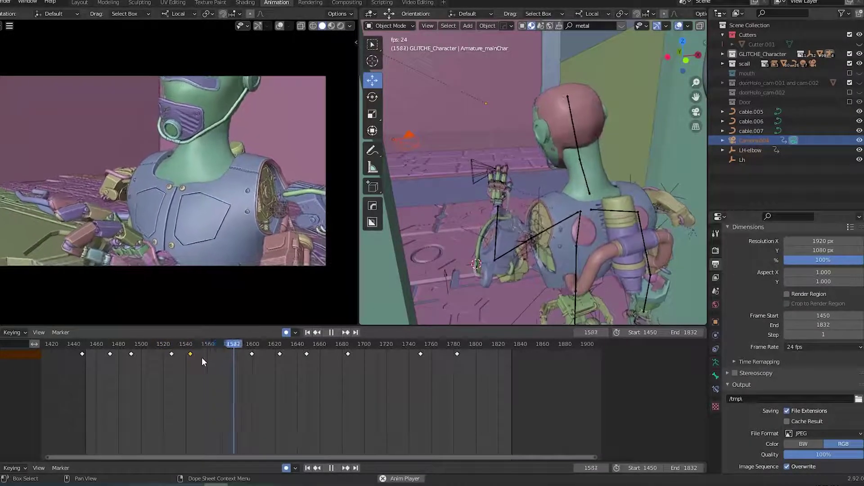
pyautogui.press('space')
# Rotate Camera-004 about 1 degree around its local X axis at frame 1568.
pyautogui.click(217, 344)
pyautogui.press('space')
pyautogui.press('r')
pyautogui.press('x')
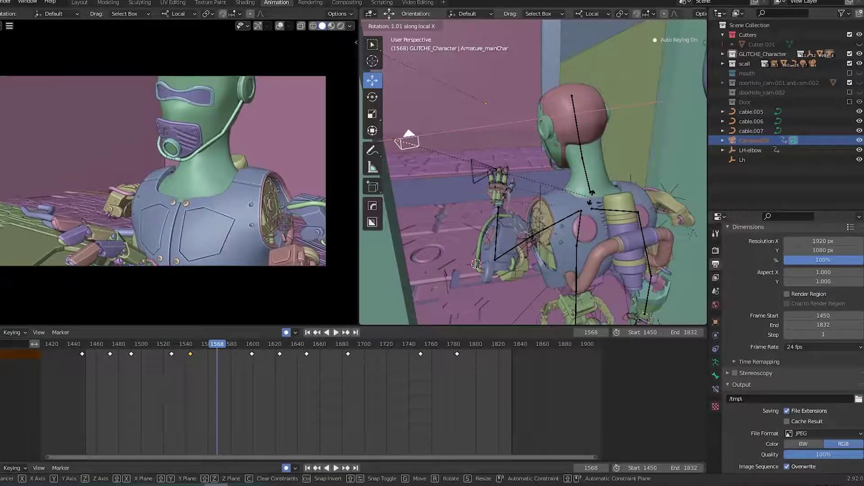
pyautogui.click(591, 197)
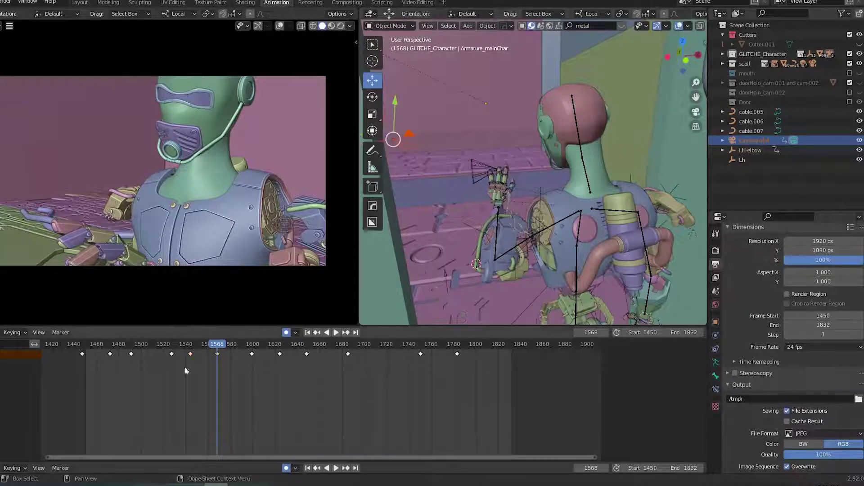
# Replay the shot from about frame 1513 to just past frame 1600 and save the file.
pyautogui.click(155, 343)
pyautogui.press('space')
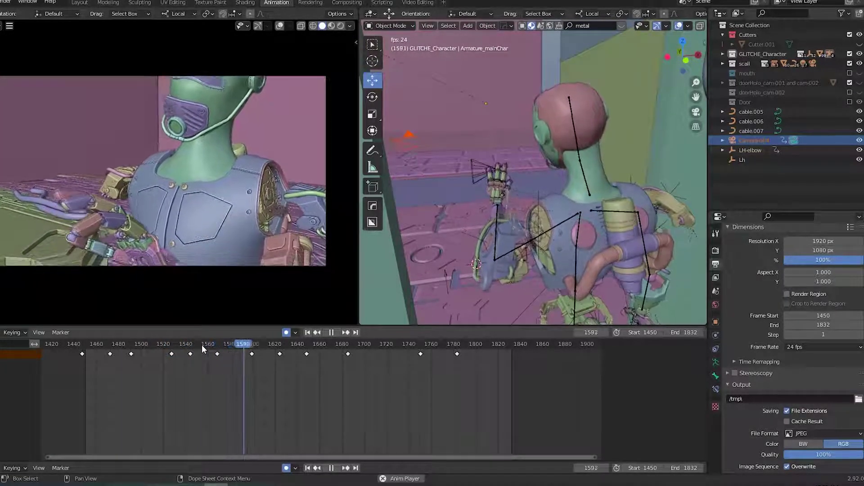
pyautogui.press('space')
pyautogui.press('Up')
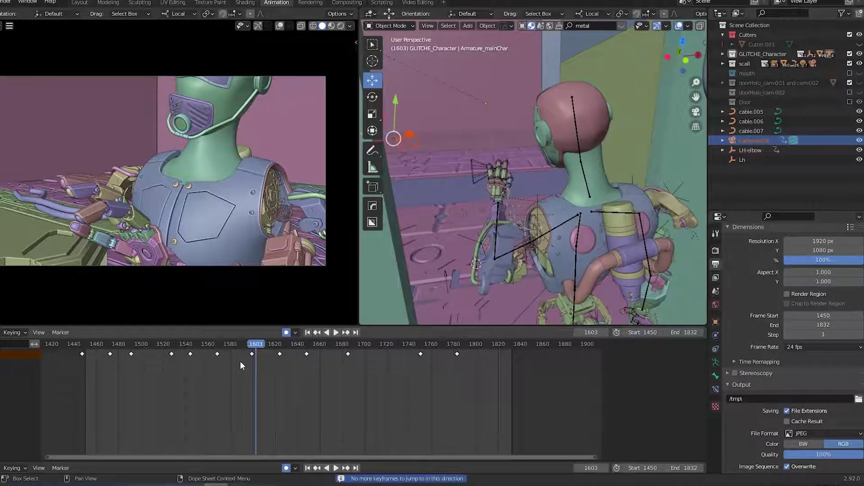
pyautogui.press('Down')
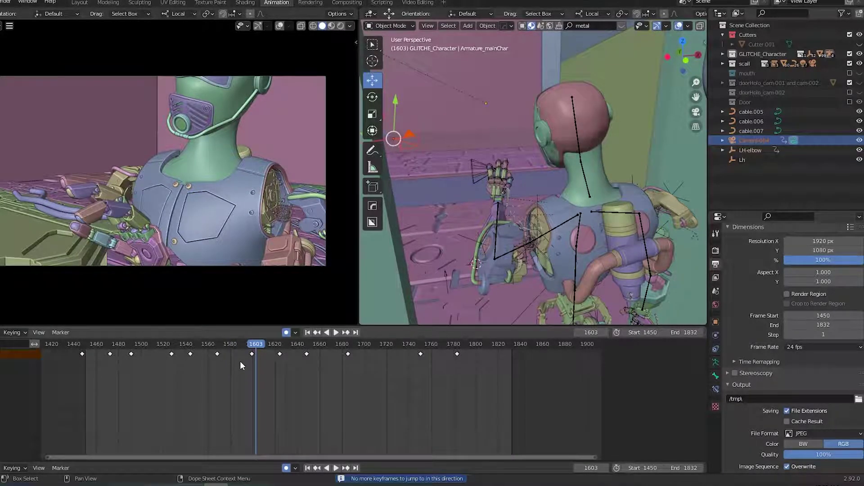
pyautogui.press('Up')
pyautogui.hotkey('ctrl', 's')
pyautogui.moveTo(467, 220); pyautogui.dragTo(478, 215, button='middle')
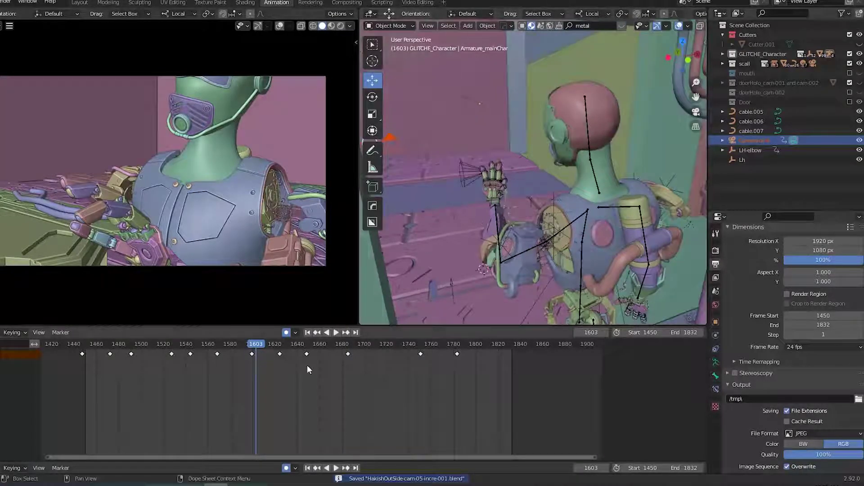
pyautogui.press('Left')
pyautogui.press('Down')
pyautogui.hotkey('ctrl', 'shift', 'space')
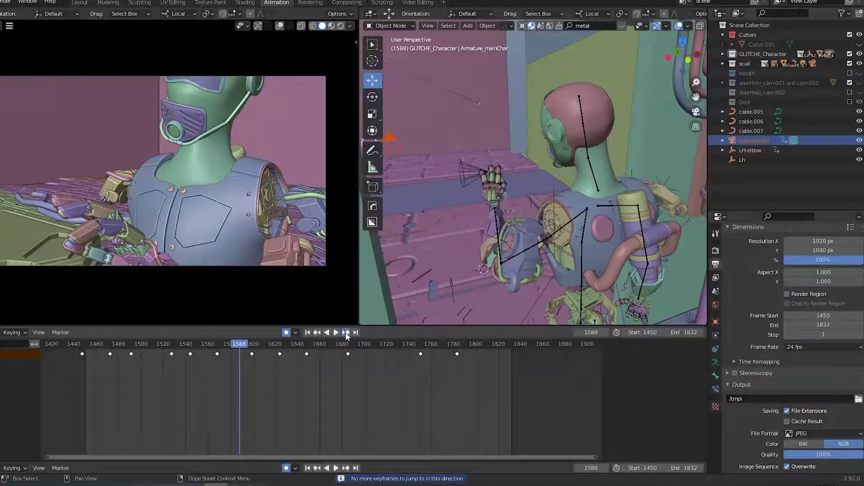
pyautogui.click(354, 332)
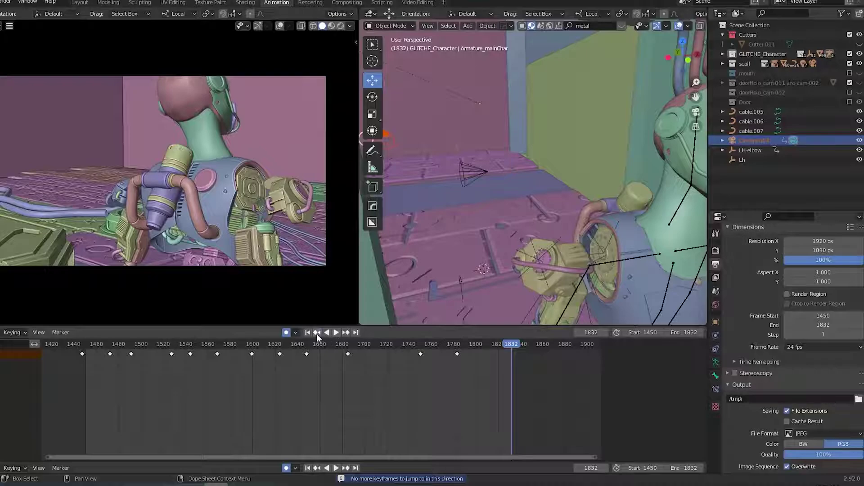
# Select Camera-004, go to its frame 1599 keyframe and rotate it about 1 degree around local X.
pyautogui.moveTo(247, 344)
pyautogui.mouseDown()
pyautogui.moveTo(236, 348)
pyautogui.moveTo(244, 349)
pyautogui.mouseUp()
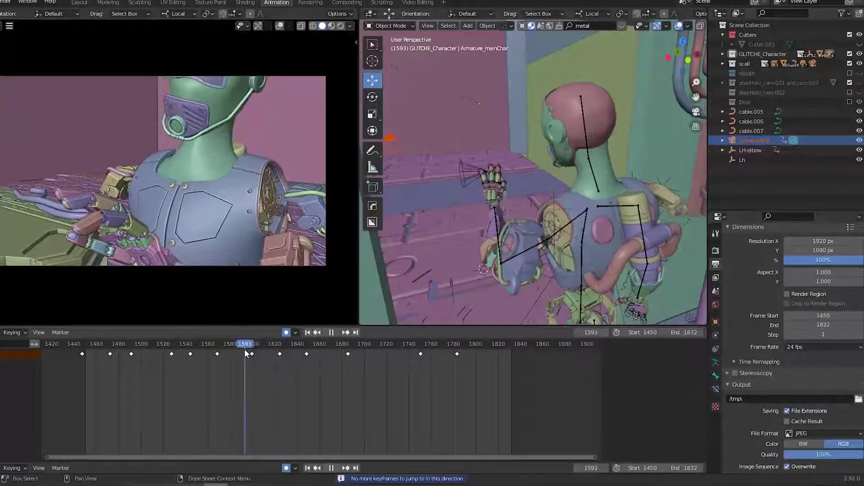
pyautogui.click(396, 142)
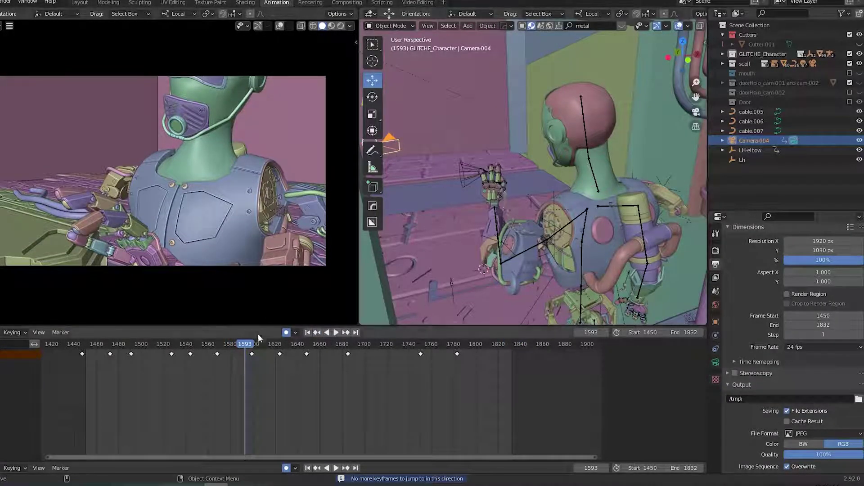
pyautogui.press('Up')
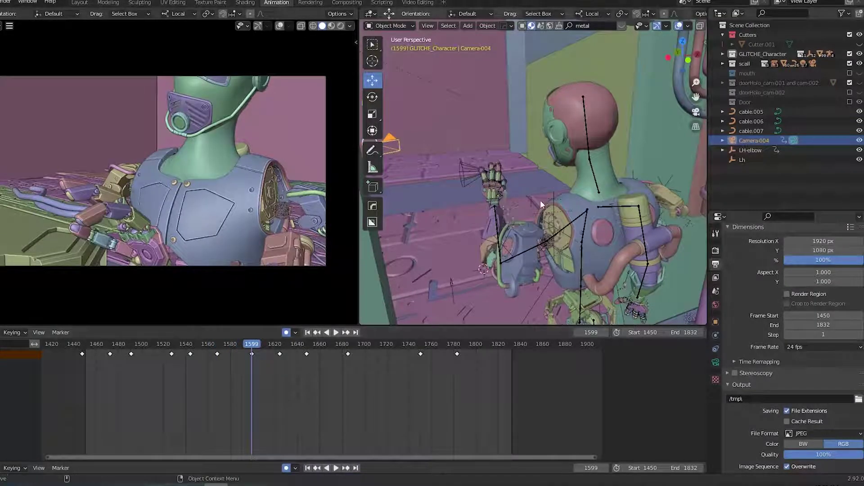
pyautogui.press('r')
pyautogui.press('x')
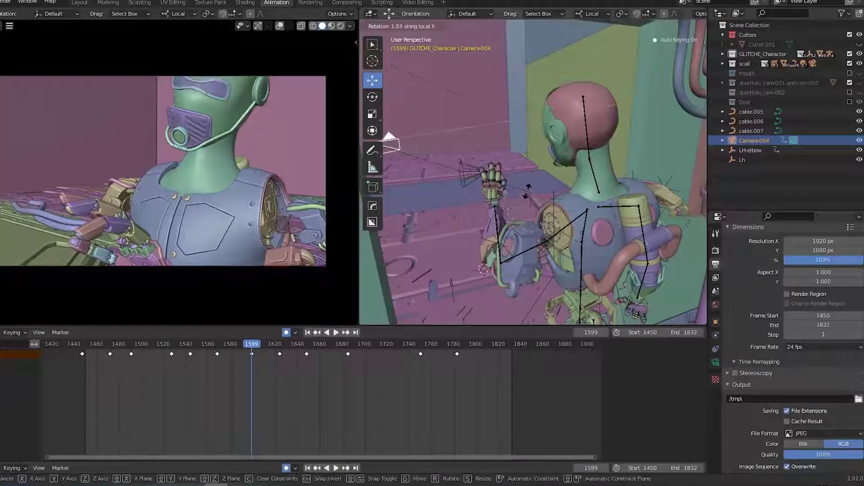
pyautogui.press('Return')
# Save the file, replay the camera motion from about frame 1563 and save again.
pyautogui.hotkey('ctrl', 's')
pyautogui.click(211, 347)
pyautogui.press('space')
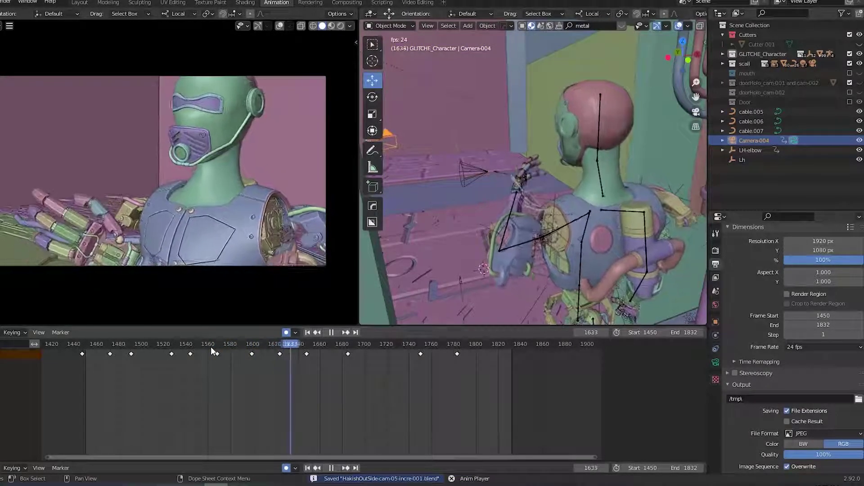
pyautogui.press('space')
pyautogui.hotkey('ctrl', 's')
# Select the character's armature, switch it to Pose Mode and select the Neck bone.
pyautogui.click(583, 234)
pyautogui.hotkey('ctrl', 'Tab')
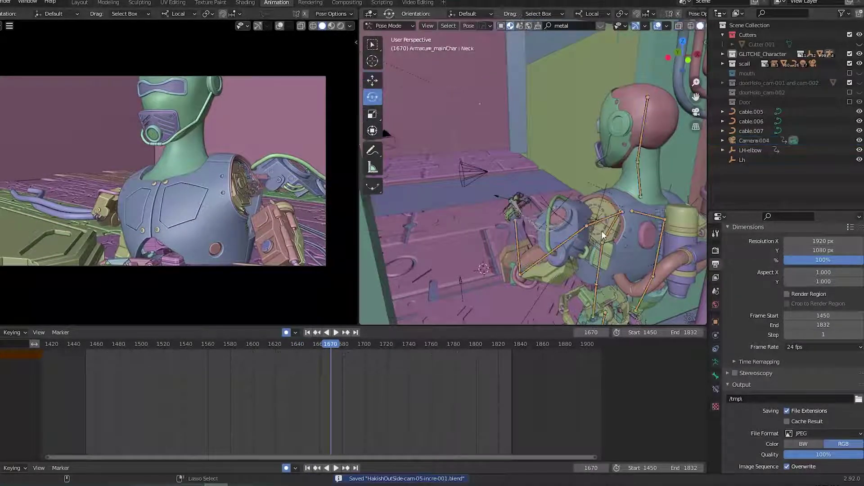
pyautogui.moveTo(449, 248); pyautogui.dragTo(603, 245, button='middle')
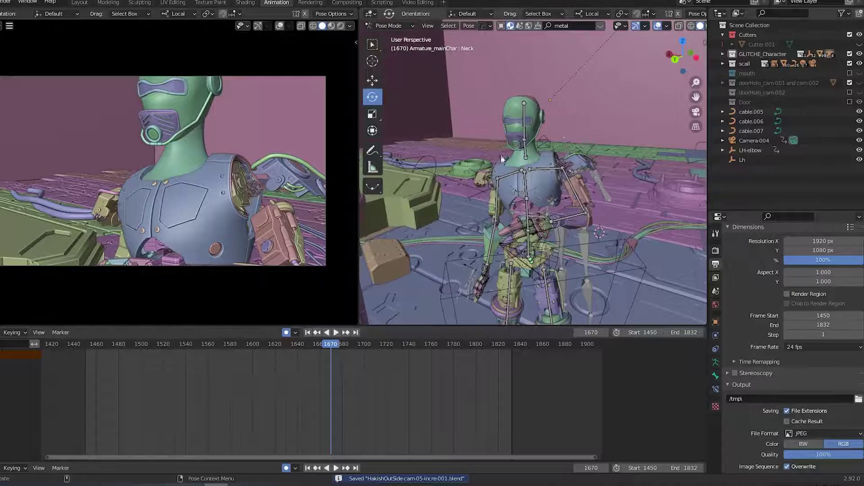
pyautogui.click(529, 158)
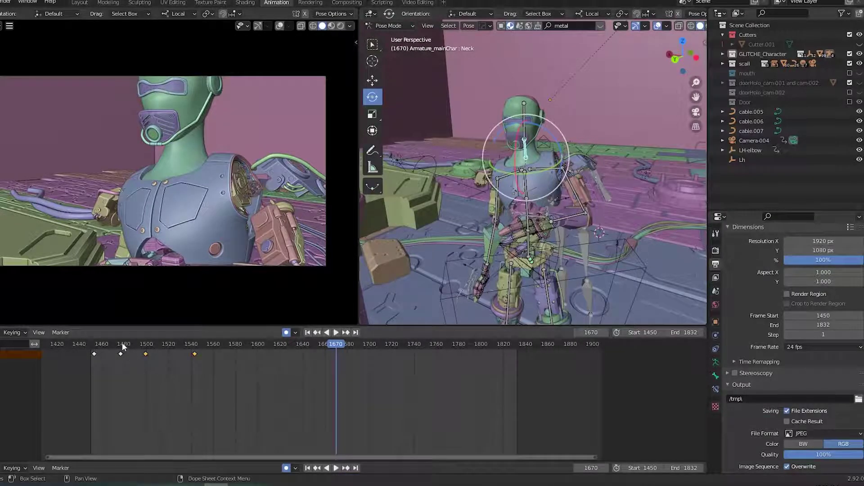
# Replay the neck motion from about frame 1480 to past frame 1600.
pyautogui.click(123, 344)
pyautogui.press('space')
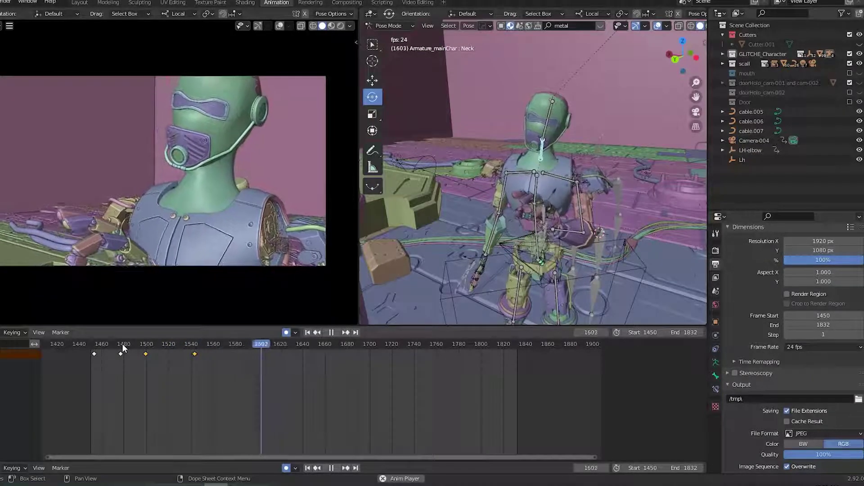
pyautogui.press('space')
# Rotate the Neck bone about 6.4 degrees around its local Y axis at frame 1574.
pyautogui.click(193, 346)
pyautogui.moveTo(193, 346); pyautogui.dragTo(229, 351)
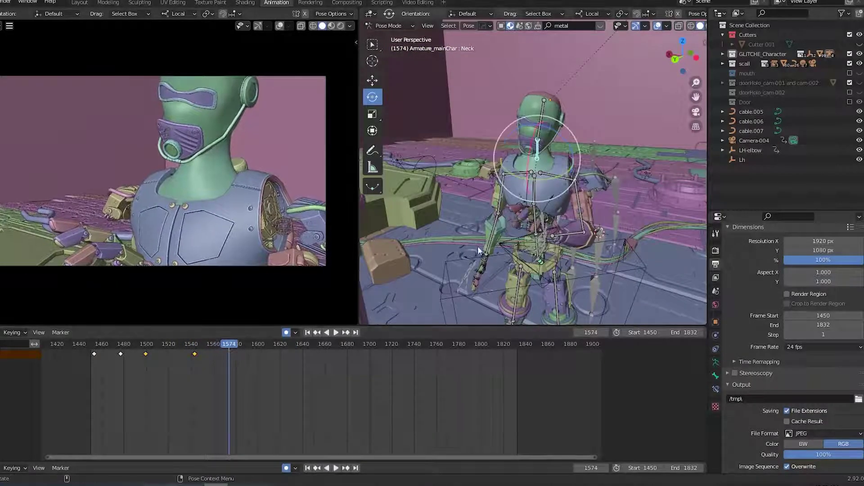
pyautogui.press('r')
pyautogui.press('y')
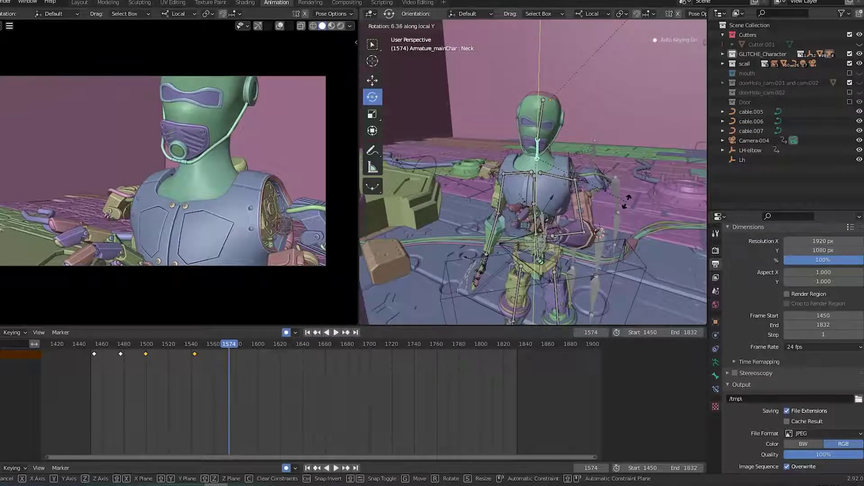
pyautogui.click(627, 201)
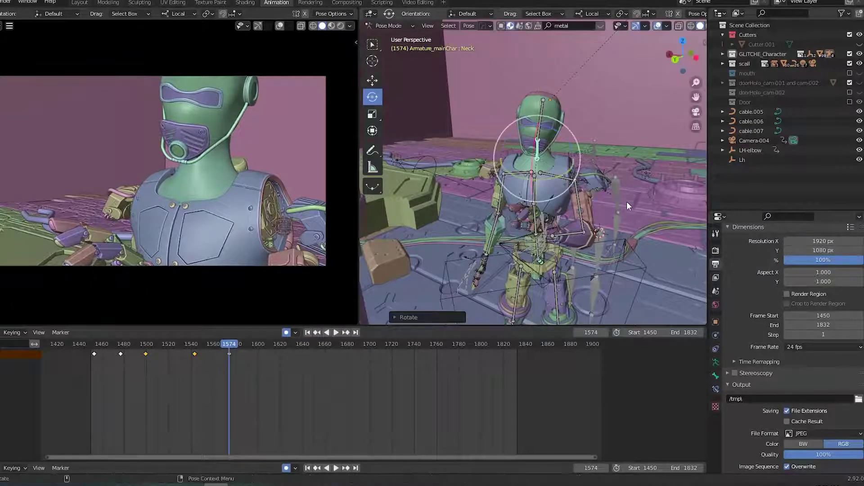
# Select the Head bone, rotate it about 4.6 degrees around local X at frame 1574 and insert a keyframe.
pyautogui.click(541, 116)
pyautogui.moveTo(221, 344)
pyautogui.mouseDown()
pyautogui.moveTo(206, 346)
pyautogui.moveTo(229, 347)
pyautogui.mouseUp()
pyautogui.press('i')
pyautogui.click(606, 160)
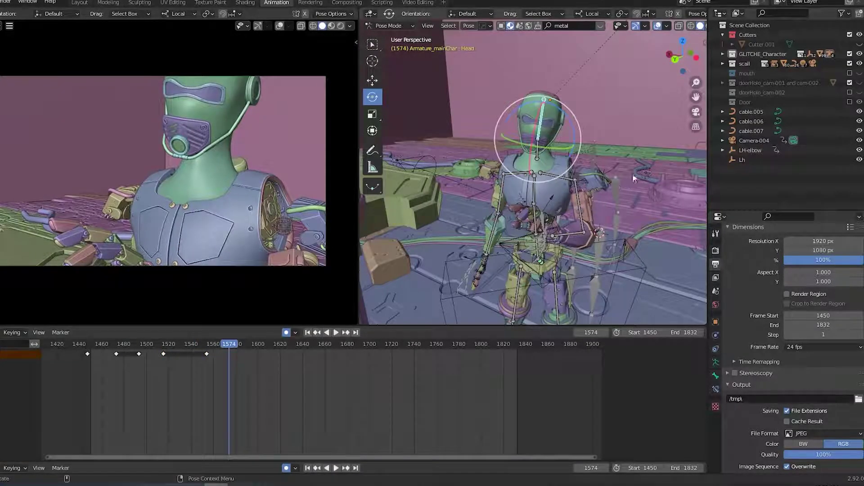
pyautogui.press('r')
pyautogui.press('x')
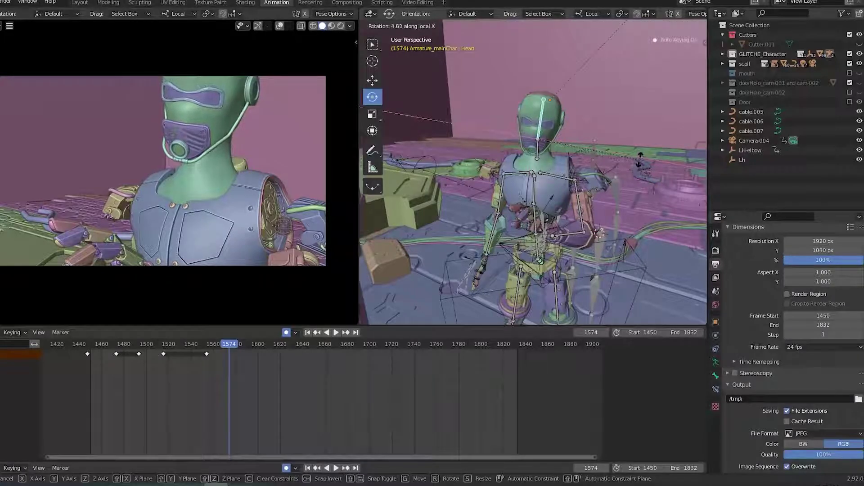
pyautogui.press('Return')
pyautogui.press('i')
# Replay the head and neck motion from about frame 1536.
pyautogui.click(187, 348)
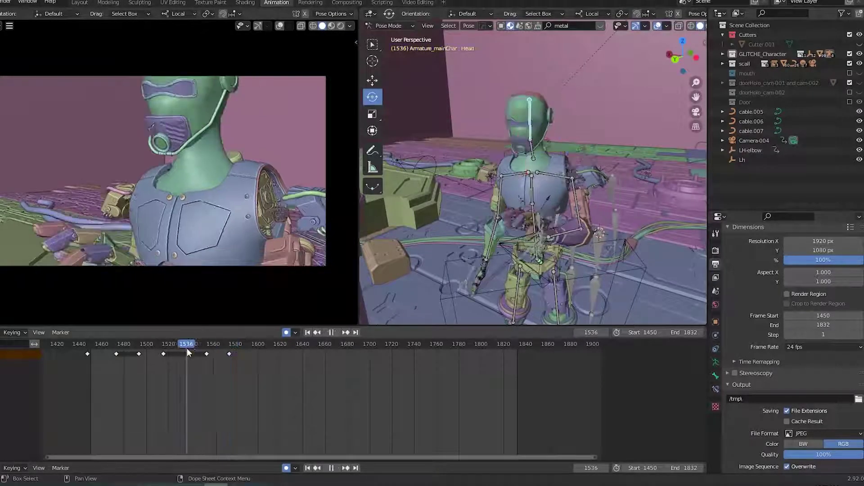
pyautogui.press('space')
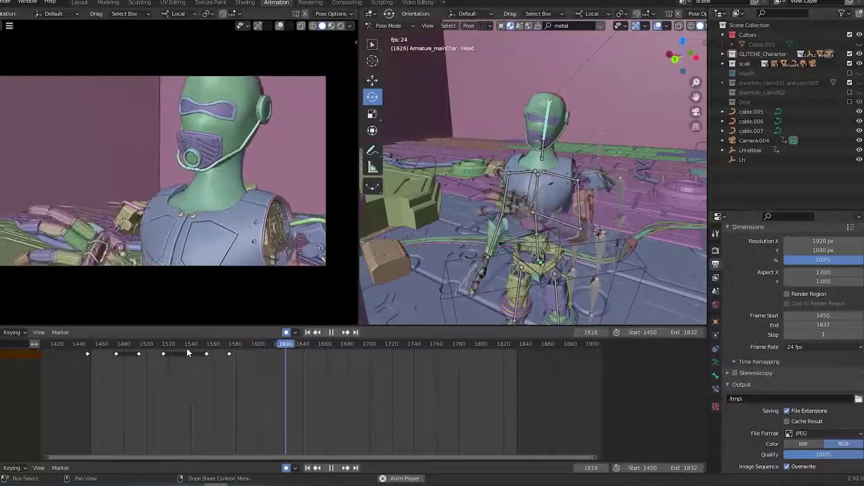
pyautogui.press('space')
# Return to the Head bone's frame 1574 keyframe and readjust its rotation around local X.
pyautogui.moveTo(221, 345)
pyautogui.mouseDown()
pyautogui.moveTo(230, 344)
pyautogui.moveTo(222, 346)
pyautogui.mouseUp()
pyautogui.press('Up')
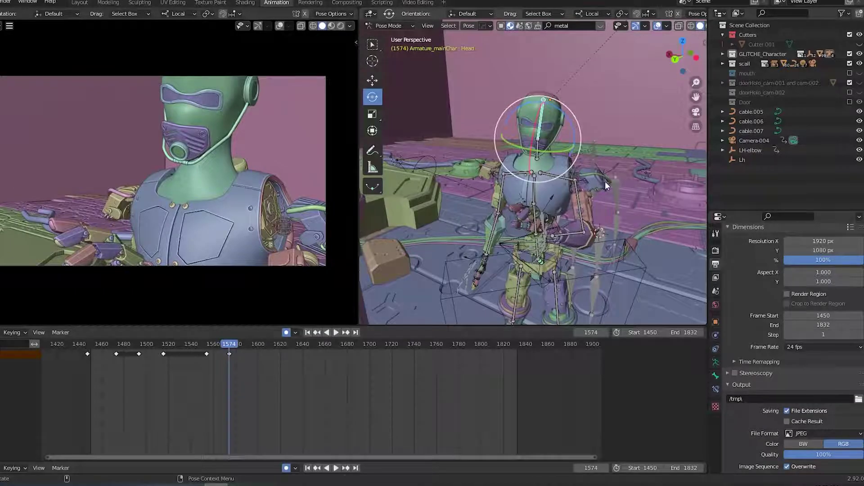
pyautogui.press('r')
pyautogui.press('x')
pyautogui.click(608, 175)
# Select the Neck bone, inspect the neck's base up close at frame 1574 and save the file.
pyautogui.moveTo(608, 175); pyautogui.dragTo(595, 176, button='middle')
pyautogui.moveTo(584, 264); pyautogui.dragTo(527, 167, button='middle')
pyautogui.scroll(4, 497, 258)
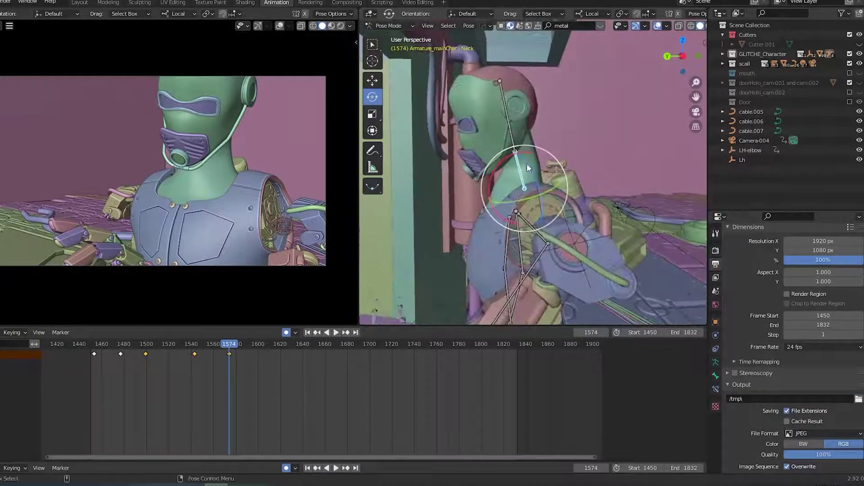
pyautogui.moveTo(587, 254); pyautogui.dragTo(533, 155, button='middle')
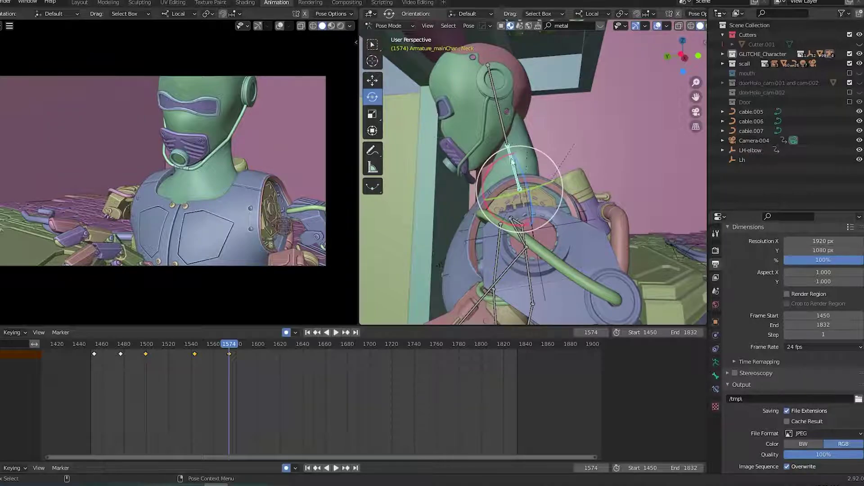
pyautogui.moveTo(626, 257); pyautogui.dragTo(517, 159, button='middle')
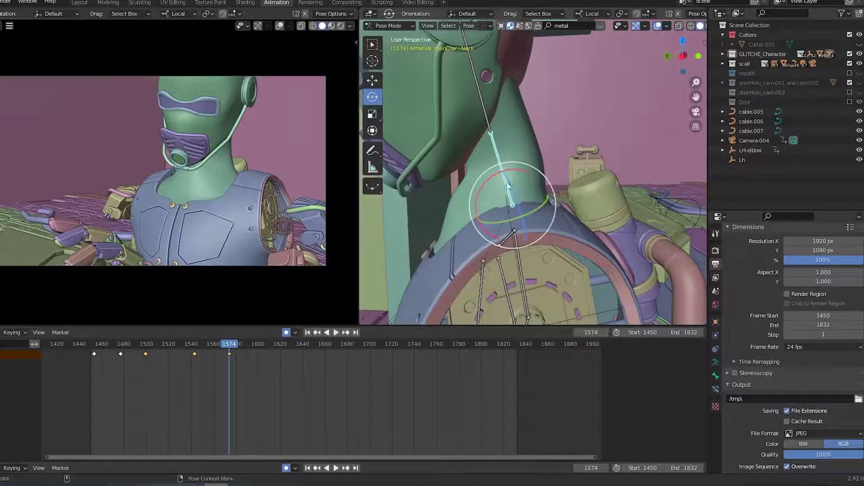
pyautogui.hotkey('ctrl', 's')
# Rotate the Neck bone about 10 degrees around local X at frame 1574 and save the file.
pyautogui.moveTo(433, 261); pyautogui.dragTo(464, 288, button='middle')
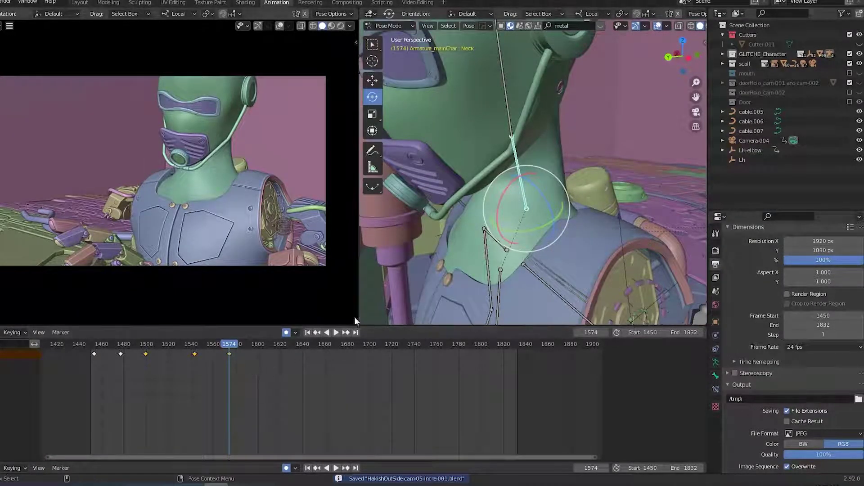
pyautogui.moveTo(578, 198); pyautogui.dragTo(542, 266, button='middle')
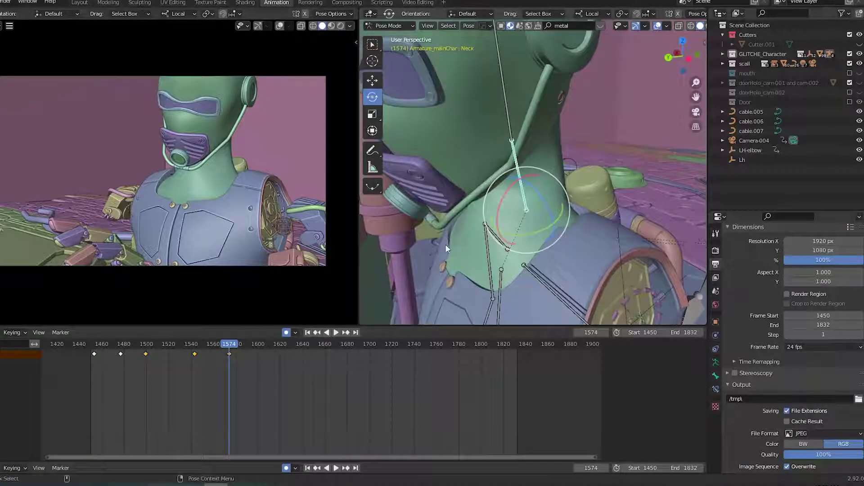
pyautogui.moveTo(569, 188); pyautogui.dragTo(552, 192, button='middle')
pyautogui.press('r')
pyautogui.press('x')
pyautogui.press('x')
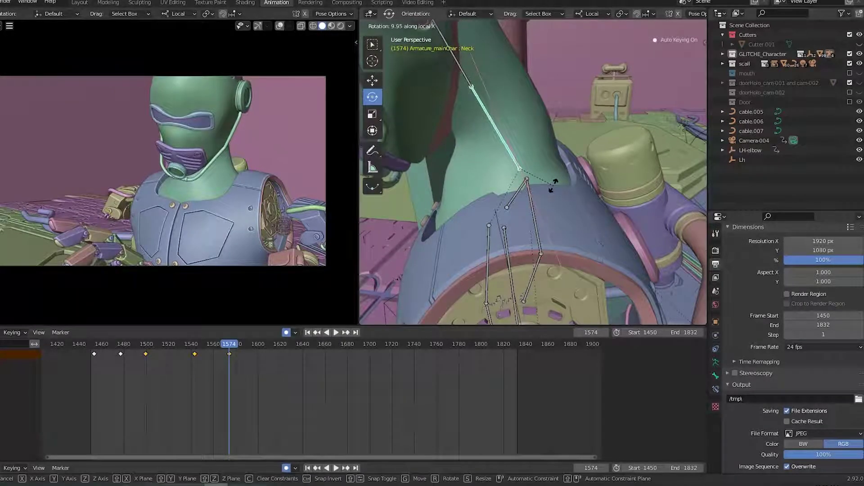
pyautogui.click(553, 184)
pyautogui.moveTo(553, 184); pyautogui.dragTo(532, 252, button='middle')
pyautogui.hotkey('ctrl', 's')
# Play the motion and move the Neck keyframe just before the frame 1574 key to about frame 1531.
pyautogui.press('space')
pyautogui.click(186, 347)
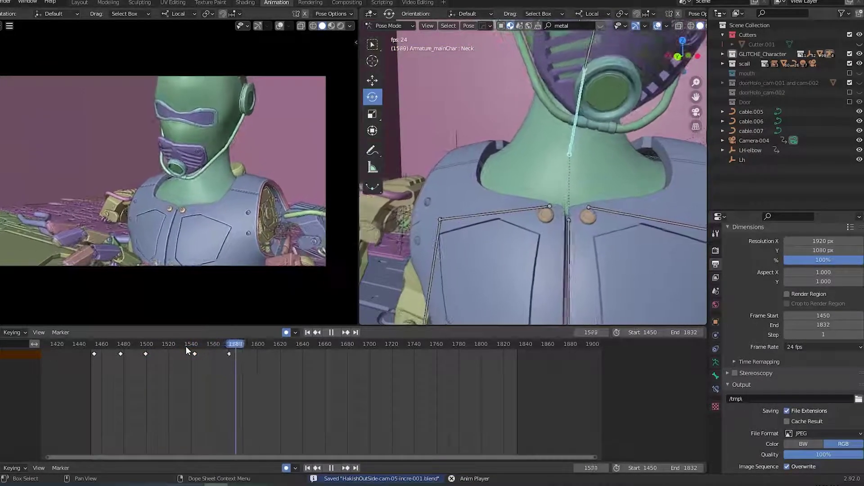
pyautogui.press('space')
pyautogui.press('g')
pyautogui.click(182, 357)
# Replay the retimed neck motion from about frame 1523, save the file and play it again from frame 1531.
pyautogui.press('space')
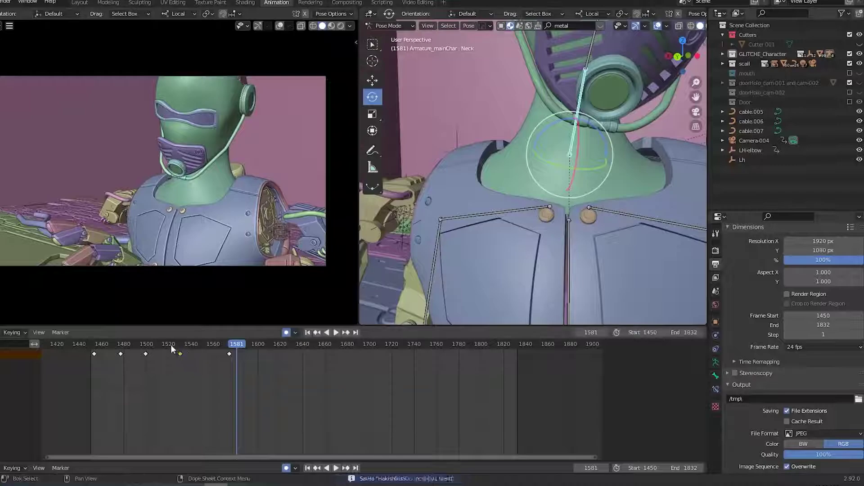
pyautogui.click(171, 345)
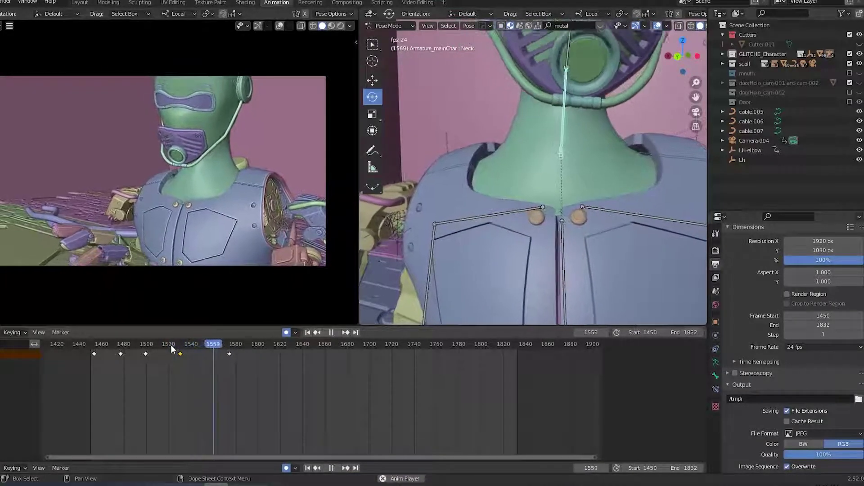
pyautogui.press('space')
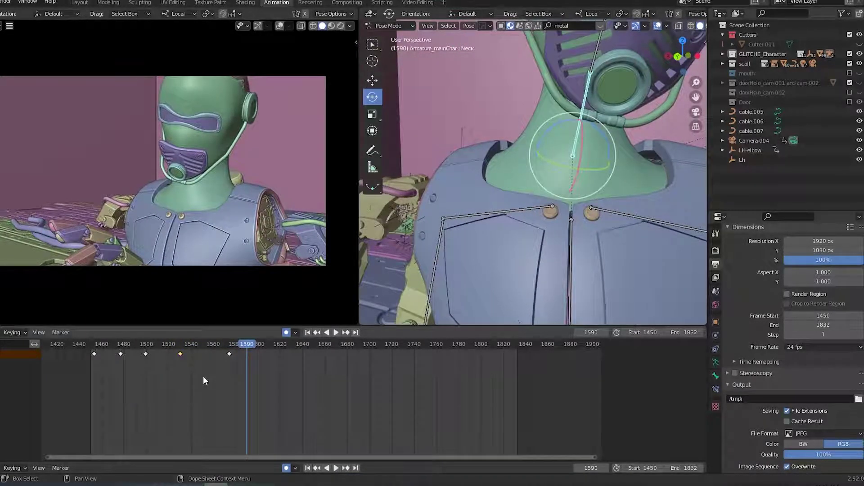
pyautogui.hotkey('ctrl', 's')
pyautogui.press('space')
pyautogui.click(174, 347)
pyautogui.moveTo(174, 347)
pyautogui.mouseDown()
pyautogui.moveTo(196, 352)
pyautogui.moveTo(182, 358)
pyautogui.moveTo(188, 344)
pyautogui.moveTo(182, 349)
pyautogui.mouseUp()
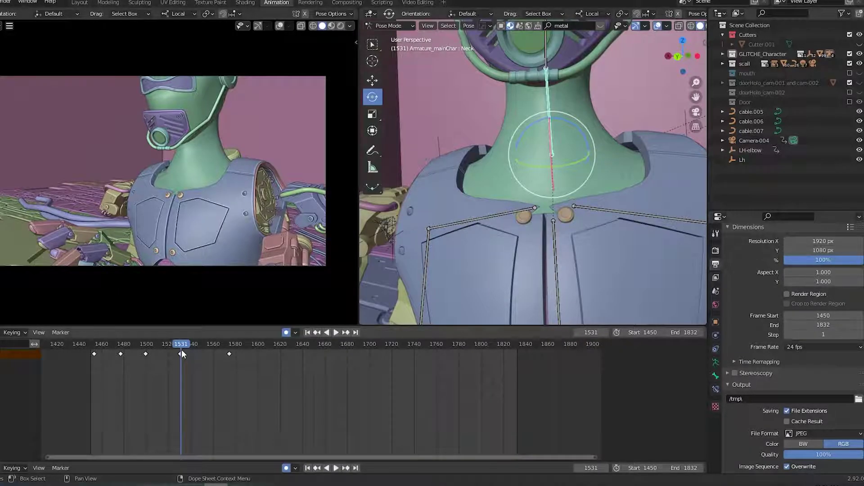
pyautogui.press('space')
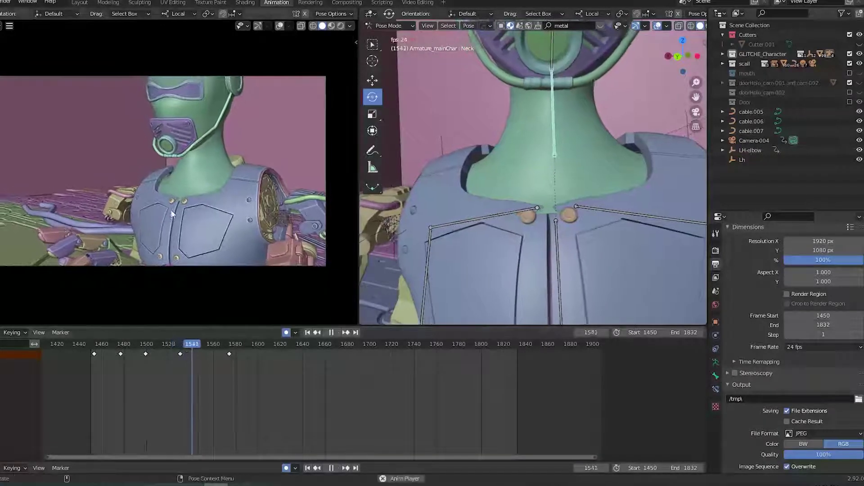
pyautogui.press('space')
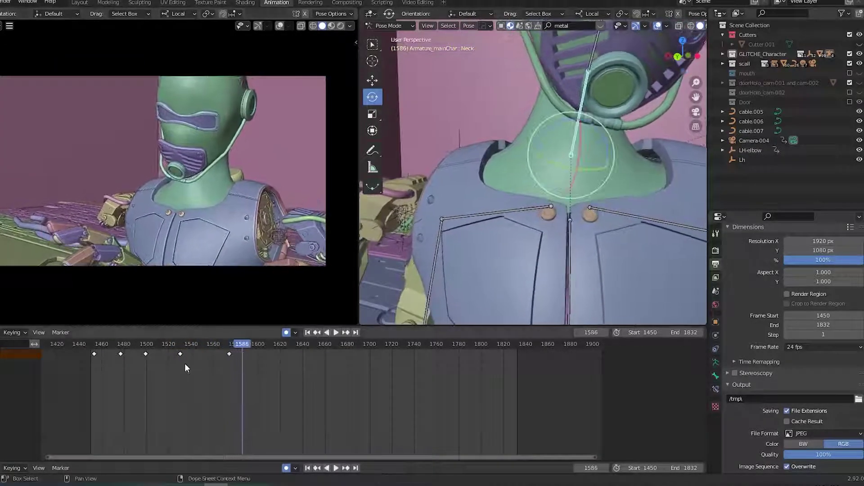
# Insert a Rotation keyframe for the Neck bone at frame 1538.
pyautogui.click(587, 53)
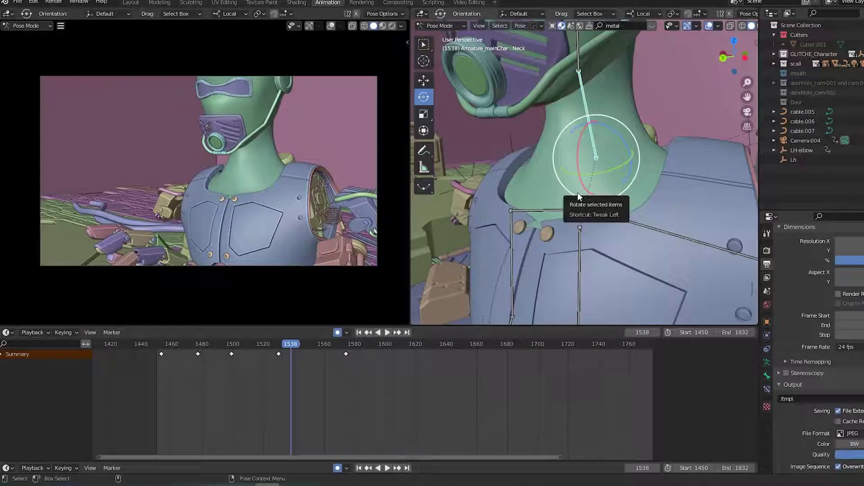
pyautogui.press('i')
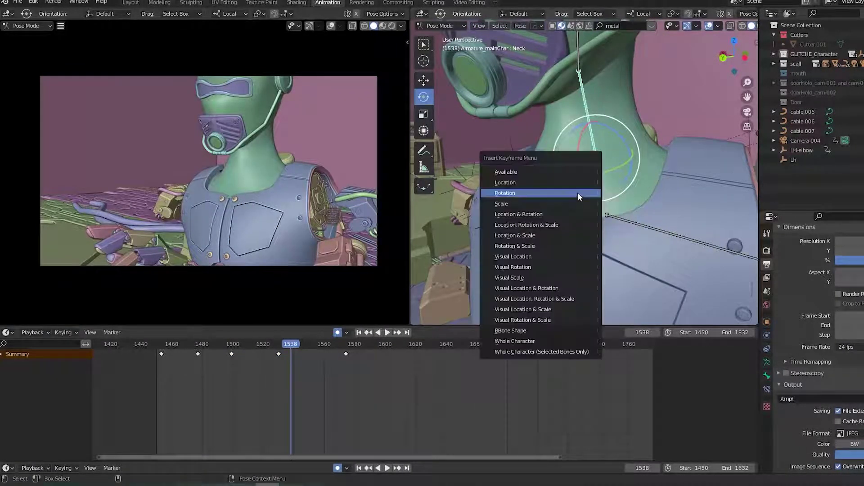
pyautogui.click(577, 193)
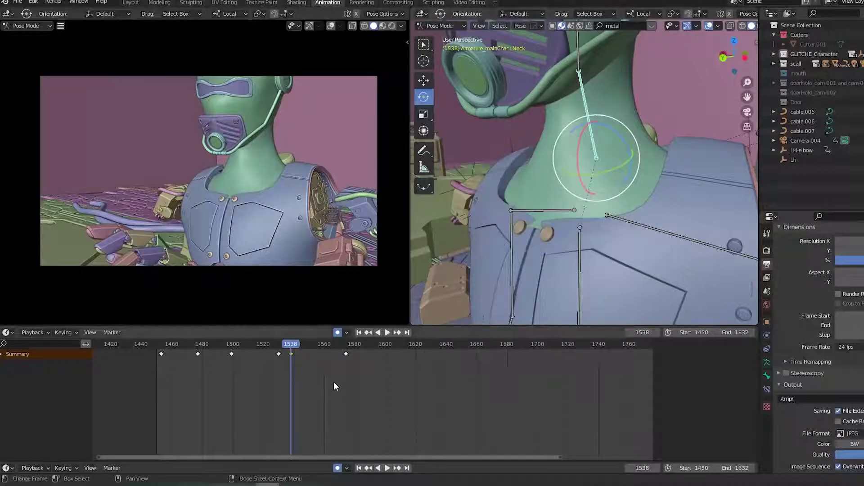
# Move the new Neck rotation keyframe to about frame 1563 and replay the motion leading up to frame 1585.
pyautogui.moveTo(291, 354)
pyautogui.mouseDown()
pyautogui.moveTo(329, 359)
pyautogui.moveTo(280, 359)
pyautogui.mouseUp()
pyautogui.click(282, 346)
pyautogui.press('space')
pyautogui.press('space')
pyautogui.click(332, 354)
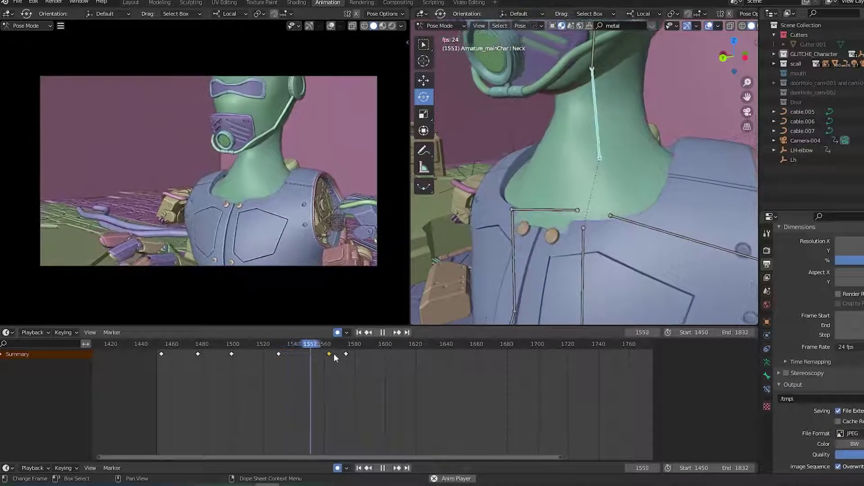
pyautogui.press('space')
pyautogui.click(327, 346)
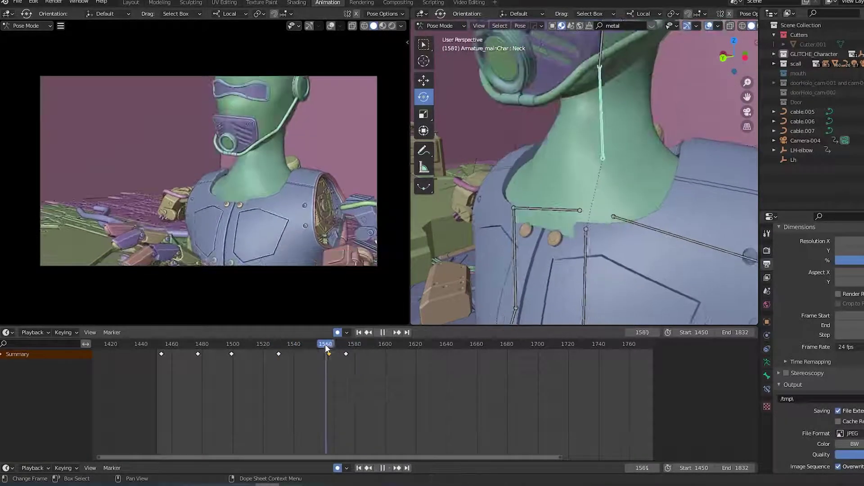
pyautogui.press('space')
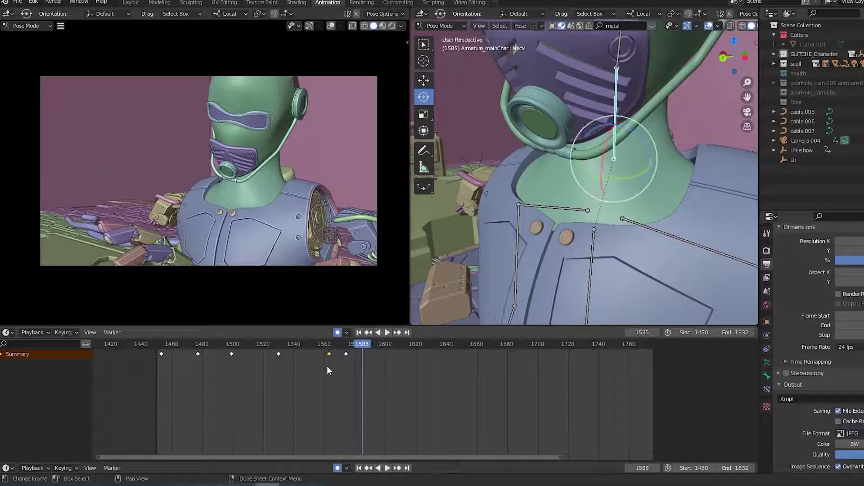
# Shift the same Neck keyframe to frame 1558 and replay the motion from about frame 1555.
pyautogui.moveTo(329, 353); pyautogui.dragTo(320, 357)
pyautogui.click(316, 344)
pyautogui.press('space')
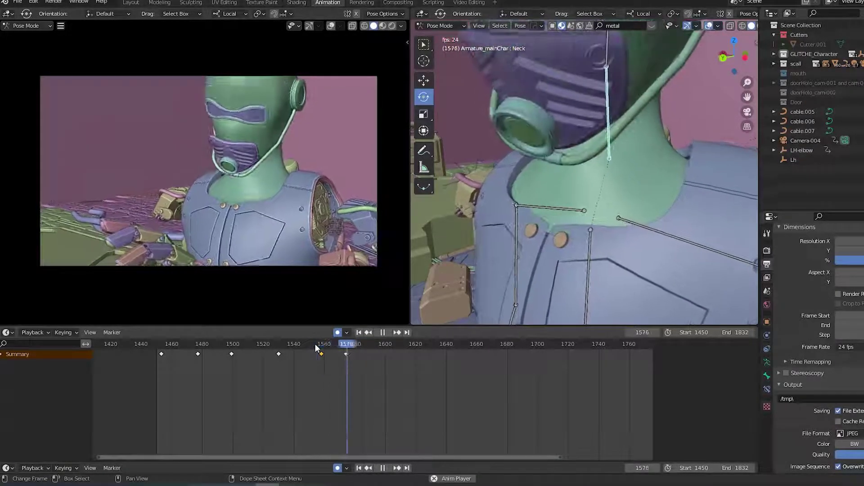
pyautogui.press('space')
# Switch the timeline to the Graph Editor, expand the Neck channels and frame the X Quaternion Rotation curve.
pyautogui.click(116, 386)
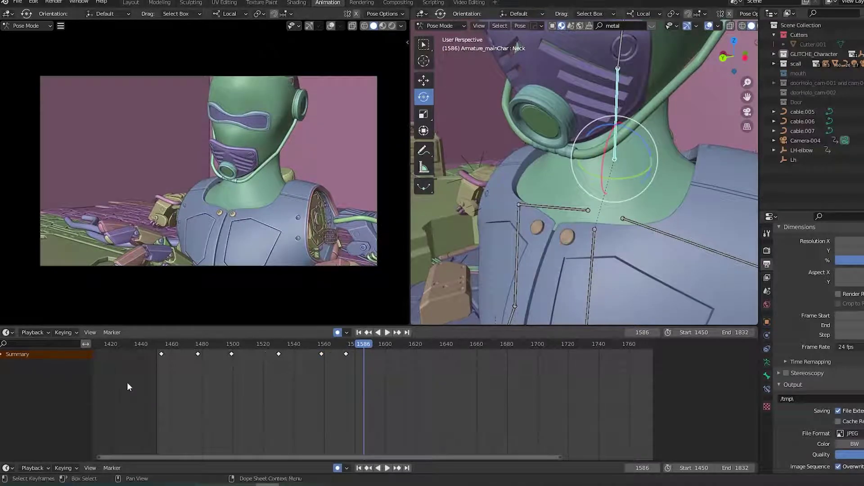
pyautogui.hotkey('ctrl', 'Tab')
pyautogui.click(7, 398)
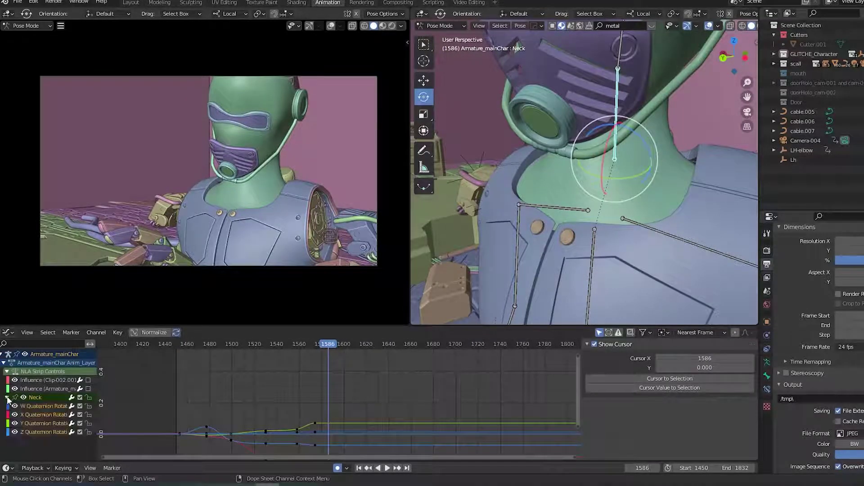
pyautogui.press('Home')
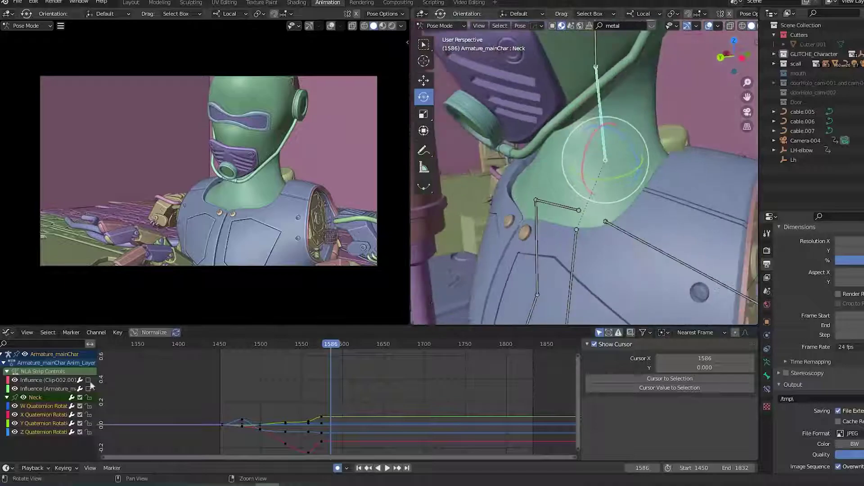
pyautogui.click(52, 414)
pyautogui.press('Home')
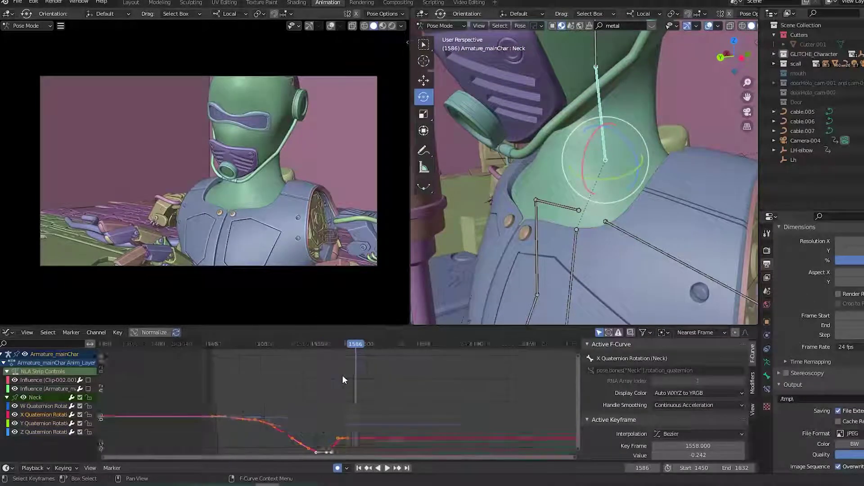
pyautogui.press('KP_Decimal')
pyautogui.moveTo(453, 424); pyautogui.dragTo(326, 419, button='middle')
# Replay the neck motion from frame 1552.
pyautogui.click(334, 374)
pyautogui.click(338, 345)
pyautogui.press('space')
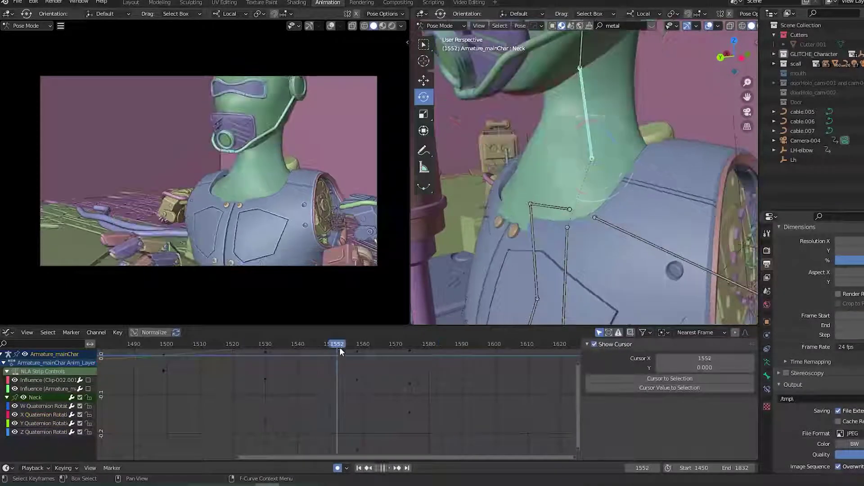
pyautogui.press('space')
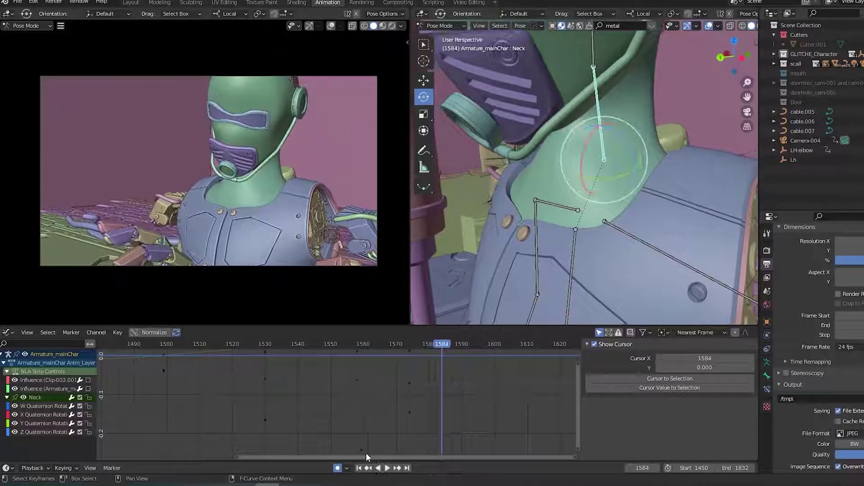
# Move the lowest keyframe of the Neck's X Quaternion Rotation curve to frame 1548 and replay from frame 1523.
pyautogui.click(355, 451)
pyautogui.press('g')
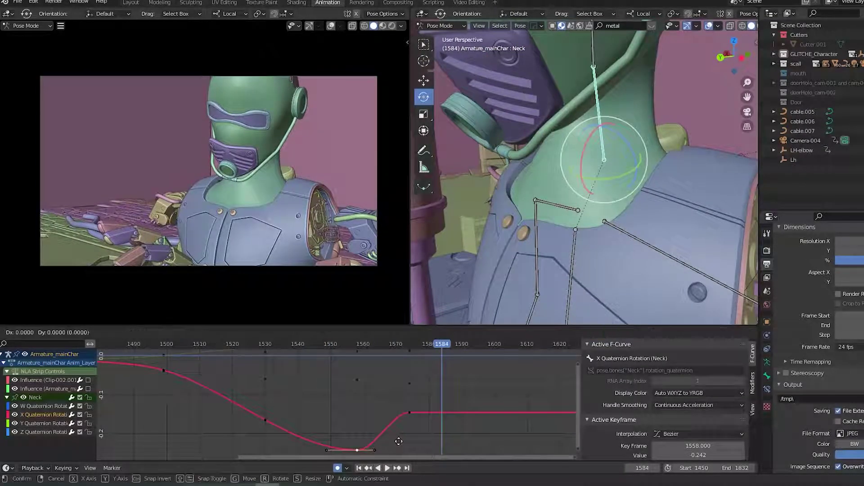
pyautogui.click(366, 441)
pyautogui.click(243, 345)
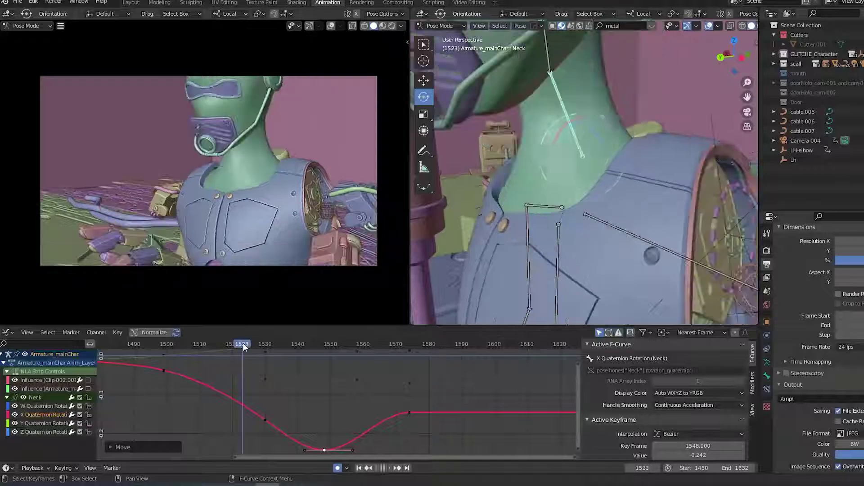
pyautogui.press('space')
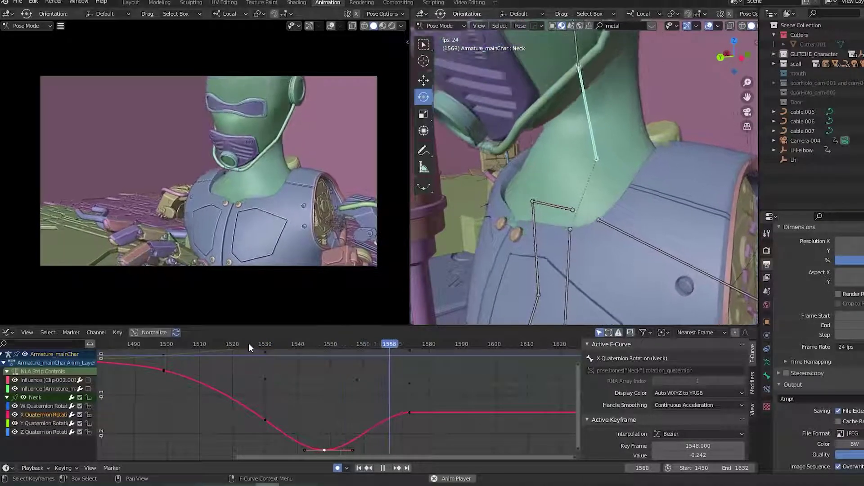
pyautogui.press('space')
# Move the last keyframe of the Neck's X Quaternion Rotation curve to frame 1587 and replay from about frame 1531.
pyautogui.click(397, 412)
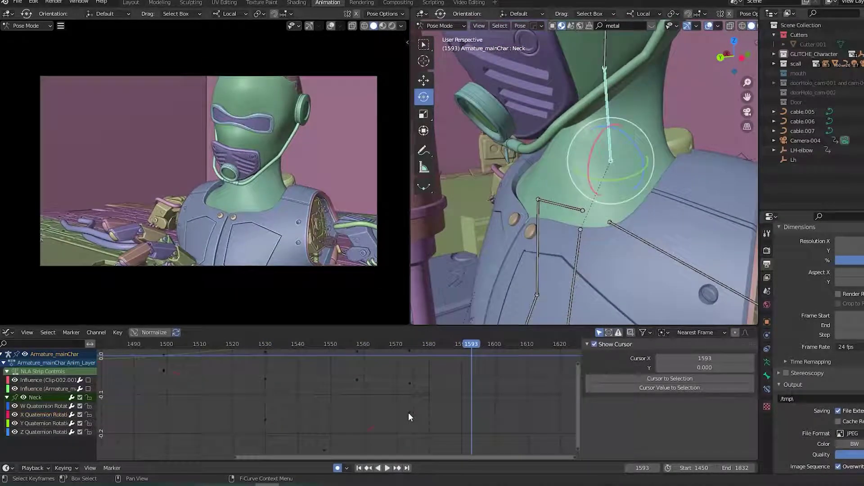
pyautogui.click(409, 413)
pyautogui.moveTo(414, 411); pyautogui.dragTo(452, 412)
pyautogui.click(268, 348)
pyautogui.press('space')
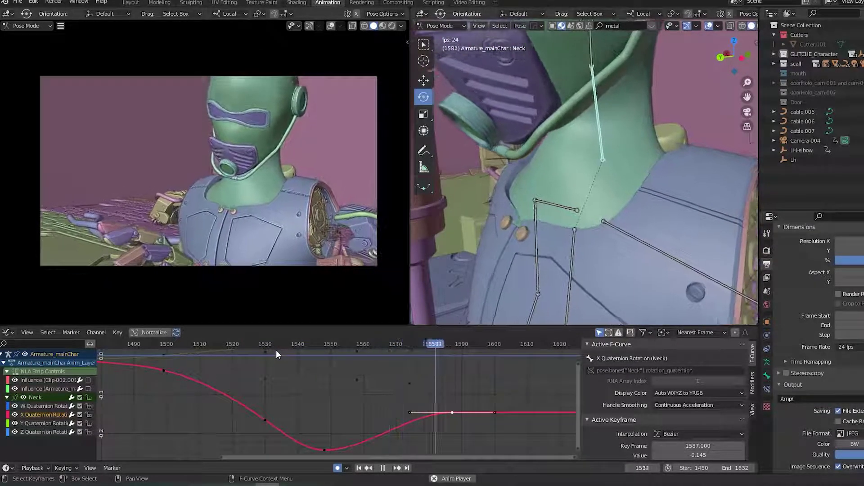
pyautogui.press('space')
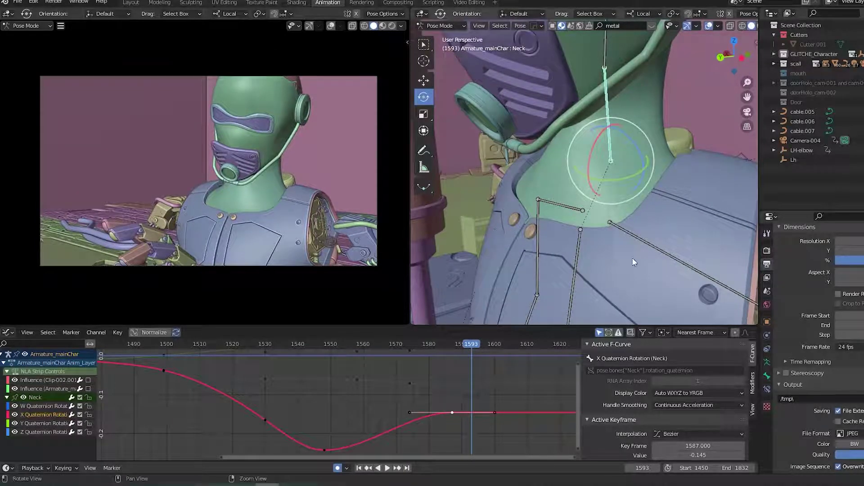
# Lower the Neck's X Quaternion Rotation keyframe at frame 1587 to about -0.17, moving it along Y only.
pyautogui.scroll(-1, 673, 234)
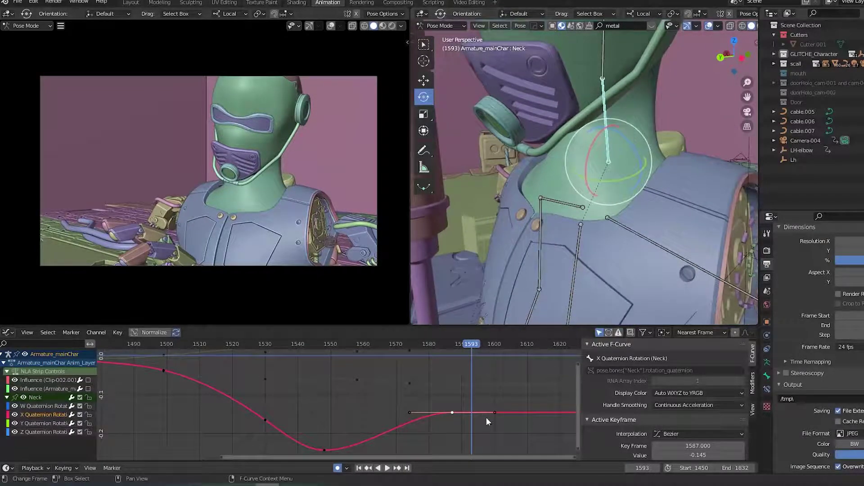
pyautogui.moveTo(653, 255); pyautogui.dragTo(634, 256, button='middle')
pyautogui.press('g')
pyautogui.press('y')
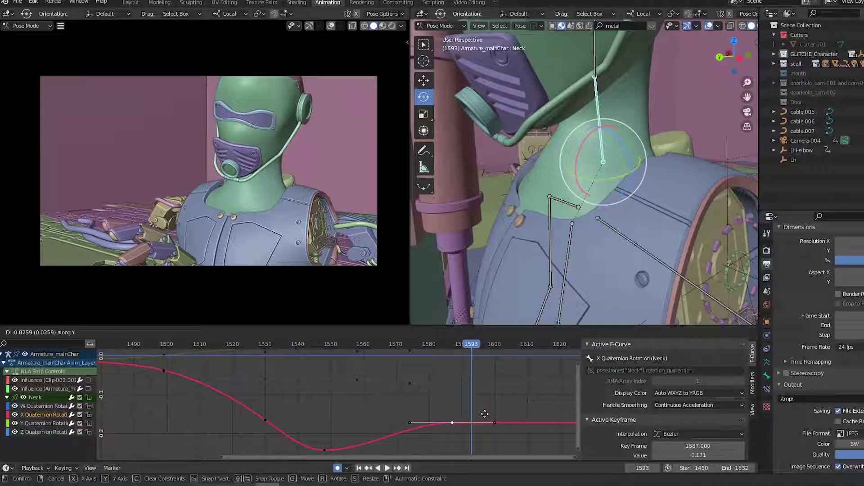
pyautogui.click(484, 412)
# Select the Head bone and lower its X Quaternion Rotation keyframe at frame 1574 to 0.077.
pyautogui.click(594, 56)
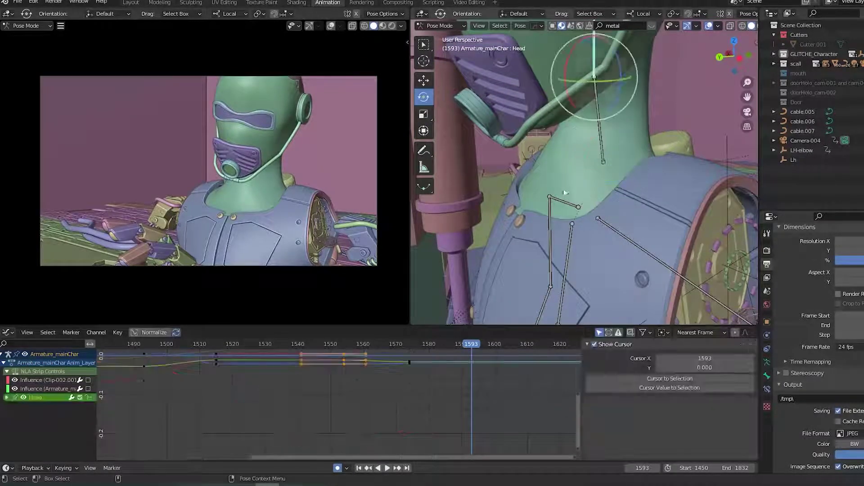
pyautogui.moveTo(347, 414); pyautogui.dragTo(354, 453, button='middle')
pyautogui.click(415, 375)
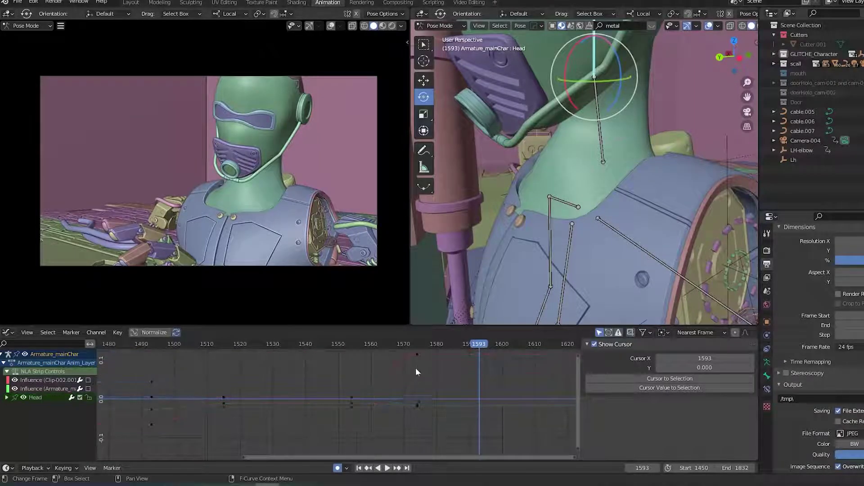
pyautogui.click(417, 355)
pyautogui.click(419, 343)
pyautogui.press('space')
pyautogui.press('space')
pyautogui.press('g')
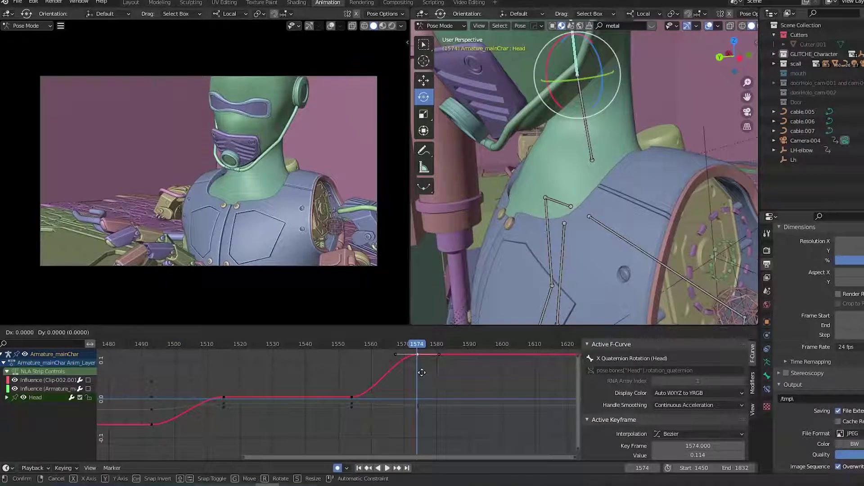
pyautogui.click(422, 387)
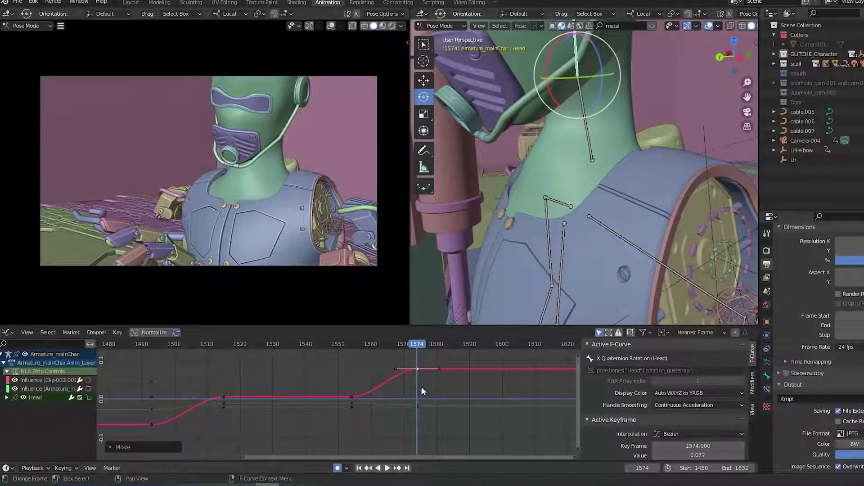
# Replay the animation from about frame 1549 and save the file.
pyautogui.click(336, 344)
pyautogui.press('space')
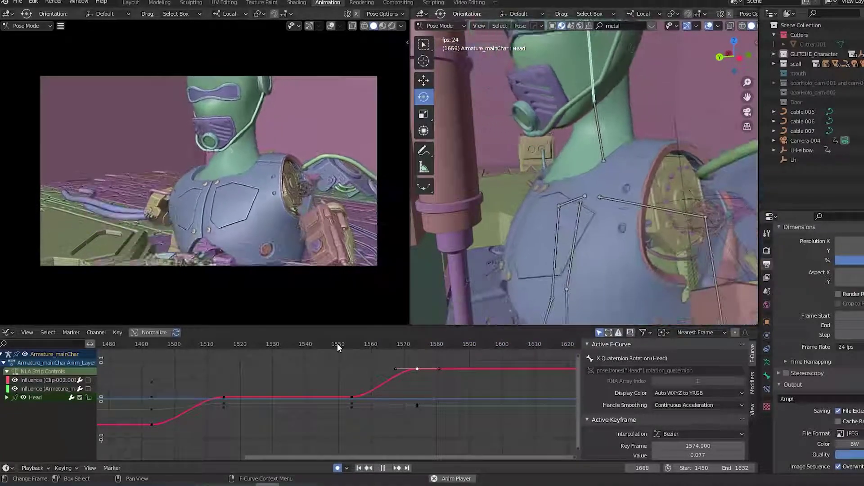
pyautogui.press('space')
pyautogui.hotkey('ctrl', 's')
# Move the Head's keyframes at about frame 1554 earlier along X to about frame 1537.
pyautogui.moveTo(342, 380); pyautogui.dragTo(360, 423)
pyautogui.press('g')
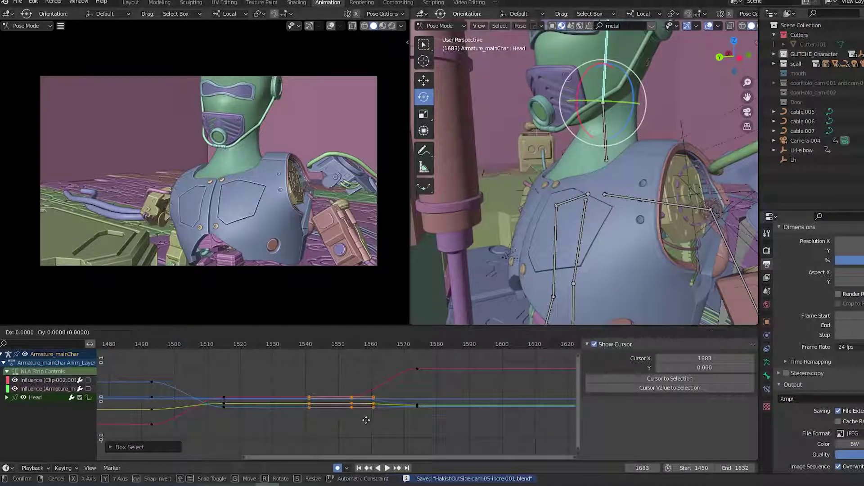
pyautogui.press('x')
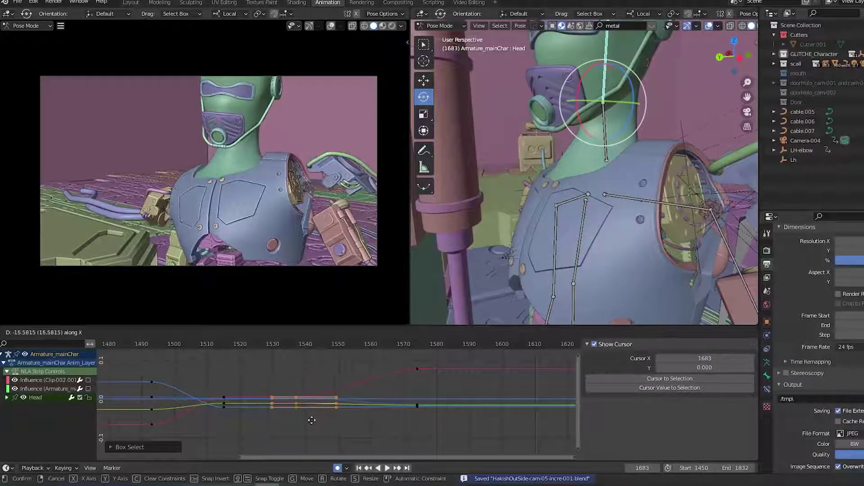
pyautogui.click(311, 421)
pyautogui.click(293, 432)
# Save the file and replay the retimed head motion from frame 1490.
pyautogui.moveTo(173, 345); pyautogui.dragTo(143, 344)
pyautogui.hotkey('ctrl', 's')
pyautogui.press('space')
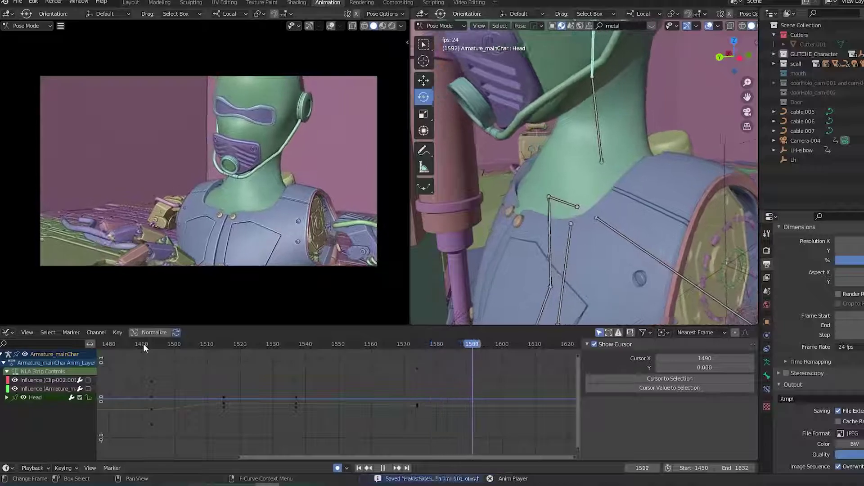
pyautogui.press('space')
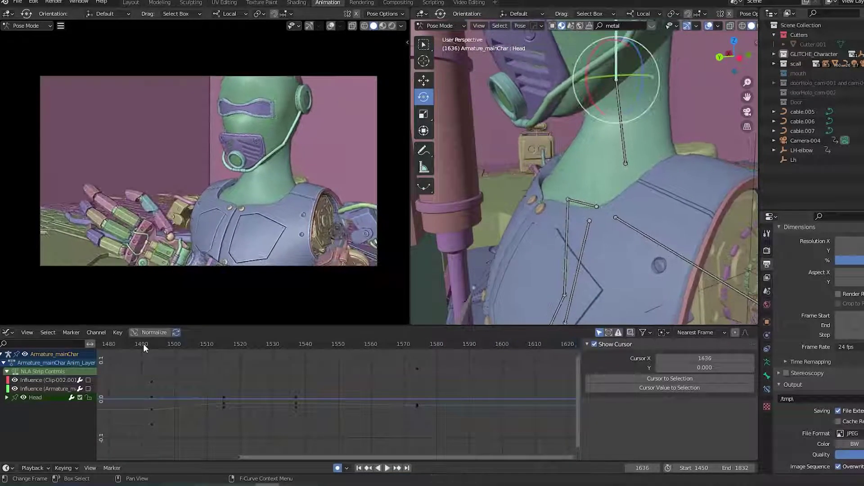
pyautogui.hotkey('ctrl', 's')
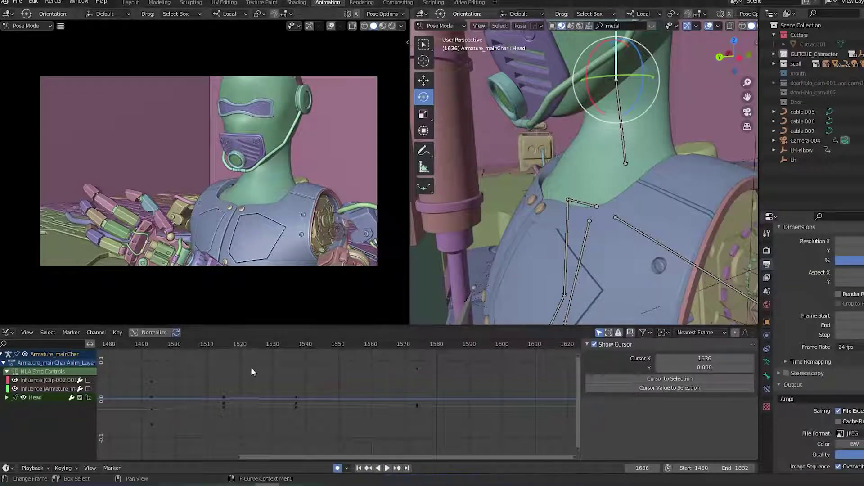
# Switch the animation editor to the Timeline and play the shot from about frame 1447.
pyautogui.hotkey('ctrl', 'Tab')
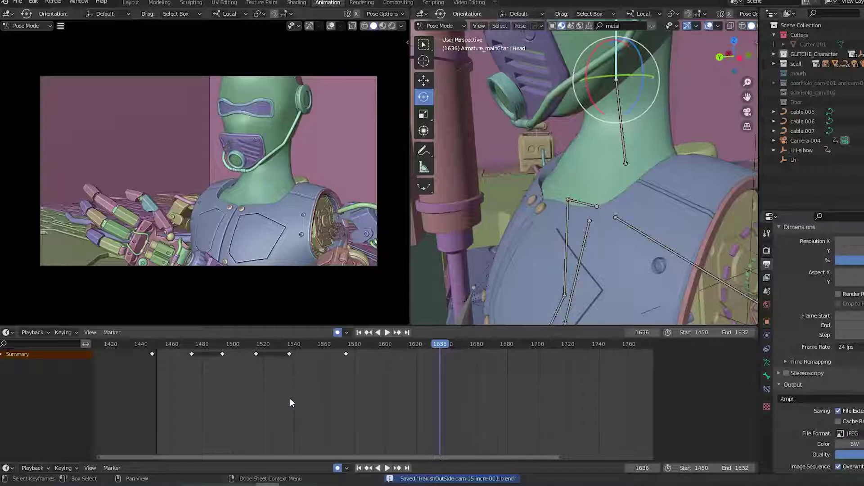
pyautogui.scroll(-2, 289, 398)
pyautogui.click(210, 344)
pyautogui.press('space')
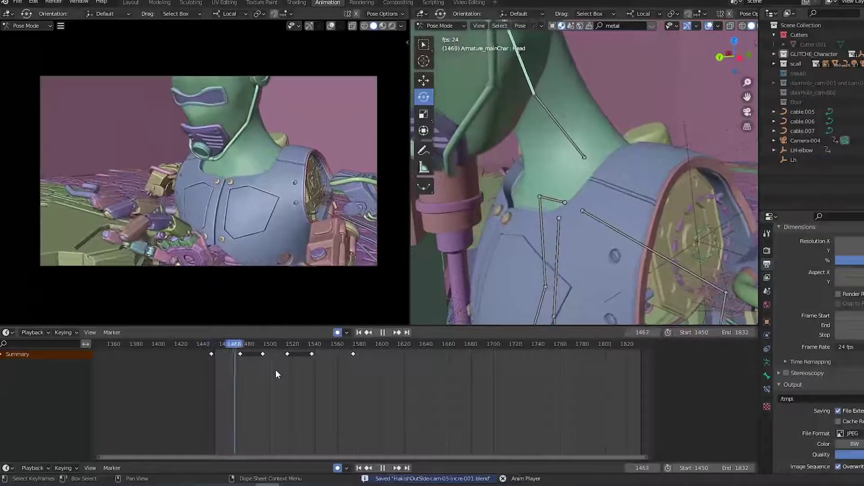
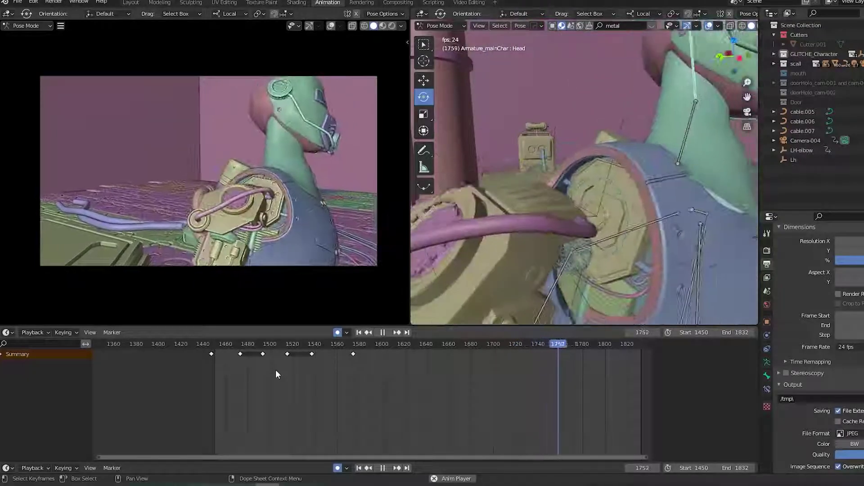
pyautogui.press('space')
# Select the Neck bone at frame 1556 and show its X Quaternion Rotation curve in the Graph Editor.
pyautogui.moveTo(299, 343); pyautogui.dragTo(366, 368)
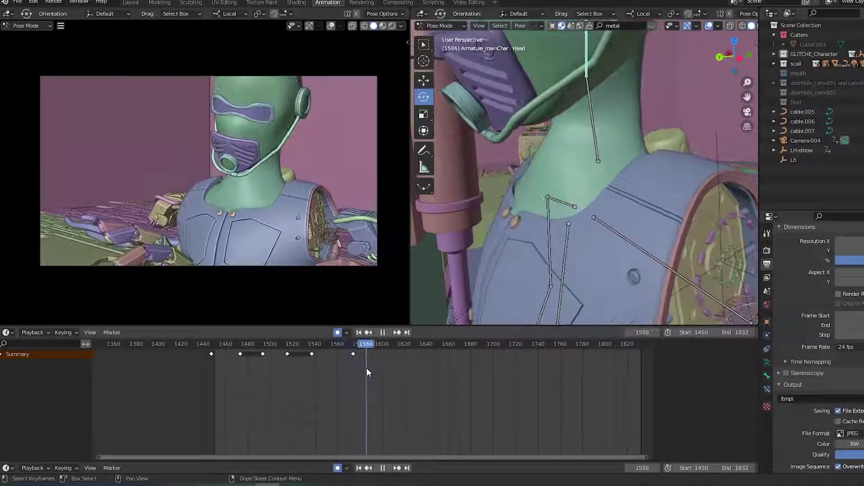
pyautogui.moveTo(667, 212); pyautogui.dragTo(584, 233, button='middle')
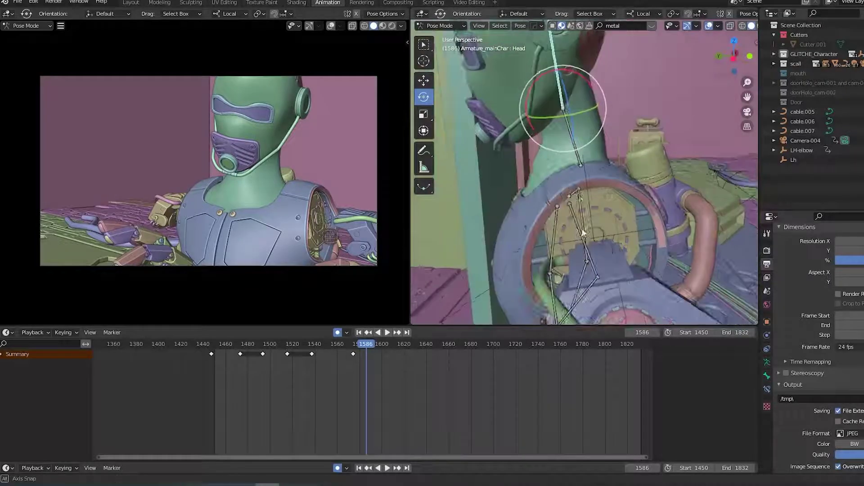
pyautogui.click(566, 129)
pyautogui.moveTo(344, 353)
pyautogui.mouseDown()
pyautogui.moveTo(314, 353)
pyautogui.moveTo(359, 355)
pyautogui.moveTo(333, 354)
pyautogui.mouseUp()
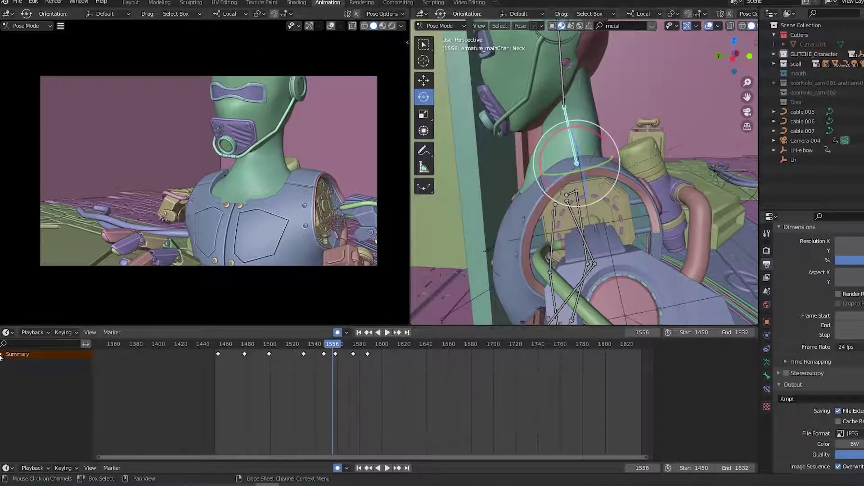
pyautogui.click(1, 356)
pyautogui.hotkey('ctrl', 'Tab')
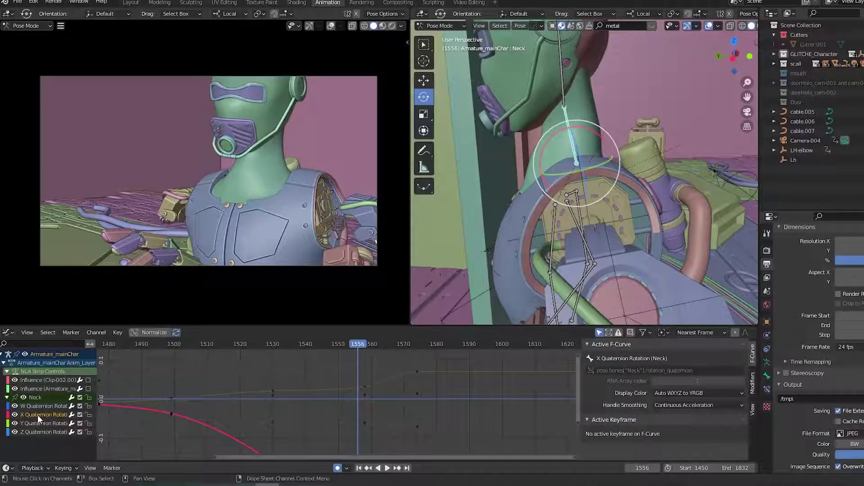
pyautogui.press('Home')
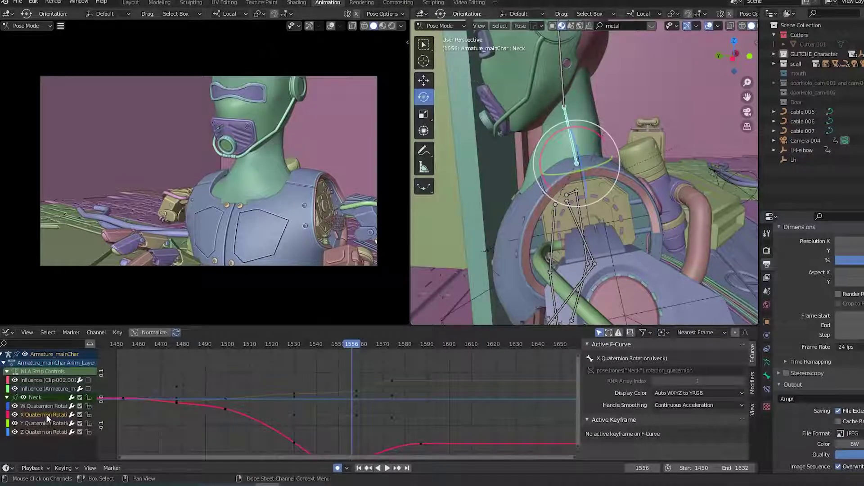
# Raise the Neck's X Quaternion Rotation keyframes from about frame 1530 onward along Y by about 0.177, including the lowest one at frame 1548.
pyautogui.press('a')
pyautogui.scroll(-4, 420, 389)
pyautogui.moveTo(439, 440); pyautogui.dragTo(286, 428)
pyautogui.press('g')
pyautogui.press('y')
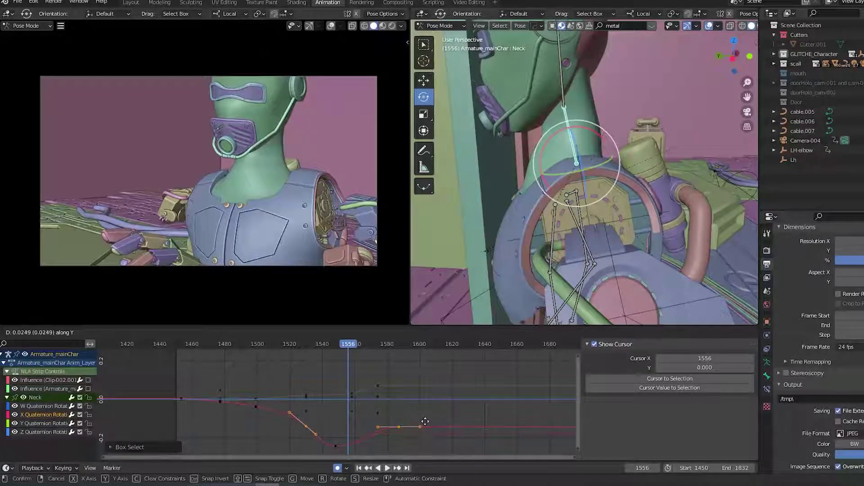
pyautogui.press('Escape')
pyautogui.keyDown('shift'); pyautogui.click(338, 444); pyautogui.keyUp('shift')
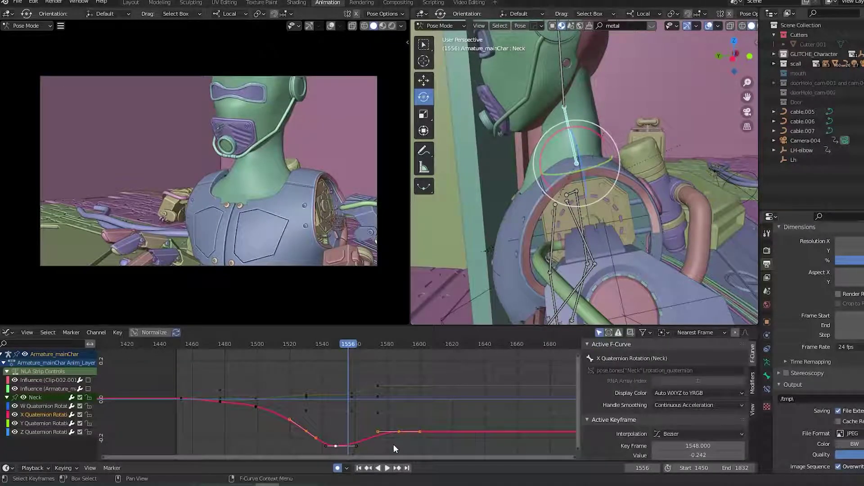
pyautogui.press('g')
pyautogui.press('y')
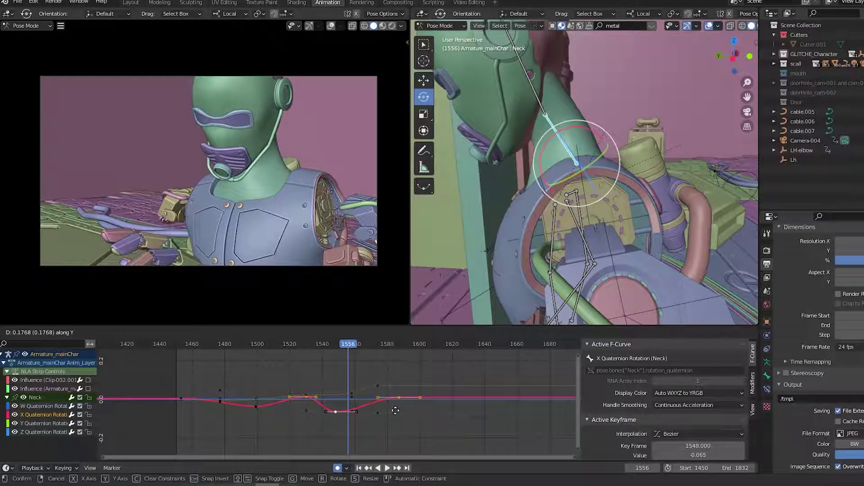
pyautogui.click(395, 410)
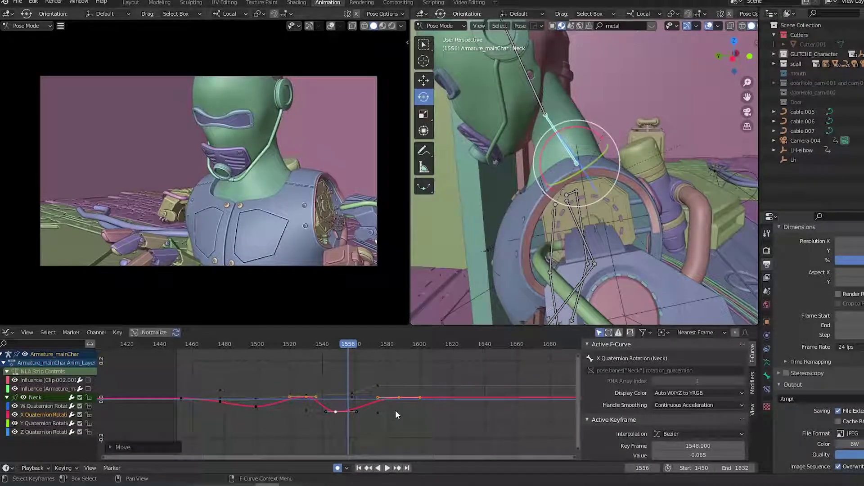
# Select the Head bone and bring its X Quaternion Rotation curve into view in the Graph Editor.
pyautogui.click(528, 118)
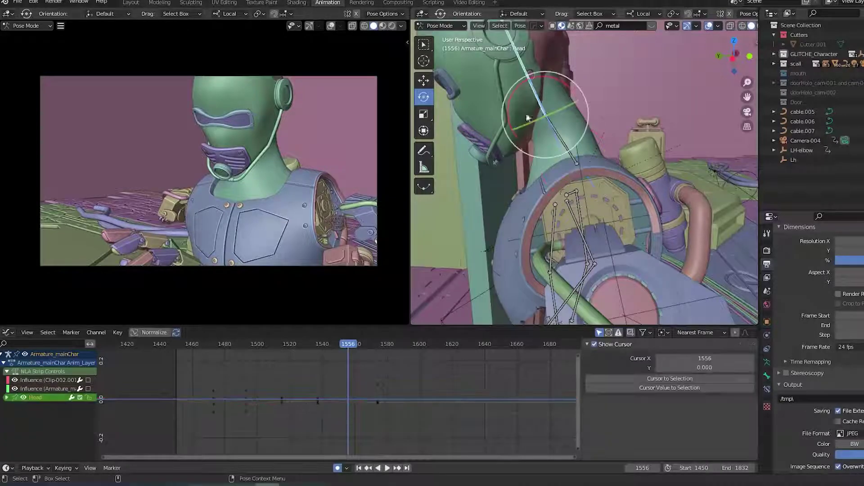
pyautogui.click(6, 398)
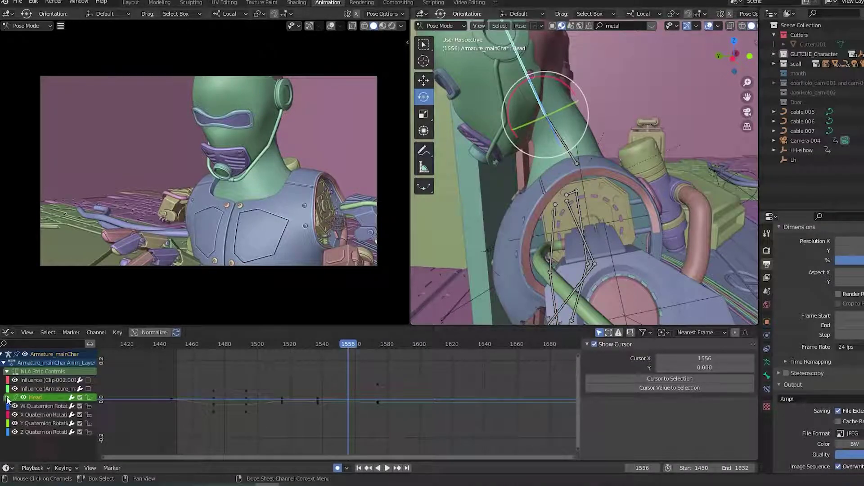
pyautogui.click(30, 413)
pyautogui.press('KP_Decimal')
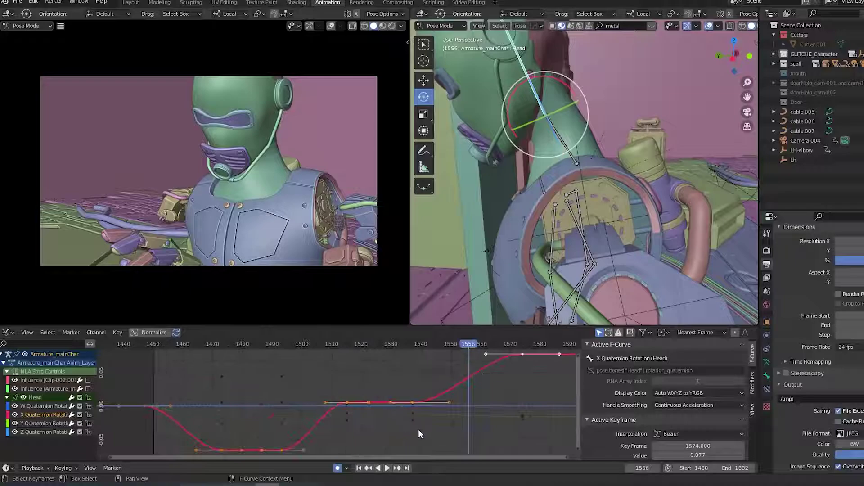
pyautogui.click(418, 428)
pyautogui.moveTo(421, 399); pyautogui.dragTo(302, 404, button='middle')
# Lower the Head's X Quaternion Rotation keyframe at frame 1574 to 0.017, moving it along Y only.
pyautogui.click(291, 407)
pyautogui.scroll(-1, 414, 404)
pyautogui.click(414, 398)
pyautogui.click(394, 366)
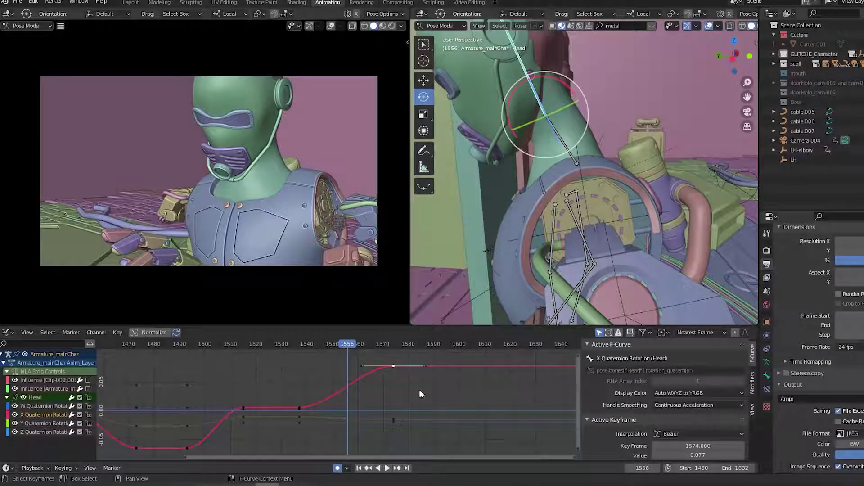
pyautogui.press('g')
pyautogui.press('y')
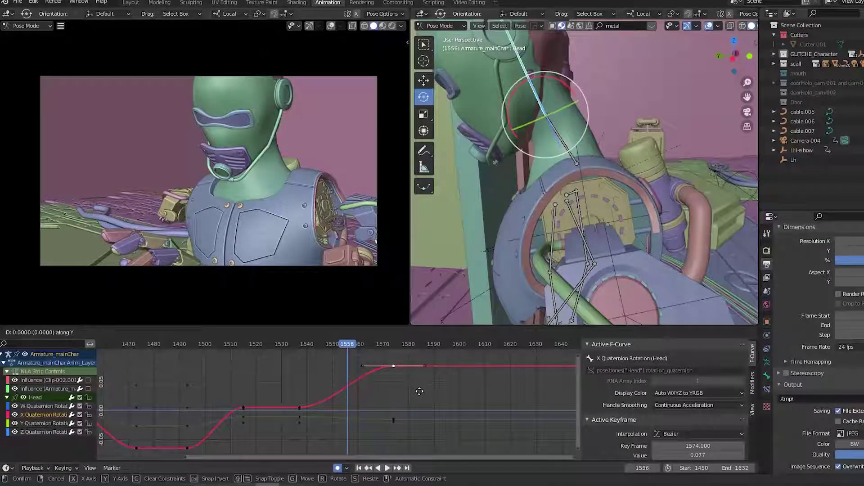
pyautogui.click(414, 424)
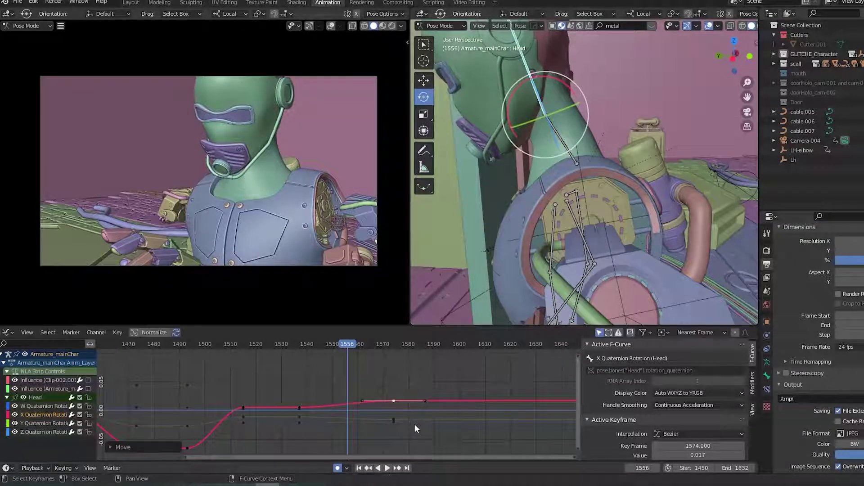
# Replay the adjusted head and neck motion from about frame 1512.
pyautogui.click(235, 346)
pyautogui.press('space')
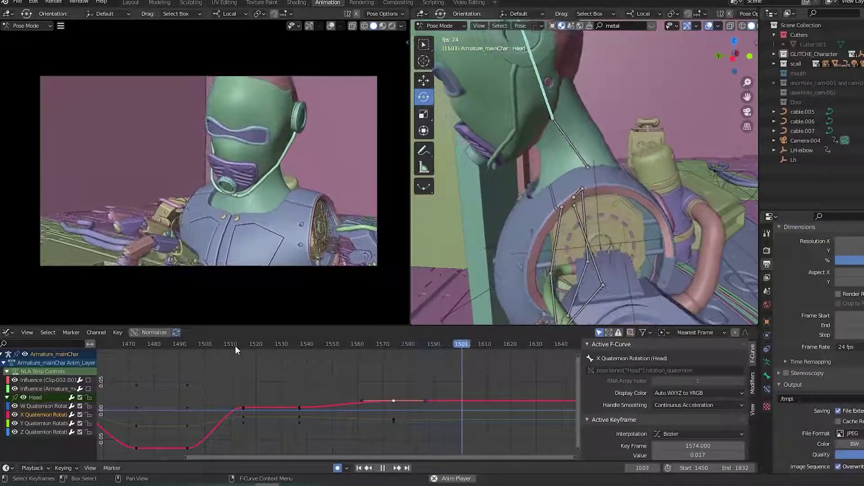
pyautogui.press('space')
# Insert a Rotation keyframe for the Head bone at frame 1618.
pyautogui.scroll(-2, 473, 415)
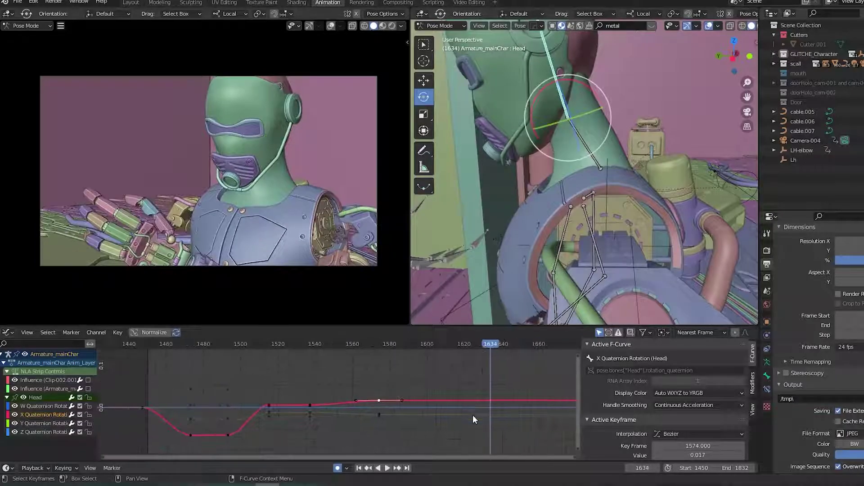
pyautogui.scroll(-2, 473, 415)
pyautogui.moveTo(452, 343); pyautogui.dragTo(428, 349)
pyautogui.press('i')
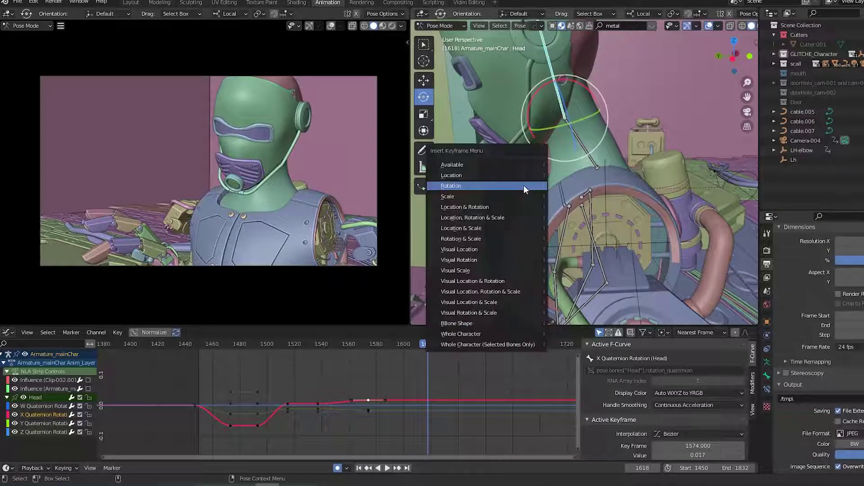
pyautogui.click(523, 185)
# At frame 1636, rotate the Head bone slightly about its local Y axis and fine-tune its rotation from behind.
pyautogui.moveTo(430, 351); pyautogui.dragTo(452, 347)
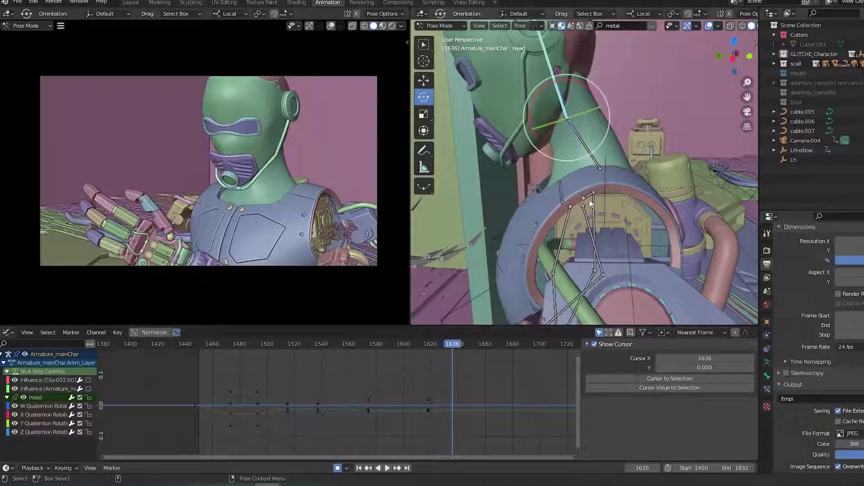
pyautogui.press('r')
pyautogui.press('y')
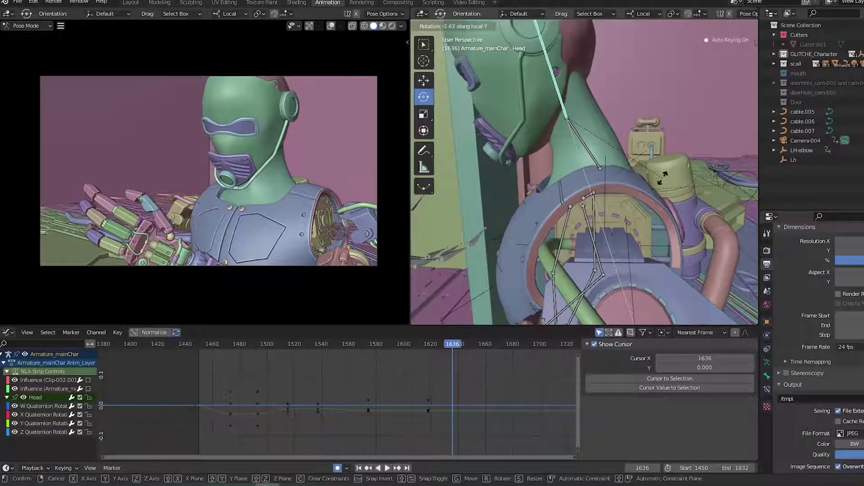
pyautogui.click(675, 188)
pyautogui.moveTo(676, 189); pyautogui.dragTo(611, 206, button='middle')
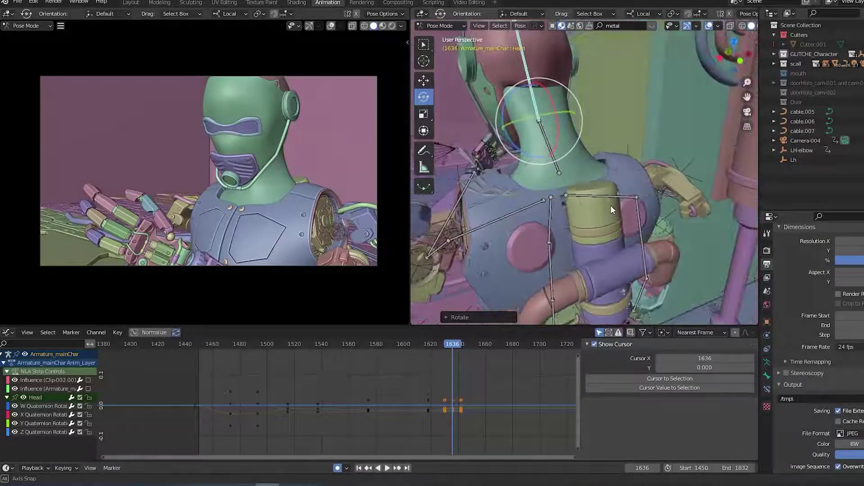
pyautogui.press('r')
pyautogui.click(642, 163)
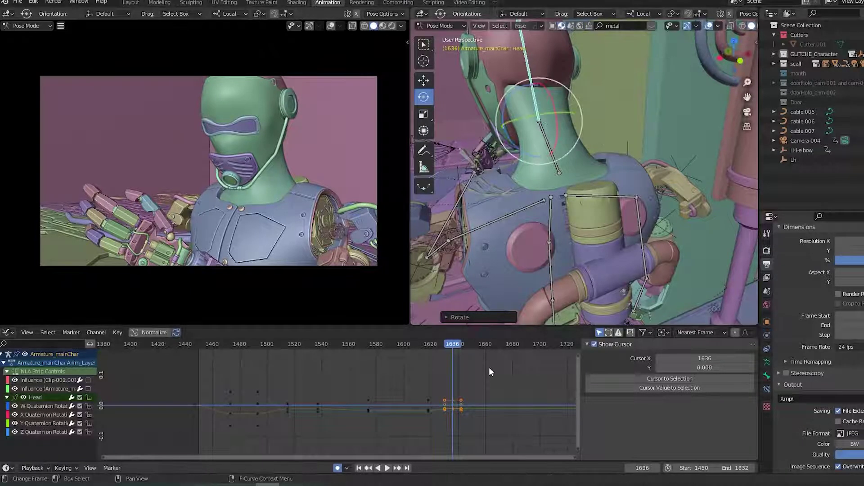
# Select the Neck bone and insert a Rotation keyframe at about frame 1644.
pyautogui.moveTo(422, 344); pyautogui.dragTo(461, 353)
pyautogui.click(551, 137)
pyautogui.click(466, 345)
pyautogui.press('i')
pyautogui.click(597, 189)
# At frame 1657, rotate the Neck bone about its local X axis by about -3.8 degrees.
pyautogui.click(517, 347)
pyautogui.moveTo(466, 346); pyautogui.dragTo(483, 350)
pyautogui.press('r')
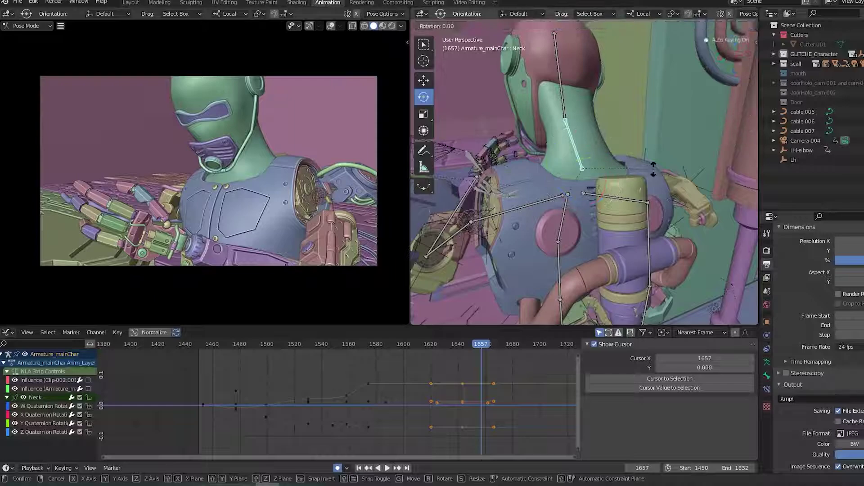
pyautogui.press('x')
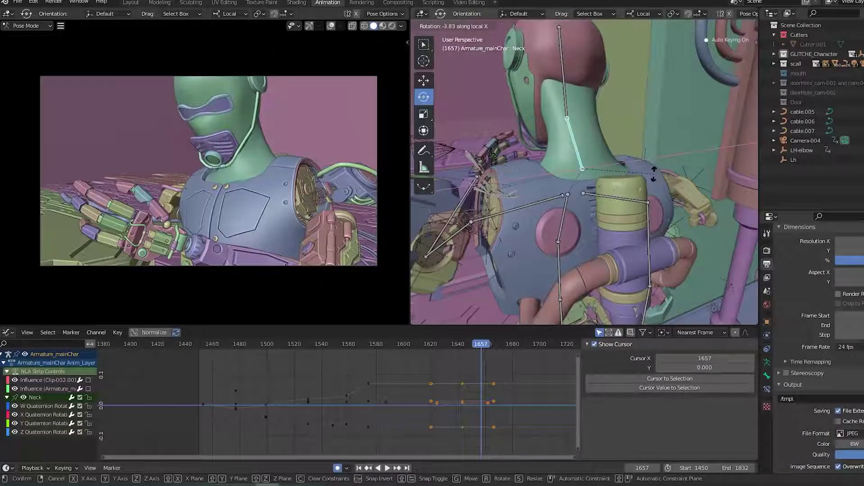
pyautogui.click(654, 174)
# Replay the new neck and head motion from about frame 1617.
pyautogui.click(443, 358)
pyautogui.click(426, 345)
pyautogui.press('space')
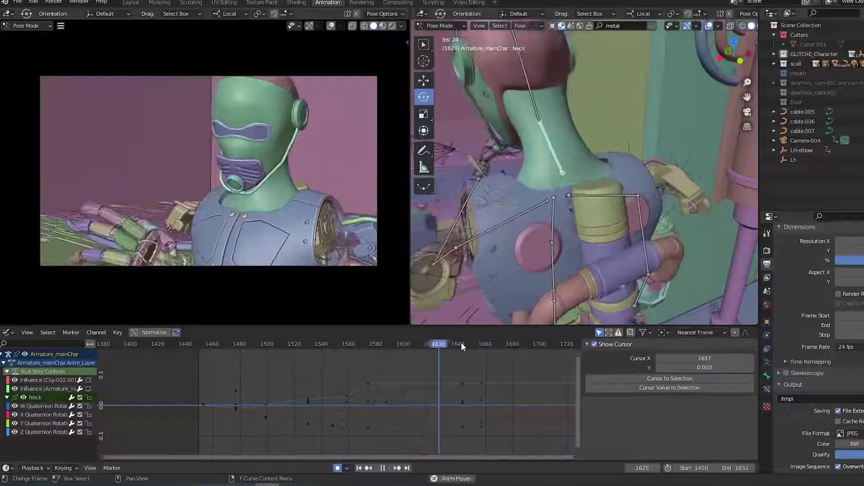
pyautogui.press('space')
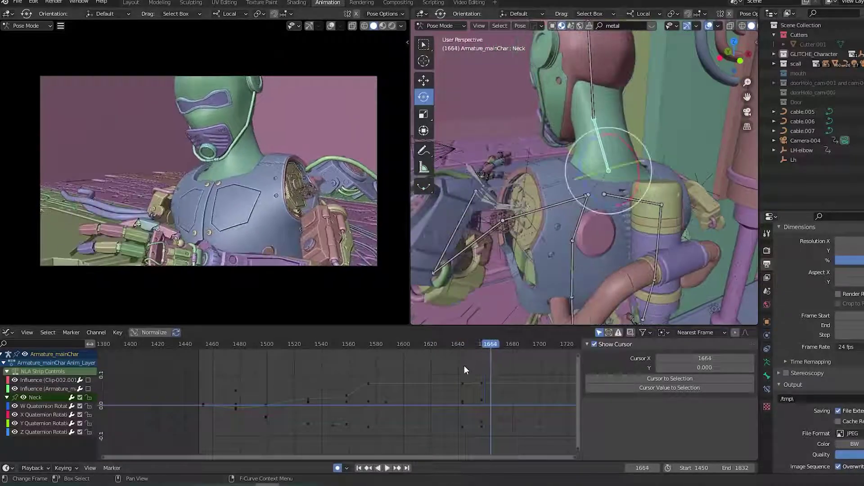
# Move the Neck bone's rotation keyframes at about frame 1644 about 6 frames earlier in the curve graph.
pyautogui.click(456, 344)
pyautogui.press('space')
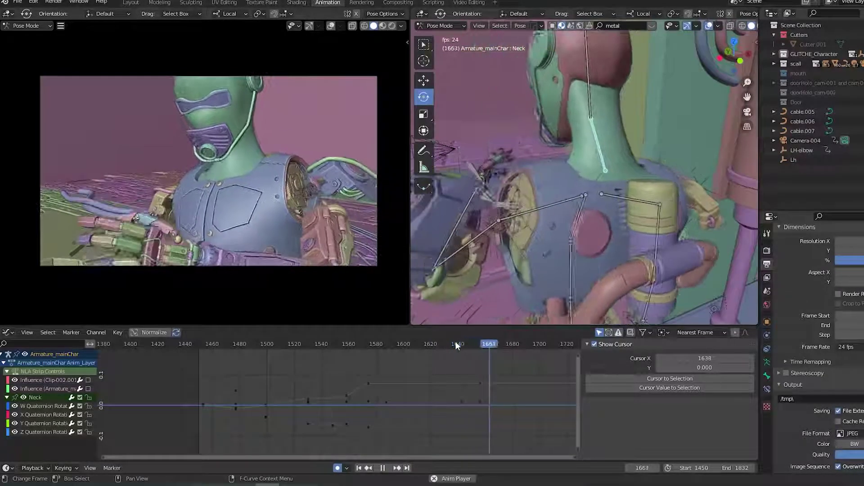
pyautogui.press('space')
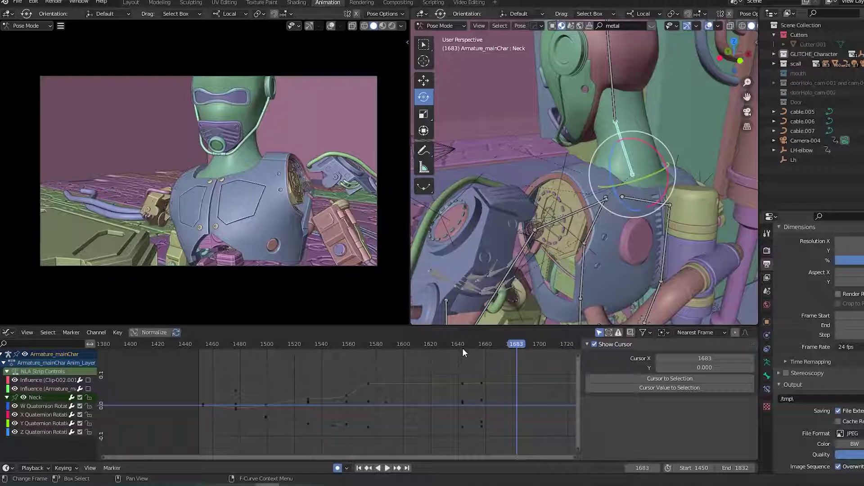
pyautogui.click(457, 347)
pyautogui.moveTo(470, 449); pyautogui.dragTo(471, 449)
pyautogui.press('g')
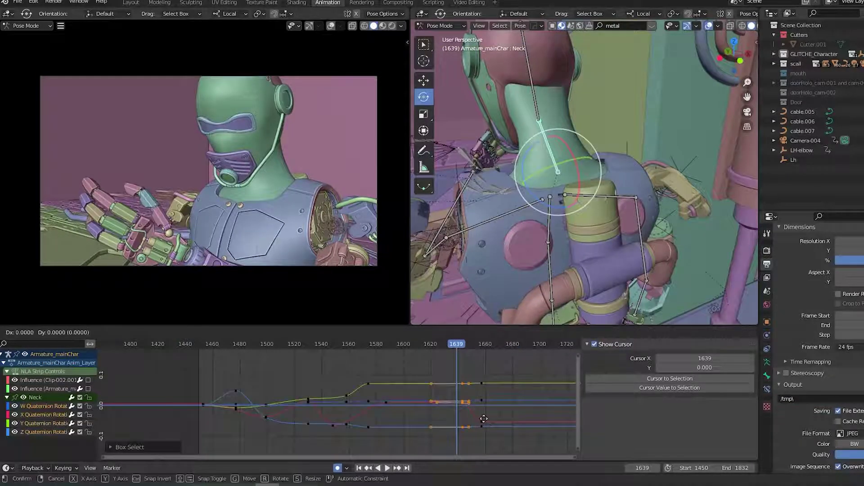
pyautogui.press('x')
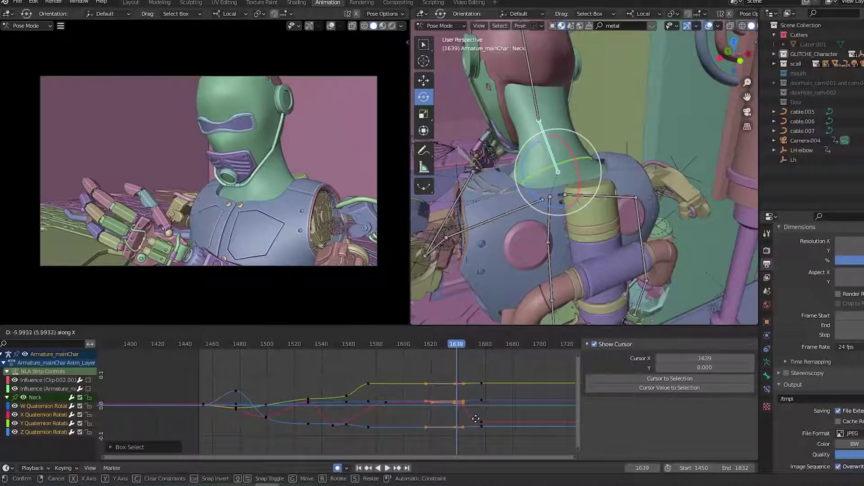
pyautogui.click(476, 419)
# Replay the adjusted neck motion from frame 1631 and save the file.
pyautogui.click(446, 345)
pyautogui.press('space')
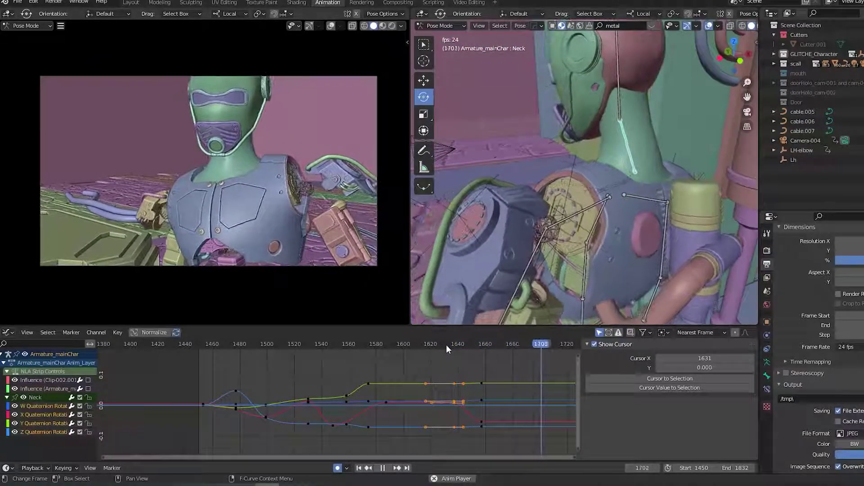
pyautogui.press('space')
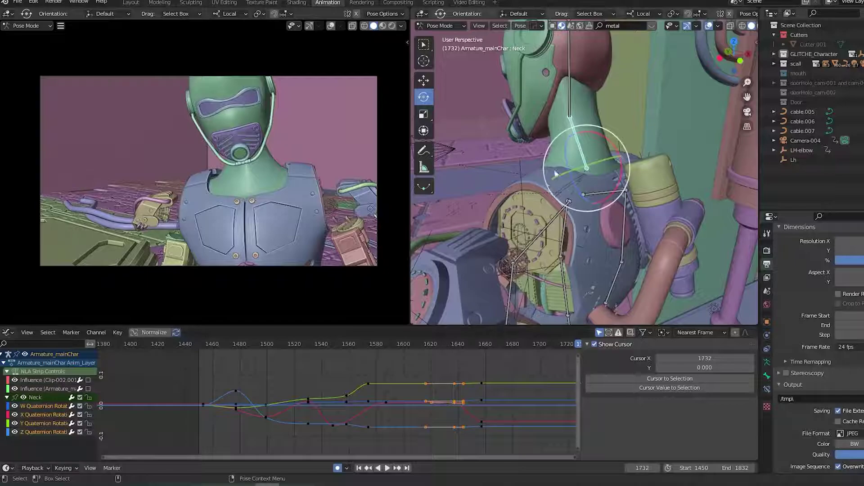
pyautogui.moveTo(540, 387); pyautogui.dragTo(421, 385, button='middle')
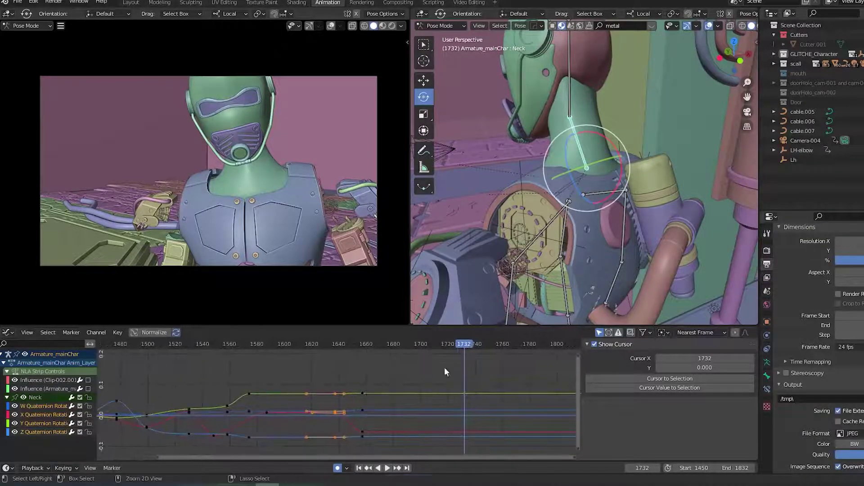
pyautogui.hotkey('ctrl', 's')
# Play back the animation from frame 1711 and again from frame 1646 to check the neck motion.
pyautogui.click(437, 347)
pyautogui.press('space')
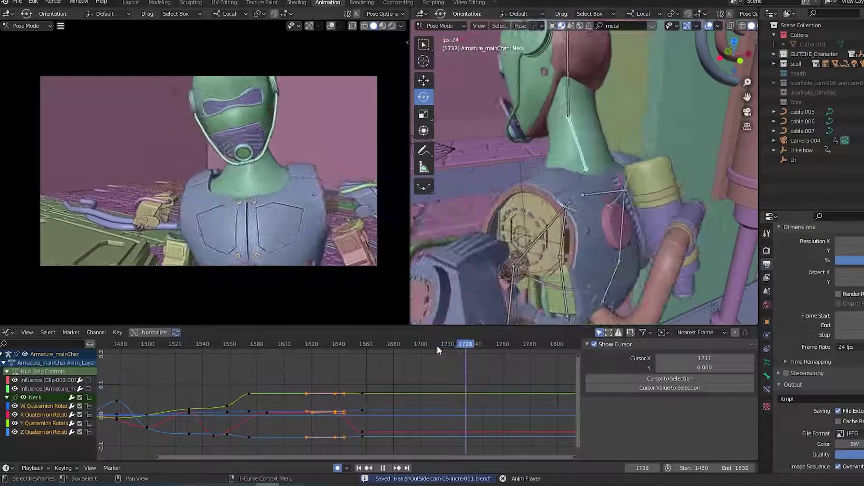
pyautogui.click(347, 345)
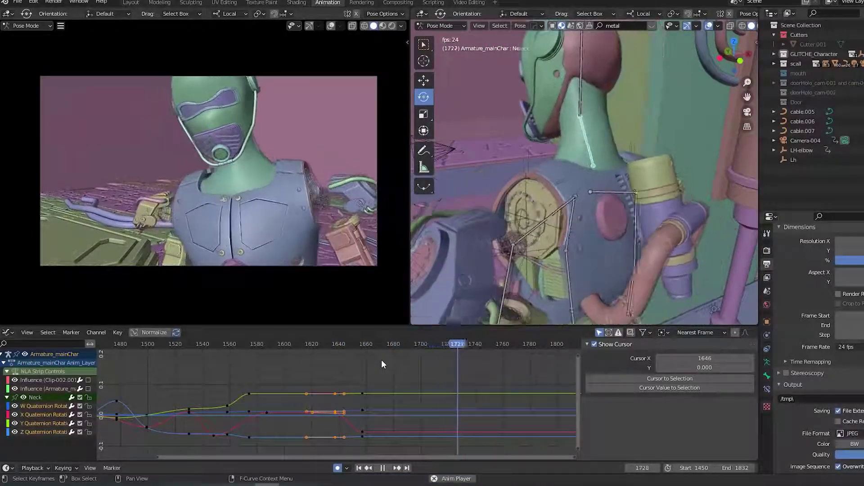
pyautogui.press('space')
# Insert a Rotation keyframe for the Neck bone at frame 1727 and one for the Head bone at frame 1725.
pyautogui.moveTo(452, 347)
pyautogui.mouseDown()
pyautogui.moveTo(425, 350)
pyautogui.moveTo(472, 353)
pyautogui.moveTo(459, 355)
pyautogui.mouseUp()
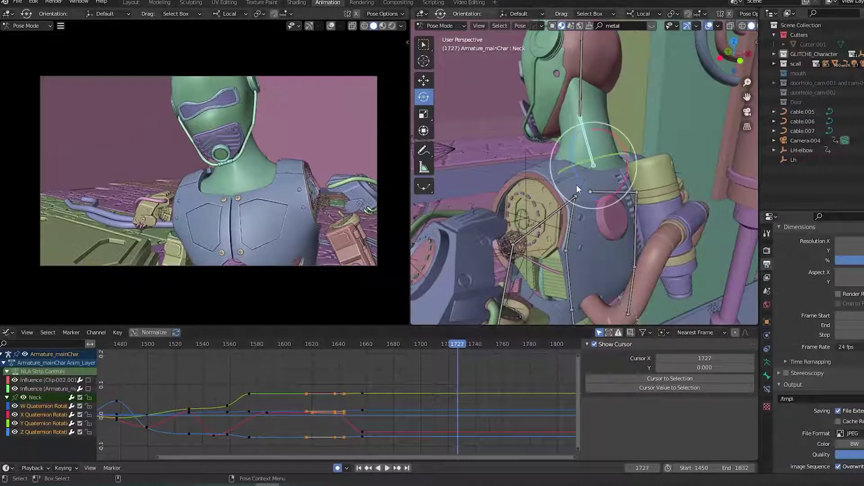
pyautogui.press('i')
pyautogui.click(653, 150)
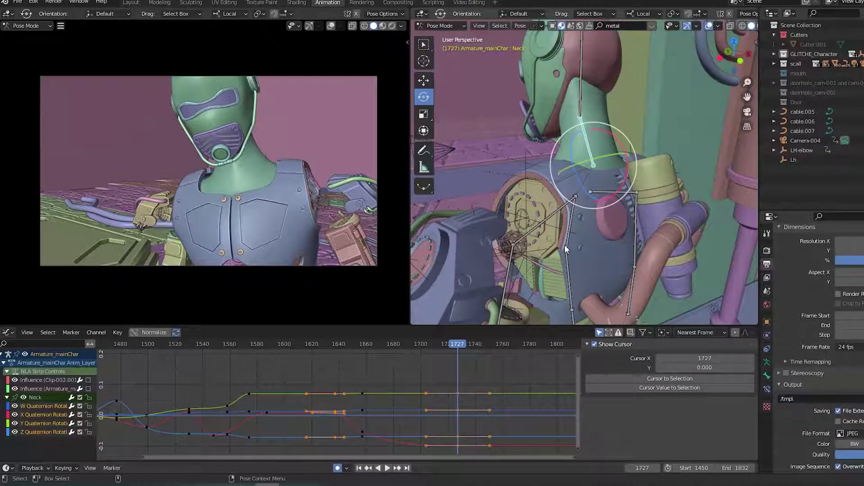
pyautogui.press('Left')
pyautogui.press('Left')
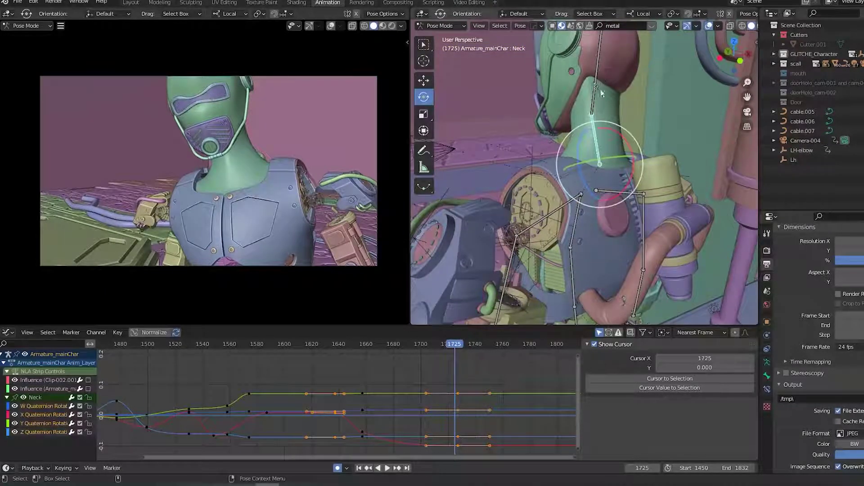
pyautogui.click(598, 90)
pyautogui.press('i')
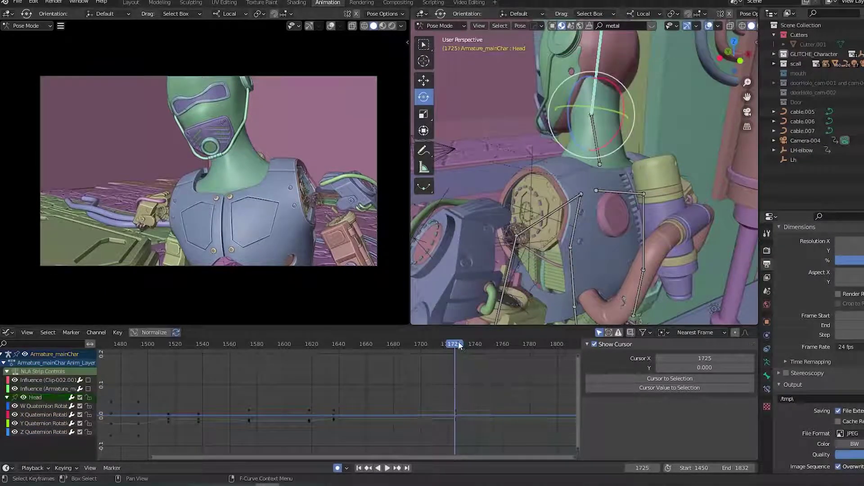
# At frame 1734, turn the Head bone slightly about its local Y axis, judging it from the front.
pyautogui.moveTo(457, 344); pyautogui.dragTo(467, 346)
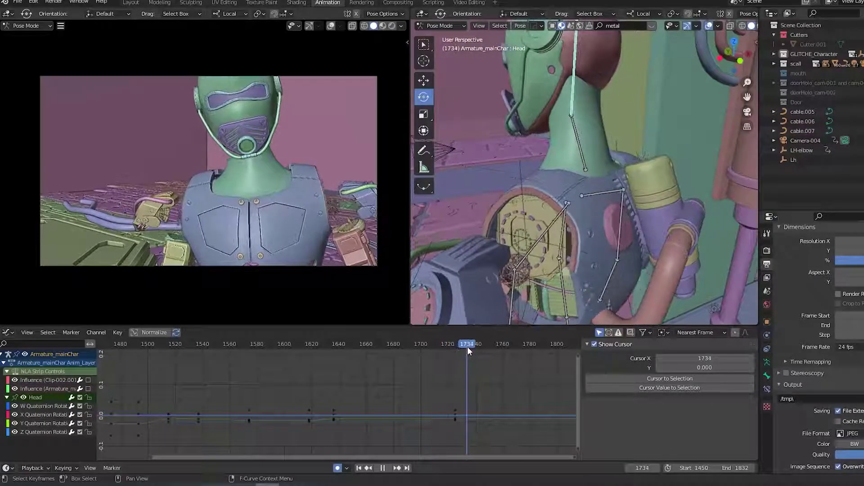
pyautogui.moveTo(589, 253); pyautogui.dragTo(705, 254, button='middle')
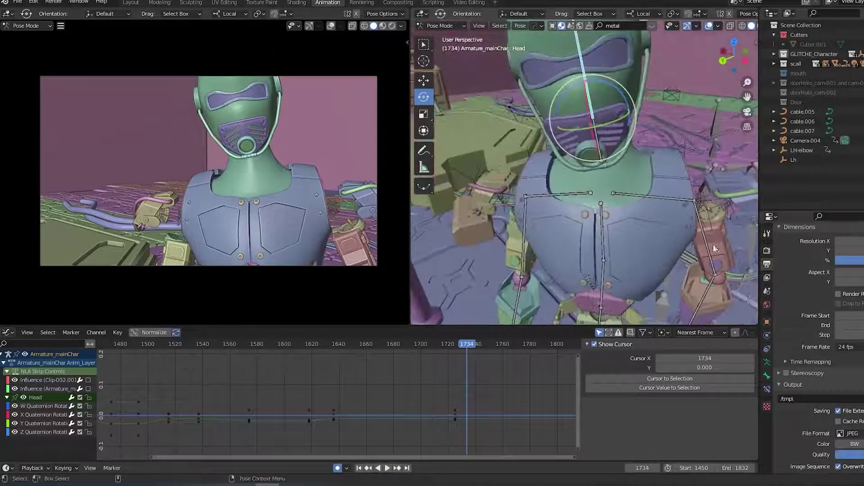
pyautogui.press('r')
pyautogui.press('y')
pyautogui.press('y')
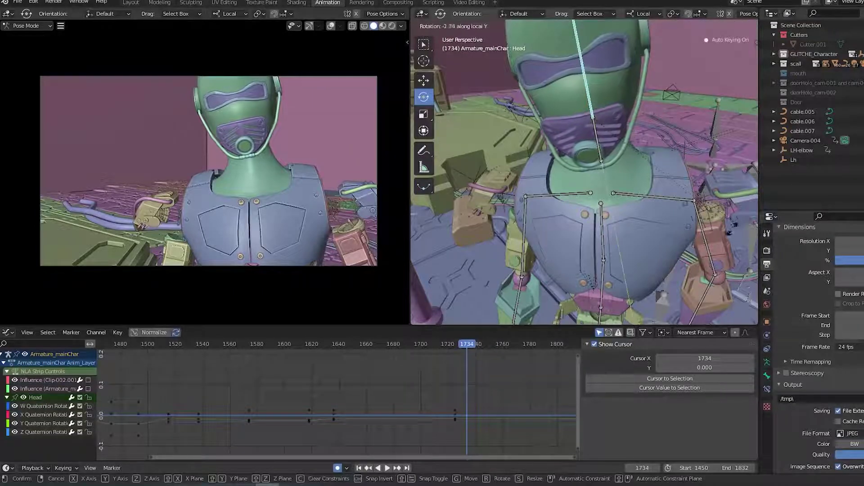
pyautogui.click(714, 243)
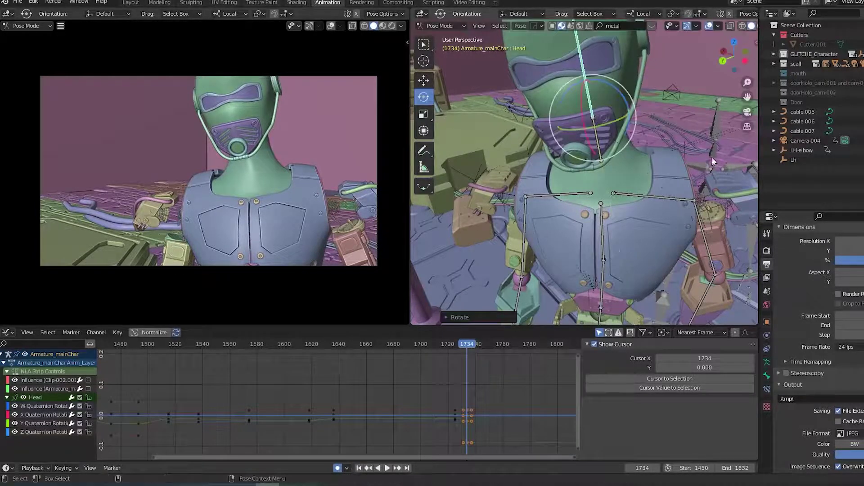
# Rotate the Head bone about its local Z axis by about -6.8 degrees at frame 1734.
pyautogui.press('r')
pyautogui.press('z')
pyautogui.press('z')
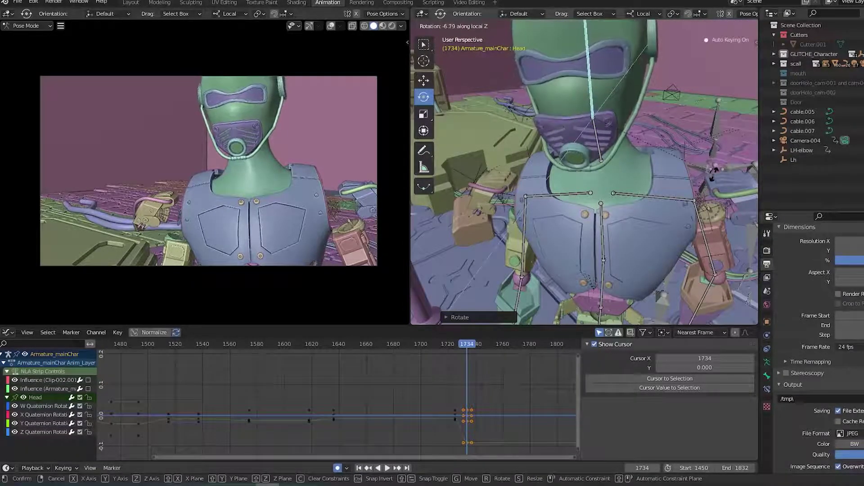
pyautogui.click(712, 173)
# Select the Neck bone and rotate it about its local Y axis by about -5 degrees at frame 1737.
pyautogui.click(599, 151)
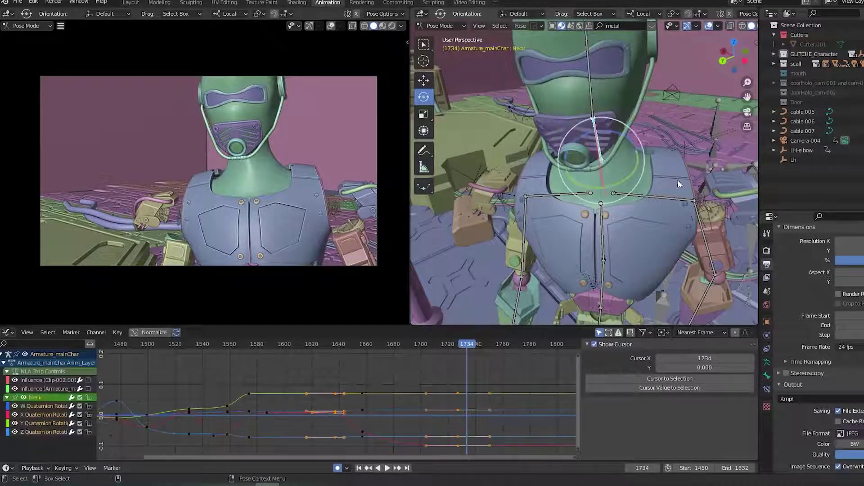
pyautogui.click(471, 345)
pyautogui.press('r')
pyautogui.press('y')
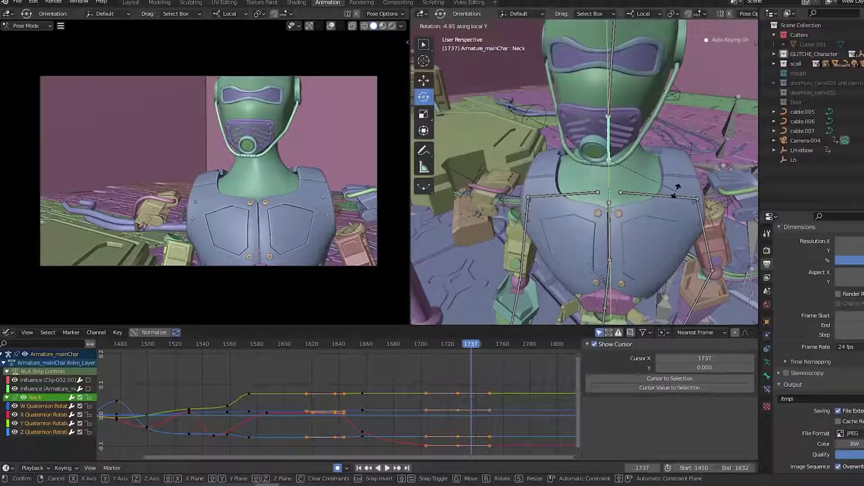
pyautogui.click(678, 187)
# From a side view, rotate the Neck bone about its local X axis by about 5.8 degrees at frame 1737.
pyautogui.press('KP_Decimal')
pyautogui.moveTo(615, 218); pyautogui.dragTo(527, 225, button='middle')
pyautogui.press('r')
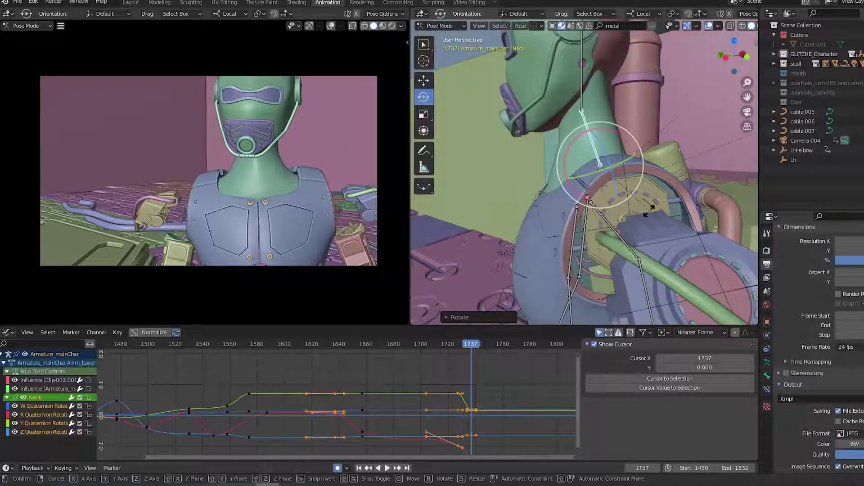
pyautogui.press('x')
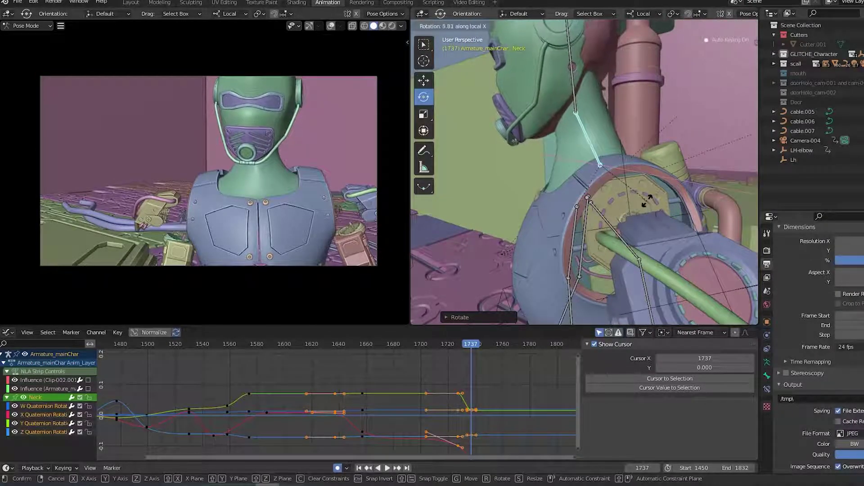
pyautogui.click(648, 201)
# Select the Head bone, go back to frame 1734 and rotate it slightly about its local X axis.
pyautogui.click(572, 94)
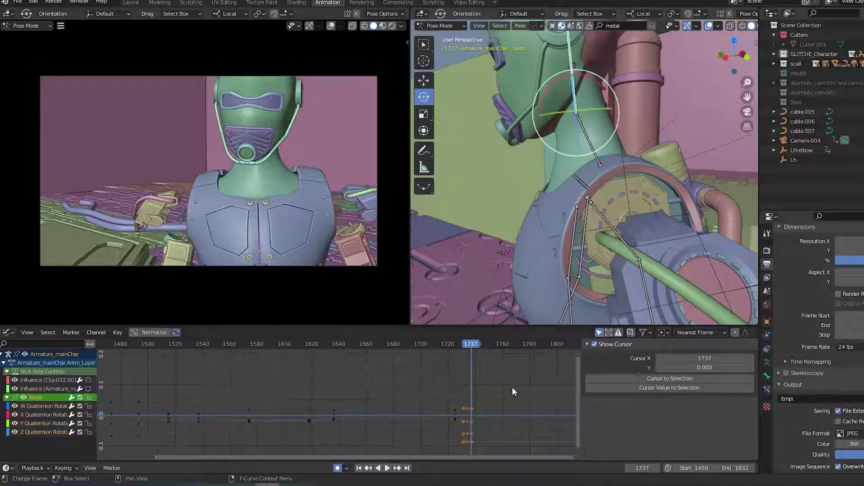
pyautogui.press('Left')
pyautogui.press('Left')
pyautogui.press('Left')
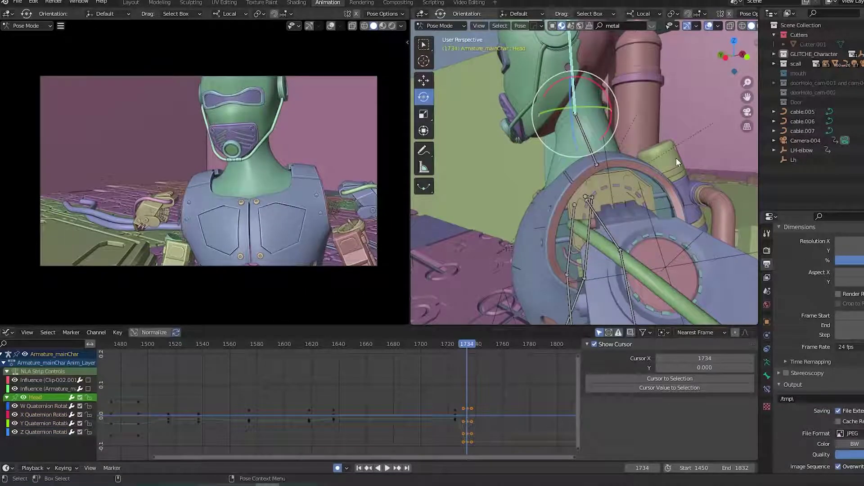
pyautogui.press('r')
pyautogui.press('x')
pyautogui.click(675, 160)
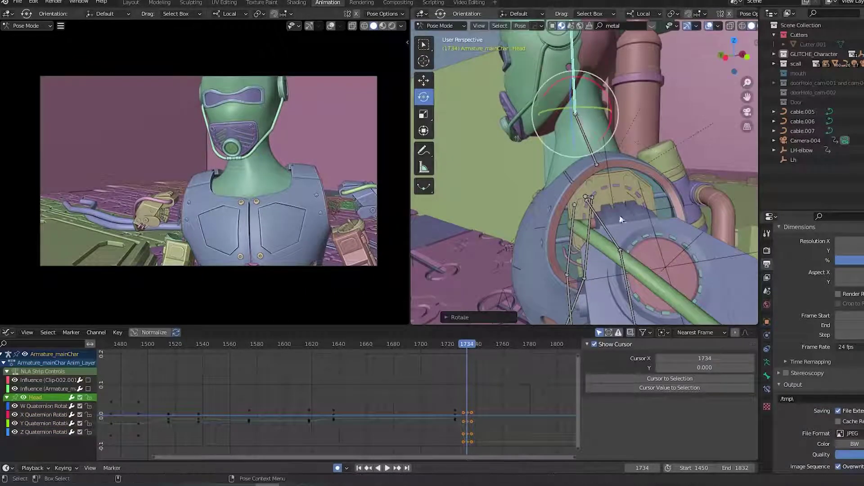
# Check the head turn from frame 1721 and move the Head bone's keyframes at frame 1725 about 6 frames earlier.
pyautogui.click(450, 341)
pyautogui.press('space')
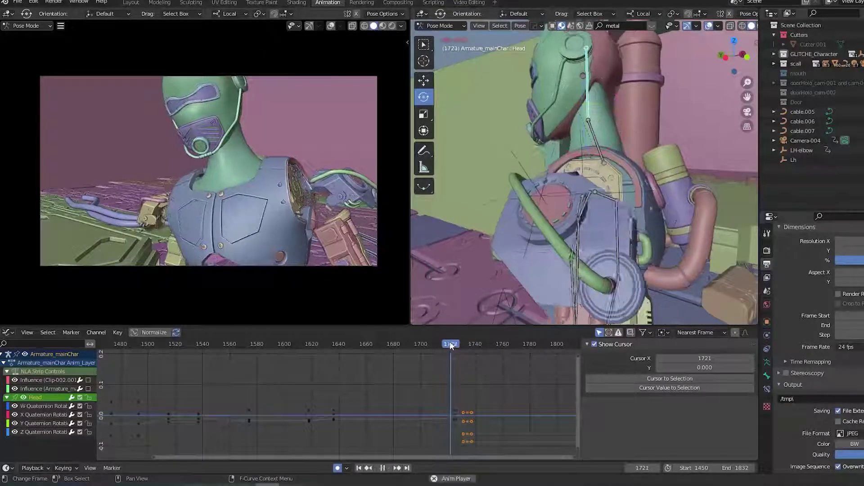
pyautogui.click(452, 398)
pyautogui.moveTo(452, 398); pyautogui.dragTo(460, 371, button='middle')
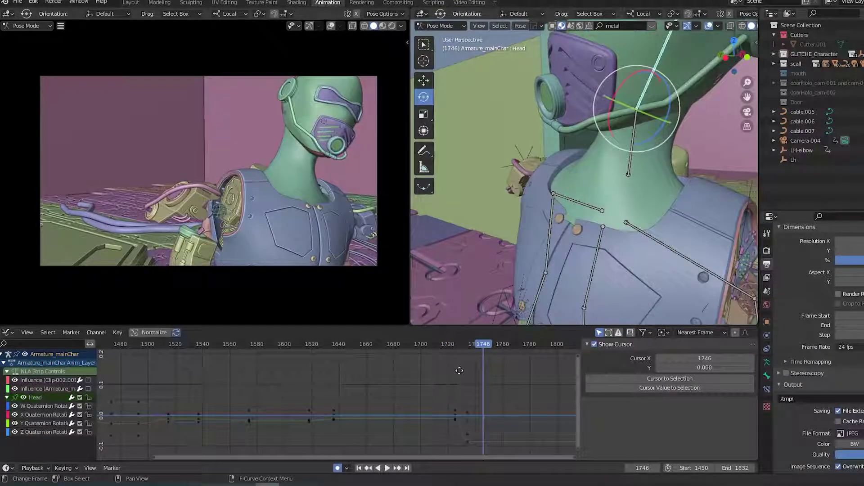
pyautogui.scroll(1, 463, 367)
pyautogui.moveTo(452, 367); pyautogui.dragTo(482, 400)
pyautogui.press('g')
pyautogui.click(531, 403)
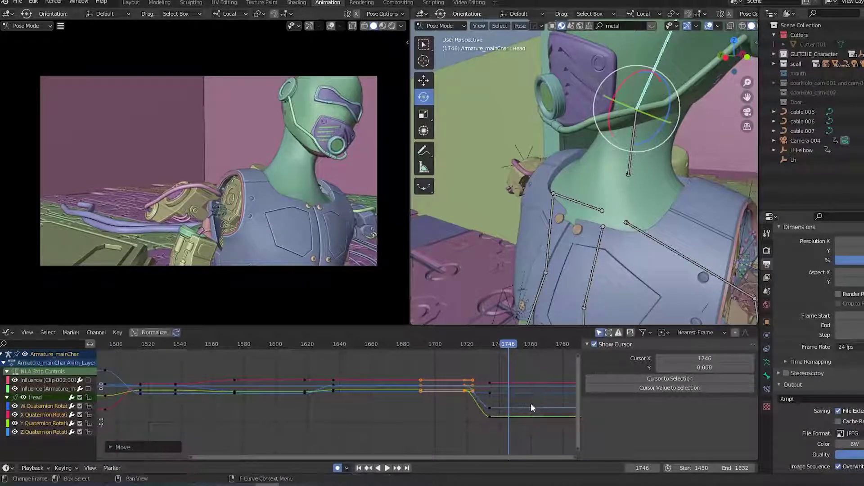
# Replay the retimed head turn from frame 1710 and save the file.
pyautogui.click(452, 345)
pyautogui.press('space')
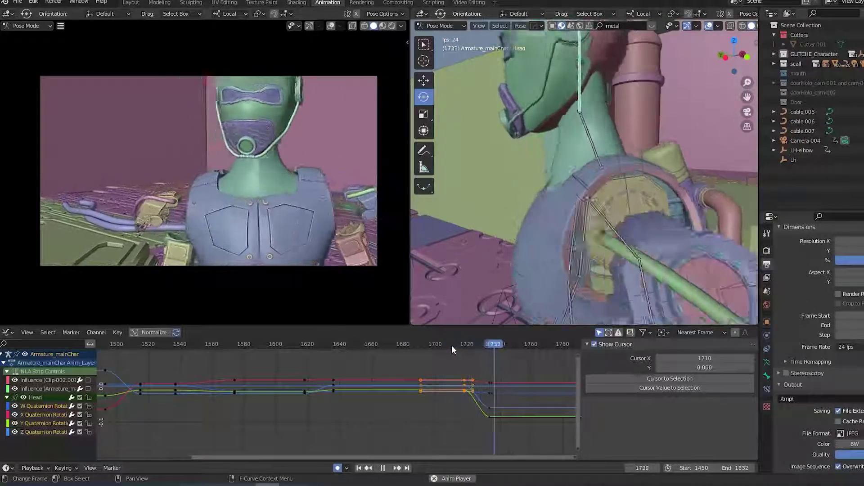
pyautogui.press('space')
pyautogui.moveTo(549, 289); pyautogui.dragTo(573, 240, button='middle')
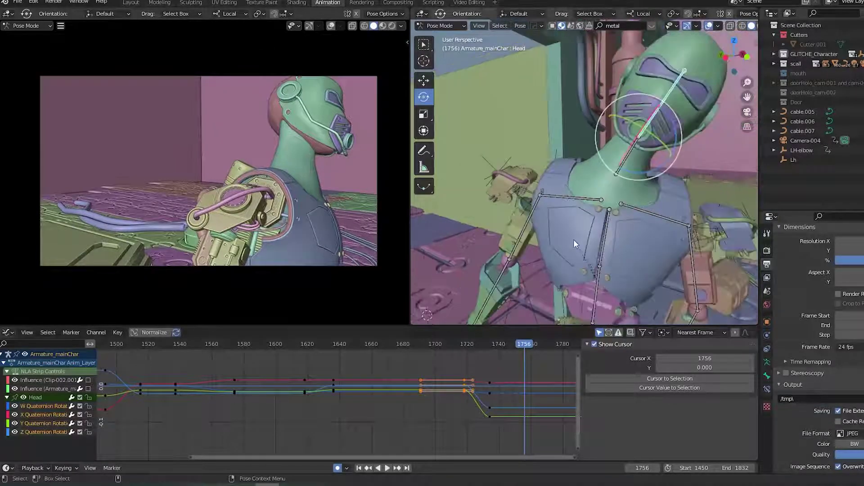
pyautogui.hotkey('ctrl', 's')
# Select the Hips bone, fit its channels in the curve graph and collapse the NLA Strip Controls group.
pyautogui.moveTo(626, 302); pyautogui.dragTo(582, 221, button='middle')
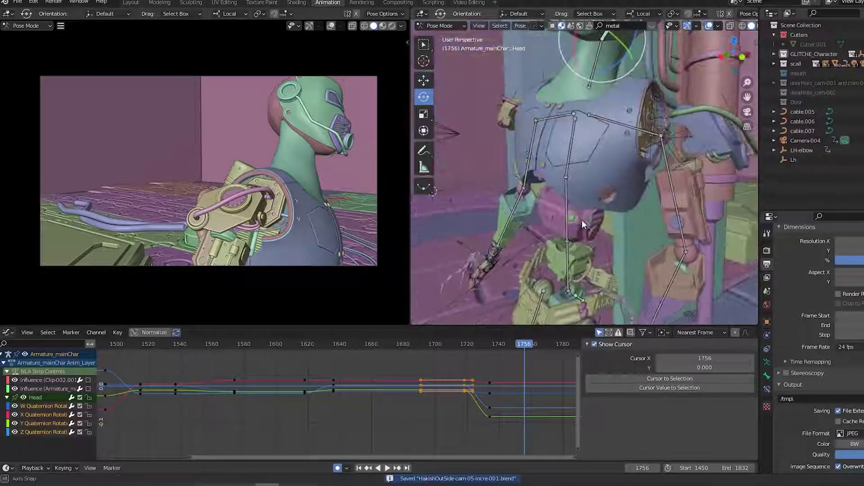
pyautogui.click(566, 272)
pyautogui.moveTo(566, 272); pyautogui.dragTo(581, 215, button='middle')
pyautogui.click(581, 216)
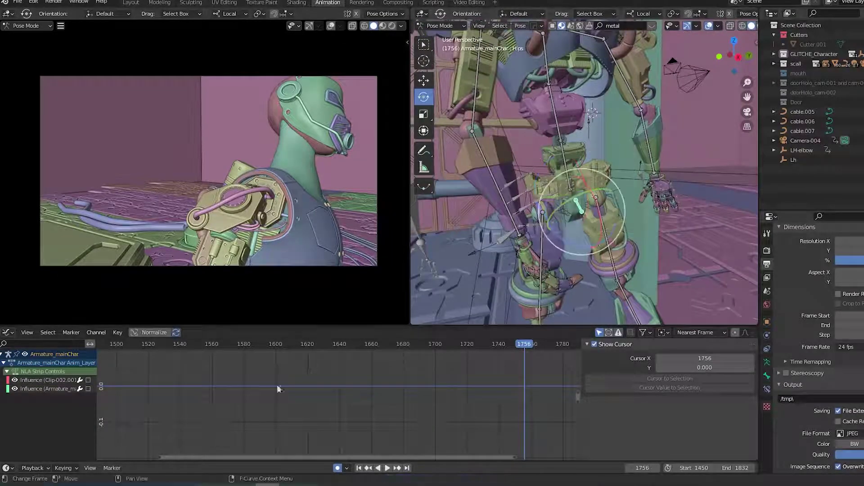
pyautogui.press('Home')
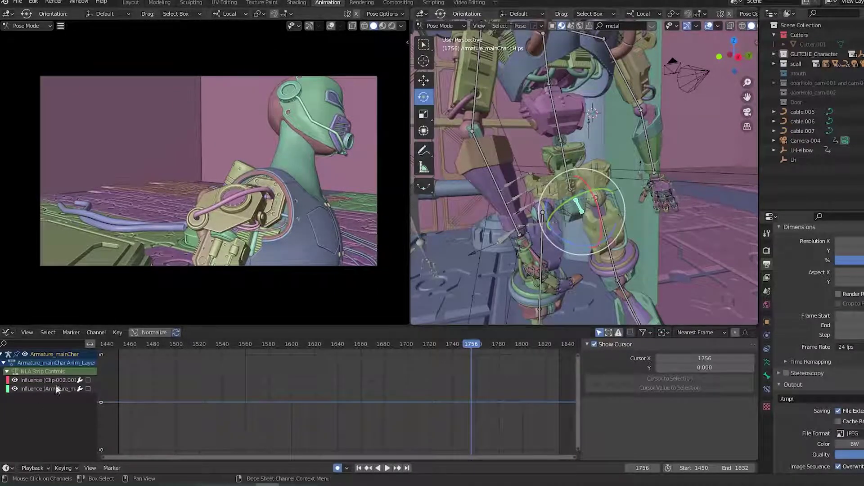
pyautogui.moveTo(662, 293); pyautogui.dragTo(642, 166, button='middle')
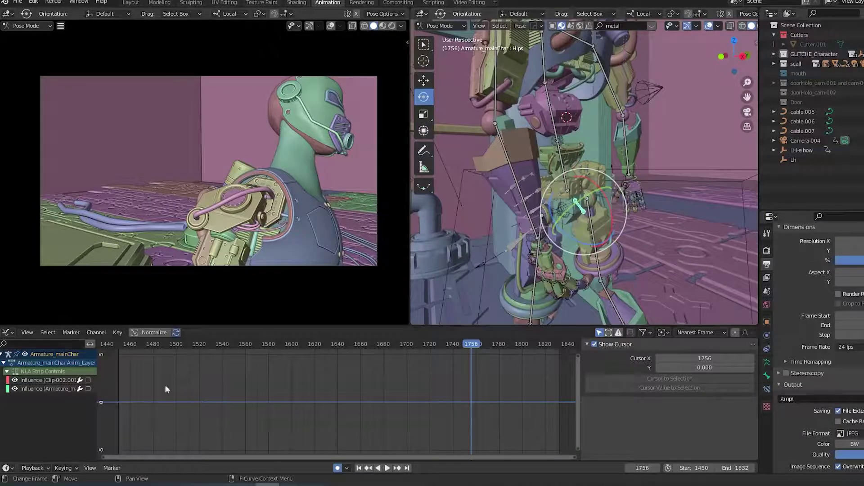
pyautogui.click(6, 372)
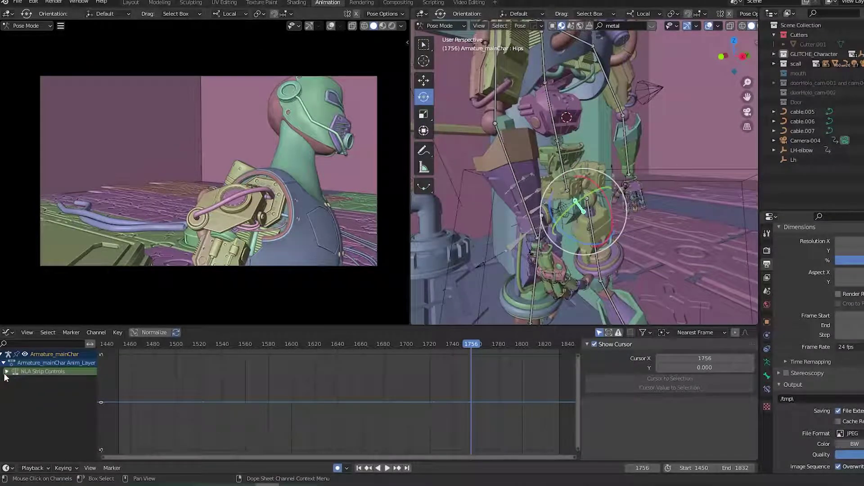
# Make Armature_mainChar Base_Layer the active animation layer.
pyautogui.scroll(-4, 463, 384)
pyautogui.press('n')
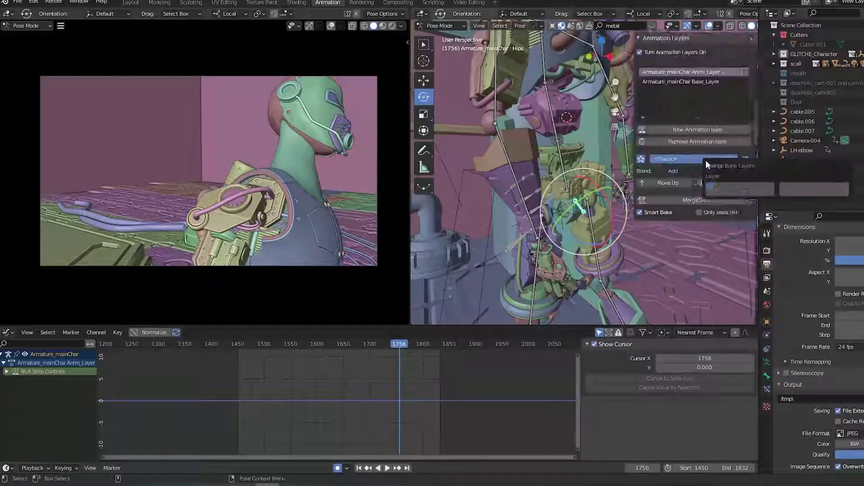
pyautogui.click(688, 81)
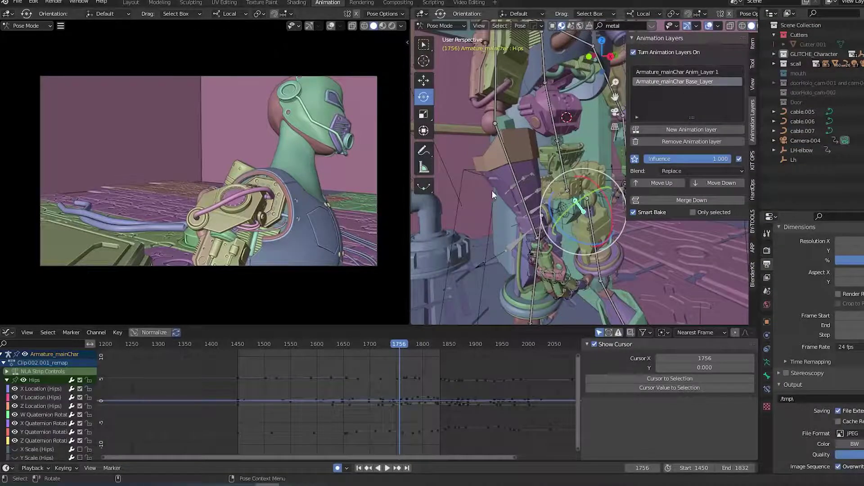
pyautogui.press('n')
pyautogui.moveTo(684, 237); pyautogui.dragTo(699, 235, button='middle')
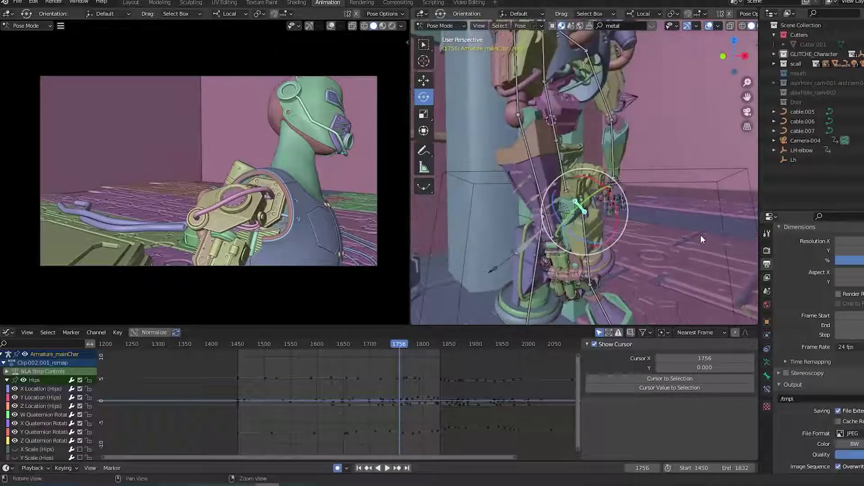
# Save the file and set the transform orientation to Global.
pyautogui.hotkey('ctrl', 's')
pyautogui.click(646, 14)
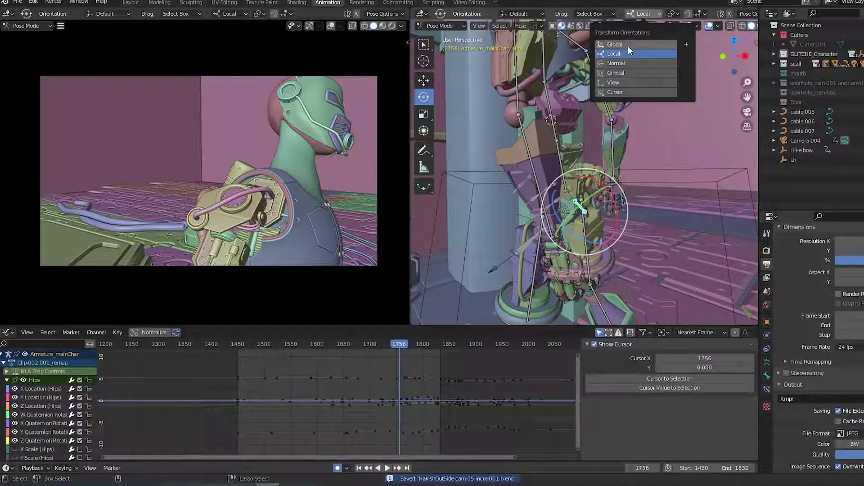
pyautogui.click(629, 44)
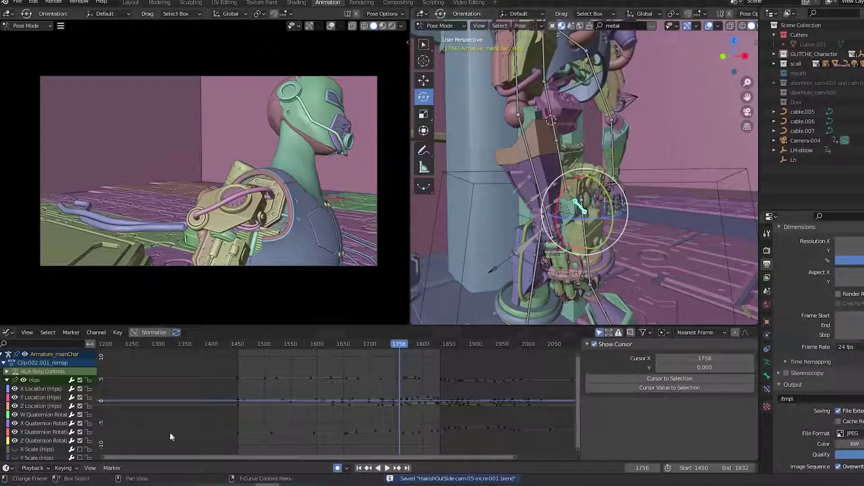
# Fit the Hips' Z Quaternion Rotation curve in the graph and hide the X/Y Location and W/X/Y Quaternion Rotation curves.
pyautogui.scroll(-2, 45, 438)
pyautogui.click(50, 421)
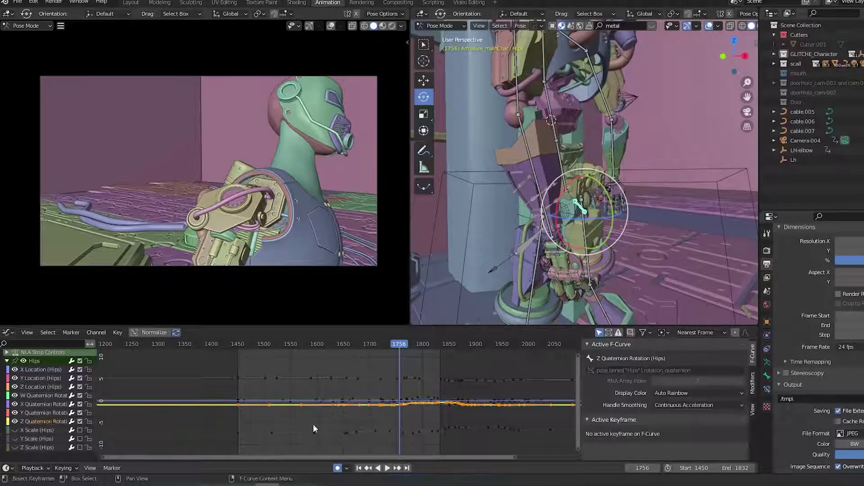
pyautogui.press('KP_Decimal')
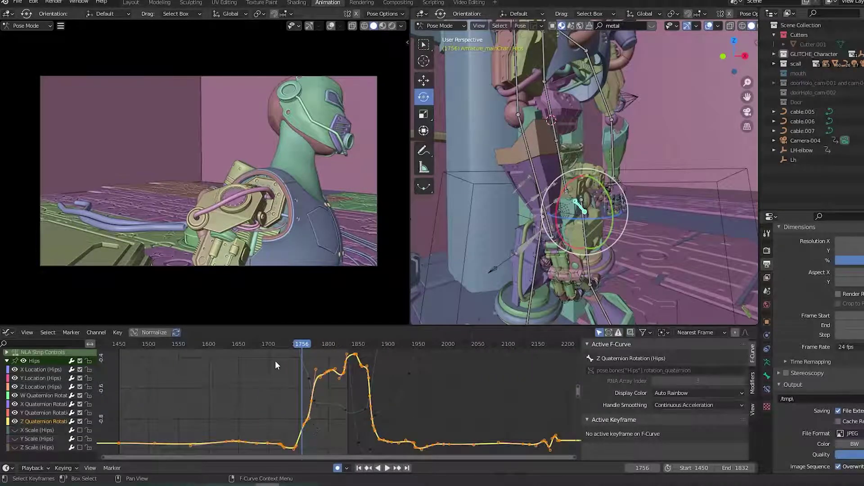
pyautogui.moveTo(15, 413); pyautogui.dragTo(17, 371)
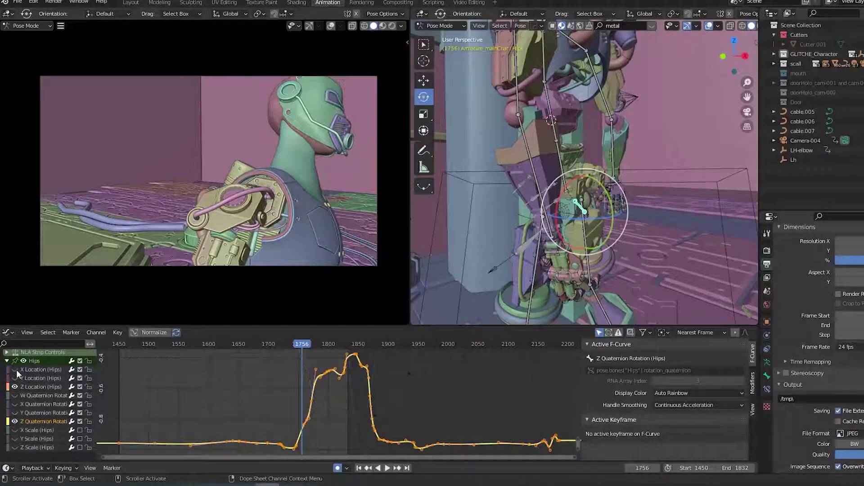
# Play back the hip turn from just before the steep rise in the Z Quaternion Rotation curve.
pyautogui.scroll(-3, 255, 396)
pyautogui.moveTo(289, 342); pyautogui.dragTo(307, 353)
pyautogui.press('space')
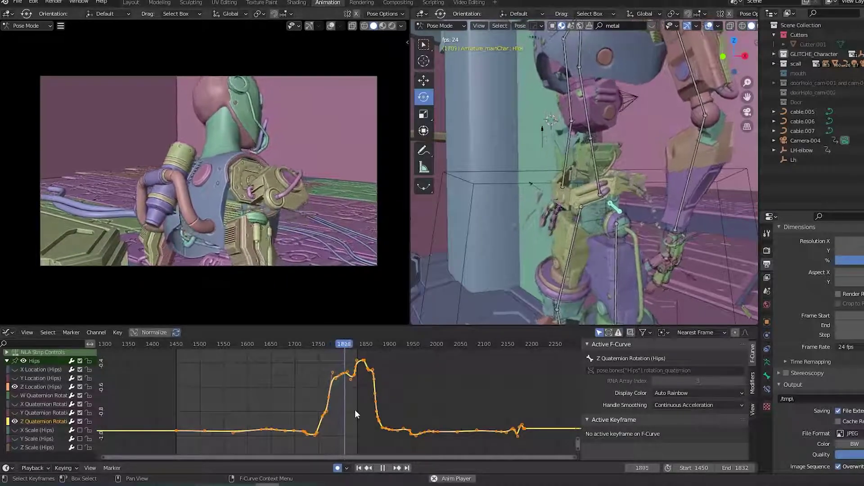
pyautogui.press('space')
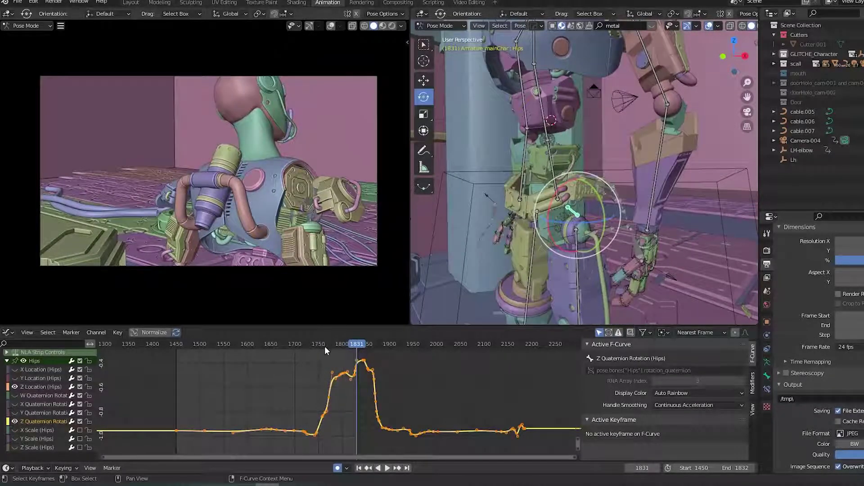
pyautogui.moveTo(325, 346); pyautogui.dragTo(314, 350)
pyautogui.press('space')
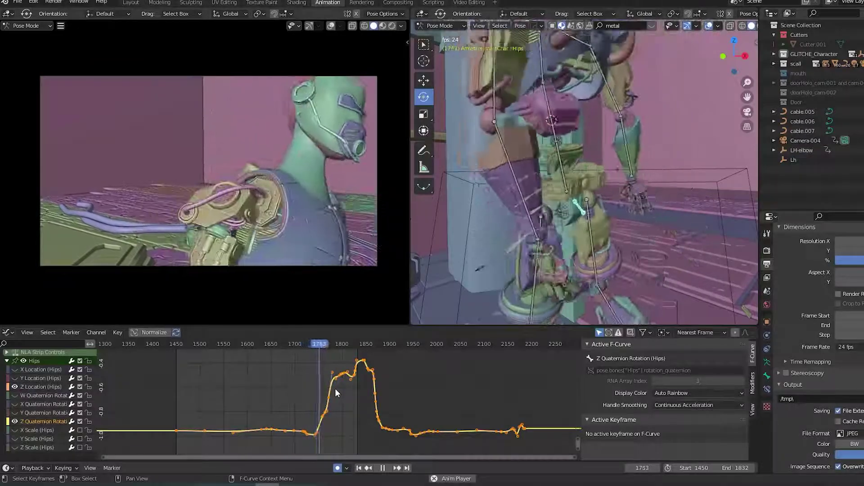
pyautogui.press('space')
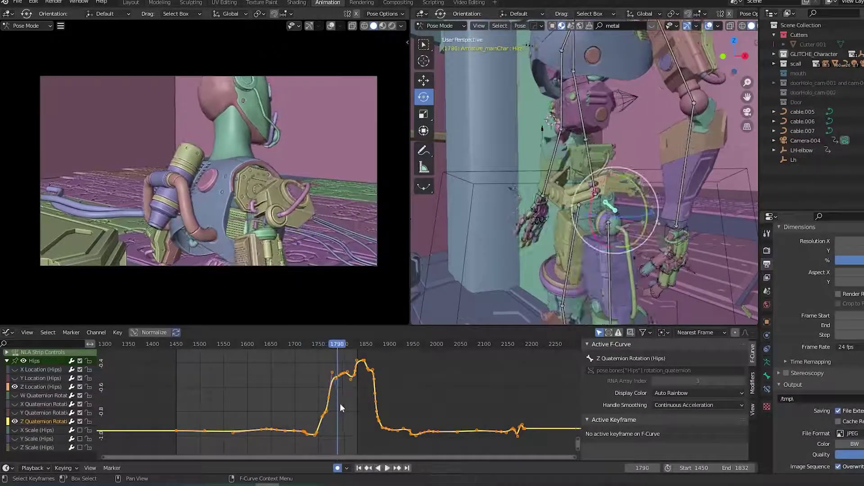
# Delete the Z Quaternion Rotation keyframes along the falling slope and the flat stretch behind it, roughly frames 1870 to 2000.
pyautogui.click(340, 403)
pyautogui.scroll(-1, 354, 416)
pyautogui.moveTo(444, 436); pyautogui.dragTo(361, 394)
pyautogui.moveTo(458, 445); pyautogui.dragTo(369, 392)
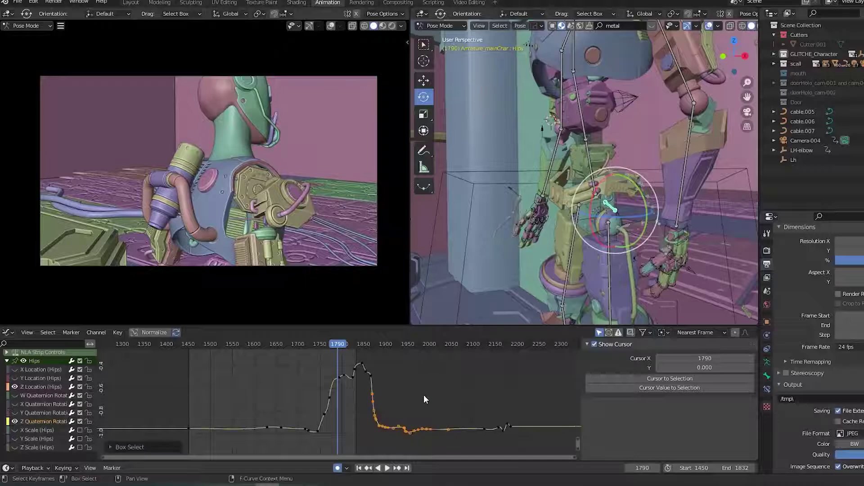
pyautogui.click(433, 437)
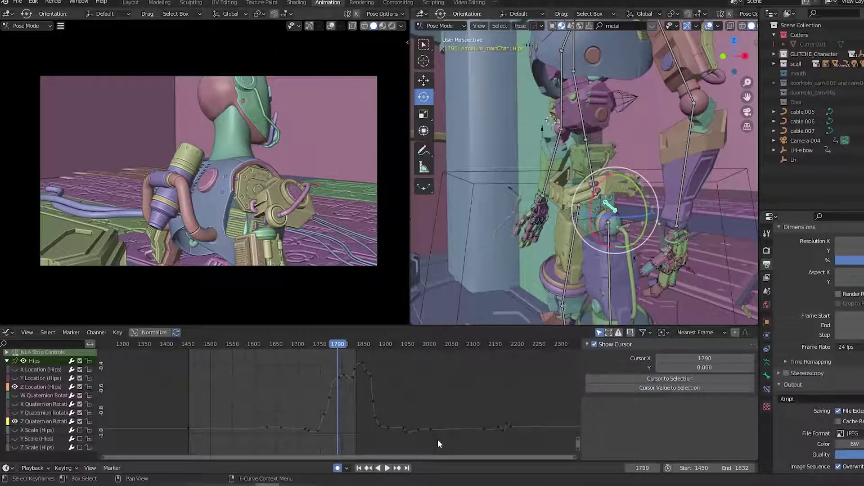
pyautogui.moveTo(439, 440); pyautogui.dragTo(359, 399)
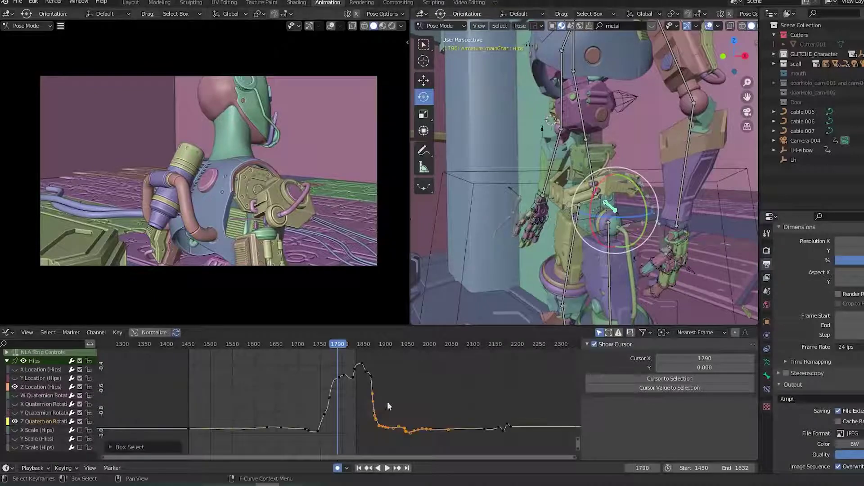
pyautogui.press('x')
pyautogui.click(426, 412)
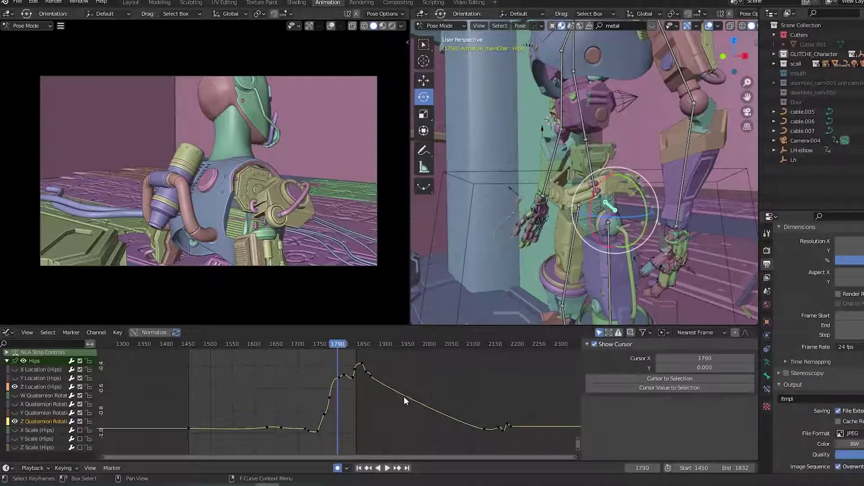
# Delete the remaining Z Quaternion Rotation keyframes at the curve's peak, around frames 1830 to 1865.
pyautogui.moveTo(394, 396); pyautogui.dragTo(352, 361)
pyautogui.press('x')
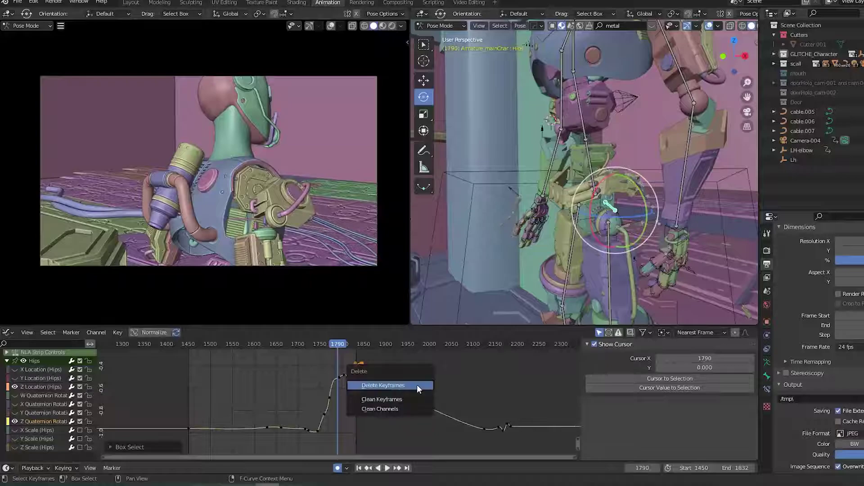
pyautogui.click(417, 384)
# Move the Z Quaternion Rotation keyframe at frame 1804 to frame 1861, extending the plateau.
pyautogui.click(344, 377)
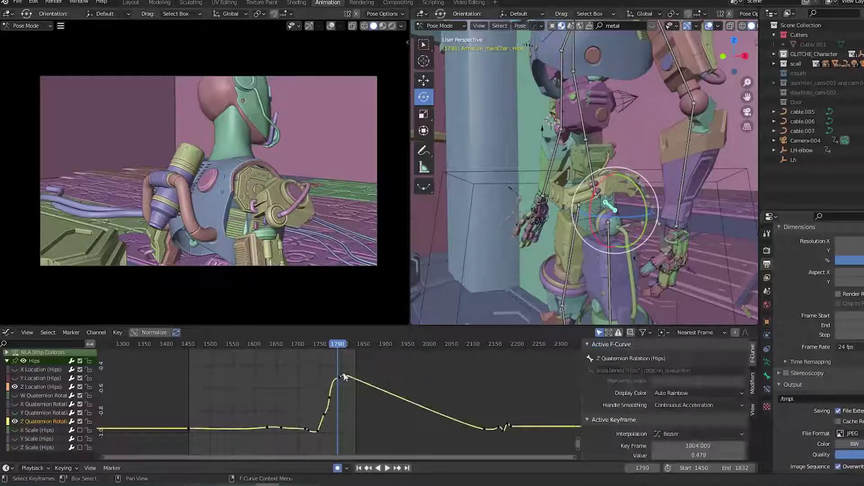
pyautogui.press('g')
pyautogui.click(454, 385)
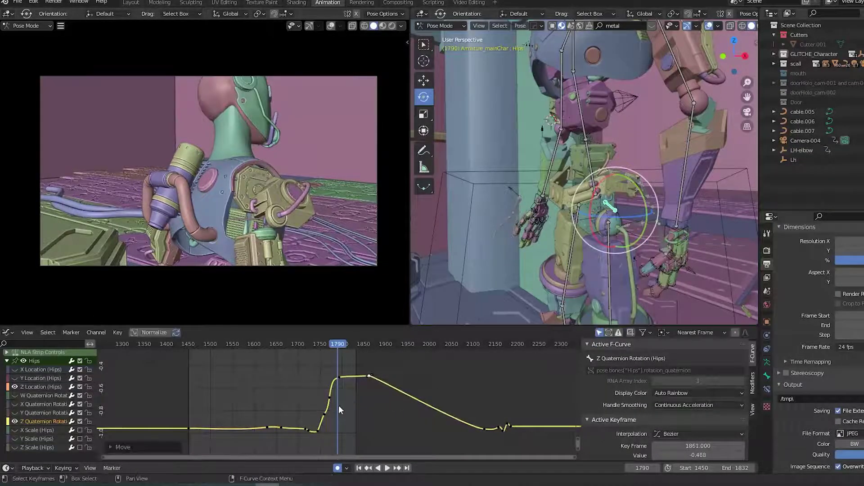
# Select the Z Quaternion Rotation keyframes on the rising slope and plateau and shift them about 23 frames later.
pyautogui.click(311, 369)
pyautogui.moveTo(311, 364); pyautogui.dragTo(396, 419)
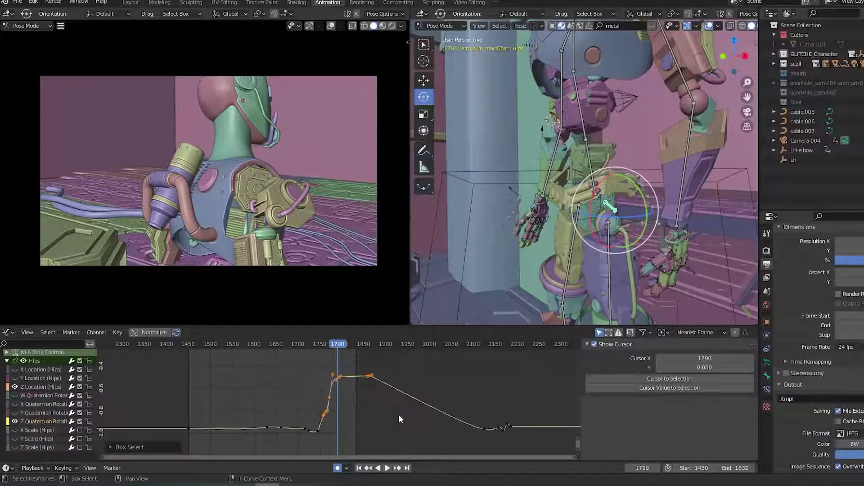
pyautogui.press('g')
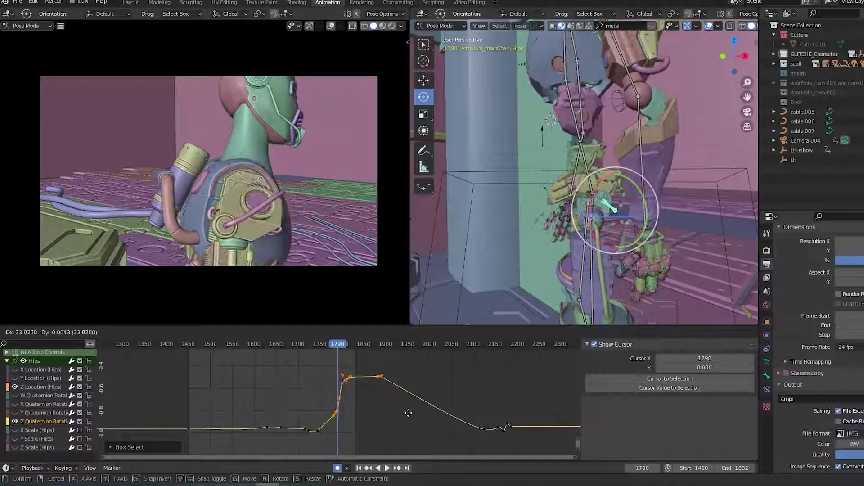
pyautogui.click(408, 413)
# Select the Z Quaternion Rotation keyframe at frame 1784, look closely at the start of the rise and replay the turn from frame 1700.
pyautogui.click(369, 418)
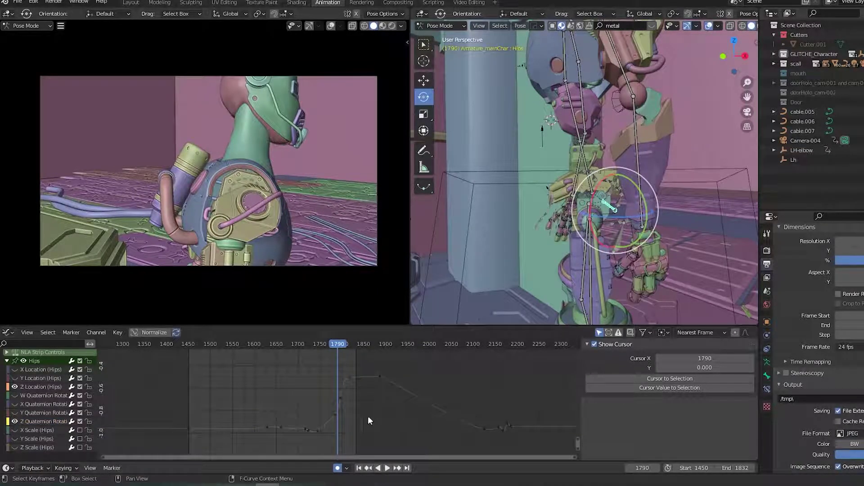
pyautogui.click(337, 413)
pyautogui.moveTo(311, 446); pyautogui.dragTo(318, 412, button='middle')
pyautogui.scroll(5, 399, 404)
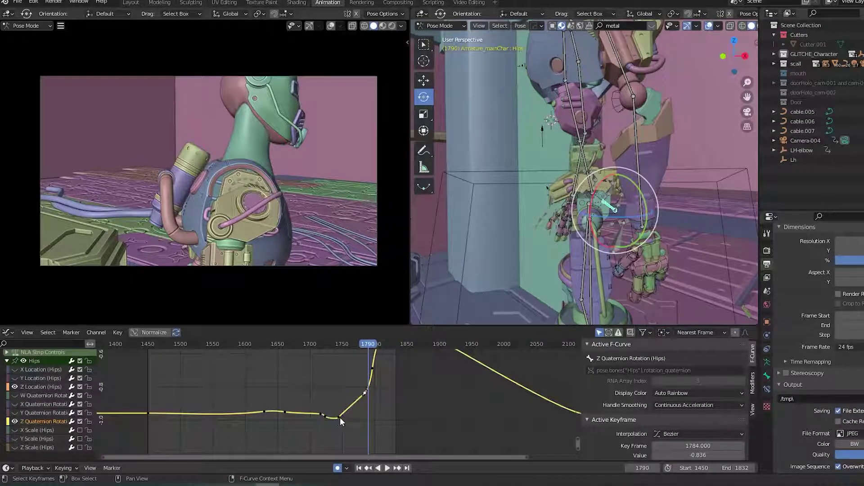
pyautogui.click(309, 344)
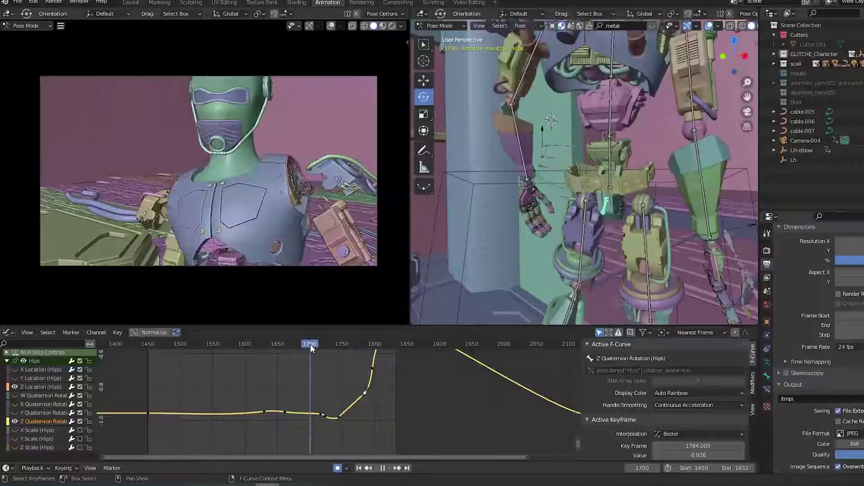
pyautogui.press('space')
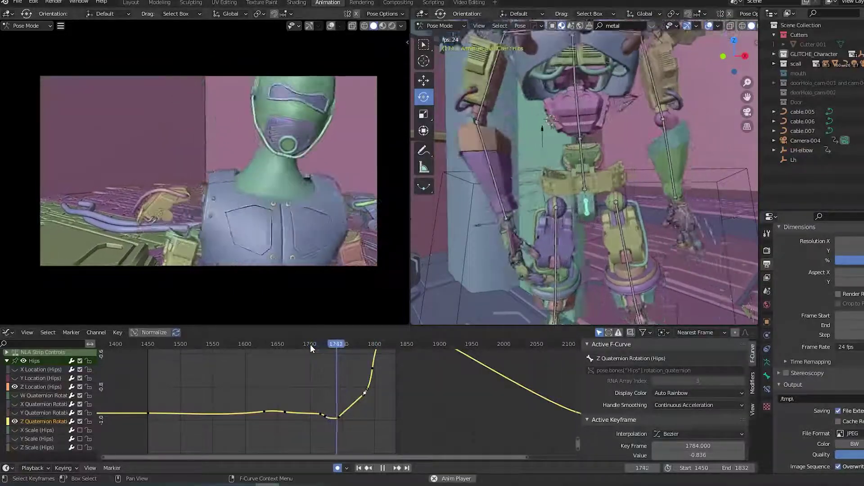
# Play the hips turn from about frame 1692 and scrub to frame 1726.
pyautogui.click(305, 345)
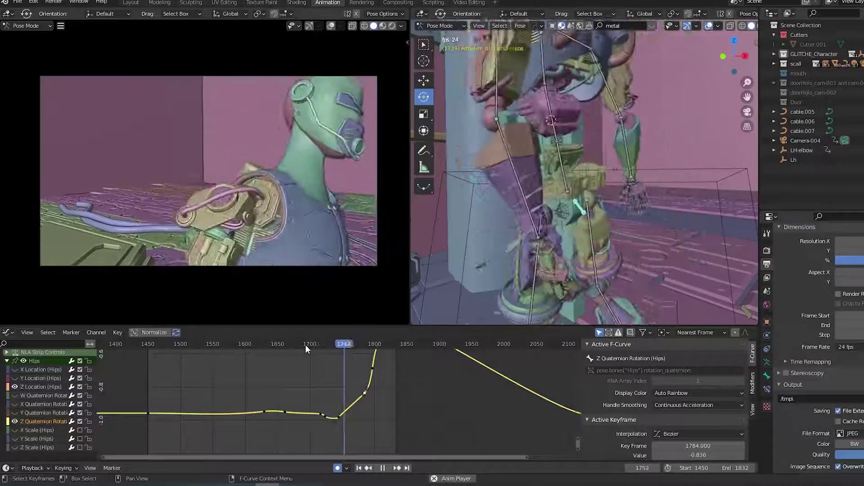
pyautogui.press('space')
pyautogui.moveTo(317, 345); pyautogui.dragTo(327, 345)
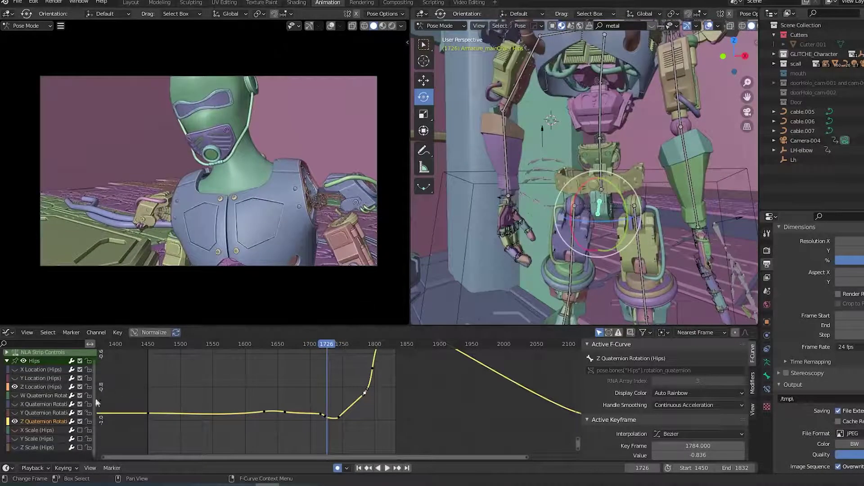
# Show the Hips' Y Quaternion Rotation curve instead of Z, frame it, and play the turn against it.
pyautogui.click(15, 422)
pyautogui.click(14, 413)
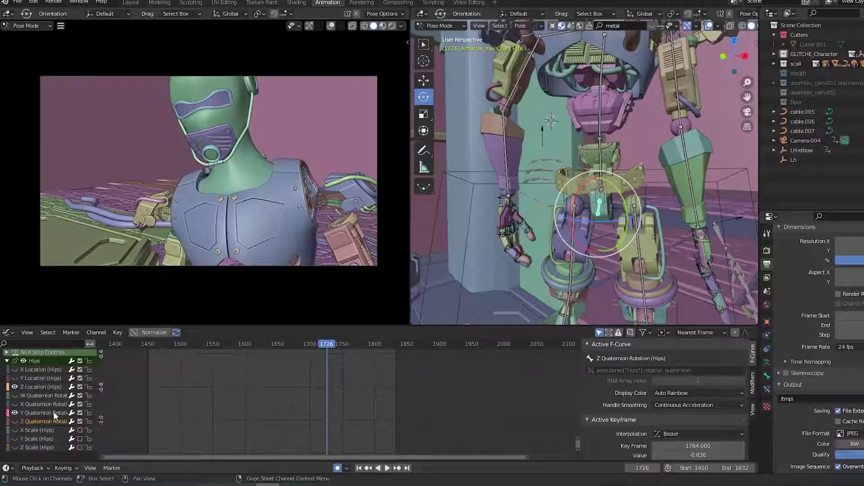
pyautogui.click(54, 413)
pyautogui.press('Home')
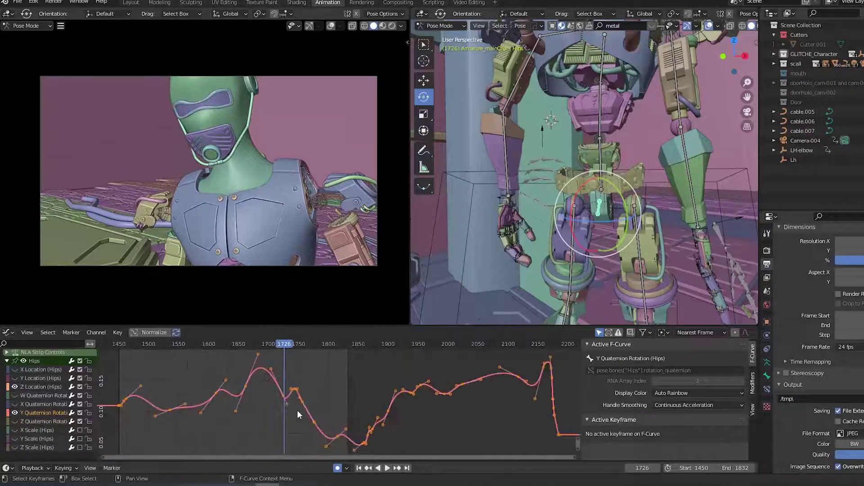
pyautogui.press('space')
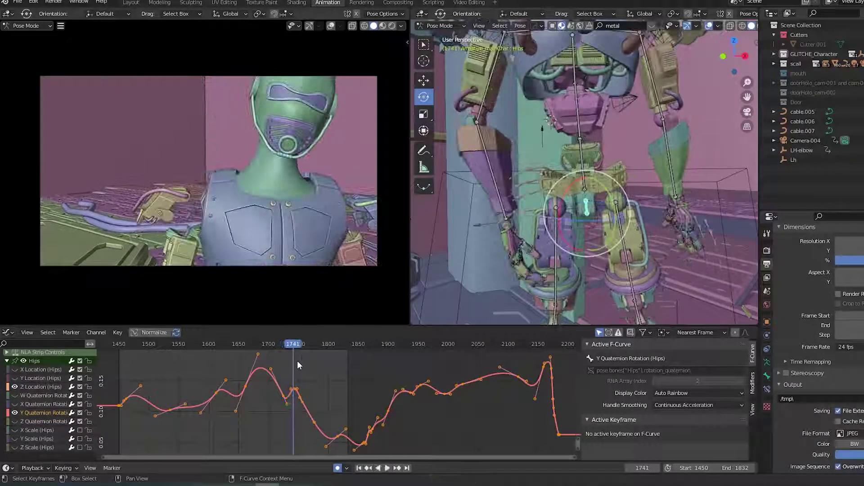
pyautogui.press('space')
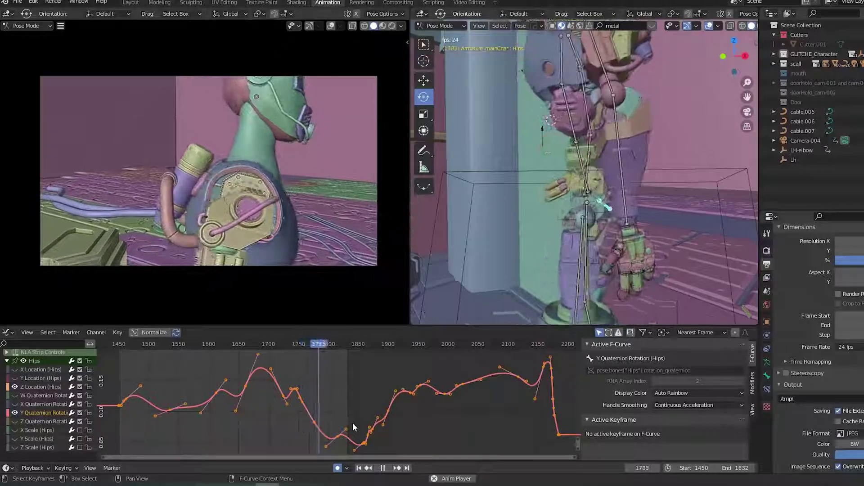
pyautogui.click(282, 344)
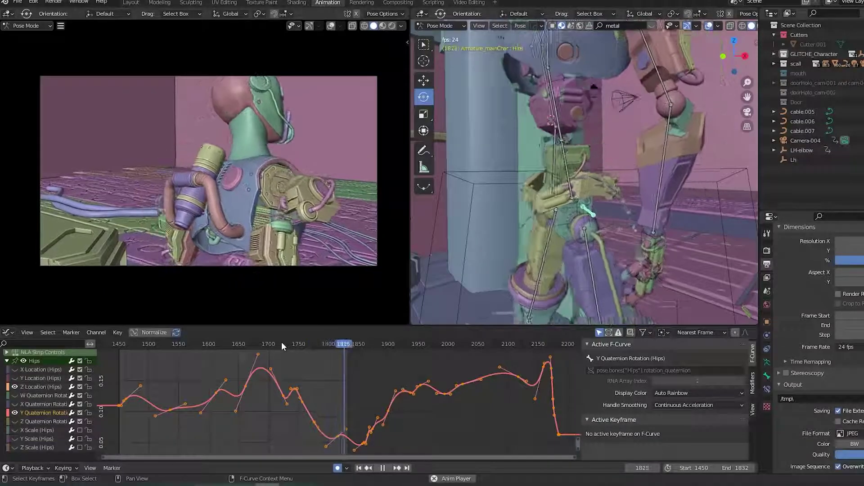
pyautogui.press('space')
# Show the Hips' X Quaternion Rotation curve instead of Y, frame it, and go to frame 1763.
pyautogui.click(15, 412)
pyautogui.click(34, 404)
pyautogui.press('Home')
pyautogui.press('Home')
pyautogui.click(314, 344)
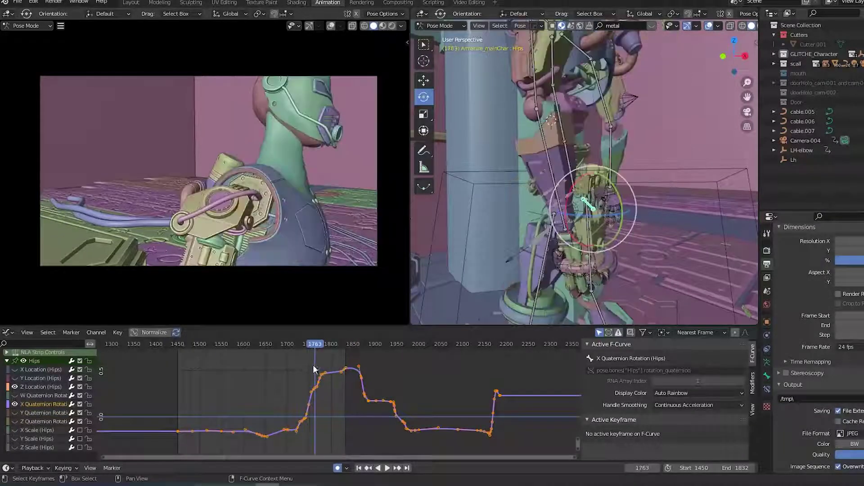
# Delete the X Quaternion Rotation keyframes after about frame 1920.
pyautogui.click(314, 368)
pyautogui.moveTo(520, 441); pyautogui.dragTo(384, 368)
pyautogui.press('x')
pyautogui.click(410, 376)
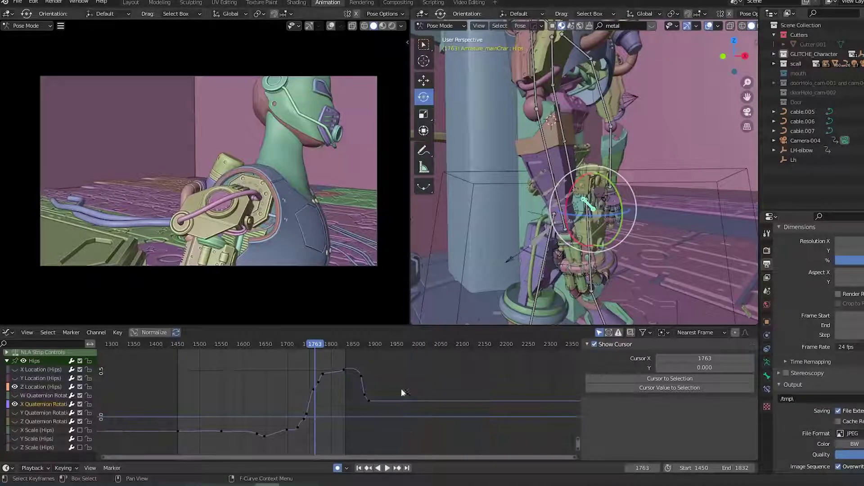
# Try to shift the X Quaternion Rotation keyframes from about frame 1763 onward about 14 frames forward in time.
pyautogui.moveTo(394, 418); pyautogui.dragTo(300, 357)
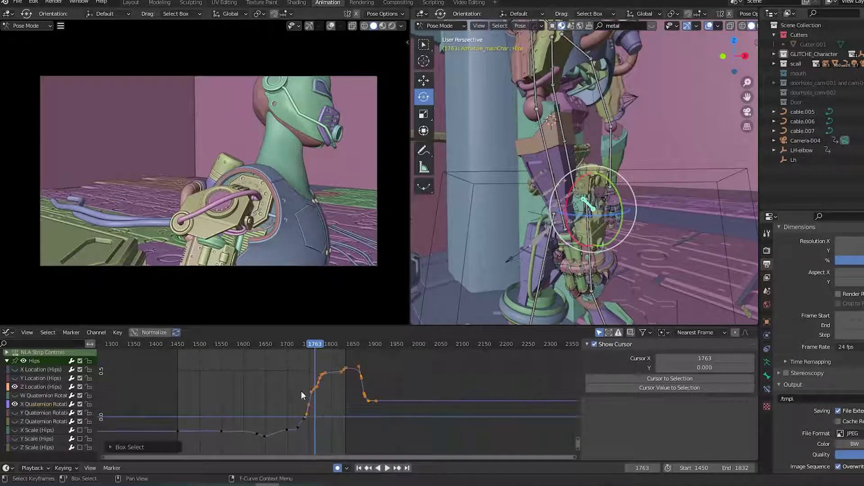
pyautogui.keyDown('shift'); pyautogui.click(307, 417); pyautogui.keyUp('shift')
pyautogui.moveTo(291, 358); pyautogui.dragTo(349, 387)
pyautogui.press('g')
pyautogui.press('x')
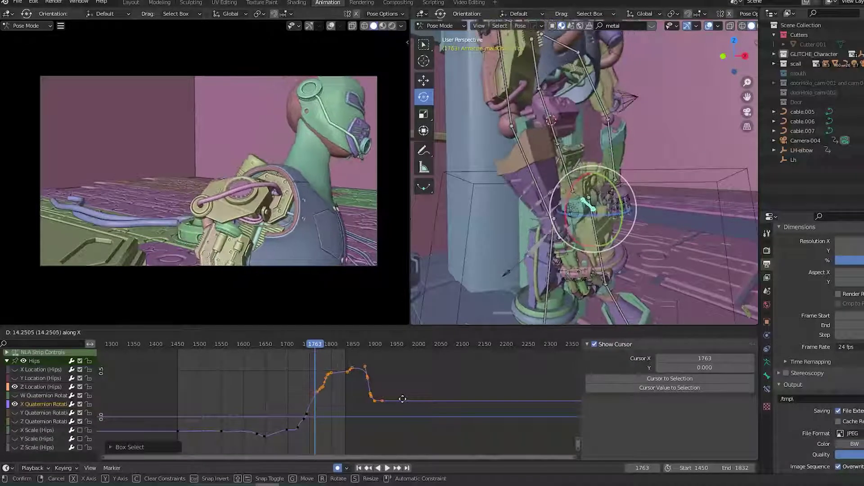
pyautogui.click(403, 399)
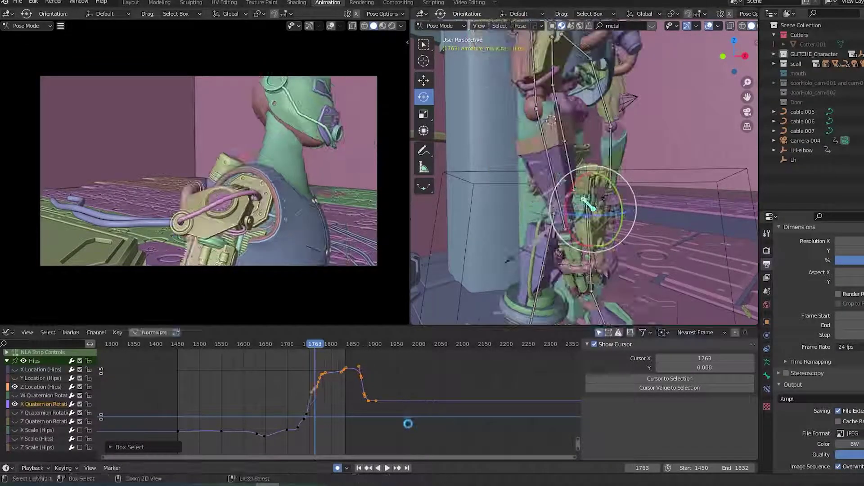
# Save the file and play the animation from frame 1707.
pyautogui.click(291, 347)
pyautogui.press('space')
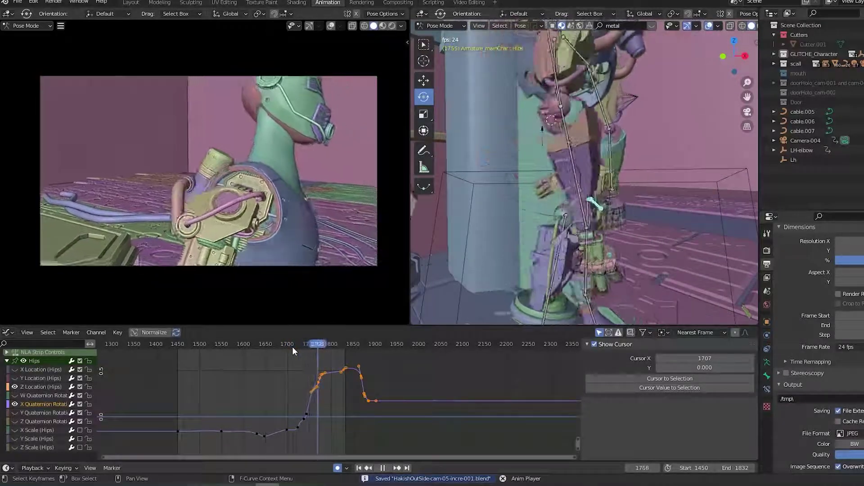
pyautogui.press('space')
# Show the Hips' W Quaternion Rotation curve with the X and Z rotation curves hidden, frame it, and deselect its keyframes.
pyautogui.click(15, 405)
pyautogui.click(50, 421)
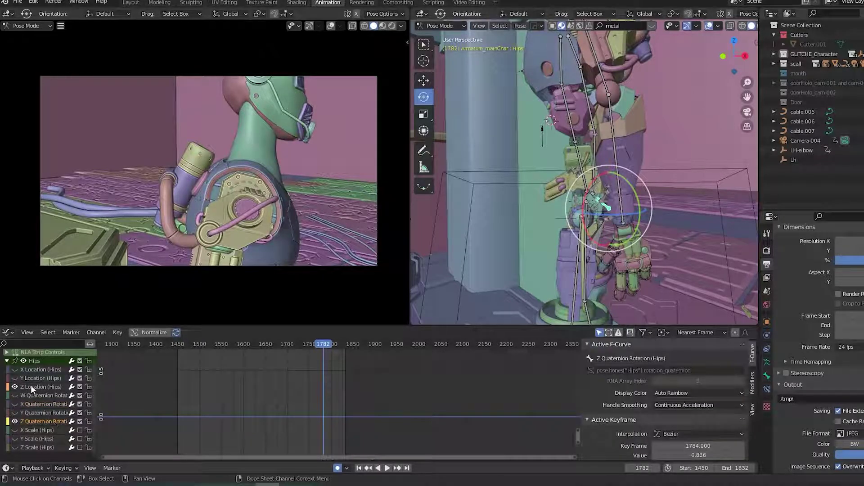
pyautogui.click(15, 395)
pyautogui.click(40, 396)
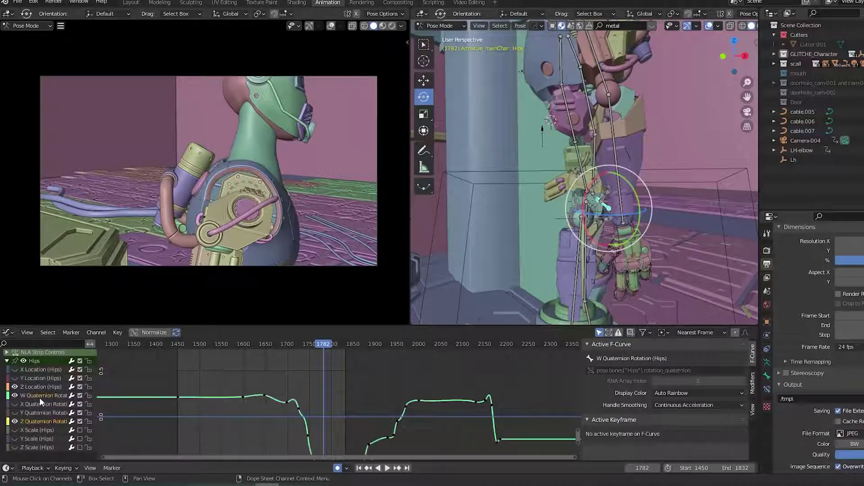
pyautogui.press('Home')
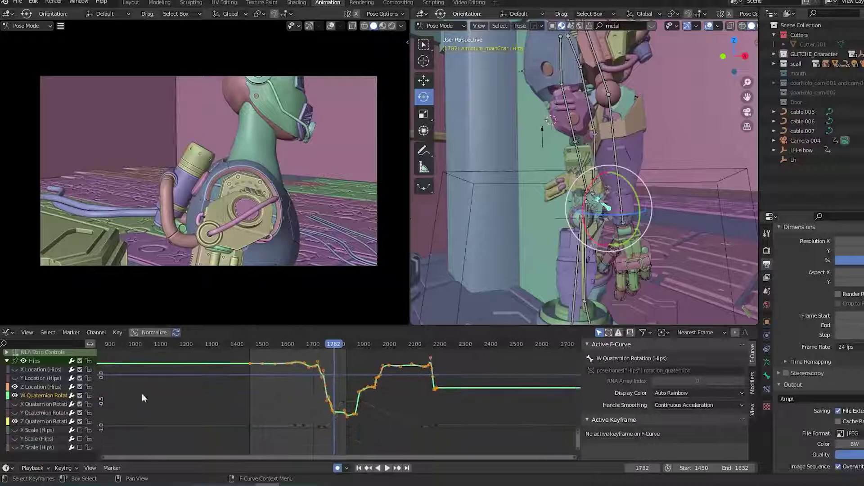
pyautogui.click(14, 422)
pyautogui.scroll(4, 388, 436)
pyautogui.click(404, 418)
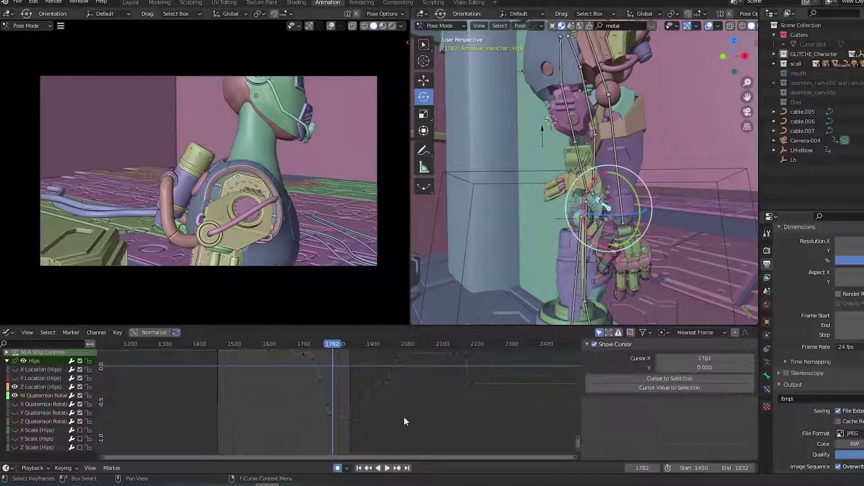
pyautogui.scroll(-3, 432, 413)
# Shift all W Quaternion Rotation keyframes after about frame 1810 forward in time, keeping their values.
pyautogui.moveTo(468, 414); pyautogui.dragTo(348, 345)
pyautogui.keyDown('shift'); pyautogui.moveTo(342, 404); pyautogui.dragTo(381, 431); pyautogui.keyUp('shift')
pyautogui.press('g')
pyautogui.press('x')
pyautogui.click(427, 417)
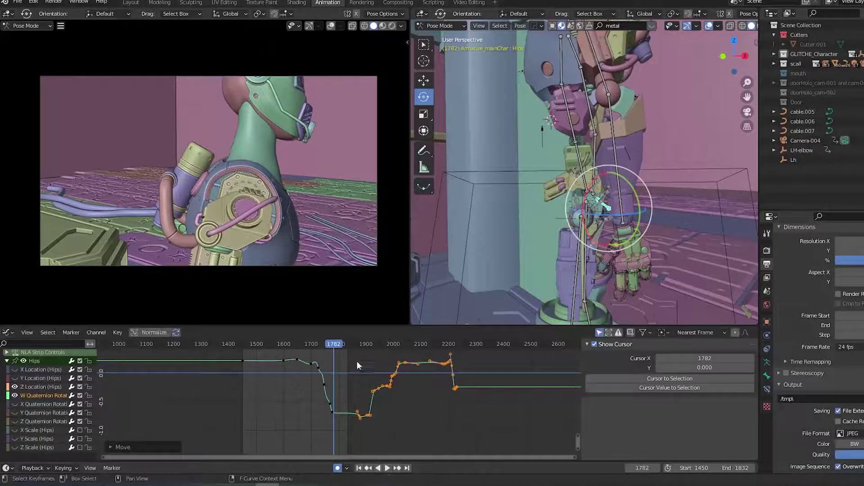
# Play the turn from frame 1710 to check the W rotation timing.
pyautogui.click(339, 347)
pyautogui.moveTo(339, 348); pyautogui.dragTo(315, 350)
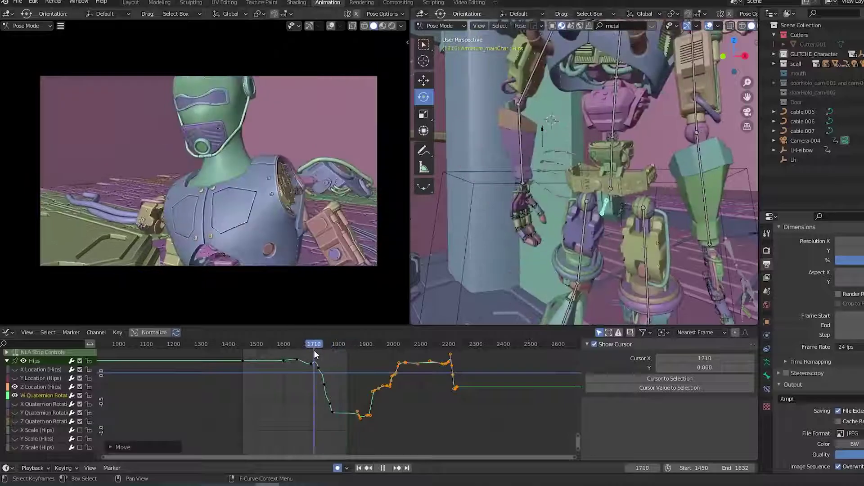
pyautogui.press('space')
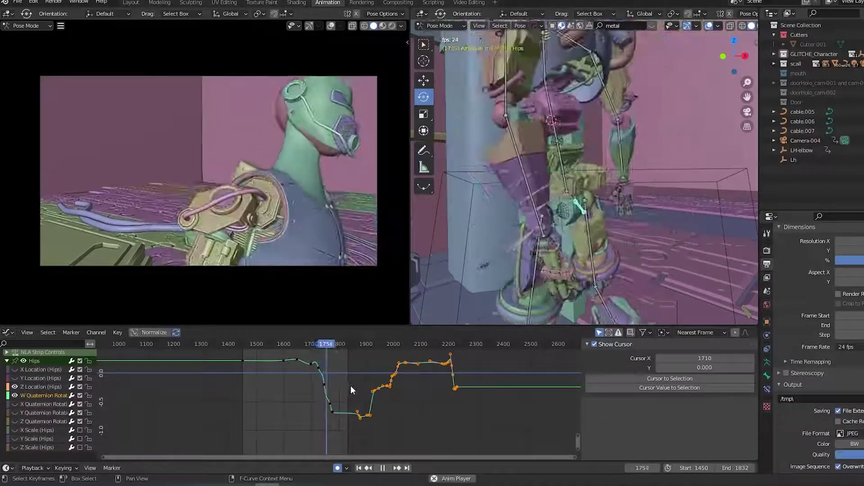
pyautogui.press('space')
# Try to shift the W Quaternion Rotation keyframes, including the steep drop, about 23 frames forward in time.
pyautogui.click(331, 404)
pyautogui.moveTo(315, 371); pyautogui.dragTo(397, 435)
pyautogui.keyDown('shift'); pyautogui.moveTo(494, 410); pyautogui.dragTo(385, 345); pyautogui.keyUp('shift')
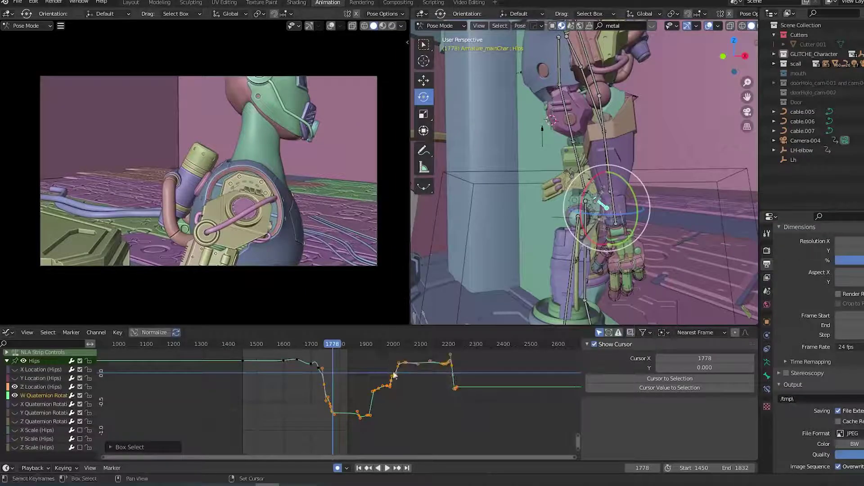
pyautogui.press('g')
pyautogui.press('x')
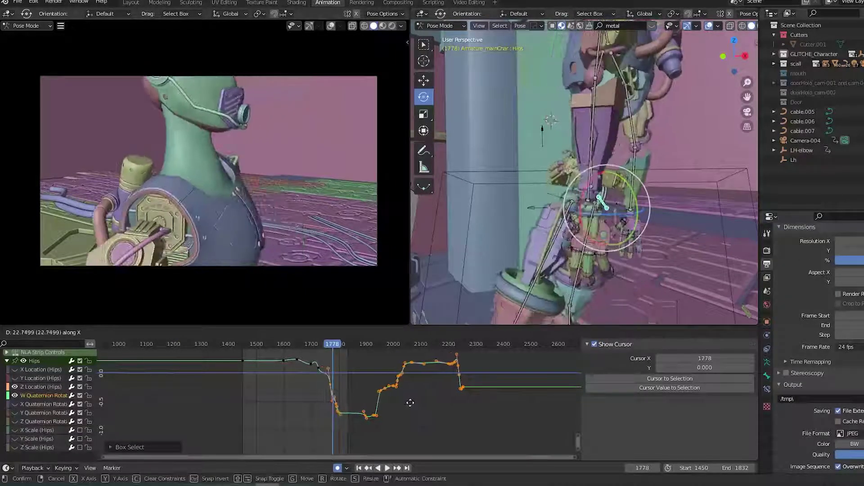
pyautogui.rightClick(408, 430)
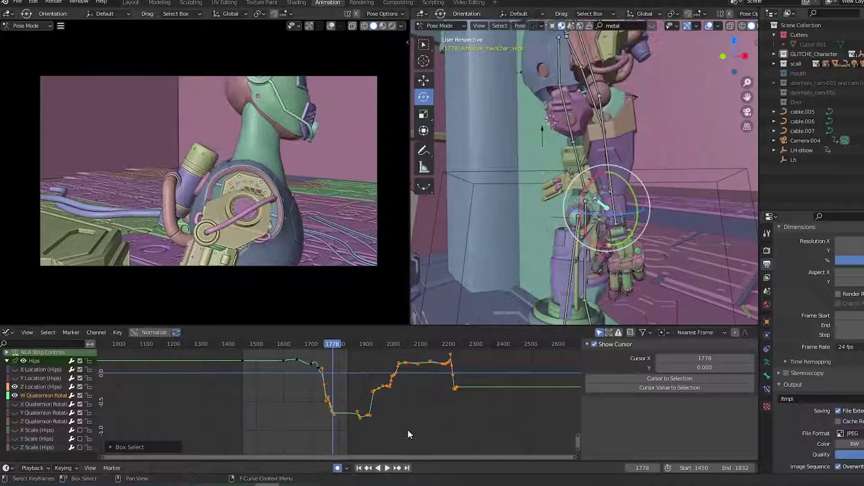
pyautogui.click(407, 430)
# Replay the hips turn from frame 1694.
pyautogui.click(311, 346)
pyautogui.press('space')
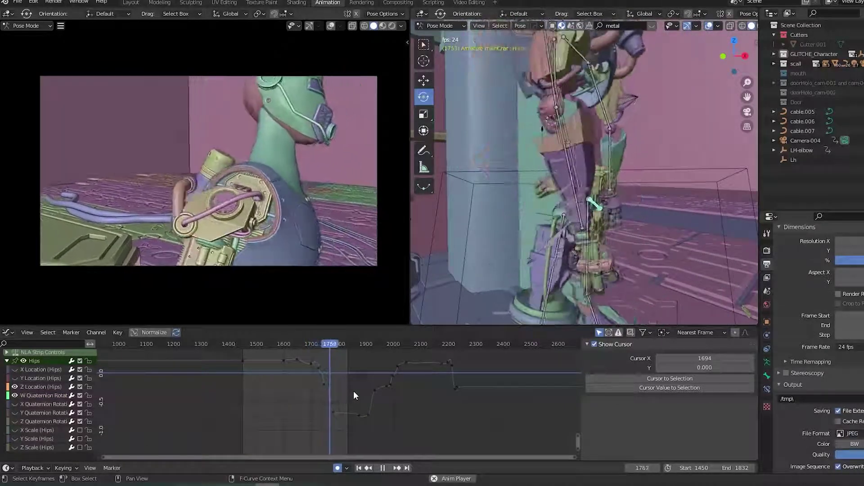
pyautogui.press('space')
# Show only the Hips' Z Quaternion Rotation curve, frame it, and deselect its keyframes.
pyautogui.click(15, 422)
pyautogui.click(14, 396)
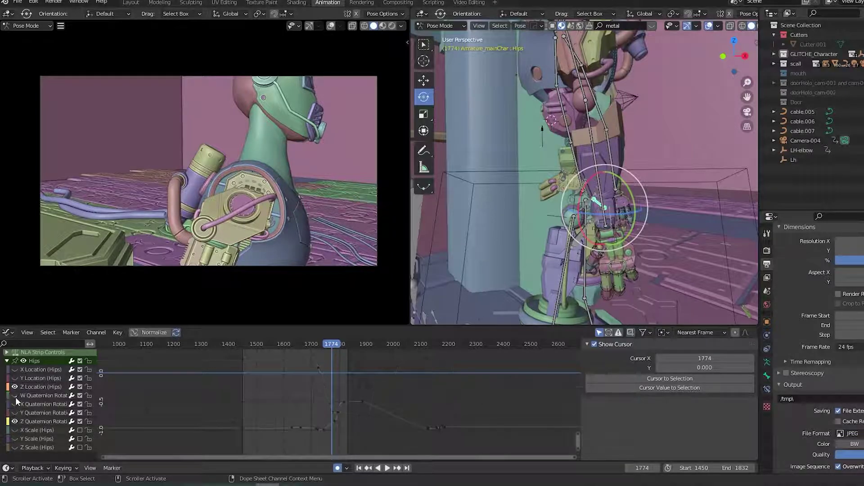
pyautogui.click(39, 420)
pyautogui.press('Home')
pyautogui.press('Home')
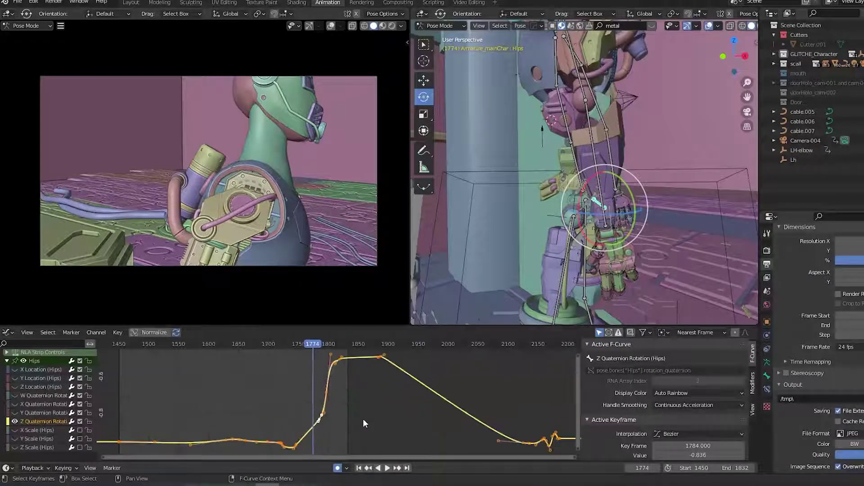
pyautogui.click(362, 419)
pyautogui.scroll(-2, 365, 419)
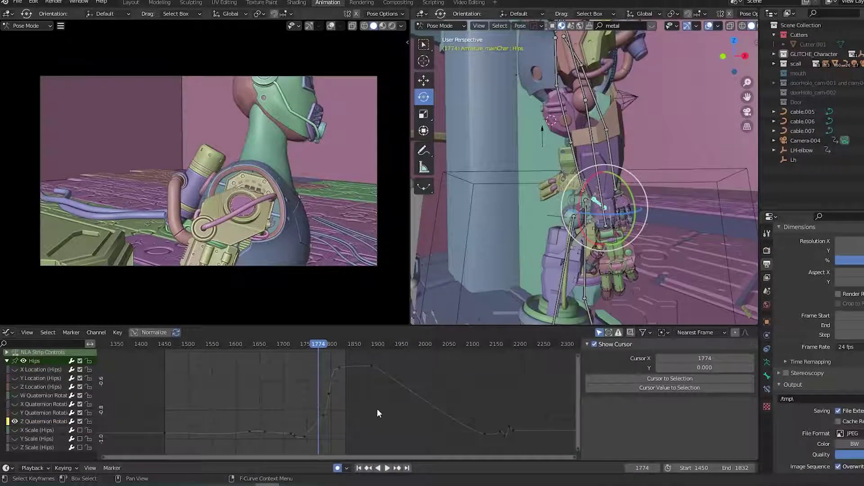
# Move the Z Quaternion Rotation keyframes of the steep rise and plateau about 35 frames forward in time.
pyautogui.moveTo(396, 401); pyautogui.dragTo(316, 351)
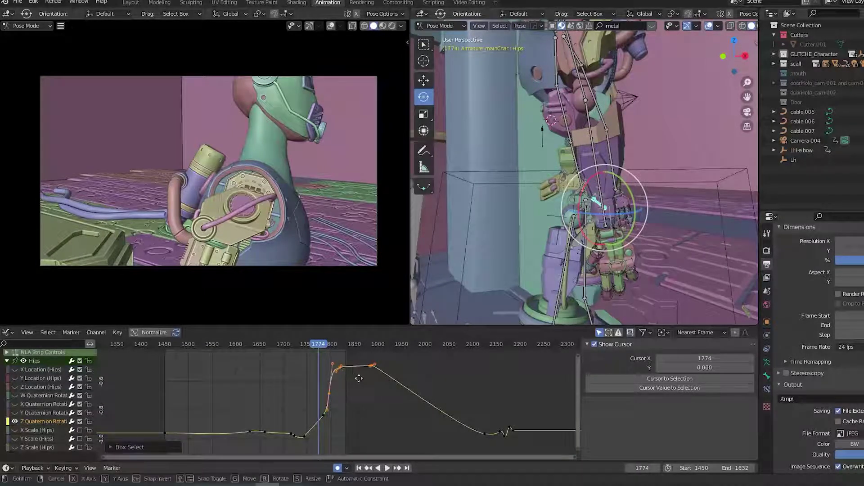
pyautogui.press('g')
pyautogui.click(372, 406)
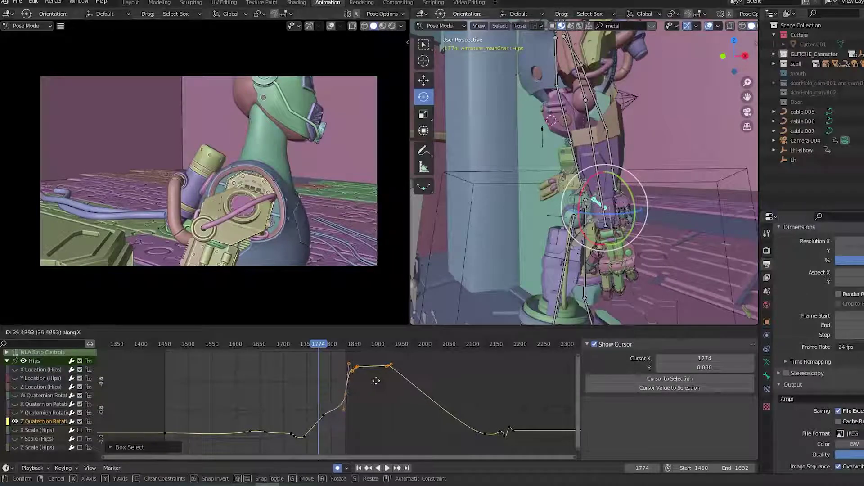
pyautogui.click(371, 406)
# Move the Z rotation keyframe in the middle of the rise to frame 1817 and rotate its handles to smooth the slope.
pyautogui.click(347, 394)
pyautogui.press('g')
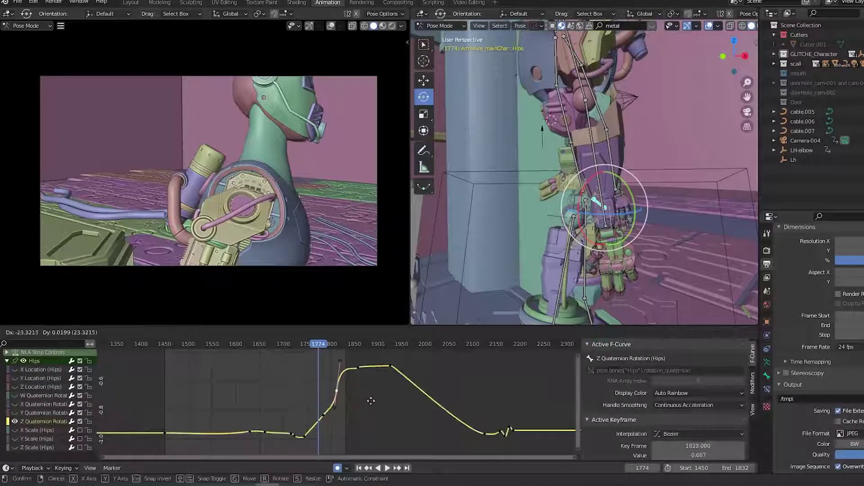
pyautogui.click(372, 401)
pyautogui.press('r')
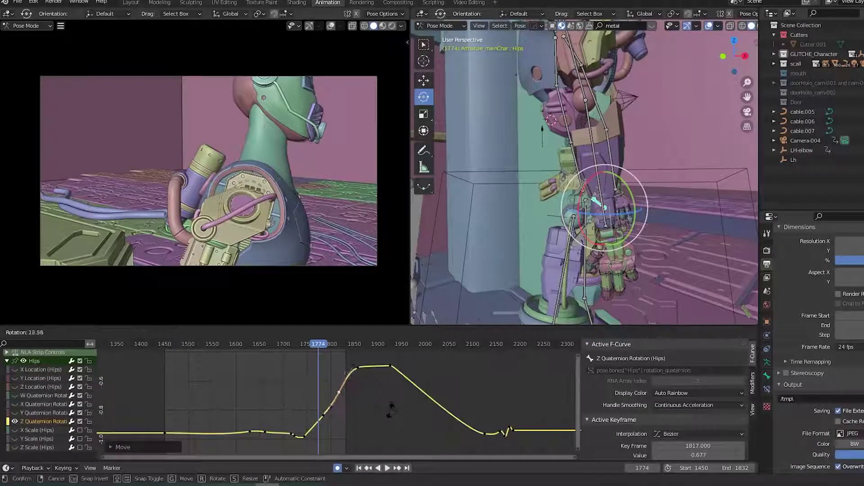
pyautogui.click(390, 418)
# Select the Z rotation keyframe at frame 1784, save the file, and review the turn from frame 1700.
pyautogui.click(324, 415)
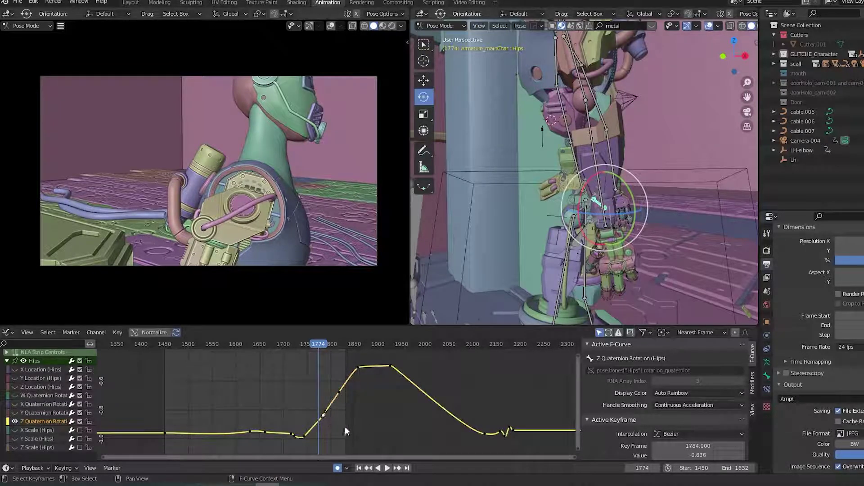
pyautogui.hotkey('ctrl', 's')
pyautogui.click(283, 347)
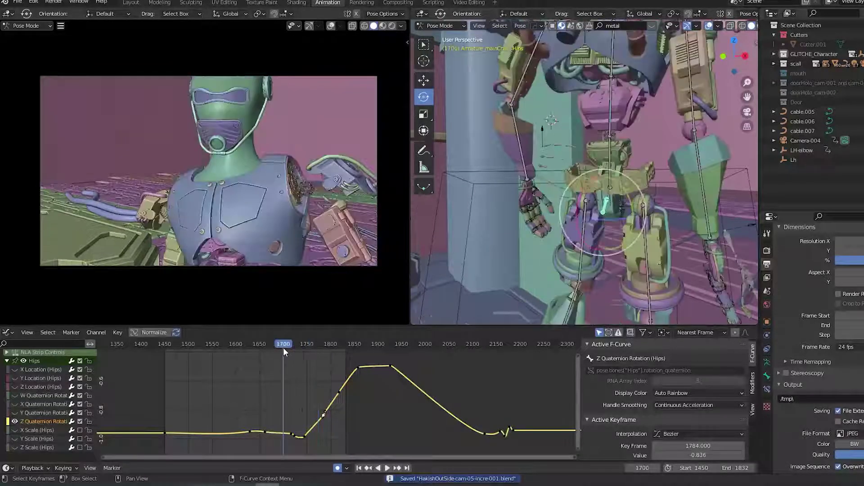
pyautogui.press('space')
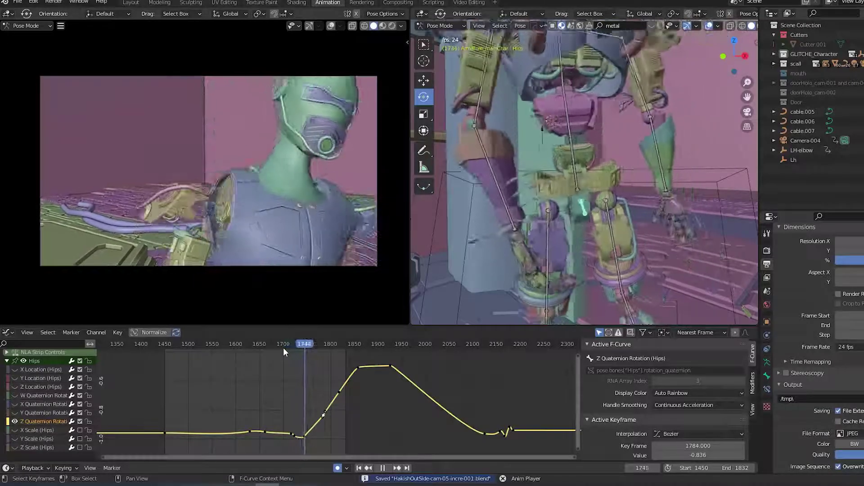
pyautogui.press('space')
pyautogui.moveTo(289, 348); pyautogui.dragTo(312, 351)
pyautogui.press('space')
pyautogui.press('Escape')
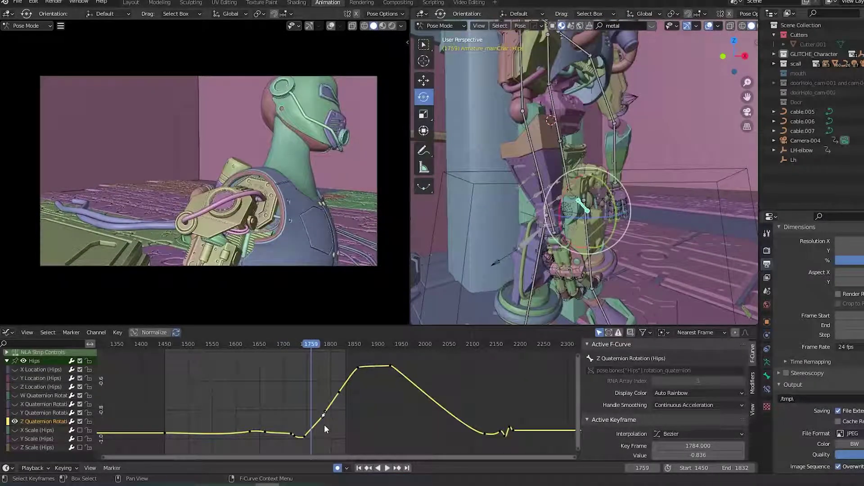
# Move the Z rotation keyframe at the start of the rise to frame 1787, value -0.945, and rotate its handles to flatten the approach.
pyautogui.click(325, 412)
pyautogui.click(340, 423)
pyautogui.click(329, 418)
pyautogui.press('g')
pyautogui.click(341, 427)
pyautogui.press('r')
pyautogui.click(375, 434)
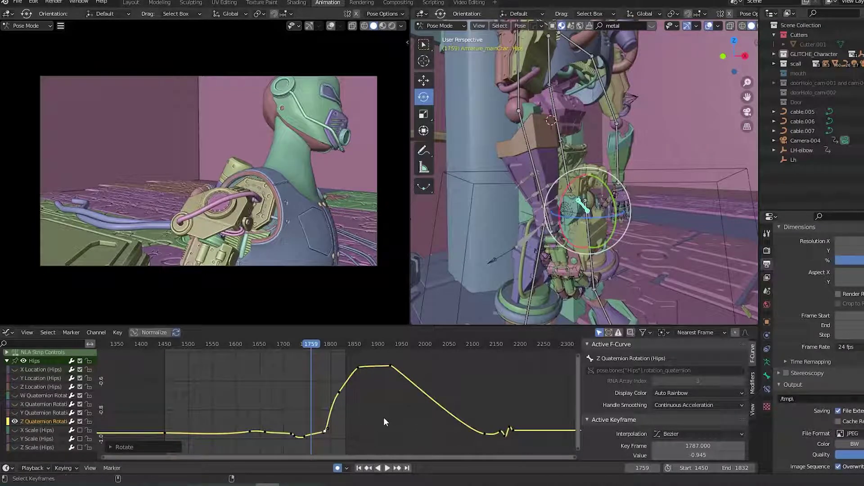
# Zoom in on the Z rotation keyframe at frame 1787 and reposition its incoming handle to ease the curve into the rise.
pyautogui.press('KP_Decimal')
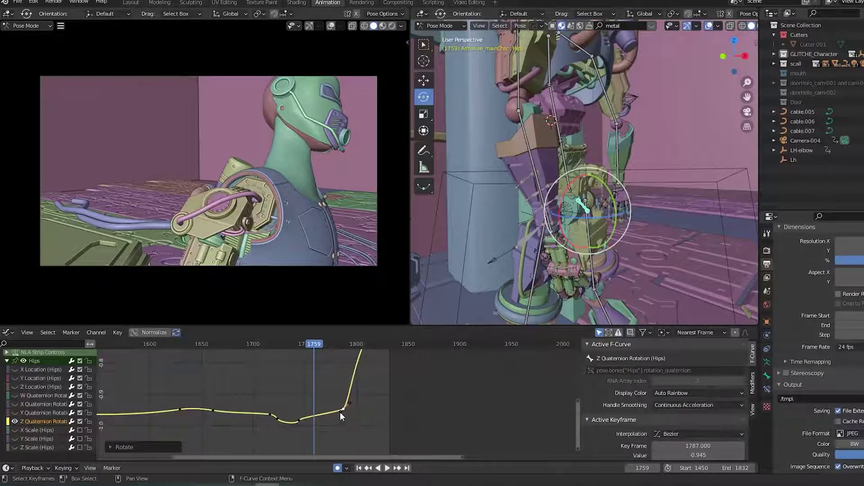
pyautogui.click(340, 413)
pyautogui.press('g')
pyautogui.click(359, 439)
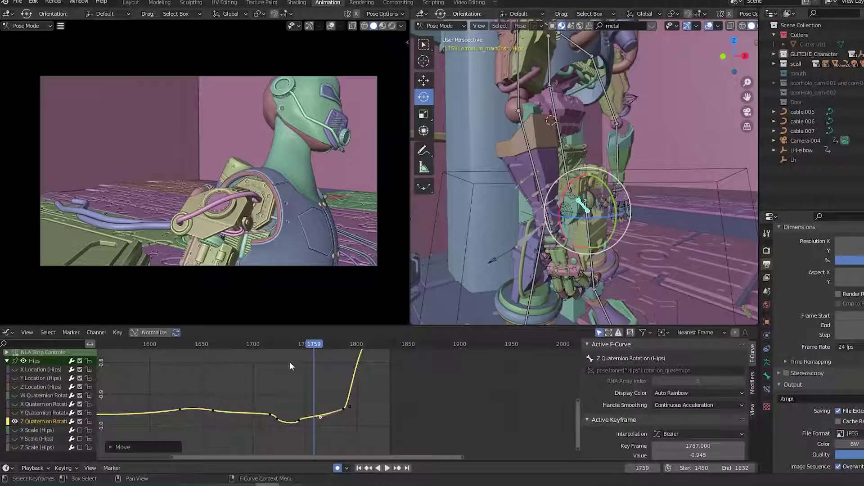
# Play and scrub through the turn from about frame 1705 to check the adjusted Z rotation.
pyautogui.click(259, 345)
pyautogui.press('space')
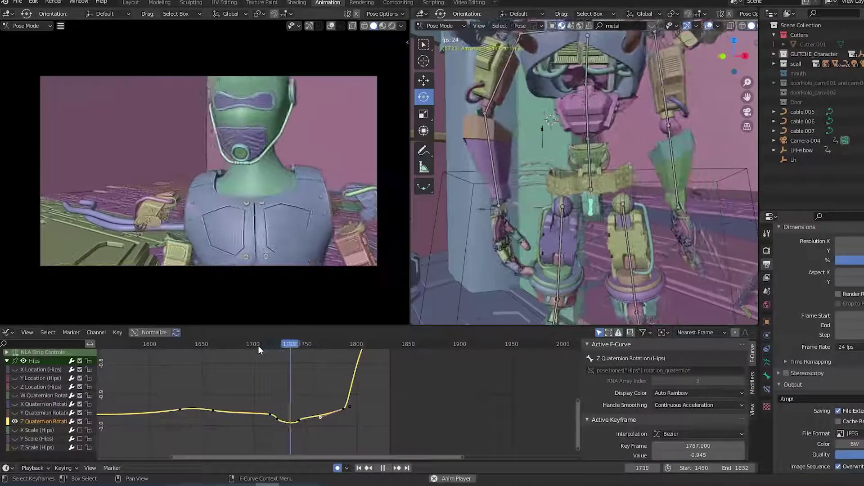
pyautogui.click(257, 344)
pyautogui.moveTo(282, 347); pyautogui.dragTo(309, 349)
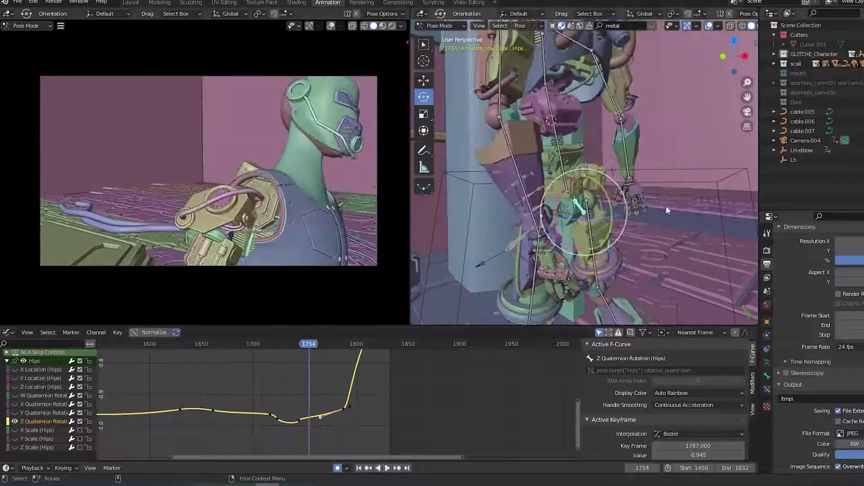
# Orbit around the character and replay the turn from about frame 1700 to judge the body motion from other angles.
pyautogui.scroll(-3, 664, 209)
pyautogui.moveTo(670, 211); pyautogui.dragTo(707, 251, button='middle')
pyautogui.click(272, 347)
pyautogui.press('space')
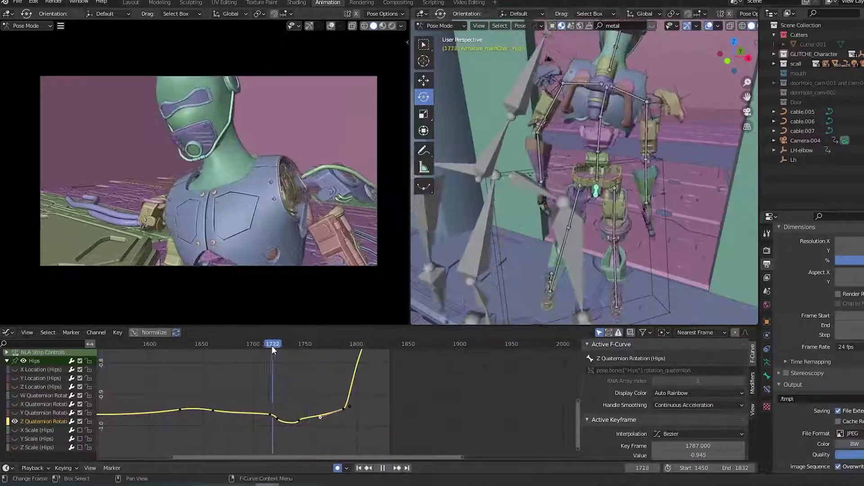
pyautogui.click(255, 346)
pyautogui.press('space')
pyautogui.moveTo(720, 232); pyautogui.dragTo(625, 266, button='middle')
pyautogui.press('space')
pyautogui.moveTo(263, 347); pyautogui.dragTo(265, 371)
pyautogui.press('space')
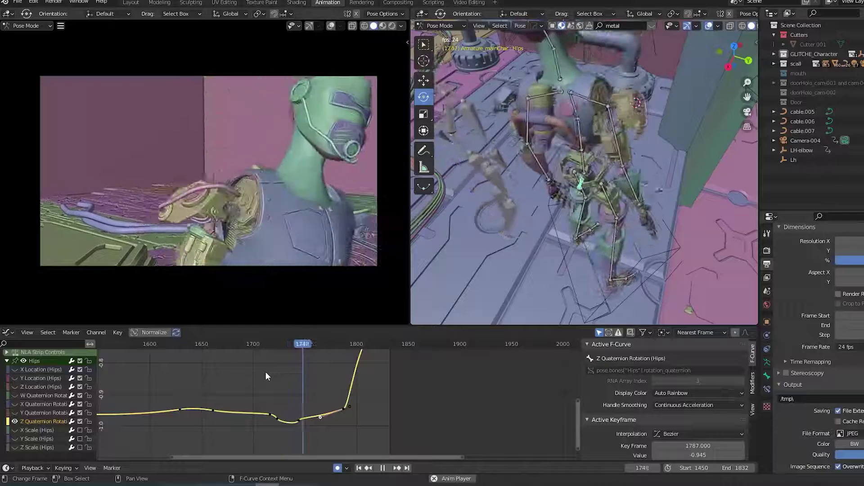
# Save the file and replay the turn from just before frame 1700 while viewing the character from above.
pyautogui.press('space')
pyautogui.moveTo(651, 259); pyautogui.dragTo(663, 308, button='middle')
pyautogui.hotkey('ctrl', 's')
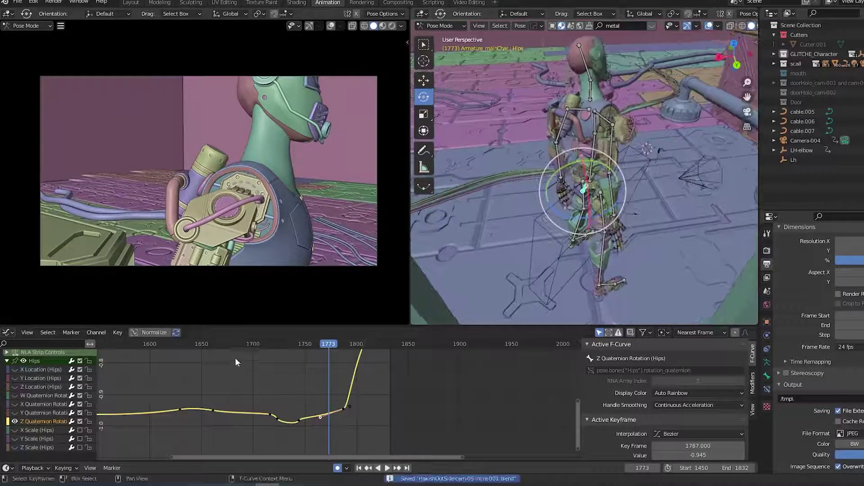
pyautogui.click(246, 345)
pyautogui.press('space')
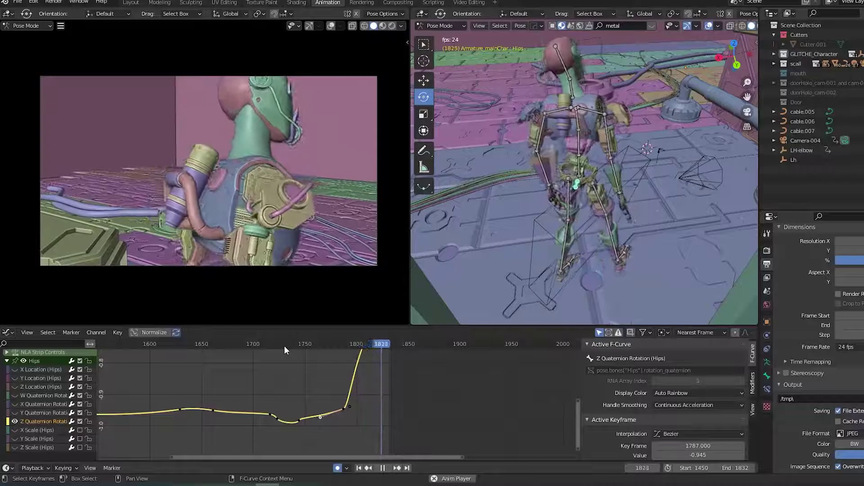
pyautogui.press('space')
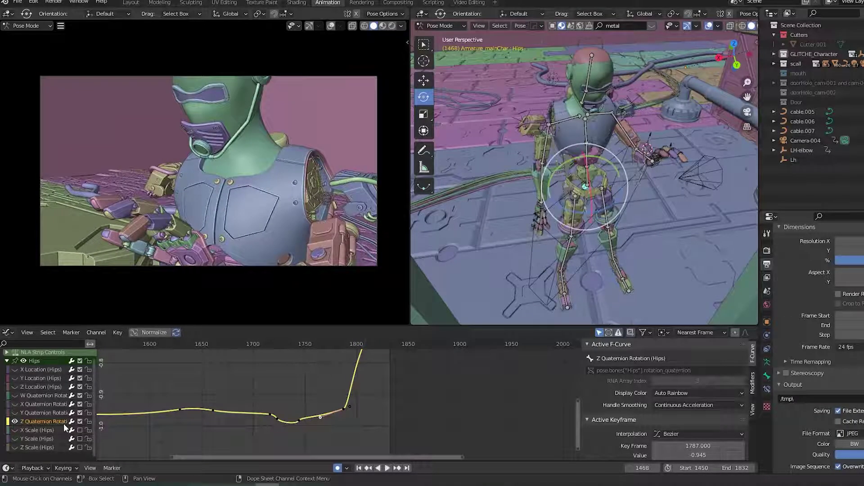
# Try rotating the Hips bone around the global Z axis at frame 1468.
pyautogui.press('r')
pyautogui.press('z')
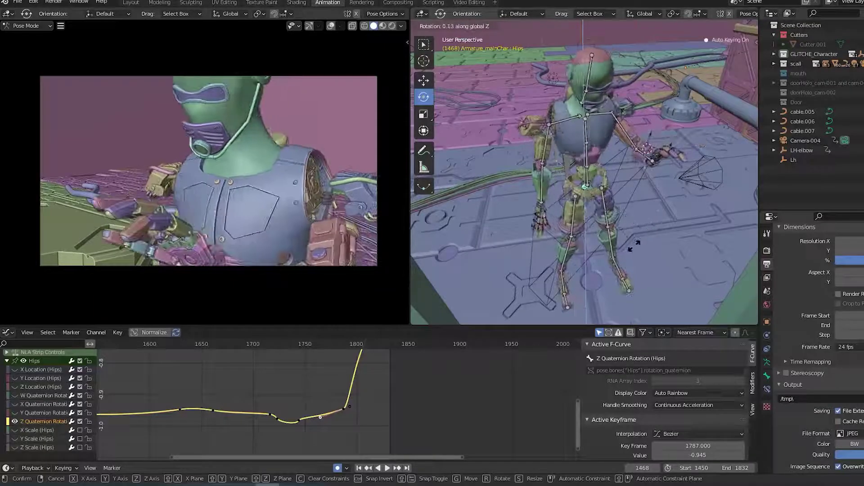
pyautogui.click(634, 246)
# Replay the turn through the rise of the Z rotation curve and save the file.
pyautogui.scroll(-4, 351, 417)
pyautogui.click(298, 344)
pyautogui.press('space')
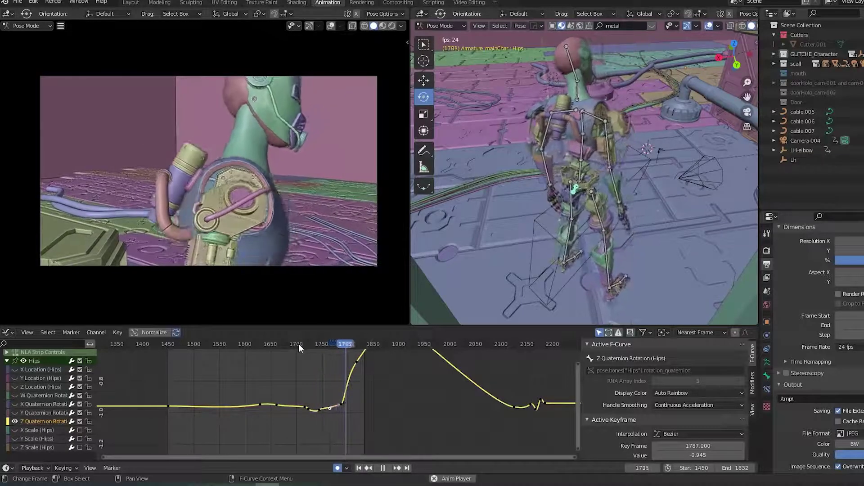
pyautogui.press('space')
pyautogui.scroll(-5, 381, 413)
pyautogui.hotkey('ctrl', 's')
# Show the Hips' X and Y Quaternion Rotation curves alongside Z, and select all three channels.
pyautogui.click(383, 428)
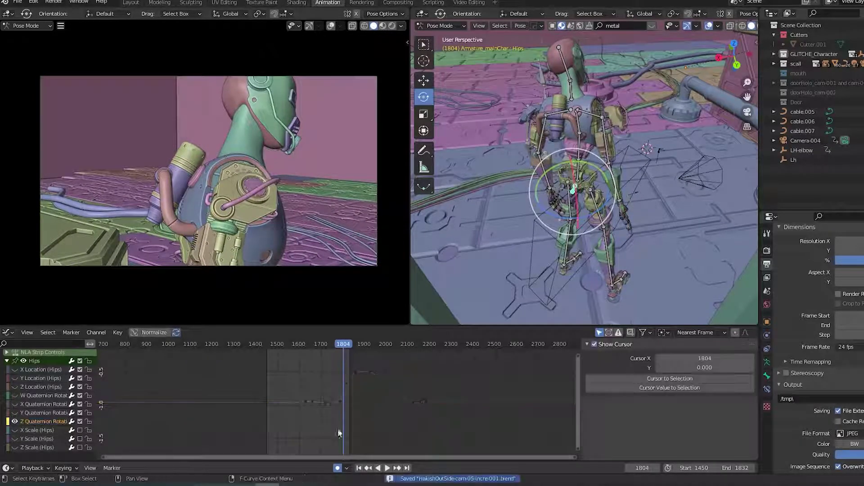
pyautogui.scroll(1, 323, 424)
pyautogui.scroll(2, 322, 423)
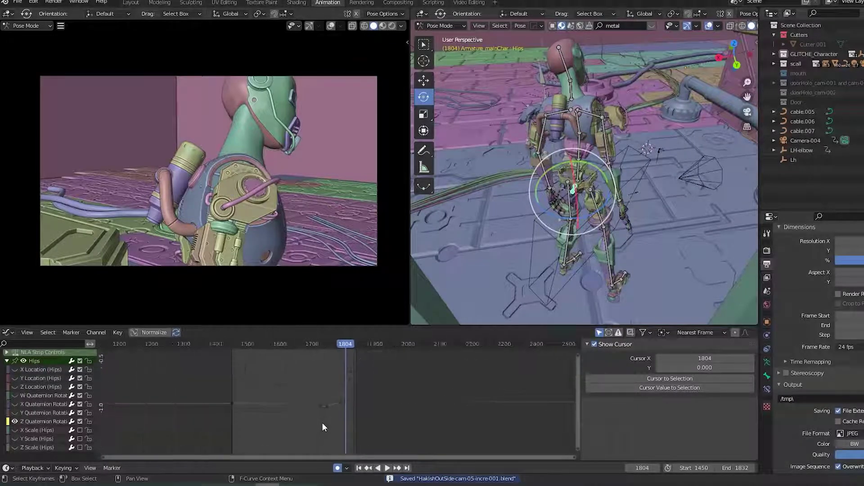
pyautogui.scroll(-1, 322, 427)
pyautogui.click(14, 413)
pyautogui.click(15, 404)
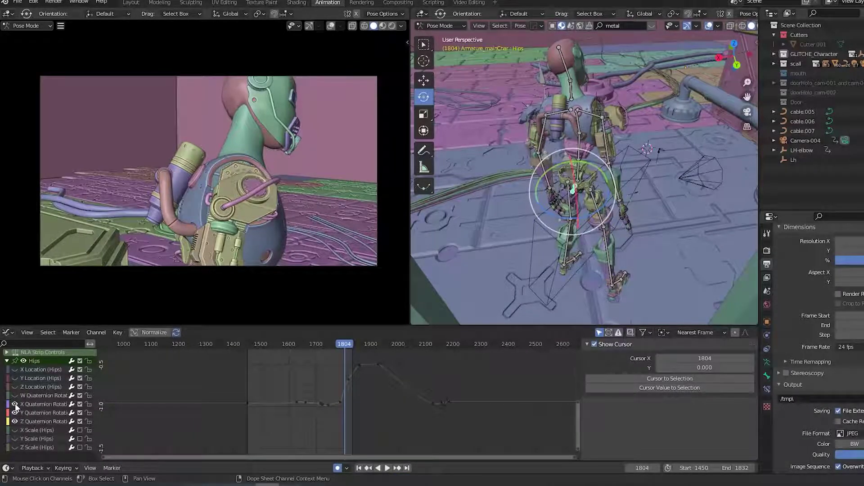
pyautogui.click(37, 405)
pyautogui.keyDown('shift'); pyautogui.click(38, 413); pyautogui.keyUp('shift')
pyautogui.keyDown('shift'); pyautogui.click(42, 422); pyautogui.keyUp('shift')
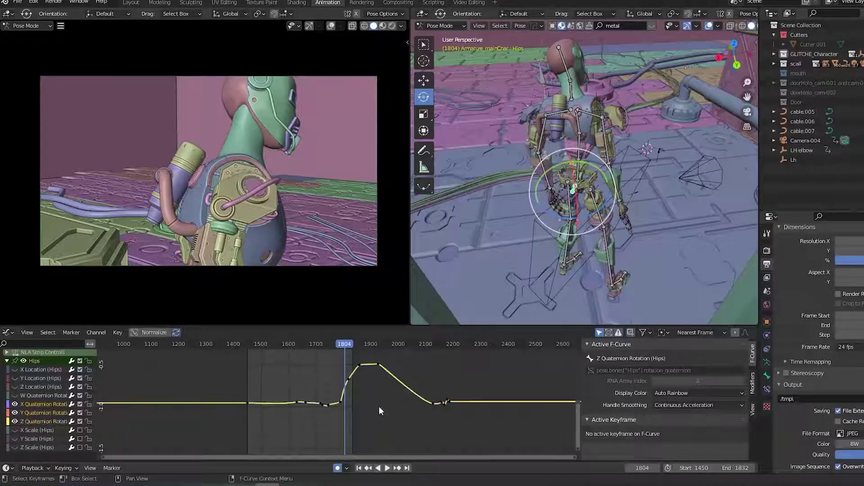
# Try deleting the turn's keyframes from the Hips' X, Y and Z rotation curves, check the pose, and undo the deletion.
pyautogui.scroll(-4, 379, 407)
pyautogui.click(355, 417)
pyautogui.moveTo(446, 435); pyautogui.dragTo(334, 337)
pyautogui.press('x')
pyautogui.click(358, 408)
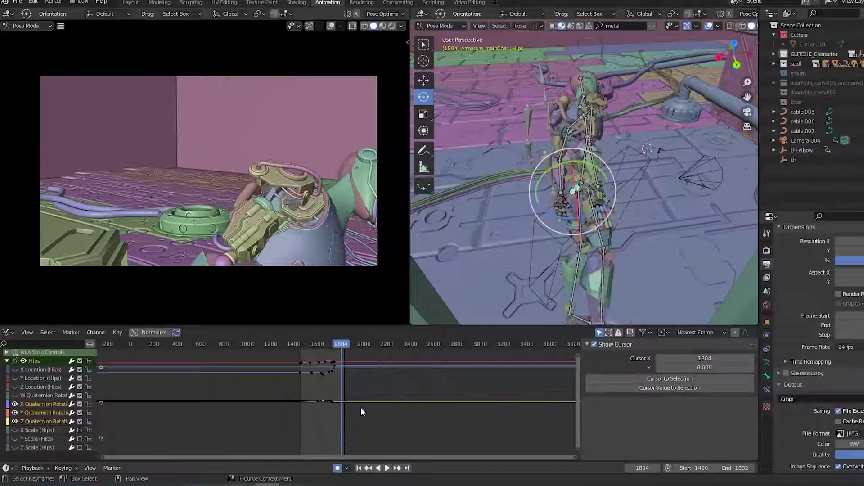
pyautogui.scroll(2, 361, 407)
pyautogui.moveTo(330, 347)
pyautogui.mouseDown()
pyautogui.moveTo(323, 347)
pyautogui.moveTo(334, 349)
pyautogui.mouseUp()
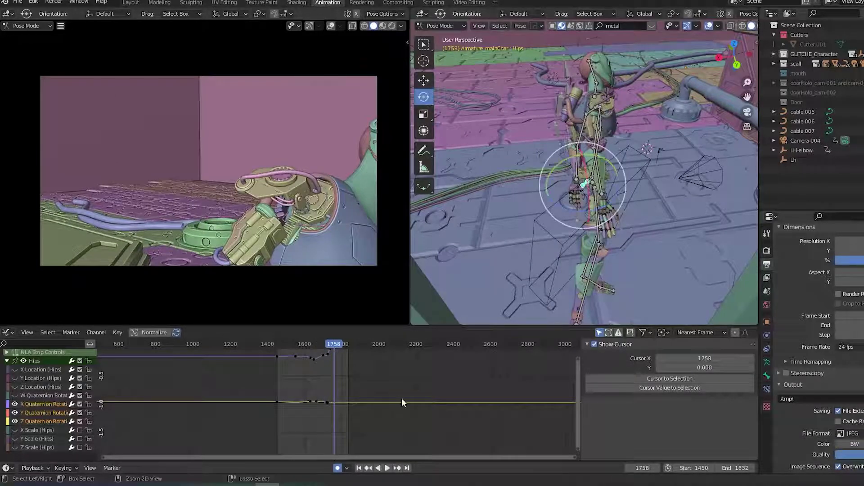
pyautogui.hotkey('ctrl', 'z')
pyautogui.hotkey('ctrl', 'z')
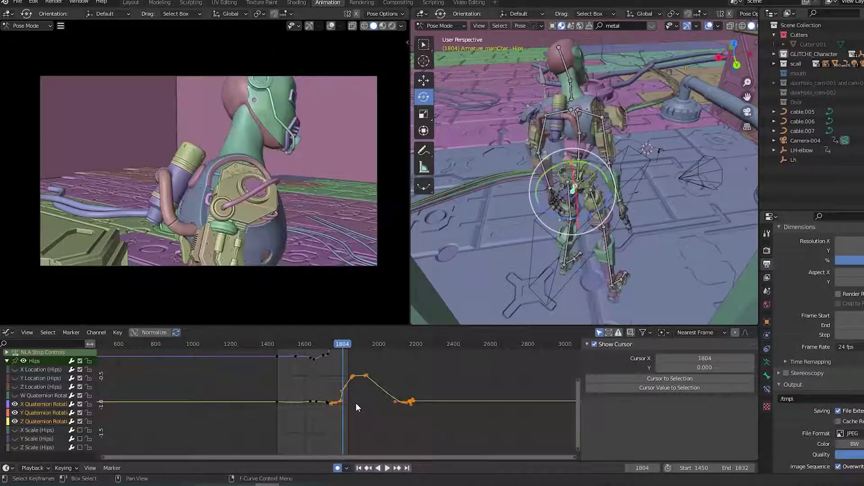
# Examine the Hips' rotation curves in a maximized Graph Editor, restore the layout, and play the animation leading into the turn.
pyautogui.hotkey('ctrl', 'space')
pyautogui.moveTo(459, 272); pyautogui.dragTo(415, 452, button='middle')
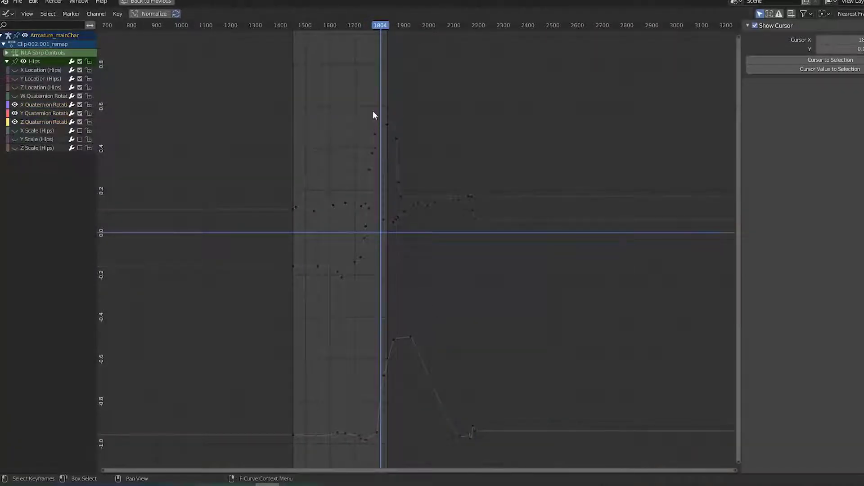
pyautogui.press('space')
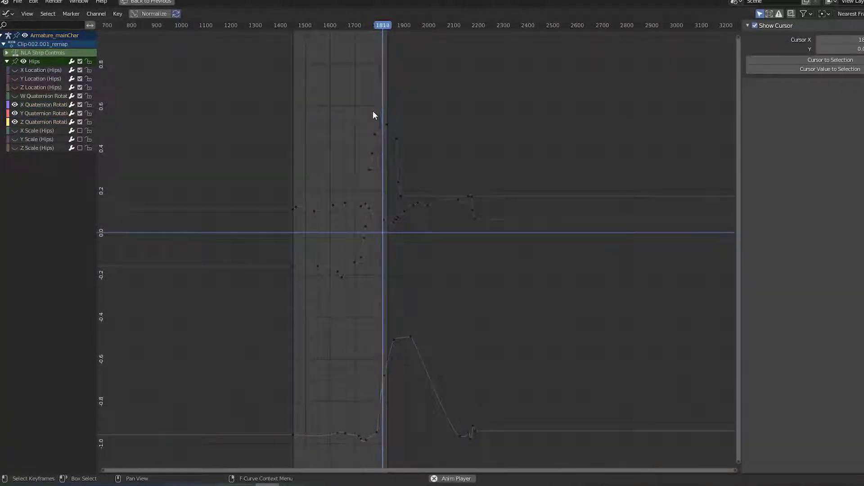
pyautogui.hotkey('ctrl', 'space')
pyautogui.moveTo(293, 345); pyautogui.dragTo(288, 351)
pyautogui.press('space')
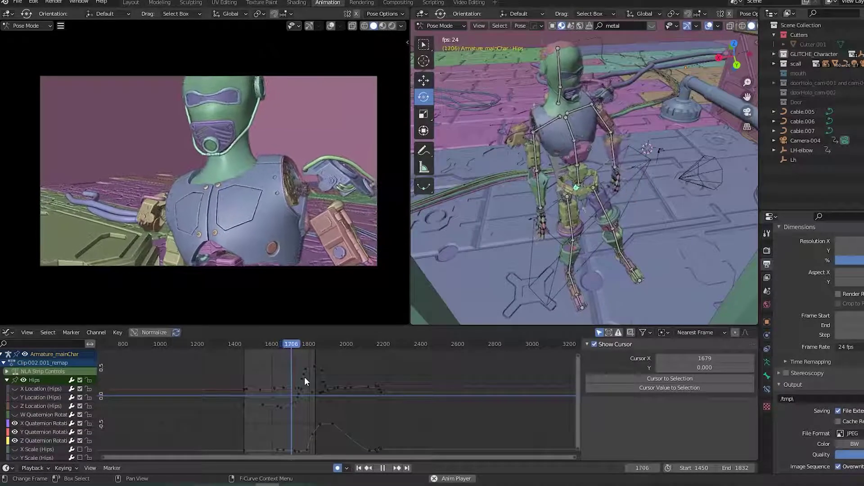
pyautogui.press('space')
# Try raising the X Quaternion Rotation keyframe at frame 1723.
pyautogui.click(44, 433)
pyautogui.click(48, 439)
pyautogui.click(34, 425)
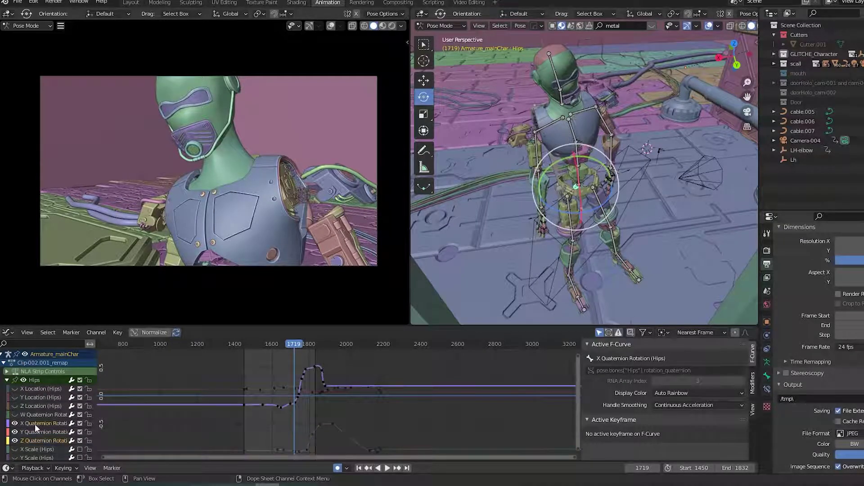
pyautogui.click(295, 401)
pyautogui.press('g')
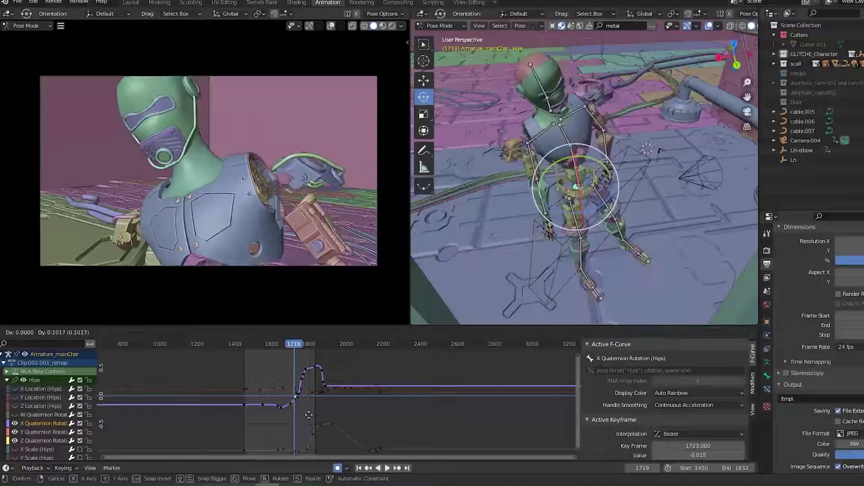
pyautogui.rightClick(305, 421)
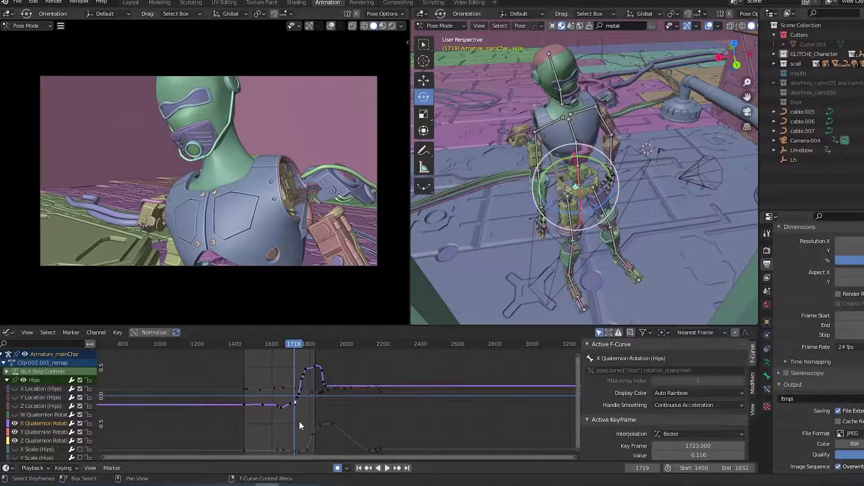
# Go to frame 1697 and delete all X, Y and Z Quaternion Rotation keyframes of the Hips after it.
pyautogui.moveTo(292, 348); pyautogui.dragTo(290, 348)
pyautogui.scroll(-2, 322, 399)
pyautogui.click(326, 402)
pyautogui.moveTo(402, 446); pyautogui.dragTo(303, 361)
pyautogui.rightClick(349, 396)
pyautogui.click(361, 406)
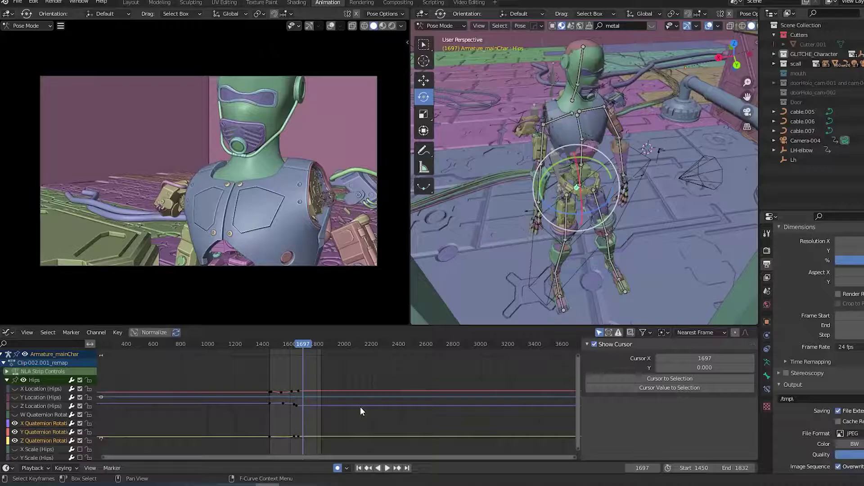
# Play the animation from frame 1615 and orbit around the character to check the remaining hip motion.
pyautogui.click(292, 345)
pyautogui.press('space')
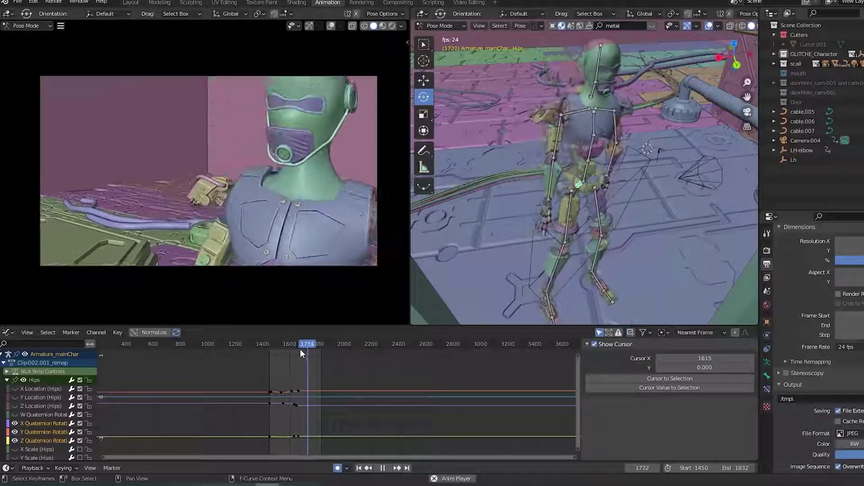
pyautogui.press('space')
pyautogui.moveTo(620, 239); pyautogui.dragTo(418, 225, button='middle')
pyautogui.scroll(-2, 403, 408)
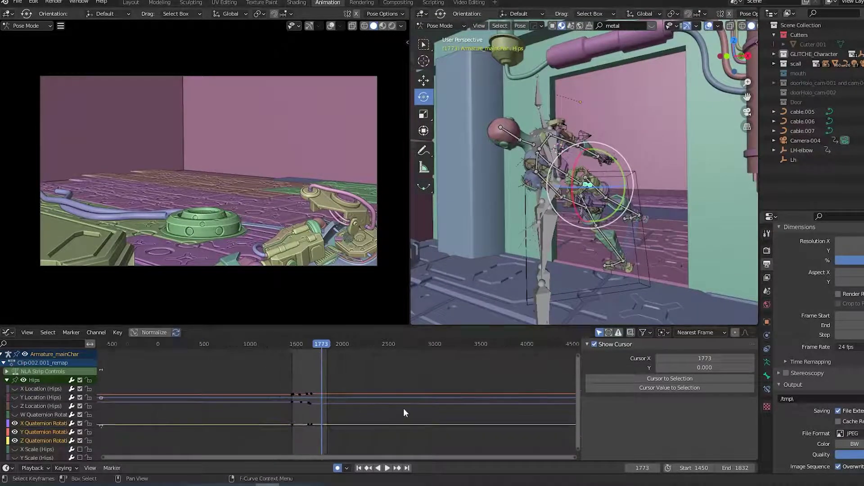
# Isolate the Hips' W Quaternion Rotation curve and frame it in the Graph Editor.
pyautogui.scroll(-2, 404, 409)
pyautogui.click(16, 415)
pyautogui.click(38, 416)
pyautogui.scroll(5, 122, 413)
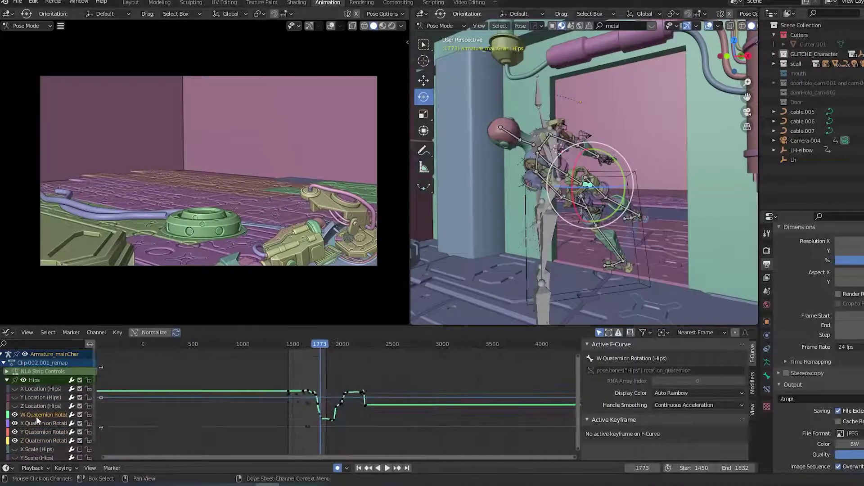
pyautogui.press('Home')
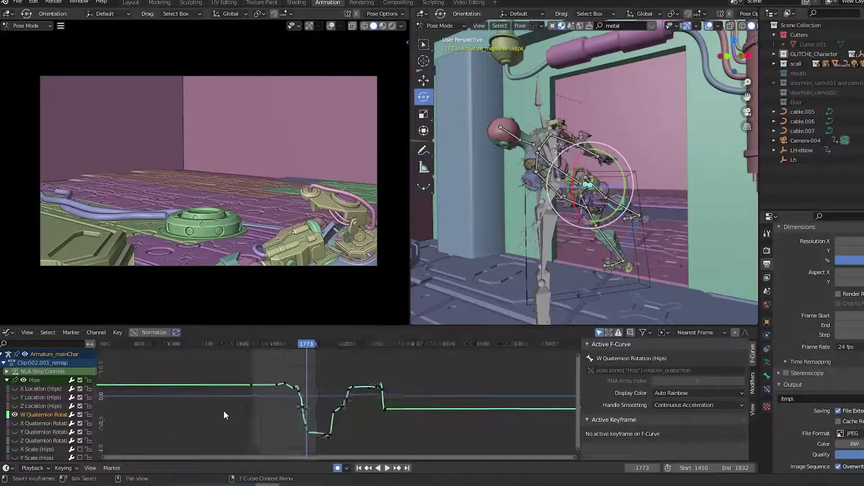
# Go to frame 1695 and delete all W Quaternion Rotation keyframes of the Hips after it.
pyautogui.click(287, 352)
pyautogui.moveTo(291, 347)
pyautogui.mouseDown()
pyautogui.moveTo(276, 349)
pyautogui.moveTo(286, 351)
pyautogui.mouseUp()
pyautogui.scroll(-1, 405, 424)
pyautogui.moveTo(437, 439); pyautogui.dragTo(301, 366)
pyautogui.press('x')
pyautogui.click(330, 374)
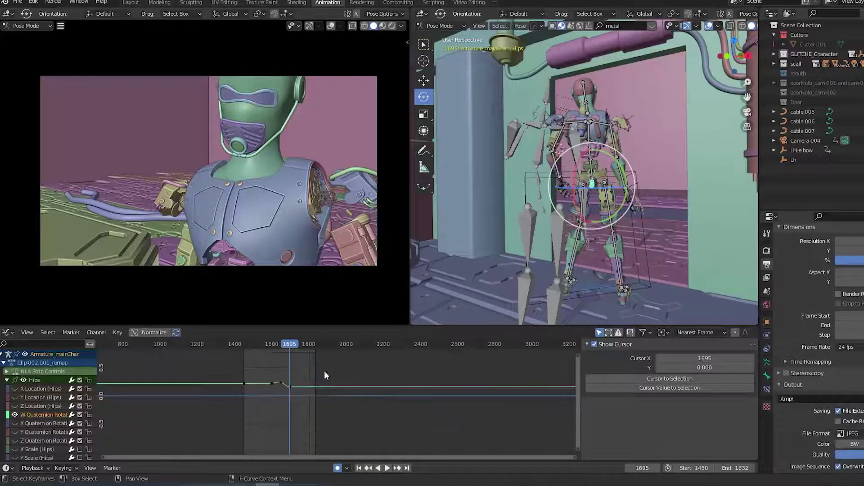
# Play the animation from frame 1695, save the file, and replay it from frame 1643.
pyautogui.press('space')
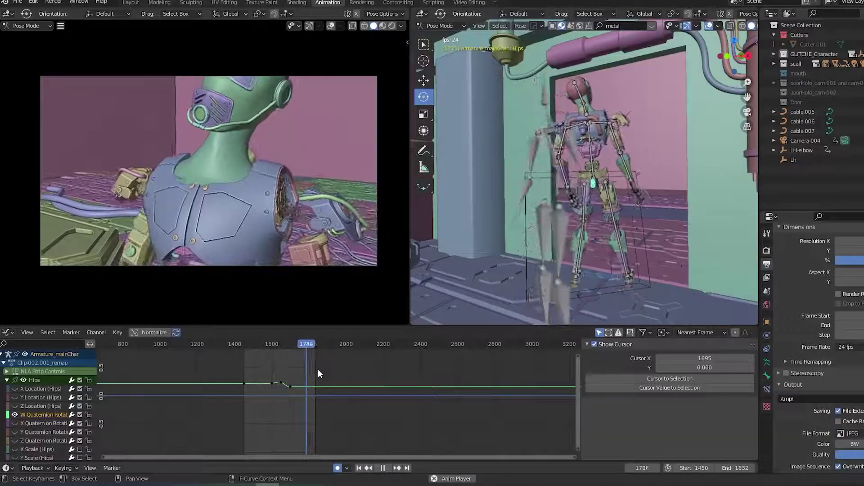
pyautogui.press('space')
pyautogui.hotkey('ctrl', 's')
pyautogui.click(280, 347)
pyautogui.press('space')
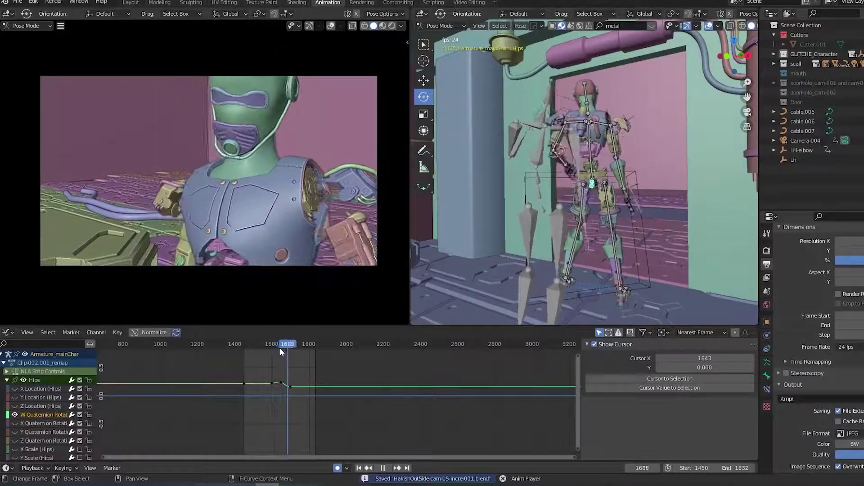
pyautogui.press('space')
# View the character's torso from the front at frame 1694 and select the Spine2 bone.
pyautogui.moveTo(479, 252); pyautogui.dragTo(597, 253, button='middle')
pyautogui.keyDown('shift'); pyautogui.moveTo(594, 196); pyautogui.dragTo(595, 215, button='middle'); pyautogui.keyUp('shift')
pyautogui.scroll(2, 585, 252)
pyautogui.moveTo(302, 345); pyautogui.dragTo(290, 344)
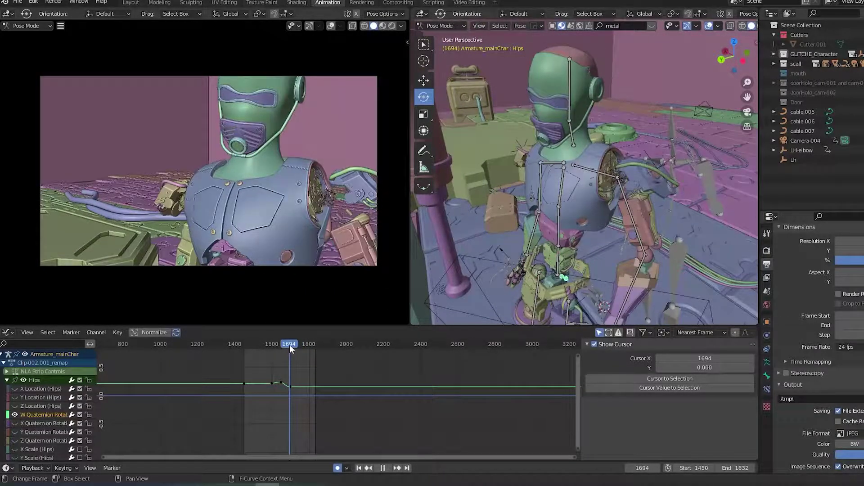
pyautogui.click(562, 210)
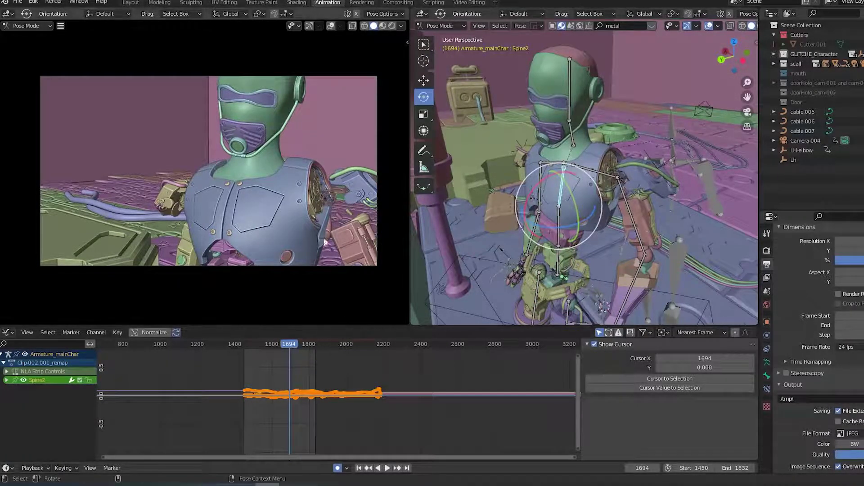
# Play the character's turn from around frame 1702, stop playback, and place the playhead at frame 1706.
pyautogui.scroll(4, 317, 367)
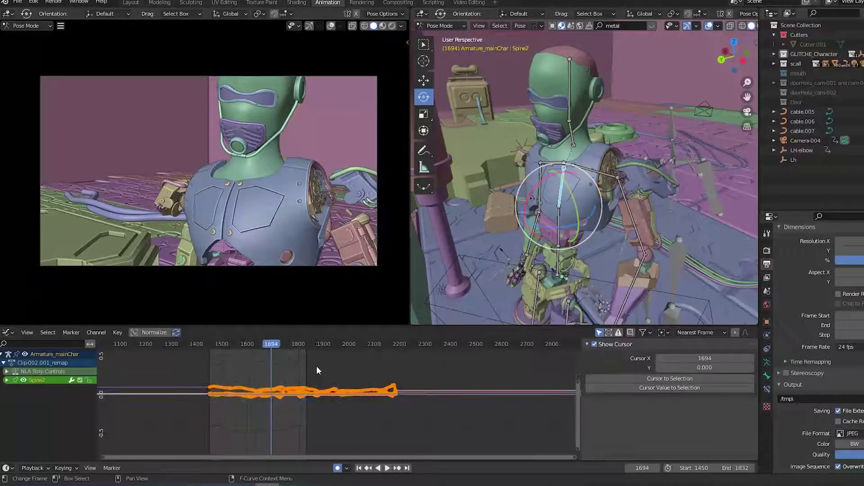
pyautogui.click(317, 366)
pyautogui.press('space')
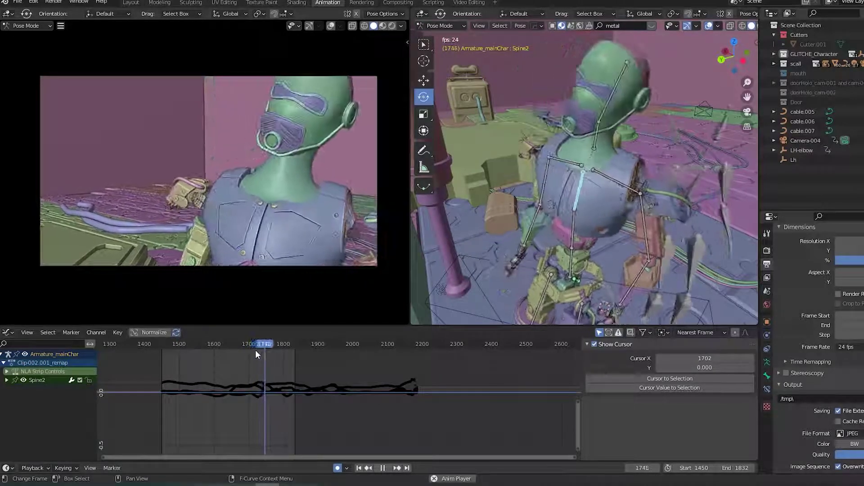
pyautogui.moveTo(255, 350); pyautogui.dragTo(250, 348)
pyautogui.press('space')
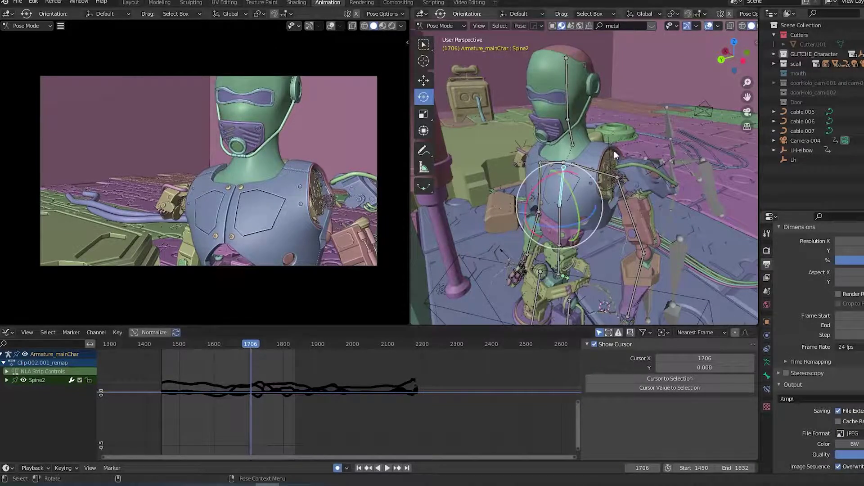
# Make Armature_mainChar Anim_Layer 1 the active animation layer and save the file.
pyautogui.press('n')
pyautogui.click(692, 130)
pyautogui.hotkey('ctrl', 's')
pyautogui.scroll(3, 620, 271)
pyautogui.moveTo(619, 271); pyautogui.dragTo(614, 240, button='middle')
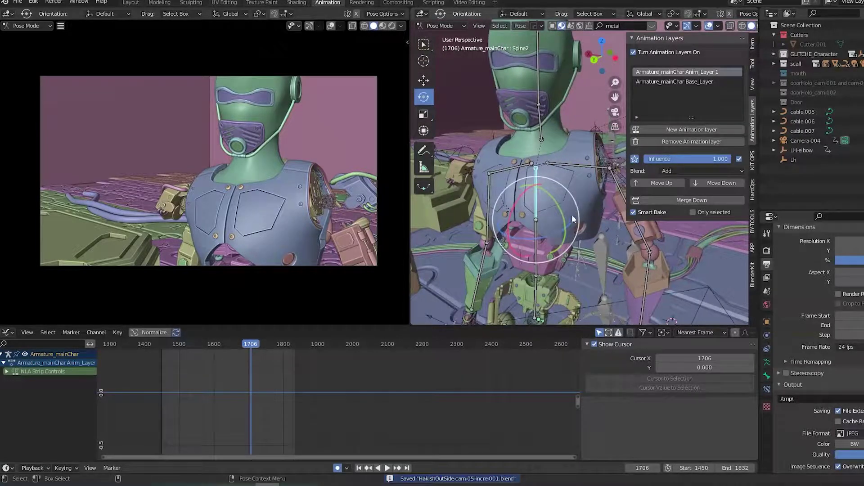
# Insert a Rotation keyframe on the Spine2 bone at frame 1706 and show the keyframes in the Dope Sheet.
pyautogui.press('i')
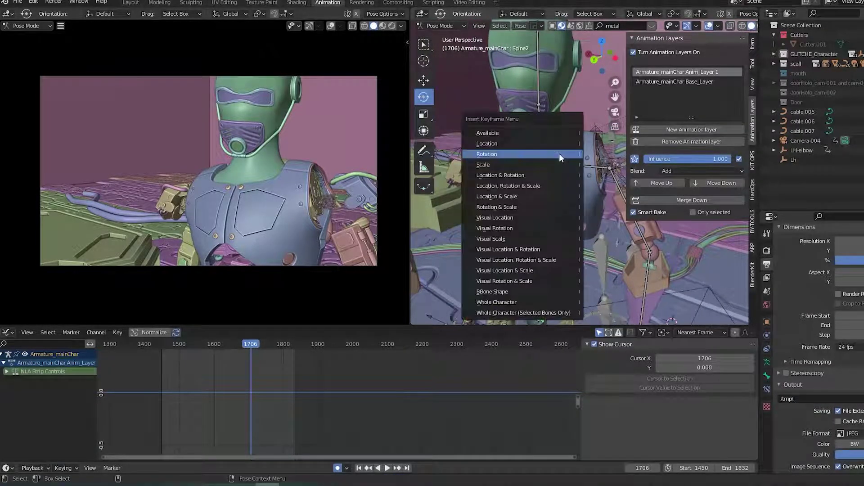
pyautogui.click(559, 153)
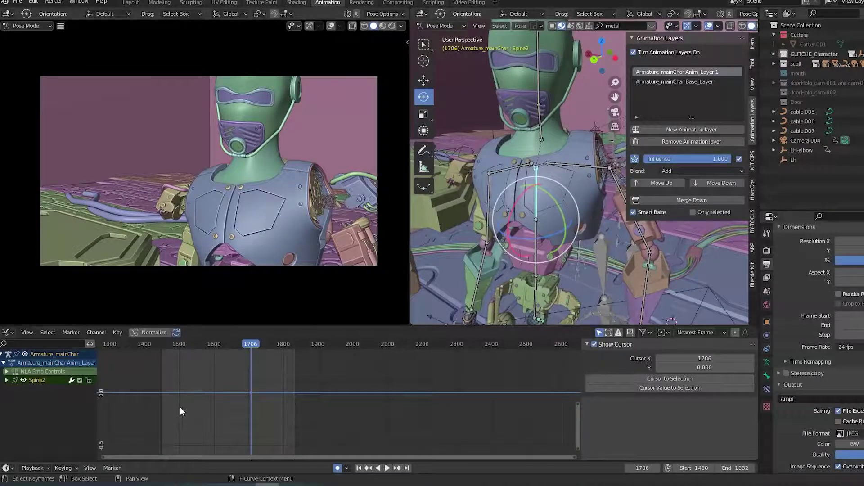
pyautogui.hotkey('ctrl', 'Tab')
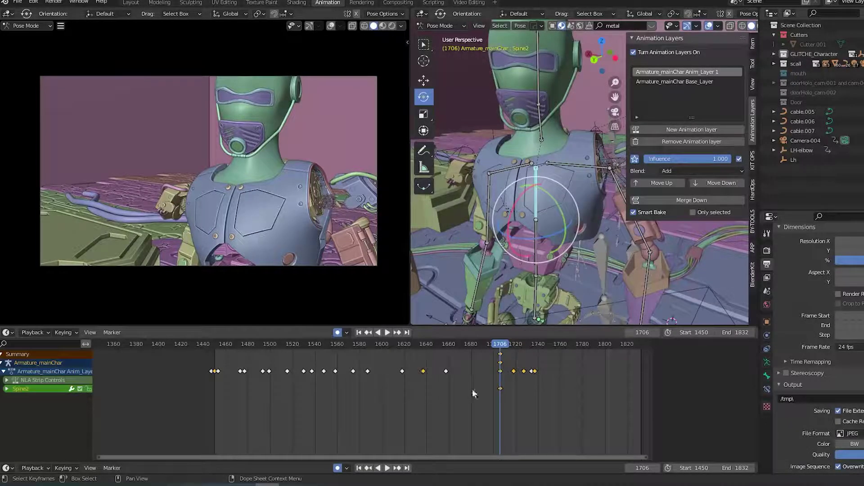
# Save the file and expand the Armature_mainChar channels in the Dope Sheet to show the Spine2 row.
pyautogui.click(2, 363)
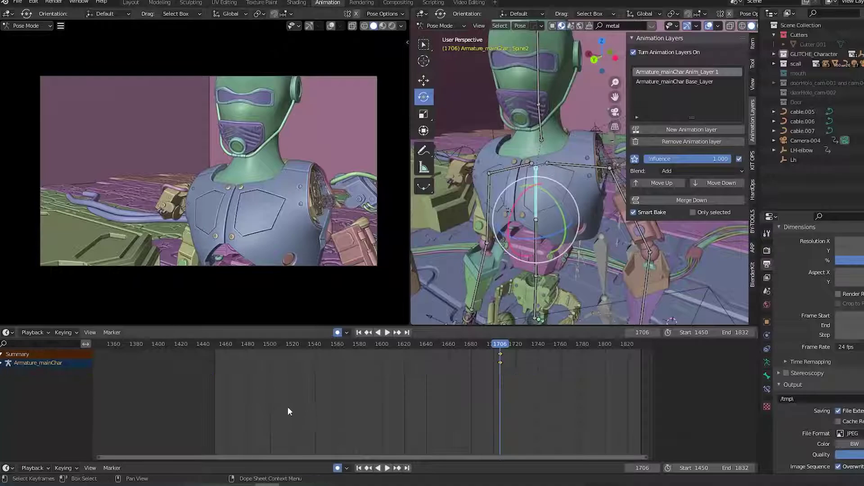
pyautogui.keyDown('ctrl'); pyautogui.hscroll(5, 405, 405); pyautogui.keyUp('ctrl')
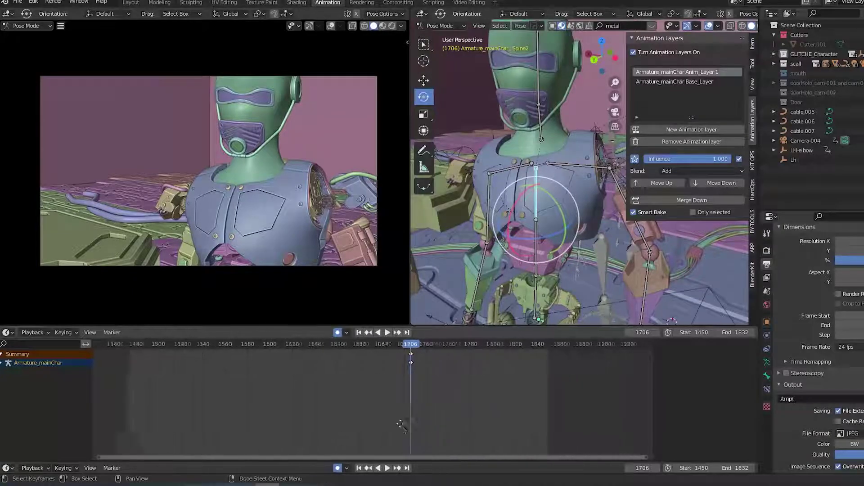
pyautogui.hotkey('ctrl', 's')
pyautogui.click(2, 355)
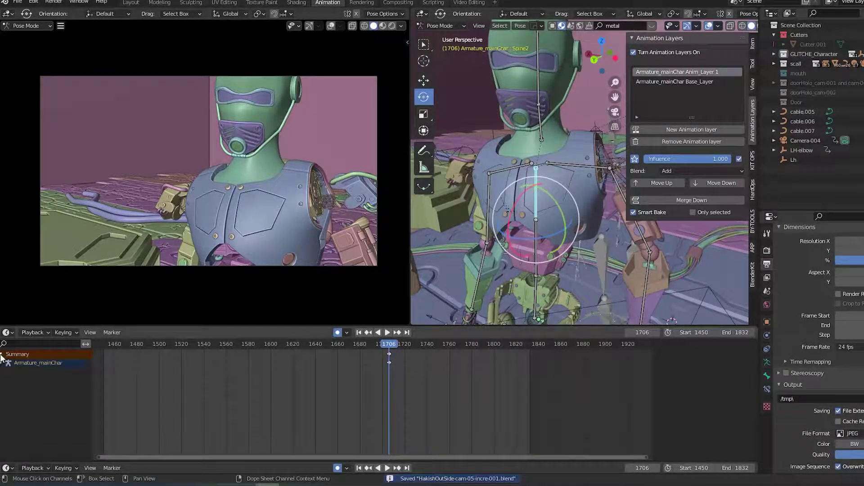
pyautogui.click(2, 364)
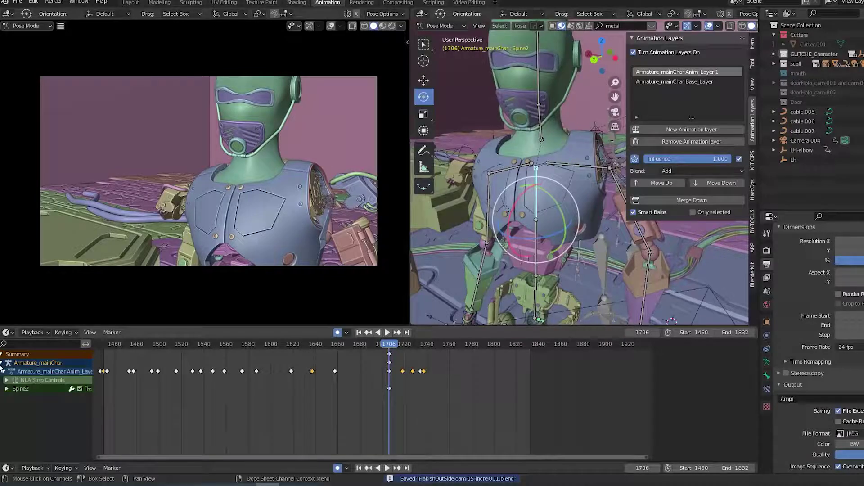
pyautogui.click(6, 390)
pyautogui.click(6, 390)
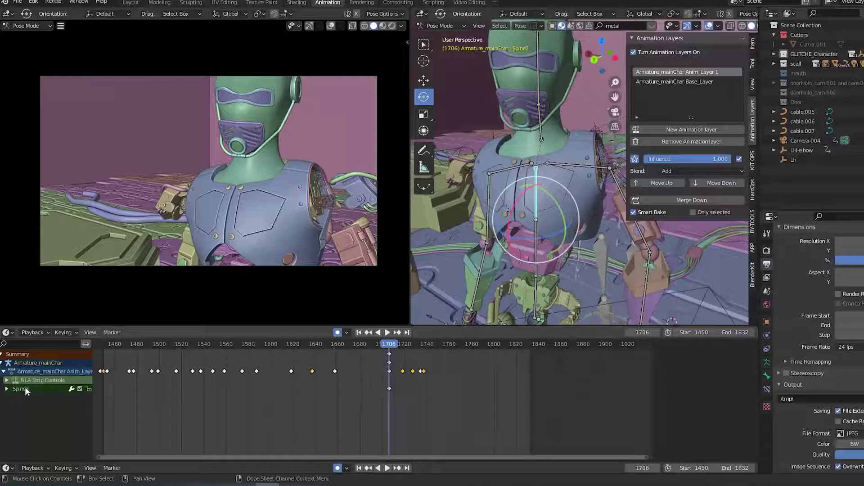
# Check the Dope Sheet keyframes of the Spine1 and Spine2 bones around frame 1706.
pyautogui.click(538, 253)
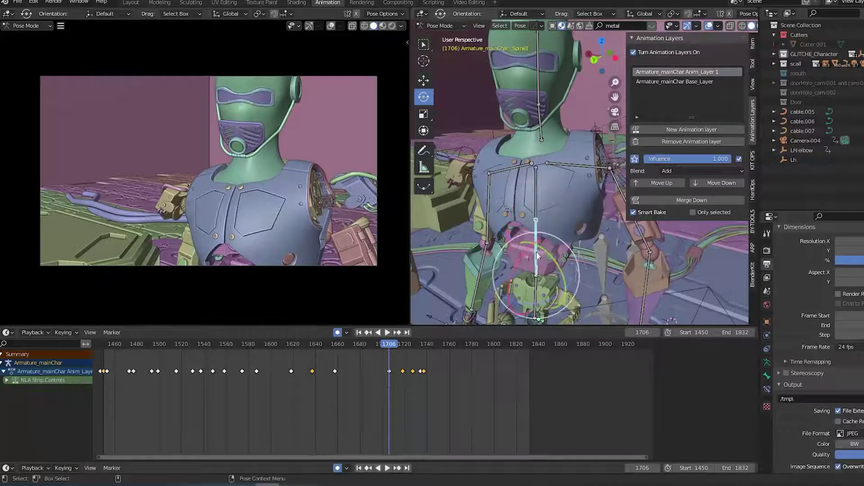
pyautogui.click(539, 202)
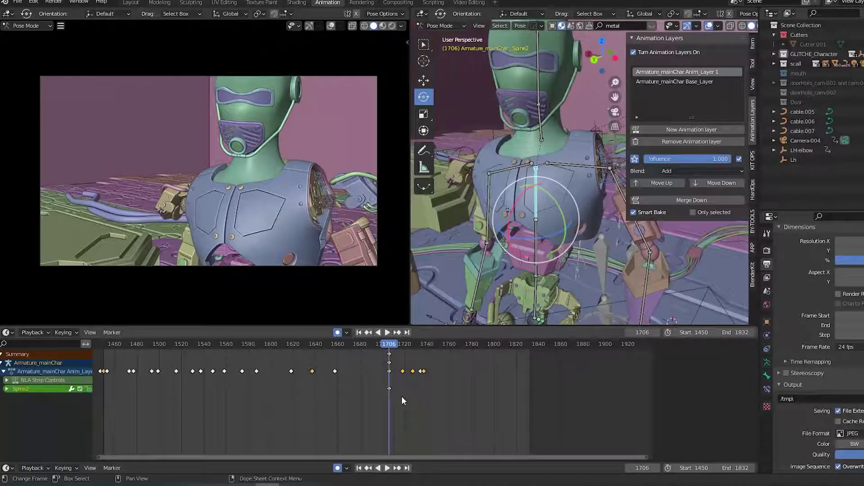
pyautogui.click(402, 396)
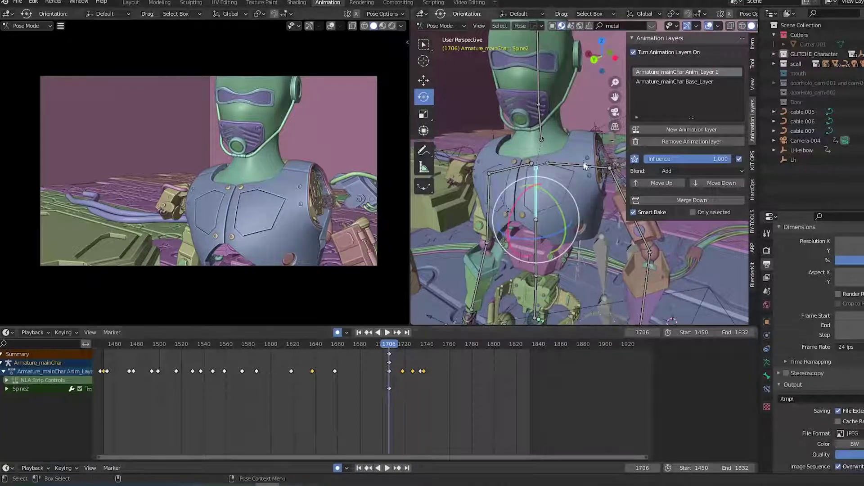
pyautogui.scroll(3, 375, 396)
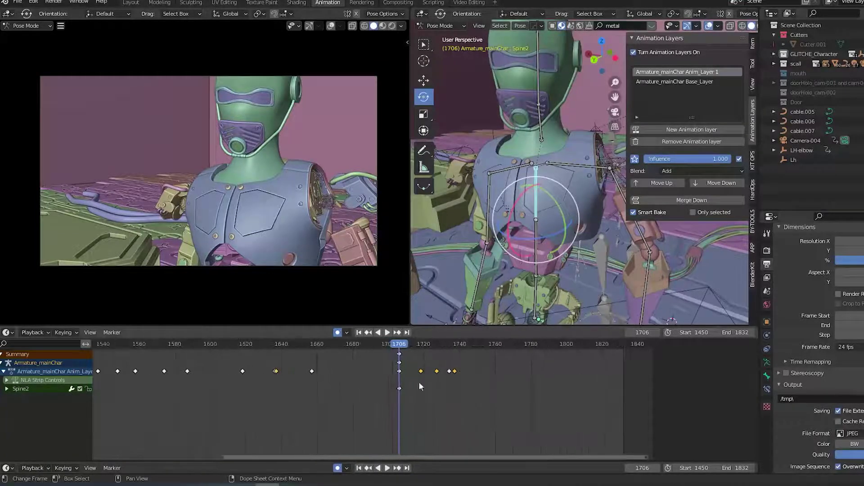
pyautogui.click(536, 201)
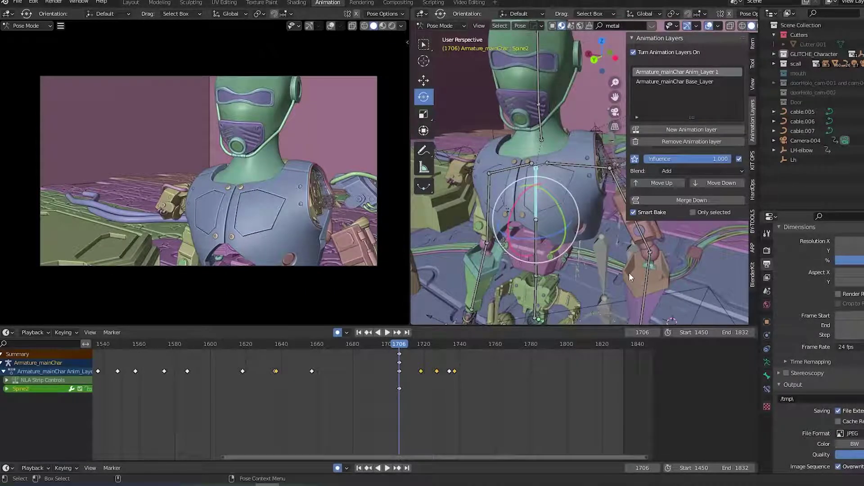
pyautogui.keyDown('alt'); pyautogui.moveTo(612, 280); pyautogui.dragTo(586, 252); pyautogui.keyUp('alt')
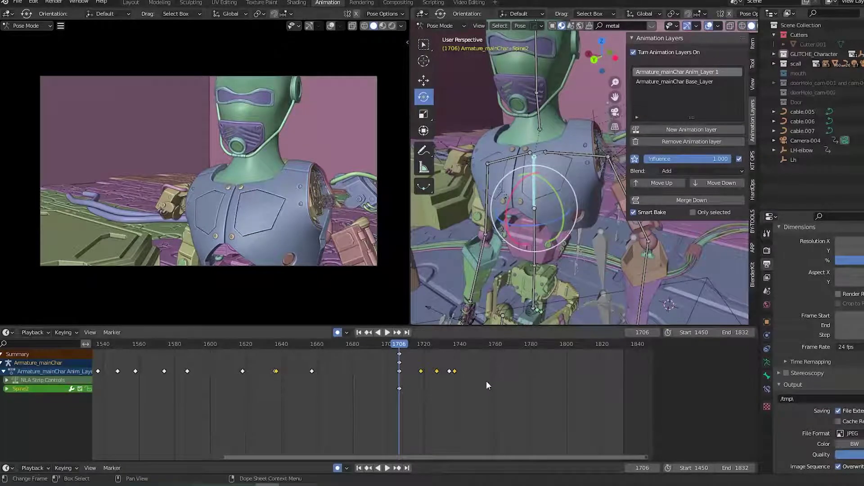
# Insert a Rotation keyframe on the Spine1 bone at frame 1709.
pyautogui.press('Right')
pyautogui.press('Right')
pyautogui.press('Right')
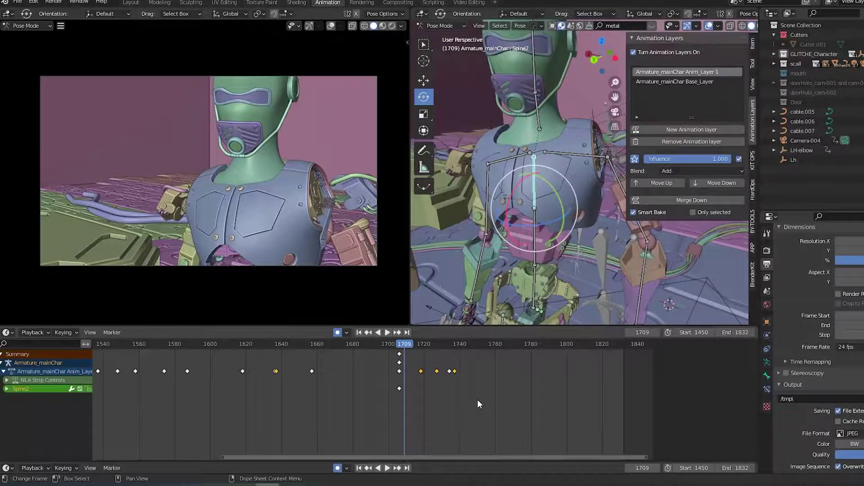
pyautogui.click(535, 236)
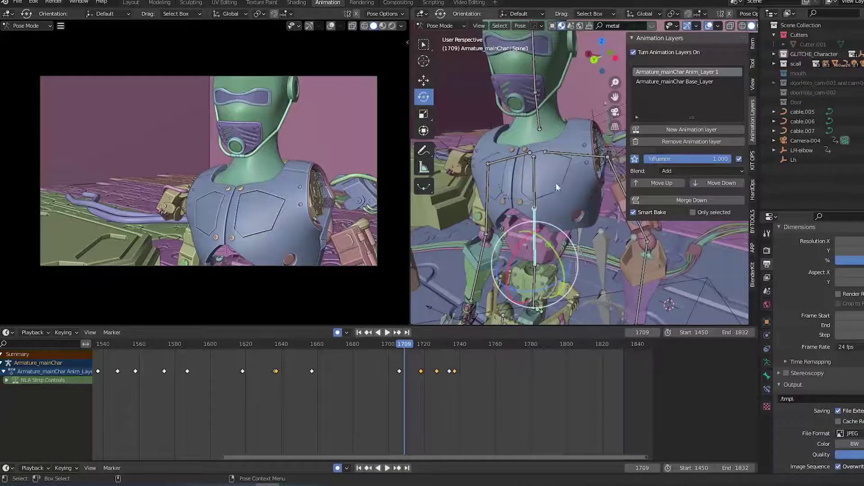
pyautogui.press('i')
pyautogui.click(557, 155)
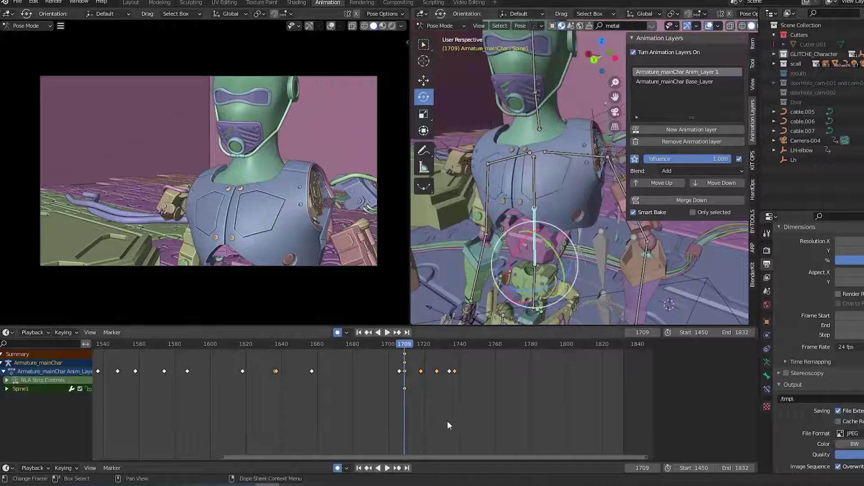
# Insert a Rotation keyframe on the Spine bone at frame 1712, three frames after the Spine1 key.
pyautogui.press('Right')
pyautogui.press('Right')
pyautogui.press('Right')
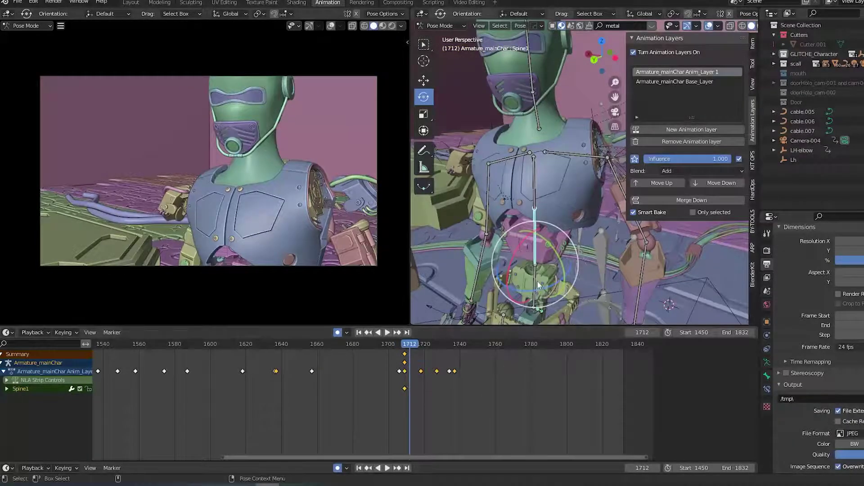
pyautogui.click(535, 288)
pyautogui.press('i')
pyautogui.click(555, 180)
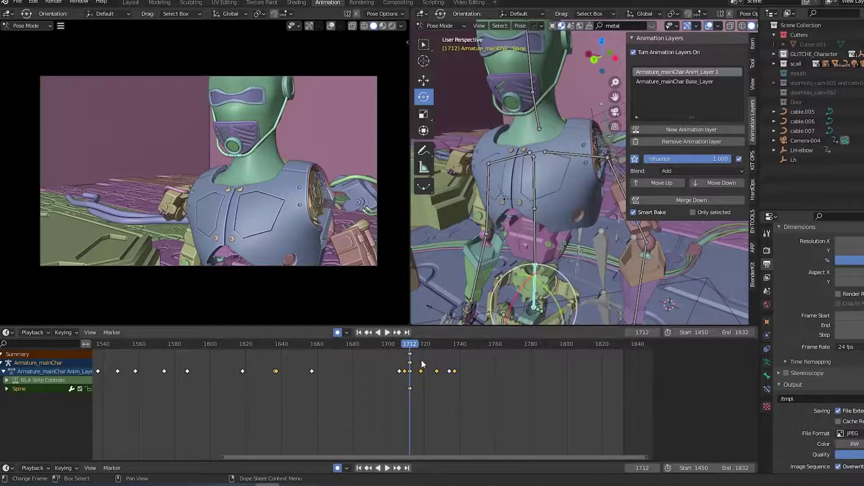
# Reselect the Spine2 bone, play the animation from frame 1706, and stop at frame 1718.
pyautogui.click(533, 195)
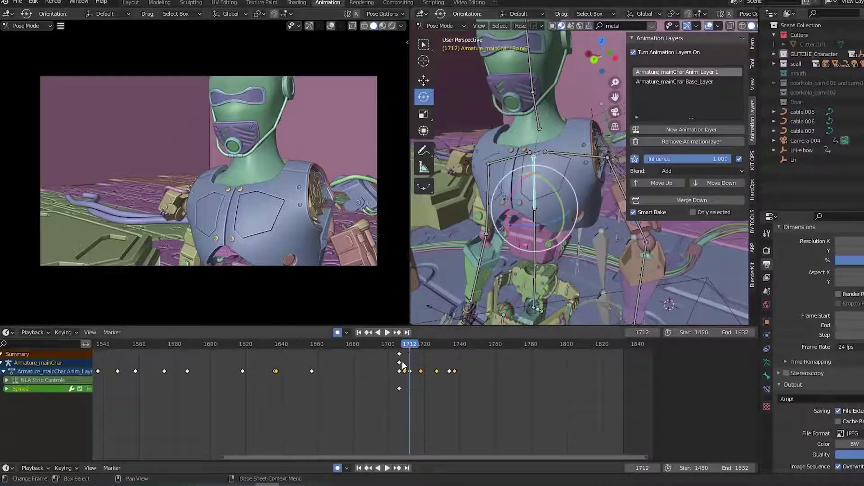
pyautogui.moveTo(405, 345); pyautogui.dragTo(399, 345)
pyautogui.press('space')
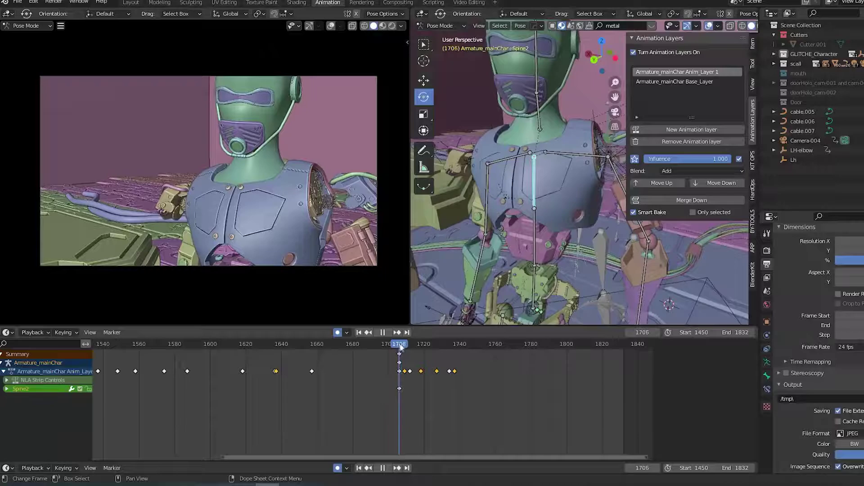
pyautogui.press('space')
pyautogui.press('space')
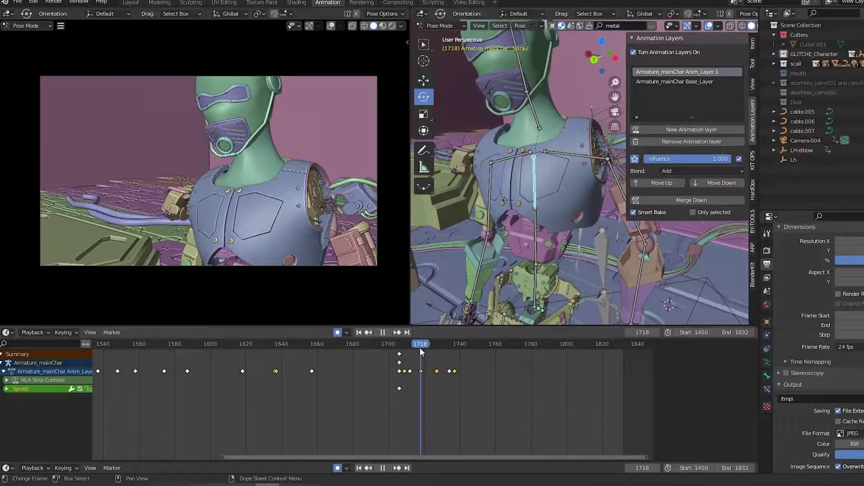
pyautogui.press('space')
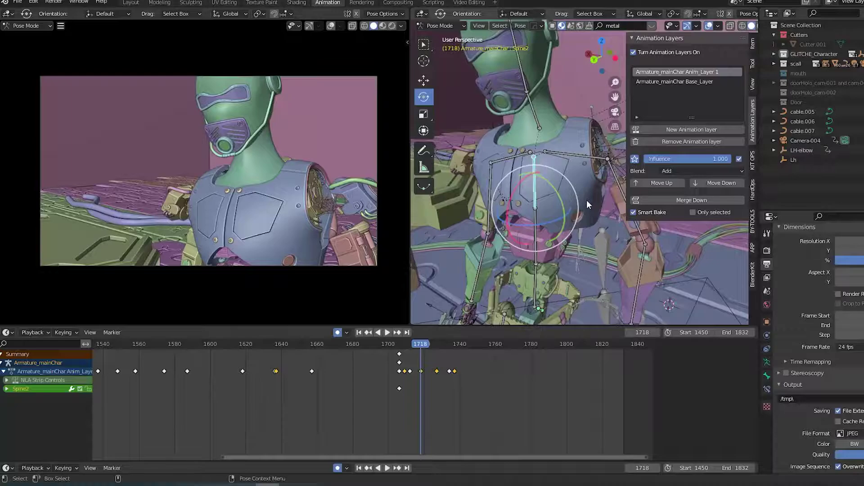
# Rotate the Spine2 bone about 13 degrees around the global Z axis at frame 1718.
pyautogui.press('r')
pyautogui.press('z')
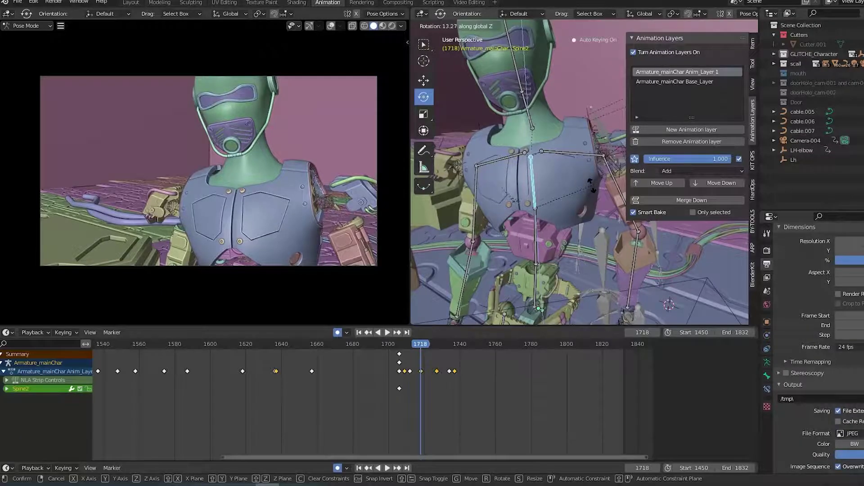
pyautogui.press('Return')
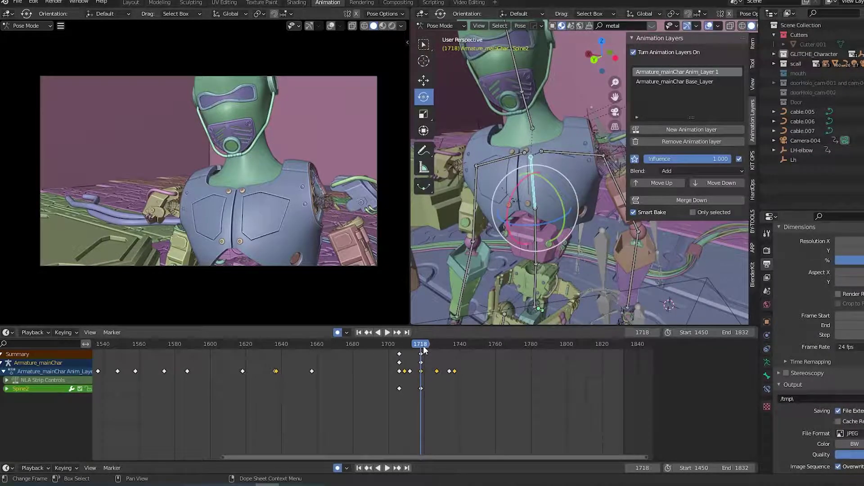
# Rotate the Spine1 bone about 6 degrees around the global Z axis at frame 1722.
pyautogui.press('Right')
pyautogui.press('Right')
pyautogui.press('Right')
pyautogui.press('Right')
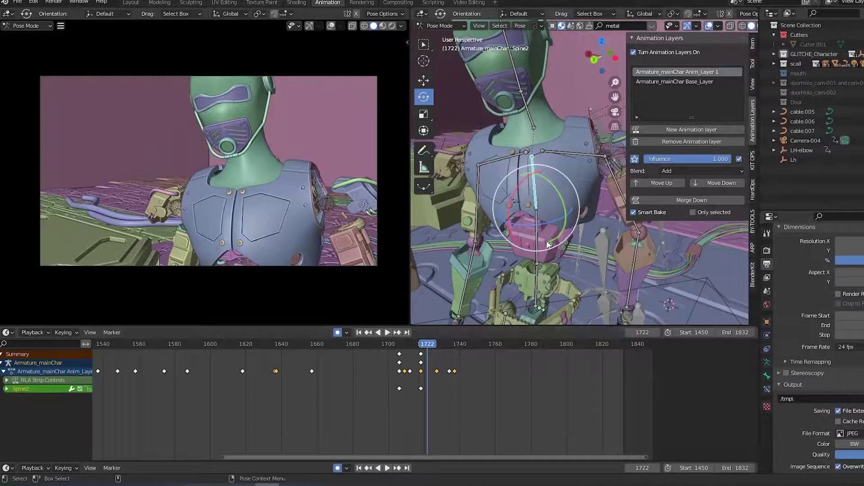
pyautogui.click(537, 239)
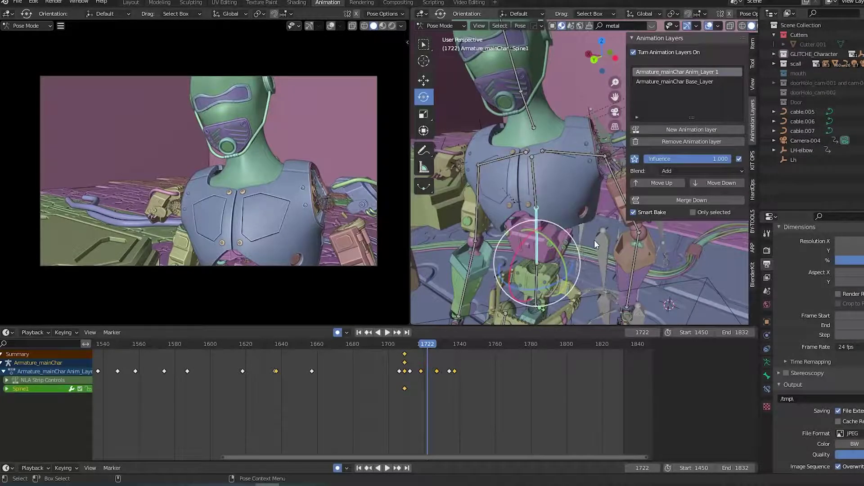
pyautogui.press('r')
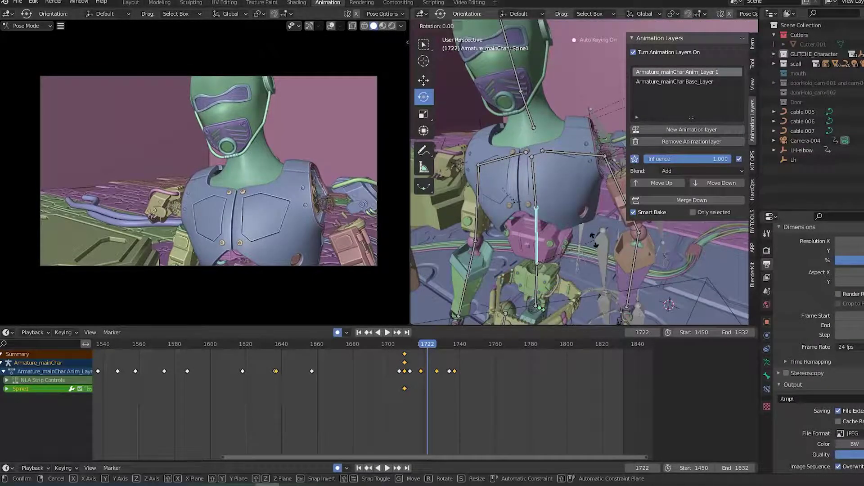
pyautogui.press('z')
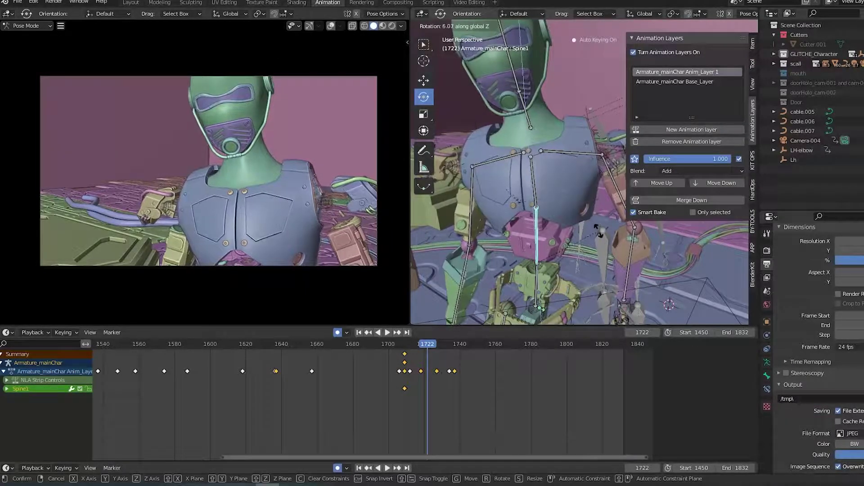
pyautogui.click(599, 231)
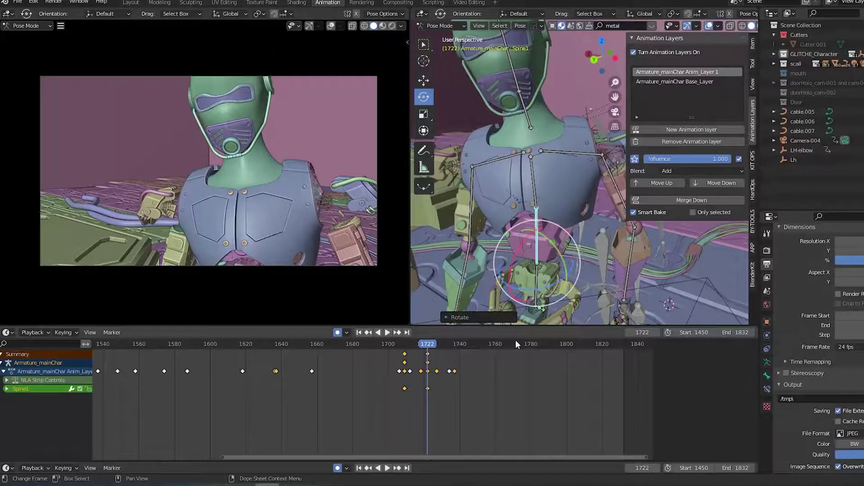
# Rotate the Spine bone about 2 degrees around the global Z axis at frame 1727.
pyautogui.press('Right')
pyautogui.press('Right')
pyautogui.press('Right')
pyautogui.press('Right')
pyautogui.press('Right')
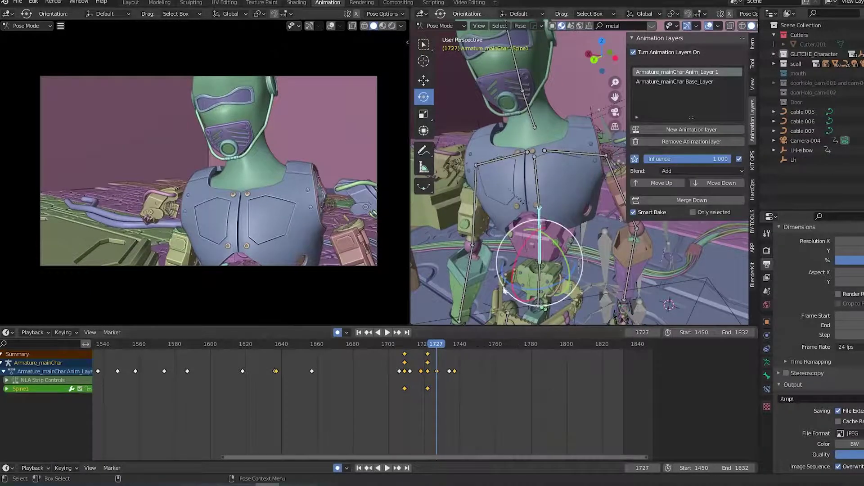
pyautogui.click(540, 276)
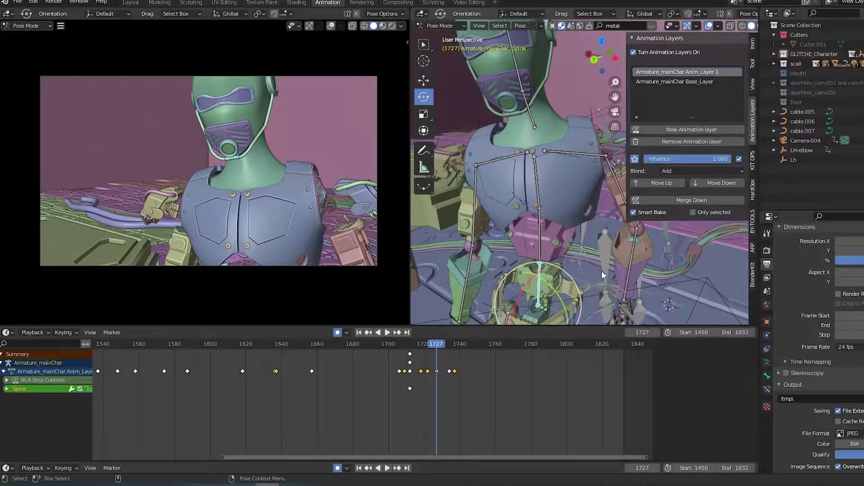
pyautogui.press('r')
pyautogui.press('z')
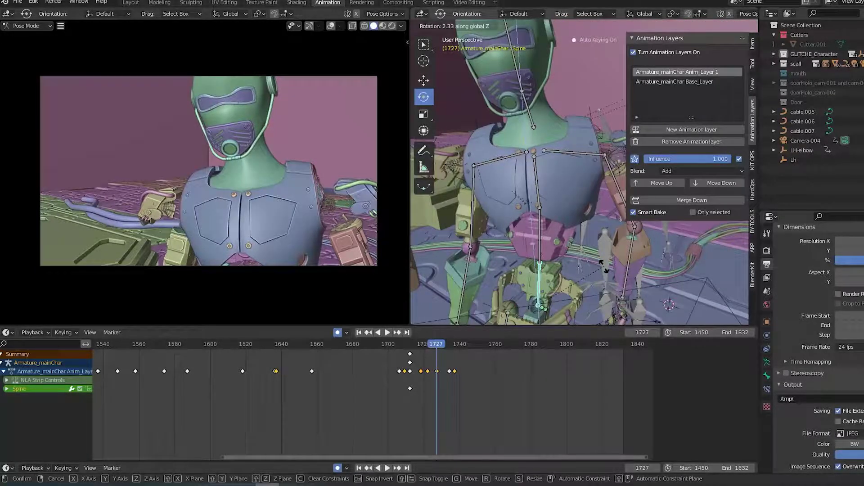
pyautogui.click(603, 268)
# Play back the spine motion, stop at frame 1719, and insert a keyframe on the Hips bone there.
pyautogui.click(406, 343)
pyautogui.press('space')
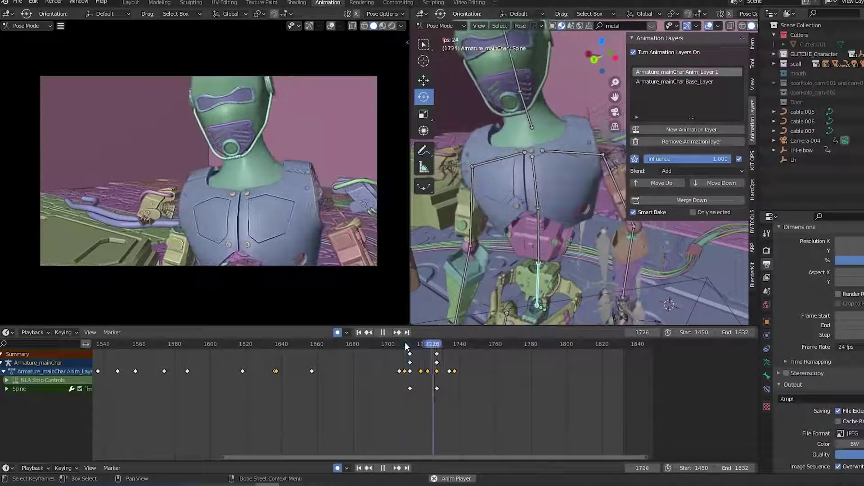
pyautogui.press('space')
pyautogui.click(542, 308)
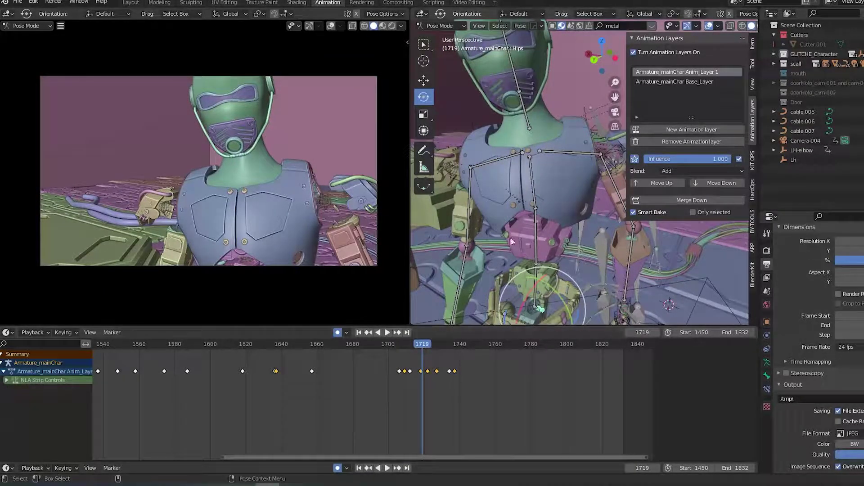
pyautogui.press('i')
pyautogui.click(506, 217)
# Play the animation briefly from the new Hips key and save the file.
pyautogui.press('space')
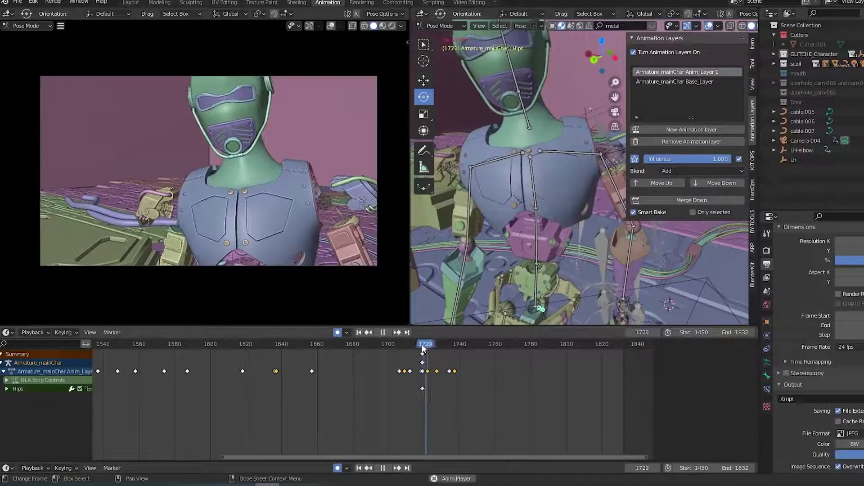
pyautogui.press('Escape')
pyautogui.hotkey('ctrl', 's')
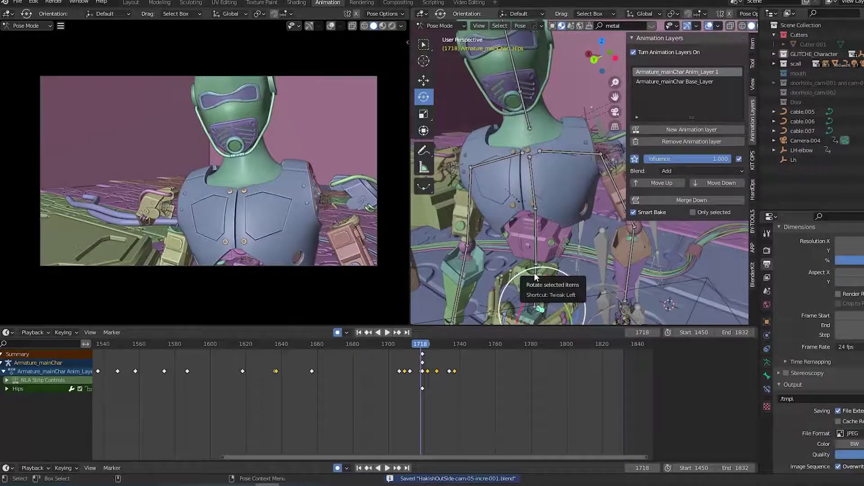
# Play on to frame 1746 and rotate the Hips bone about 46 degrees around the global Z axis.
pyautogui.press('space')
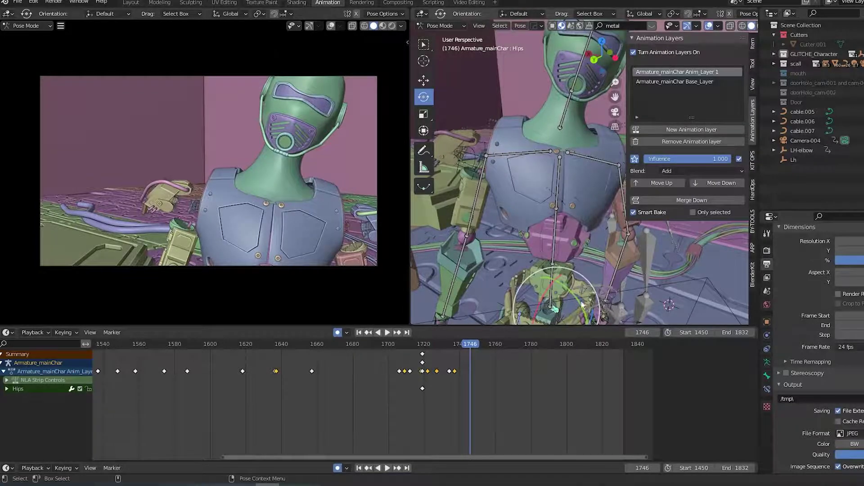
pyautogui.press('r')
pyautogui.press('z')
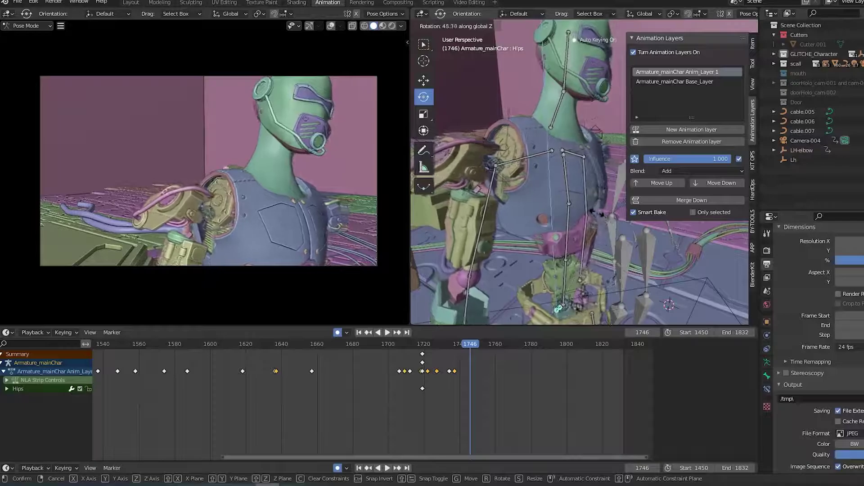
pyautogui.click(597, 214)
# Review the hip turn and rotate the Hips bone slightly further around the global Z axis at frame 1760.
pyautogui.click(423, 344)
pyautogui.press('space')
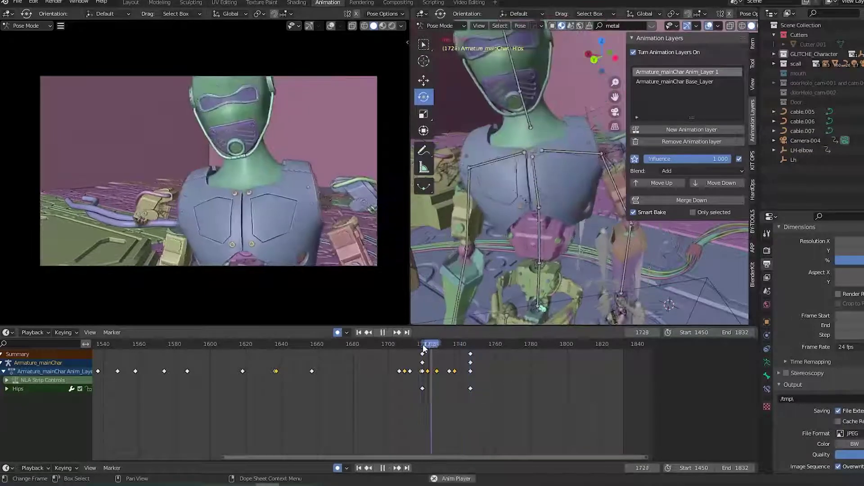
pyautogui.moveTo(423, 344); pyautogui.dragTo(495, 350)
pyautogui.press('space')
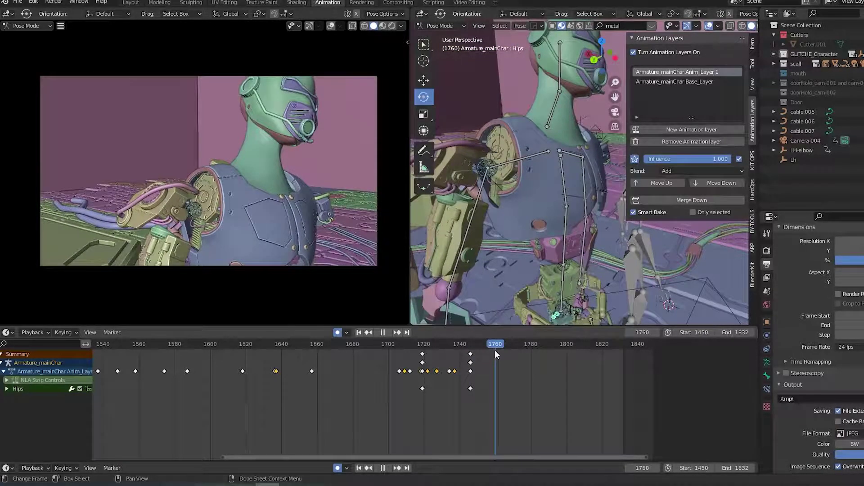
pyautogui.press('space')
pyautogui.press('r')
pyautogui.press('z')
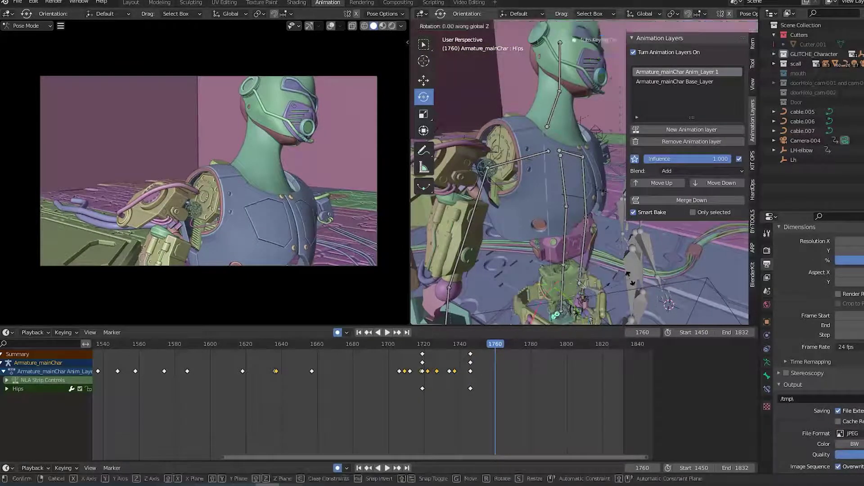
pyautogui.click(618, 261)
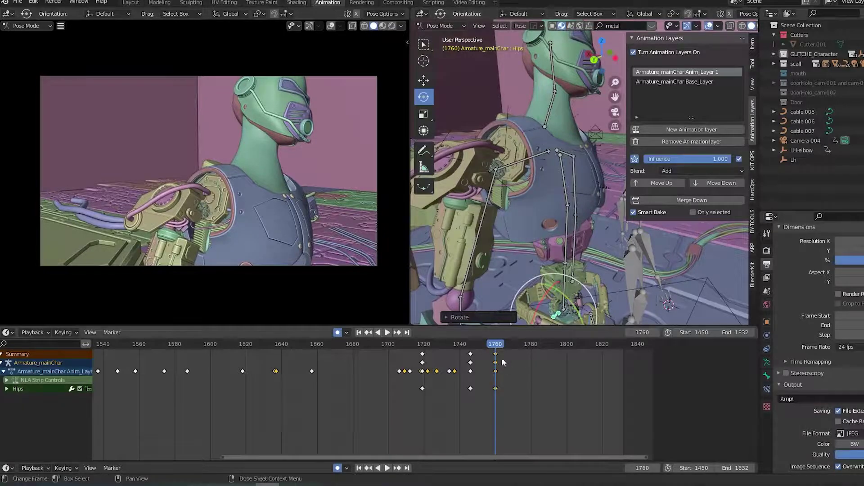
# Play past the last Hips key and rotate the Hips bone strongly further around the global Z axis at frame 1781.
pyautogui.click(467, 345)
pyautogui.press('space')
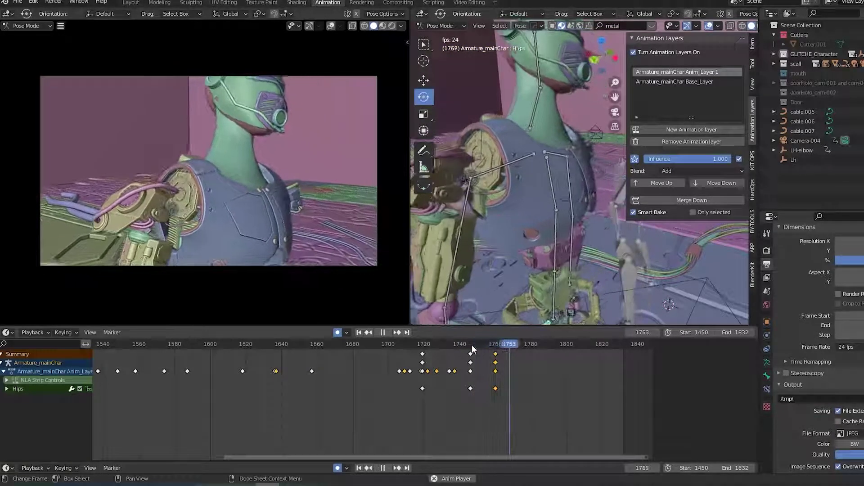
pyautogui.press('space')
pyautogui.moveTo(502, 346); pyautogui.dragTo(532, 345)
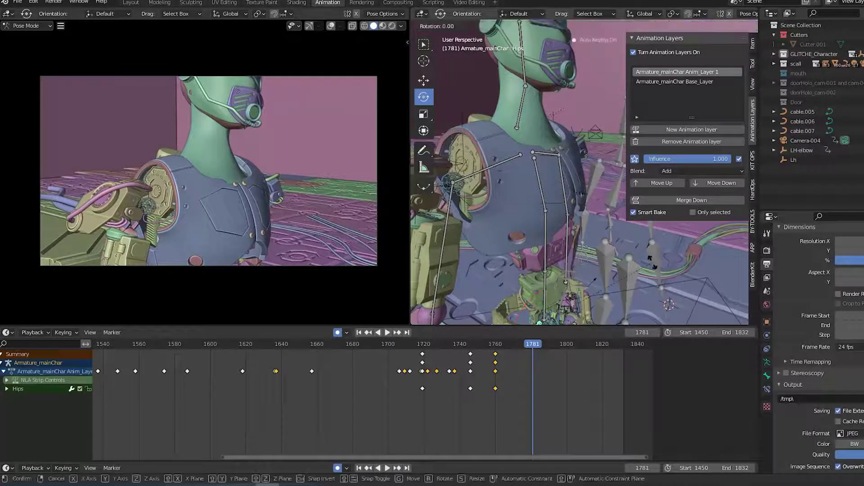
pyautogui.press('r')
pyautogui.press('z')
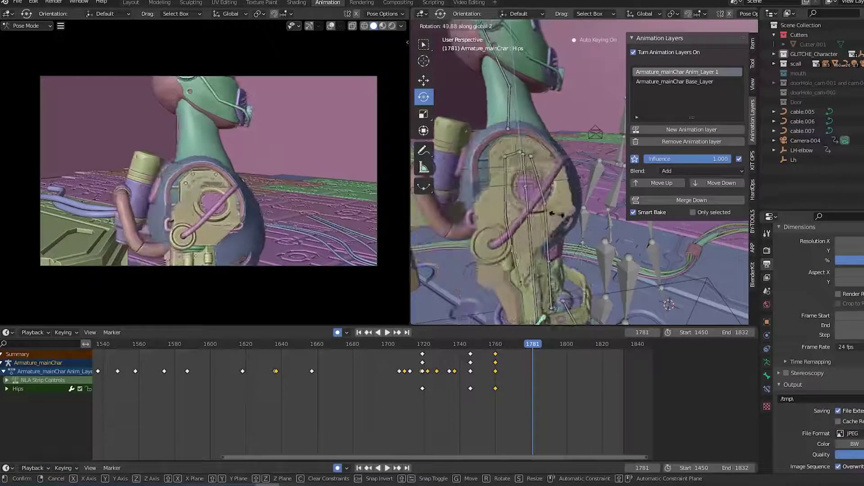
pyautogui.click(536, 210)
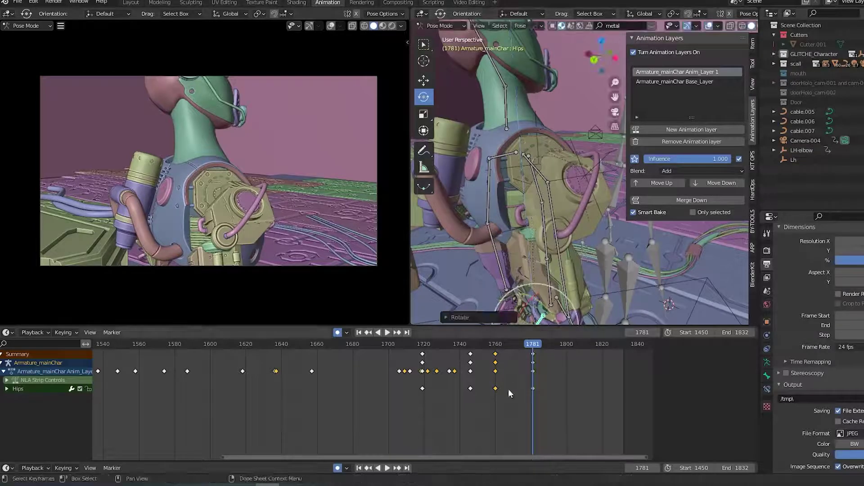
# Play the full hip turn from just before its first key, replay its second half, and stop at frame 1800.
pyautogui.click(421, 344)
pyautogui.press('space')
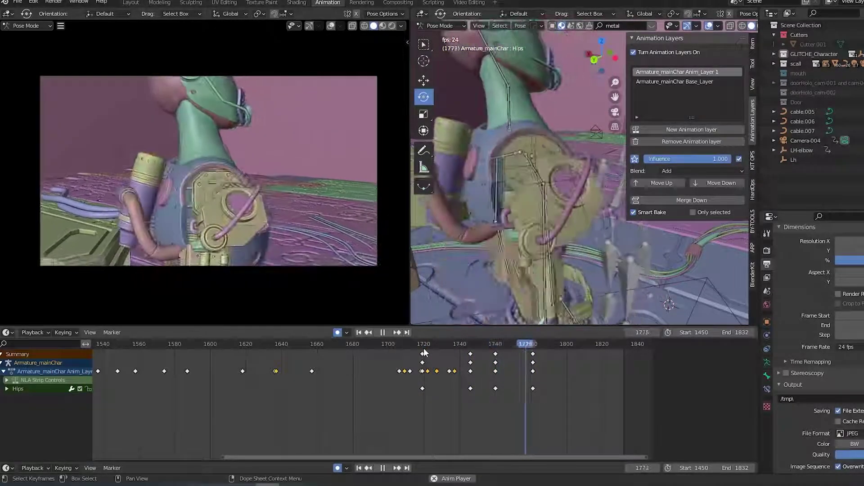
pyautogui.press('space')
pyautogui.moveTo(480, 344); pyautogui.dragTo(466, 348)
pyautogui.press('space')
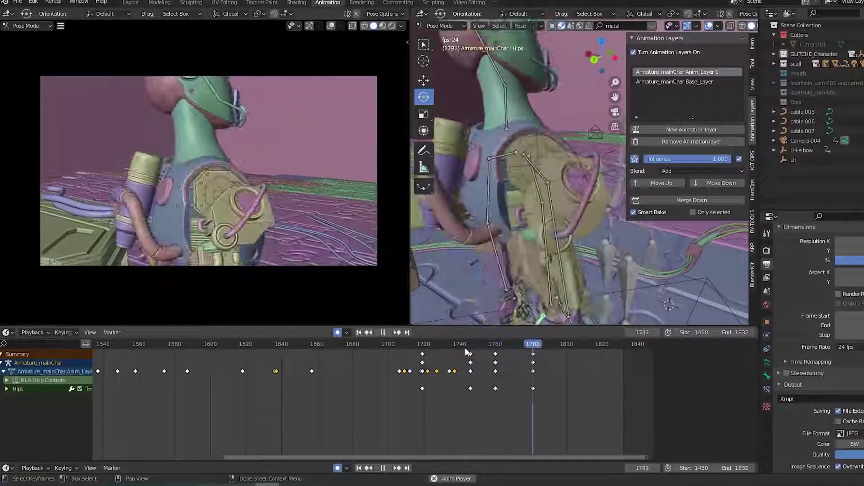
pyautogui.press('space')
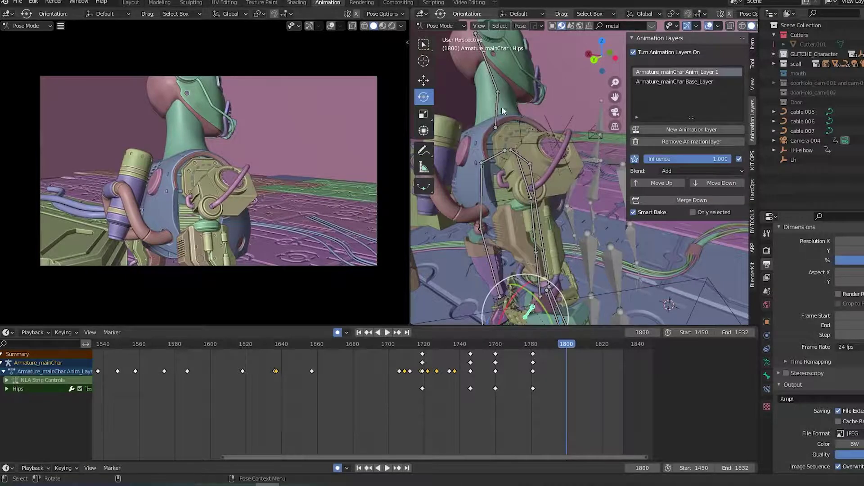
# Select the Neck bone, replay its motion during the turn, stop at frame 1740, and save the file.
pyautogui.click(499, 111)
pyautogui.press('space')
pyautogui.moveTo(461, 346); pyautogui.dragTo(439, 356)
pyautogui.press('space')
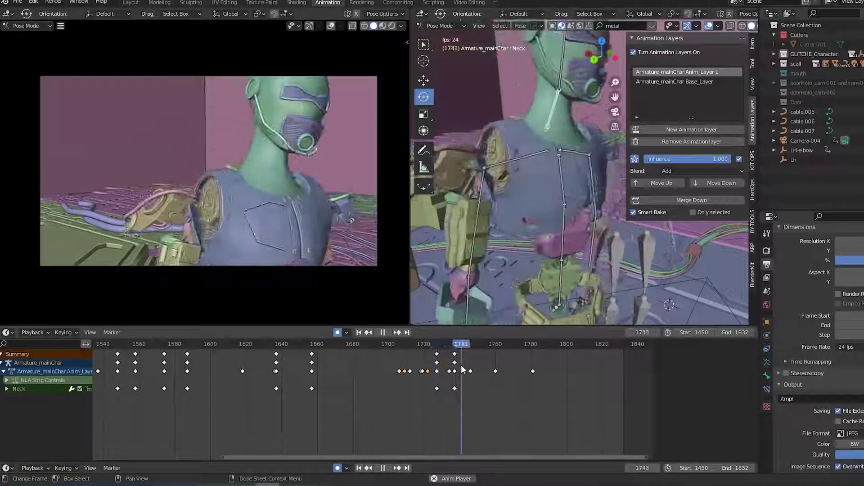
pyautogui.moveTo(457, 350)
pyautogui.mouseDown()
pyautogui.moveTo(425, 347)
pyautogui.moveTo(460, 349)
pyautogui.mouseUp()
pyautogui.press('space')
pyautogui.hotkey('ctrl', 's')
# Switch to the base animation layer and show only the Neck bone's quaternion rotation curves in the Graph Editor.
pyautogui.click(703, 81)
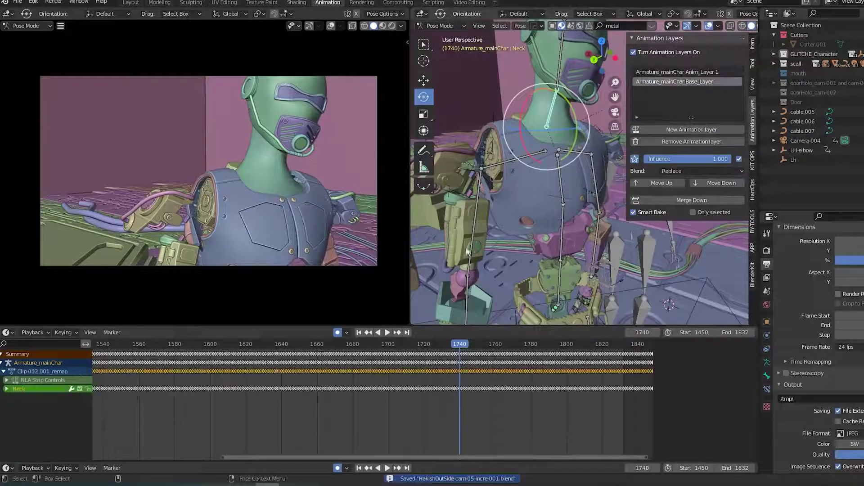
pyautogui.hotkey('ctrl', 'Tab')
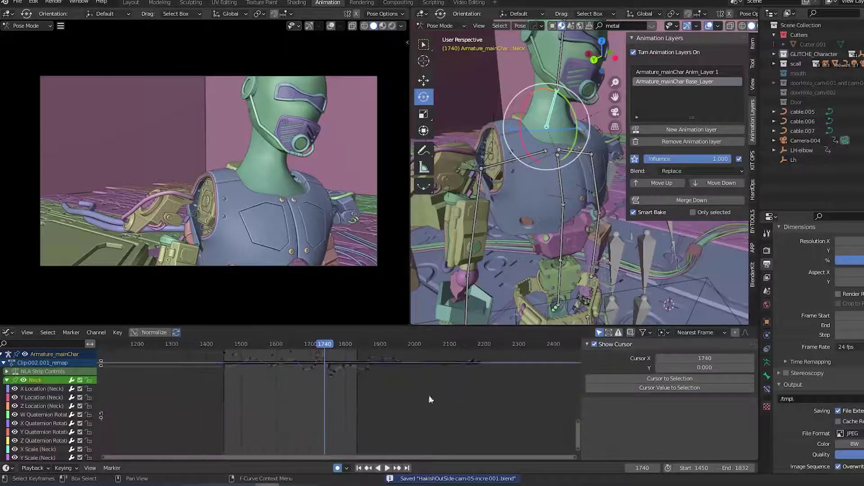
pyautogui.press('Home')
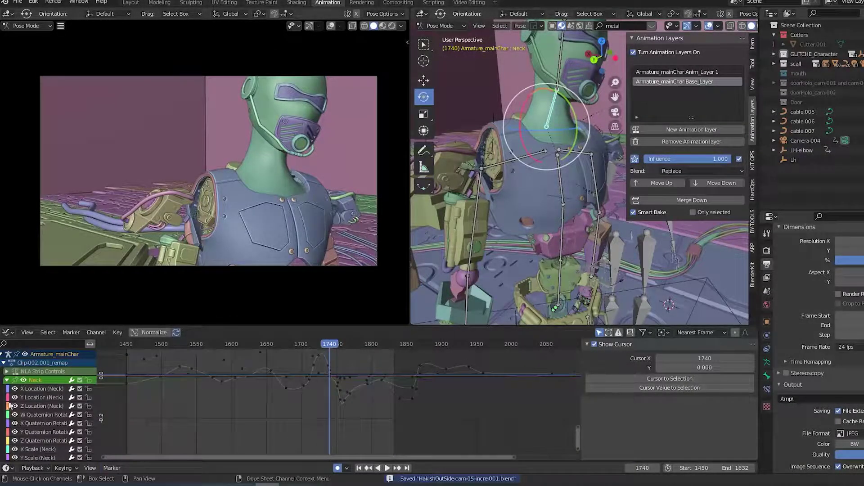
pyautogui.click(23, 380)
pyautogui.scroll(-2, 29, 411)
pyautogui.moveTo(16, 396); pyautogui.dragTo(21, 422)
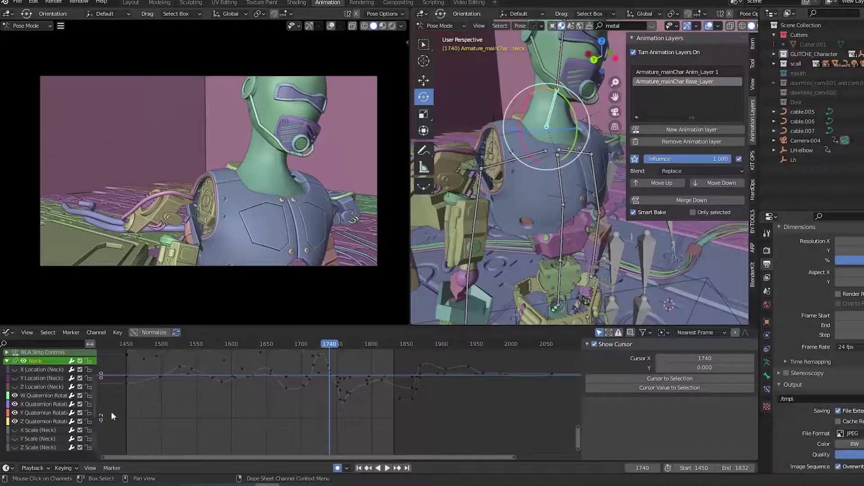
pyautogui.press('Home')
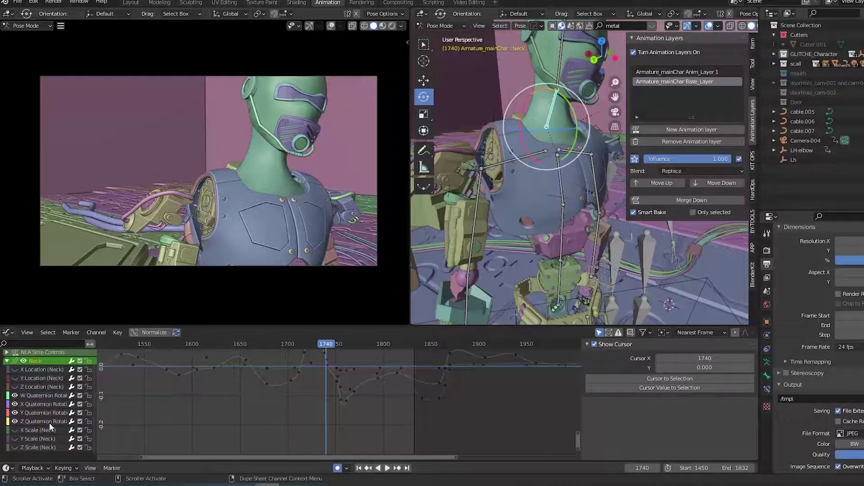
# Examine the Neck bone's Z Quaternion Rotation curve while playing the turn through to frame 1769.
pyautogui.click(50, 421)
pyautogui.press('Home')
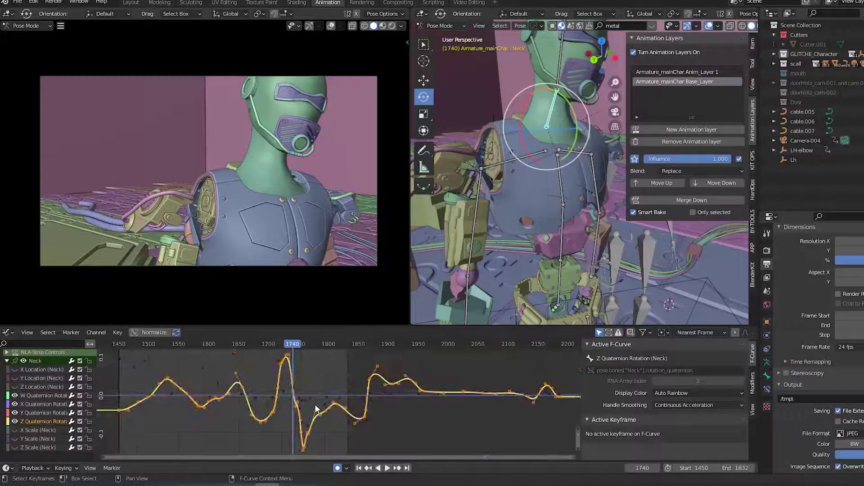
pyautogui.scroll(1, 315, 409)
pyautogui.click(265, 345)
pyautogui.press('space')
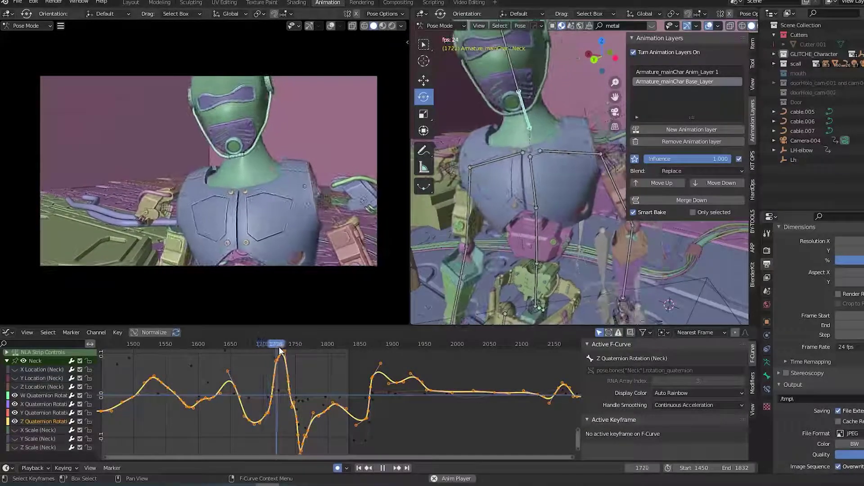
pyautogui.press('space')
pyautogui.scroll(-3, 306, 375)
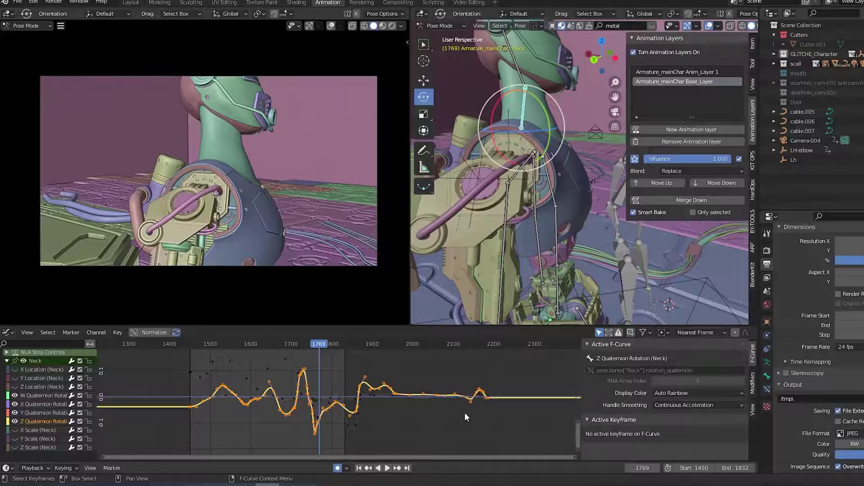
# Delete the Neck bone's X, Y and Z Quaternion Rotation keyframes after frame 1685 on the base layer.
pyautogui.moveTo(321, 347); pyautogui.dragTo(285, 345)
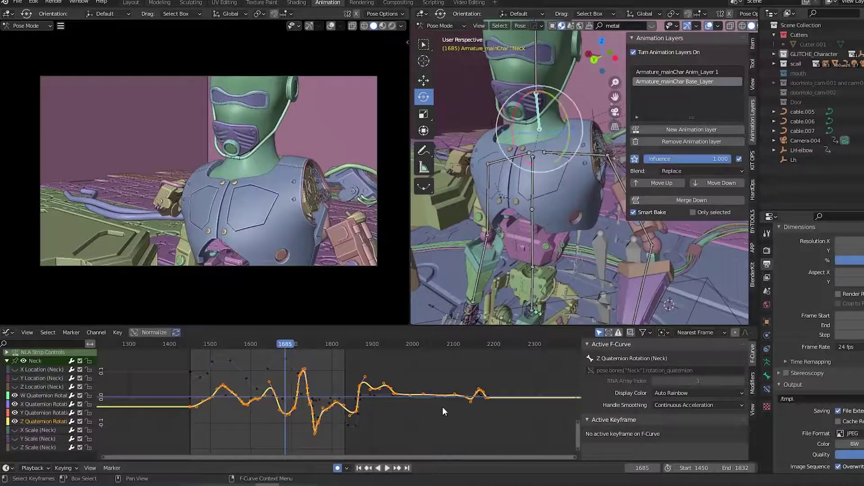
pyautogui.click(496, 426)
pyautogui.moveTo(497, 422); pyautogui.dragTo(290, 363)
pyautogui.press('x')
pyautogui.click(342, 377)
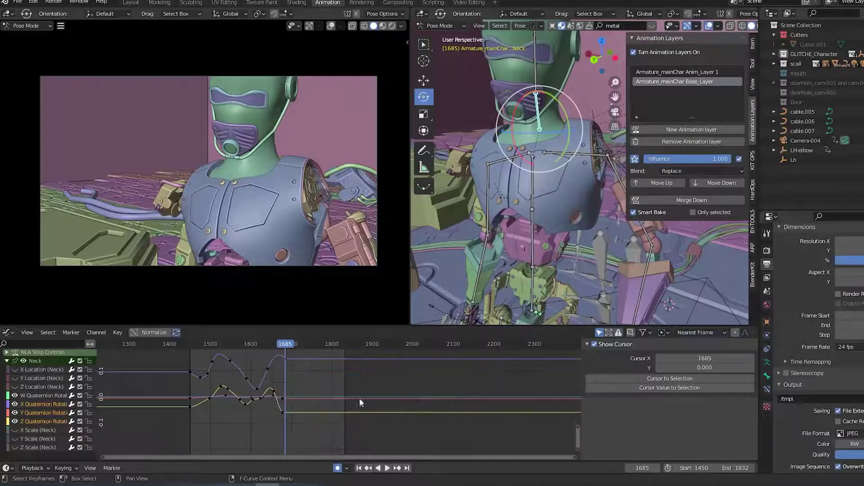
# Delete the Neck bone's W Quaternion Rotation keyframes after frame 1685 and save the file.
pyautogui.scroll(-5, 298, 393)
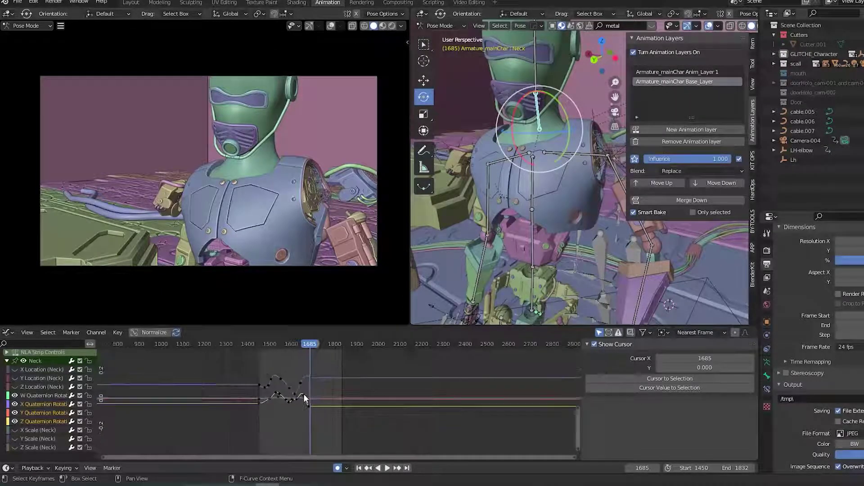
pyautogui.click(59, 395)
pyautogui.press('Home')
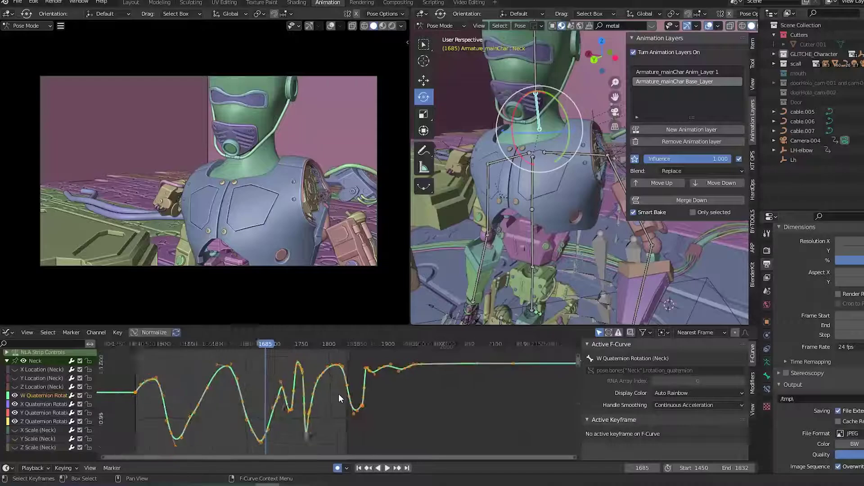
pyautogui.click(338, 394)
pyautogui.moveTo(442, 425); pyautogui.dragTo(303, 364)
pyautogui.press('x')
pyautogui.click(452, 393)
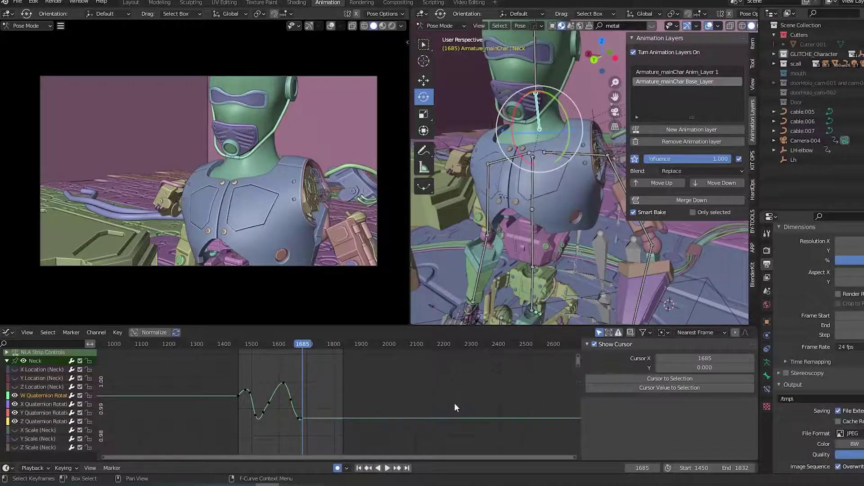
pyautogui.hotkey('ctrl', 's')
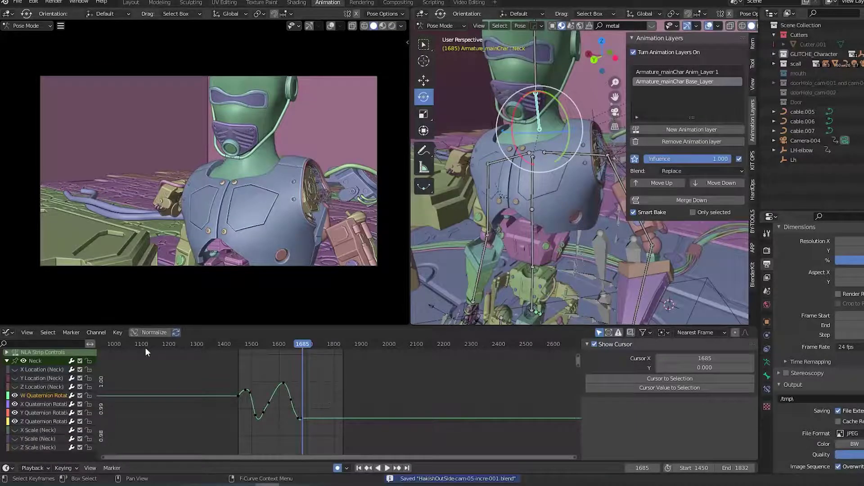
# Change the Graph Editor area back to the Timeline.
pyautogui.hotkey('ctrl', 'Tab')
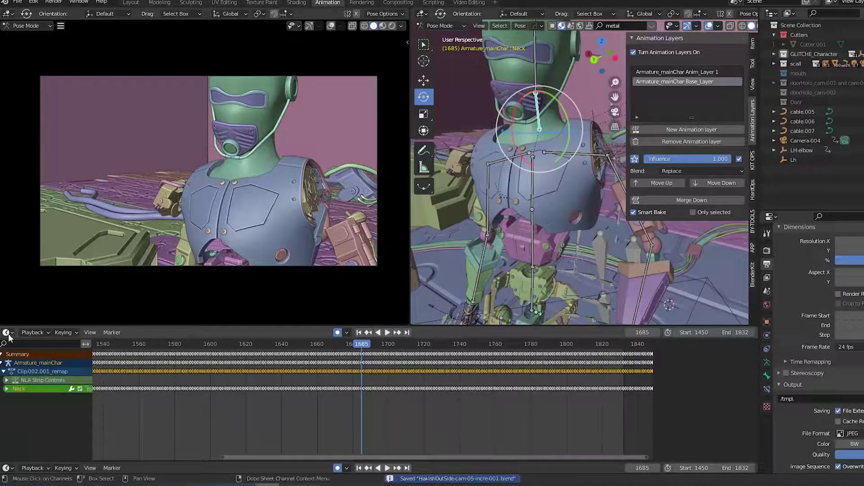
pyautogui.click(8, 333)
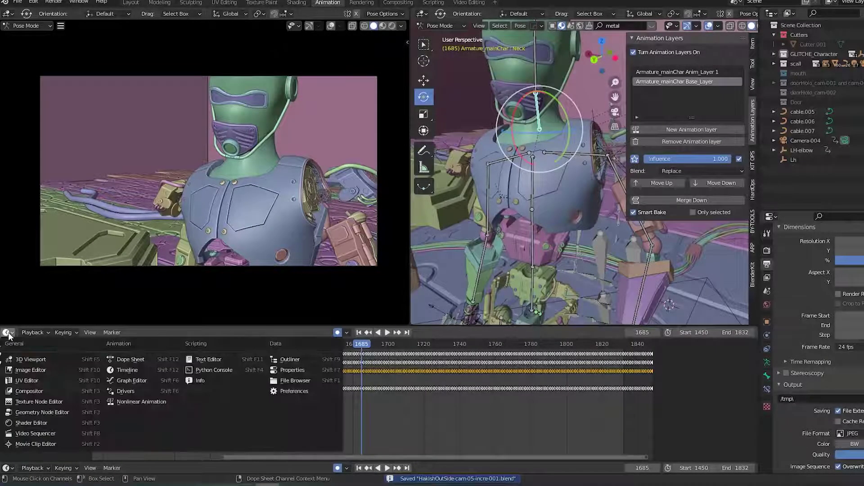
pyautogui.click(142, 371)
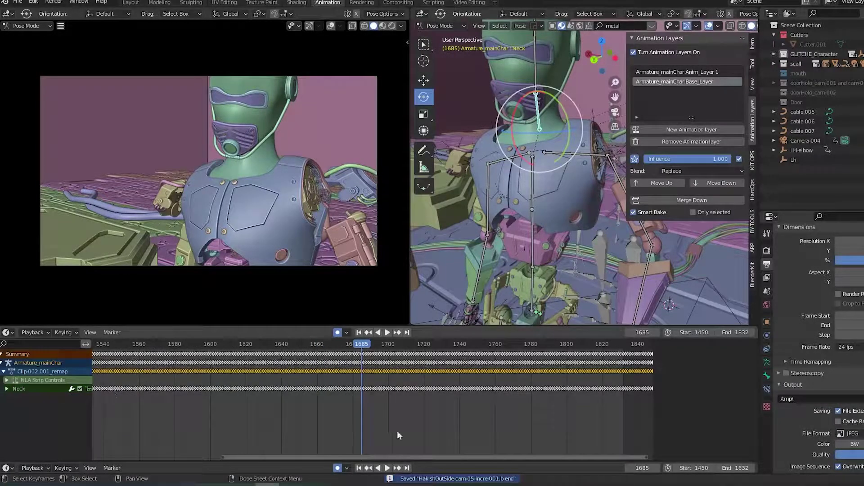
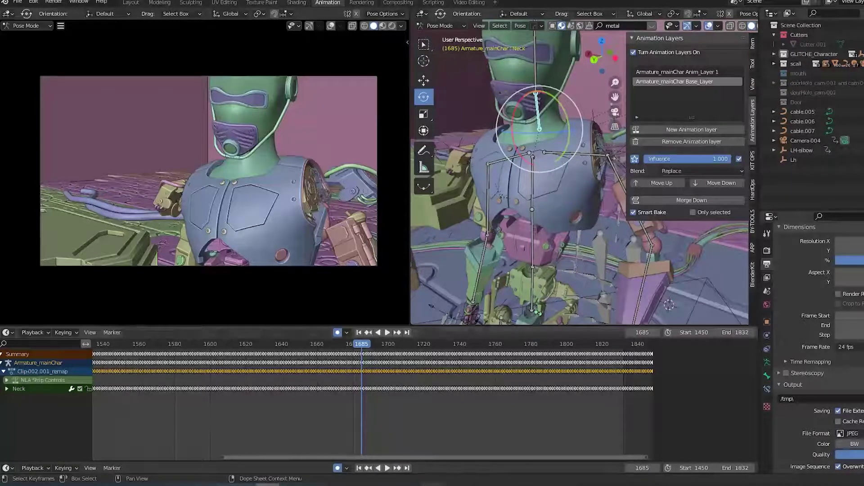
pyautogui.click(431, 485)
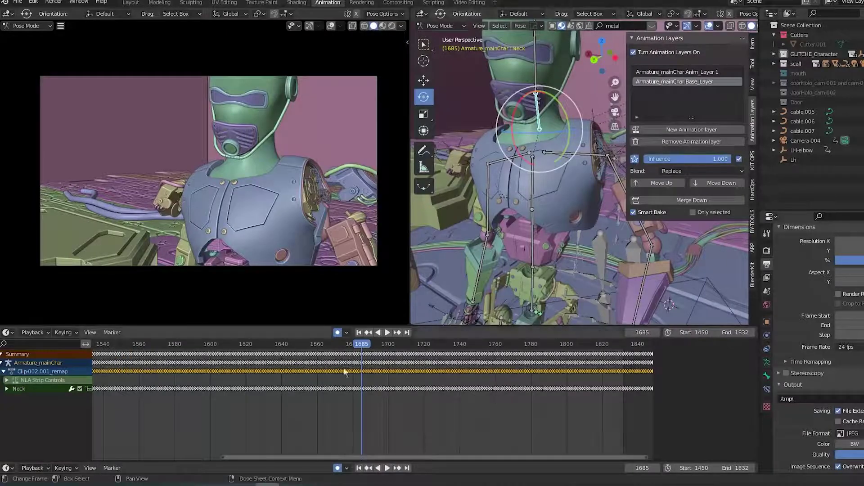
# Play back the robot's turn from about frame 1681 to check the motion without the Neck's later base keyframes.
pyautogui.press('space')
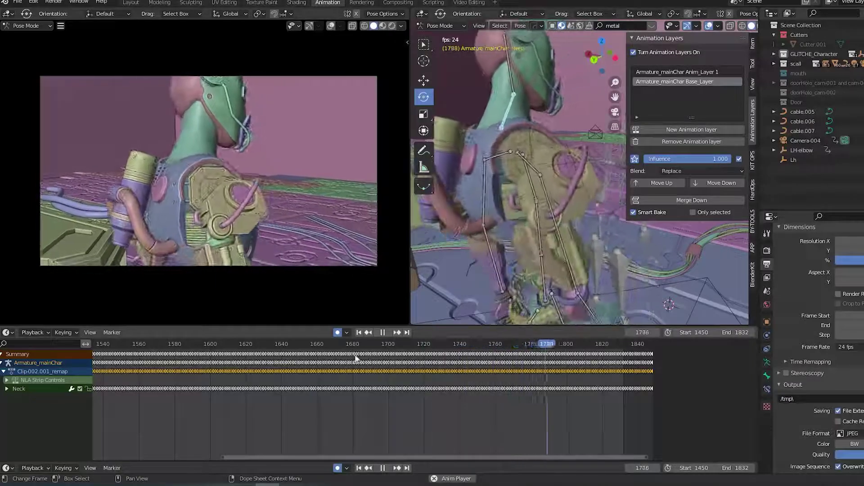
pyautogui.click(354, 343)
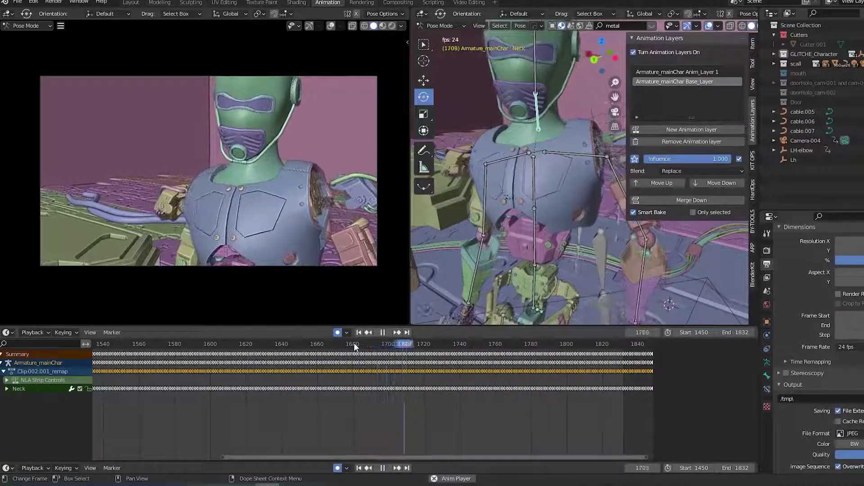
pyautogui.press('space')
pyautogui.click(354, 344)
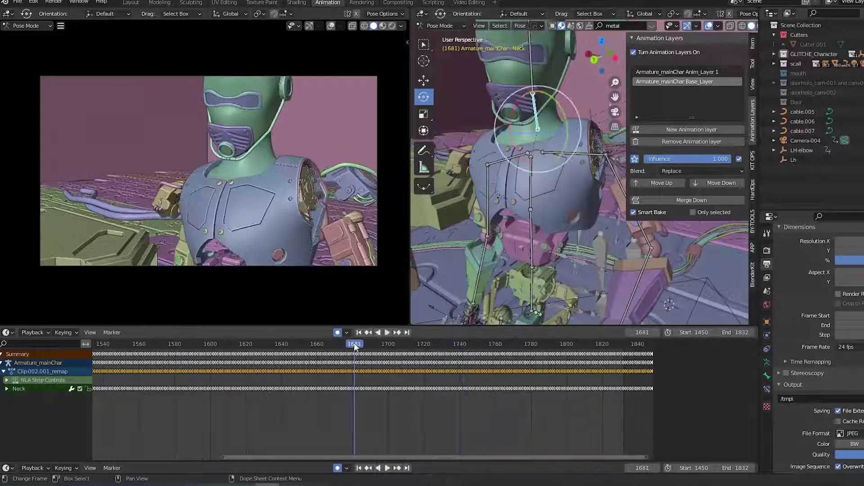
pyautogui.press('space')
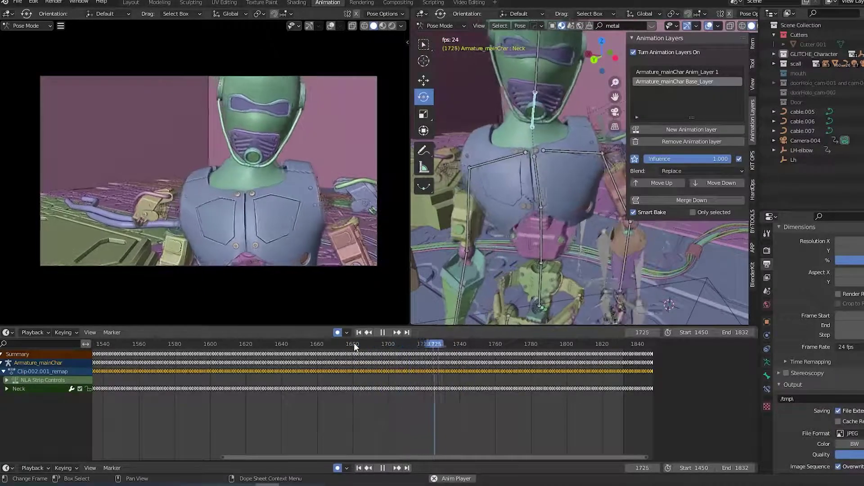
pyautogui.press('space')
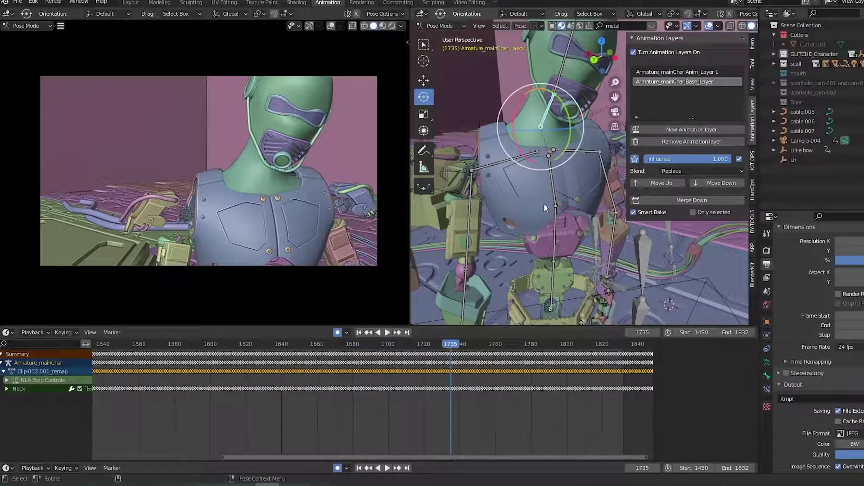
# Select the Spine2 bone, collapse the Summary channels and make Armature_mainChar Anim_Layer 1 the active layer.
pyautogui.click(553, 195)
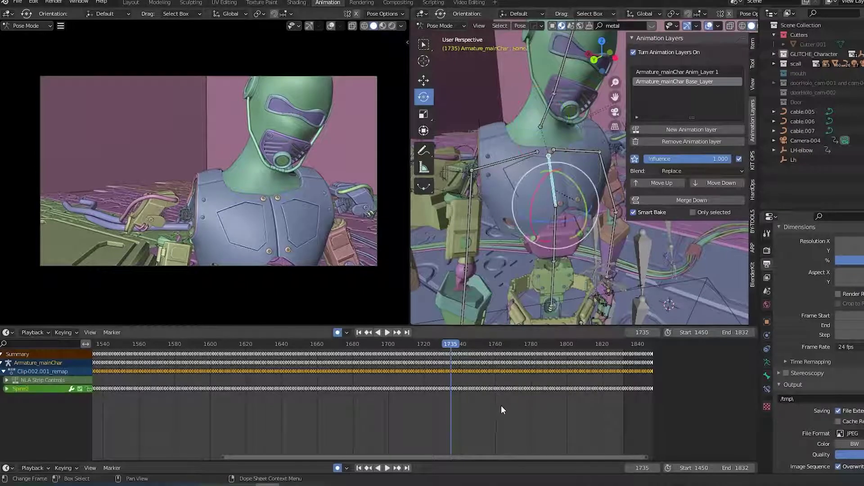
pyautogui.click(2, 355)
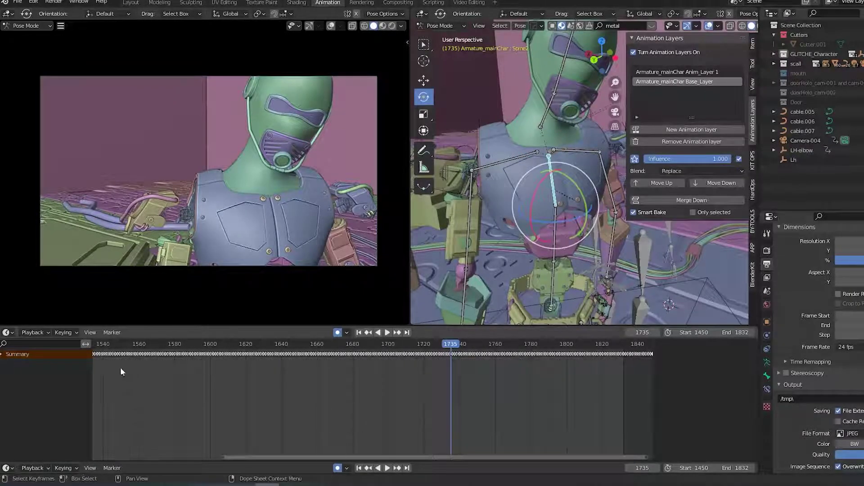
pyautogui.click(5, 332)
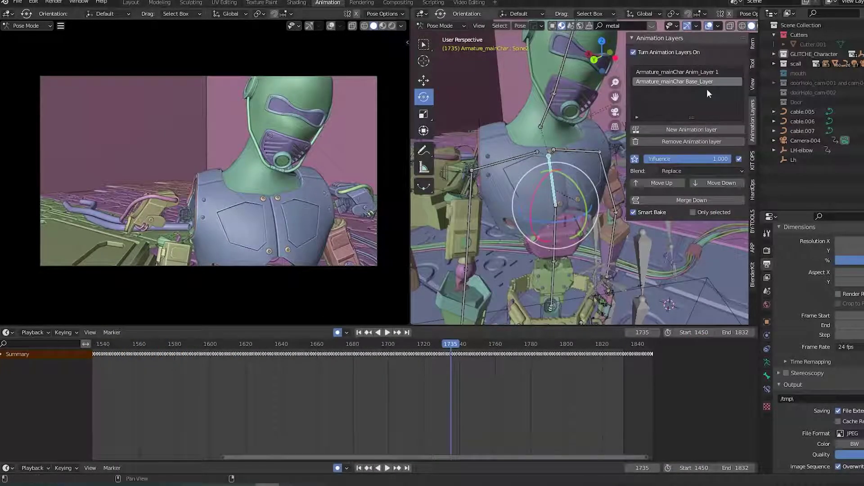
pyautogui.click(701, 73)
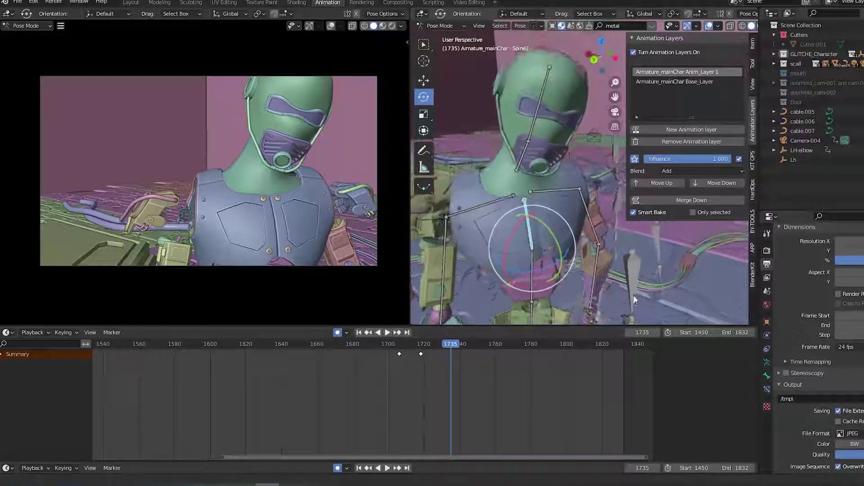
# Play the turn through to frame 1745 with Spine2 selected to check its additive keyframe timing.
pyautogui.click(399, 344)
pyautogui.press('space')
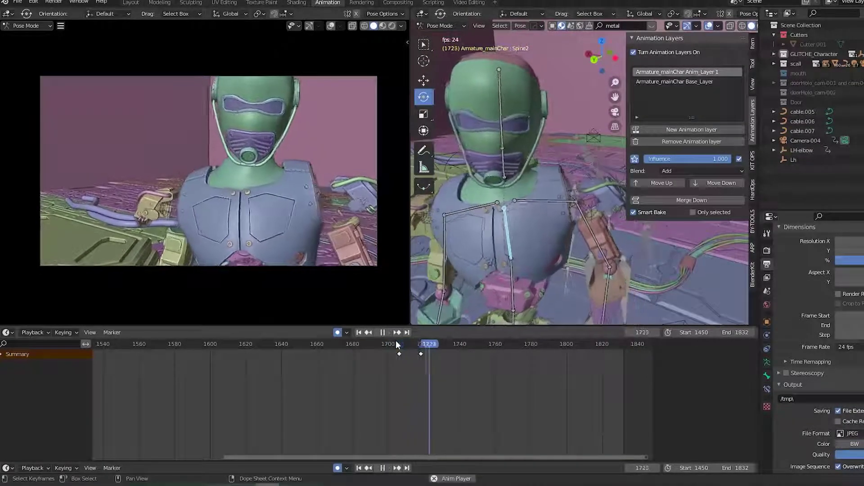
pyautogui.moveTo(393, 346)
pyautogui.mouseDown()
pyautogui.moveTo(440, 349)
pyautogui.moveTo(409, 353)
pyautogui.mouseUp()
pyautogui.press('space')
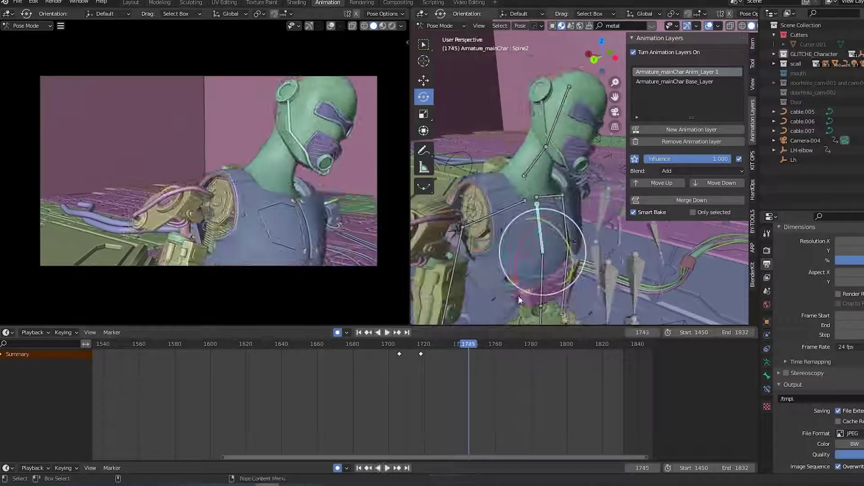
# Select the Spine bone and replay the turn from about frame 1700 to check its keyframes against the motion.
pyautogui.click(542, 316)
pyautogui.moveTo(408, 355)
pyautogui.mouseDown()
pyautogui.moveTo(387, 347)
pyautogui.moveTo(399, 350)
pyautogui.mouseUp()
pyautogui.press('space')
pyautogui.click(382, 346)
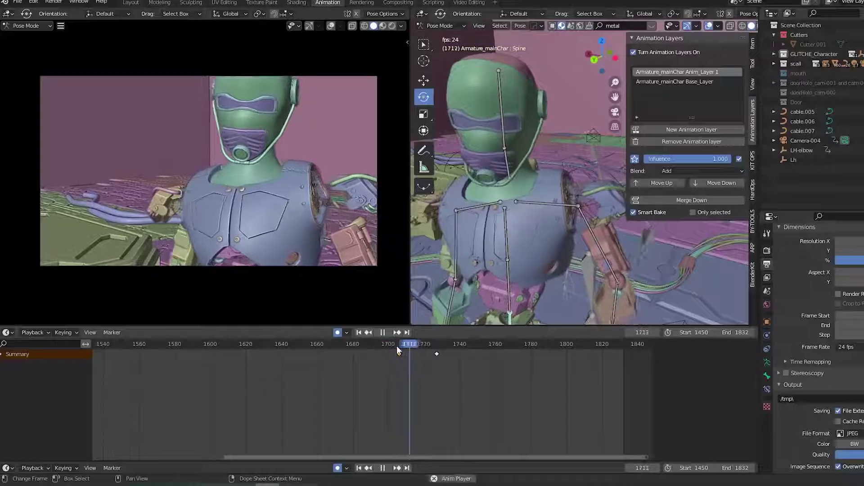
pyautogui.press('space')
pyautogui.click(387, 347)
pyautogui.press('space')
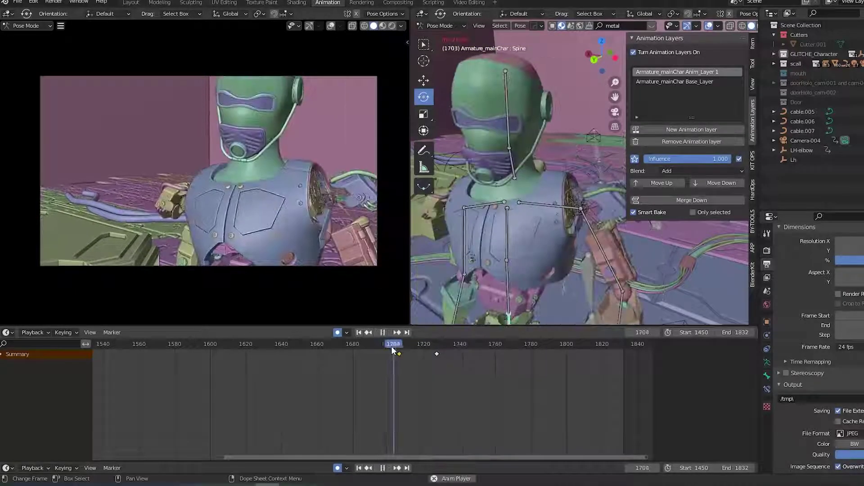
pyautogui.press('space')
pyautogui.click(395, 351)
pyautogui.press('space')
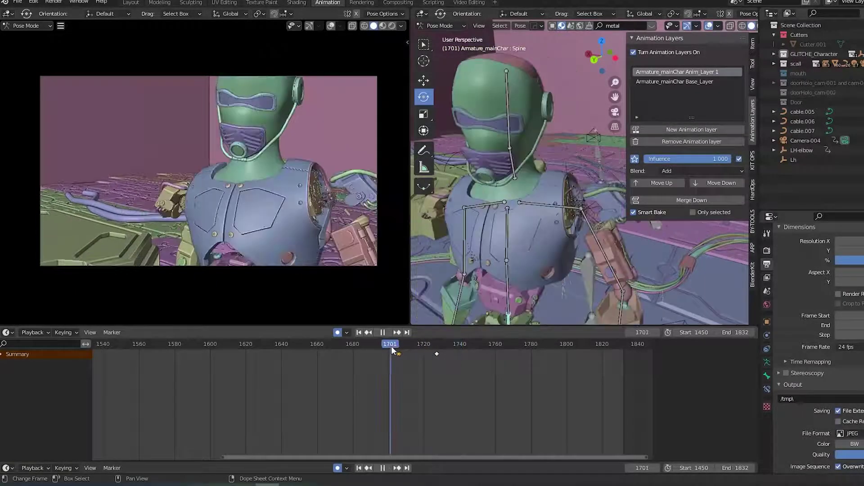
pyautogui.press('space')
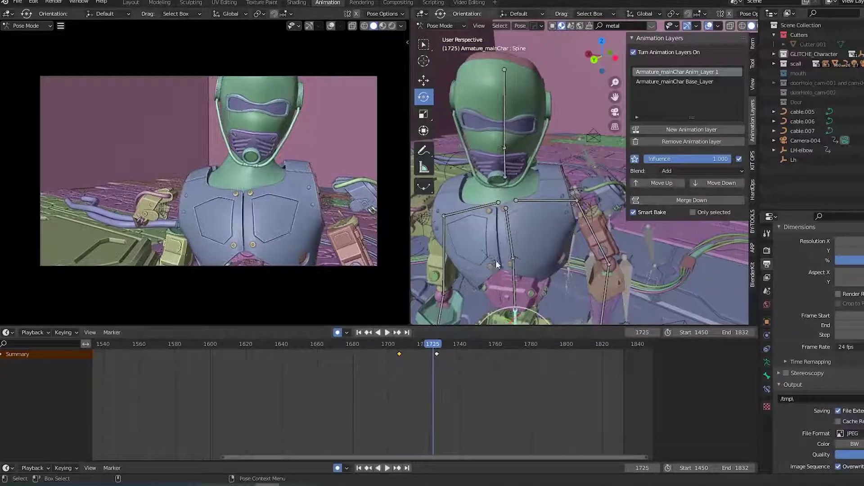
# Key a Z-axis rotation of the Spine2 bone at frame 1732 on the additive layer.
pyautogui.click(512, 244)
pyautogui.click(392, 346)
pyautogui.press('space')
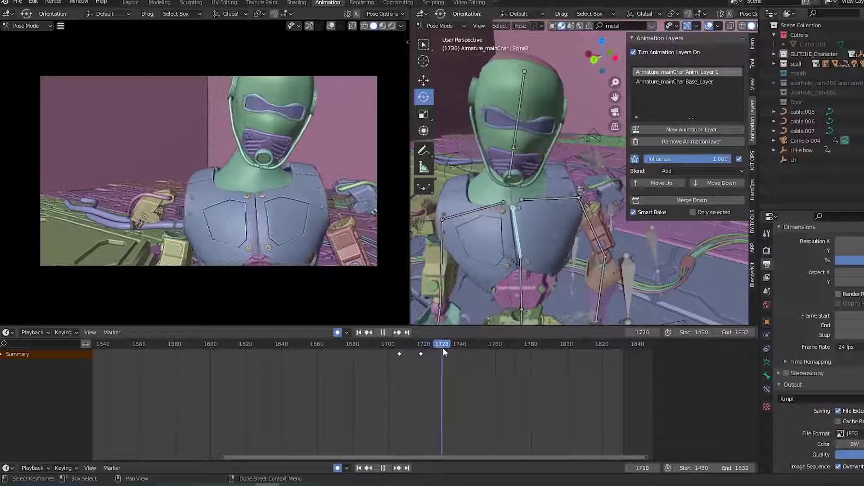
pyautogui.click(420, 353)
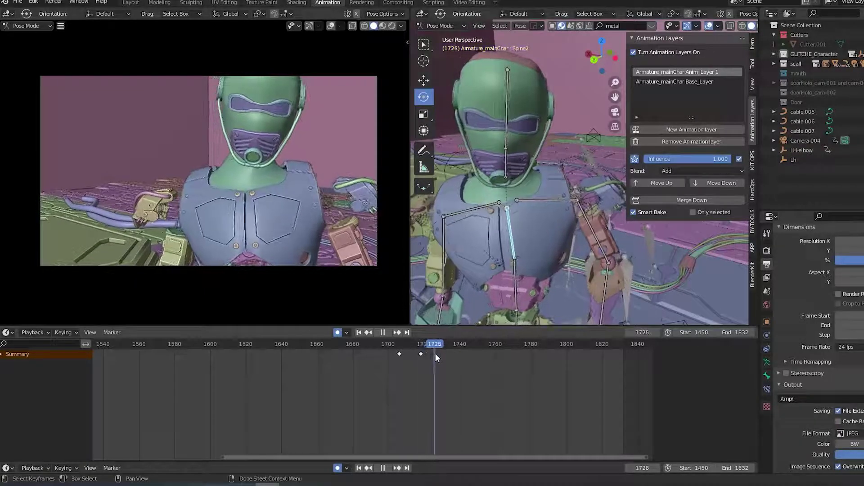
pyautogui.click(423, 355)
pyautogui.moveTo(422, 356); pyautogui.dragTo(446, 353)
pyautogui.press('space')
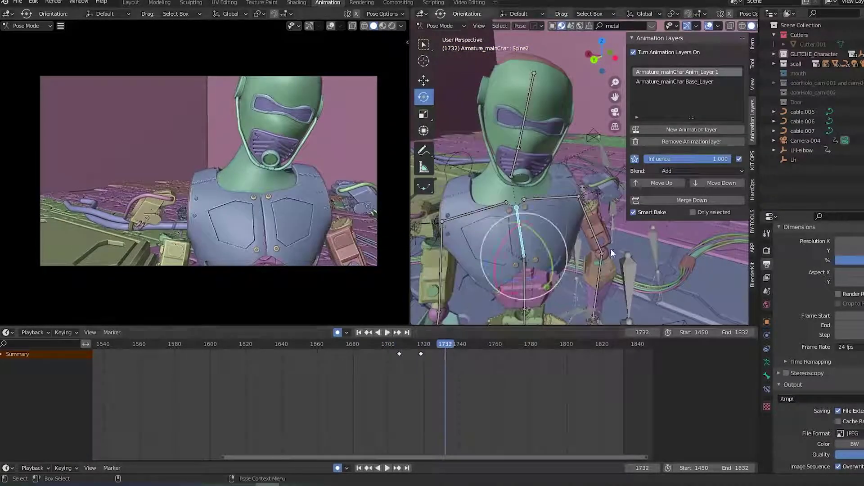
pyautogui.press('r')
pyautogui.press('z')
pyautogui.click(620, 231)
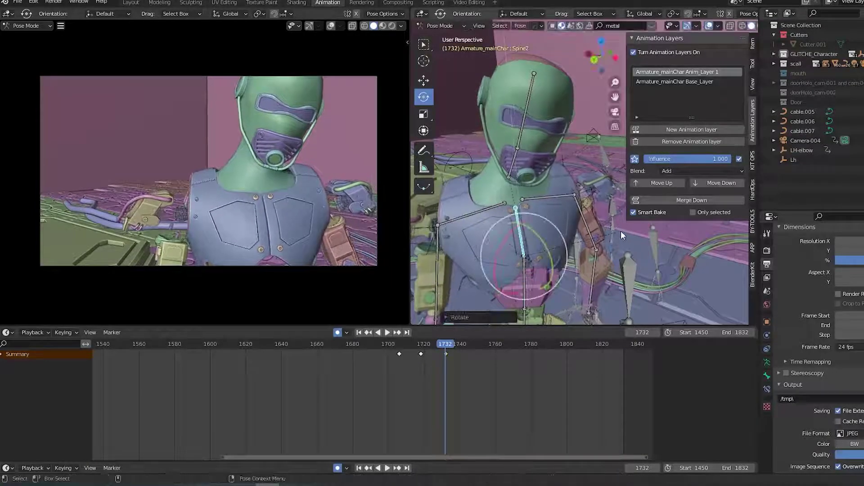
# Replay the turn from about frame 1700 to examine the Spine2 bone's new rotation.
pyautogui.click(396, 346)
pyautogui.press('space')
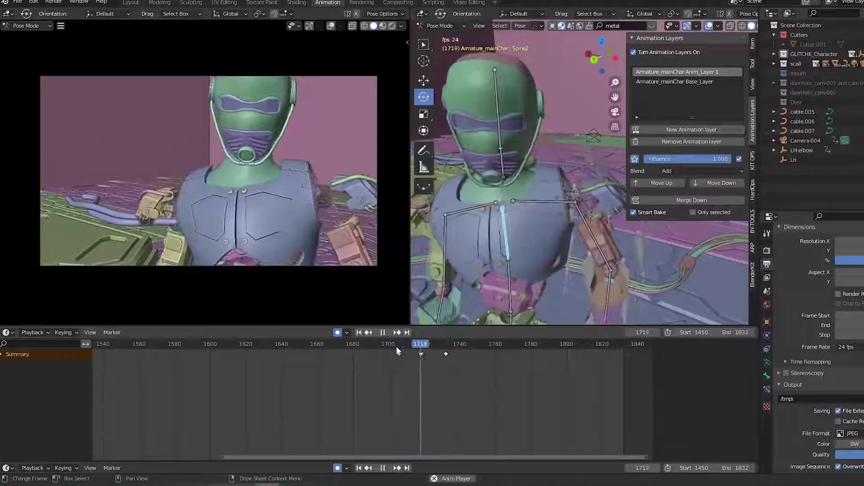
pyautogui.press('space')
pyautogui.click(386, 346)
pyautogui.press('space')
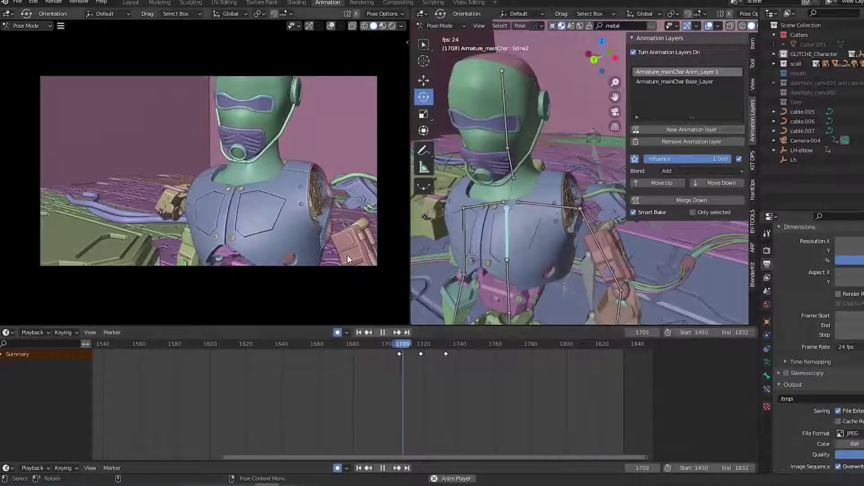
pyautogui.click(390, 346)
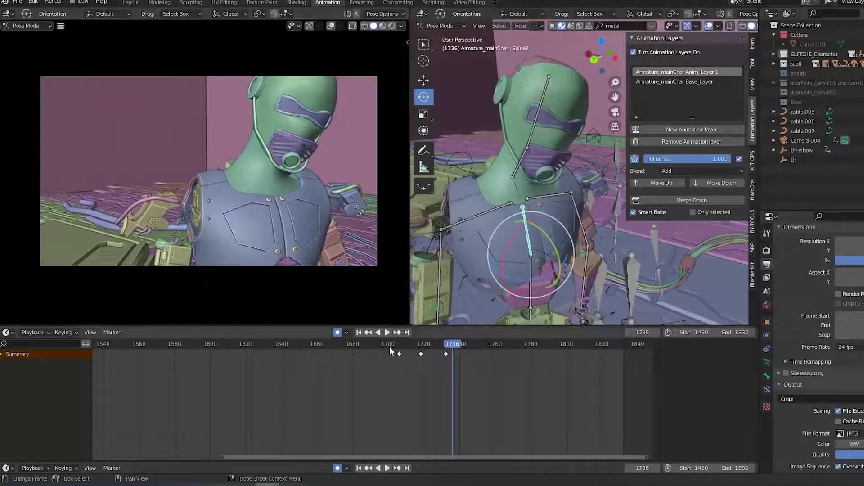
pyautogui.press('space')
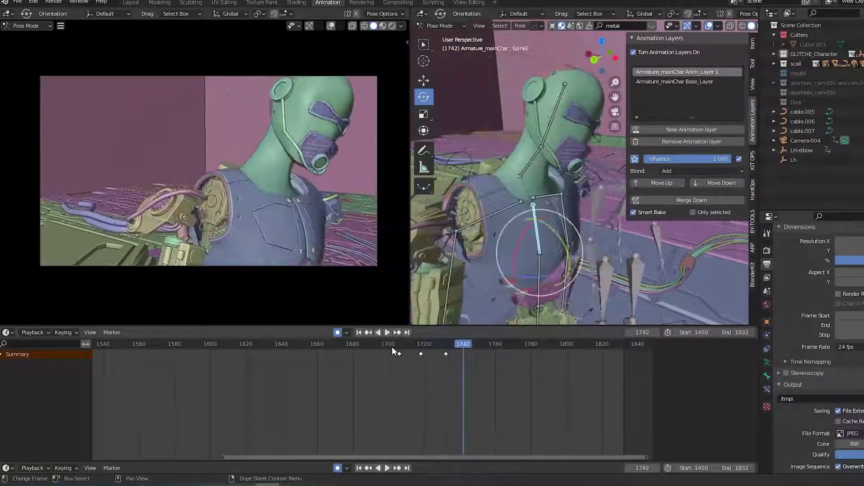
pyautogui.click(392, 347)
# Key a slight Y-axis rotation of the Spine2 bone at frame 1718 on the additive layer.
pyautogui.moveTo(395, 345); pyautogui.dragTo(420, 347)
pyautogui.press('space')
pyautogui.moveTo(612, 264); pyautogui.dragTo(622, 264, button='middle')
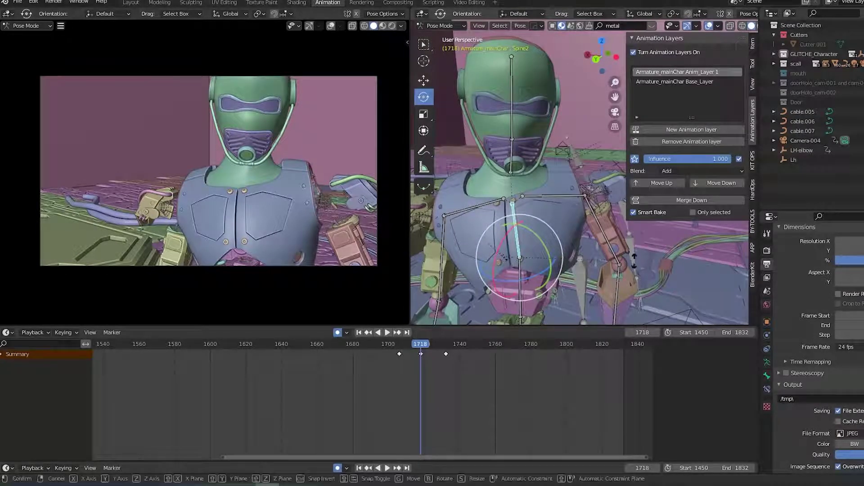
pyautogui.press('r')
pyautogui.press('y')
pyautogui.click(635, 257)
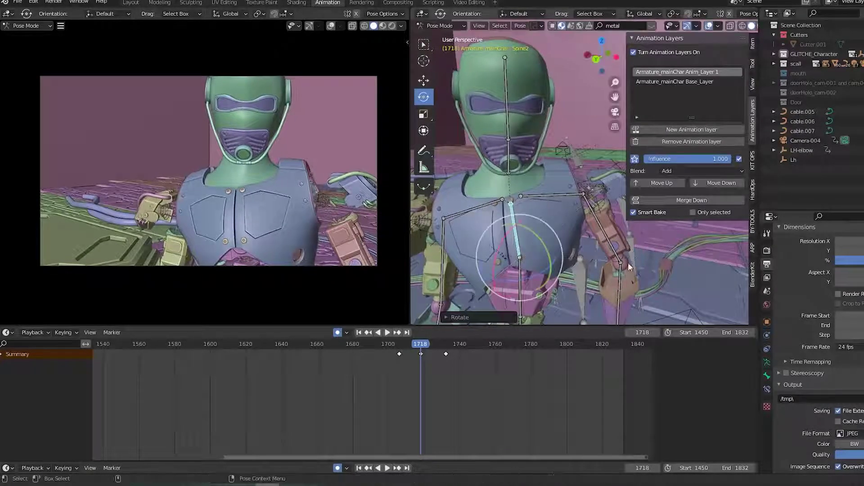
# Play back the turn from about frame 1703 to check the Spine2 changes and save the file.
pyautogui.click(394, 344)
pyautogui.press('space')
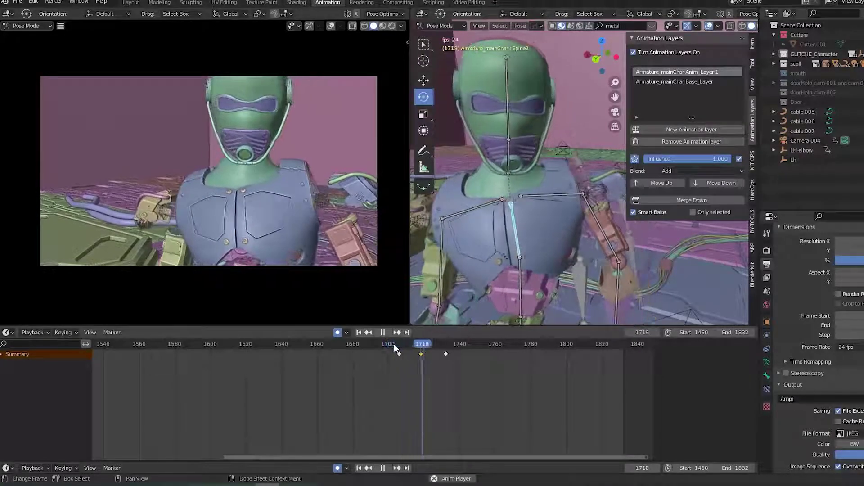
pyautogui.press('space')
pyautogui.hotkey('ctrl', 's')
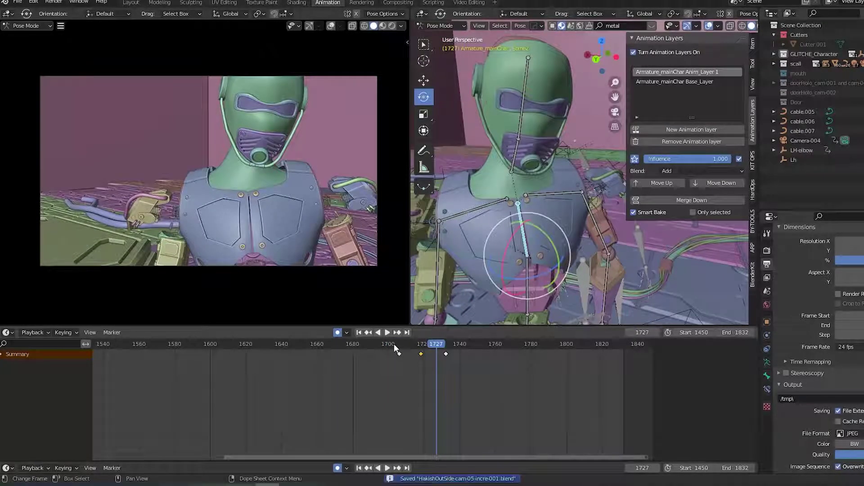
pyautogui.click(393, 344)
pyautogui.press('space')
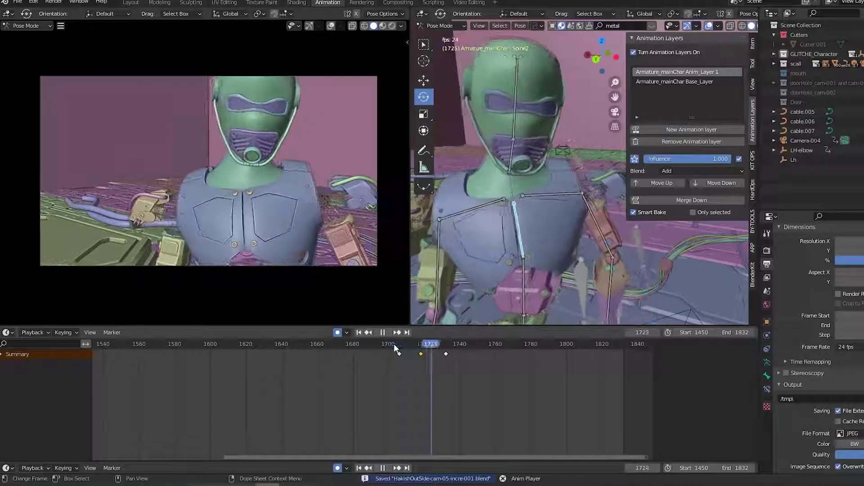
pyautogui.press('space')
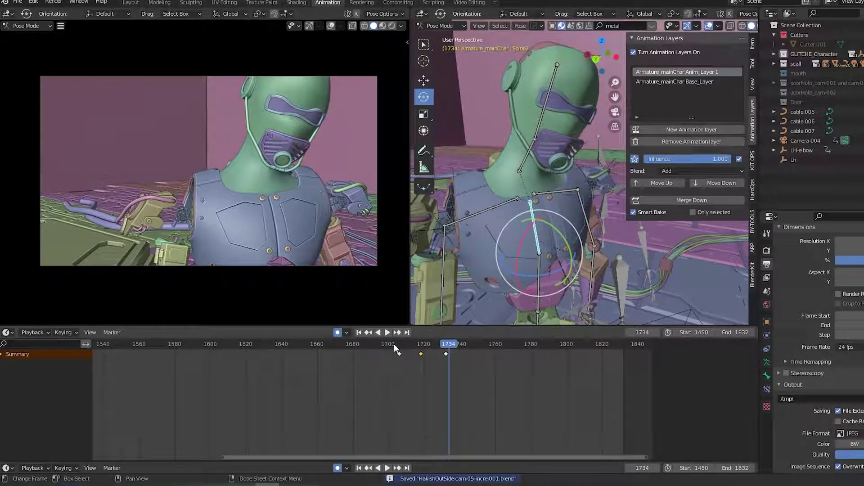
pyautogui.hotkey('ctrl', 's')
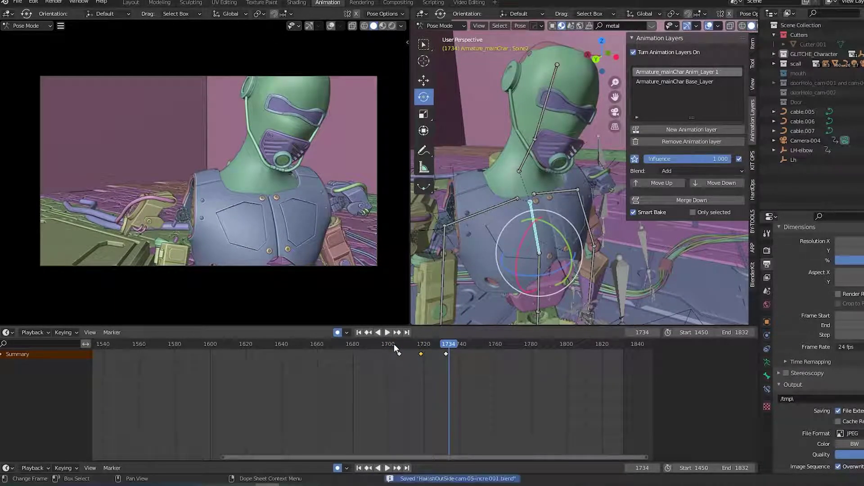
# Replay and scrub the start of the turn between about frames 1703 and 1720 to review the torso motion.
pyautogui.click(393, 344)
pyautogui.press('space')
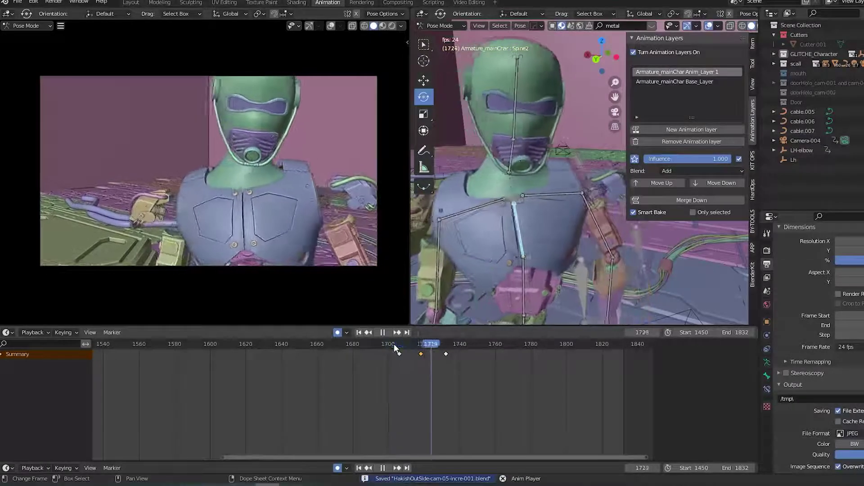
pyautogui.click(396, 344)
pyautogui.moveTo(396, 344)
pyautogui.mouseDown()
pyautogui.moveTo(437, 352)
pyautogui.moveTo(405, 349)
pyautogui.mouseUp()
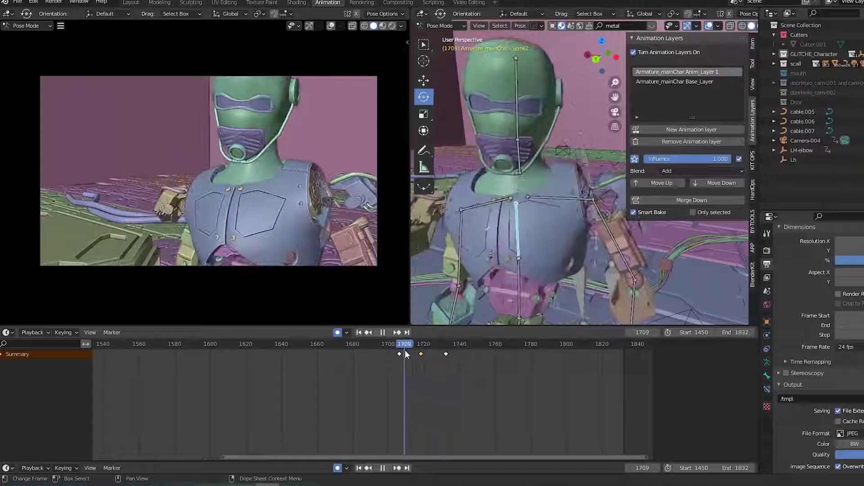
pyautogui.click(395, 345)
pyautogui.press('space')
pyautogui.press('space')
# Key a rotation of the Spine1 bone at frame 1738 on the additive layer.
pyautogui.click(503, 304)
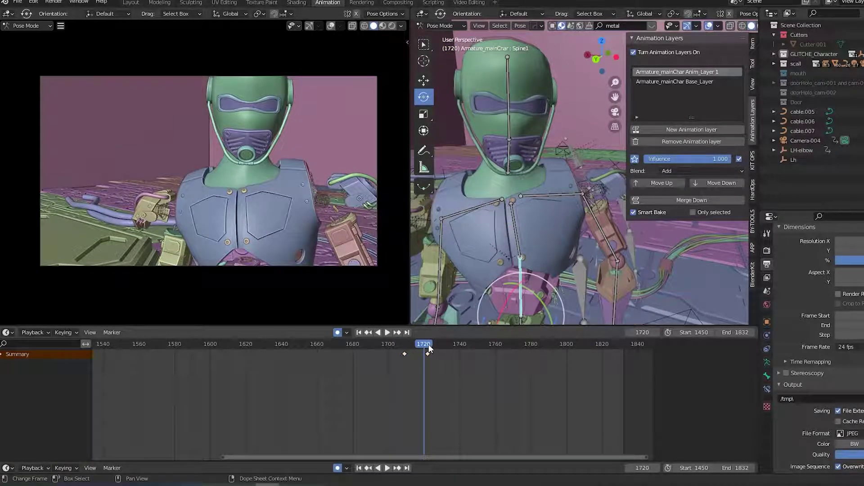
pyautogui.press('space')
pyautogui.press('space')
pyautogui.press('r')
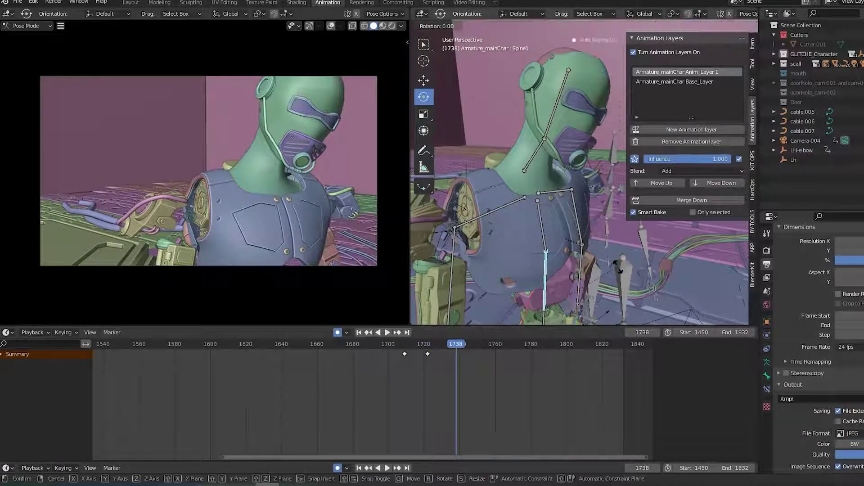
pyautogui.click(619, 266)
# Key a Y-axis rotation of about 0.9° on the Spine1 bone at frame 1722 and replay the turn.
pyautogui.press('Up')
pyautogui.press('Down')
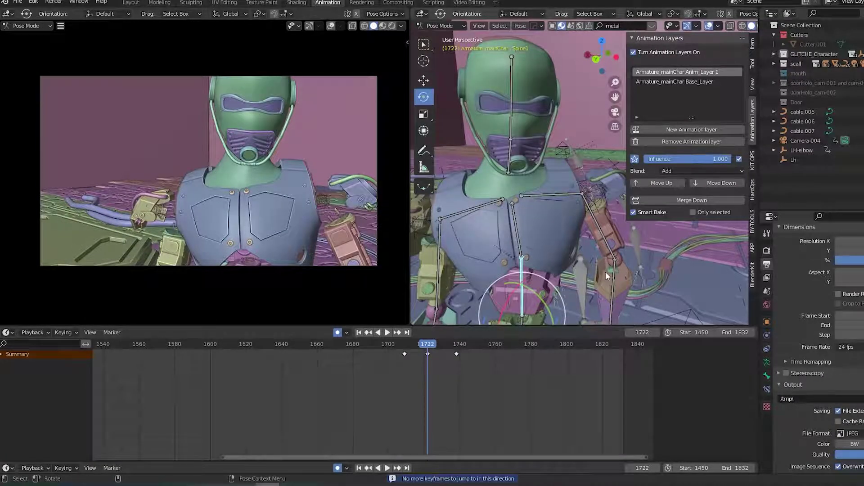
pyautogui.moveTo(606, 272); pyautogui.dragTo(617, 257, button='middle')
pyautogui.press('r')
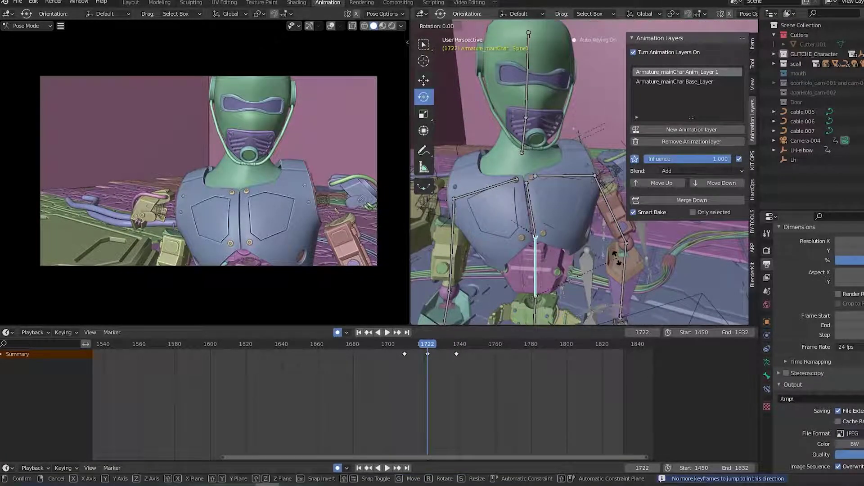
pyautogui.press('y')
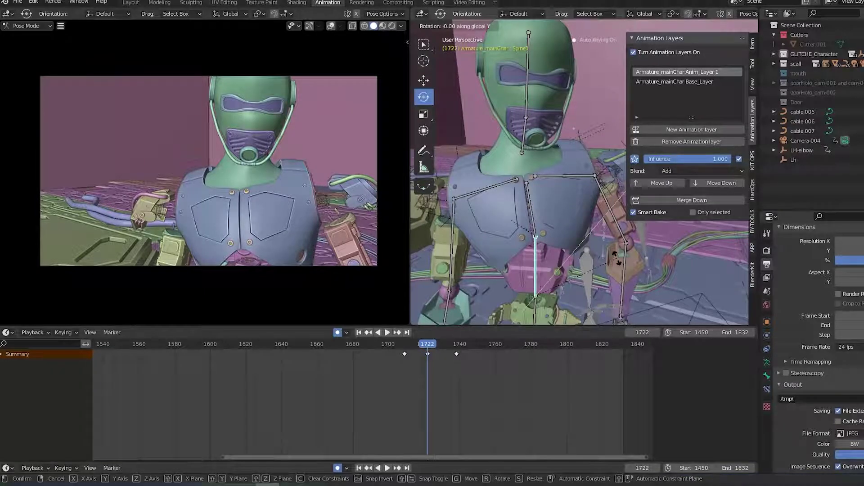
pyautogui.click(616, 258)
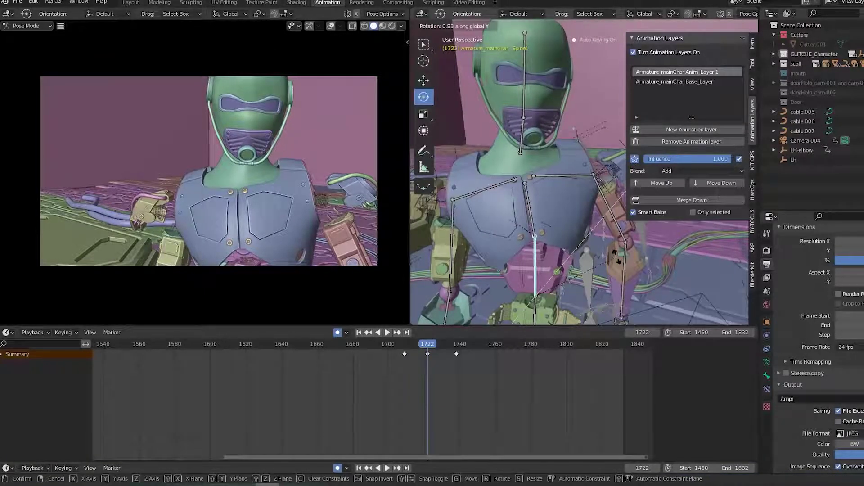
pyautogui.click(401, 347)
pyautogui.press('space')
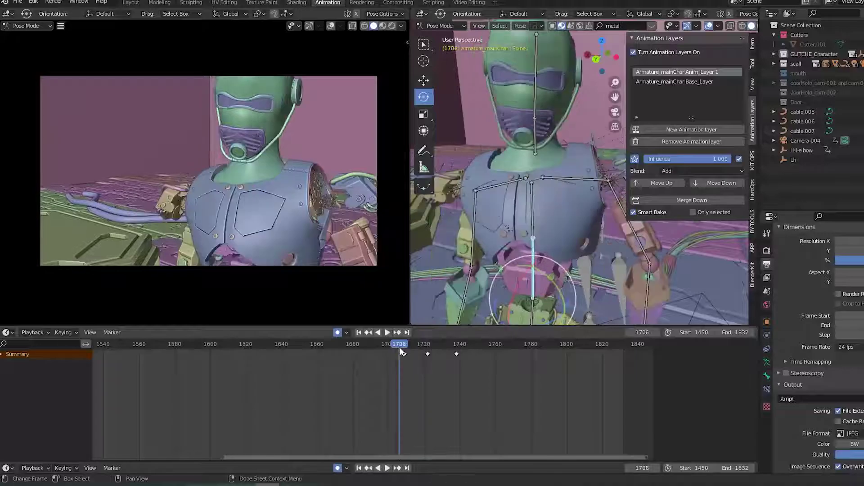
pyautogui.click(397, 343)
pyautogui.press('space')
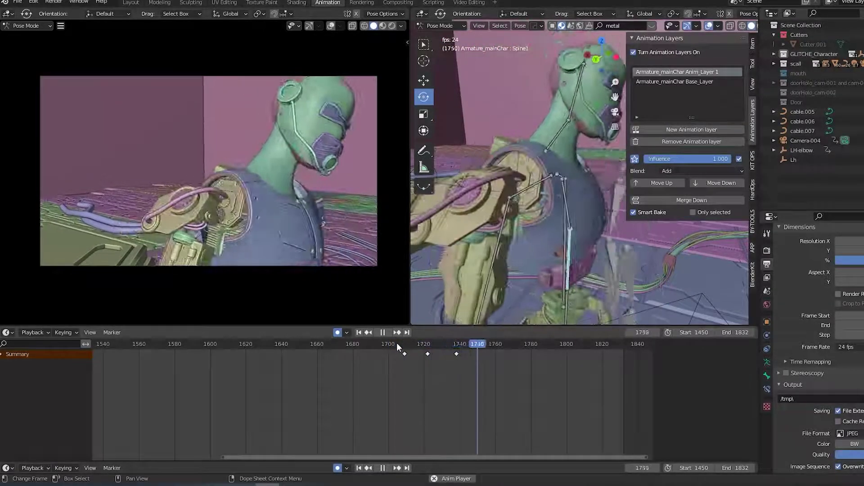
pyautogui.press('space')
# Key a slight rotation of the Spine bone at frame 1747 on the additive layer.
pyautogui.click(563, 310)
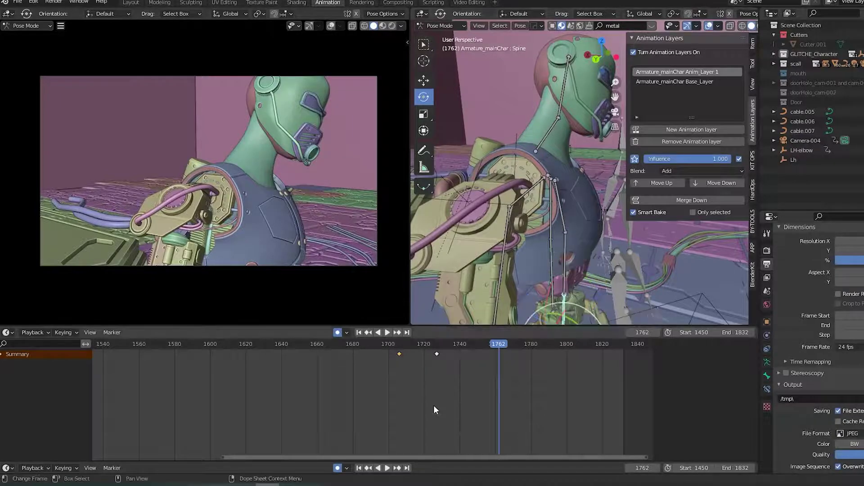
pyautogui.click(418, 347)
pyautogui.press('space')
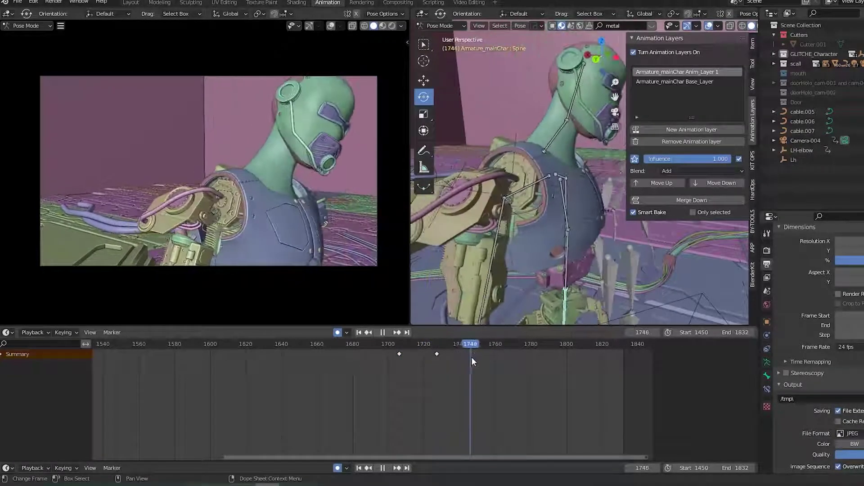
pyautogui.press('space')
pyautogui.press('r')
pyautogui.press('z')
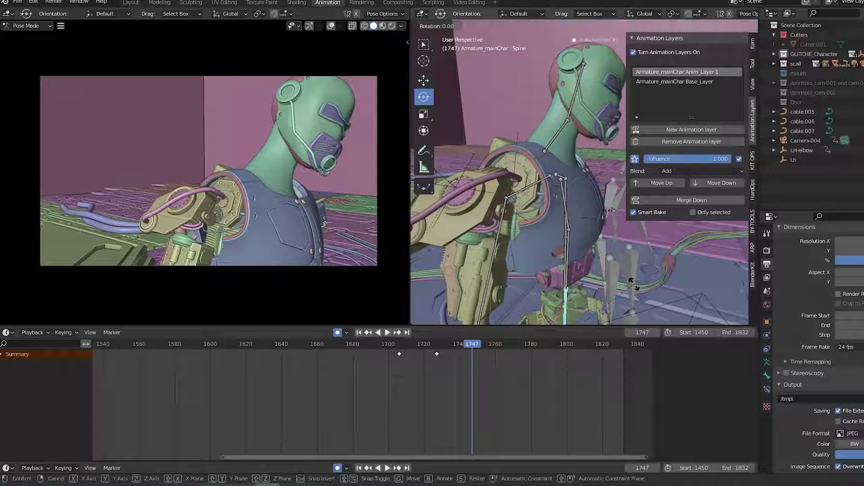
pyautogui.click(637, 277)
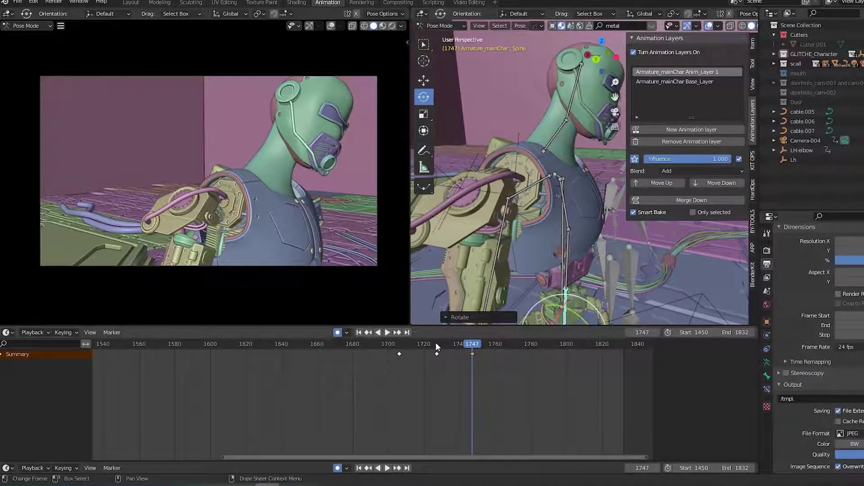
# Play back the turn from about frame 1702 to check the spine changes and save the file.
pyautogui.click(391, 349)
pyautogui.press('space')
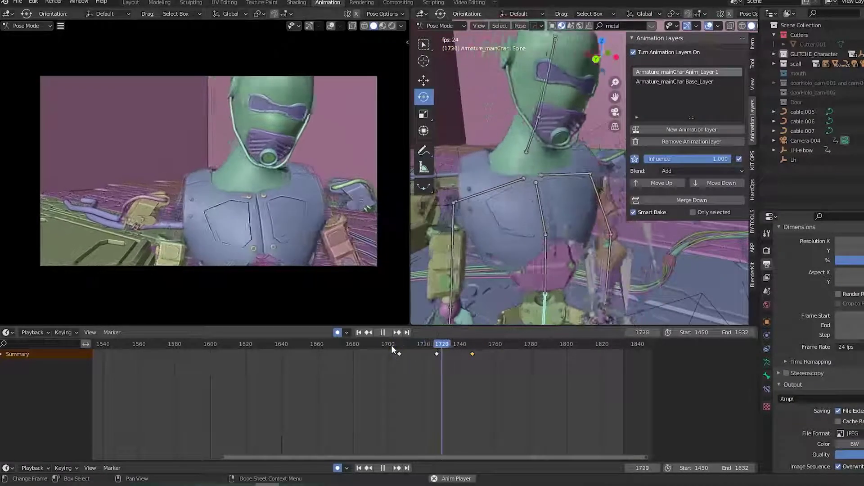
pyautogui.click(390, 344)
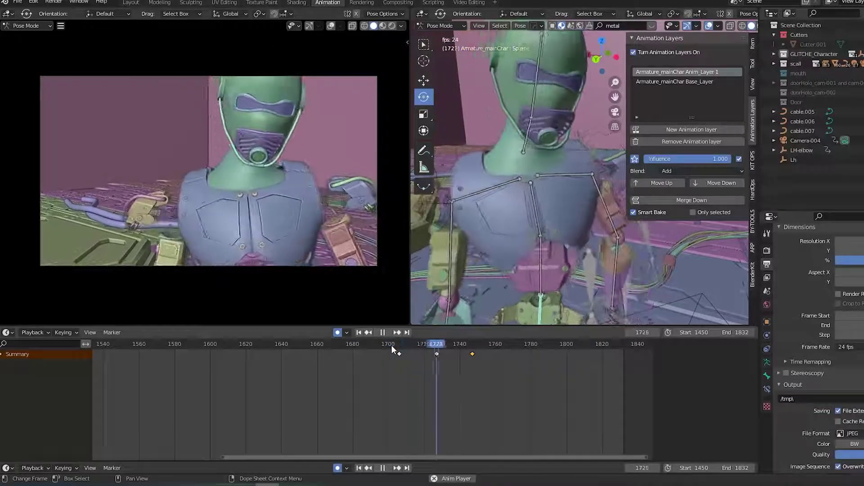
pyautogui.click(391, 345)
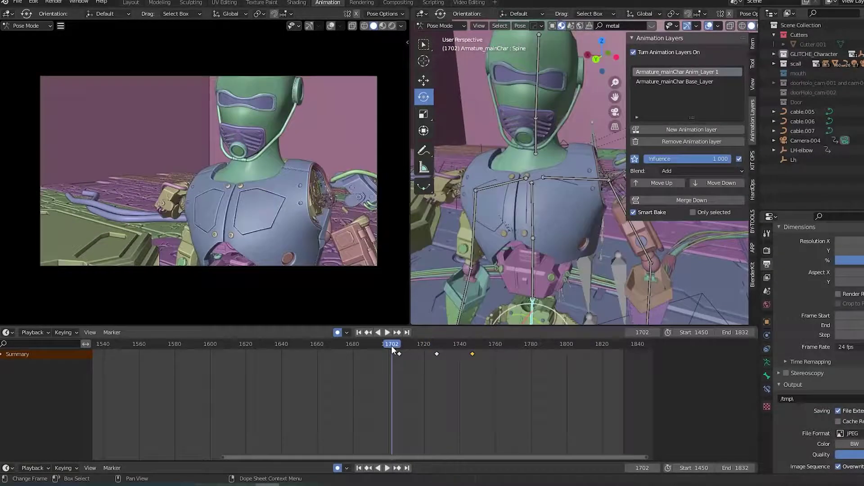
pyautogui.press('space')
pyautogui.click(366, 347)
pyautogui.press('space')
pyautogui.hotkey('ctrl', 's')
# Insert a starting key for the RightArm bone at frame 1707 on the additive layer, where its swing begins.
pyautogui.click(472, 208)
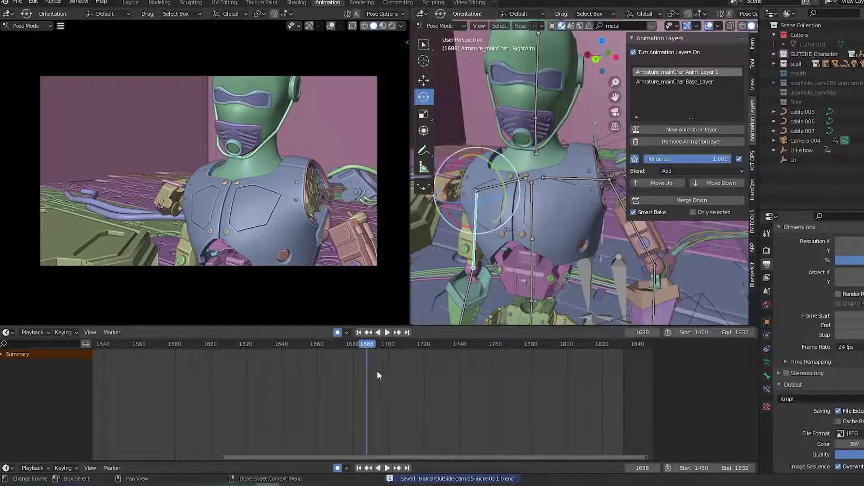
pyautogui.press('space')
pyautogui.moveTo(397, 356)
pyautogui.mouseDown()
pyautogui.moveTo(390, 361)
pyautogui.moveTo(417, 361)
pyautogui.moveTo(379, 363)
pyautogui.moveTo(419, 367)
pyautogui.moveTo(393, 370)
pyautogui.mouseUp()
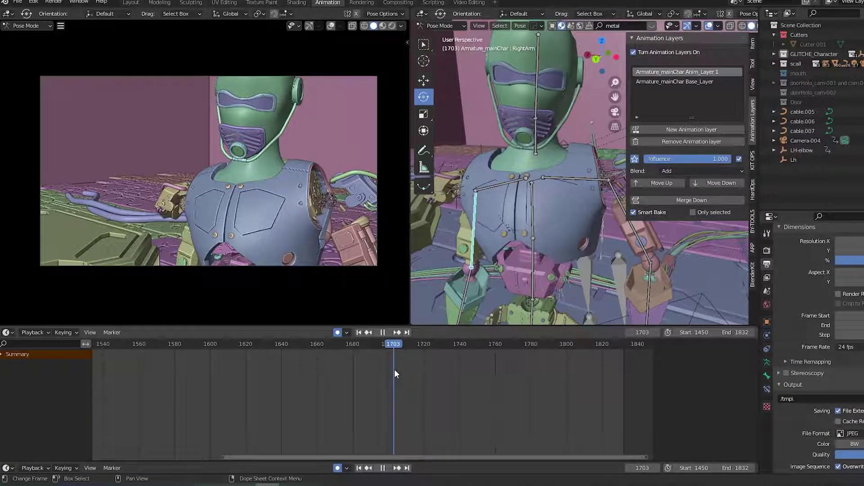
pyautogui.moveTo(395, 372); pyautogui.dragTo(395, 372)
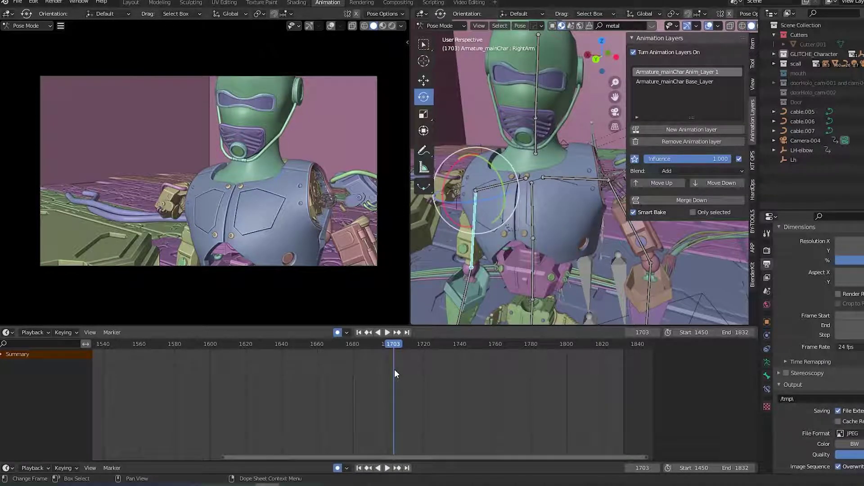
pyautogui.moveTo(504, 278); pyautogui.dragTo(542, 295, button='middle')
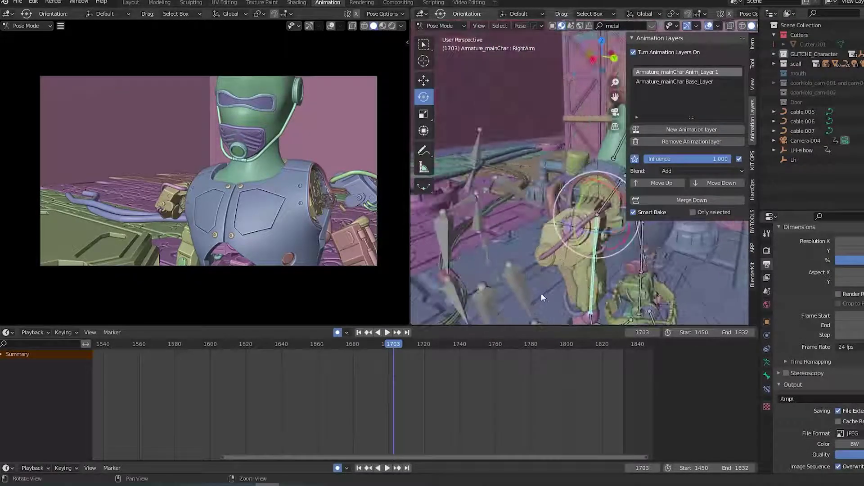
pyautogui.press('space')
pyautogui.moveTo(395, 345)
pyautogui.mouseDown()
pyautogui.moveTo(367, 345)
pyautogui.moveTo(407, 345)
pyautogui.mouseUp()
pyautogui.press('space')
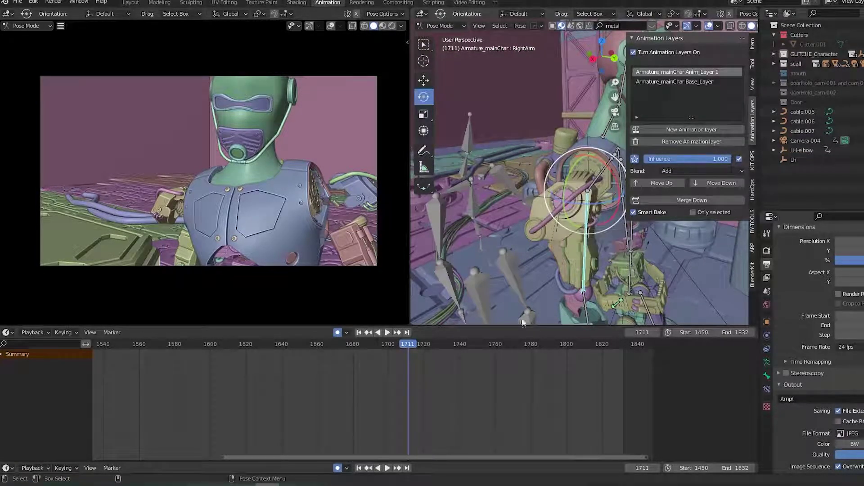
pyautogui.press('space')
pyautogui.moveTo(409, 345); pyautogui.dragTo(401, 346)
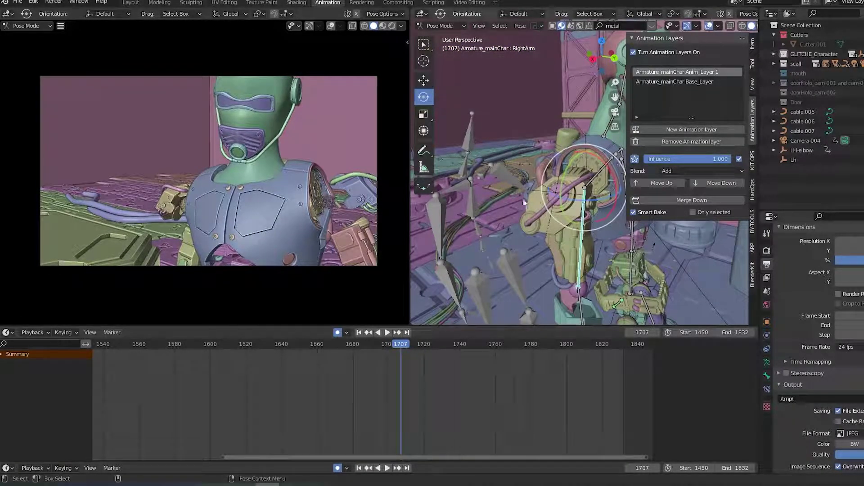
pyautogui.press('i')
pyautogui.click(512, 172)
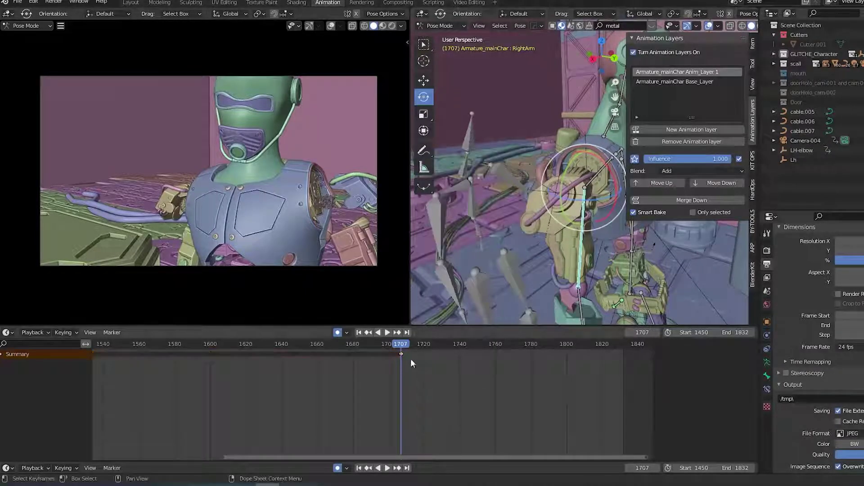
# Key a slight rotation of the RightArm bone at frame 1714 on the additive layer.
pyautogui.moveTo(406, 348); pyautogui.dragTo(419, 347)
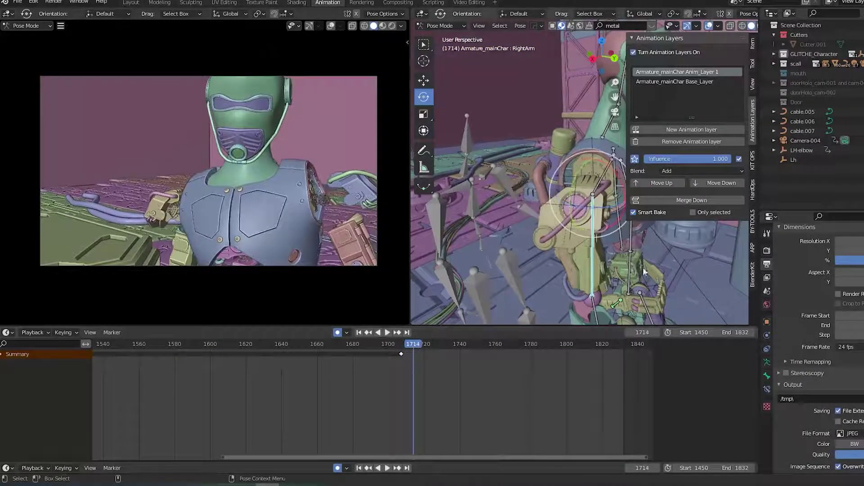
pyautogui.press('r')
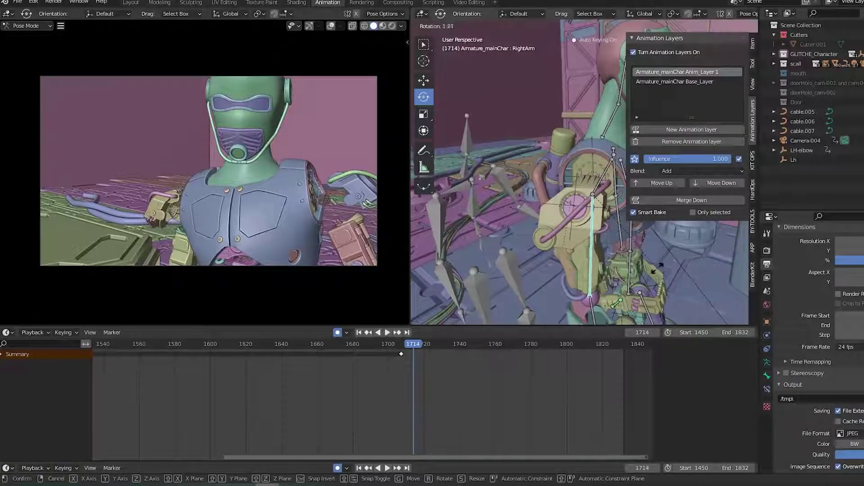
pyautogui.click(654, 269)
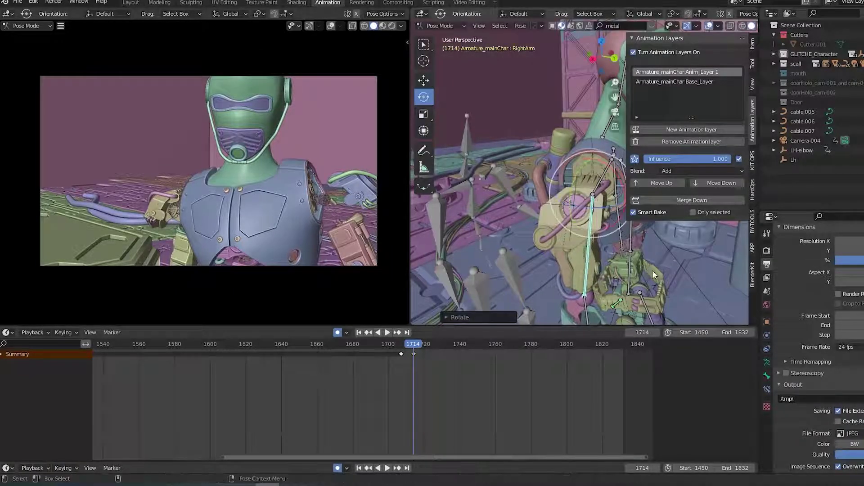
# Copy the RightArm bone's key from frame 1707 to frame 1730.
pyautogui.click(402, 354)
pyautogui.moveTo(420, 346); pyautogui.dragTo(442, 346)
pyautogui.hotkey('ctrl', 'v')
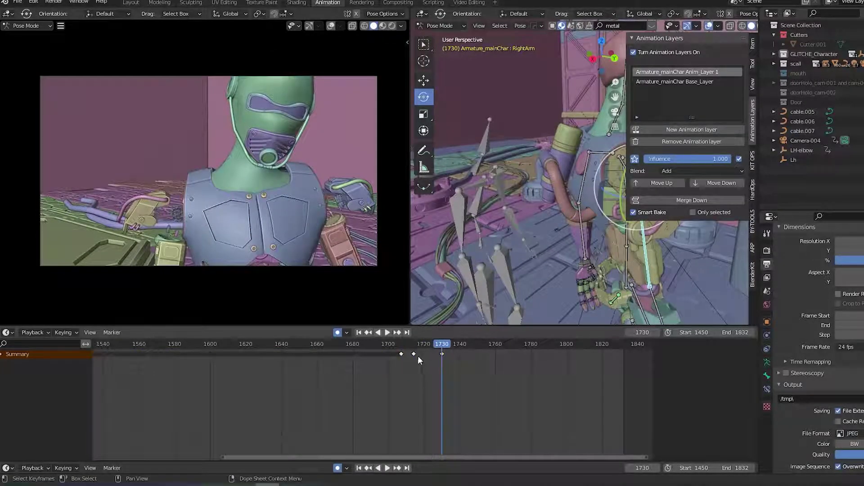
# Replay the arm swing and rotate the RightArm bone about 3.3° further at its frame 1714 key.
pyautogui.click(397, 346)
pyautogui.press('space')
pyautogui.press('space')
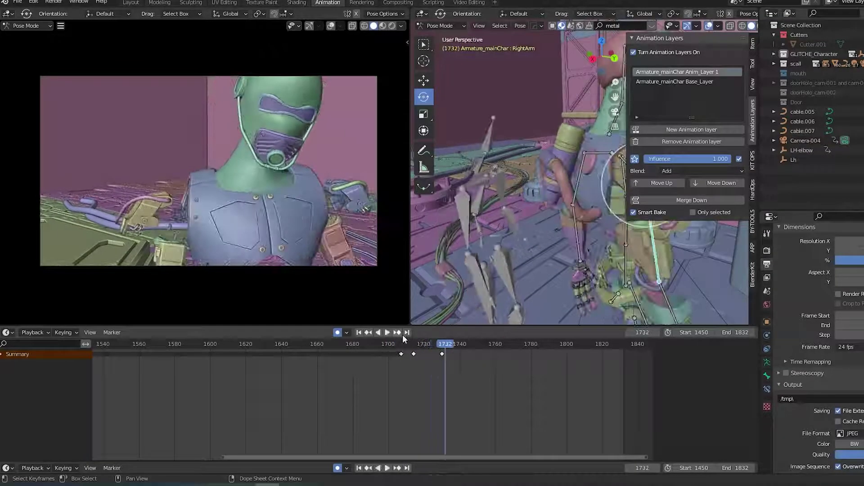
pyautogui.click(385, 346)
pyautogui.press('space')
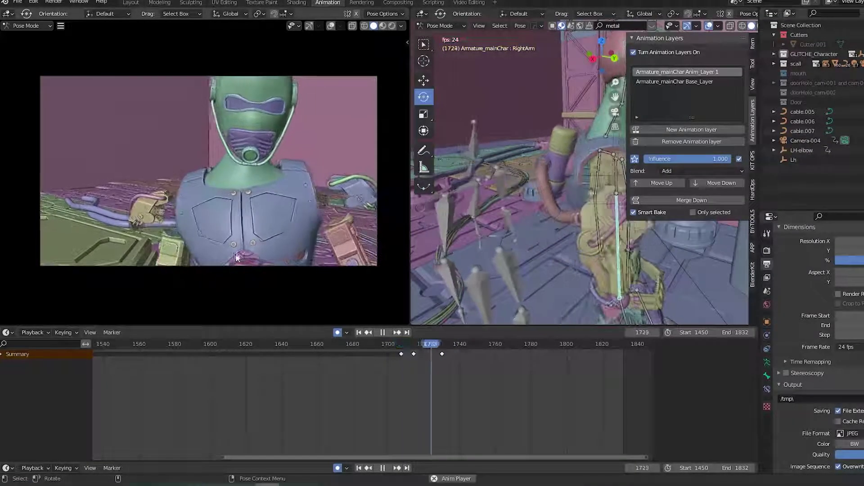
pyautogui.press('space')
pyautogui.press('Up')
pyautogui.press('Down')
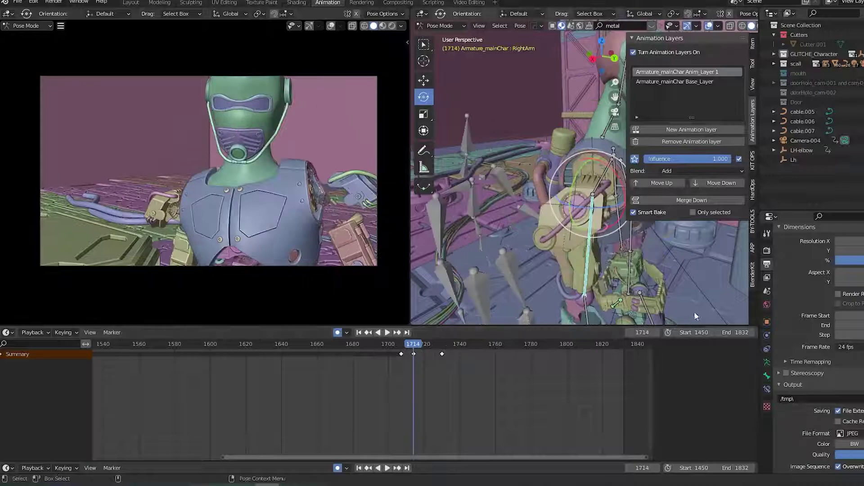
pyautogui.press('r')
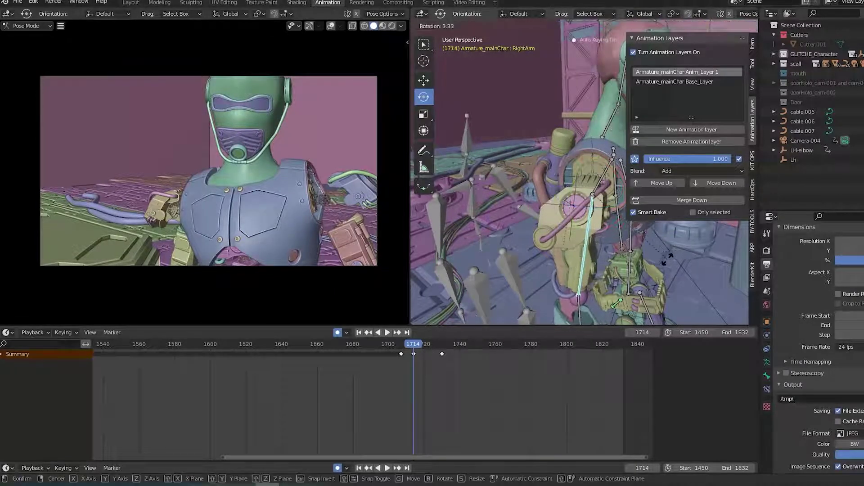
pyautogui.click(666, 260)
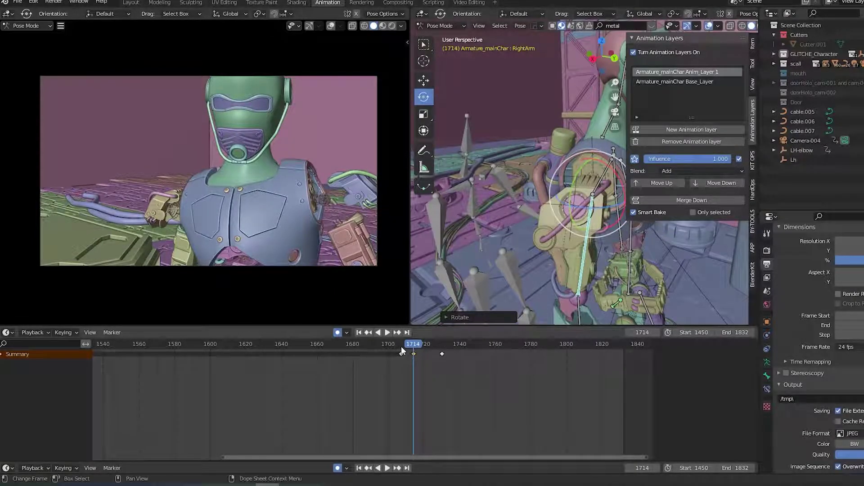
# Insert a key for the RightForeArm bone at frame 1730 and reselect the RightArm bone.
pyautogui.press('Up')
pyautogui.click(657, 307)
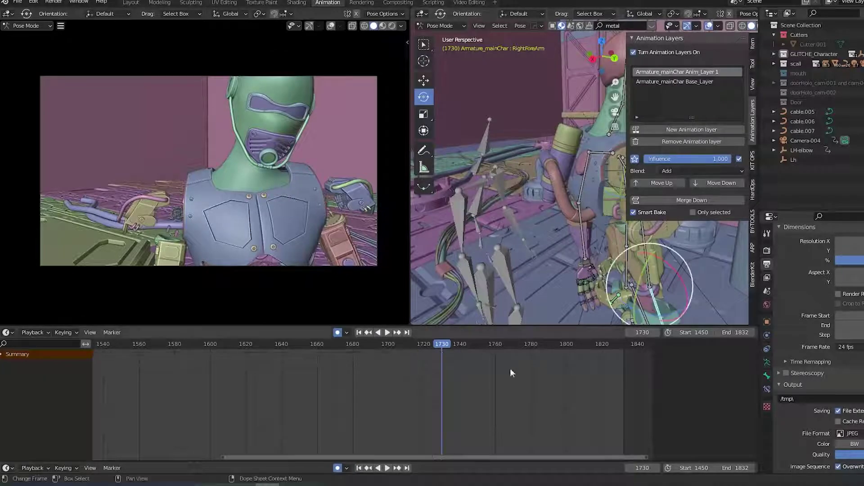
pyautogui.press('i')
pyautogui.click(534, 253)
pyautogui.click(646, 237)
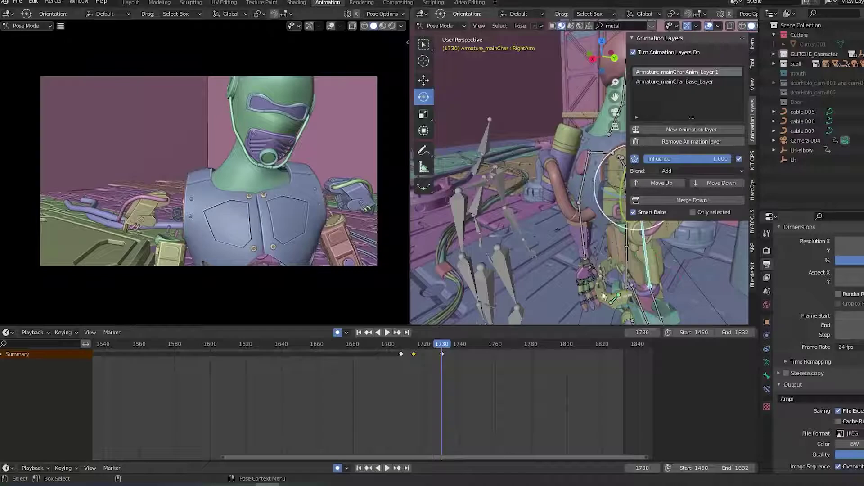
# Replay the arm swing and insert a rotation key for the RightForeArm bone at frame 1707 on the additive layer.
pyautogui.click(657, 301)
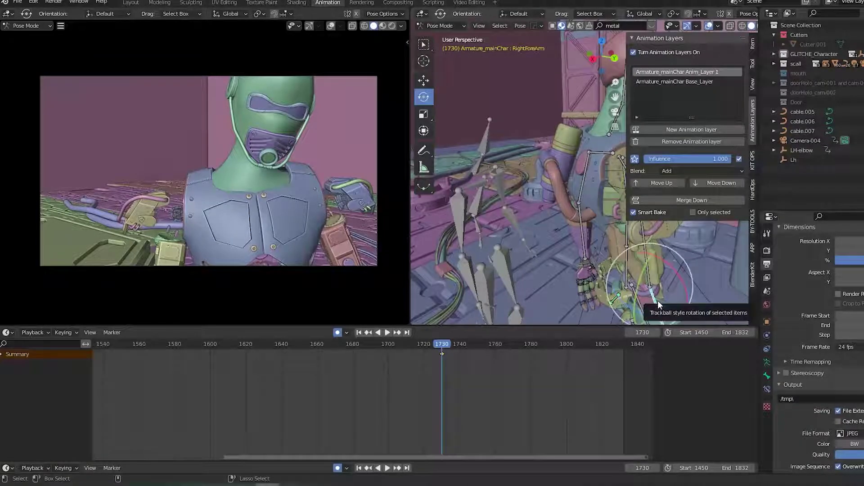
pyautogui.click(643, 240)
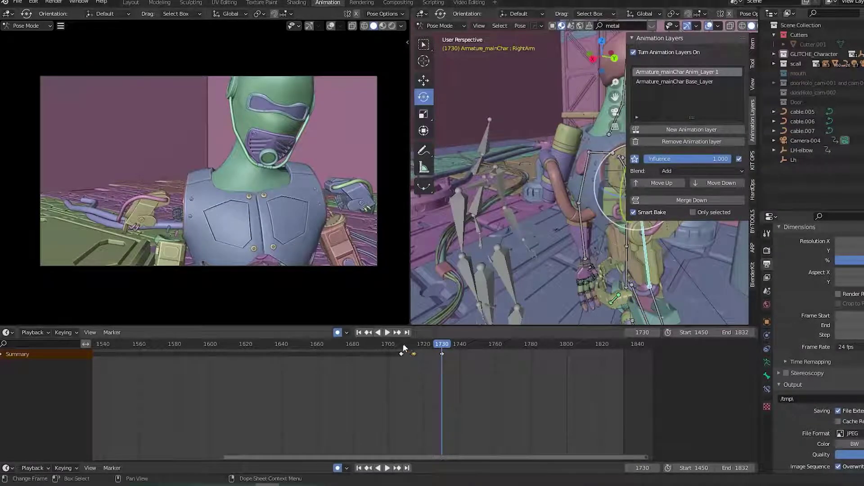
pyautogui.click(399, 347)
pyautogui.press('space')
pyautogui.moveTo(397, 348); pyautogui.dragTo(402, 348)
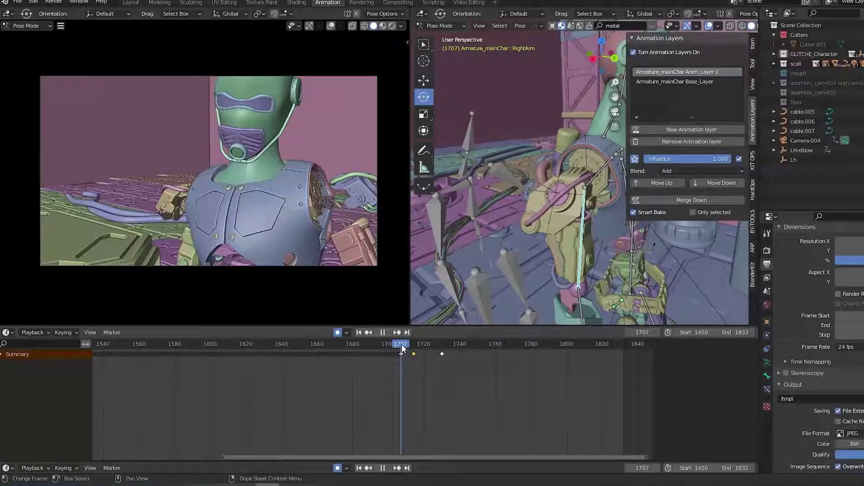
pyautogui.press('space')
pyautogui.click(580, 304)
pyautogui.press('i')
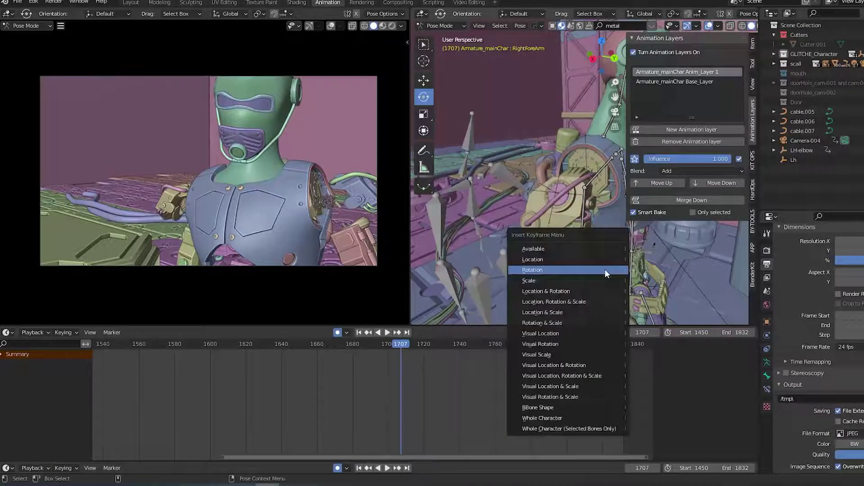
pyautogui.click(605, 269)
# Insert a second key for the RightForeArm bone at frame 1739.
pyautogui.moveTo(401, 345); pyautogui.dragTo(458, 345)
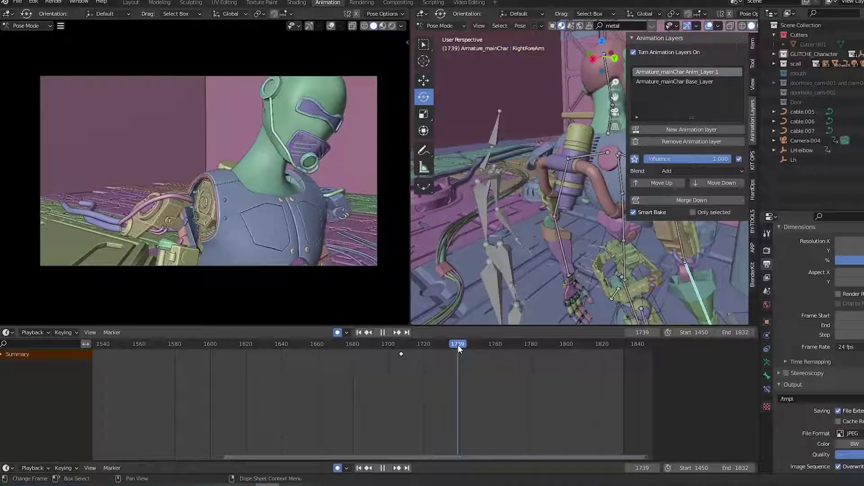
pyautogui.press('i')
pyautogui.click(596, 250)
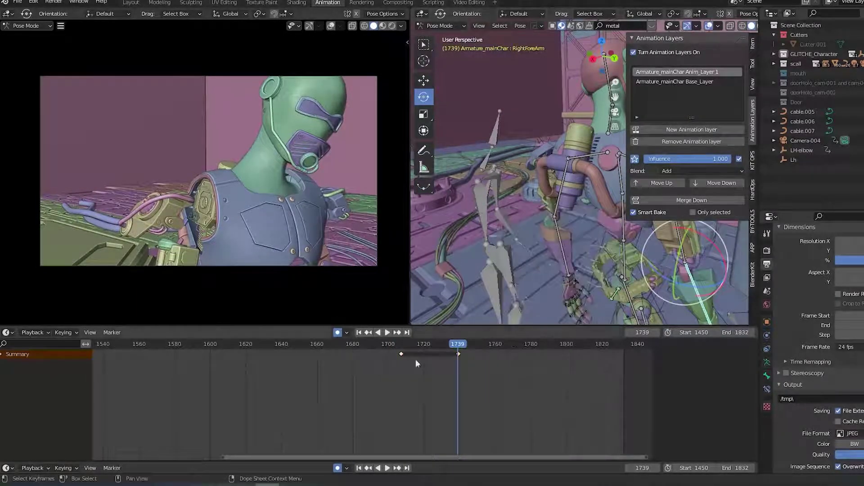
# Key a slight rotation of the RightForeArm bone at frame 1715 and save the file.
pyautogui.click(402, 347)
pyautogui.press('space')
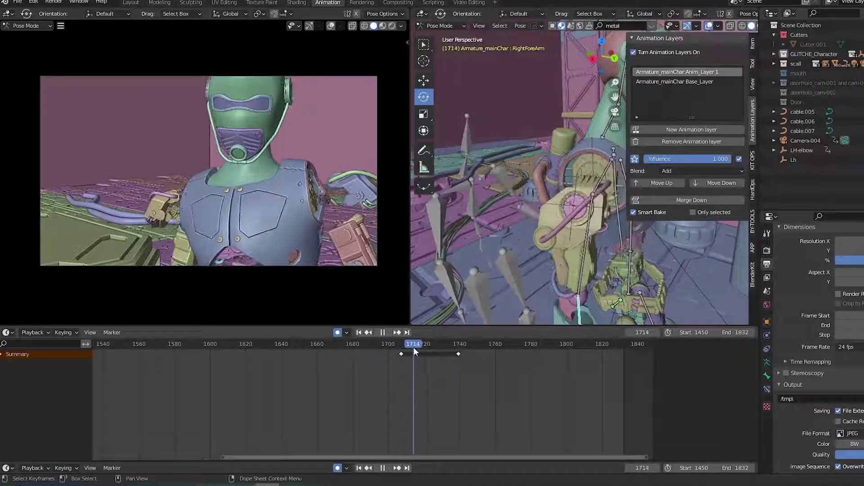
pyautogui.press('space')
pyautogui.moveTo(673, 292); pyautogui.dragTo(690, 283, button='middle')
pyautogui.press('r')
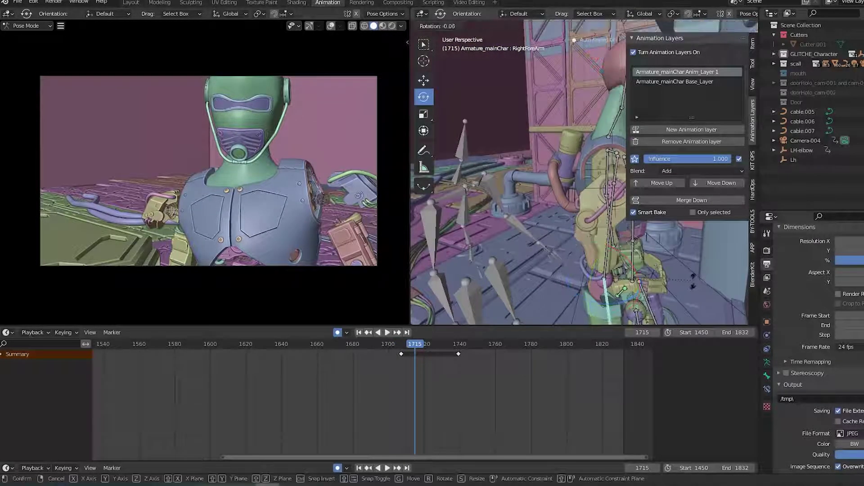
pyautogui.press('Return')
pyautogui.hotkey('ctrl', 's')
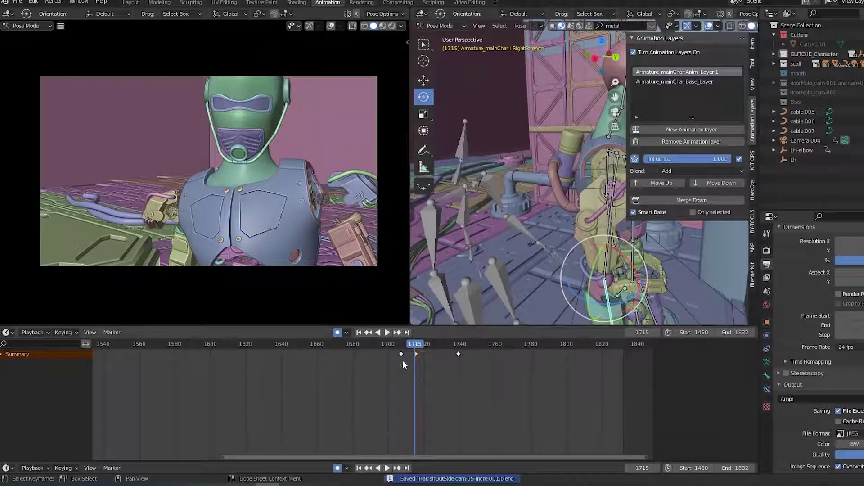
# Replay the forearm motion, and rotate the RightArm bone about 3.8° further outward at its frame 1714 key.
pyautogui.press('space')
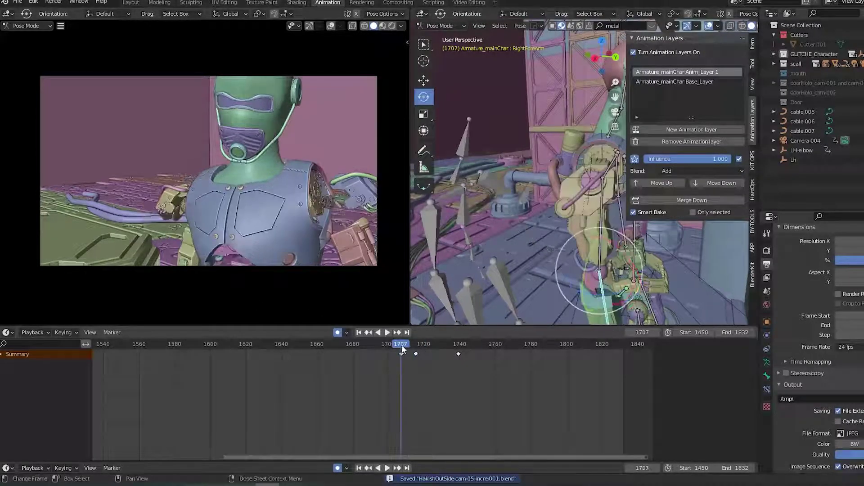
pyautogui.press('space')
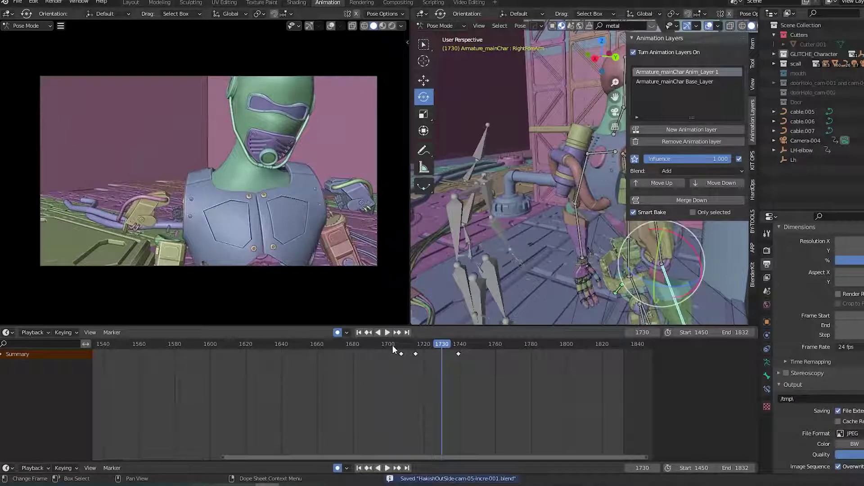
pyautogui.click(393, 345)
pyautogui.press('space')
pyautogui.press('space')
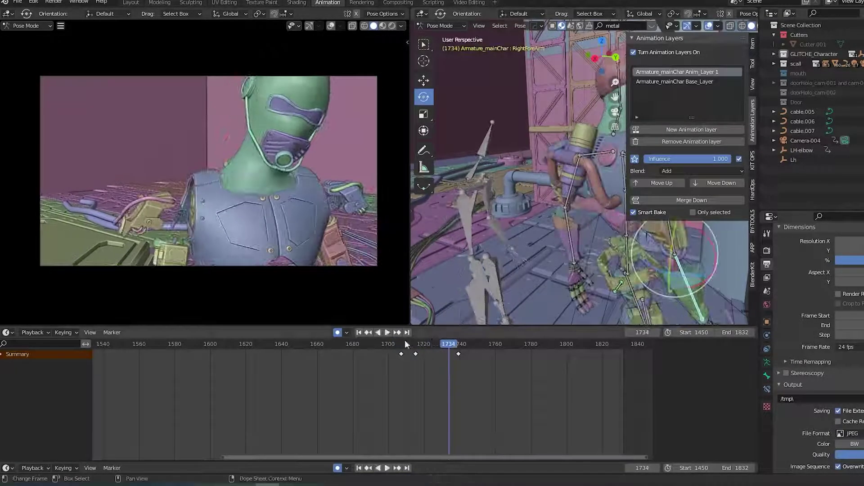
pyautogui.click(408, 345)
pyautogui.click(605, 221)
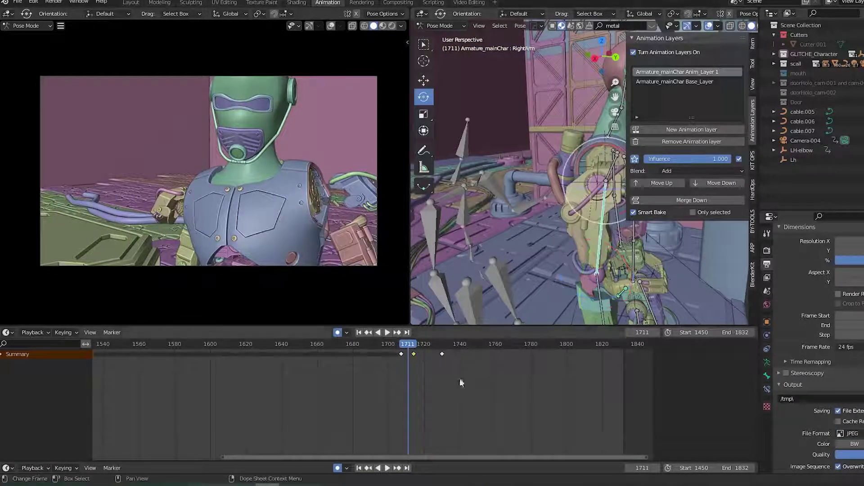
pyautogui.press('Up')
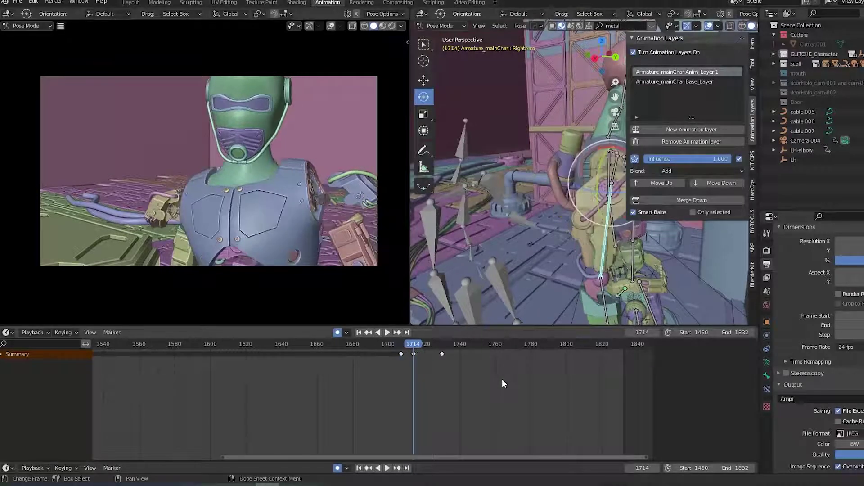
pyautogui.keyDown('shift'); pyautogui.moveTo(671, 274); pyautogui.dragTo(620, 278, button='middle'); pyautogui.keyUp('shift')
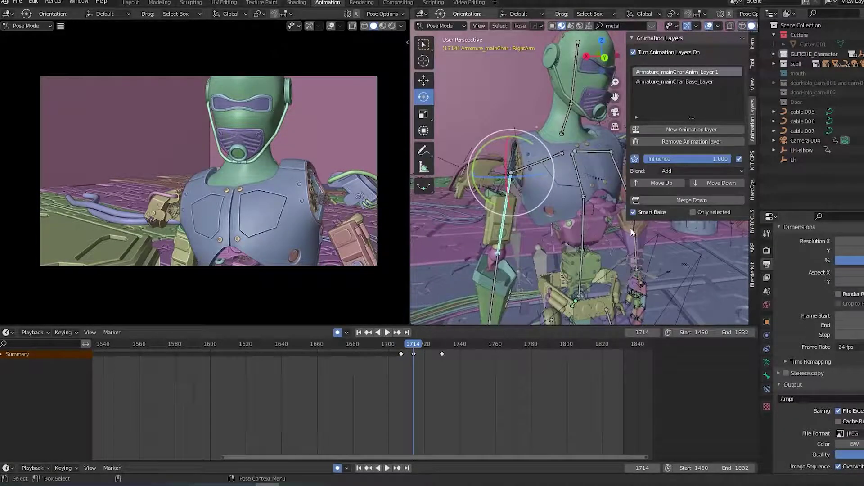
pyautogui.press('r')
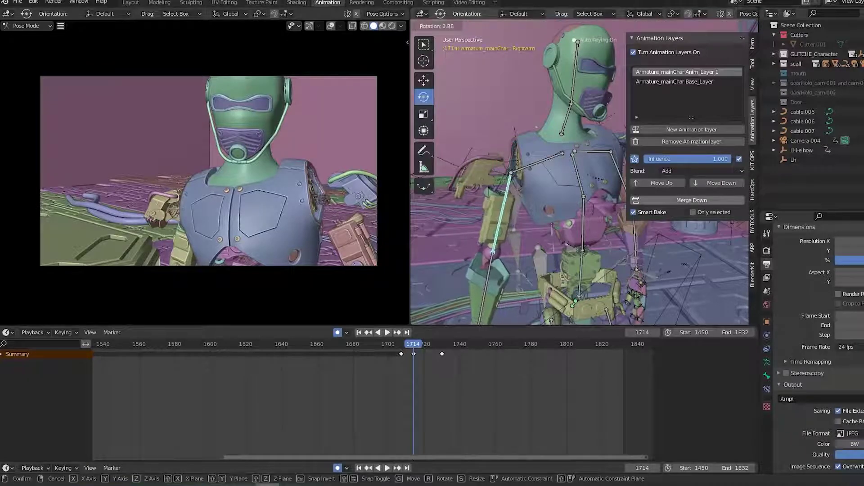
pyautogui.click(492, 164)
# Check the revised swing, spread the RightArm bone's three keys slightly further apart in time, and save the file.
pyautogui.click(394, 345)
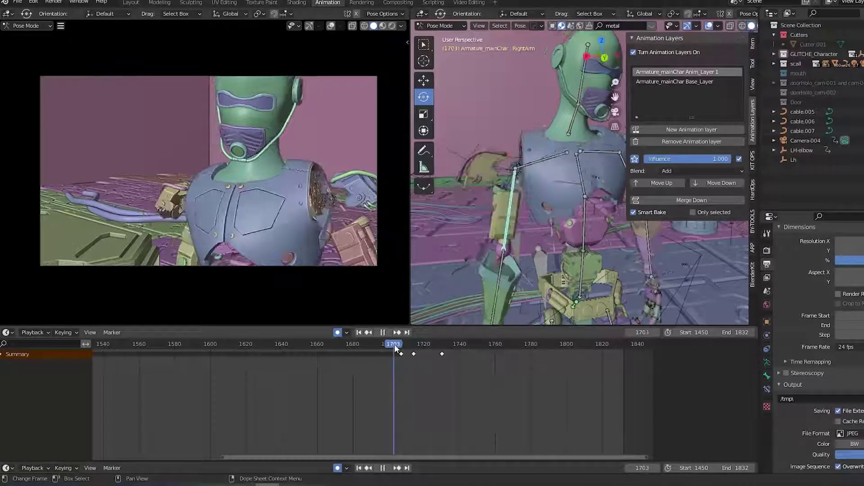
pyautogui.press('space')
pyautogui.press('space')
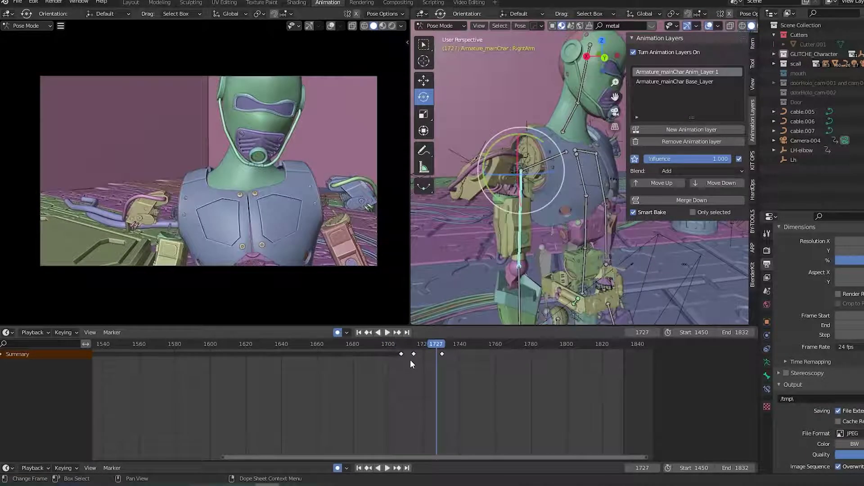
pyautogui.moveTo(402, 355); pyautogui.dragTo(446, 359)
pyautogui.click(414, 354)
pyautogui.hotkey('ctrl', 's')
# Replay the whole turn repeatedly from around frame 1700 to review the arm timing, and save the file.
pyautogui.click(397, 347)
pyautogui.press('space')
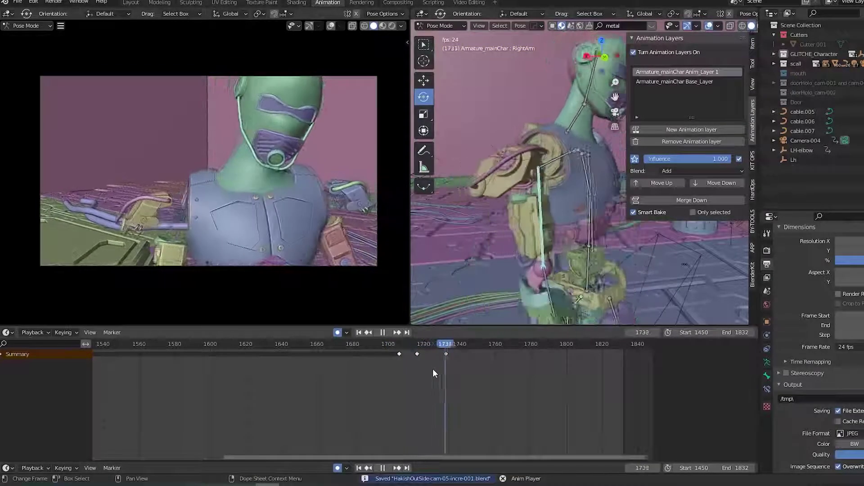
pyautogui.click(394, 347)
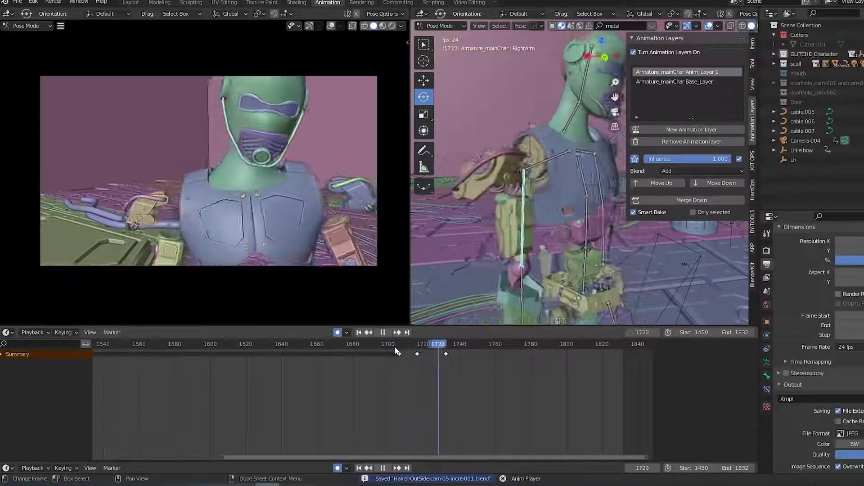
pyautogui.click(390, 345)
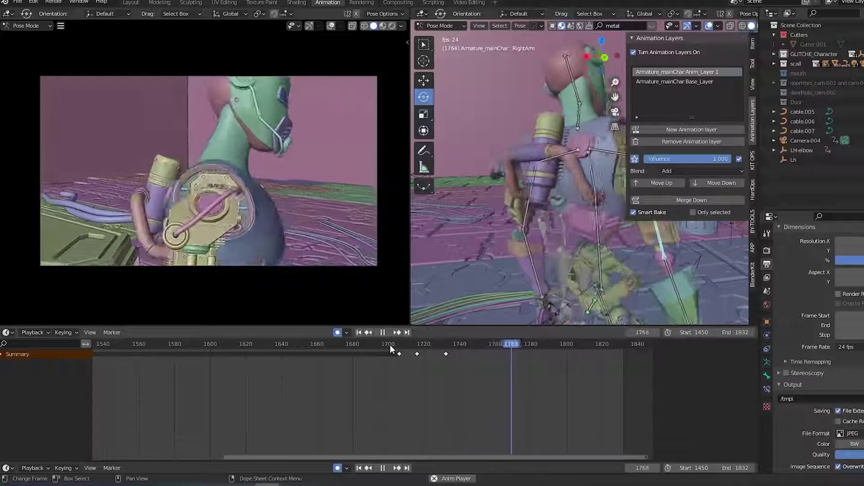
pyautogui.click(390, 345)
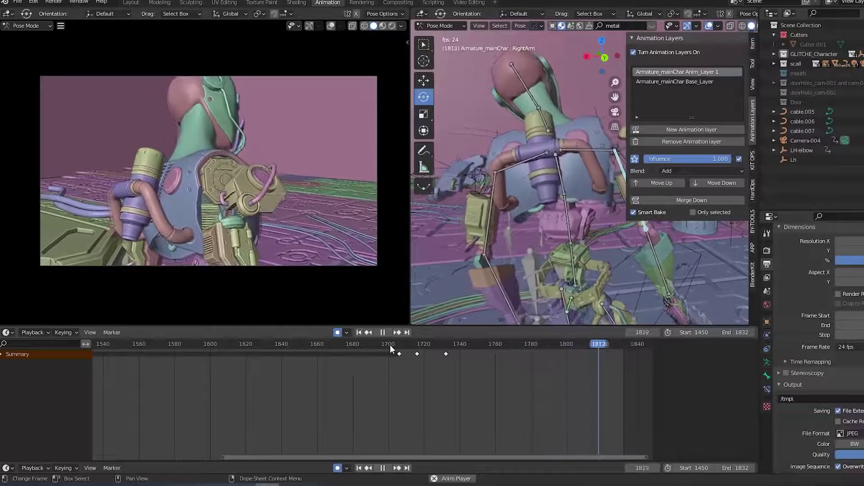
pyautogui.press('space')
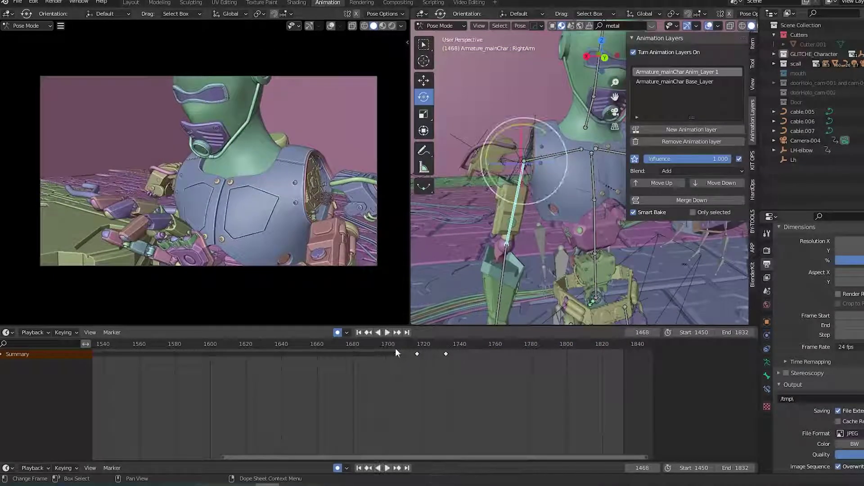
pyautogui.click(396, 349)
pyautogui.press('space')
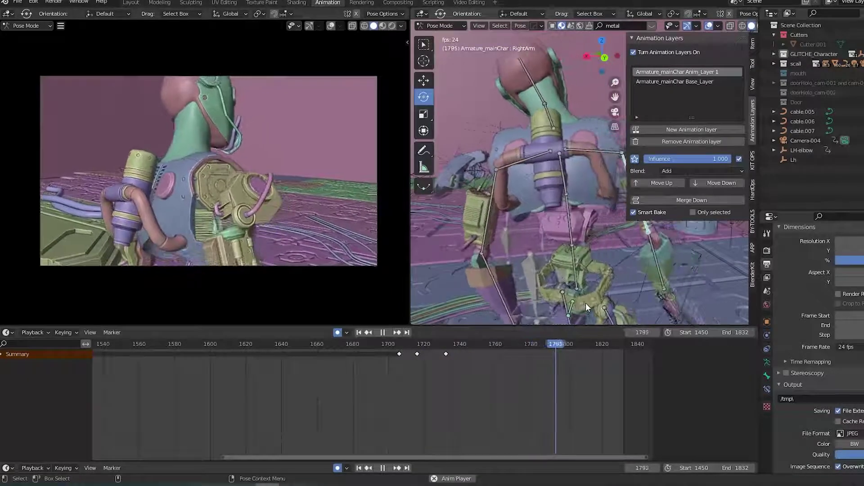
pyautogui.click(384, 345)
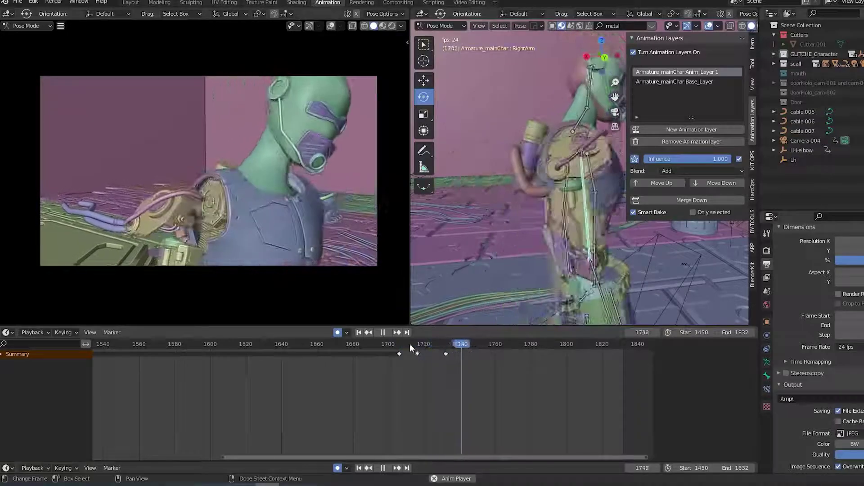
pyautogui.click(387, 345)
pyautogui.press('space')
pyautogui.hotkey('ctrl', 's')
# Insert a key for the Neck bone near frame 1708, at the start of the turn.
pyautogui.click(572, 123)
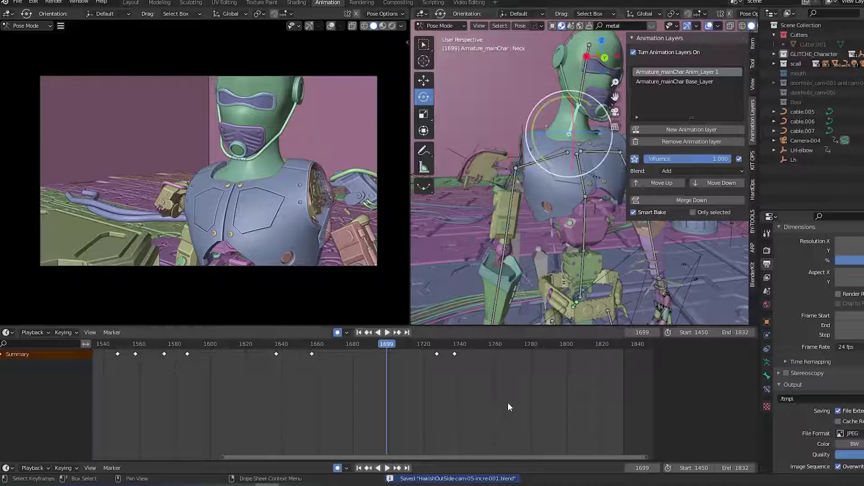
pyautogui.moveTo(507, 404); pyautogui.dragTo(504, 420, button='middle')
pyautogui.press('space')
pyautogui.moveTo(403, 343)
pyautogui.mouseDown()
pyautogui.moveTo(388, 347)
pyautogui.moveTo(403, 347)
pyautogui.moveTo(396, 348)
pyautogui.mouseUp()
pyautogui.press('space')
pyautogui.press('i')
pyautogui.click(571, 196)
# Rotate the Neck bone back around global Z and tilt it about 1.4° at its frame 1727 key.
pyautogui.press('space')
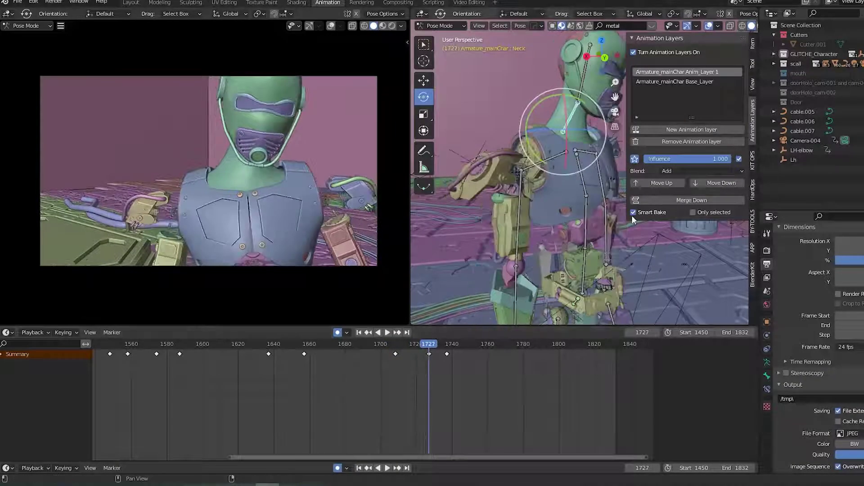
pyautogui.moveTo(607, 245)
pyautogui.mouseDown(button='middle')
pyautogui.moveTo(583, 241)
pyautogui.moveTo(595, 241)
pyautogui.mouseUp(button='middle')
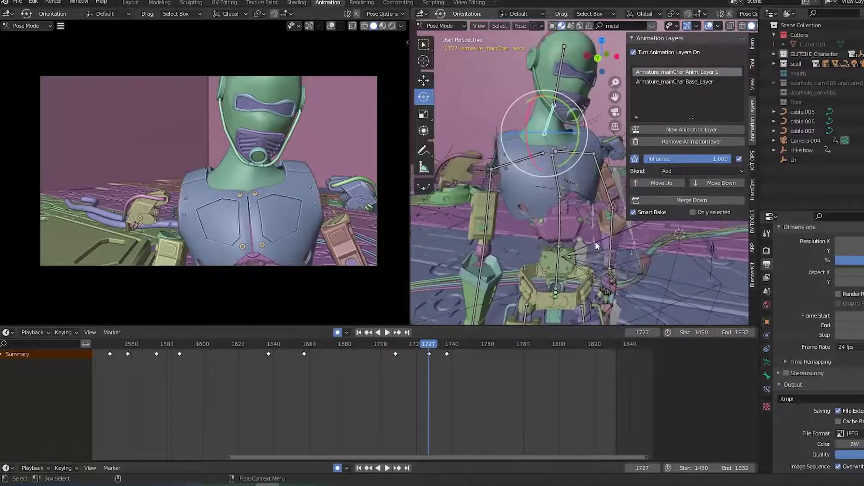
pyautogui.press('r')
pyautogui.press('z')
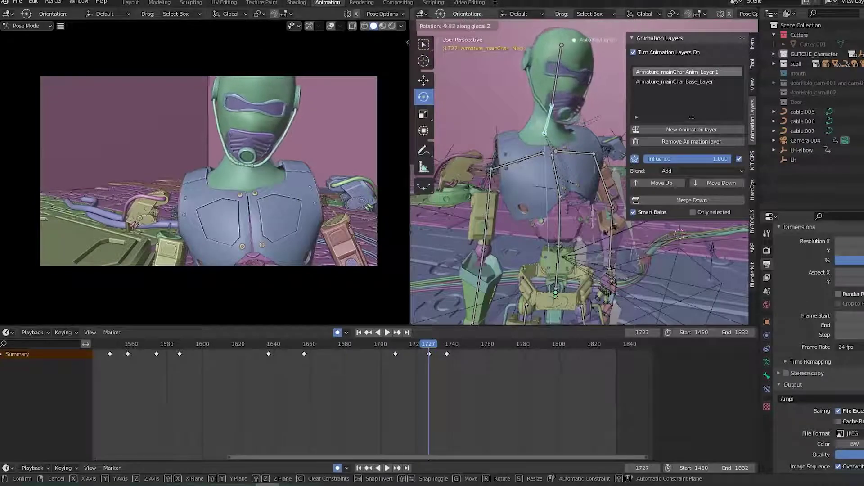
pyautogui.click(635, 222)
pyautogui.press('r')
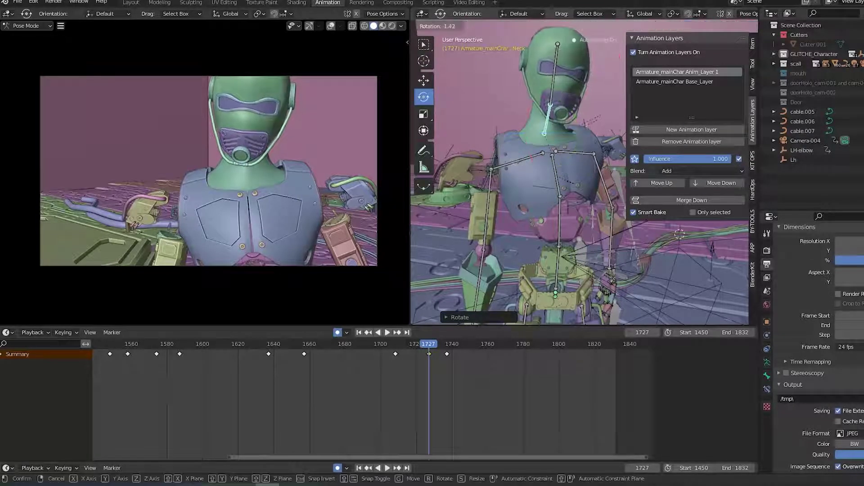
pyautogui.click(570, 115)
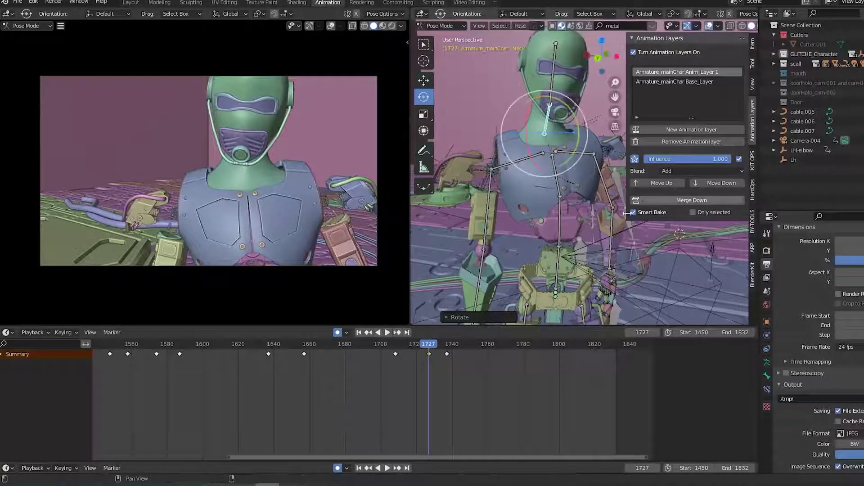
# Insert a key for the Head bone at frame 1707 on the additive layer.
pyautogui.click(555, 83)
pyautogui.moveTo(395, 343)
pyautogui.mouseDown()
pyautogui.moveTo(385, 347)
pyautogui.moveTo(392, 349)
pyautogui.mouseUp()
pyautogui.press('i')
pyautogui.click(500, 188)
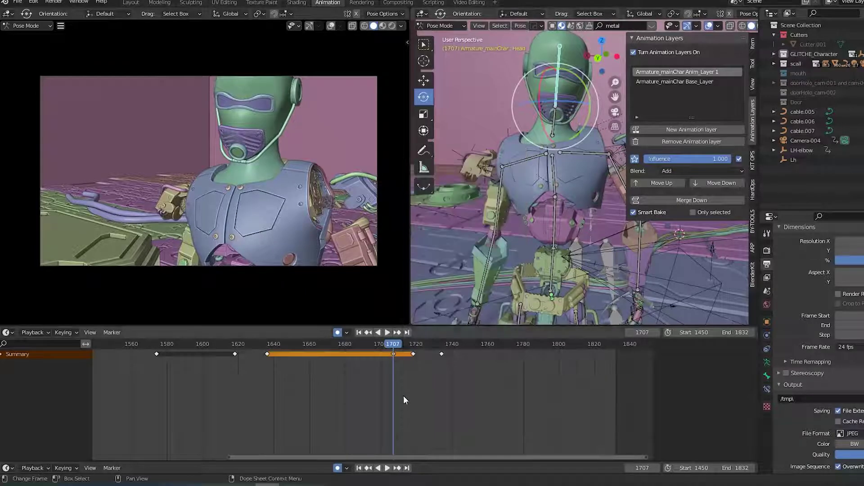
# Rotate the Head bone around global Z, away from the turn direction, at its frame 1718 key.
pyautogui.press('Up')
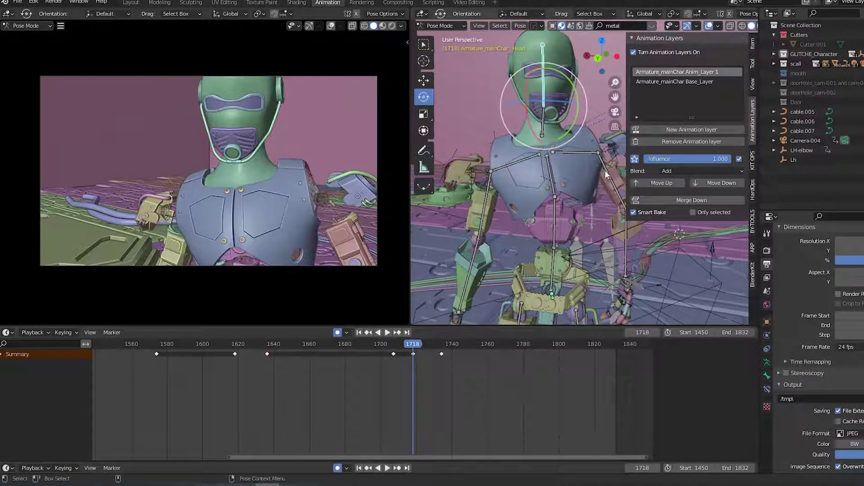
pyautogui.press('r')
pyautogui.press('z')
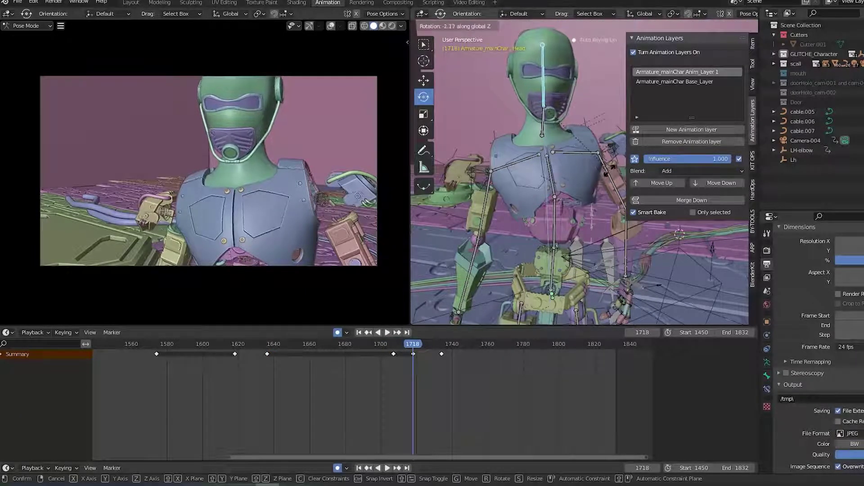
pyautogui.press('Return')
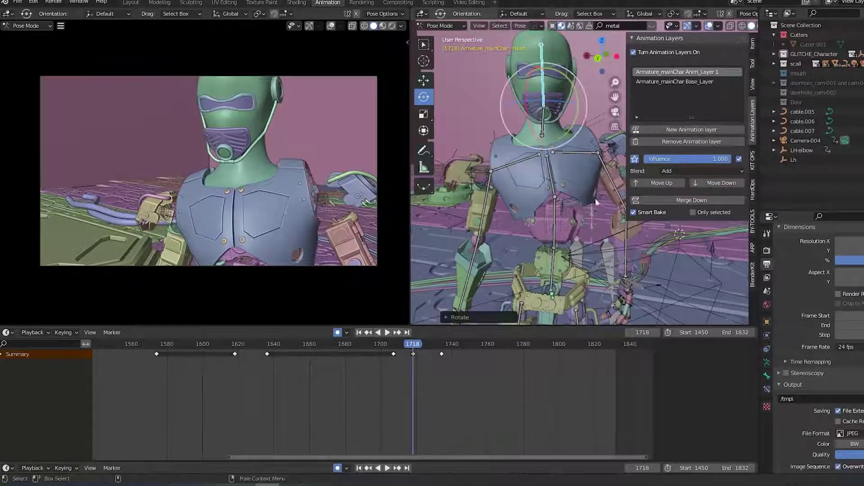
# Play back the turn and insert a key for the Head bone at frame 1720.
pyautogui.click(390, 347)
pyautogui.press('space')
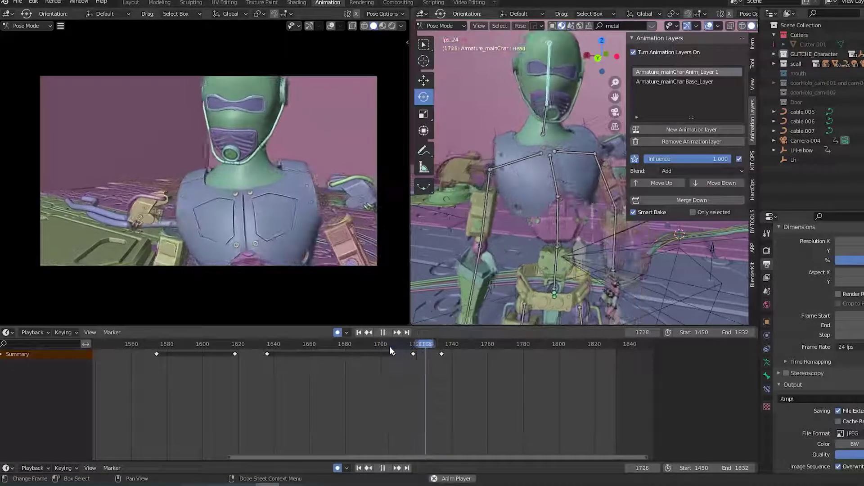
pyautogui.press('space')
pyautogui.click(388, 345)
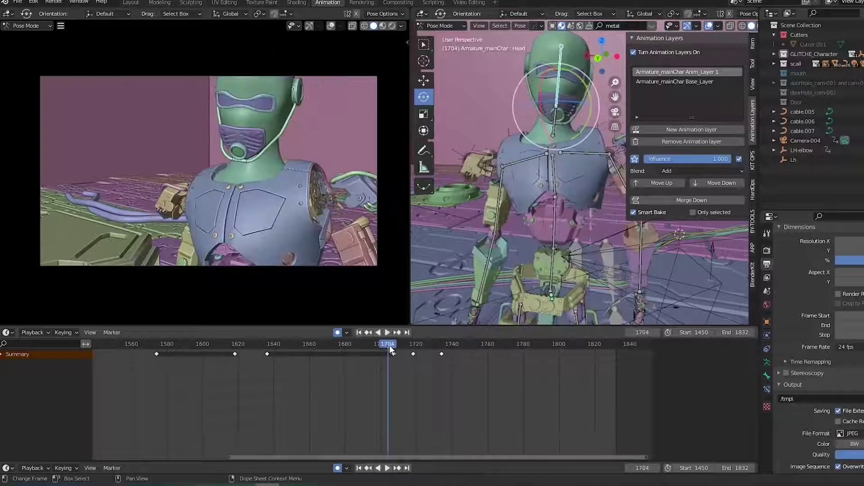
pyautogui.press('space')
pyautogui.press('space')
pyautogui.click(412, 346)
pyautogui.press('space')
pyautogui.press('space')
pyautogui.press('i')
pyautogui.click(503, 157)
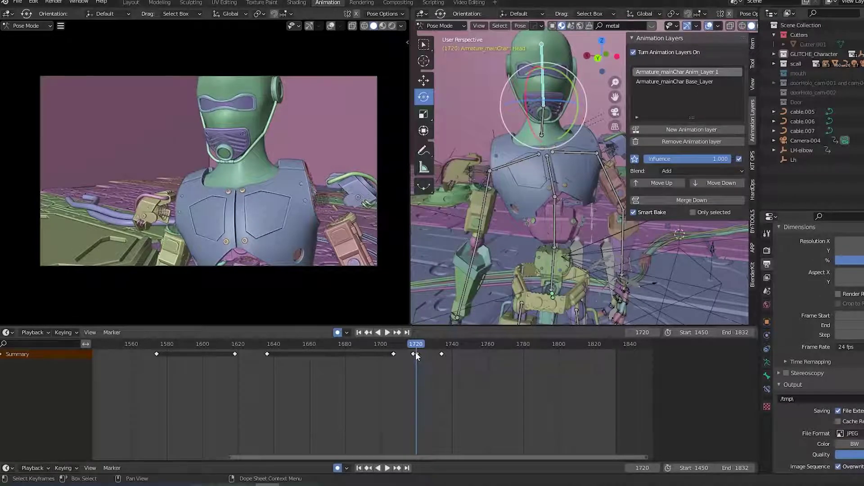
# Delay the Head bone's frame 1718 key, and shift it together with the last key to about frames 1732 and 1738.
pyautogui.press('g')
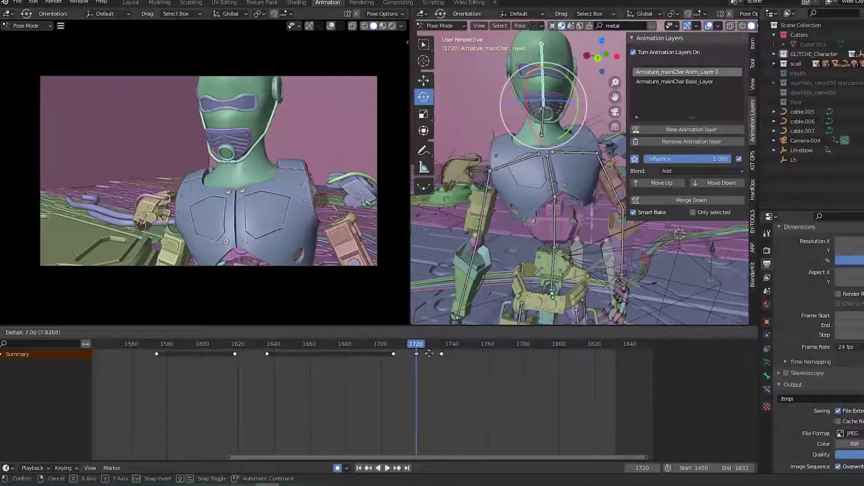
pyautogui.click(433, 354)
pyautogui.moveTo(463, 372); pyautogui.dragTo(428, 350)
pyautogui.press('g')
pyautogui.click(439, 356)
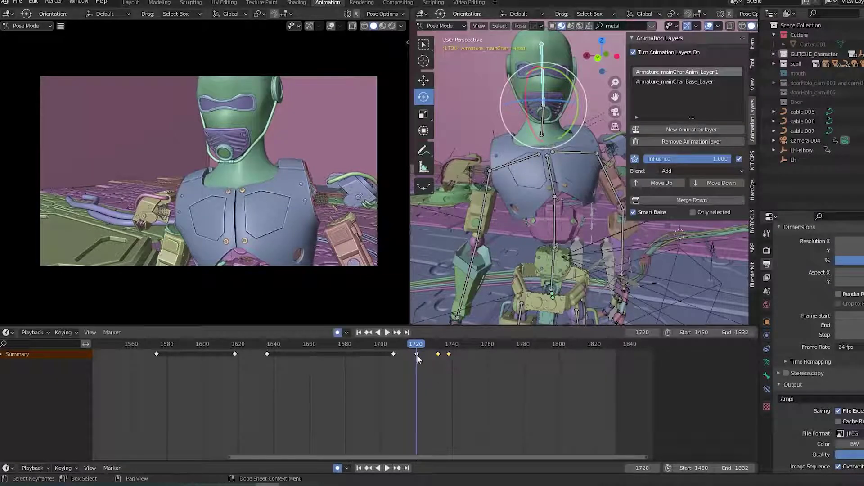
# Tilt the Head bone about -12° at its frame 1738 key.
pyautogui.press('space')
pyautogui.moveTo(463, 345)
pyautogui.mouseDown()
pyautogui.moveTo(439, 344)
pyautogui.moveTo(455, 347)
pyautogui.mouseUp()
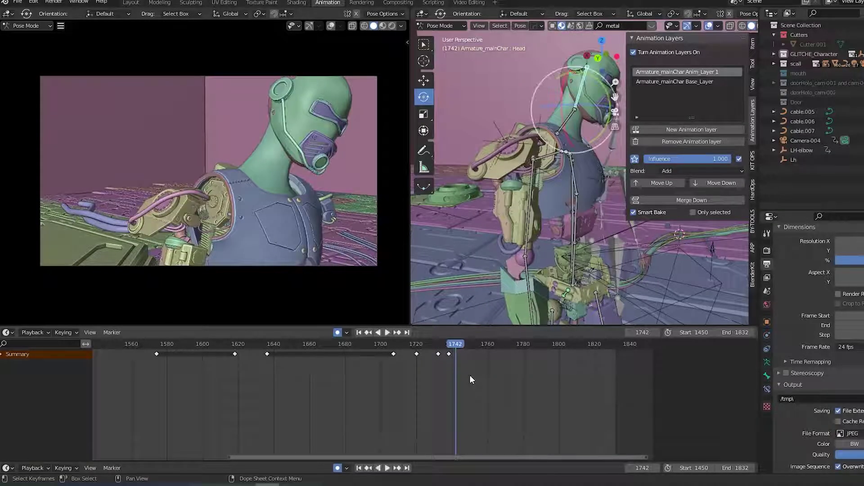
pyautogui.press('Up')
pyautogui.press('Down')
pyautogui.moveTo(545, 264); pyautogui.dragTo(434, 374, button='middle')
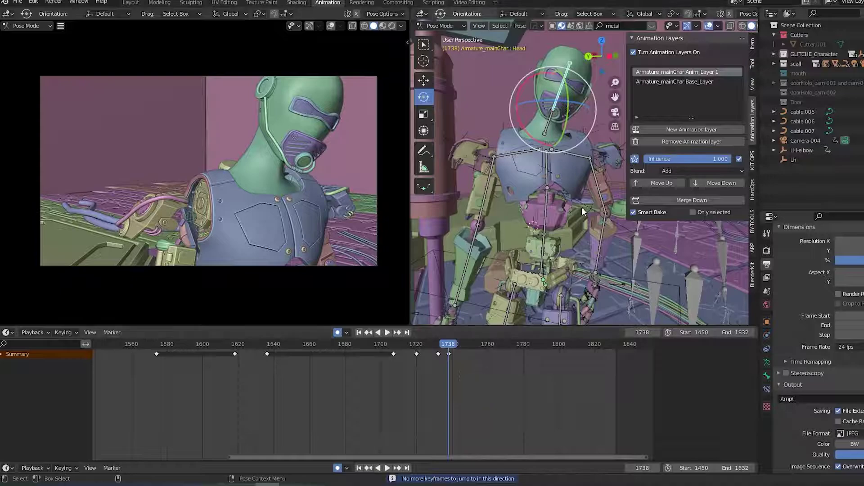
pyautogui.press('r')
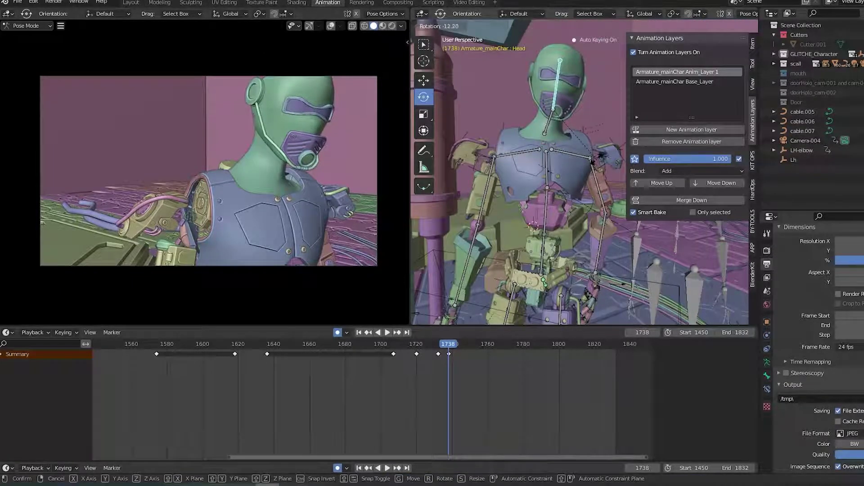
pyautogui.click(599, 160)
# Tilt the Neck bone about -6° at its frame 1737 key.
pyautogui.moveTo(577, 197); pyautogui.dragTo(548, 106, button='middle')
pyautogui.click(548, 132)
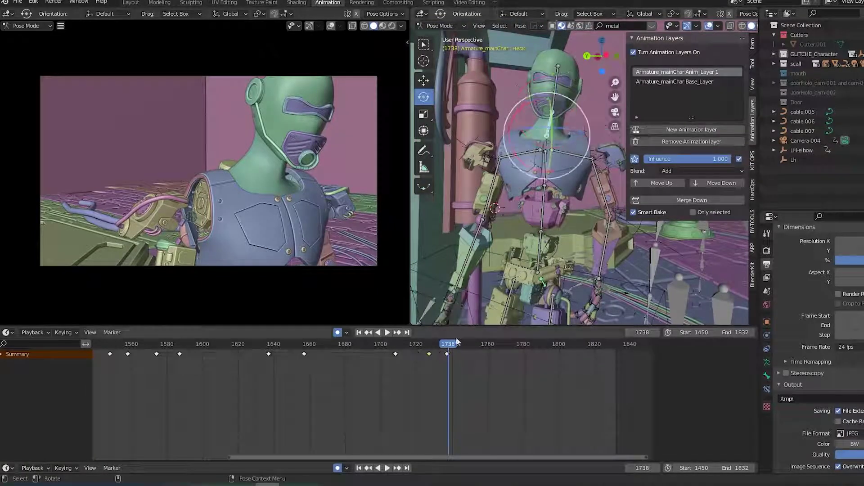
pyautogui.press('Up')
pyautogui.press('Left')
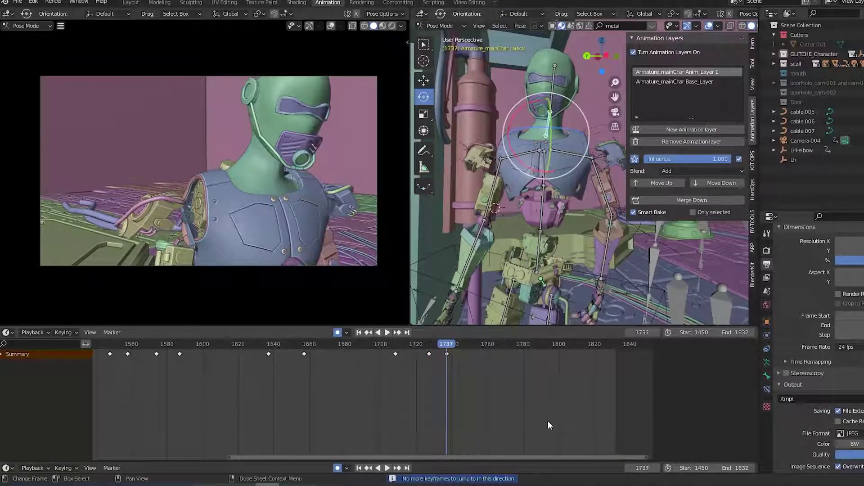
pyautogui.press('r')
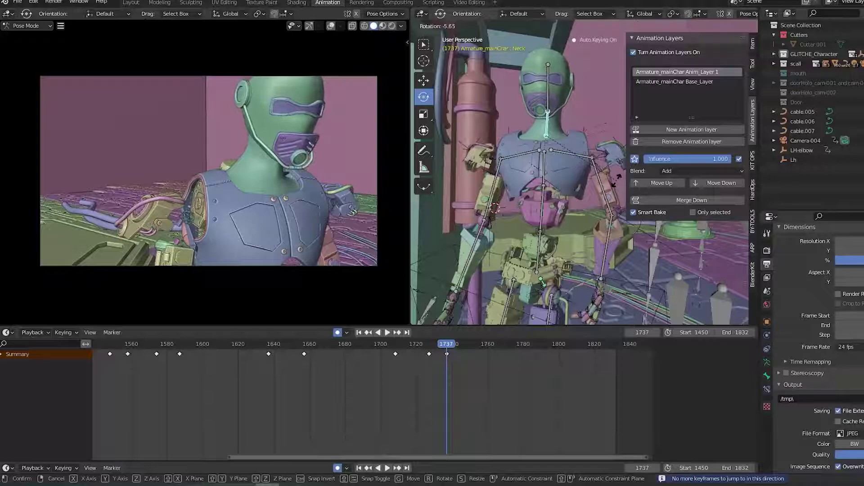
pyautogui.click(610, 201)
# Tilt the Head bone about 10° at its frame 1738 key.
pyautogui.moveTo(610, 202); pyautogui.dragTo(580, 101, button='middle')
pyautogui.click(549, 79)
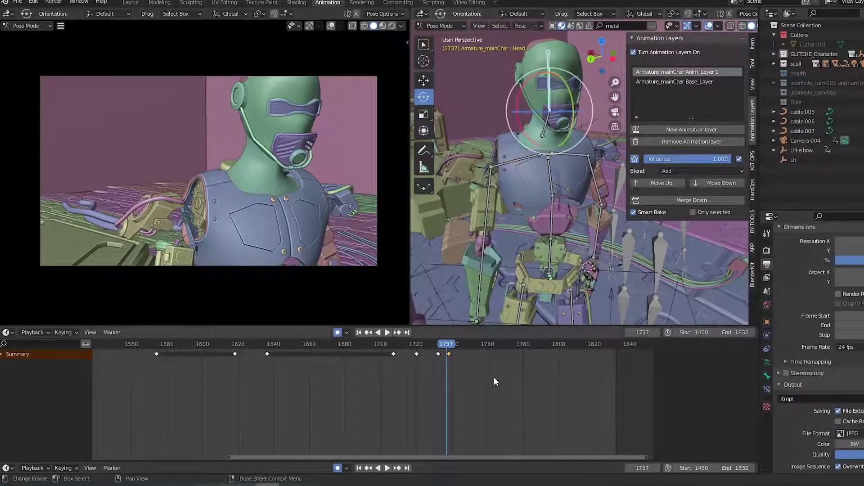
pyautogui.press('Down')
pyautogui.press('Up')
pyautogui.moveTo(581, 269); pyautogui.dragTo(560, 225, button='middle')
pyautogui.press('r')
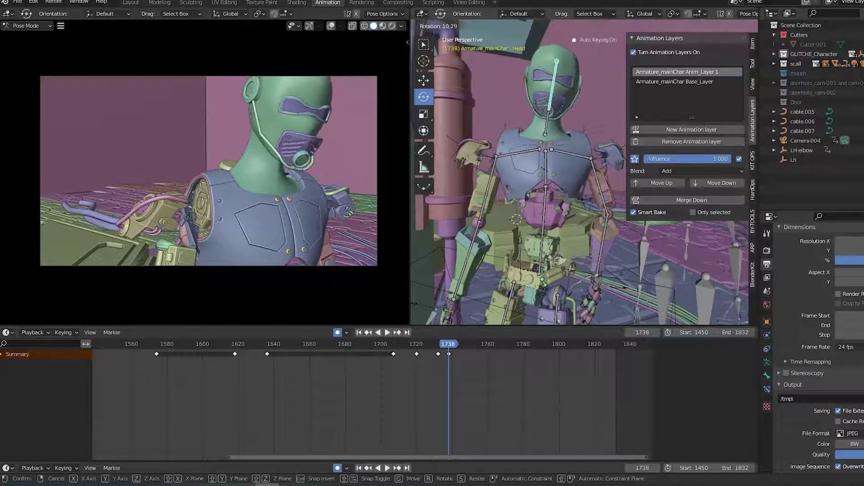
pyautogui.click(538, 234)
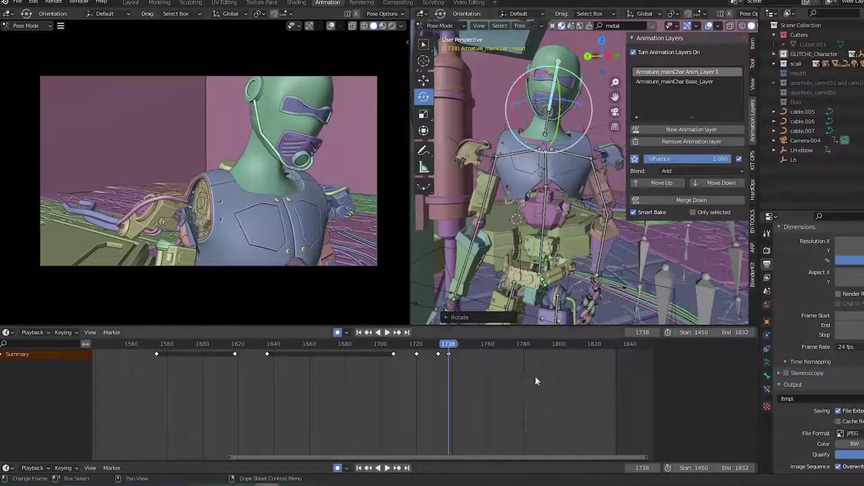
# Play back the turn repeatedly from about frame 1706 to check the timing of the head and neck motion.
pyautogui.click(391, 346)
pyautogui.press('space')
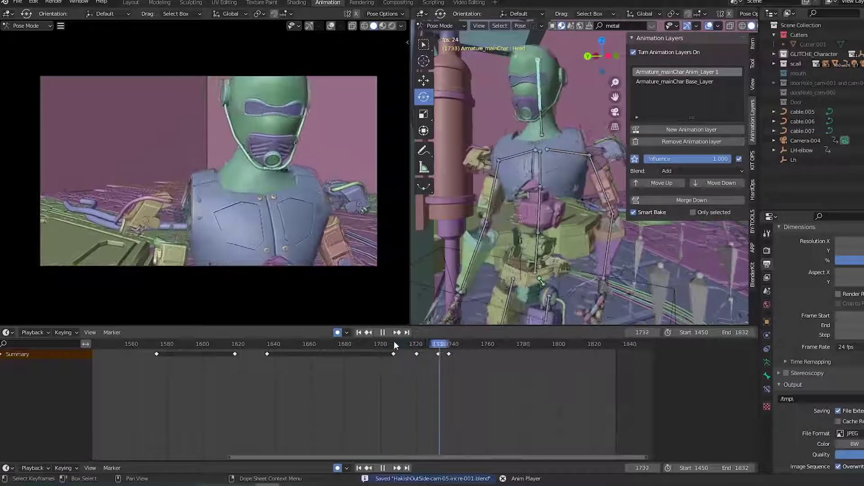
pyautogui.press('space')
pyautogui.click(389, 347)
pyautogui.press('space')
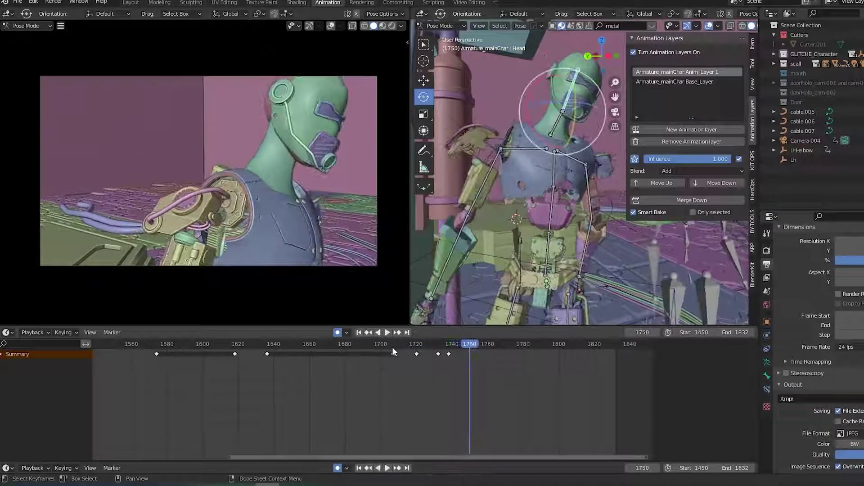
pyautogui.click(392, 346)
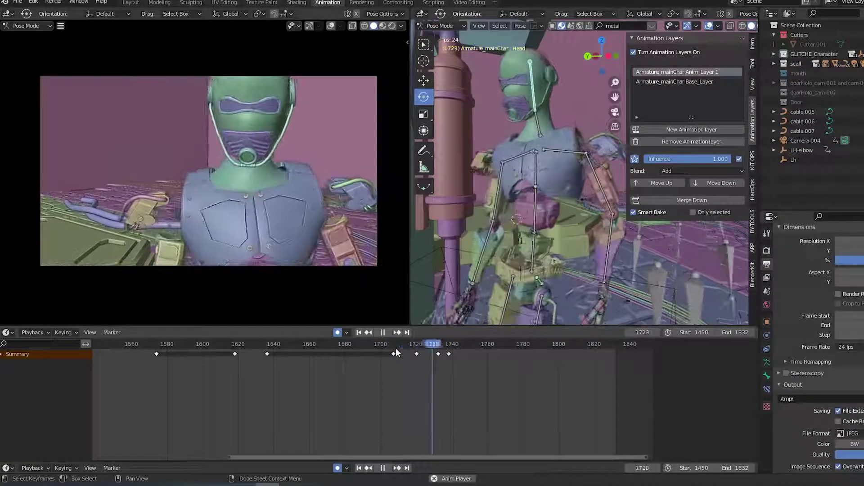
pyautogui.click(399, 347)
pyautogui.click(393, 347)
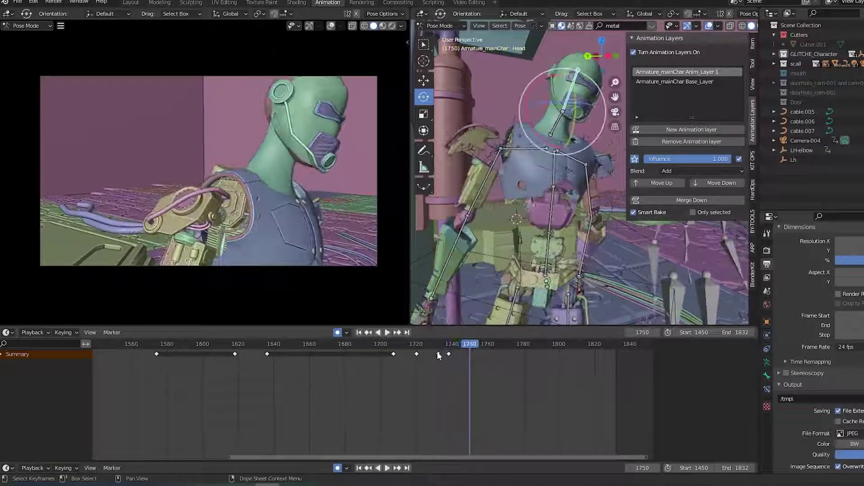
pyautogui.click(436, 347)
pyautogui.moveTo(446, 346); pyautogui.dragTo(446, 346)
pyautogui.press('space')
# Rotate the Head bone around global Z into the turn at its frame 1738 key and adjust its tilt.
pyautogui.press('Down')
pyautogui.press('Up')
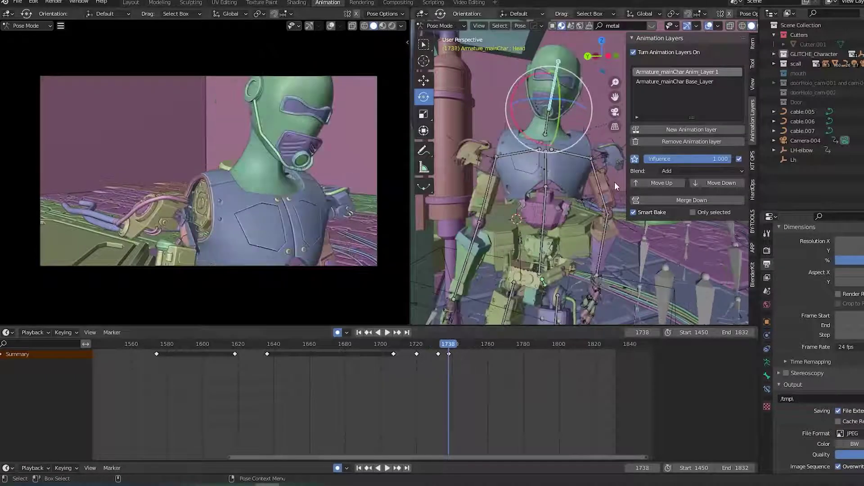
pyautogui.moveTo(591, 214); pyautogui.dragTo(593, 263, button='middle')
pyautogui.press('r')
pyautogui.rightClick(588, 233)
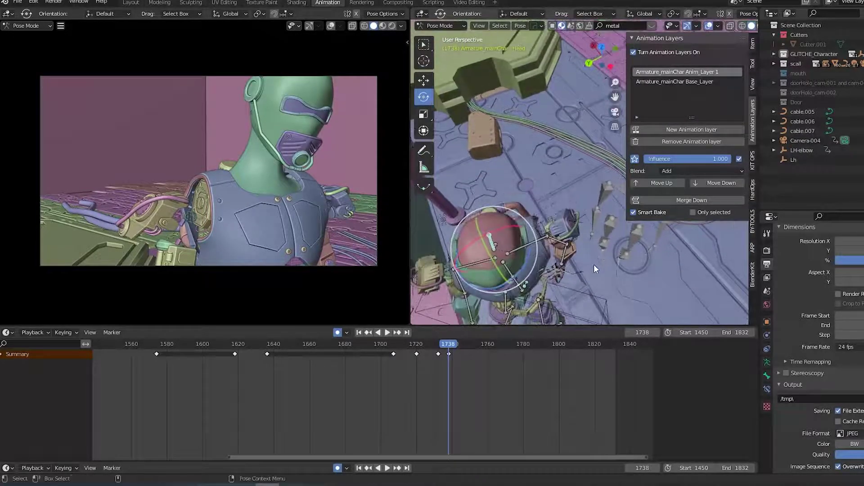
pyautogui.press('r')
pyautogui.press('z')
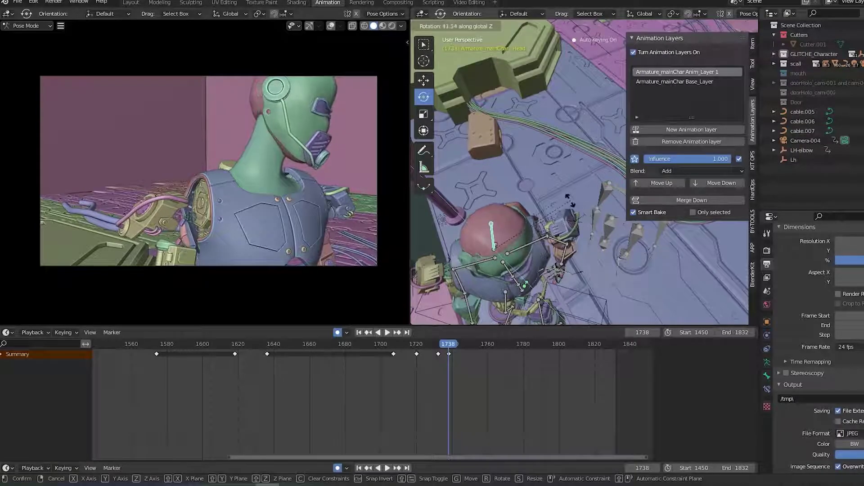
pyautogui.click(583, 208)
pyautogui.moveTo(583, 209); pyautogui.dragTo(582, 226, button='middle')
pyautogui.press('r')
pyautogui.click(581, 229)
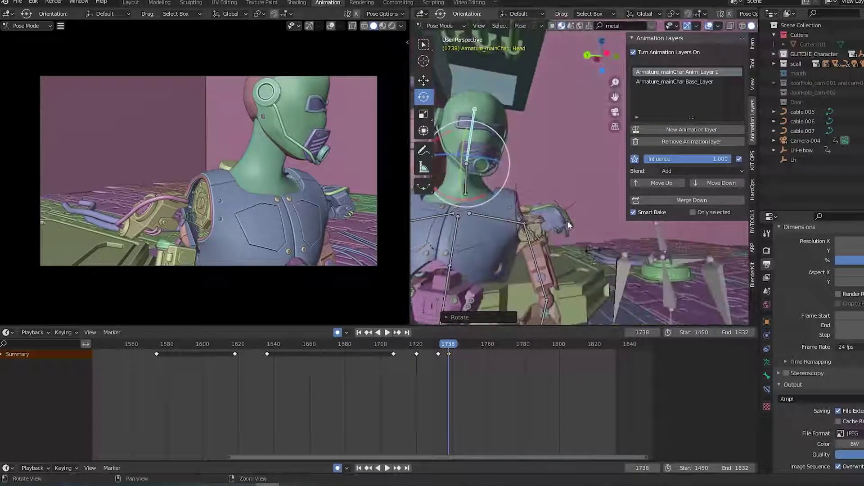
# Rotate the Neck bone about -7° at its frame 1737 key, working from behind the character.
pyautogui.click(464, 180)
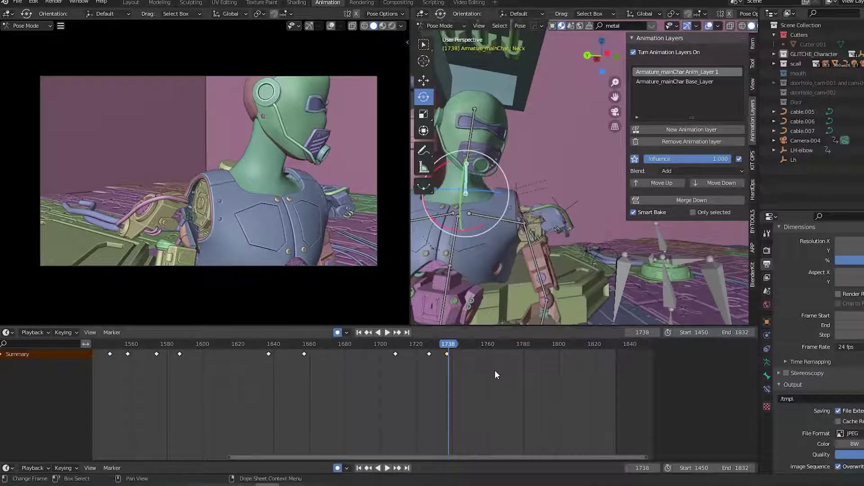
pyautogui.press('Left')
pyautogui.moveTo(563, 252); pyautogui.dragTo(698, 314, button='middle')
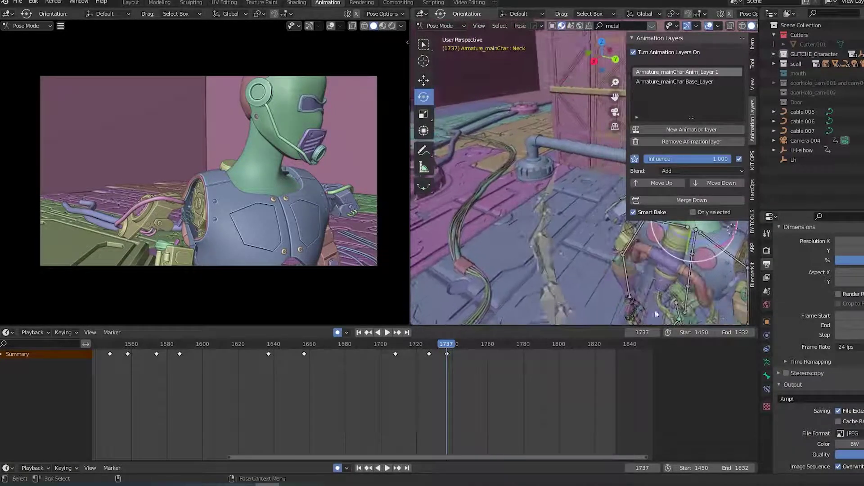
pyautogui.press('n')
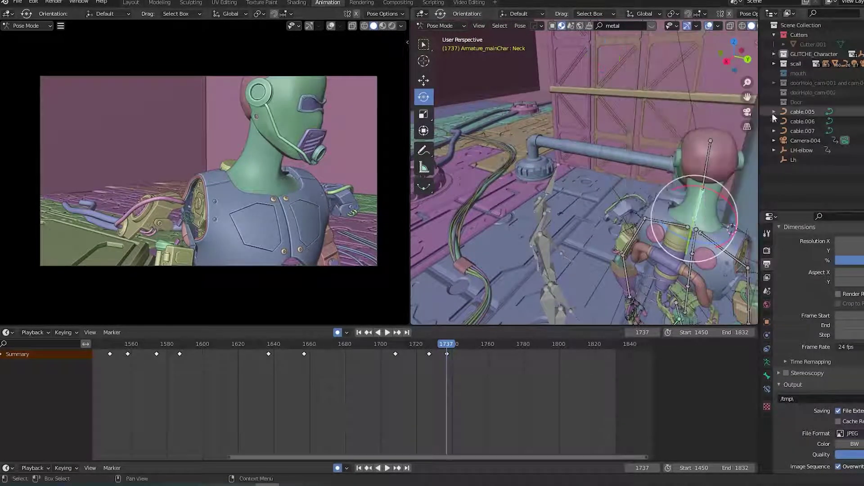
pyautogui.press('KP_Decimal')
pyautogui.scroll(-3, 638, 164)
pyautogui.moveTo(632, 196); pyautogui.dragTo(665, 217, button='middle')
pyautogui.press('r')
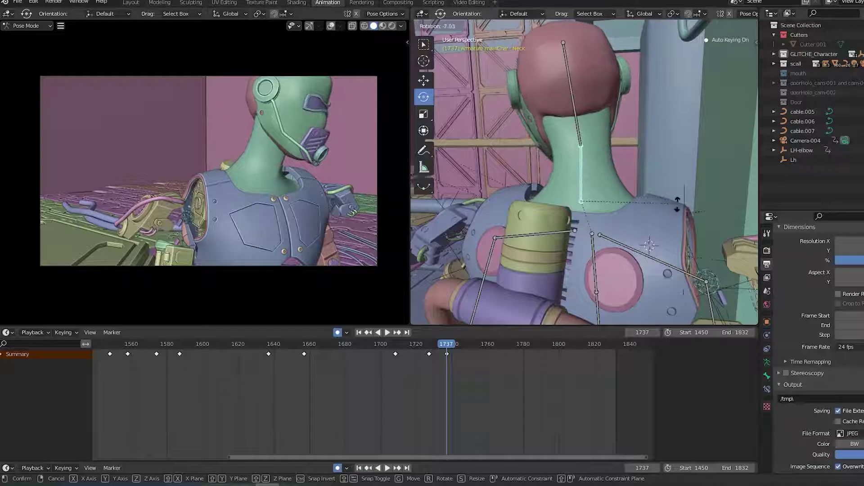
pyautogui.click(680, 206)
# Move the Neck bone's frame 1727 key earlier to about frame 1724 and play back the turn.
pyautogui.moveTo(677, 236); pyautogui.dragTo(471, 242, button='middle')
pyautogui.press('space')
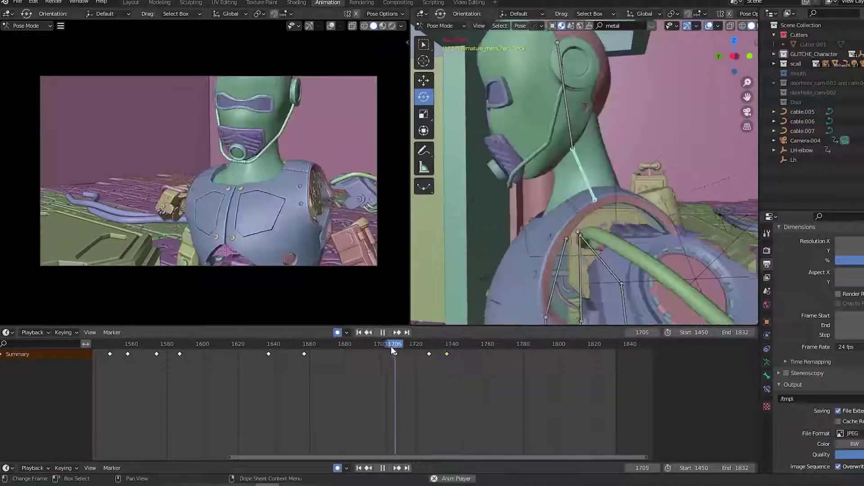
pyautogui.press('space')
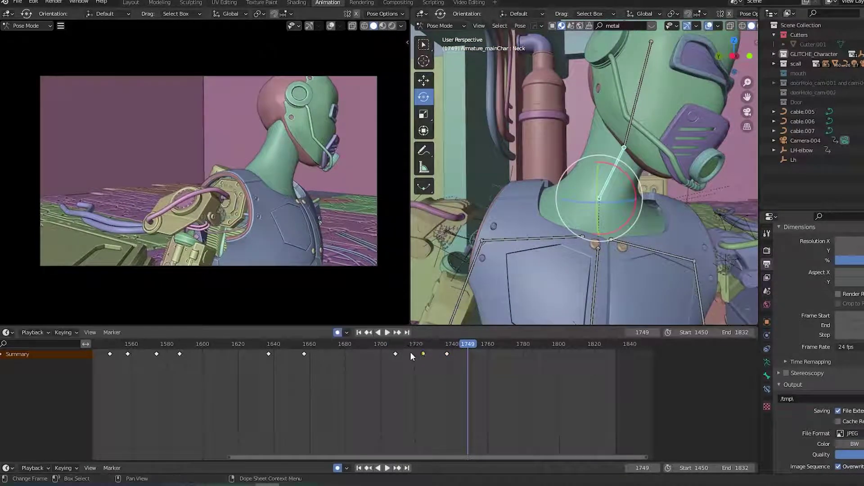
pyautogui.click(390, 346)
pyautogui.press('space')
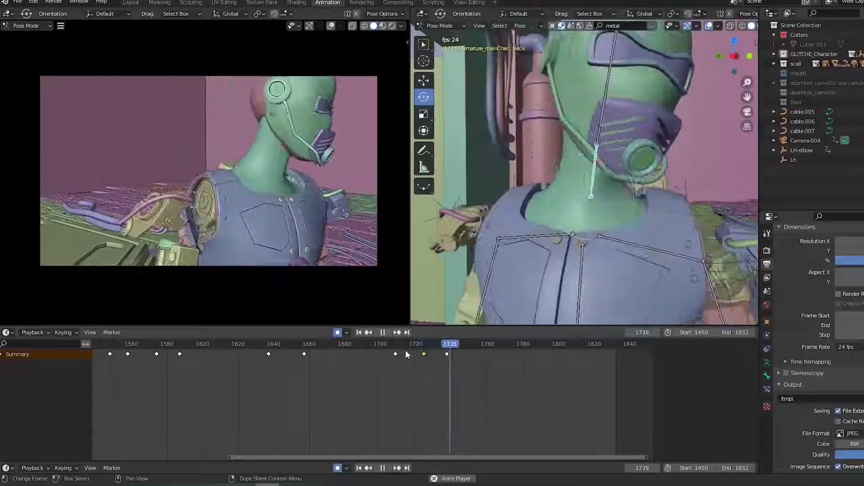
pyautogui.click(395, 346)
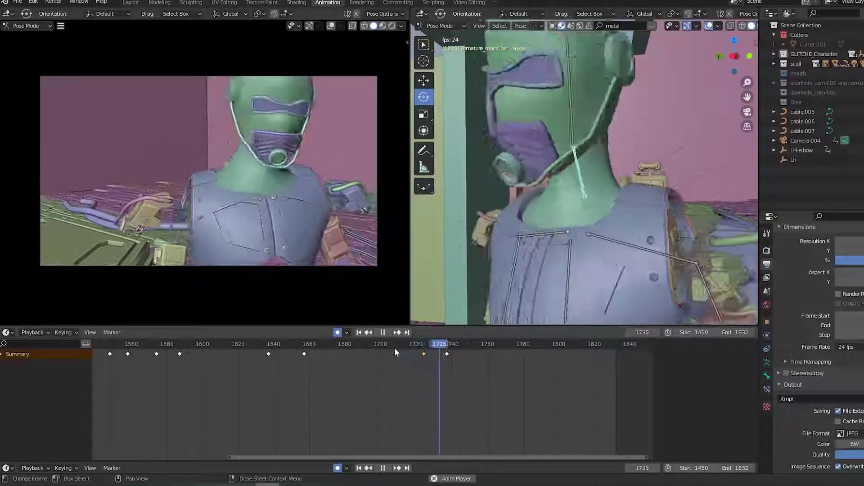
pyautogui.press('space')
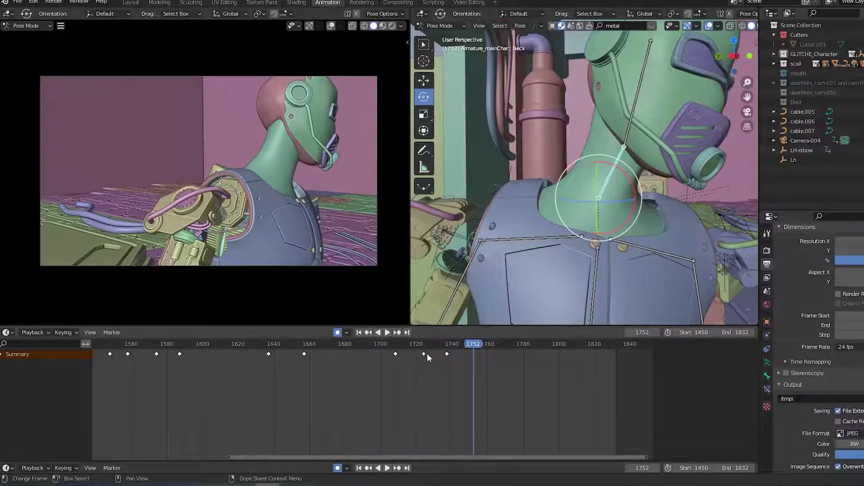
# Move the Head bone's last key from frame 1738 to about frame 1743.
pyautogui.moveTo(448, 353); pyautogui.dragTo(457, 352)
pyautogui.click(394, 345)
pyautogui.press('space')
pyautogui.click(526, 307)
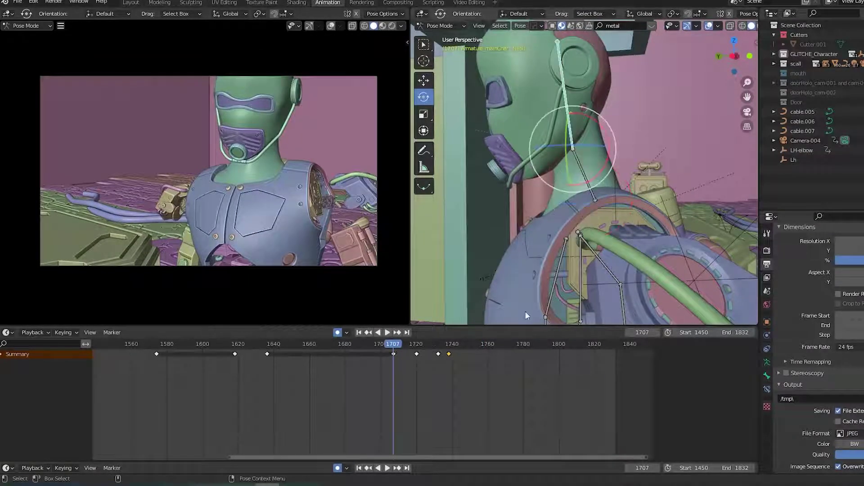
pyautogui.press('space')
pyautogui.moveTo(448, 353); pyautogui.dragTo(457, 353)
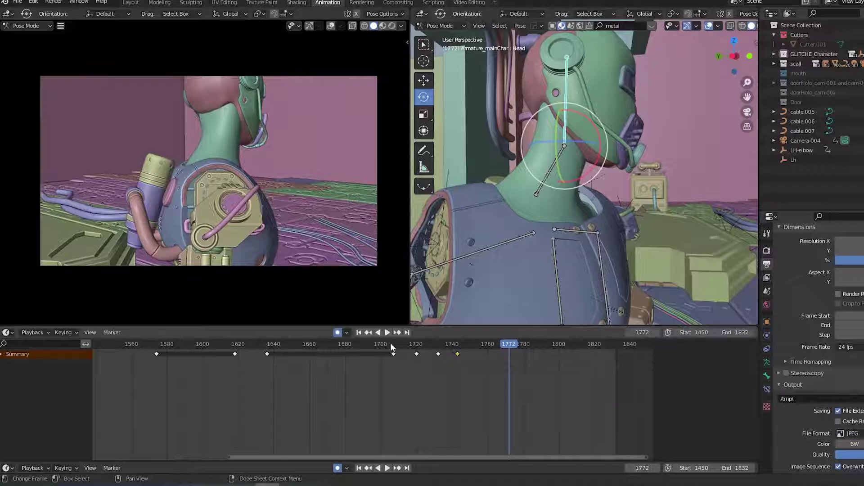
# Move the Head bone's frame 1707 key slightly earlier to about frame 1705 and play back the turn.
pyautogui.click(388, 344)
pyautogui.press('space')
pyautogui.press('space')
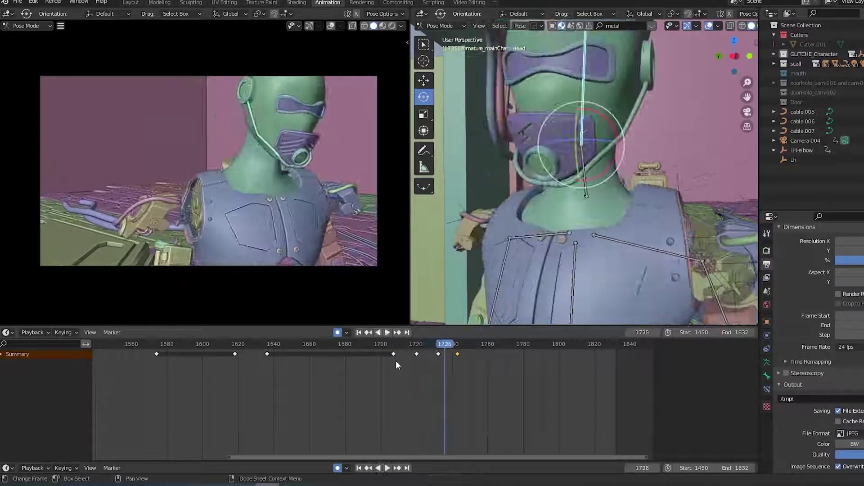
pyautogui.click(394, 354)
pyautogui.click(386, 344)
pyautogui.press('space')
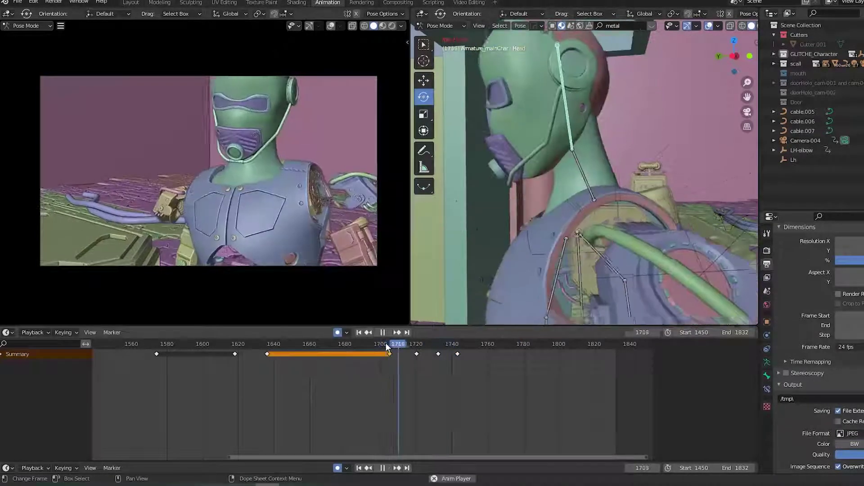
# Move the Spine2 bone's last key to about frame 1736 and its first key to about frame 1702, checking the turn in playback.
pyautogui.click(383, 344)
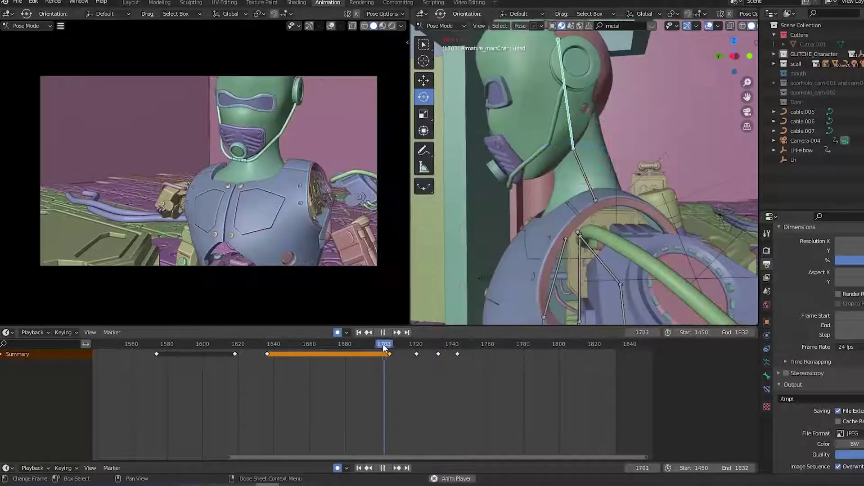
pyautogui.press('space')
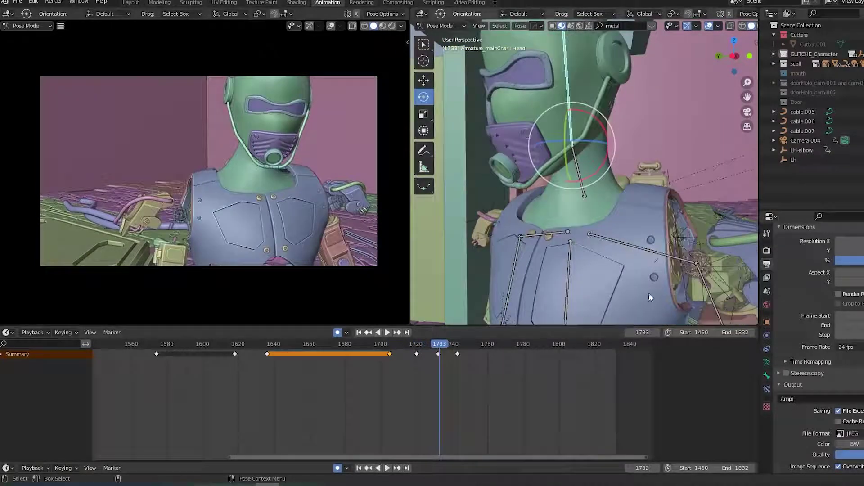
pyautogui.click(566, 271)
pyautogui.moveTo(438, 354); pyautogui.dragTo(446, 355)
pyautogui.moveTo(392, 354); pyautogui.dragTo(384, 353)
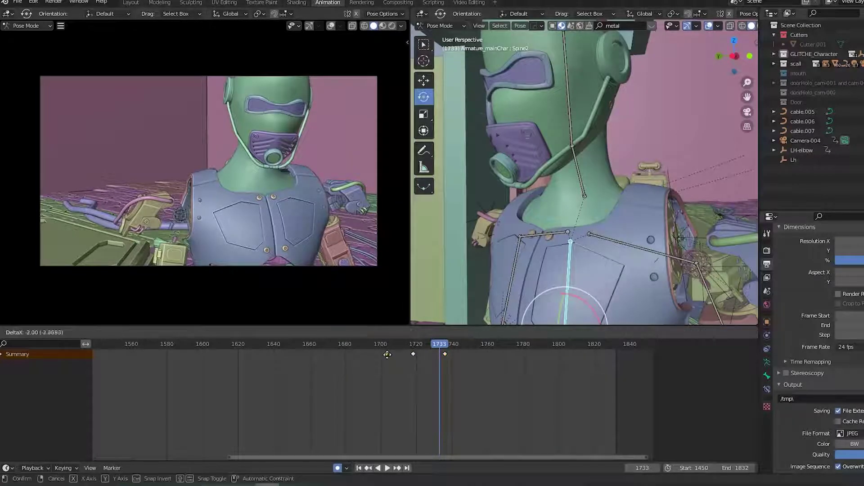
pyautogui.click(379, 345)
pyautogui.press('space')
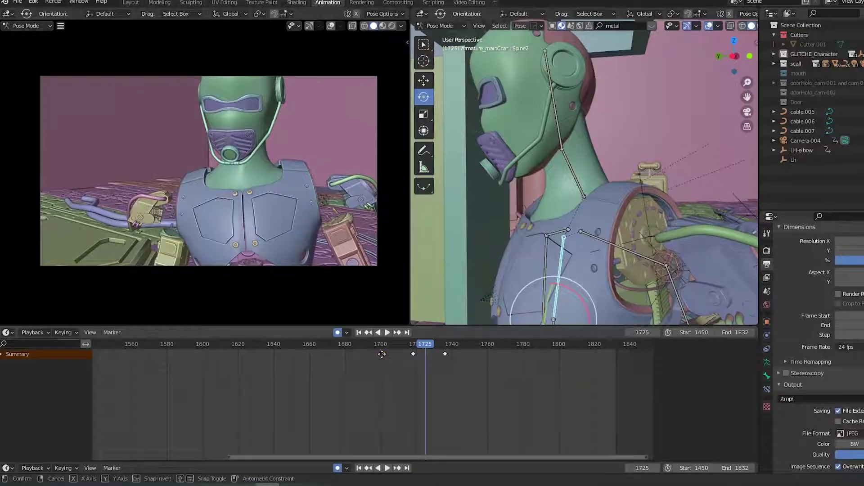
# Move the Spine2 bone's middle key to about frame 1721 and its last key to about frame 1744, and play back the turn.
pyautogui.click(414, 354)
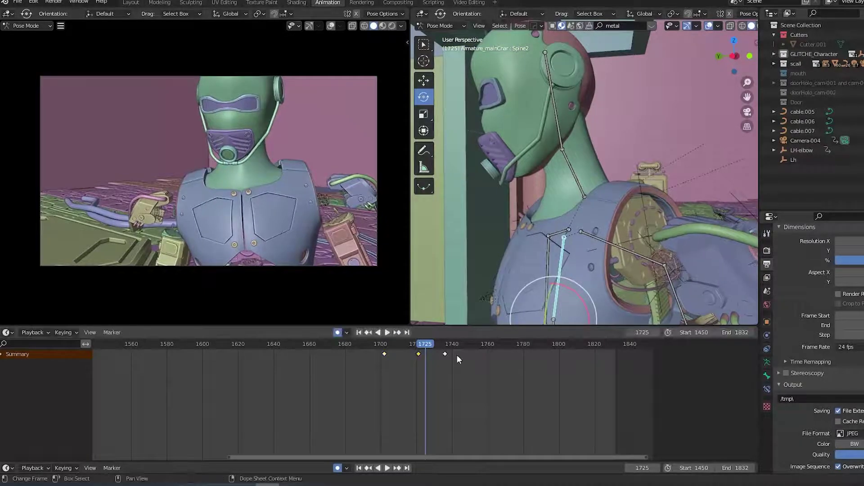
pyautogui.press('g')
pyautogui.click(460, 354)
pyautogui.click(382, 343)
pyautogui.press('space')
pyautogui.press('space')
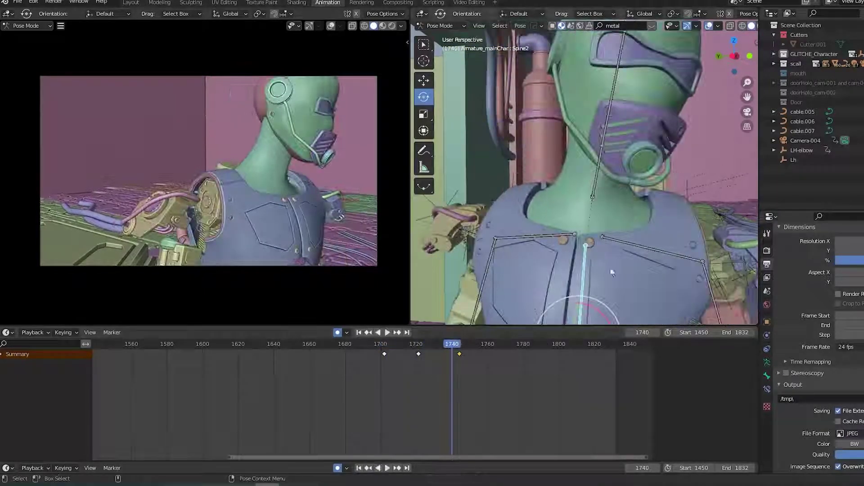
# Retime the Spine1 bone's keys to about frames 1703, 1724 and 1745, save the file and play back the turn.
pyautogui.keyDown('alt'); pyautogui.moveTo(644, 268); pyautogui.dragTo(641, 224, button='middle'); pyautogui.keyUp('alt')
pyautogui.click(587, 285)
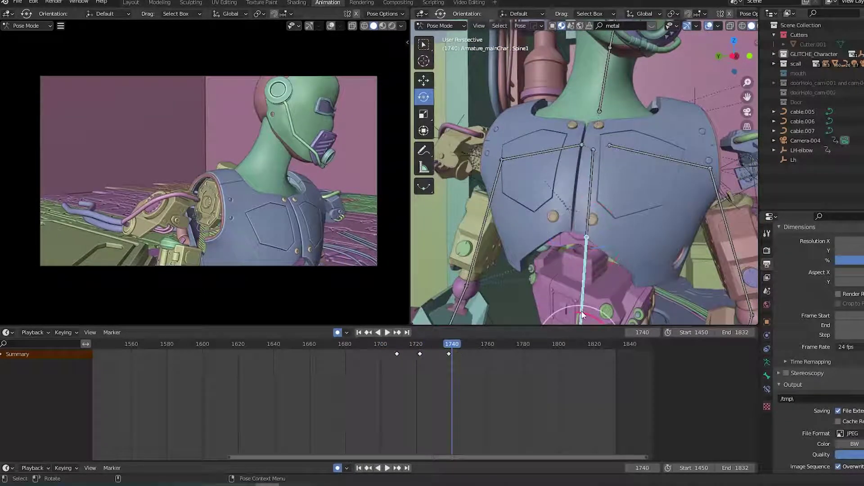
pyautogui.moveTo(397, 354)
pyautogui.mouseDown()
pyautogui.moveTo(461, 354)
pyautogui.moveTo(386, 354)
pyautogui.mouseUp()
pyautogui.hotkey('ctrl', 's')
pyautogui.scroll(-2, 442, 390)
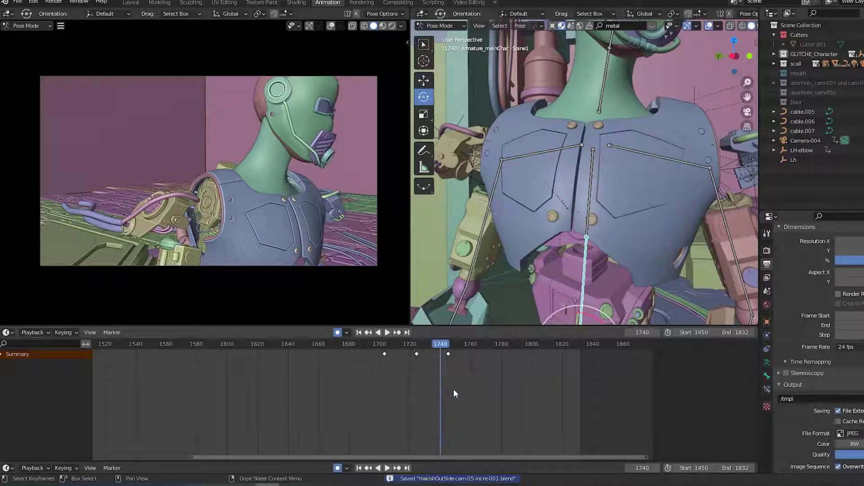
pyautogui.click(378, 343)
pyautogui.press('space')
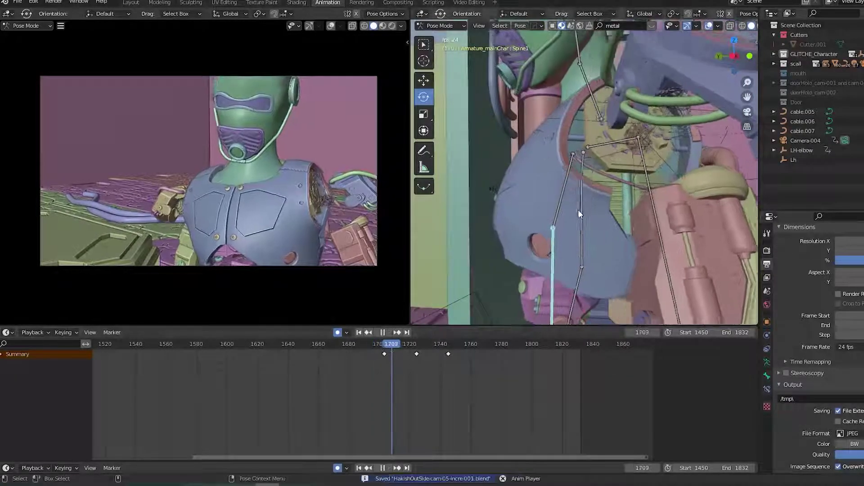
pyautogui.press('space')
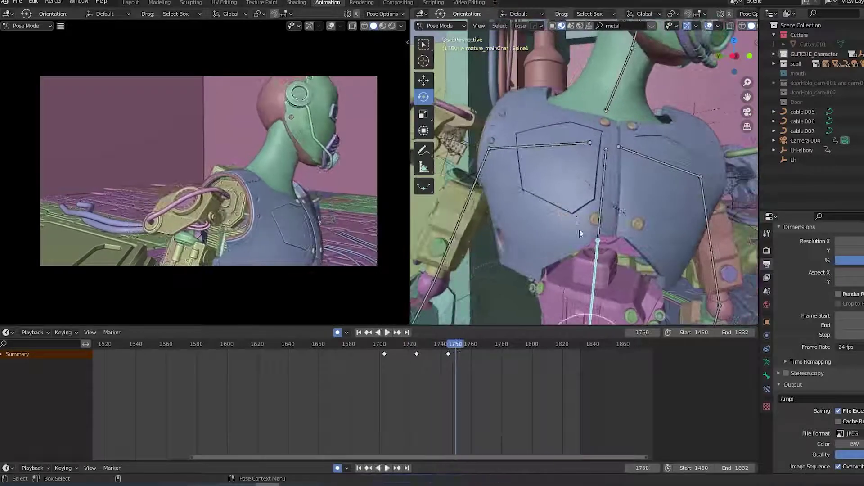
# Select the Spine bone, save the file and play back the turn from about frame 1703.
pyautogui.moveTo(671, 284); pyautogui.dragTo(565, 274, button='middle')
pyautogui.hotkey('ctrl', 's')
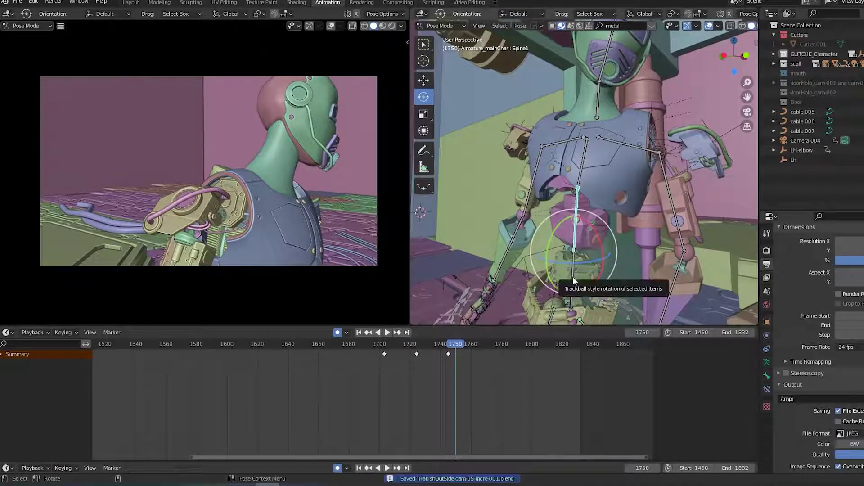
pyautogui.click(572, 276)
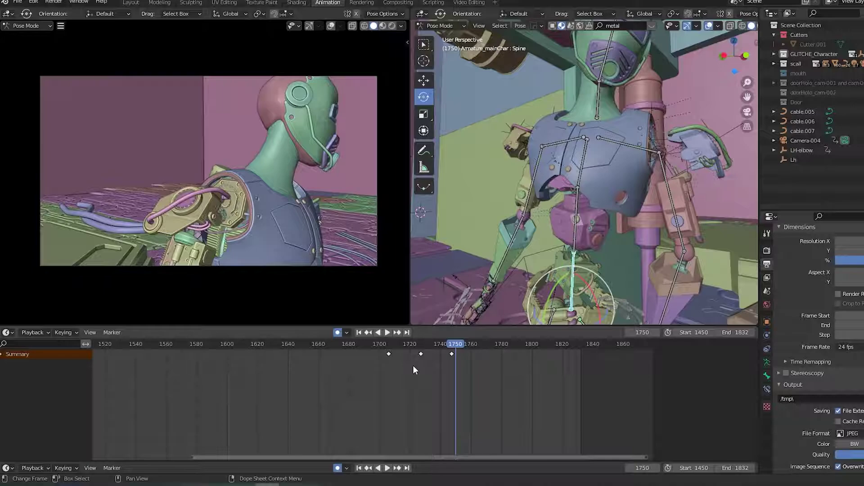
pyautogui.hotkey('ctrl', 's')
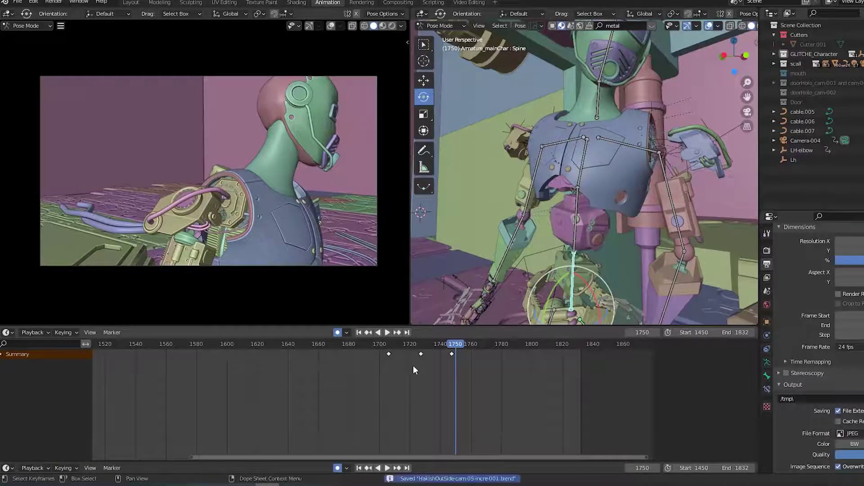
pyautogui.click(384, 344)
pyautogui.press('space')
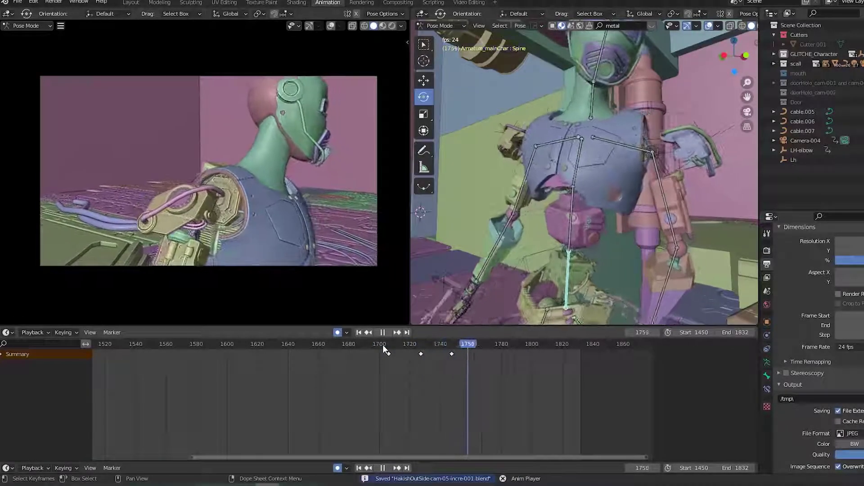
pyautogui.press('space')
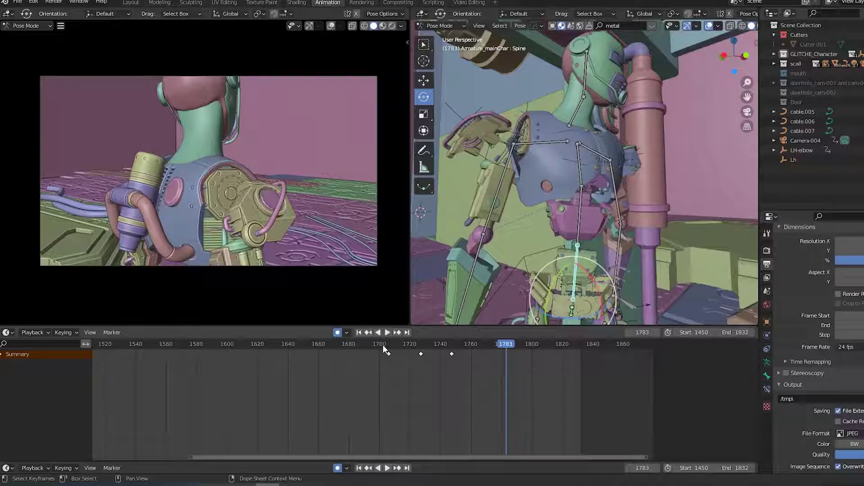
pyautogui.hotkey('ctrl', 's')
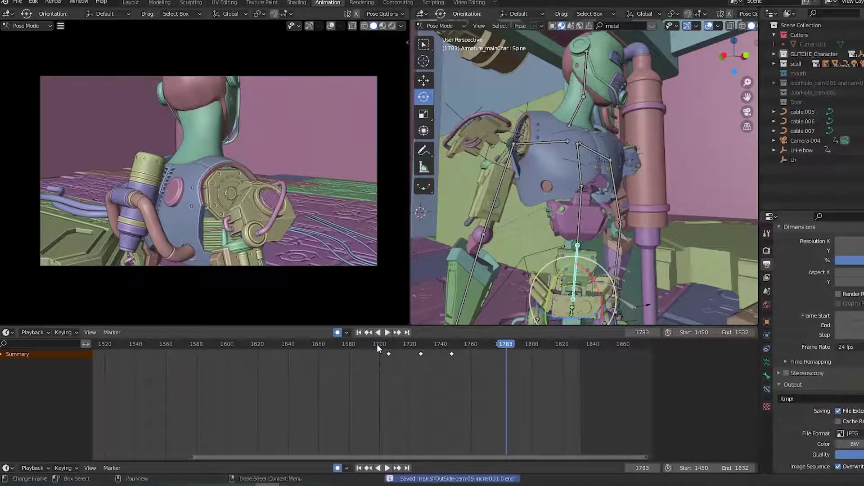
# Replay the turn several times from about frame 1700, saving the file between playbacks.
pyautogui.click(378, 343)
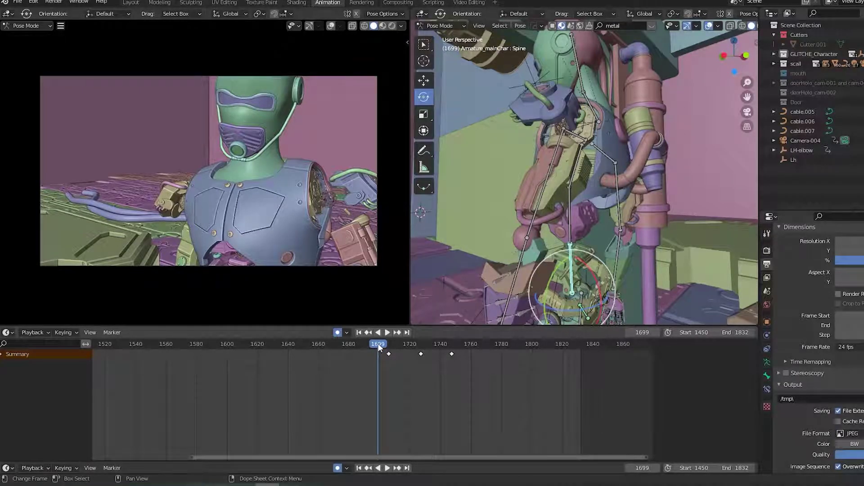
pyautogui.hotkey('ctrl', 's')
pyautogui.press('space')
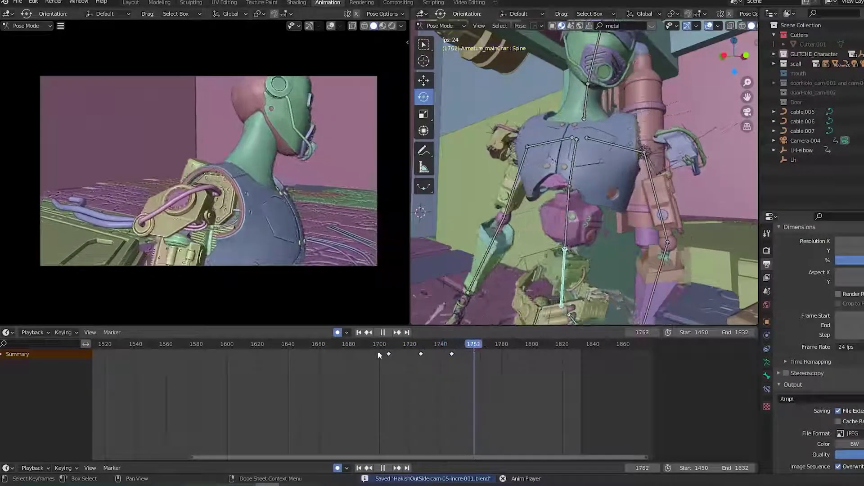
pyautogui.click(377, 346)
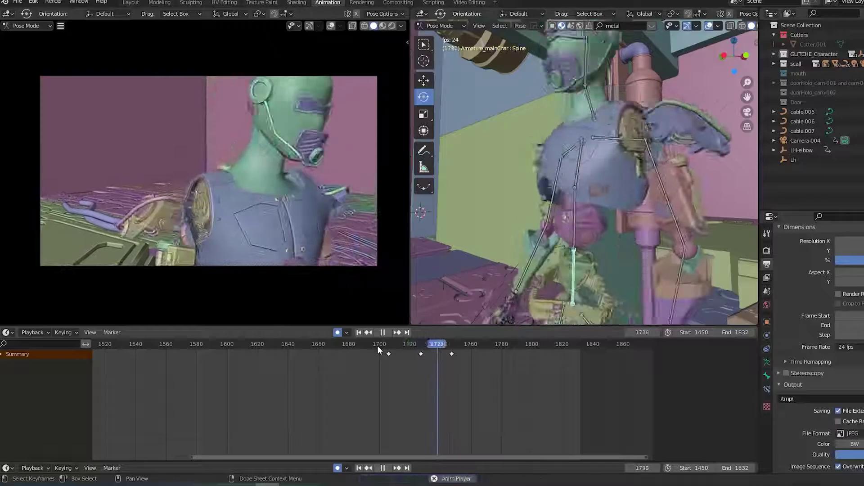
pyautogui.click(382, 347)
pyautogui.hotkey('ctrl', 's')
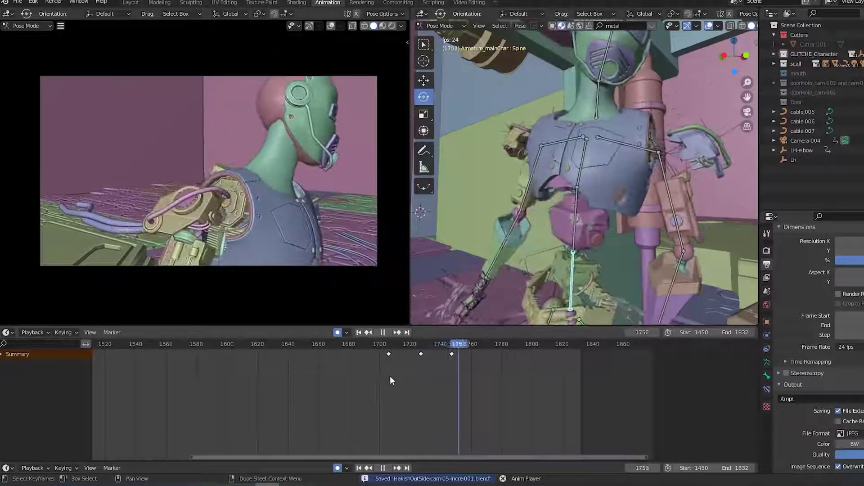
pyautogui.click(381, 349)
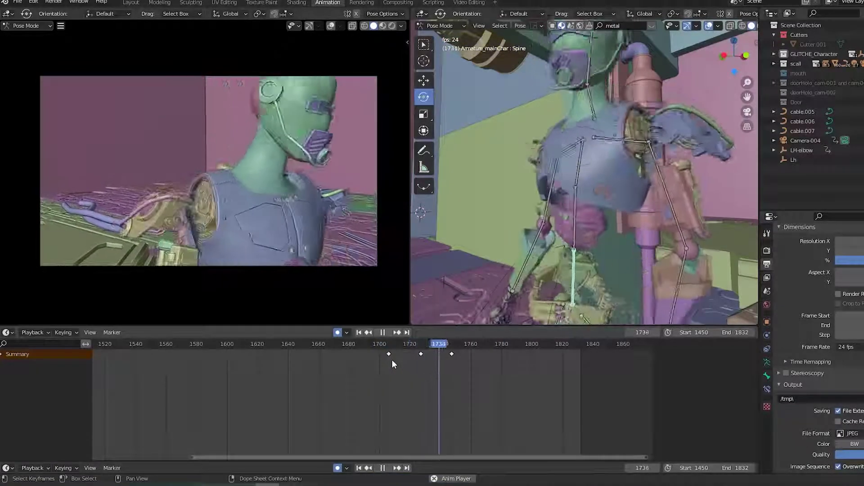
pyautogui.press('space')
# Play back the end of the turn from about frame 1742 from a new viewing angle, with the Spine2 bone selected for comparison.
pyautogui.moveTo(647, 248); pyautogui.dragTo(536, 324, button='middle')
pyautogui.click(442, 345)
pyautogui.press('space')
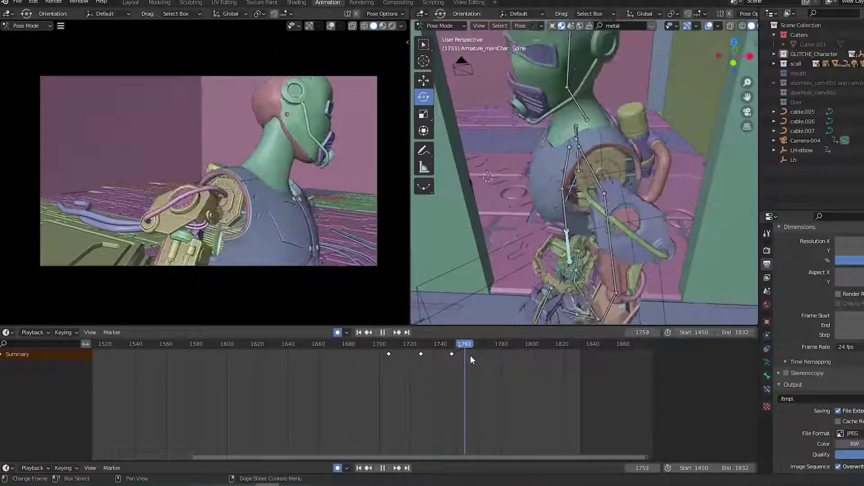
pyautogui.press('space')
pyautogui.click(566, 172)
pyautogui.click(445, 345)
pyautogui.press('space')
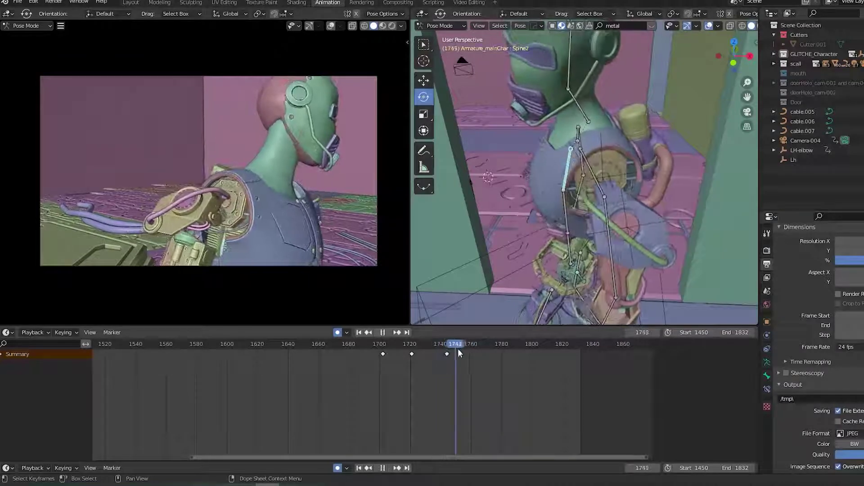
pyautogui.press('space')
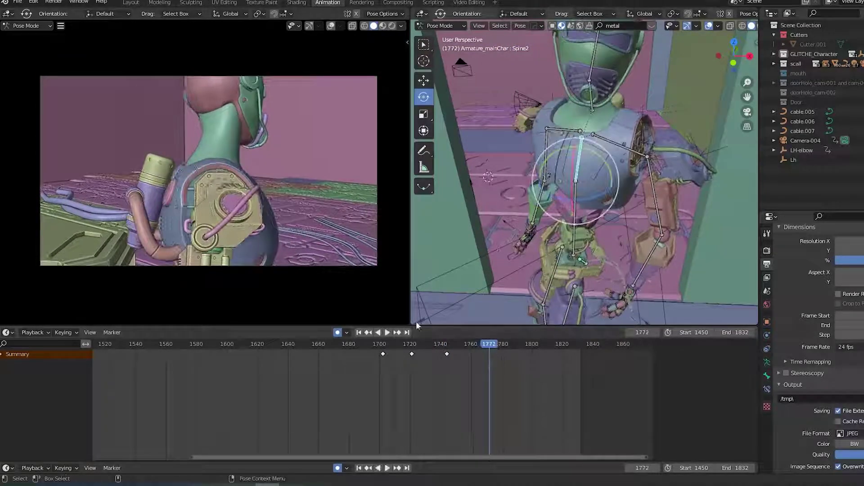
# Save the file and play back the turn from about frame 1697 to about frame 1752.
pyautogui.hotkey('ctrl', 's')
pyautogui.click(375, 344)
pyautogui.press('space')
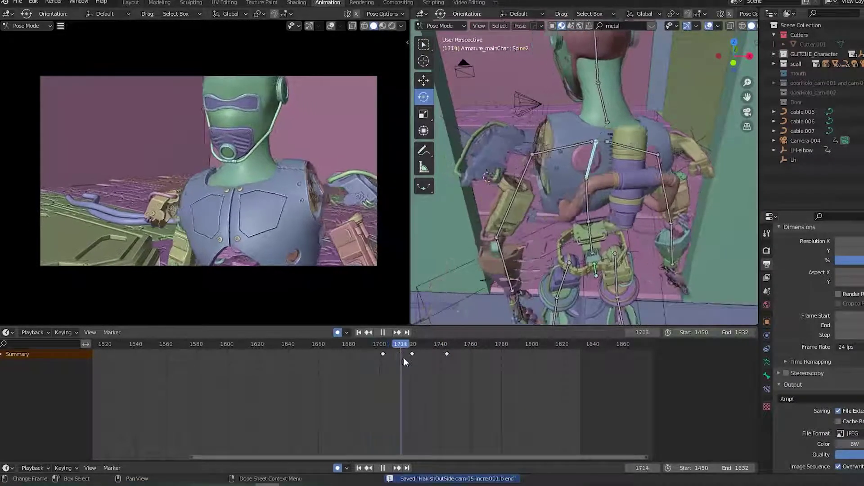
pyautogui.press('space')
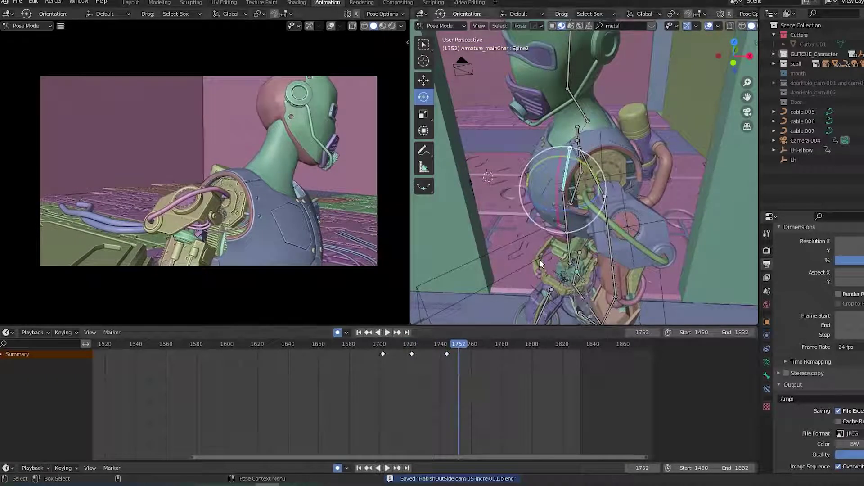
# Examine the torso pose from several angles at frames 1752 and 1772, and replay the turn from about frame 1700.
pyautogui.moveTo(540, 258); pyautogui.dragTo(599, 73, button='middle')
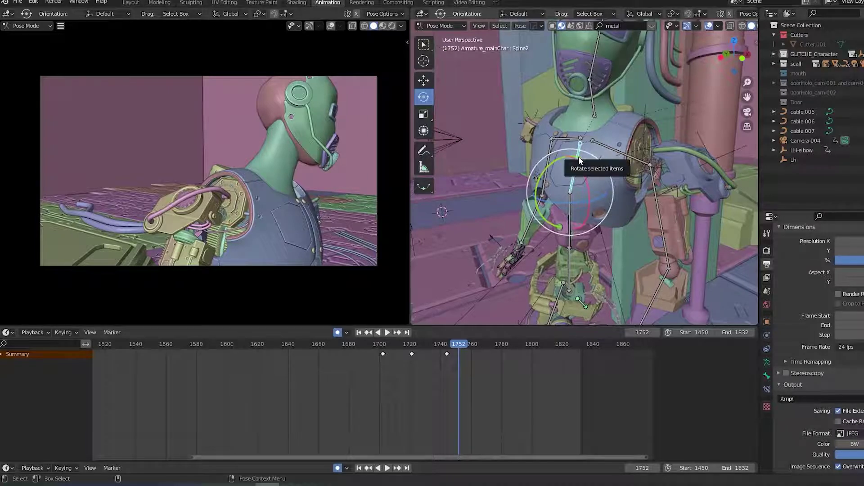
pyautogui.moveTo(579, 156); pyautogui.dragTo(594, 259)
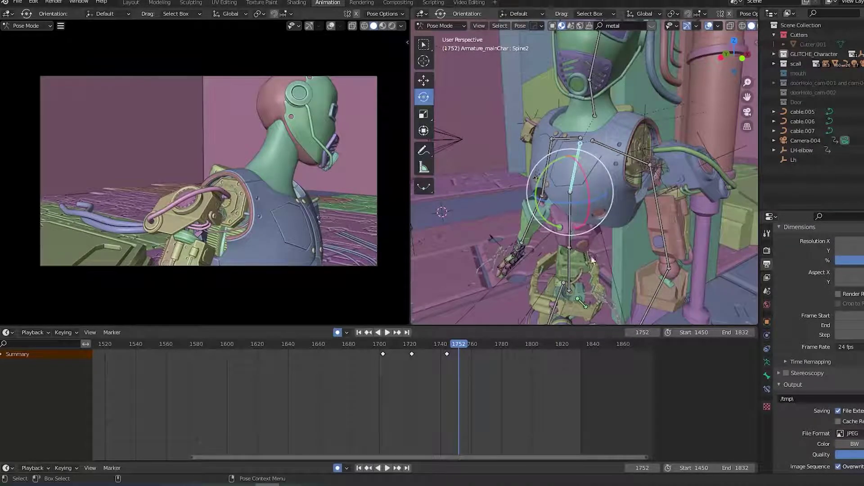
pyautogui.hotkey('shift', 'ctrl', 'space')
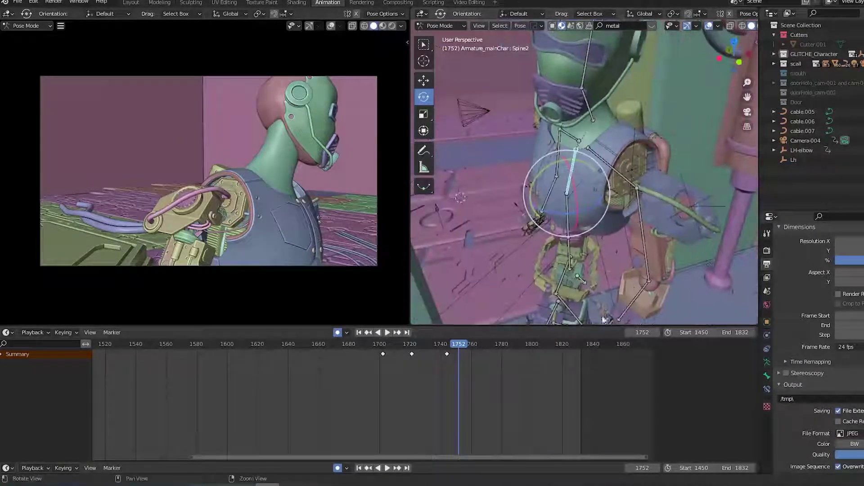
pyautogui.moveTo(462, 348); pyautogui.dragTo(485, 354)
pyautogui.press('space')
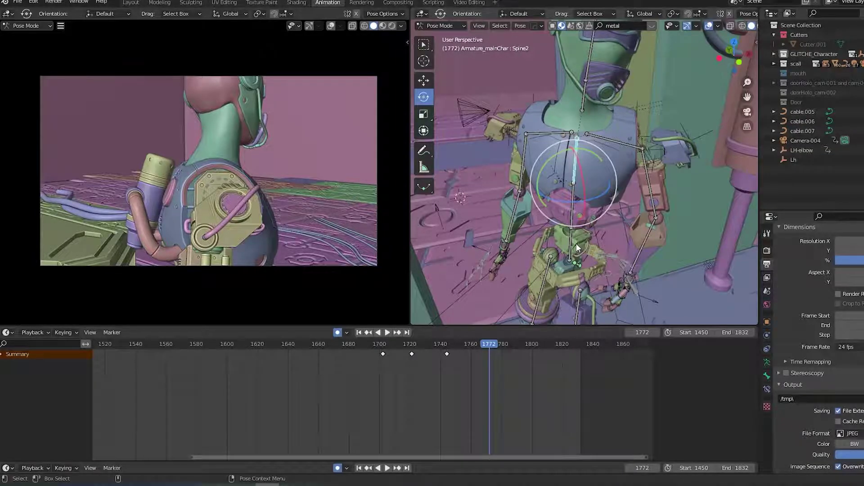
pyautogui.moveTo(621, 239)
pyautogui.mouseDown(button='middle')
pyautogui.moveTo(632, 214)
pyautogui.moveTo(617, 241)
pyautogui.mouseUp(button='middle')
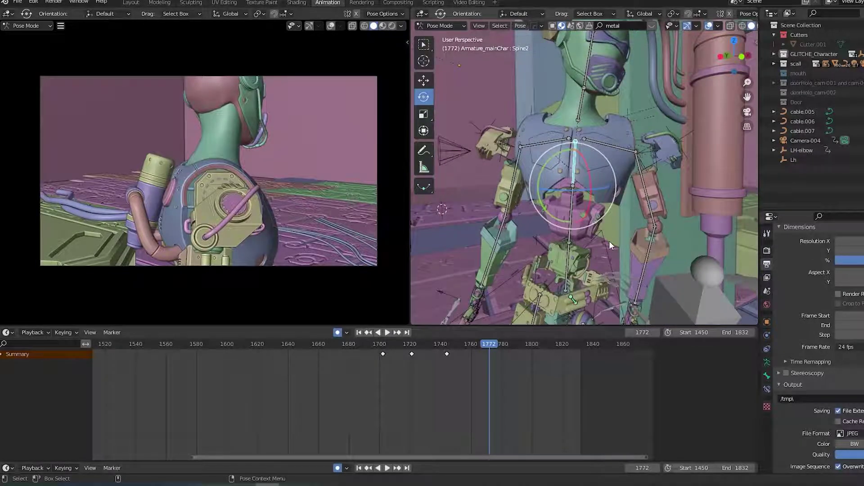
pyautogui.moveTo(609, 241); pyautogui.dragTo(675, 281, button='middle')
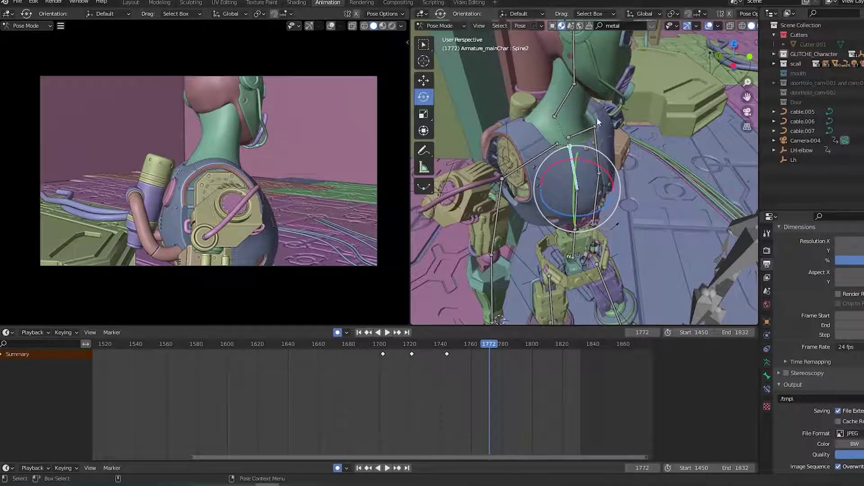
pyautogui.click(383, 349)
pyautogui.press('space')
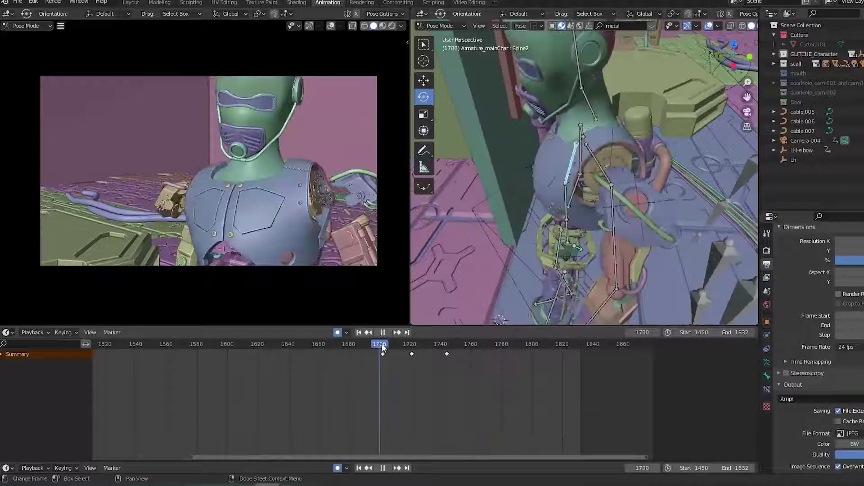
pyautogui.press('space')
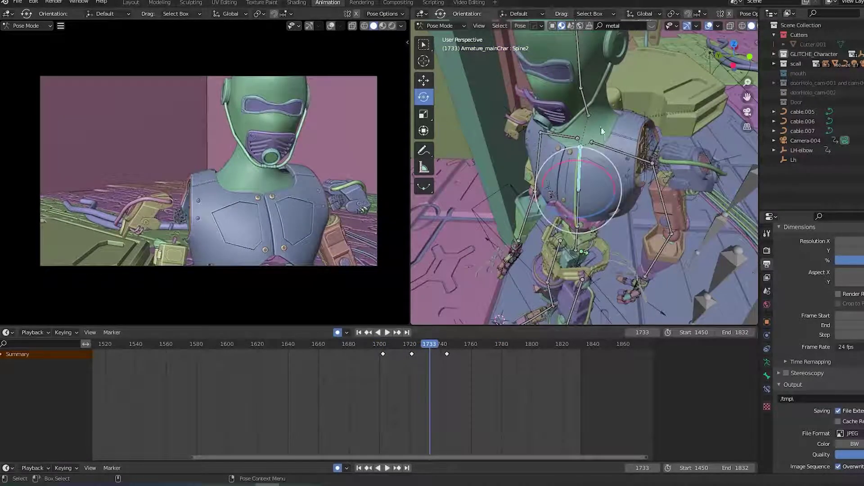
pyautogui.moveTo(602, 172); pyautogui.dragTo(654, 197, button='middle')
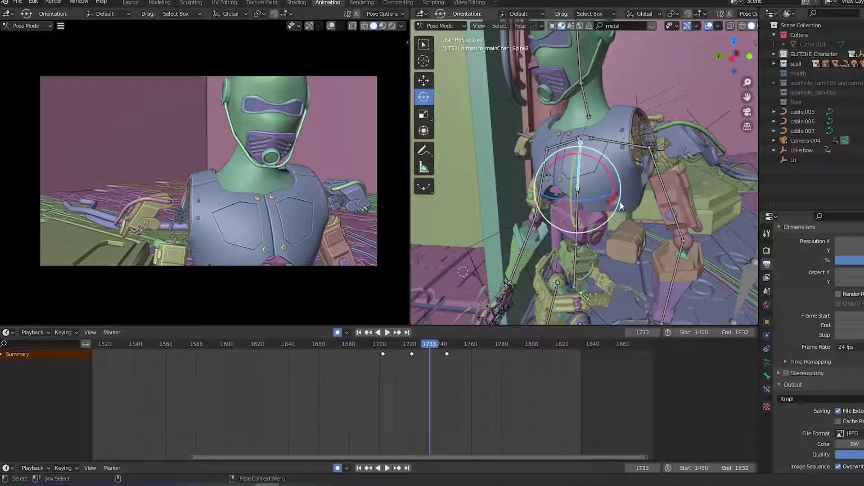
# Play back the turn to about frame 1759 and check the Spine bone's keys against the pose around frame 1754.
pyautogui.press('space')
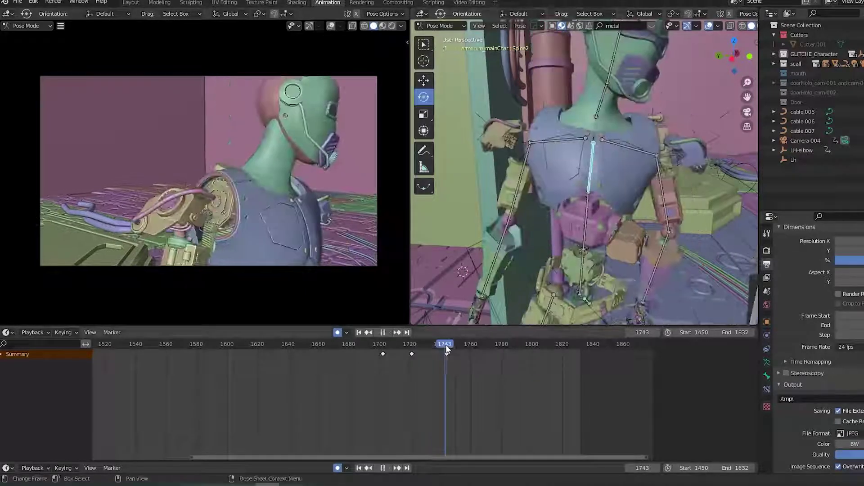
pyautogui.press('space')
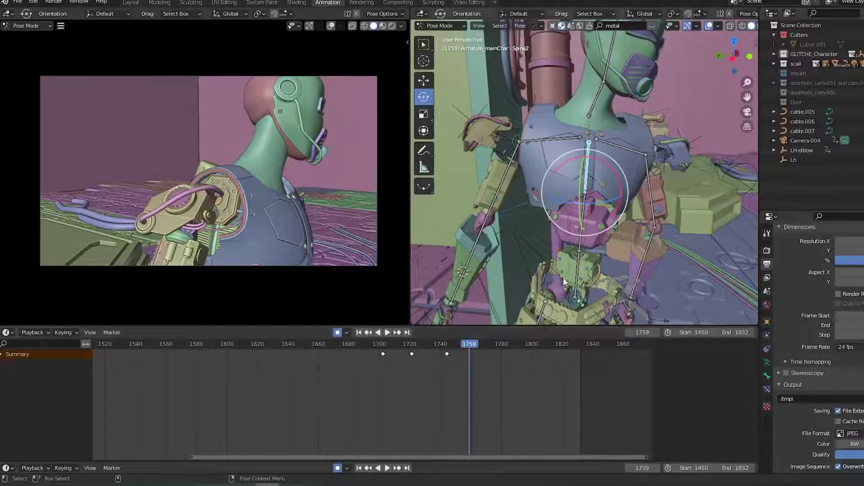
pyautogui.click(577, 280)
pyautogui.moveTo(433, 348); pyautogui.dragTo(461, 348)
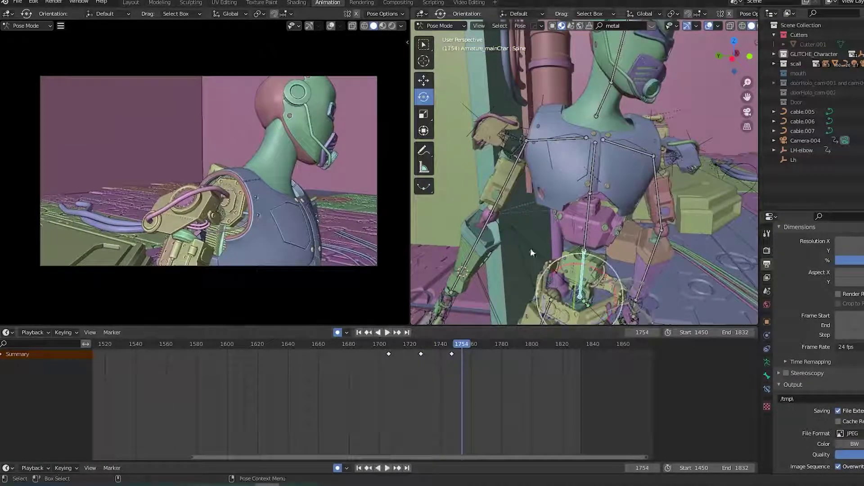
# Relax the Spine1 bone's pose with a key at frame 1757 and save the file.
pyautogui.click(588, 217)
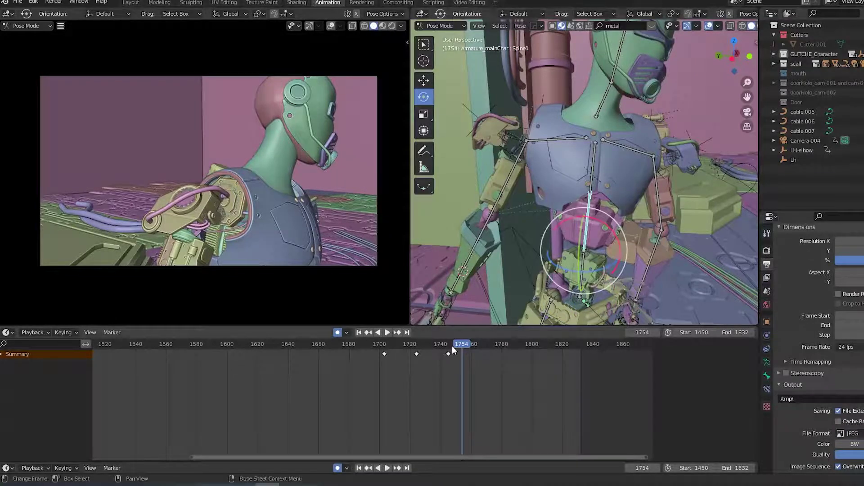
pyautogui.moveTo(453, 350); pyautogui.dragTo(465, 349)
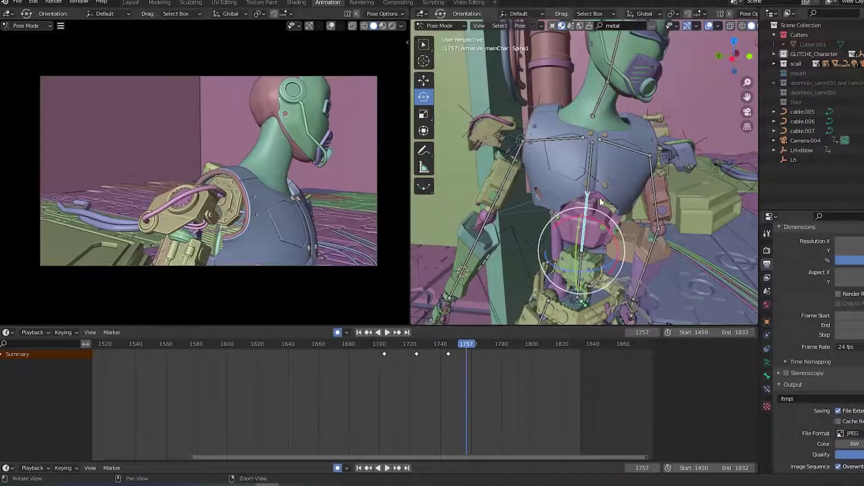
pyautogui.hotkey('alt', 'e')
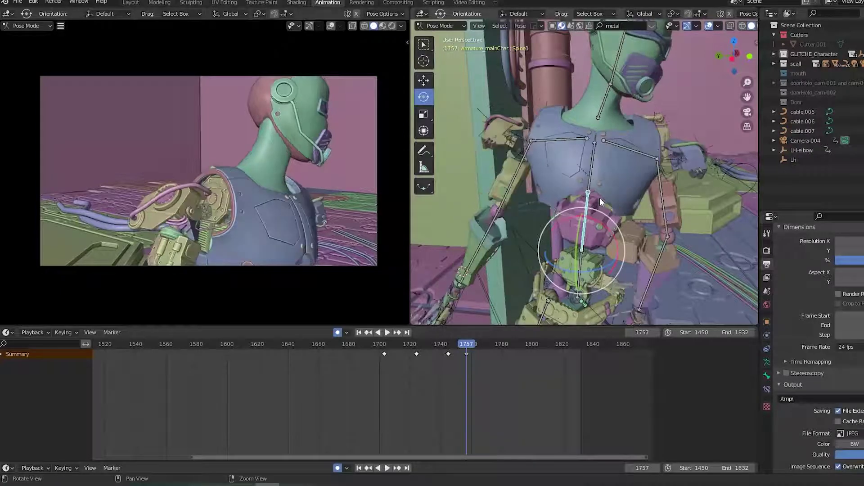
pyautogui.hotkey('ctrl', 's')
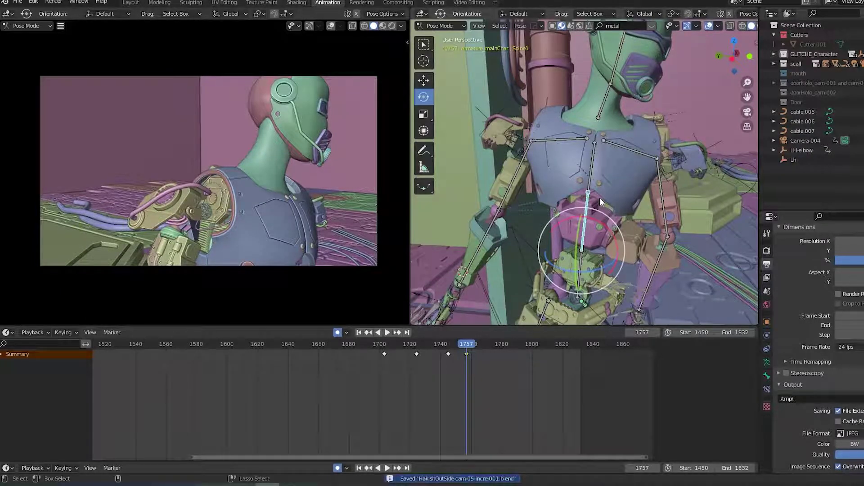
# Try reposing the Spine2 bone at frame 1763 with small freehand rotations from the front and side, saving the file before rotating.
pyautogui.moveTo(469, 344); pyautogui.dragTo(477, 347)
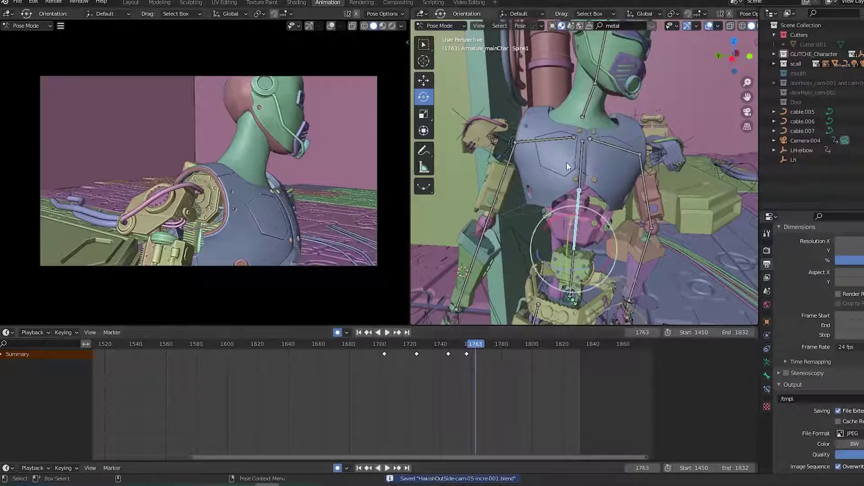
pyautogui.click(581, 169)
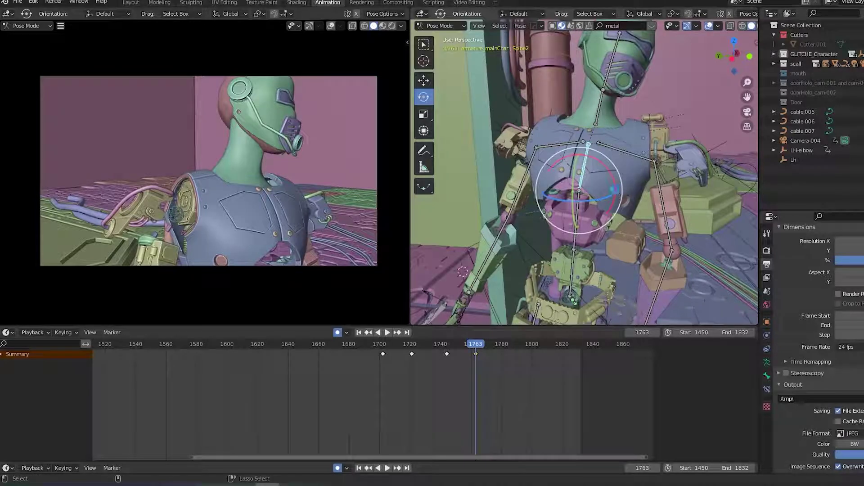
pyautogui.hotkey('ctrl', 's')
pyautogui.moveTo(652, 206); pyautogui.dragTo(664, 212, button='middle')
pyautogui.press('r')
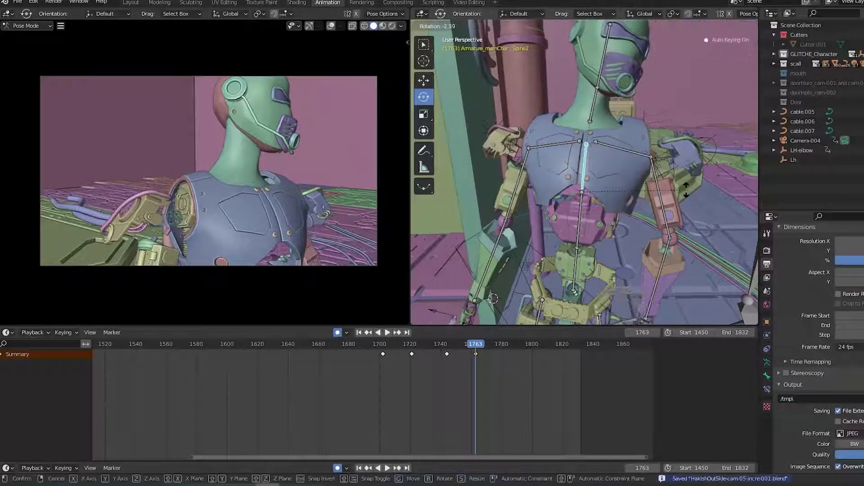
pyautogui.click(718, 228)
pyautogui.moveTo(717, 227); pyautogui.dragTo(634, 223, button='middle')
pyautogui.press('r')
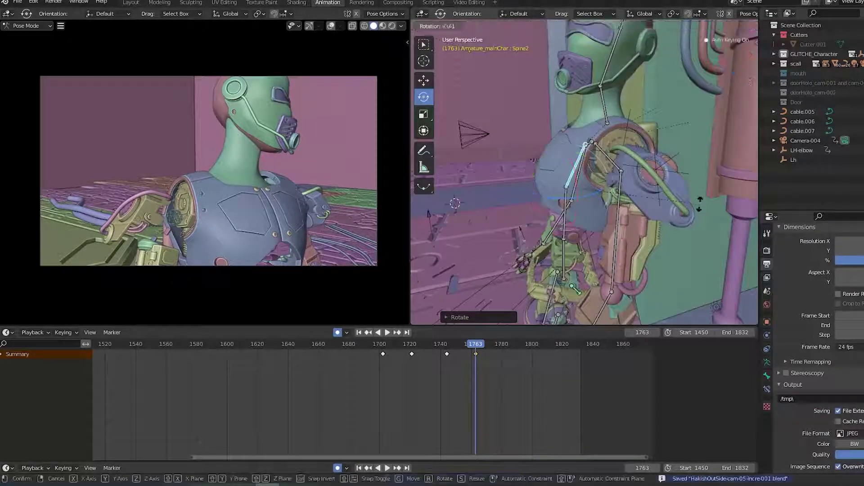
pyautogui.click(691, 189)
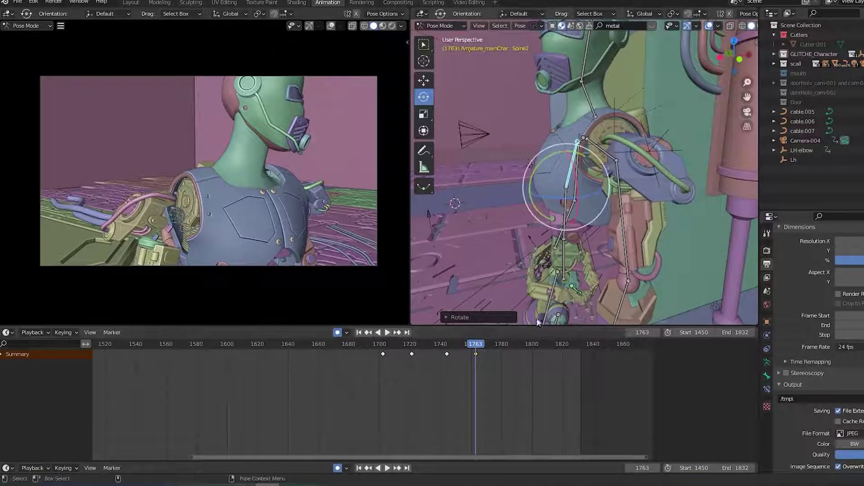
# Play back the turn from about frame 1740 and undo the Spine2 pose changes made at frame 1763.
pyautogui.moveTo(701, 250); pyautogui.dragTo(414, 261, button='middle')
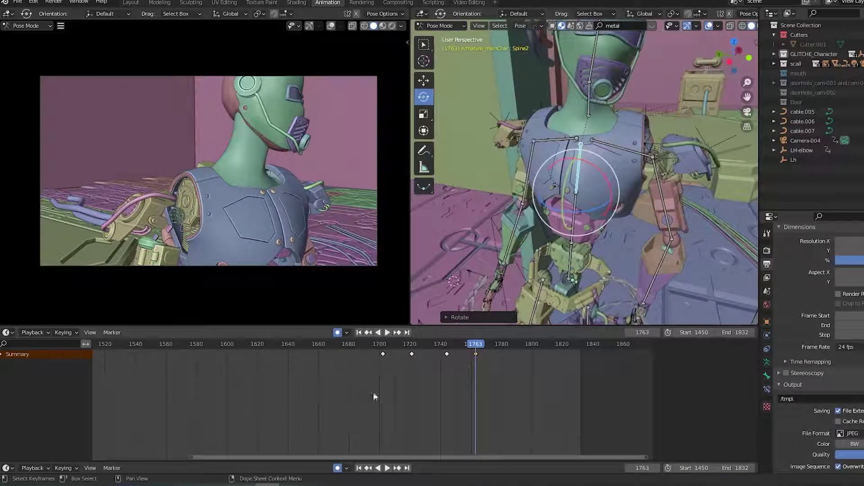
pyautogui.click(440, 348)
pyautogui.press('space')
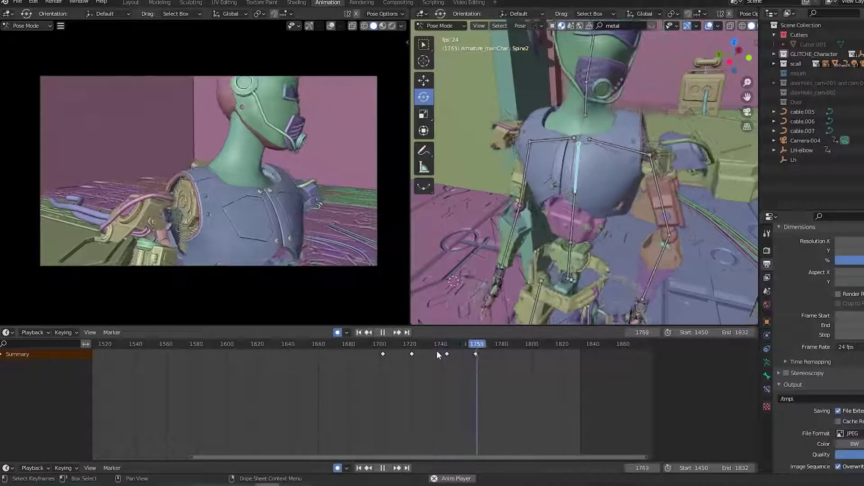
pyautogui.press('space')
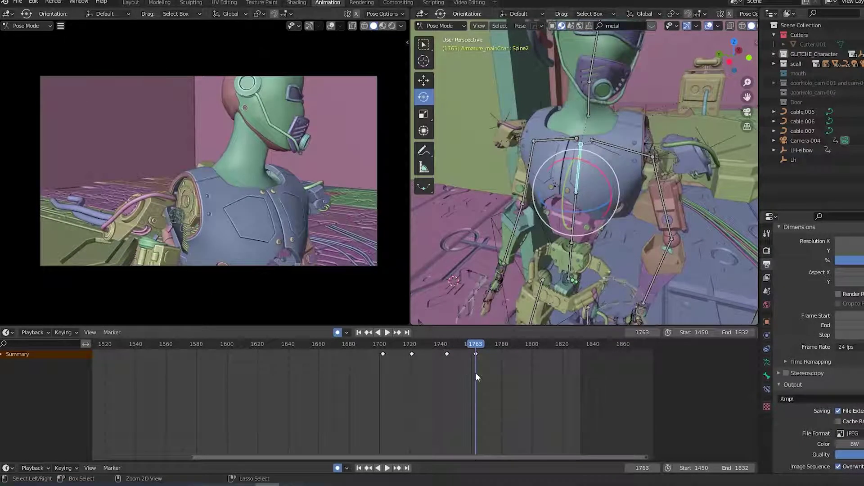
pyautogui.hotkey('ctrl', 'z')
pyautogui.hotkey('ctrl', 'z')
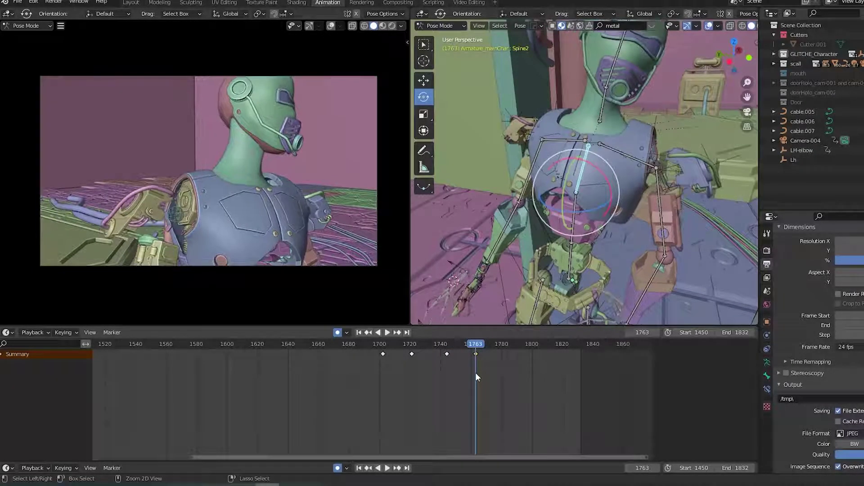
pyautogui.hotkey('ctrl', 'z')
# Rotate the Spine2 bone slightly about the global Z axis at frame 1763, working from a raised viewing angle.
pyautogui.moveTo(616, 254); pyautogui.dragTo(650, 289, button='middle')
pyautogui.press('r')
pyautogui.press('z')
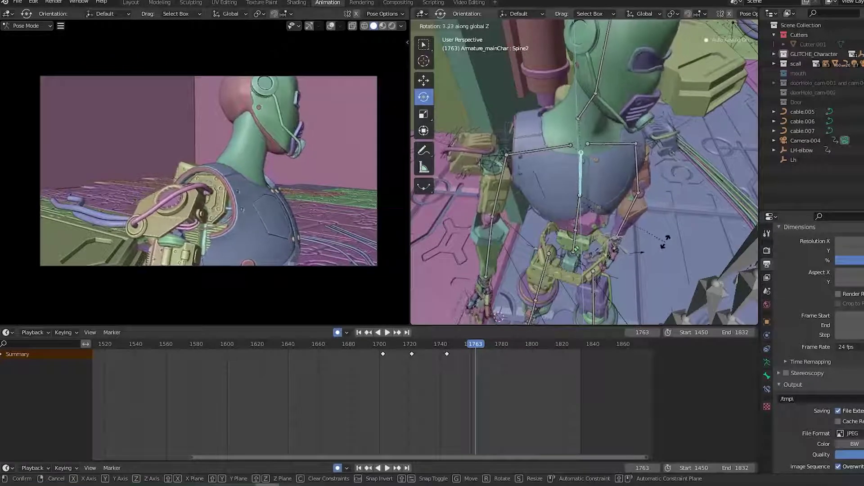
pyautogui.click(664, 252)
# Move the Spine1 bone's third key to about frame 1750 and play back the end of the turn.
pyautogui.moveTo(440, 345); pyautogui.dragTo(457, 353)
pyautogui.click(573, 230)
pyautogui.click(451, 345)
pyautogui.press('space')
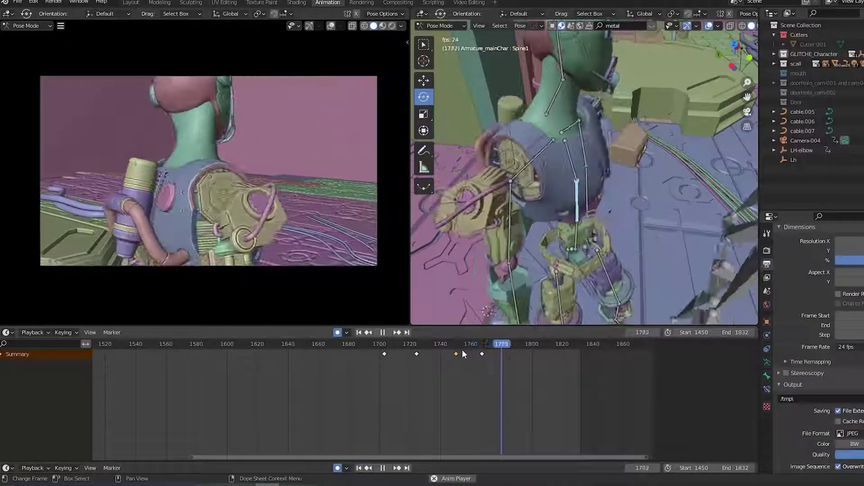
pyautogui.press('space')
# Replay the turn from about frame 1743 to frame 1775, save the file and inspect the torso from the front.
pyautogui.moveTo(454, 345); pyautogui.dragTo(445, 352)
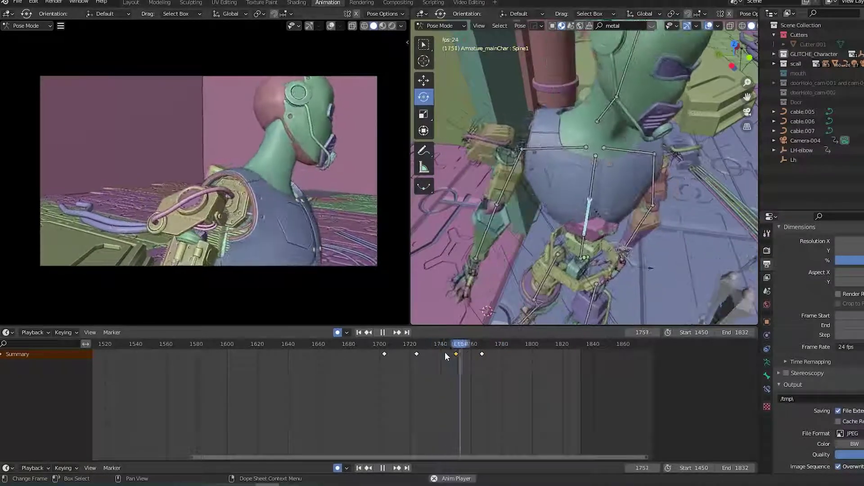
pyautogui.press('space')
pyautogui.hotkey('ctrl', 's')
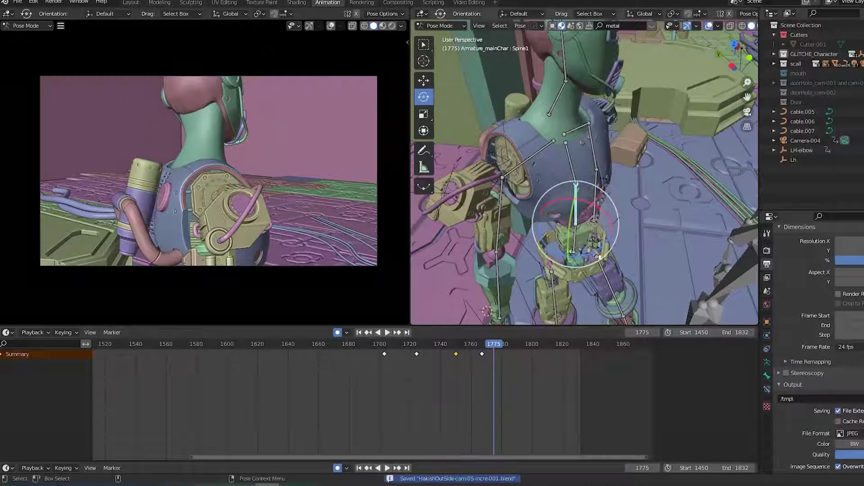
pyautogui.moveTo(593, 205); pyautogui.dragTo(564, 211, button='middle')
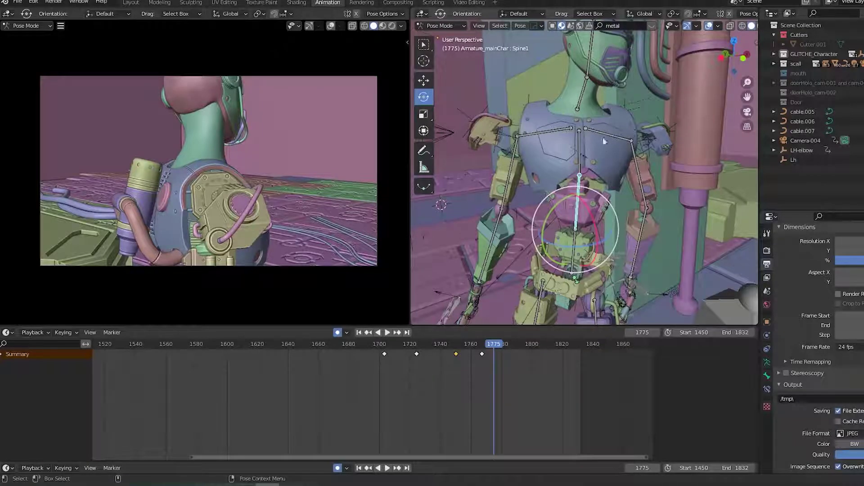
pyautogui.hotkey('ctrl', 's')
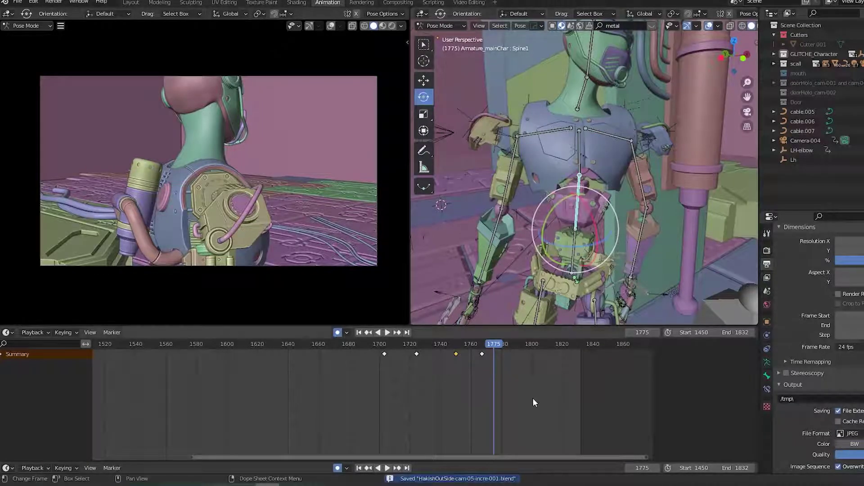
# Play back the character's turn from about frames 1735 and 1740 with Spine1 selected, and save the file.
pyautogui.click(431, 347)
pyautogui.press('space')
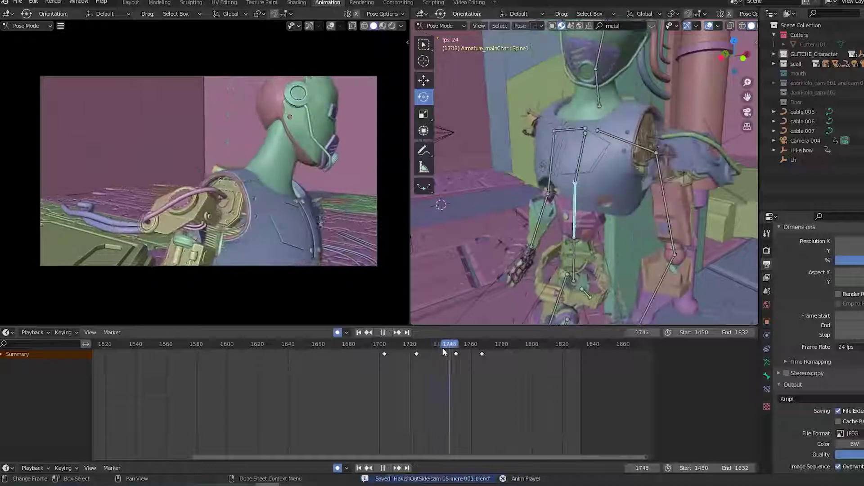
pyautogui.press('space')
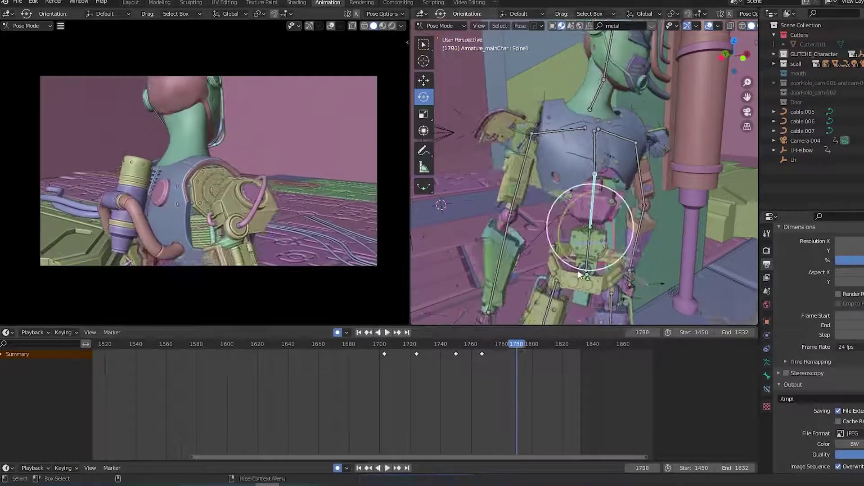
pyautogui.hotkey('ctrl', 's')
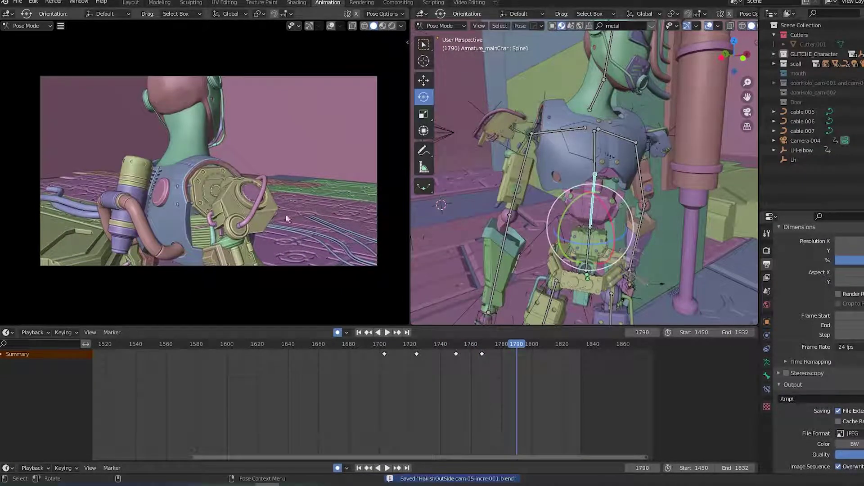
pyautogui.keyDown('alt'); pyautogui.moveTo(693, 268); pyautogui.dragTo(658, 277); pyautogui.keyUp('alt')
pyautogui.click(440, 344)
pyautogui.press('space')
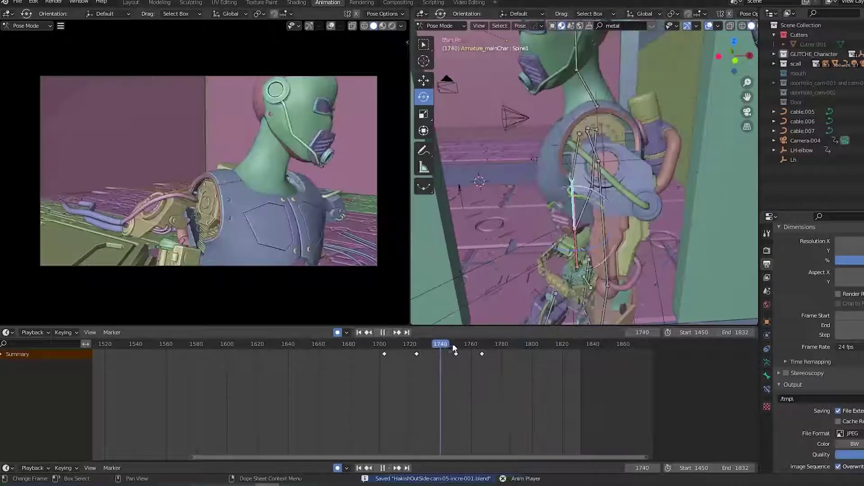
pyautogui.press('space')
pyautogui.hotkey('ctrl', 's')
# Select the Spine bone, replay the turn from around frames 1742 and 1724, and save the file.
pyautogui.click(571, 238)
pyautogui.keyDown('alt'); pyautogui.moveTo(622, 288); pyautogui.dragTo(667, 295); pyautogui.keyUp('alt')
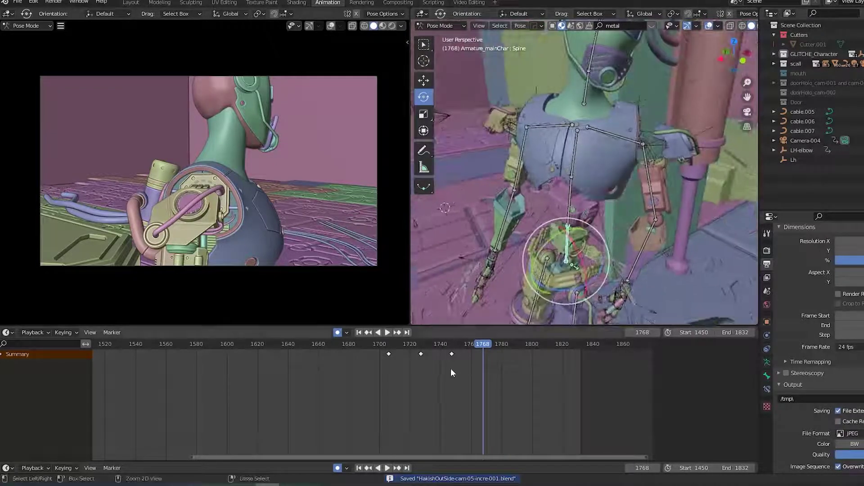
pyautogui.click(444, 343)
pyautogui.press('space')
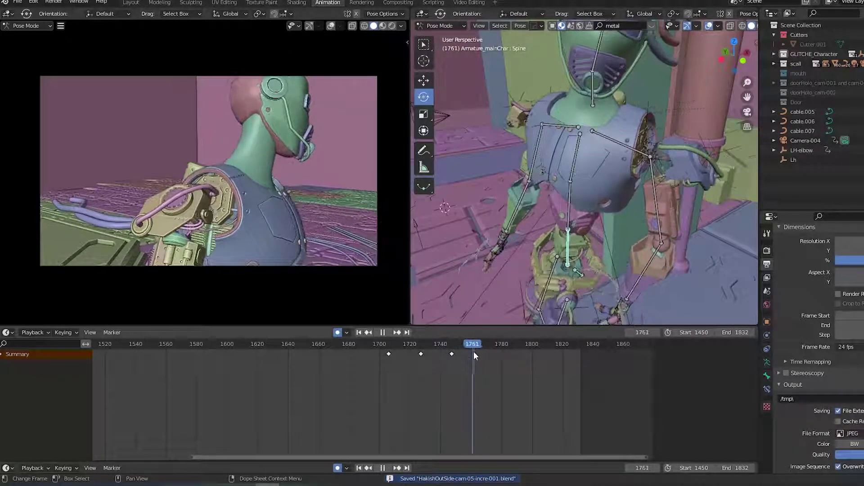
pyautogui.press('space')
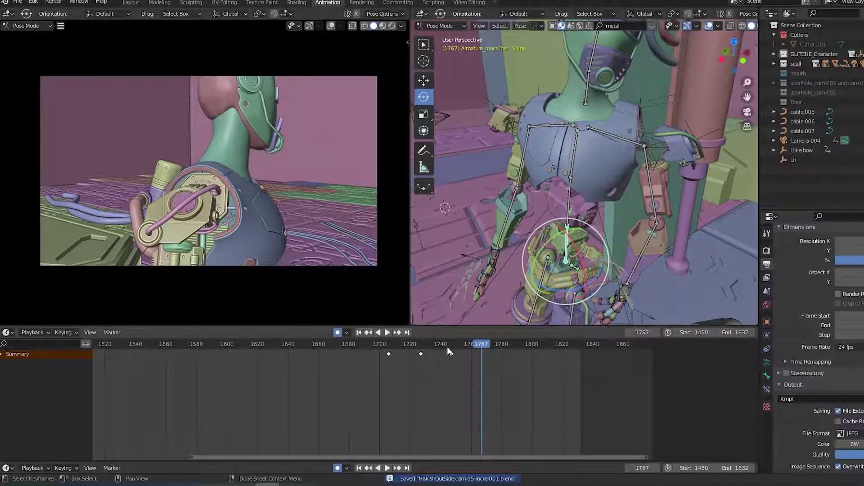
pyautogui.click(416, 344)
pyautogui.press('space')
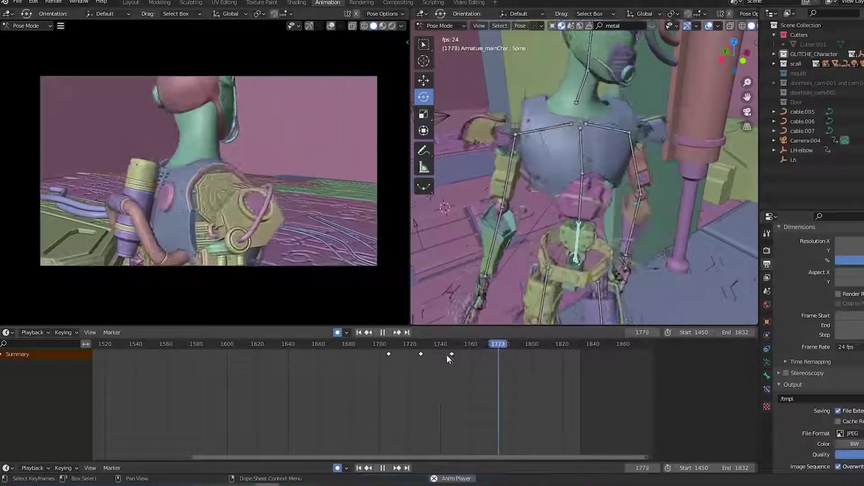
pyautogui.press('space')
pyautogui.hotkey('ctrl', 's')
pyautogui.moveTo(697, 265)
pyautogui.mouseDown(button='middle')
pyautogui.moveTo(655, 261)
pyautogui.moveTo(693, 265)
pyautogui.mouseUp(button='middle')
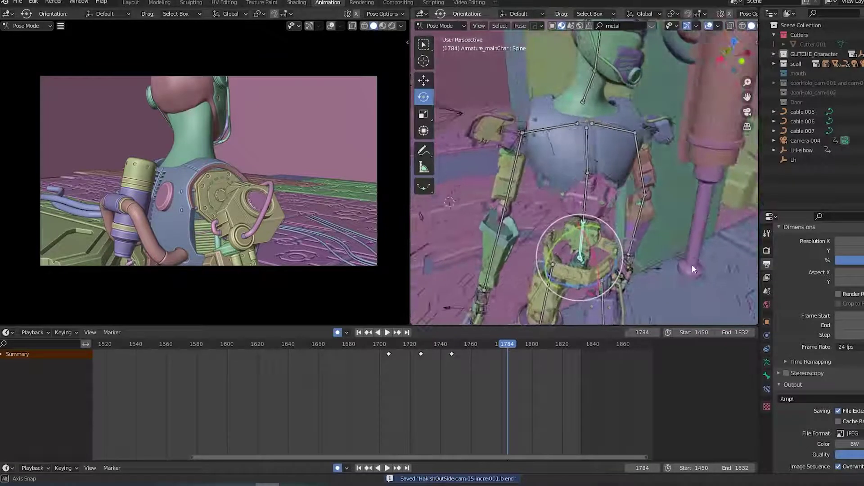
# Key a new rotation for the Spine bone at frame 1777.
pyautogui.moveTo(503, 346)
pyautogui.mouseDown()
pyautogui.moveTo(469, 346)
pyautogui.moveTo(515, 347)
pyautogui.moveTo(458, 356)
pyautogui.moveTo(509, 360)
pyautogui.moveTo(497, 361)
pyautogui.mouseUp()
pyautogui.press('r')
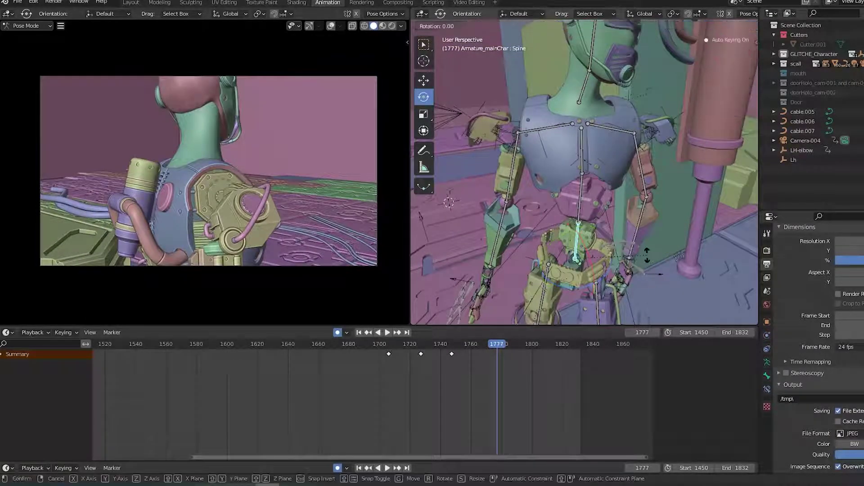
pyautogui.click(653, 250)
# Advance the animation to frame 1790 and key another rotation of the Spine bone there.
pyautogui.press('space')
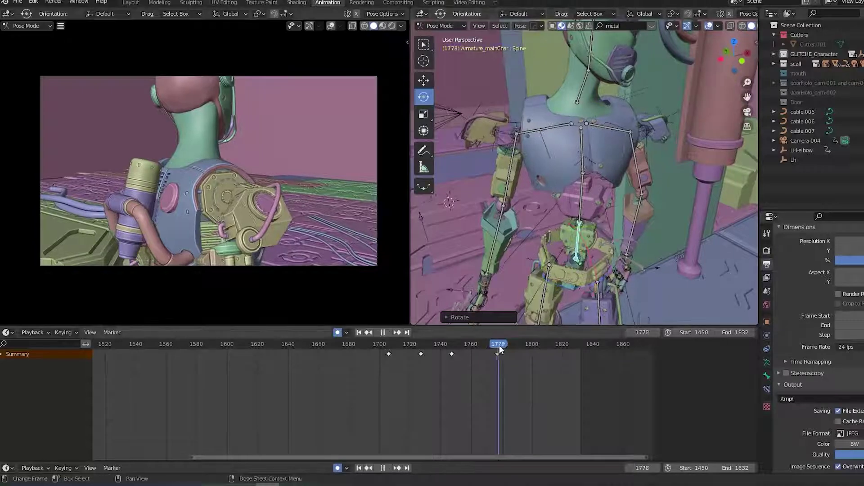
pyautogui.press('space')
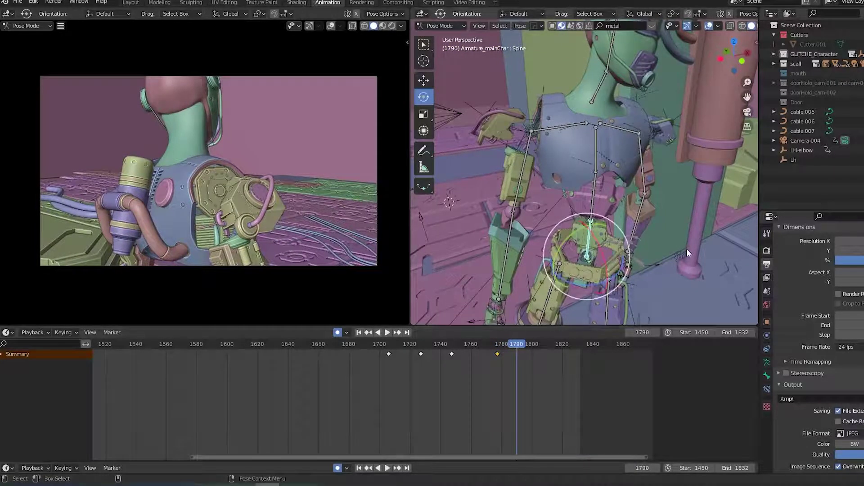
pyautogui.press('r')
pyautogui.click(691, 244)
# Review the torso turn with the new Spine keys by playing from about frames 1762 and 1735.
pyautogui.moveTo(684, 282); pyautogui.dragTo(649, 291, button='middle')
pyautogui.click(474, 345)
pyautogui.press('space')
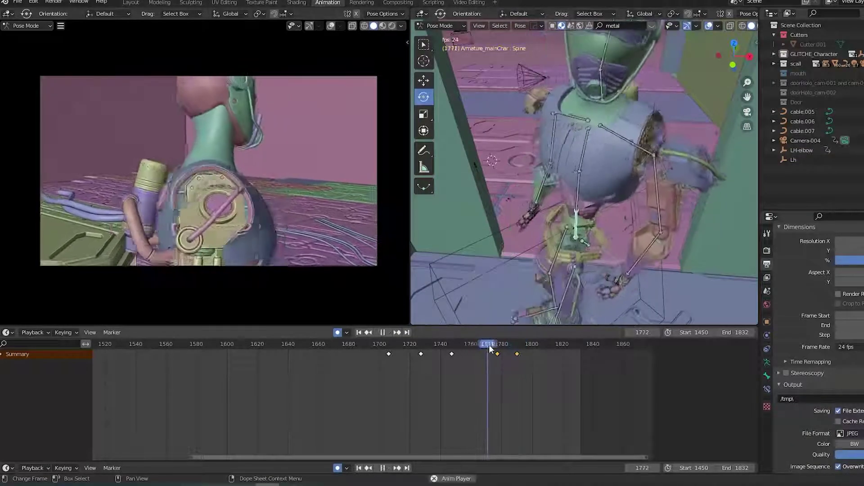
pyautogui.press('space')
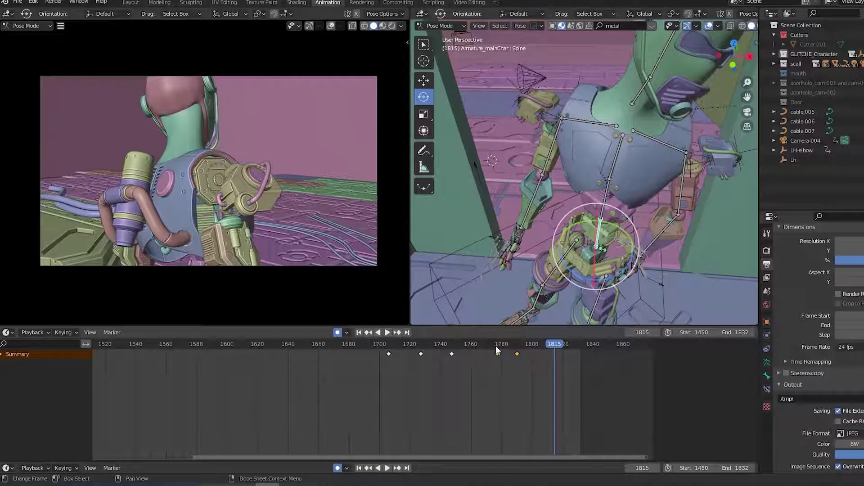
pyautogui.click(433, 346)
pyautogui.press('space')
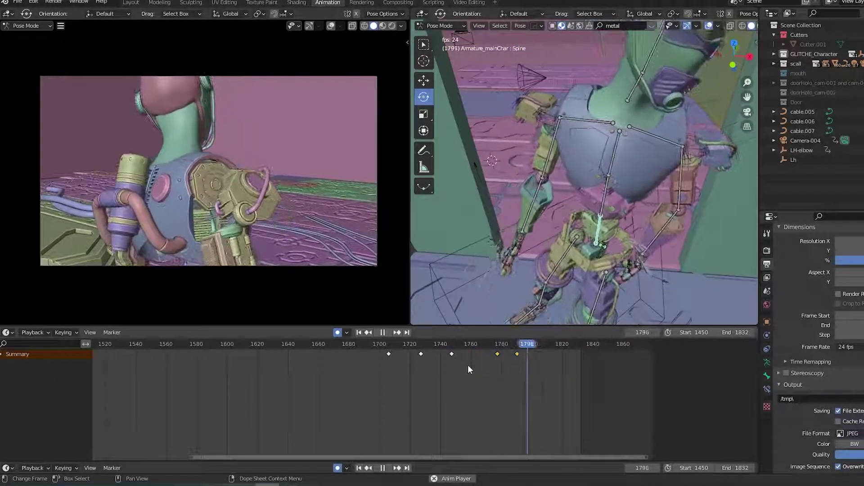
pyautogui.press('space')
# Return to the Spine key at frame 1790 and rotate the bone about 17.45 degrees around global Z.
pyautogui.press('Up')
pyautogui.press('Down')
pyautogui.press('r')
pyautogui.press('z')
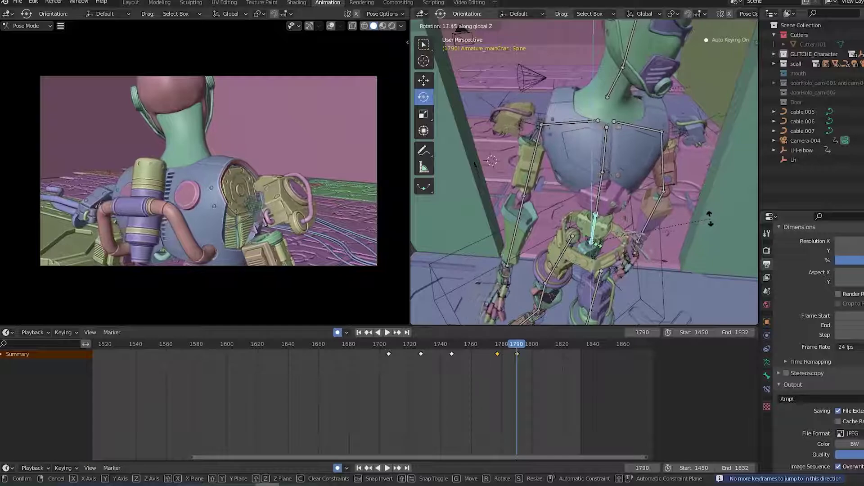
pyautogui.click(709, 218)
# Play back the turn, inspect the torso at frame 1794 with Spine1 selected, and save the file.
pyautogui.click(445, 341)
pyautogui.press('space')
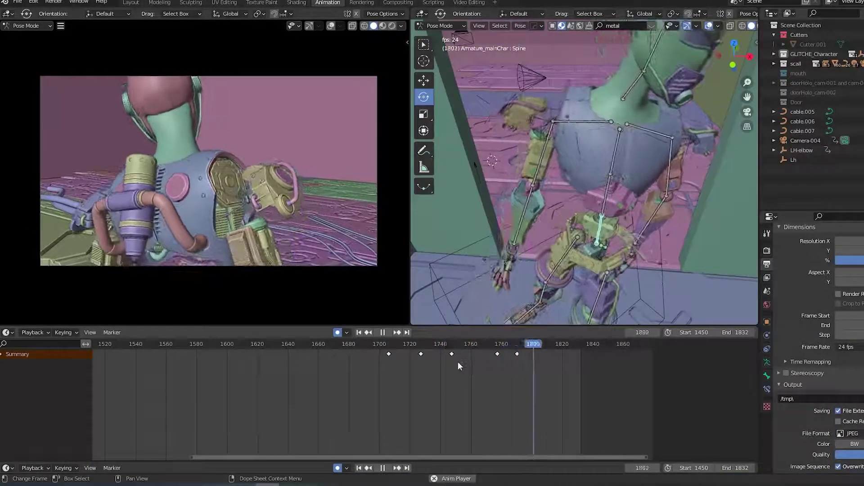
pyautogui.press('space')
pyautogui.click(606, 205)
pyautogui.moveTo(498, 345); pyautogui.dragTo(523, 347)
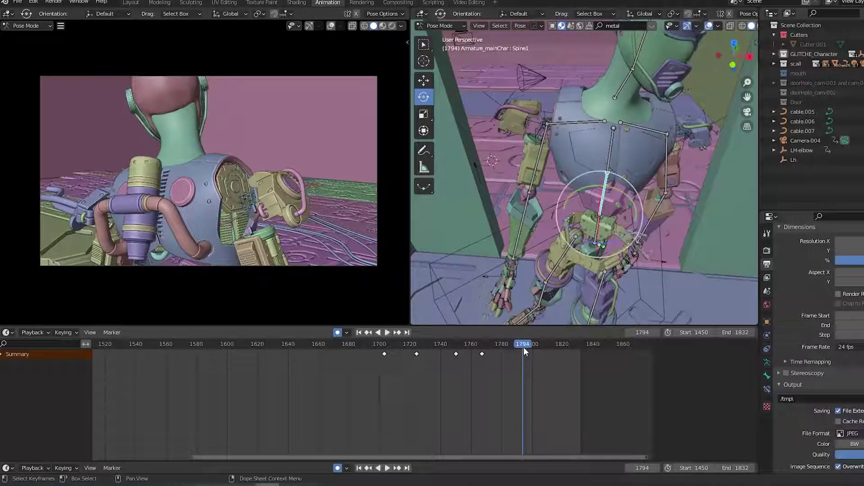
pyautogui.moveTo(586, 216); pyautogui.dragTo(613, 293, button='middle')
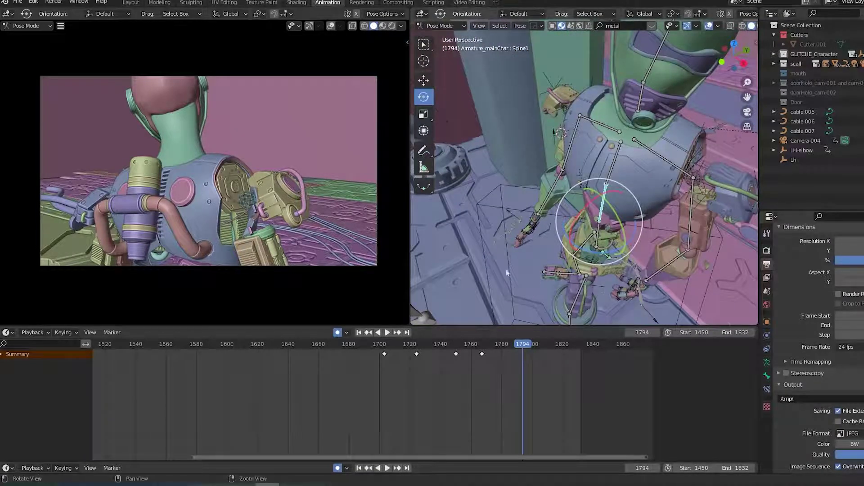
pyautogui.moveTo(479, 261); pyautogui.dragTo(595, 230, button='middle')
pyautogui.hotkey('ctrl', 's')
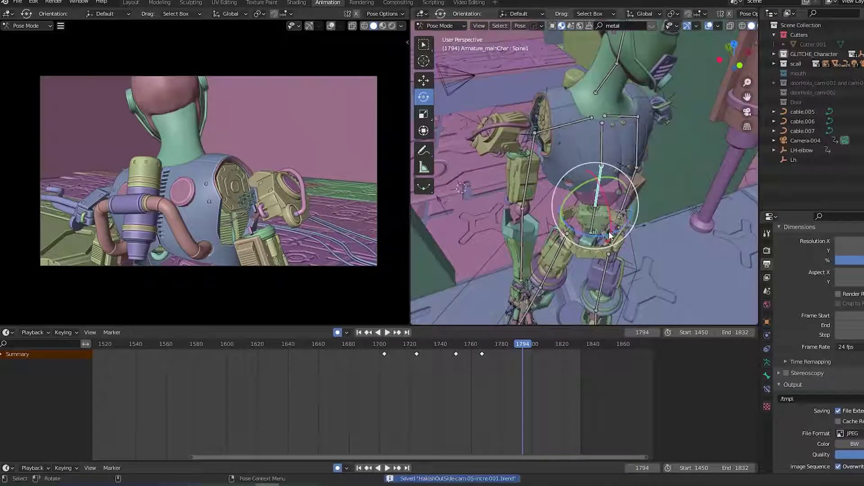
# Select the Spine bone again and rotate it further around global Z at its frame 1790 key.
pyautogui.click(595, 230)
pyautogui.hotkey('shift', 'ctrl', 'space')
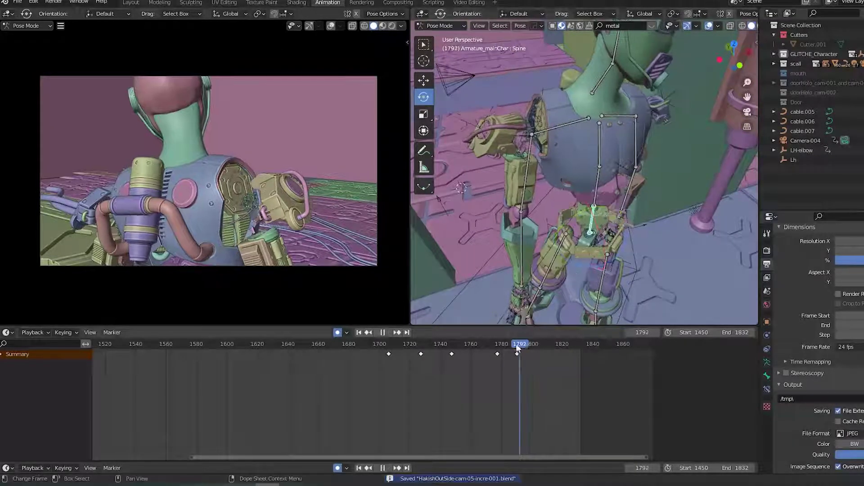
pyautogui.press('Escape')
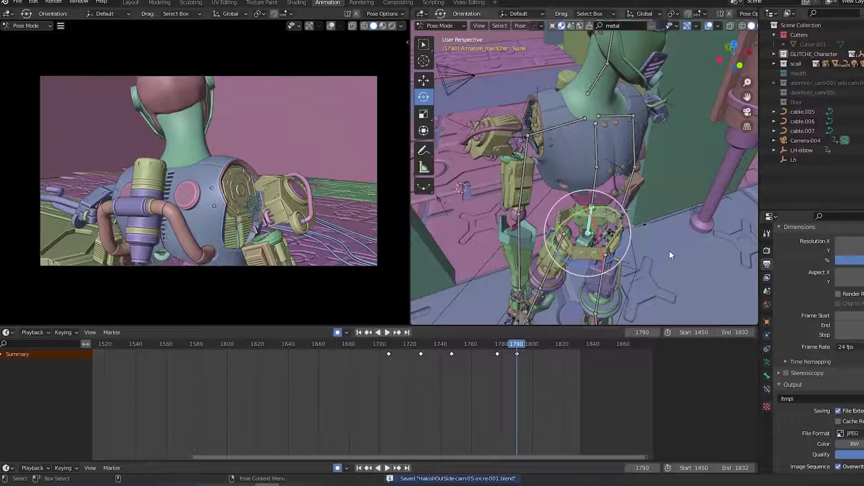
pyautogui.press('r')
pyautogui.press('z')
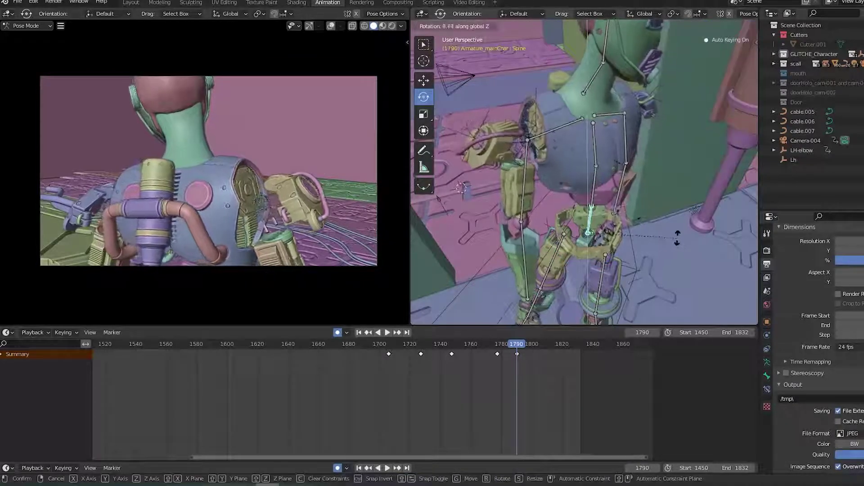
pyautogui.click(677, 237)
# Shift the Spine key at frame 1777 to about frame 1774, check the timing in playback, and save the file.
pyautogui.press('space')
pyautogui.click(480, 344)
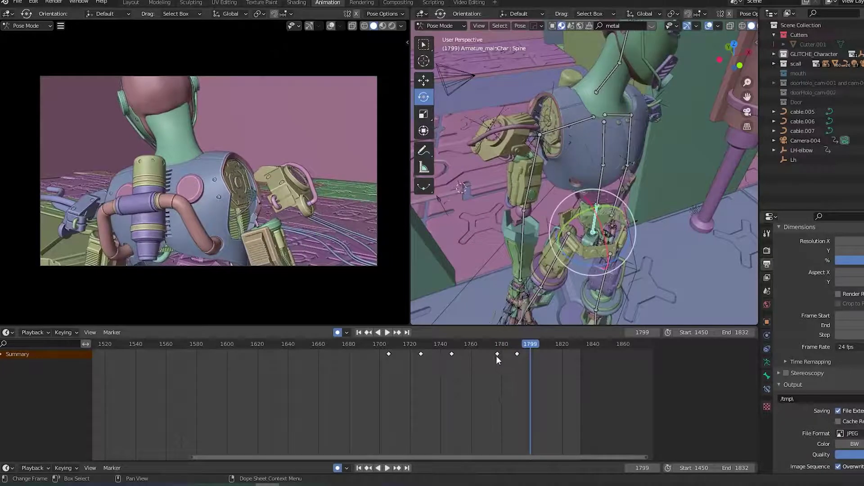
pyautogui.click(497, 354)
pyautogui.click(444, 344)
pyautogui.press('space')
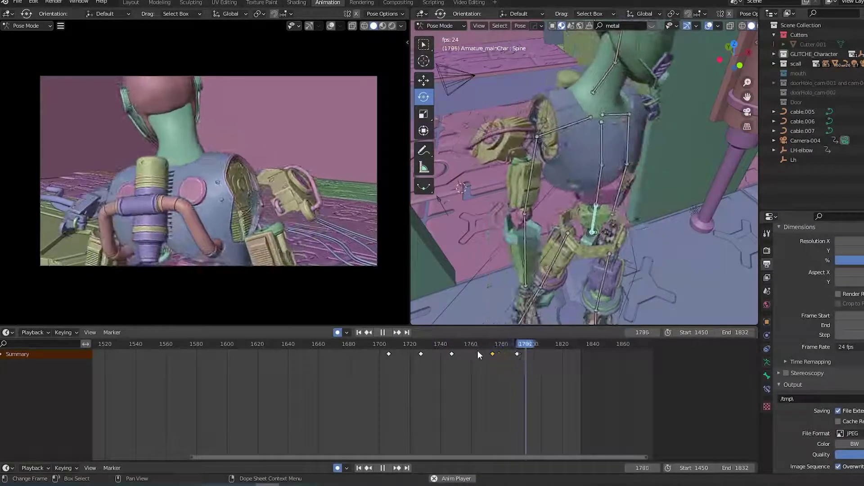
pyautogui.press('space')
pyautogui.hotkey('ctrl', 's')
# Select the Neck bone and rotate it about -5.10 degrees at frame 1757.
pyautogui.click(611, 89)
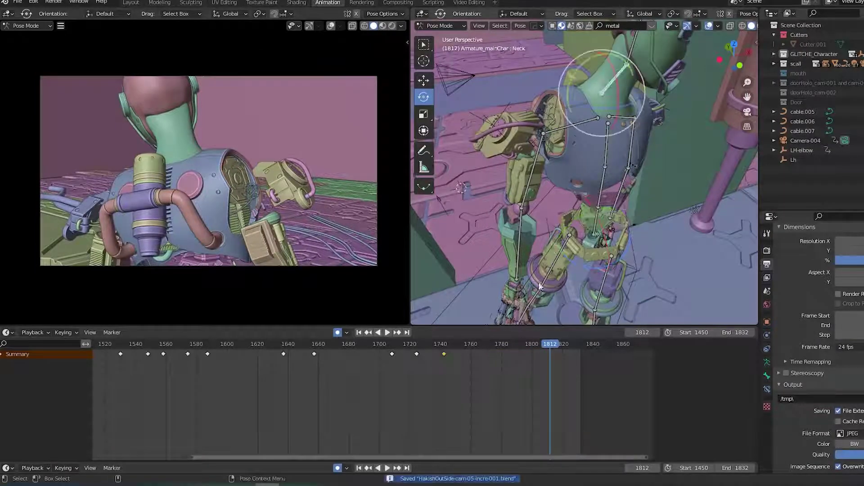
pyautogui.moveTo(434, 346)
pyautogui.mouseDown()
pyautogui.moveTo(468, 347)
pyautogui.moveTo(442, 347)
pyautogui.mouseUp()
pyautogui.press('space')
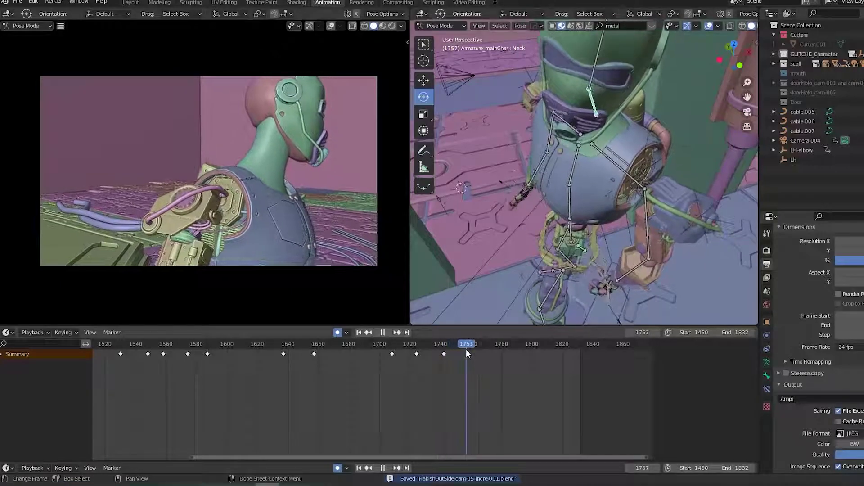
pyautogui.press('space')
pyautogui.press('r')
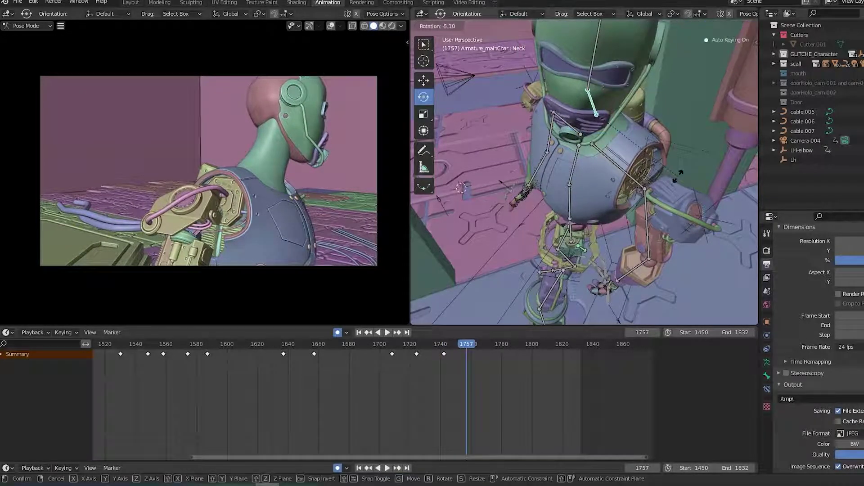
pyautogui.click(678, 175)
# Check the neck motion in playback, key another Neck rotation at frame 1768, and save the file.
pyautogui.click(432, 344)
pyautogui.press('space')
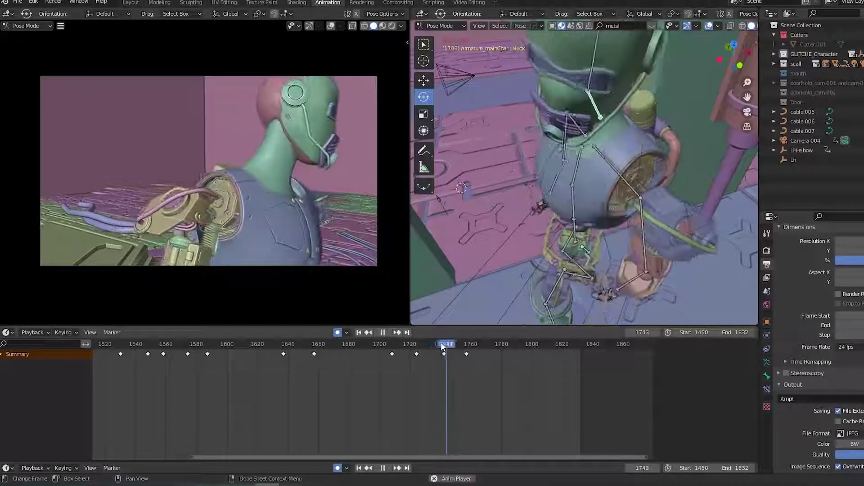
pyautogui.press('space')
pyautogui.moveTo(461, 345); pyautogui.dragTo(483, 349)
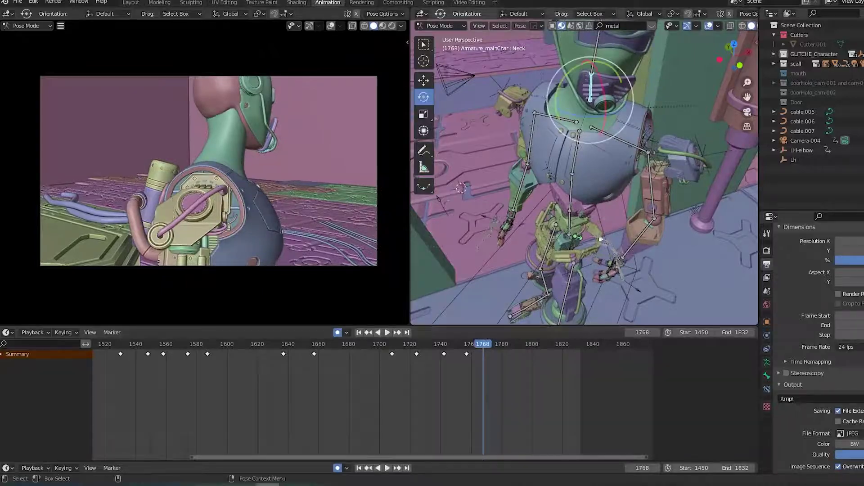
pyautogui.press('r')
pyautogui.click(618, 209)
pyautogui.hotkey('ctrl', 's')
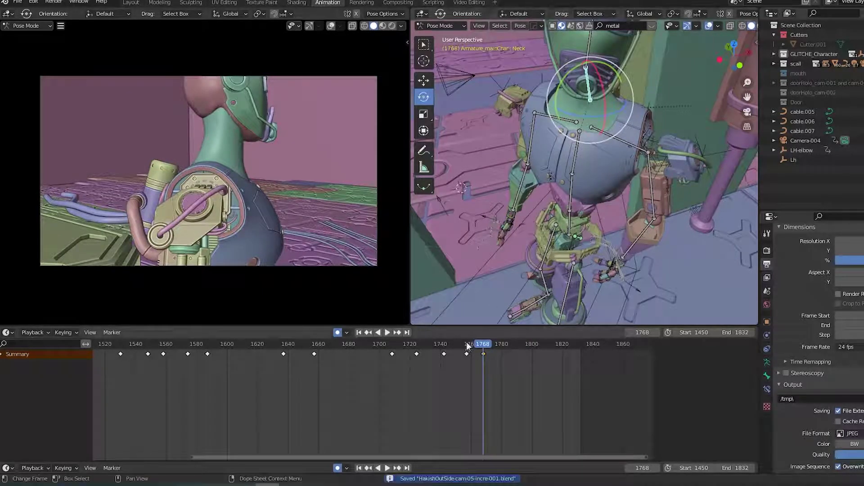
# Select the Head bone, rotate it around global X at frame 1755, and save the file.
pyautogui.press('space')
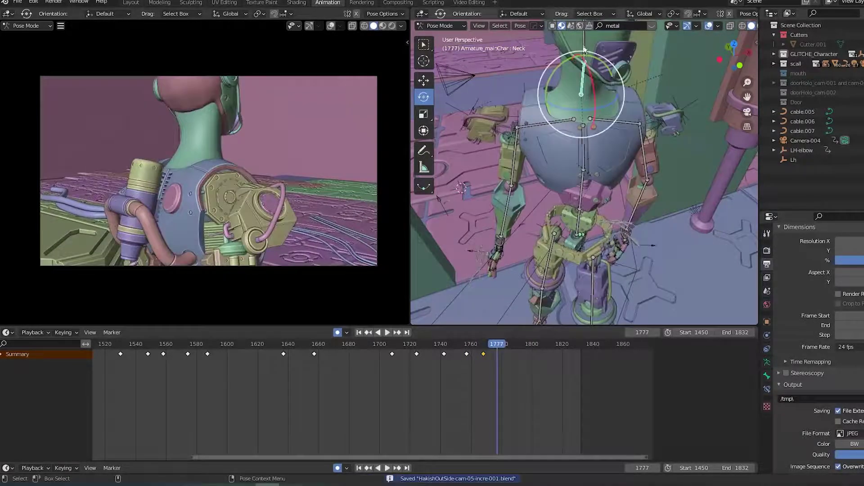
pyautogui.click(584, 50)
pyautogui.moveTo(468, 346)
pyautogui.mouseDown()
pyautogui.moveTo(444, 346)
pyautogui.moveTo(464, 347)
pyautogui.mouseUp()
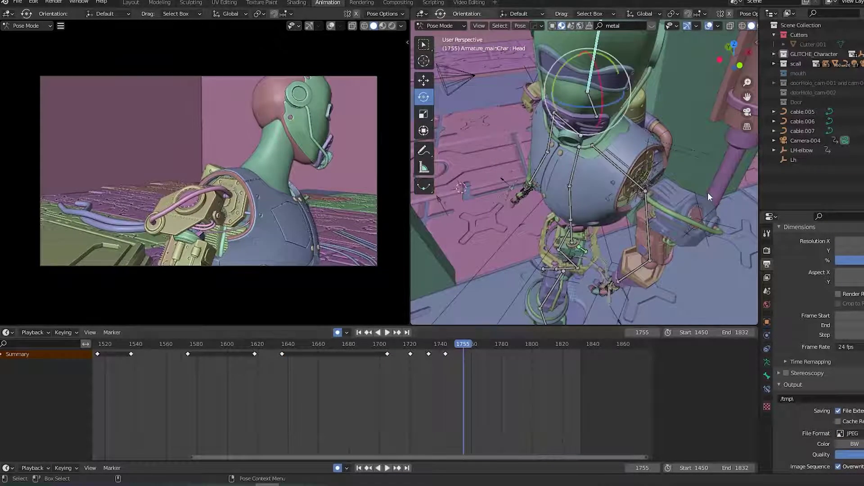
pyautogui.press('r')
pyautogui.press('x')
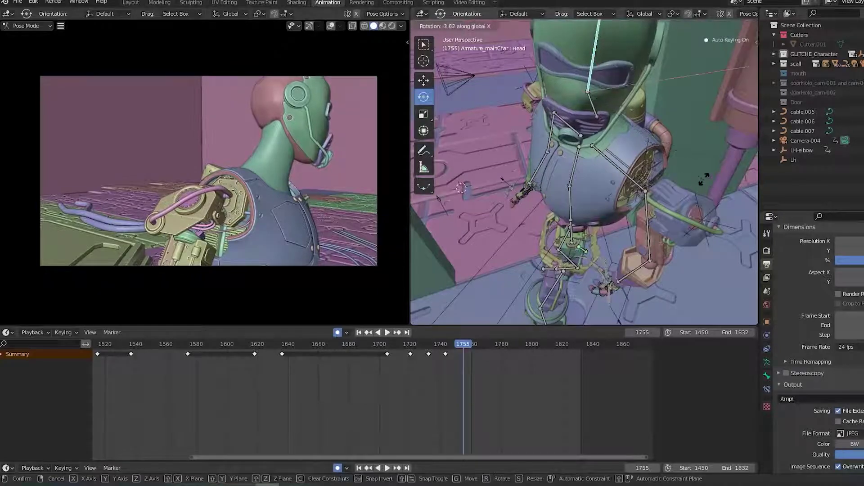
pyautogui.click(657, 208)
pyautogui.hotkey('ctrl', 's')
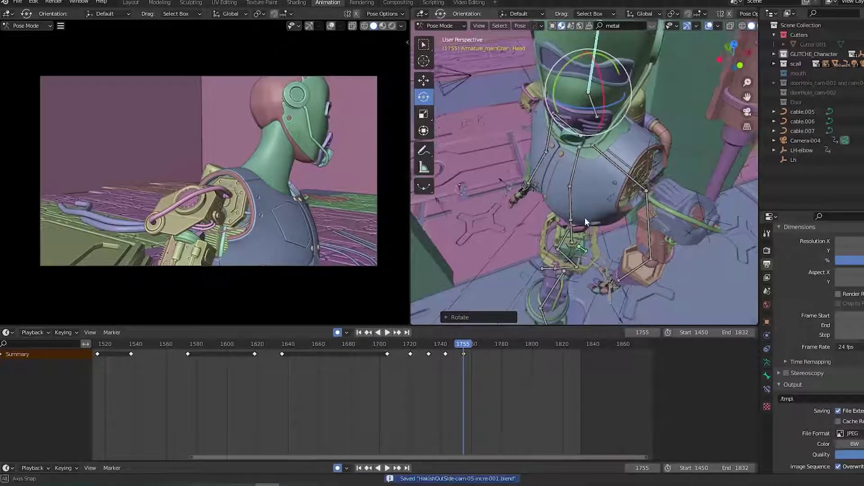
# Check the head turn in playback, and freely rotate the Head bone to key it at frame 1768.
pyautogui.click(445, 344)
pyautogui.press('space')
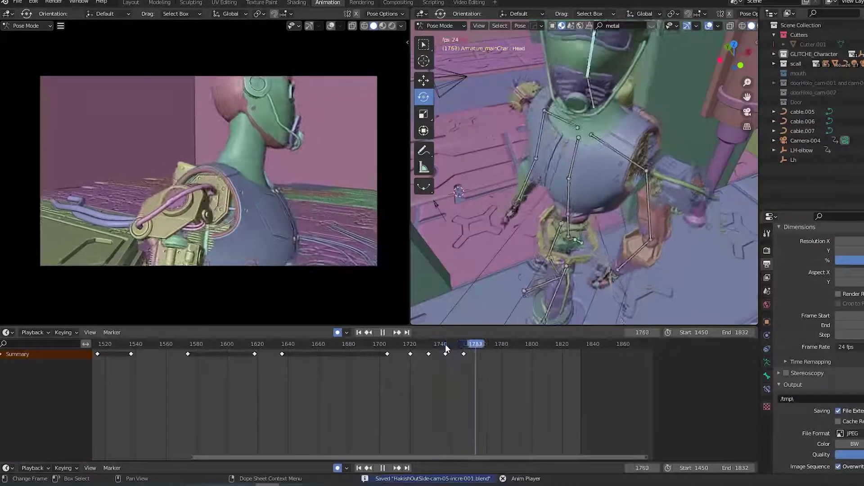
pyautogui.moveTo(434, 347); pyautogui.dragTo(483, 352)
pyautogui.press('r')
pyautogui.press('r')
pyautogui.click(596, 214)
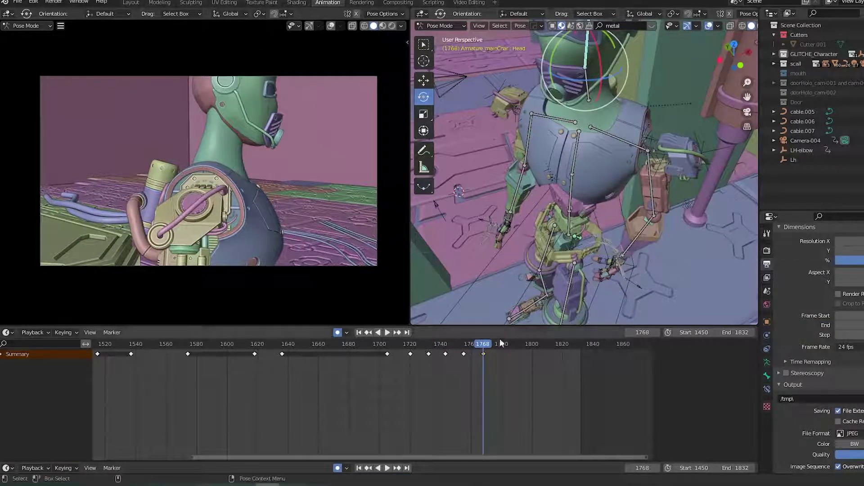
# Shift the last two Head keys to about frames 1784 and 1797, and check the timing in playback.
pyautogui.press('space')
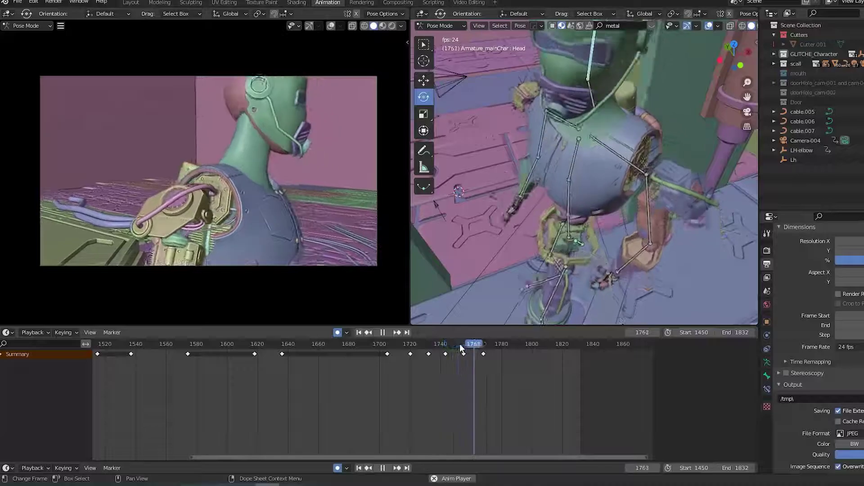
pyautogui.press('space')
pyautogui.click(464, 347)
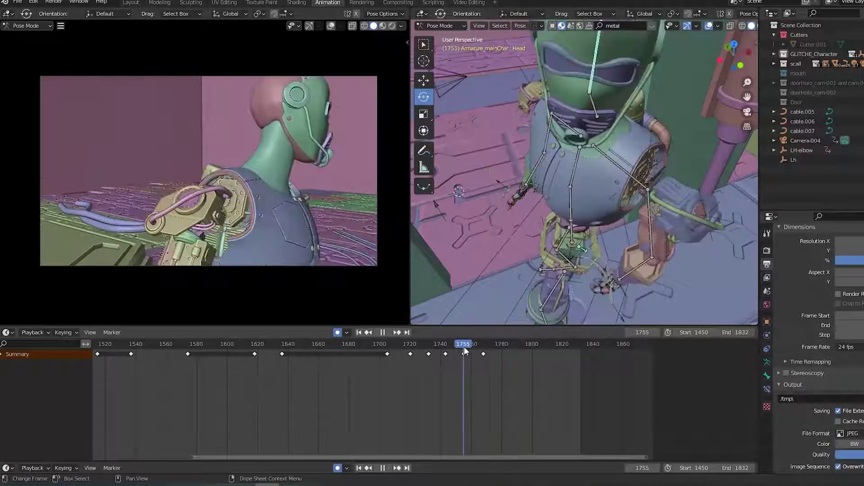
pyautogui.moveTo(460, 357); pyautogui.dragTo(507, 355)
pyautogui.click(437, 347)
pyautogui.press('space')
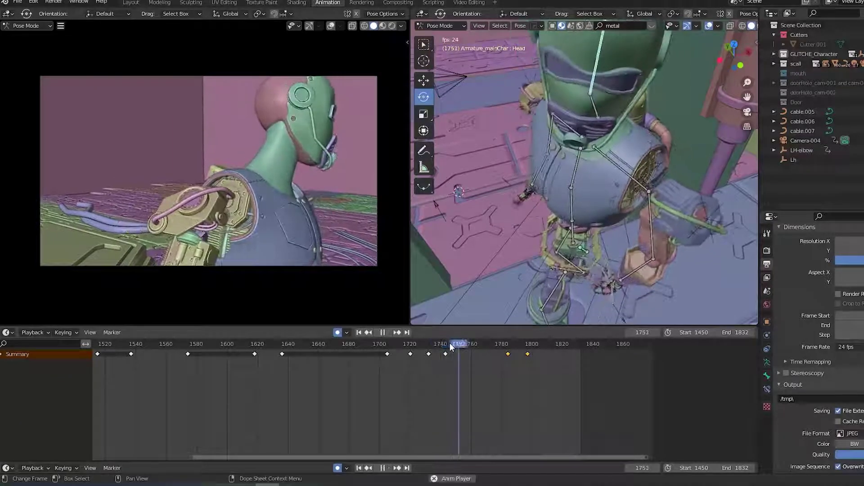
pyautogui.press('space')
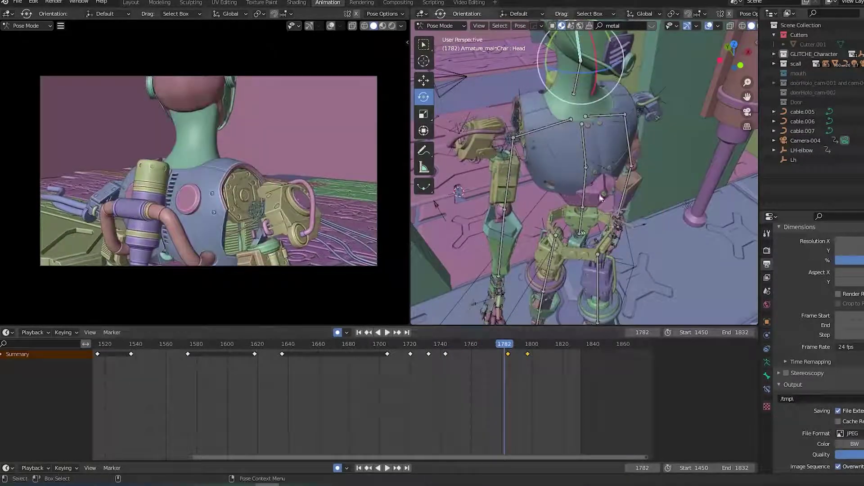
# Select the Neck bone, shift its last two keys to about frames 1781 and 1797, and play back the motion.
pyautogui.click(578, 92)
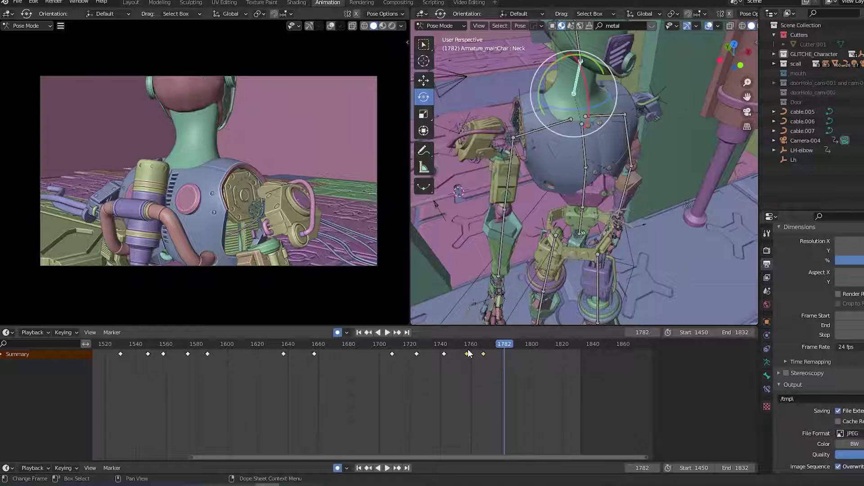
pyautogui.moveTo(480, 355); pyautogui.dragTo(532, 355)
pyautogui.click(497, 344)
pyautogui.press('space')
pyautogui.press('space')
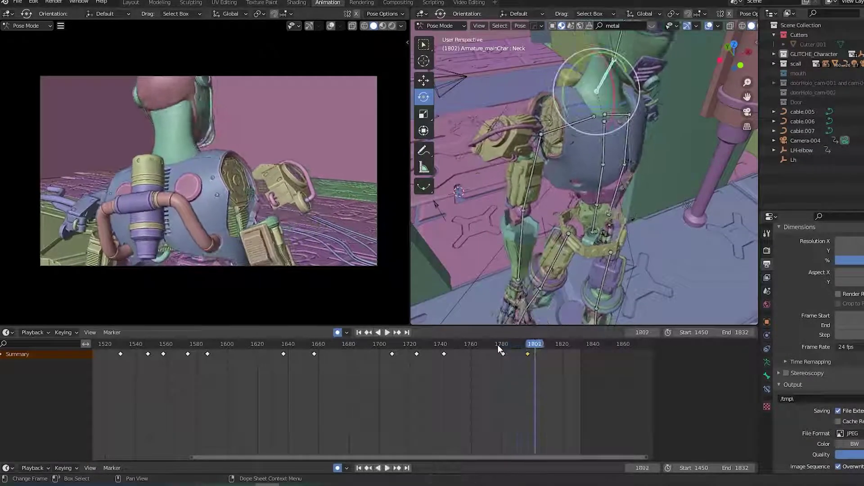
# Move the last two Neck keys earlier to about frames 1764 and 1780, checking the timing in playback.
pyautogui.moveTo(502, 354); pyautogui.dragTo(490, 354)
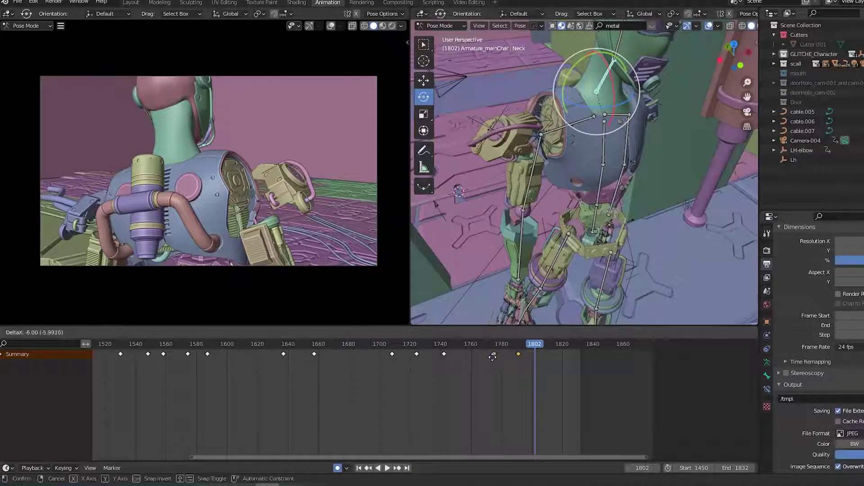
pyautogui.click(488, 342)
pyautogui.press('space')
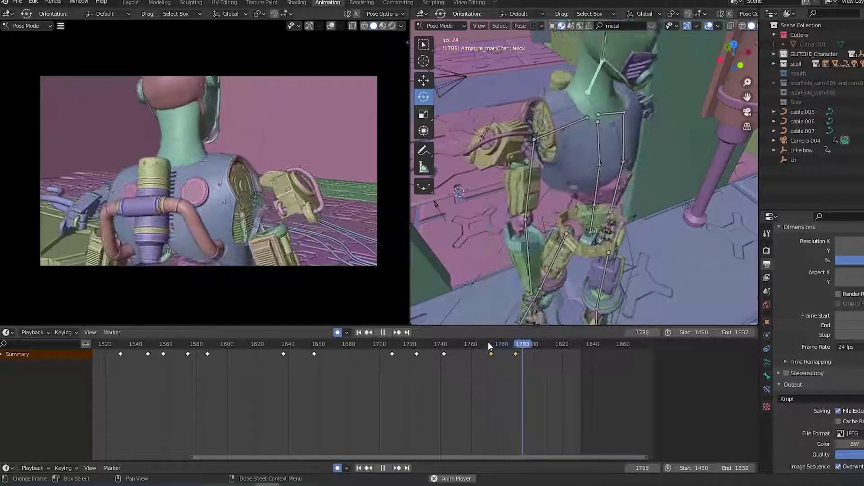
pyautogui.press('Escape')
pyautogui.moveTo(491, 354); pyautogui.dragTo(475, 355)
pyautogui.click(471, 346)
pyautogui.press('space')
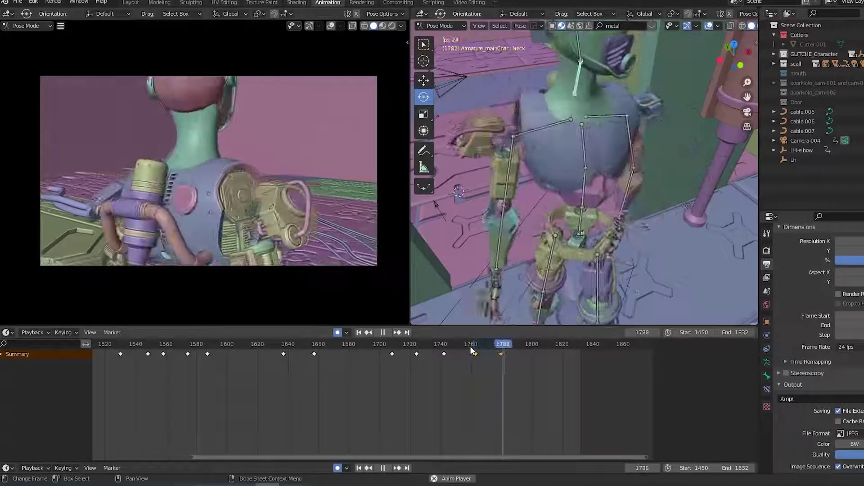
pyautogui.press('space')
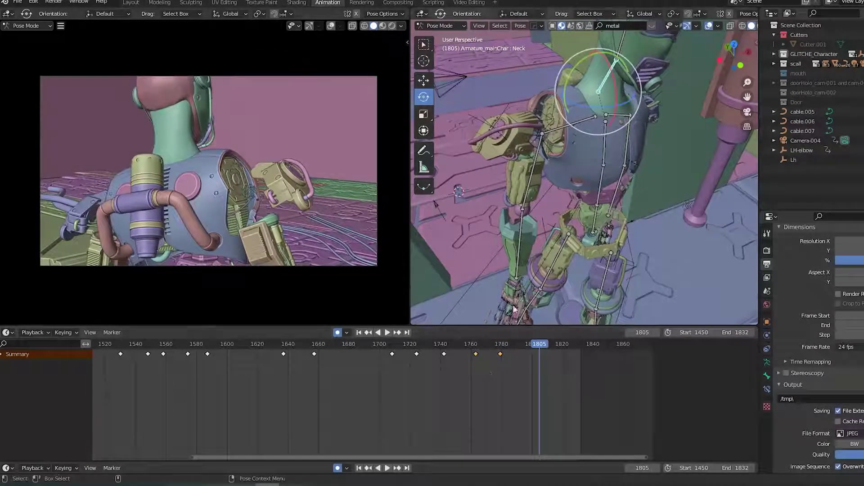
# Save the file, shift the Head bone's last two keys to about frames 1781 and 1795, and review the motion in playback.
pyautogui.click(583, 180)
pyautogui.hotkey('ctrl', 's')
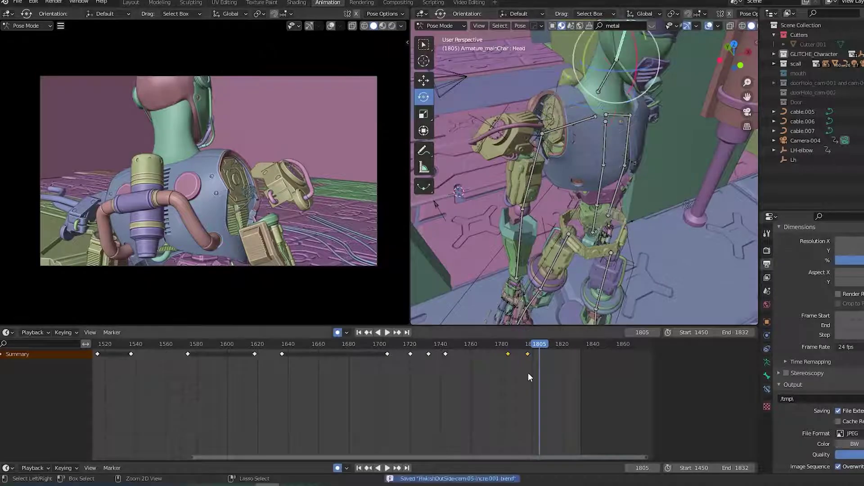
pyautogui.click(497, 345)
pyautogui.press('space')
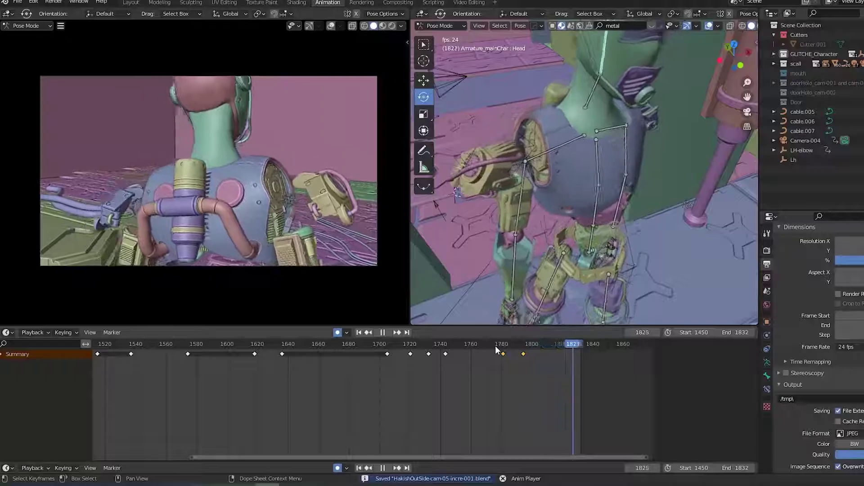
pyautogui.moveTo(497, 349); pyautogui.dragTo(446, 348)
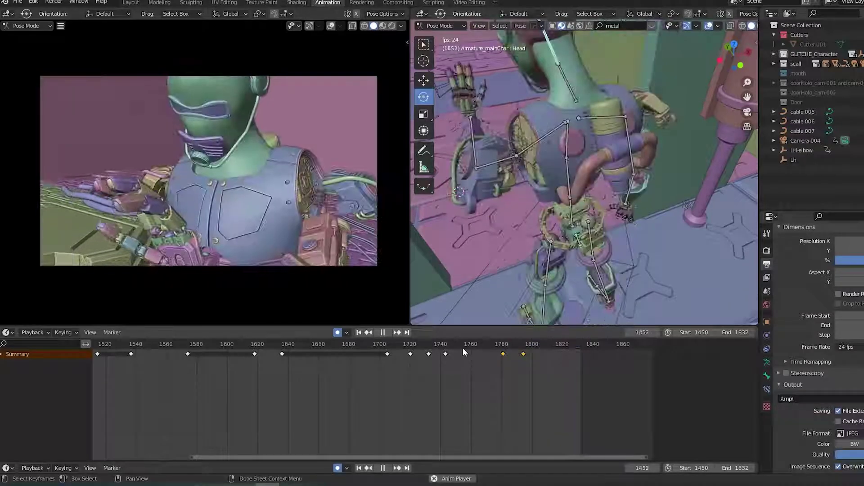
pyautogui.press('space')
# Select the Spine2 bone, check its motion in playback, and insert a key at about frame 1784.
pyautogui.click(569, 143)
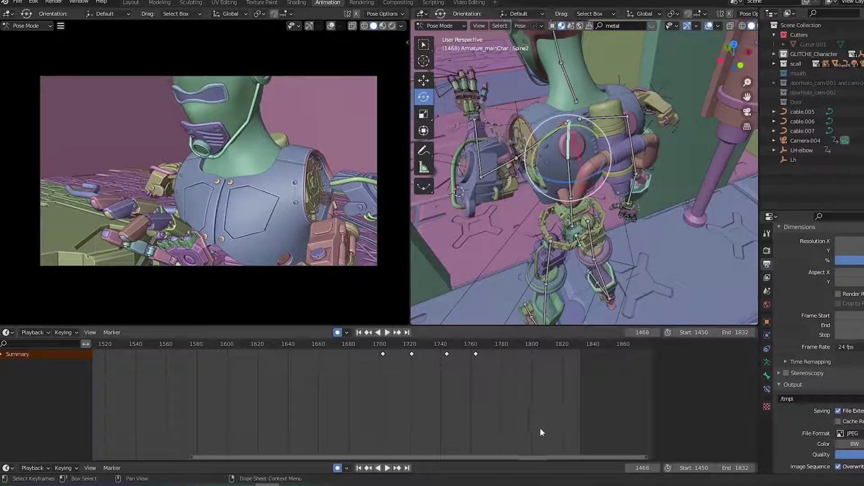
pyautogui.click(470, 344)
pyautogui.press('space')
pyautogui.moveTo(515, 351)
pyautogui.mouseDown()
pyautogui.moveTo(489, 349)
pyautogui.moveTo(504, 351)
pyautogui.mouseUp()
pyautogui.press('space')
pyautogui.press('i')
pyautogui.click(617, 185)
# Rotate Spine2 about -6 degrees along global Y at frame 1797, and save the file.
pyautogui.moveTo(505, 343); pyautogui.dragTo(527, 348)
pyautogui.moveTo(569, 263); pyautogui.dragTo(622, 243, button='middle')
pyautogui.press('r')
pyautogui.press('y')
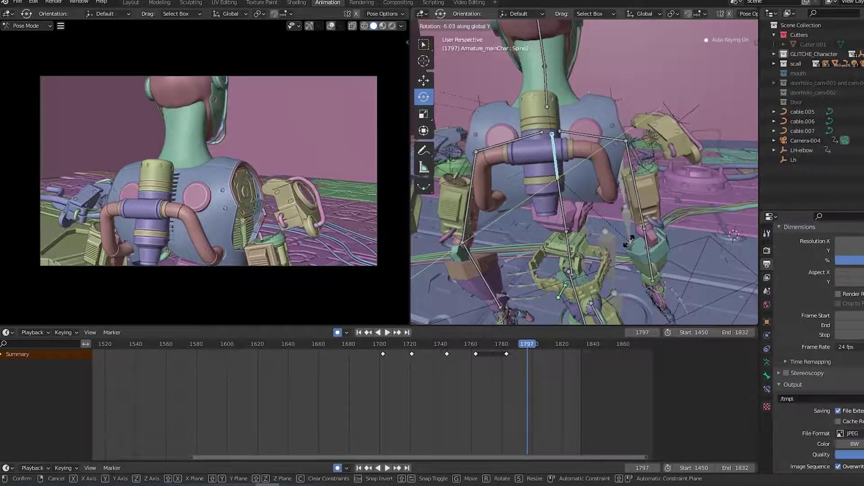
pyautogui.click(629, 243)
pyautogui.hotkey('ctrl', 's')
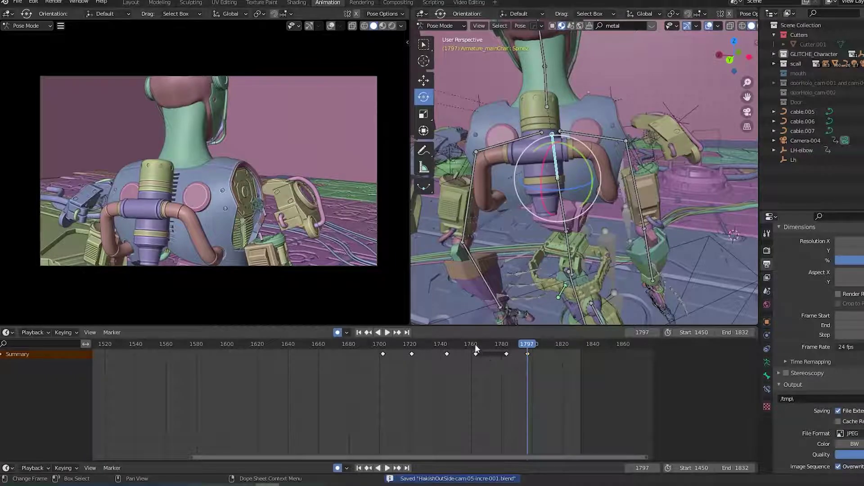
# Shift the last two Spine2 keys to about frames 1787 and 1803, and check the motion in playback.
pyautogui.press('space')
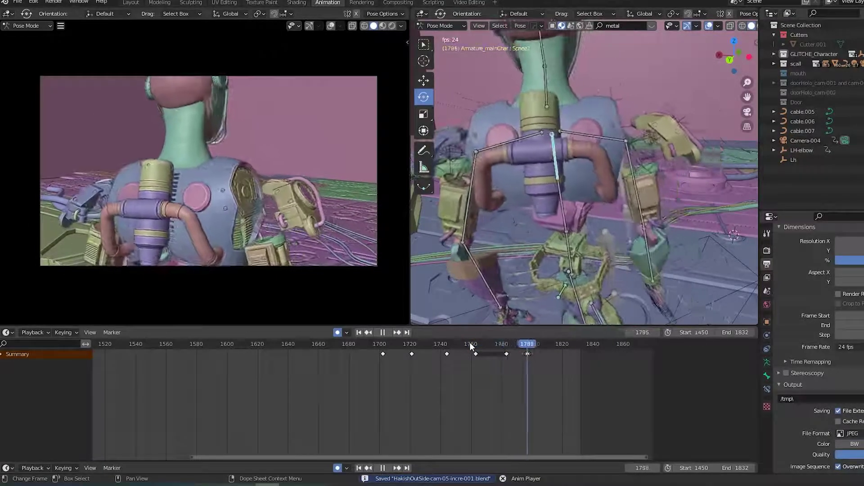
pyautogui.press('space')
pyautogui.moveTo(506, 353); pyautogui.dragTo(538, 353)
pyautogui.click(475, 345)
pyautogui.press('space')
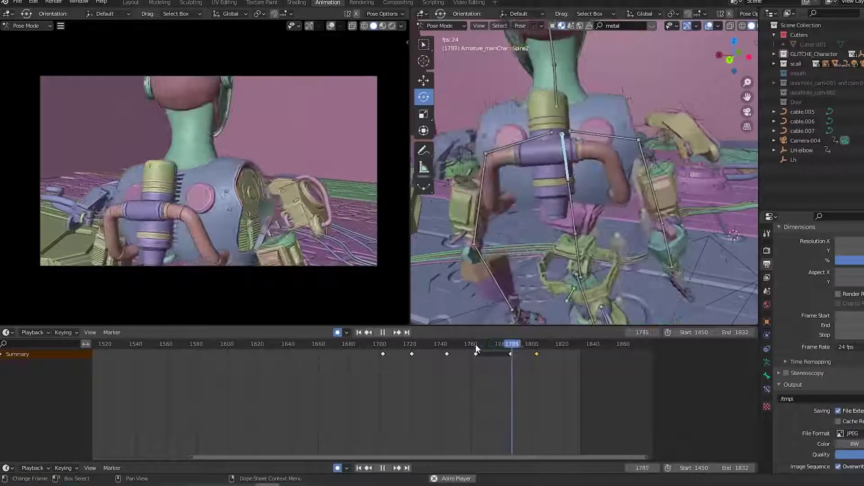
# Move the second-to-last Spine2 key to about frame 1783, review the turn in playback, and save the file.
pyautogui.press('space')
pyautogui.moveTo(512, 356); pyautogui.dragTo(505, 356)
pyautogui.click(472, 345)
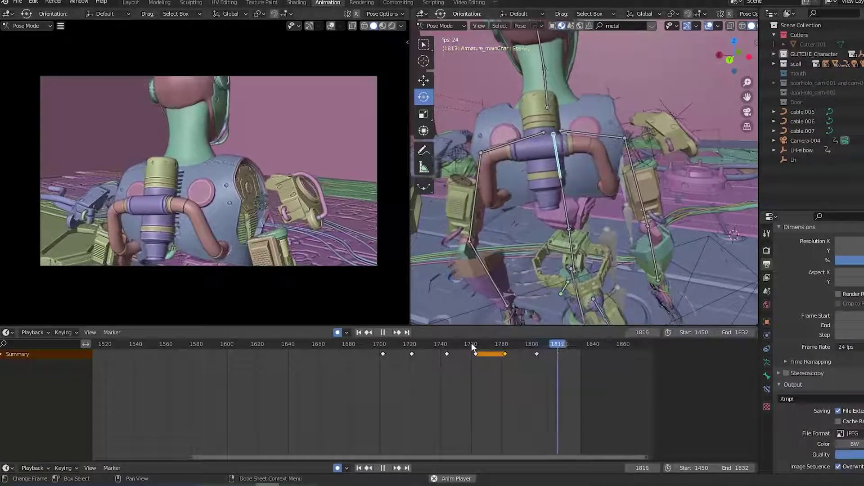
pyautogui.press('space')
pyautogui.click(472, 343)
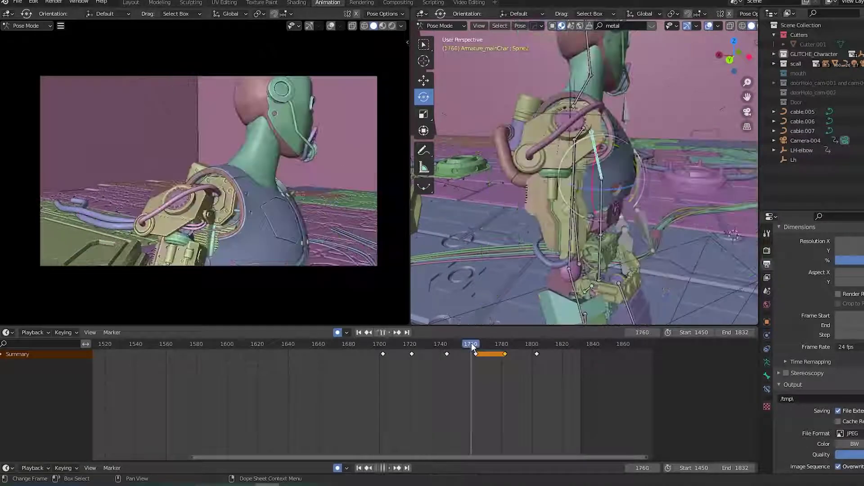
pyautogui.press('space')
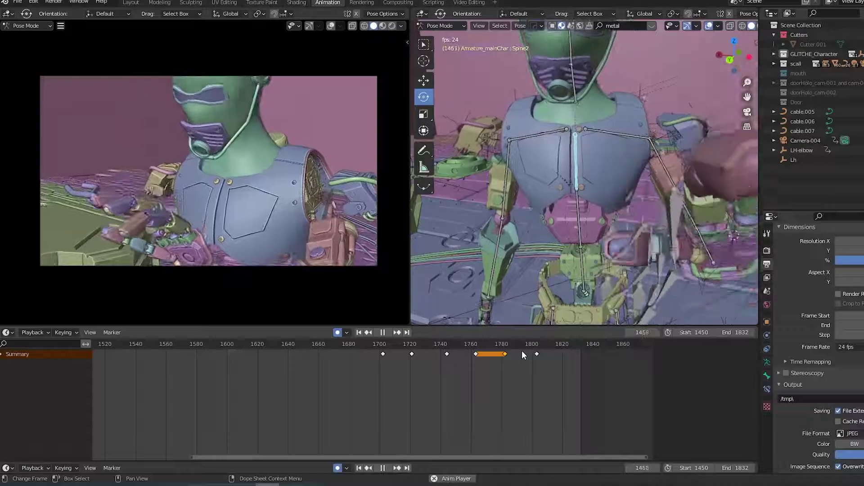
pyautogui.press('space')
pyautogui.hotkey('ctrl', 's')
# Select the Hips bone, shift its keys earlier to about frames 1717, 1745, 1759 and 1779, and save the file.
pyautogui.click(581, 261)
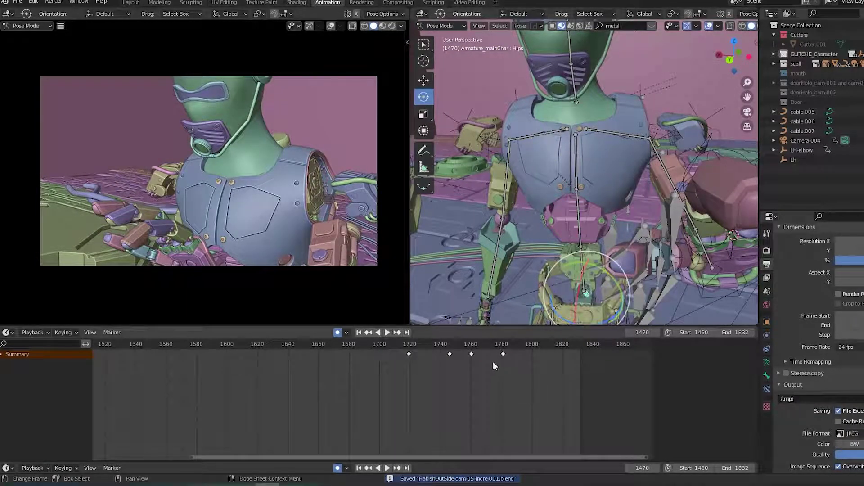
pyautogui.moveTo(447, 347); pyautogui.dragTo(404, 355)
pyautogui.moveTo(503, 354); pyautogui.dragTo(499, 354)
pyautogui.click(404, 346)
pyautogui.press('space')
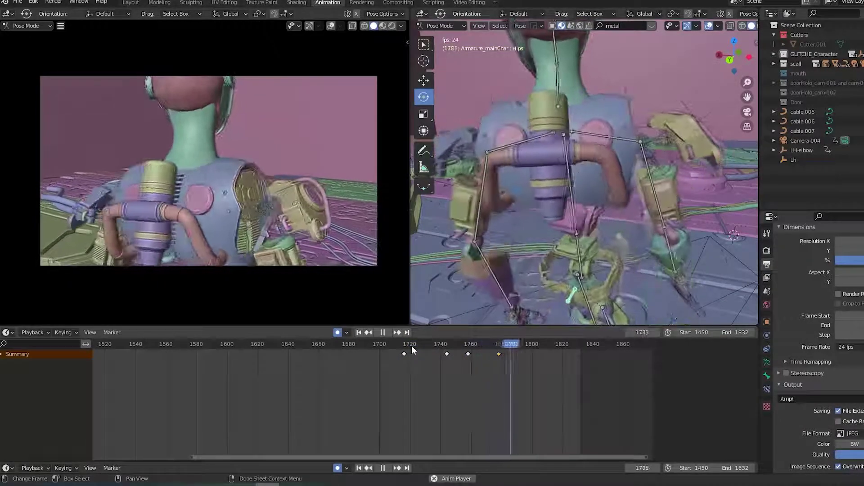
pyautogui.press('space')
pyautogui.hotkey('ctrl', 's')
# Review the whole turning motion by scrubbing and playing from several frames between about 1715 and 1770, and save the file.
pyautogui.click(400, 347)
pyautogui.press('space')
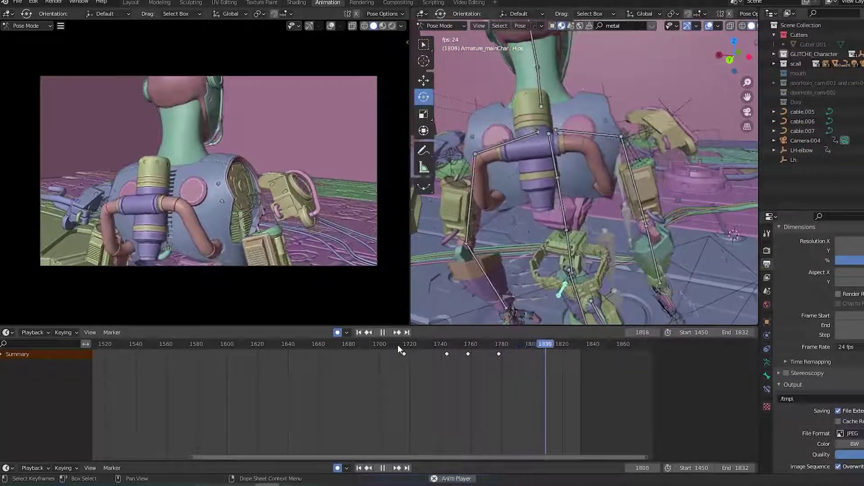
pyautogui.press('space')
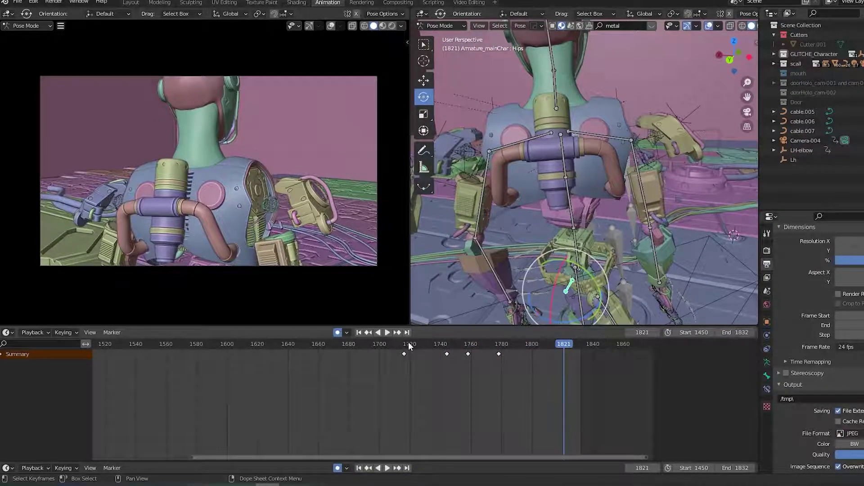
pyautogui.moveTo(449, 346); pyautogui.dragTo(477, 350)
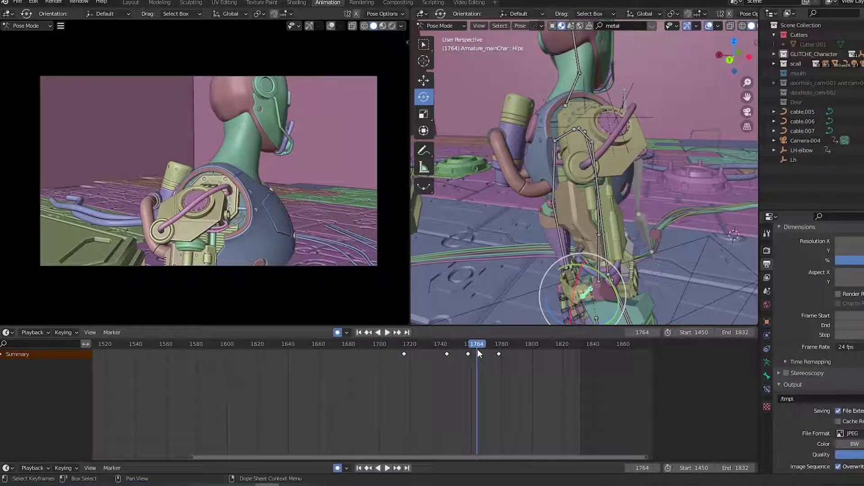
pyautogui.click(443, 345)
pyautogui.press('space')
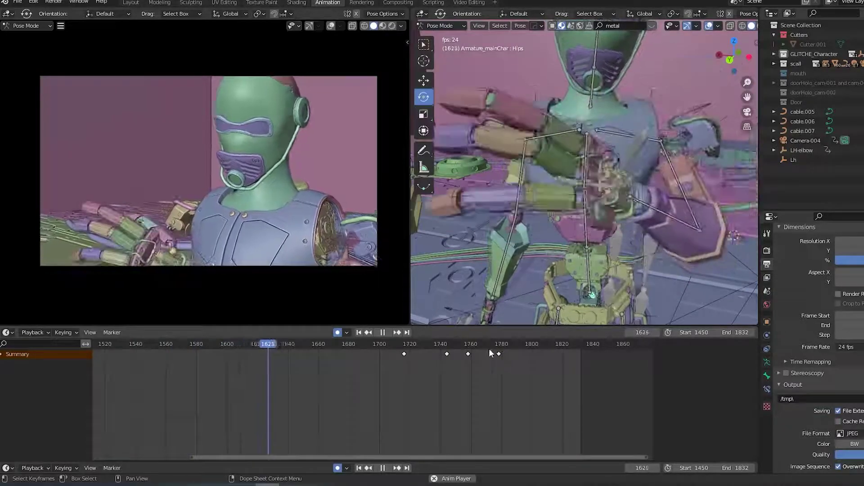
pyautogui.press('space')
pyautogui.click(482, 346)
pyautogui.press('space')
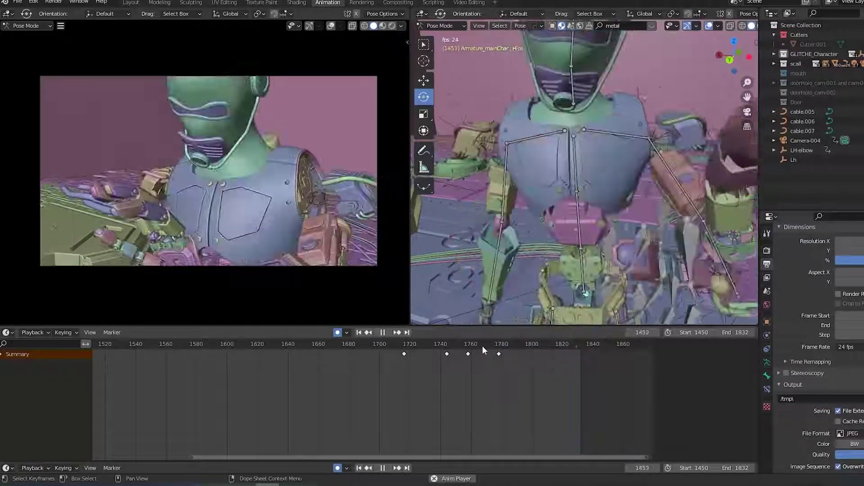
pyautogui.press('space')
pyautogui.hotkey('ctrl', 's')
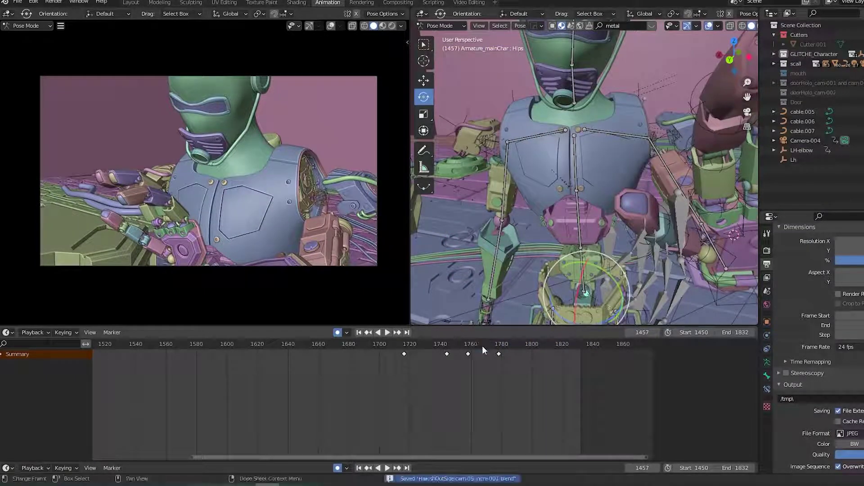
# Shift the last Hips key to about frame 1781 and the first to about frame 1720, and check the turn in playback.
pyautogui.keyDown('ctrl'); pyautogui.click(498, 378); pyautogui.keyUp('ctrl')
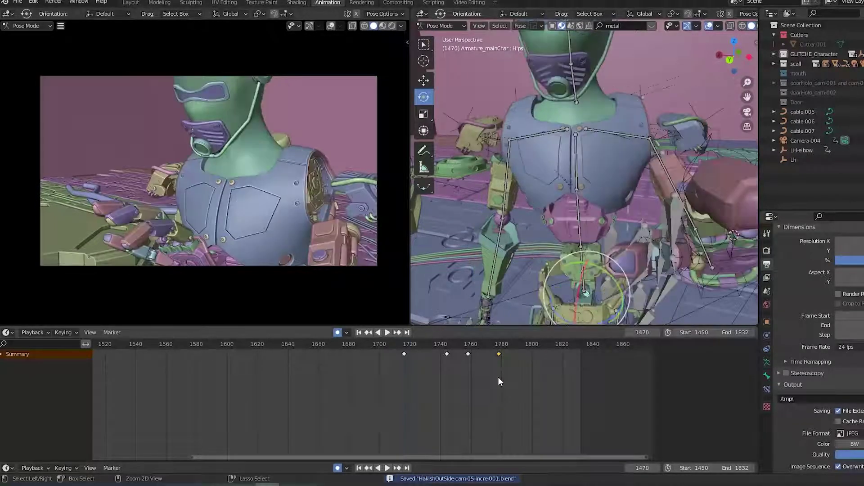
pyautogui.moveTo(404, 353); pyautogui.dragTo(408, 354)
pyautogui.click(454, 345)
pyautogui.press('space')
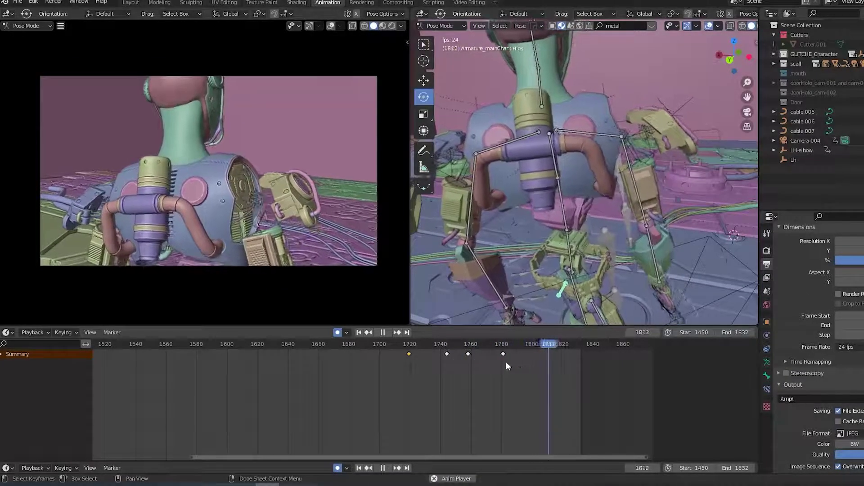
pyautogui.click(487, 346)
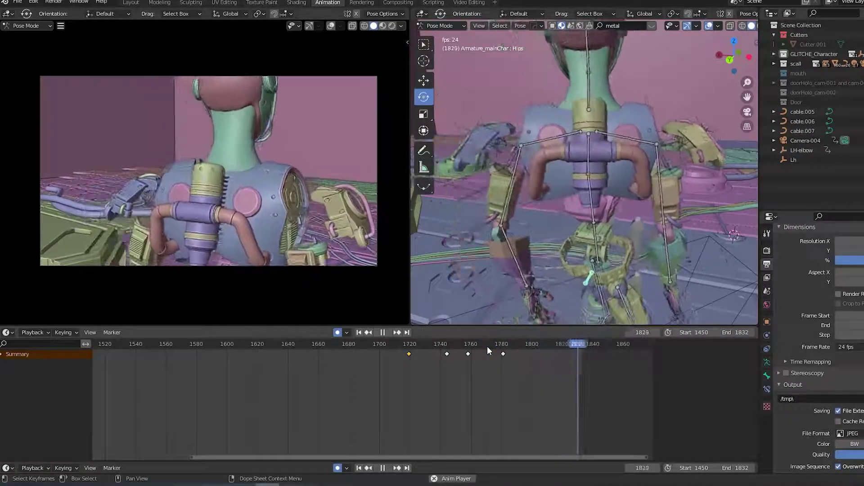
pyautogui.press('space')
pyautogui.click(484, 344)
pyautogui.press('space')
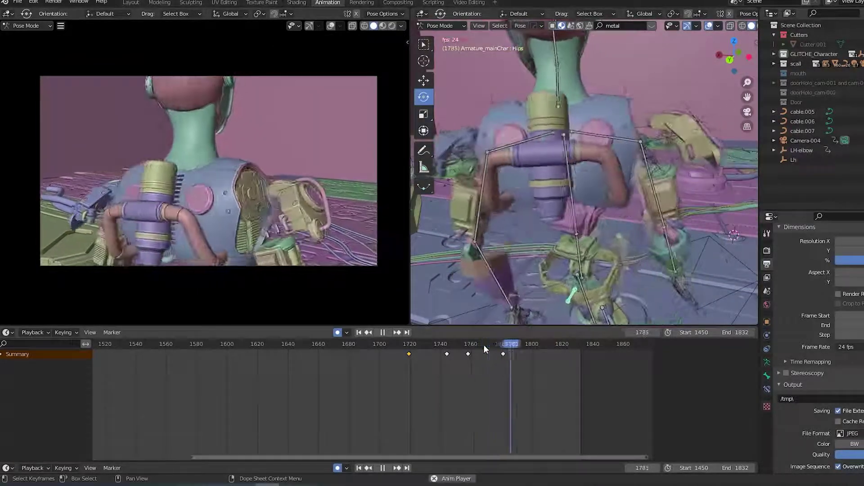
# Move the last Hips key to about frame 1784 and the first to about 1717, save the file, and play the turn.
pyautogui.press('space')
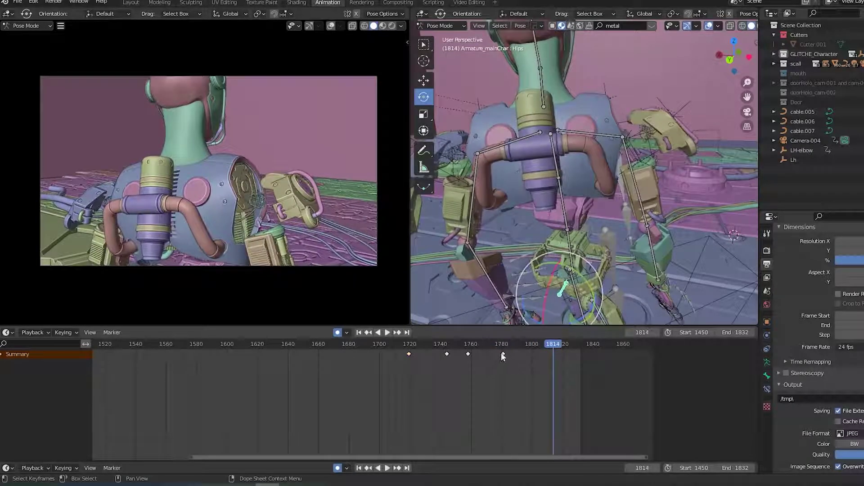
pyautogui.moveTo(503, 354); pyautogui.dragTo(508, 354)
pyautogui.click(409, 355)
pyautogui.hotkey('ctrl', 's')
pyautogui.click(435, 350)
pyautogui.press('space')
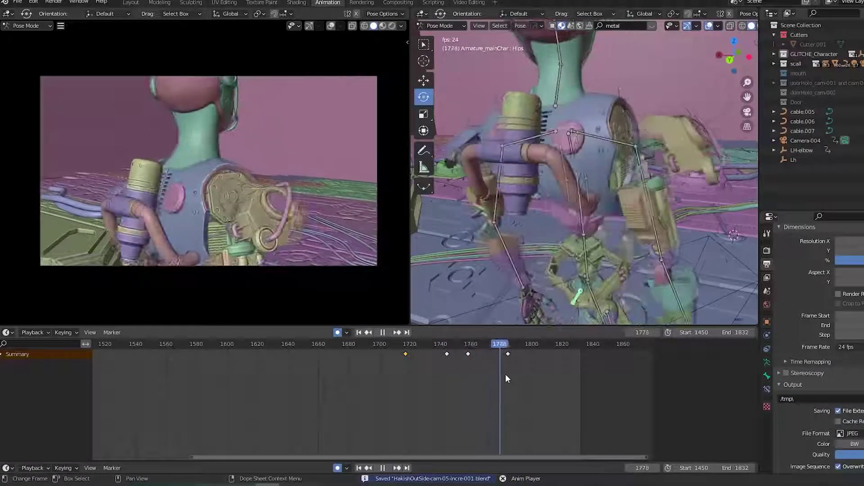
pyautogui.press('space')
pyautogui.moveTo(497, 346); pyautogui.dragTo(477, 347)
pyautogui.press('space')
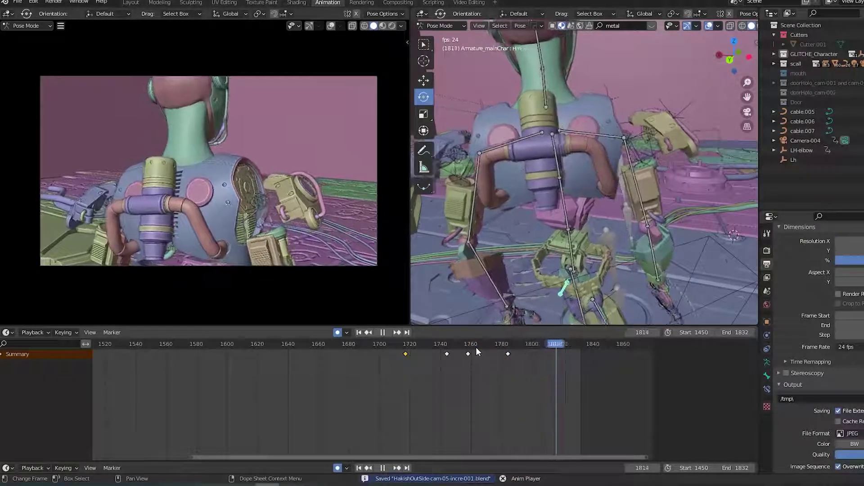
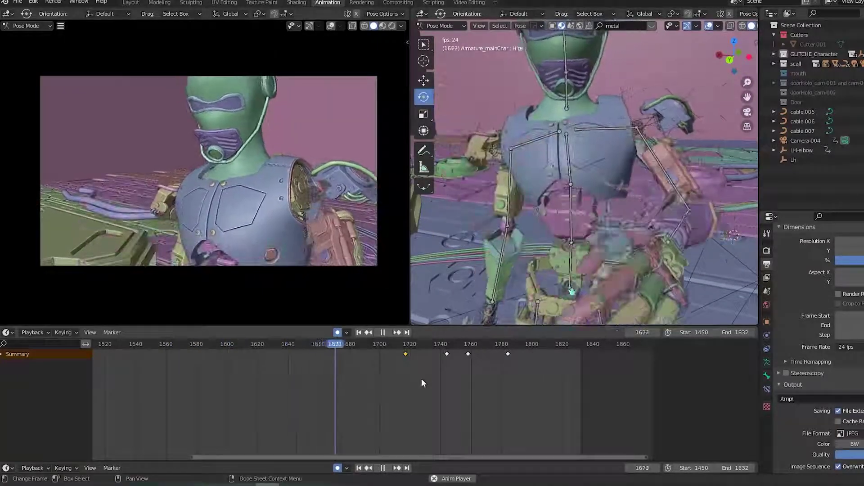
# Save the file and review the whole turning motion in playback, including from frame 1707.
pyautogui.click(408, 365)
pyautogui.hotkey('ctrl', 's')
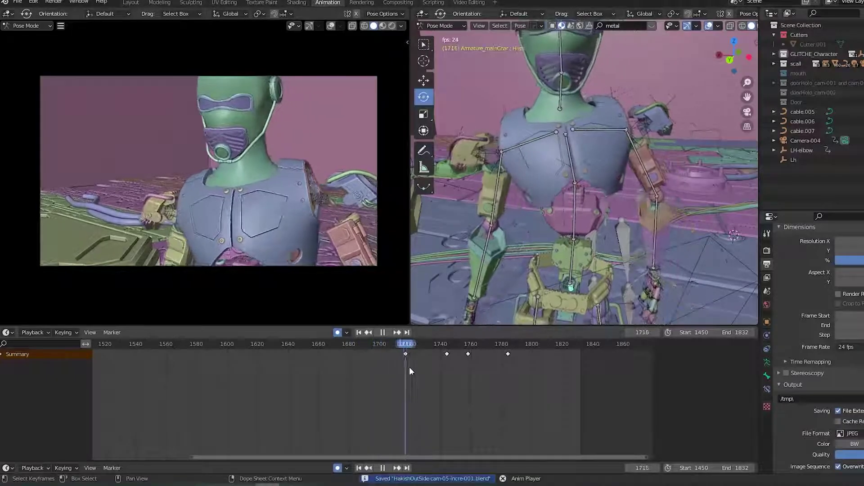
pyautogui.press('space')
pyautogui.click(390, 346)
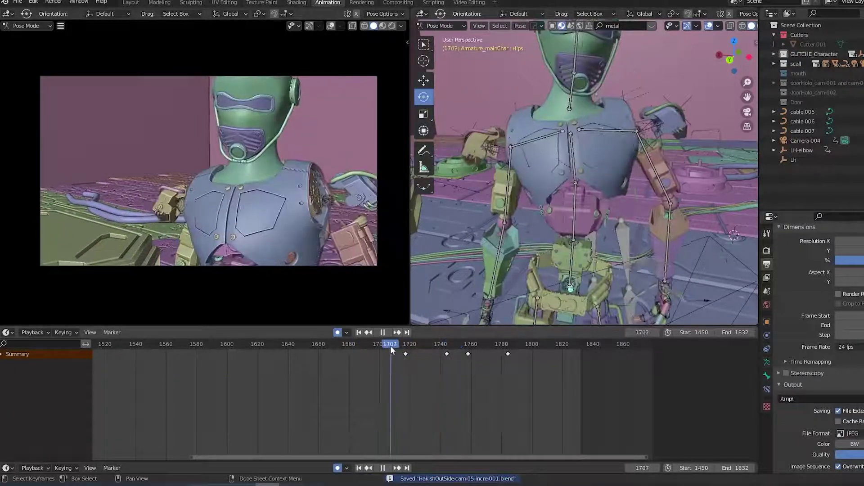
pyautogui.press('space')
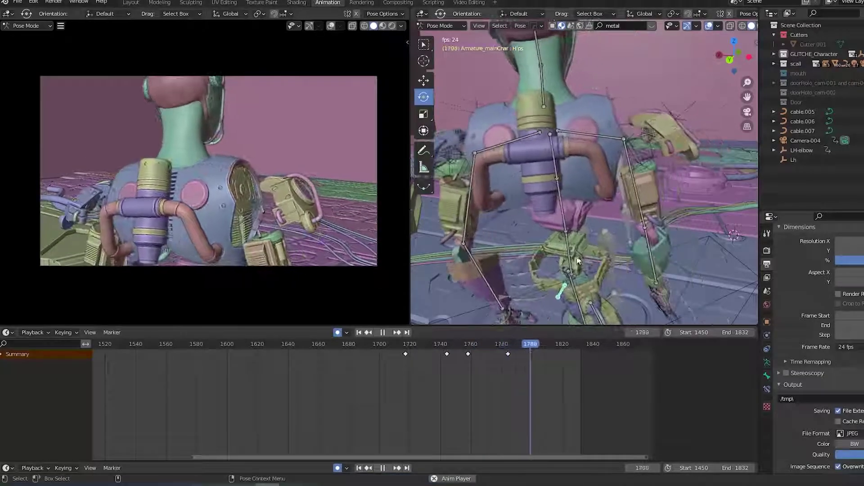
pyautogui.hotkey('ctrl', 's')
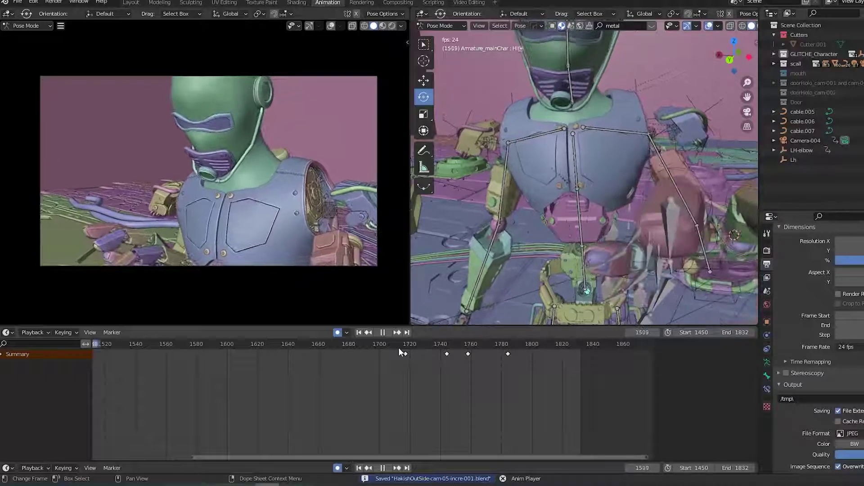
pyautogui.scroll(-2, 375, 374)
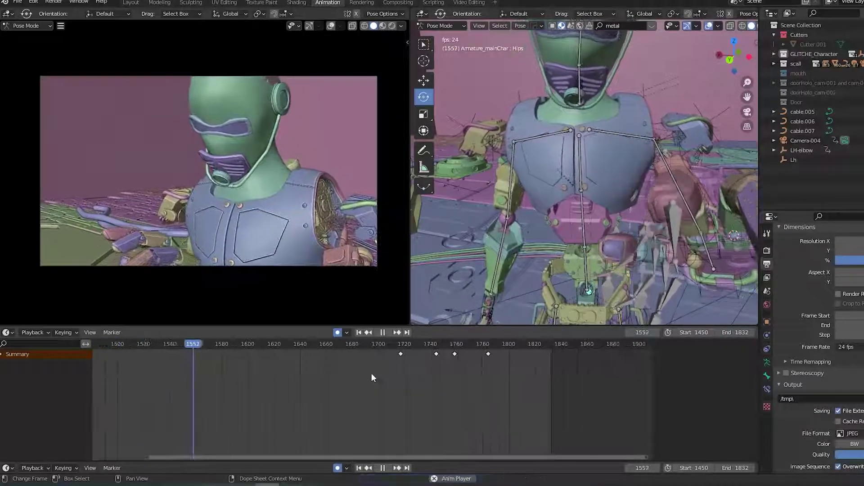
pyautogui.moveTo(297, 384); pyautogui.dragTo(419, 393, button='middle')
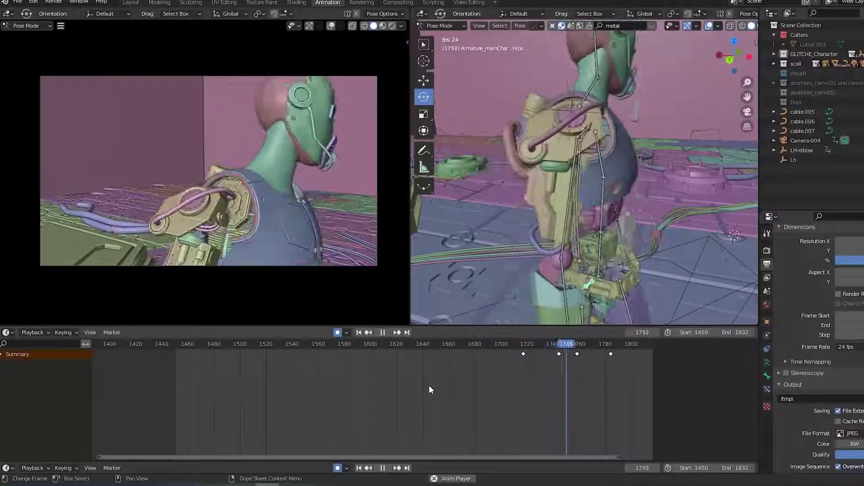
# Select the Head bone, review its motion in playback from about frame 1635, and scrub to frame 1720.
pyautogui.press('space')
pyautogui.click(572, 67)
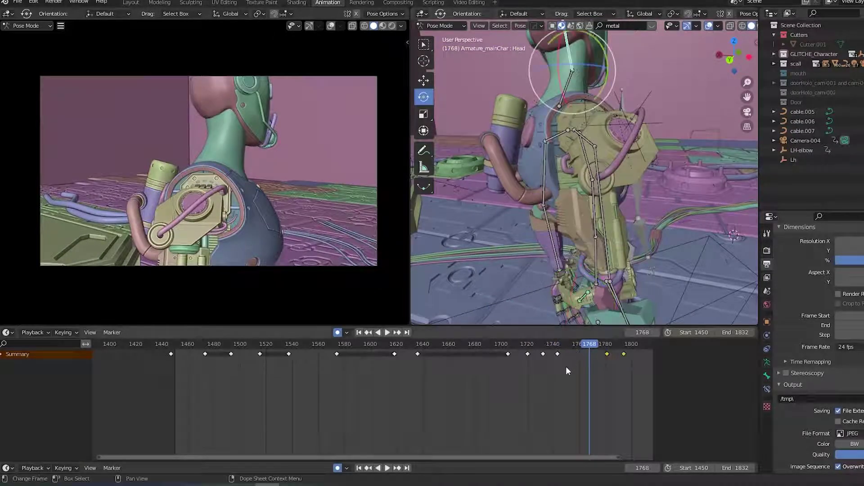
pyautogui.click(415, 345)
pyautogui.press('space')
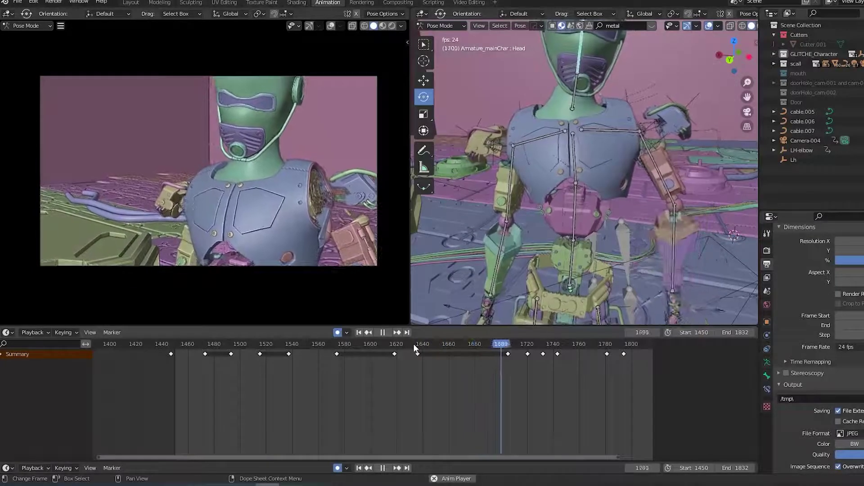
pyautogui.moveTo(507, 346); pyautogui.dragTo(525, 357)
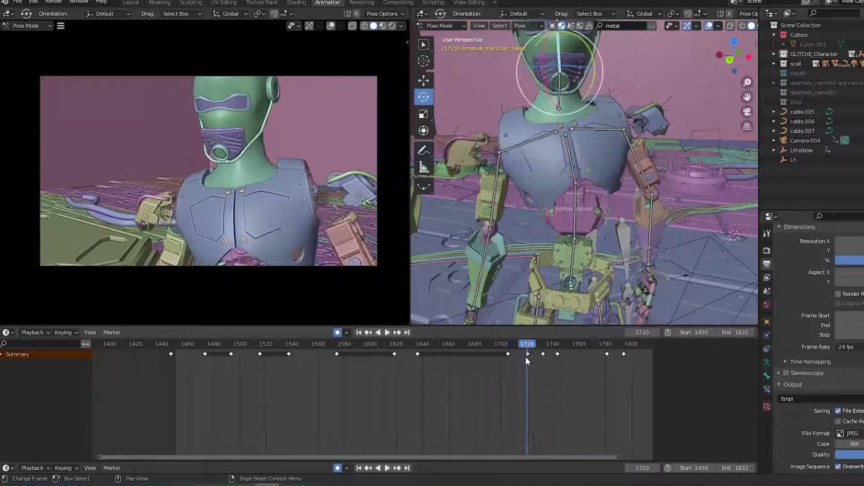
pyautogui.press('r')
pyautogui.press('z')
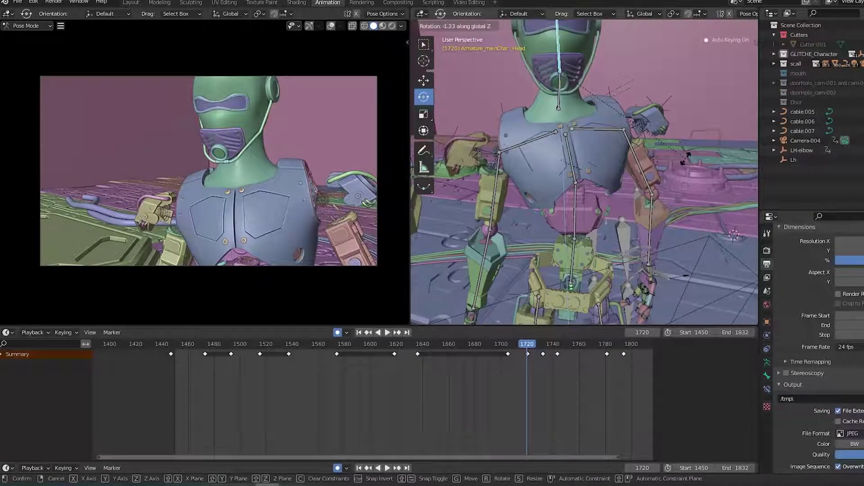
pyautogui.rightClick(686, 159)
pyautogui.press('r')
pyautogui.press('z')
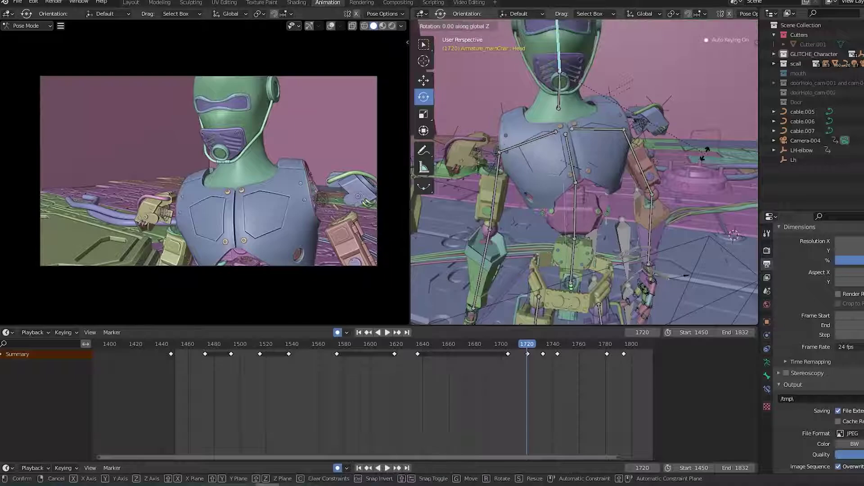
pyautogui.rightClick(706, 152)
# Rotate the Head bone slightly about the global Z axis at frame 1720 and play from about frame 1702.
pyautogui.press('r')
pyautogui.press('z')
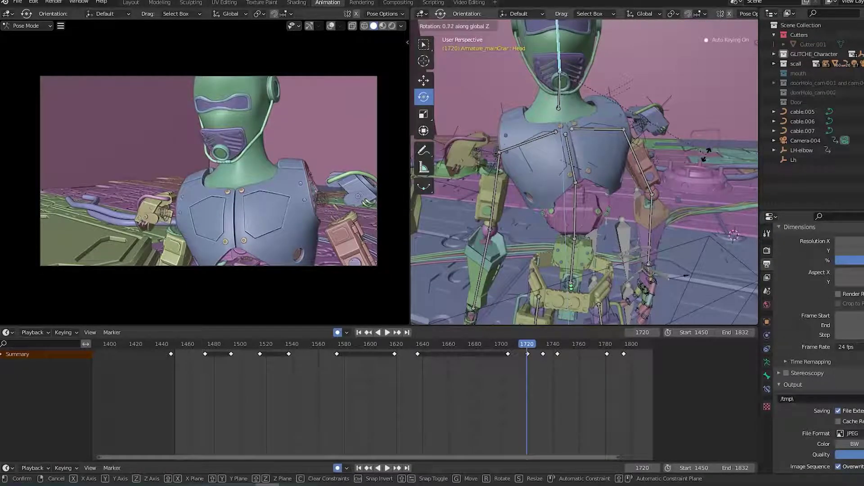
pyautogui.click(707, 155)
pyautogui.click(503, 344)
pyautogui.press('space')
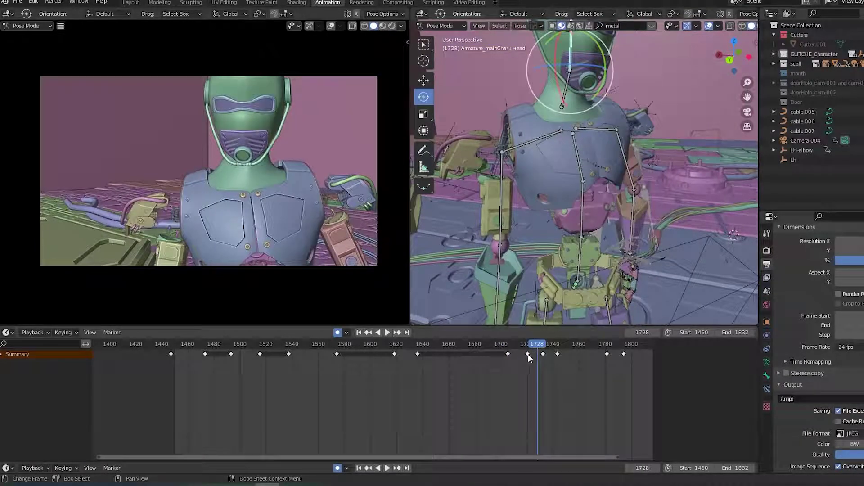
# Shift the Head keys near frames 1720 and 1705 earlier to about 1717 and 1703, checking the turn in playback.
pyautogui.moveTo(528, 354); pyautogui.dragTo(523, 355)
pyautogui.click(506, 344)
pyautogui.press('space')
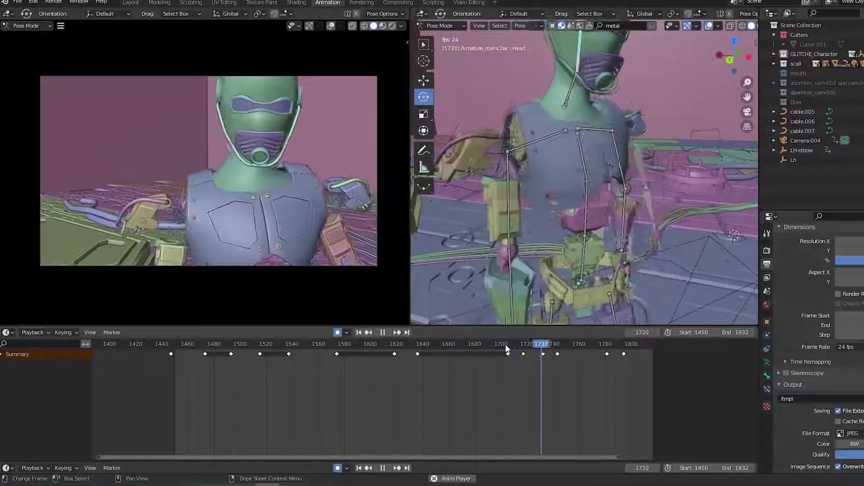
pyautogui.press('Escape')
pyautogui.moveTo(508, 353); pyautogui.dragTo(505, 354)
# Show the Head bone's Z Quaternion Rotation curve in the Graph Editor, framed around frames 1610 to 1800.
pyautogui.hotkey('ctrl', 'Tab')
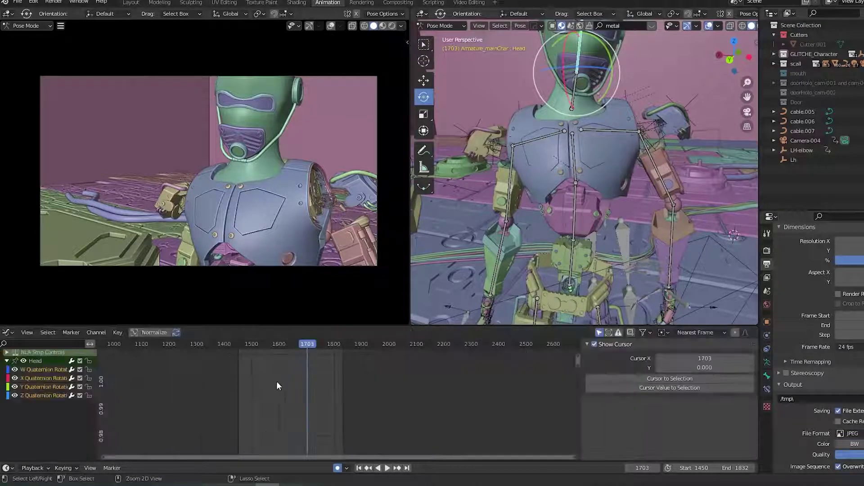
pyautogui.click(37, 393)
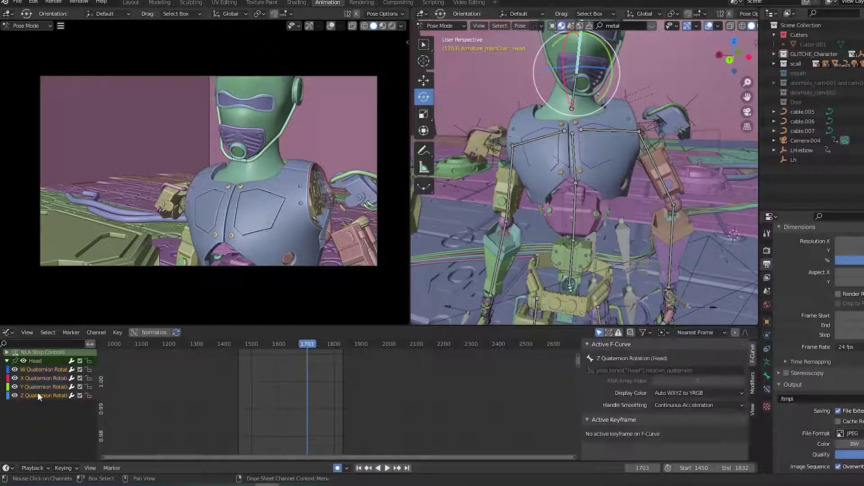
pyautogui.press('Home')
pyautogui.moveTo(450, 441); pyautogui.dragTo(393, 440, button='middle')
pyautogui.scroll(5, 385, 406)
pyautogui.click(393, 440)
pyautogui.scroll(4, 404, 435)
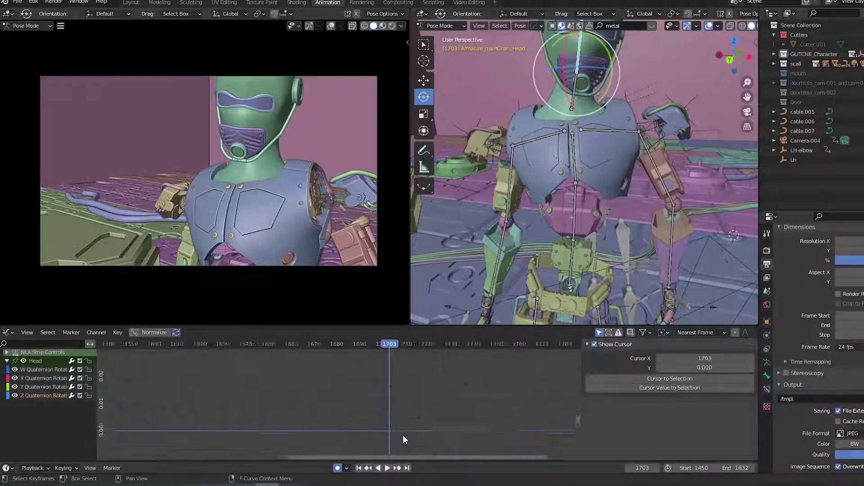
pyautogui.moveTo(434, 413); pyautogui.dragTo(376, 377, button='middle')
# Lower the Head's Z Quaternion Rotation key at frame 1717 vertically to about 0.003 and review the motion.
pyautogui.moveTo(338, 346); pyautogui.dragTo(368, 347)
pyautogui.click(370, 378)
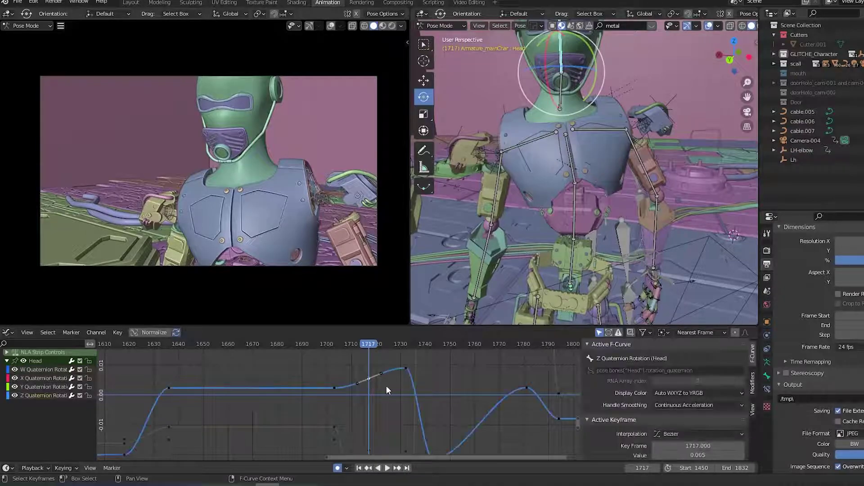
pyautogui.press('g')
pyautogui.press('y')
pyautogui.click(388, 394)
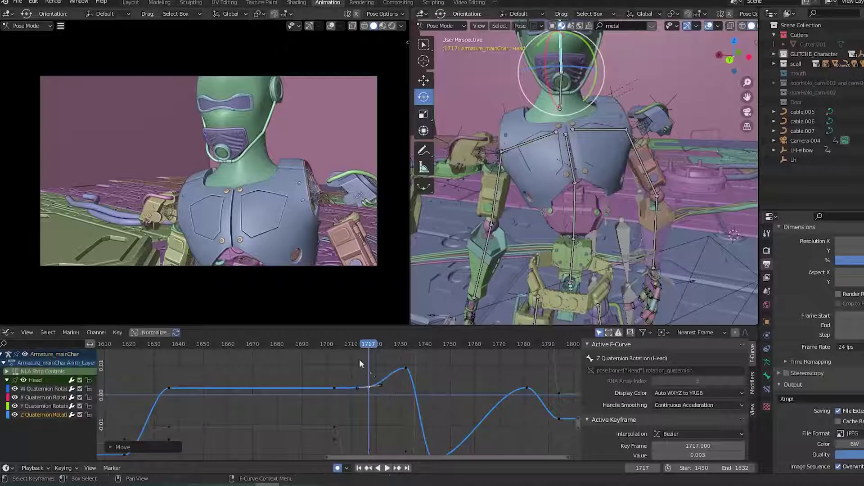
pyautogui.press('space')
pyautogui.moveTo(330, 345); pyautogui.dragTo(369, 353)
# Raise the Head's W Quaternion Rotation key at frame 1717 vertically to about -0.016 and review the motion around it.
pyautogui.moveTo(392, 443); pyautogui.dragTo(410, 401, button='middle')
pyautogui.click(389, 403)
pyautogui.press('g')
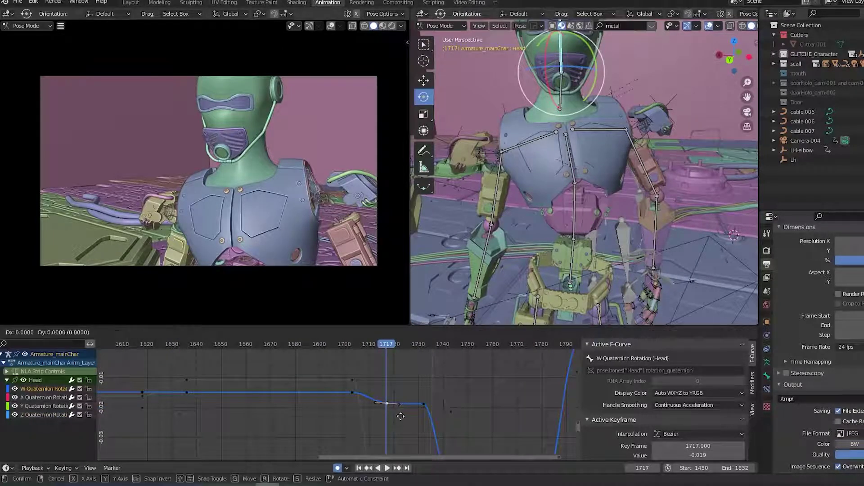
pyautogui.press('x')
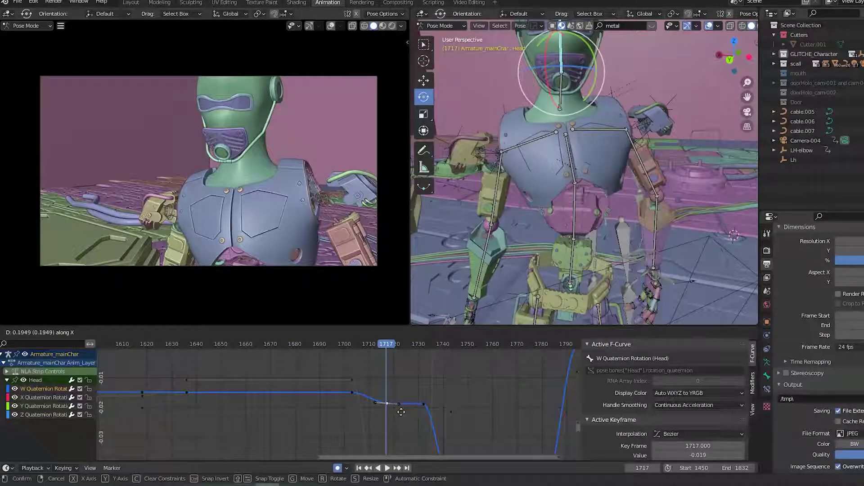
pyautogui.press('x')
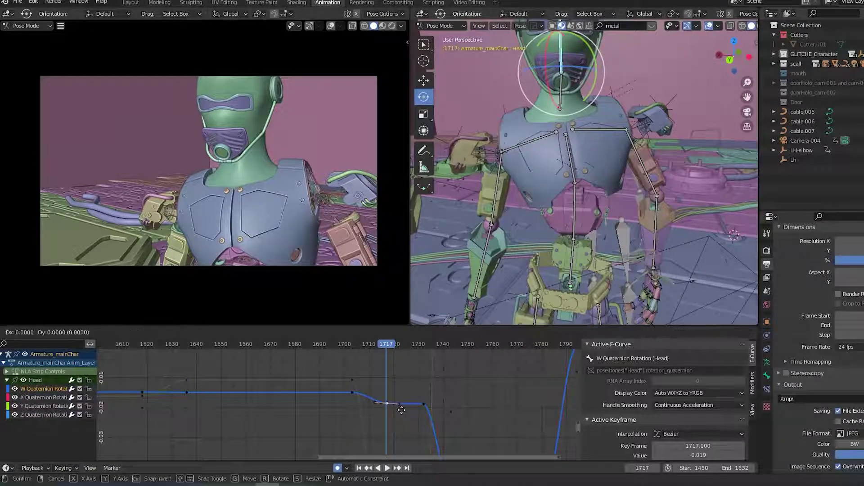
pyautogui.press('y')
pyautogui.click(401, 406)
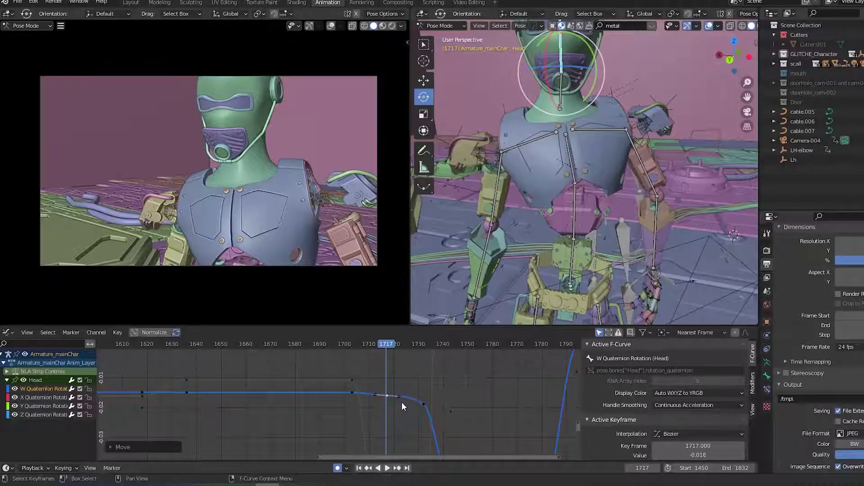
pyautogui.press('space')
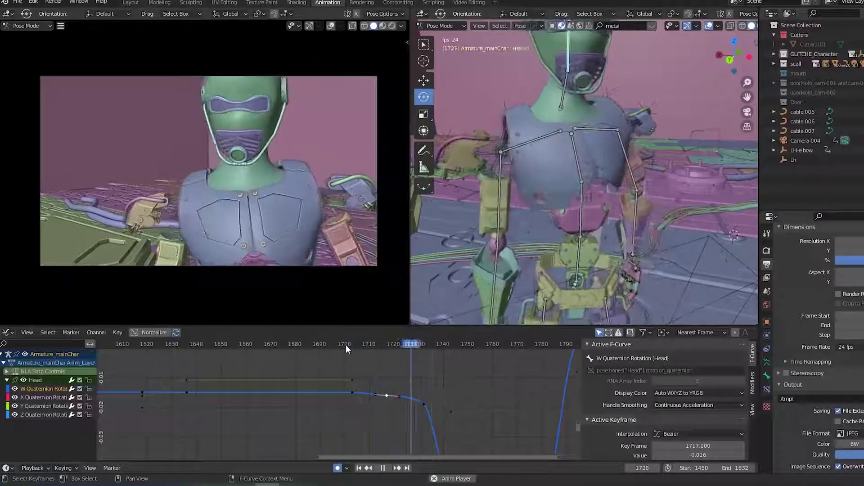
pyautogui.moveTo(346, 345); pyautogui.dragTo(386, 351)
pyautogui.press('space')
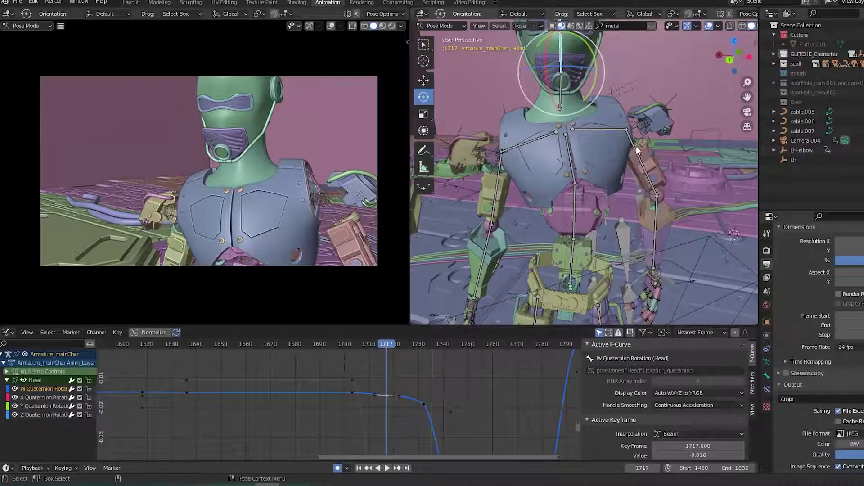
# Rotate the Head bone slightly as seen from above at frame 1717 and review the motion around that frame.
pyautogui.moveTo(643, 154); pyautogui.dragTo(657, 261, button='middle')
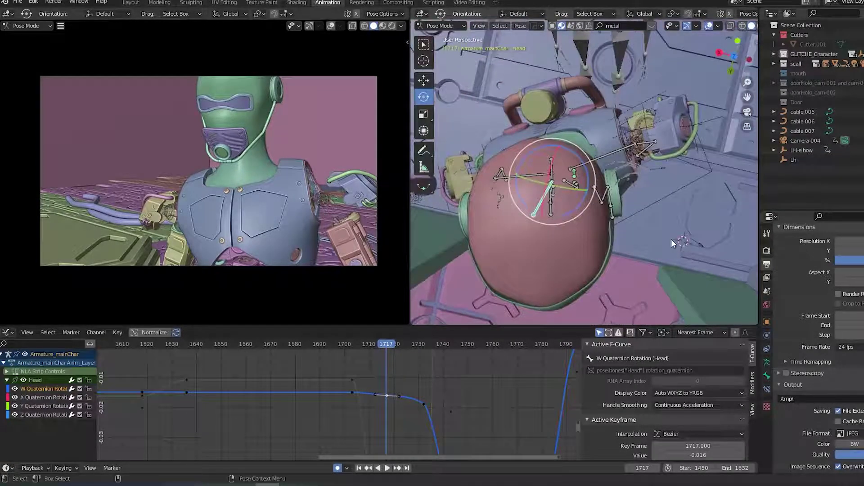
pyautogui.press('r')
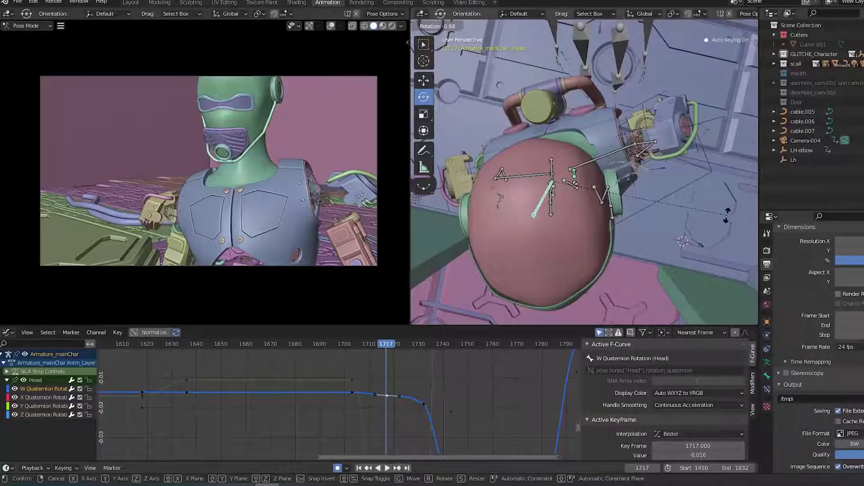
pyautogui.click(726, 220)
pyautogui.press('space')
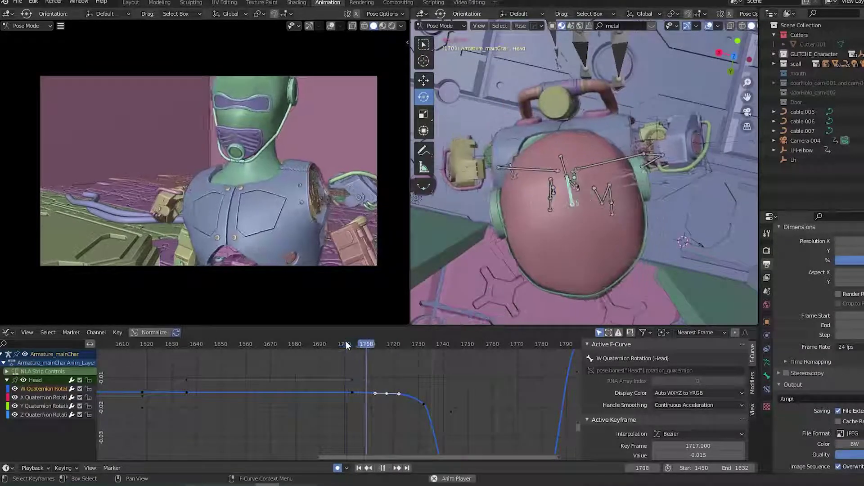
pyautogui.moveTo(346, 342); pyautogui.dragTo(385, 349)
pyautogui.press('space')
# Tilt the Head bone slightly as seen from the front at frame 1717 and play from about frame 1700.
pyautogui.moveTo(566, 263); pyautogui.dragTo(664, 240, button='middle')
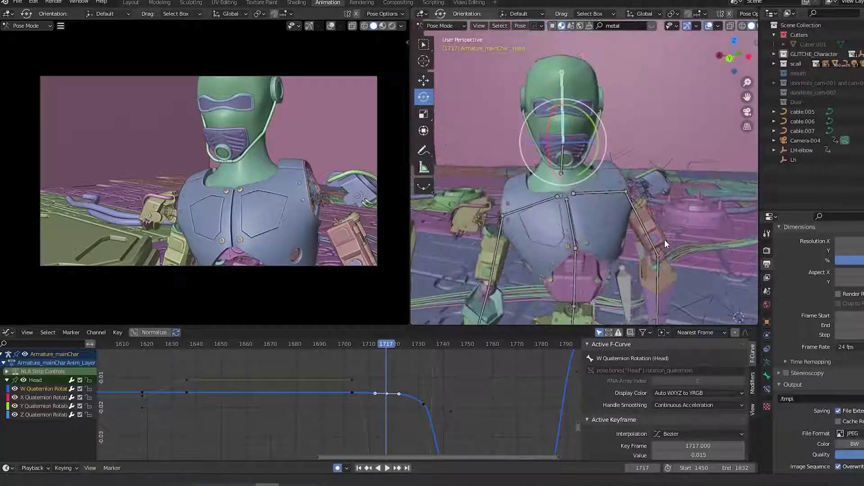
pyautogui.press('r')
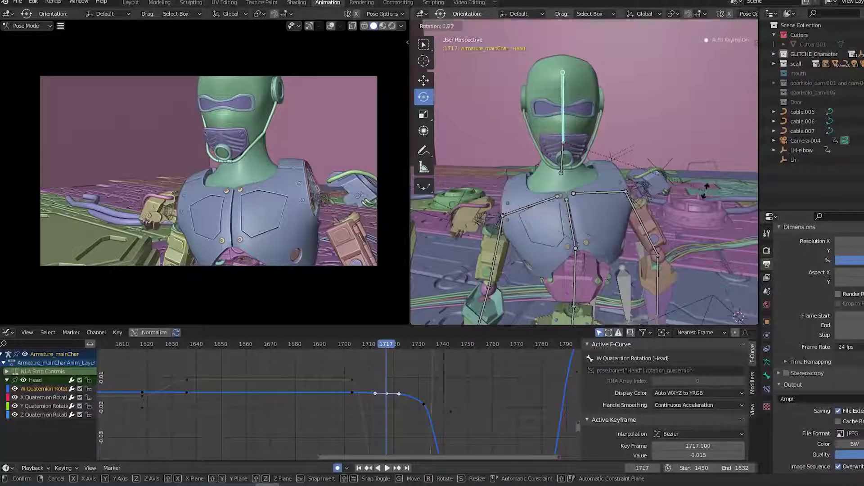
pyautogui.click(705, 194)
pyautogui.click(344, 345)
pyautogui.press('space')
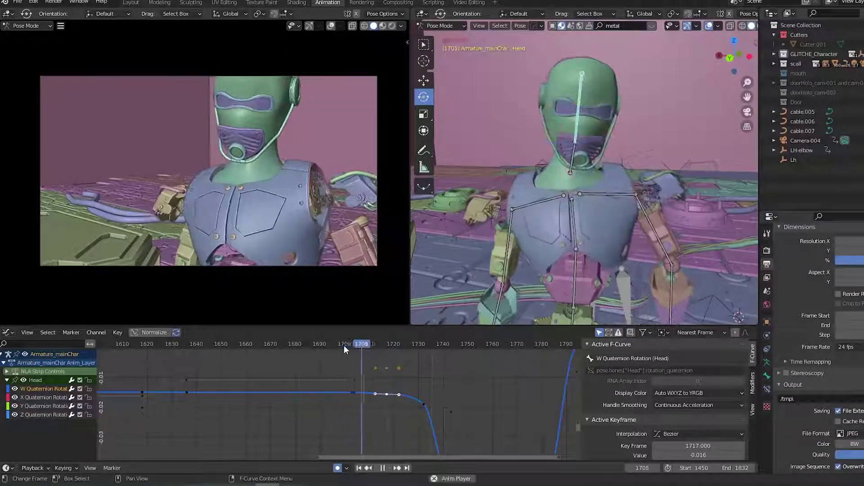
# Replay the head turn from about frame 1700 in the Graph Editor and again in the Dope Sheet.
pyautogui.press('space')
pyautogui.click(344, 344)
pyautogui.press('space')
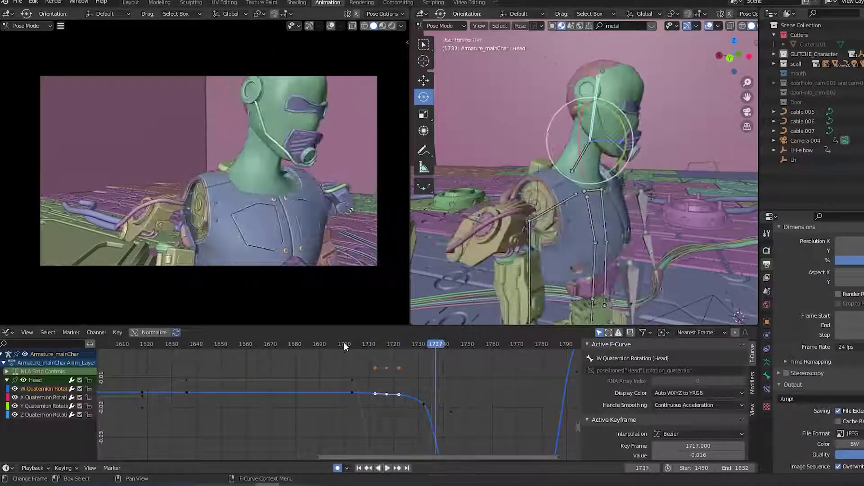
pyautogui.click(344, 343)
pyautogui.hotkey('ctrl', 'Tab')
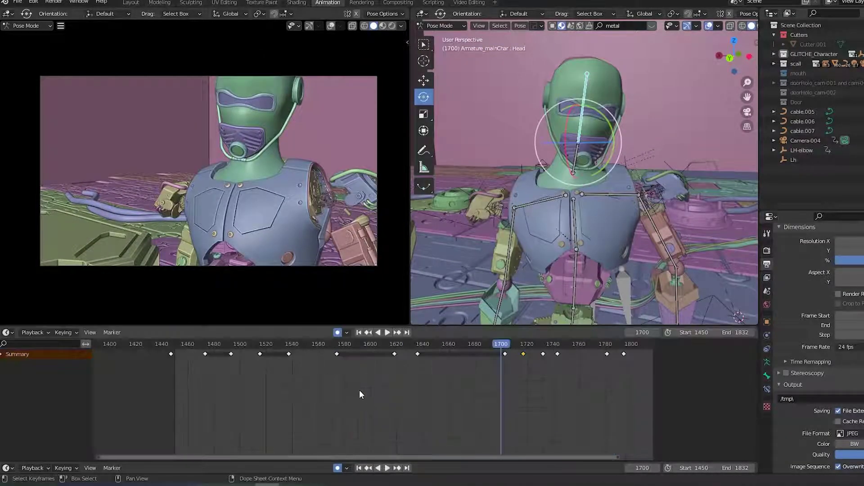
pyautogui.press('space')
pyautogui.press('space')
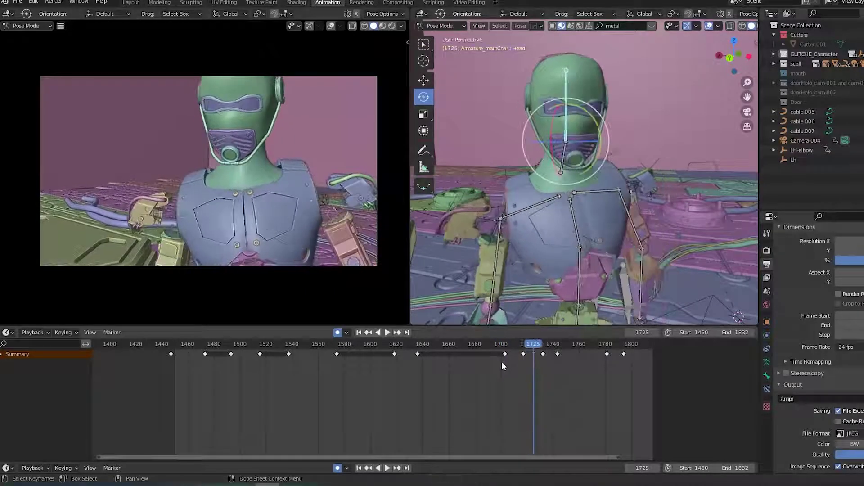
# Move the Head key just after frame 1700 back to frame 1700 and review the motion.
pyautogui.moveTo(505, 354); pyautogui.dragTo(501, 355)
pyautogui.click(496, 346)
pyautogui.press('space')
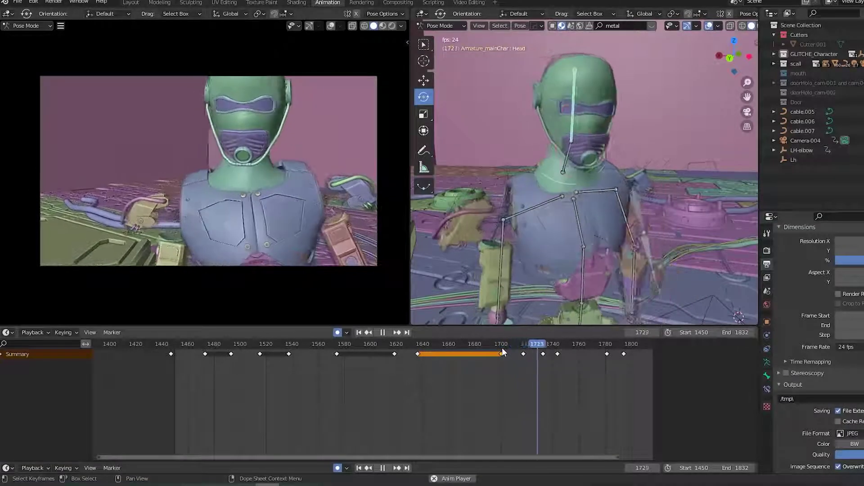
pyautogui.click(498, 344)
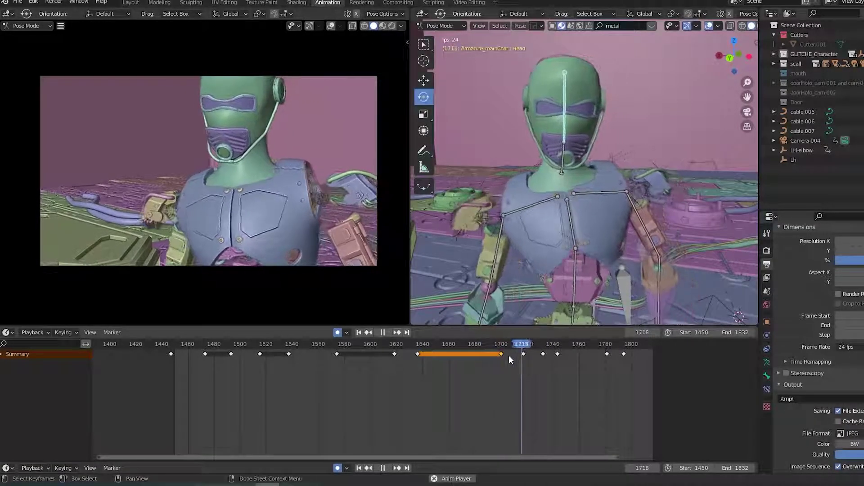
pyautogui.press('space')
# Delay the Head key at frame 1717 to frame 1719, review the motion from 1700 and save the file.
pyautogui.click(500, 345)
pyautogui.moveTo(501, 348); pyautogui.dragTo(530, 358)
pyautogui.click(524, 353)
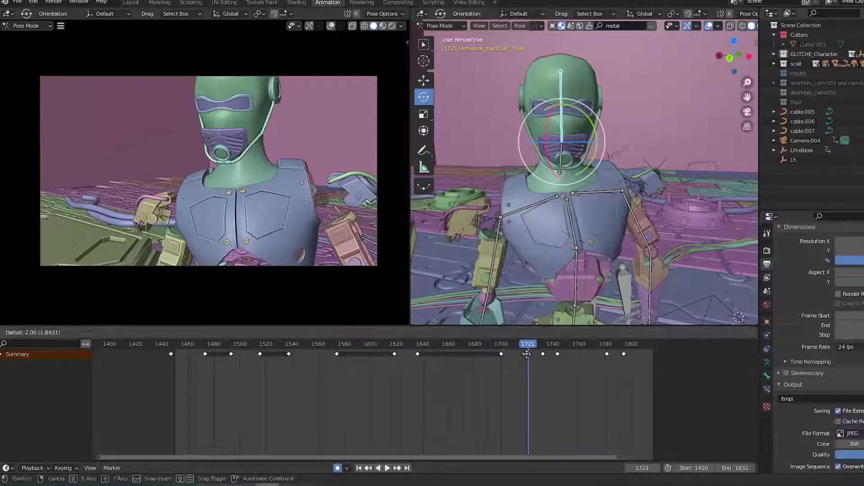
pyautogui.click(499, 347)
pyautogui.press('space')
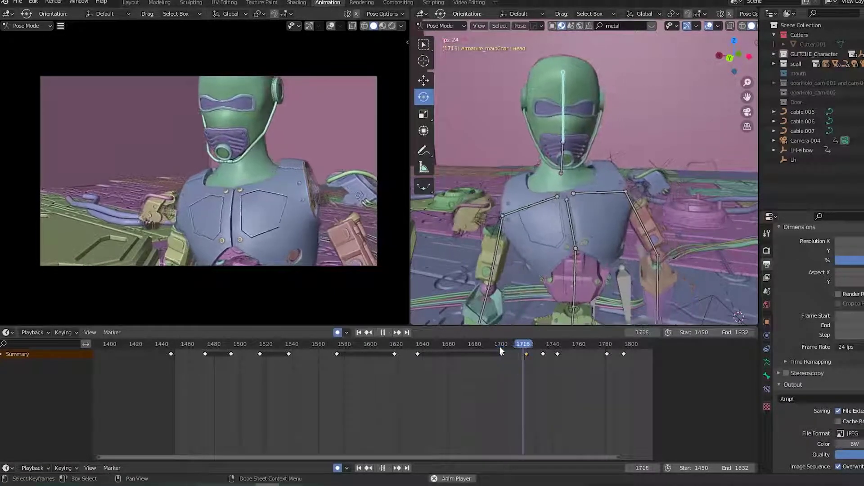
pyautogui.press('space')
pyautogui.moveTo(501, 344); pyautogui.dragTo(523, 354)
pyautogui.hotkey('ctrl', 's')
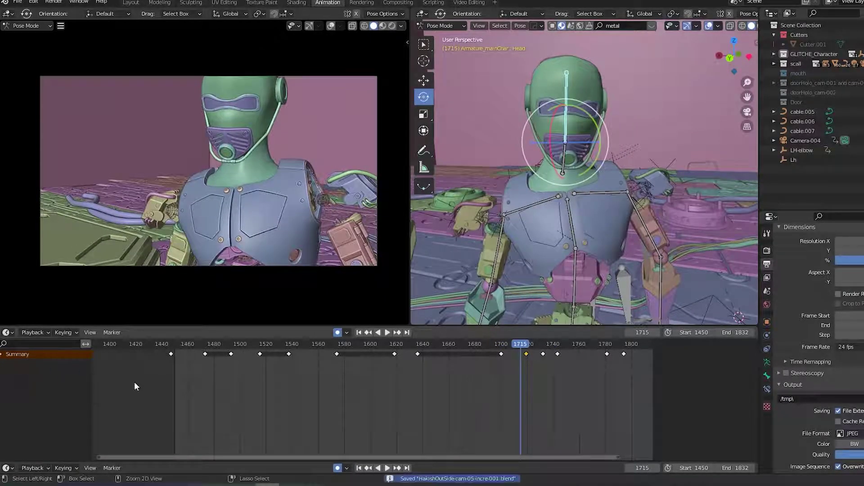
# Rotate the handles of the Head's Z Quaternion Rotation key at frame 1719 to slope downward and review the motion.
pyautogui.hotkey('ctrl', 'Tab')
pyautogui.moveTo(418, 406); pyautogui.dragTo(423, 379, button='middle')
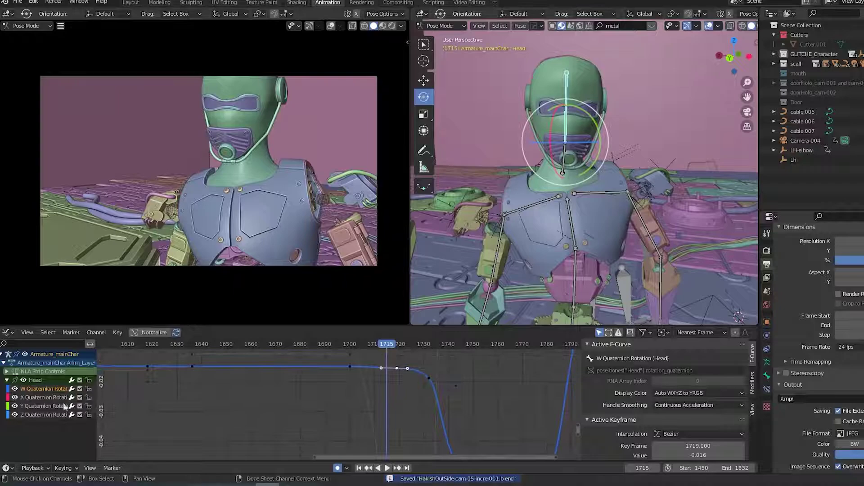
pyautogui.click(43, 415)
pyautogui.press('Home')
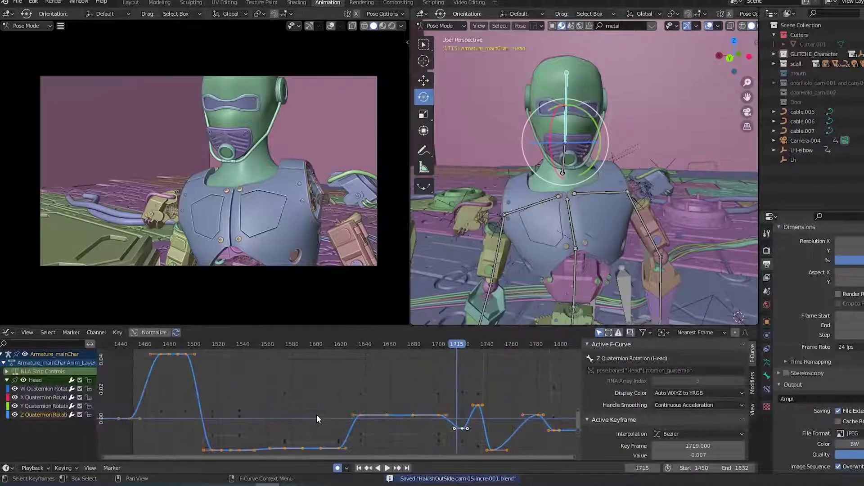
pyautogui.moveTo(461, 417); pyautogui.dragTo(403, 405, button='middle')
pyautogui.scroll(8, 402, 412)
pyautogui.moveTo(464, 419); pyautogui.dragTo(331, 378, button='middle')
pyautogui.scroll(3, 414, 405)
pyautogui.click(362, 397)
pyautogui.click(356, 384)
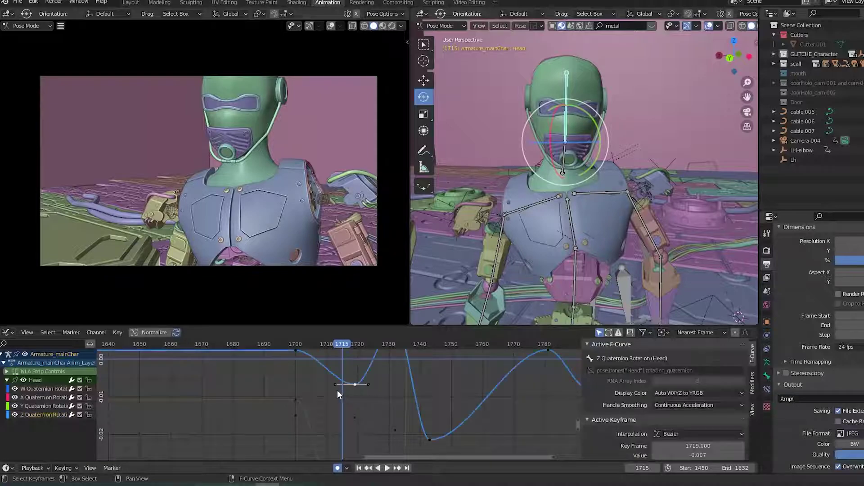
pyautogui.press('r')
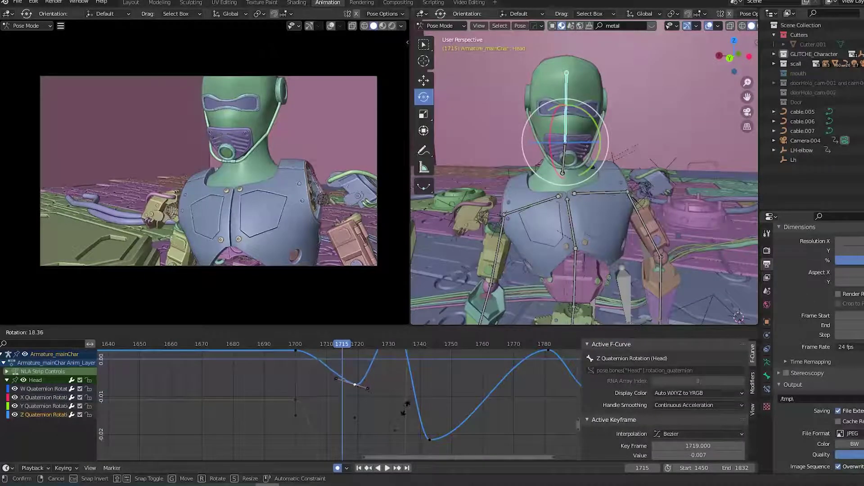
pyautogui.click(322, 369)
pyautogui.press('space')
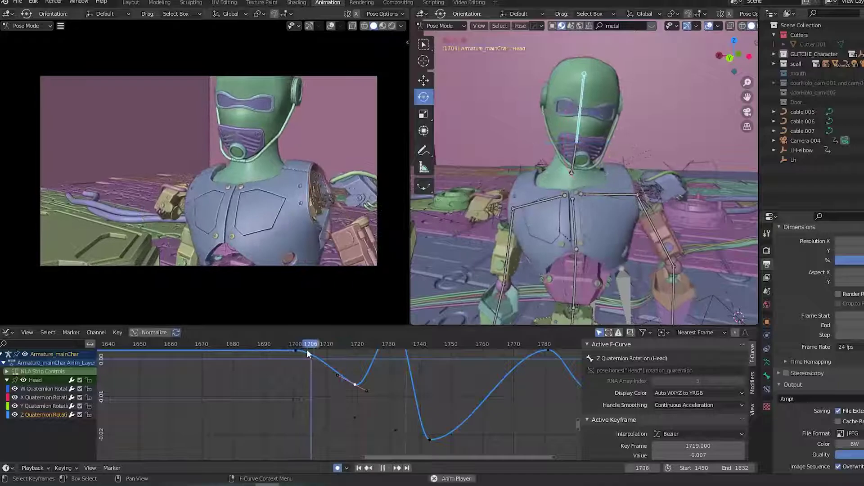
pyautogui.press('space')
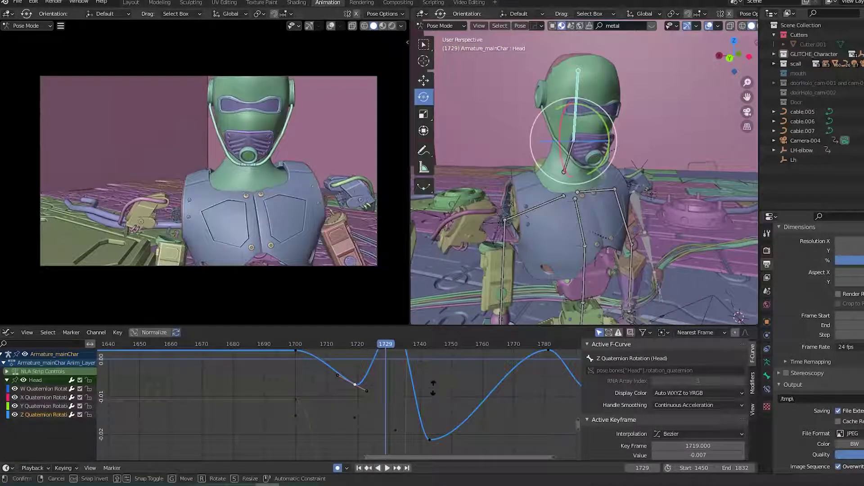
# Steepen the downward slope of the handles on the Head's Z Quaternion Rotation key at frame 1719 and replay.
pyautogui.press('r')
pyautogui.click(402, 418)
pyautogui.press('space')
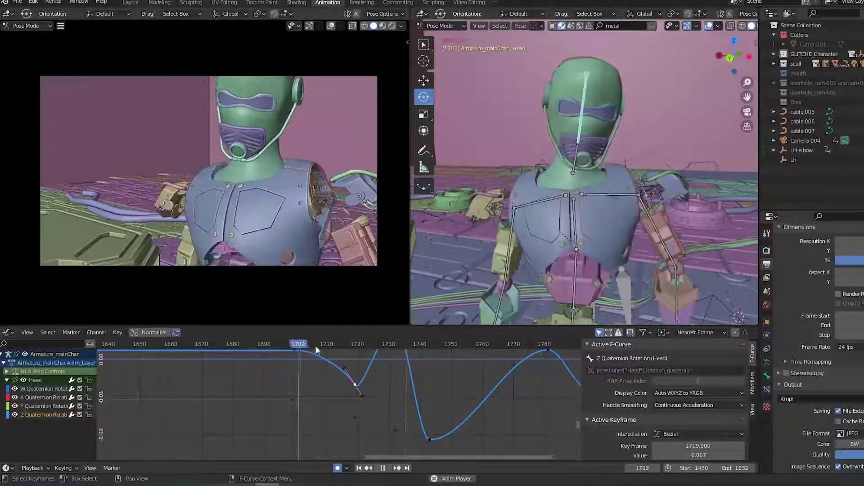
pyautogui.press('space')
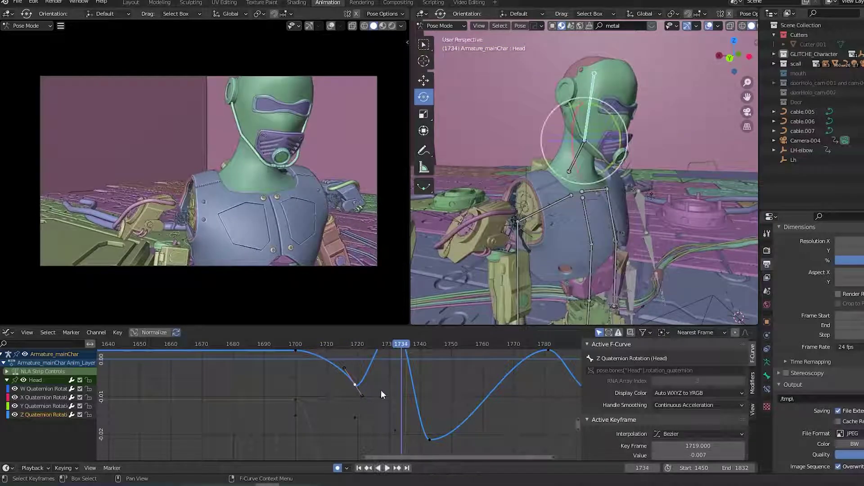
# Move the incoming handle of the Head's Z Quaternion Rotation key at frame 1719 higher and earlier, and play from about frame 1700.
pyautogui.press('g')
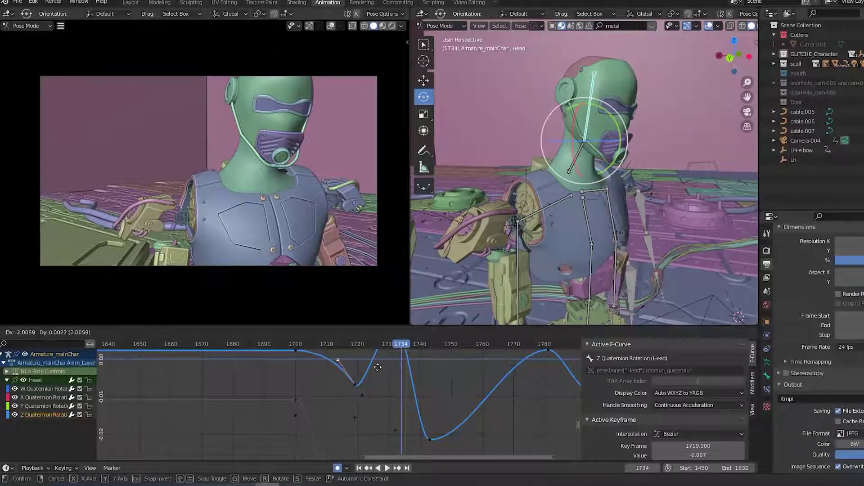
pyautogui.click(378, 366)
pyautogui.click(296, 344)
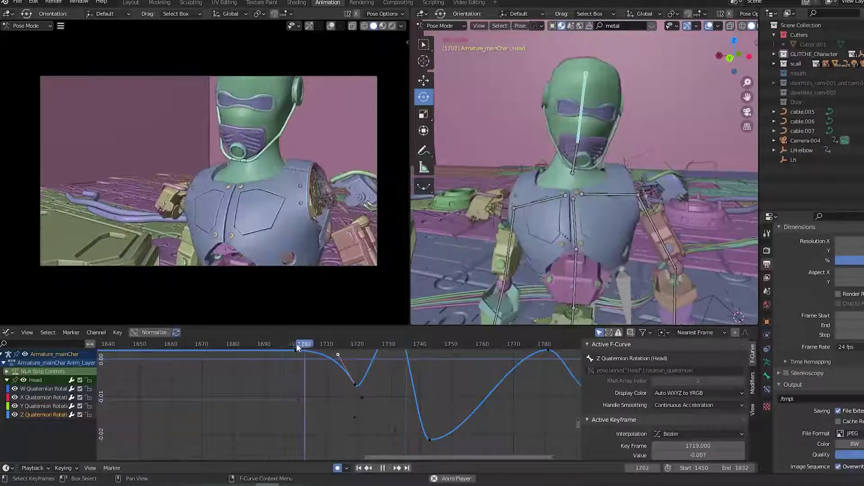
pyautogui.press('space')
pyautogui.press('space')
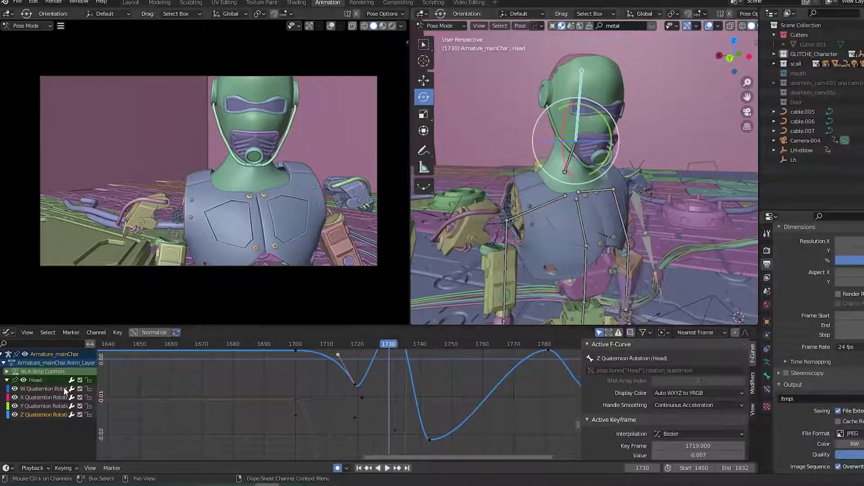
# Examine the Head's Y Quaternion Rotation curve and its key handles around frames 1719 to 1732.
pyautogui.click(45, 407)
pyautogui.press('Home')
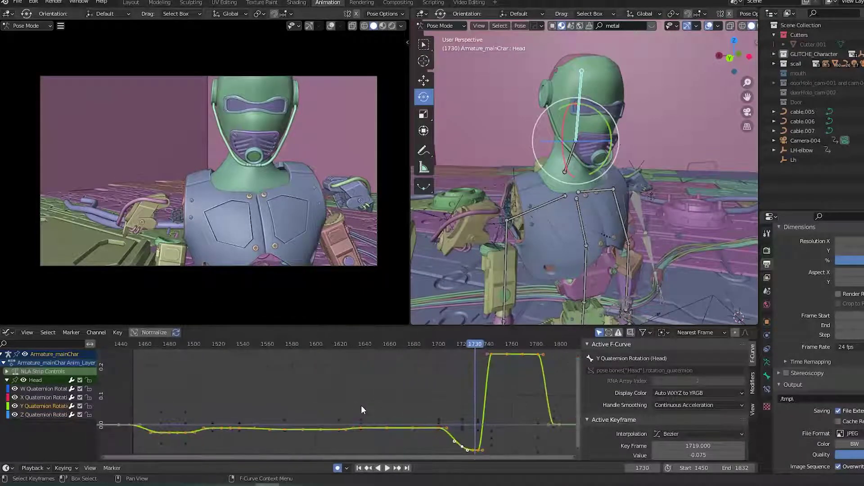
pyautogui.scroll(3, 389, 416)
pyautogui.moveTo(375, 414); pyautogui.dragTo(285, 372, button='middle')
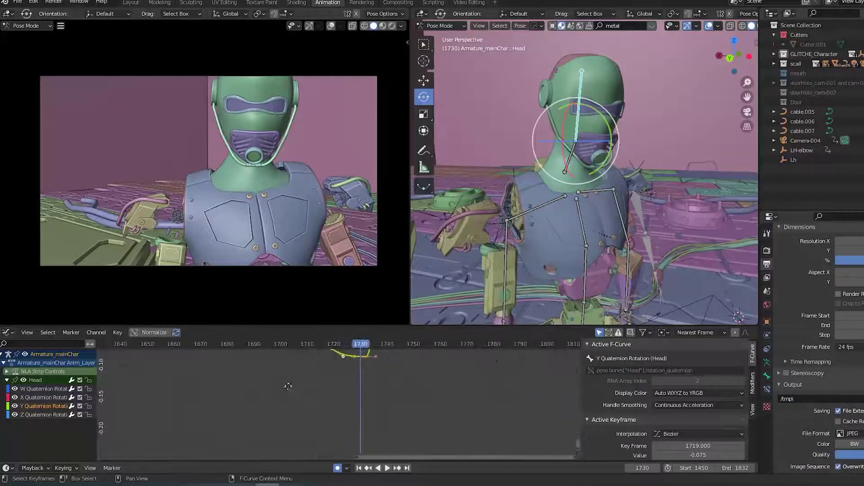
pyautogui.click(333, 439)
pyautogui.click(344, 425)
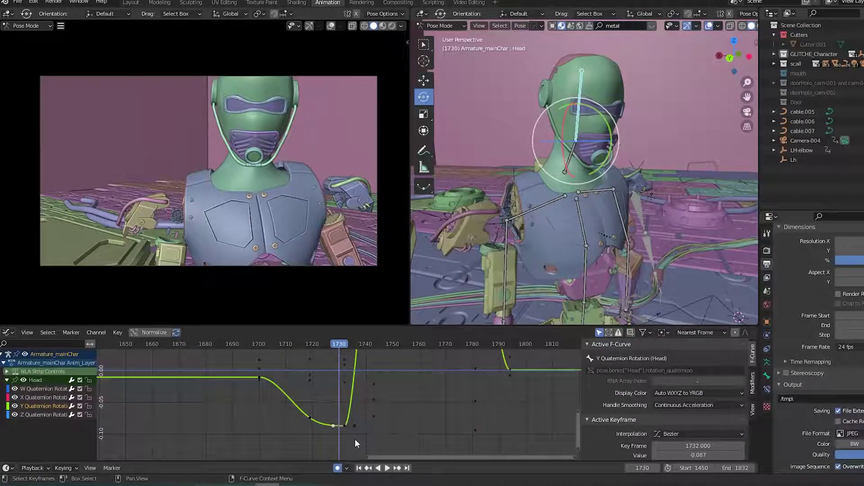
pyautogui.moveTo(297, 347); pyautogui.dragTo(310, 350)
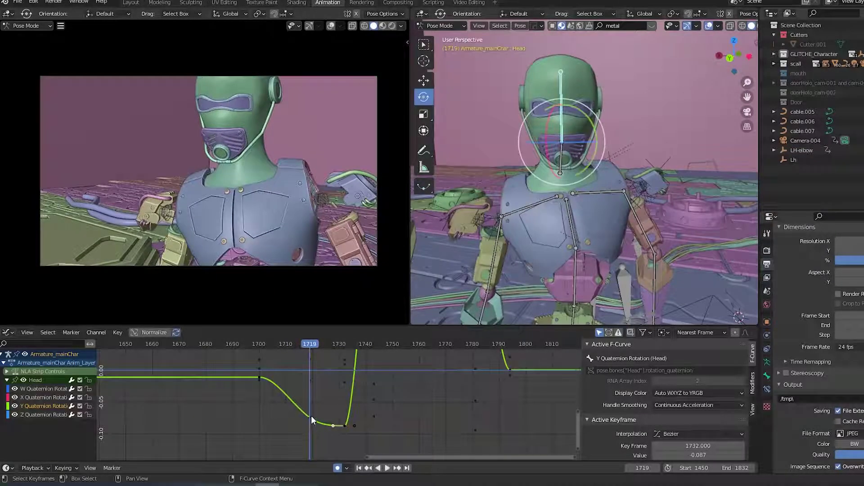
pyautogui.moveTo(291, 405); pyautogui.dragTo(279, 377)
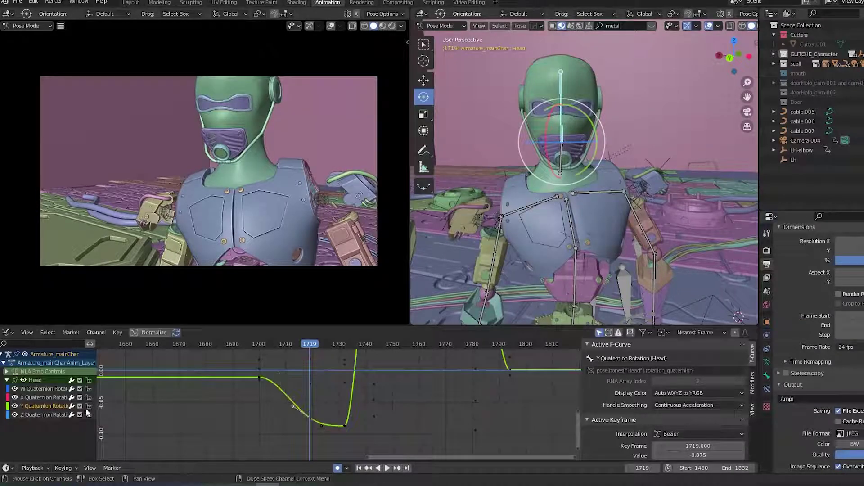
# Examine the Head's X Quaternion Rotation key at frame 1719 and play the motion from about frame 1710.
pyautogui.click(43, 397)
pyautogui.scroll(4, 309, 396)
pyautogui.press('h')
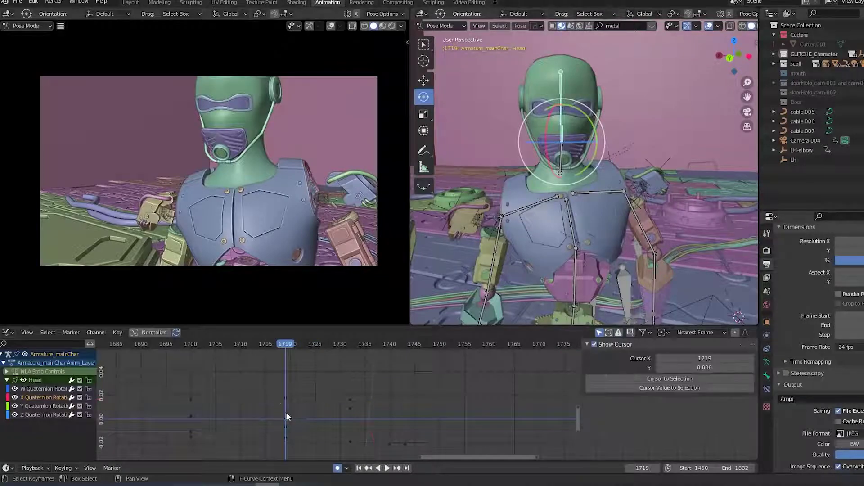
pyautogui.hotkey('alt', 'h')
pyautogui.press('g')
pyautogui.press('Escape')
pyautogui.click(239, 344)
pyautogui.press('space')
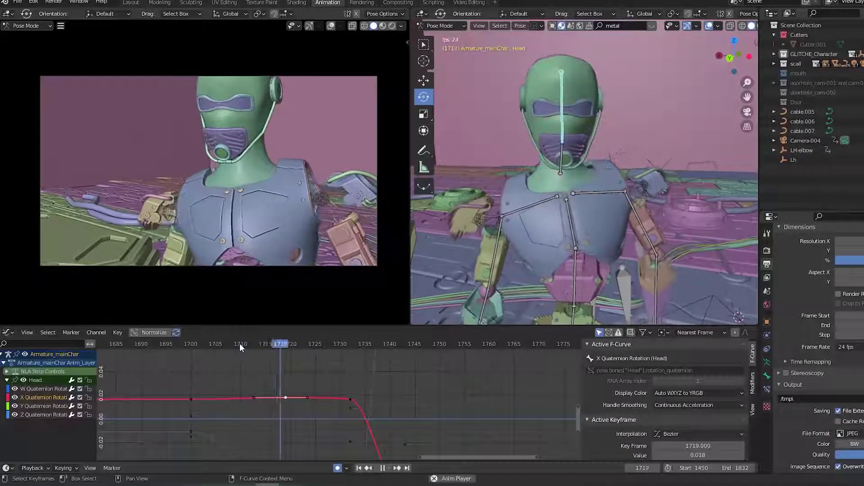
pyautogui.press('space')
# Bring up the Head's Z Quaternion Rotation curve and review the motion from about frame 1700.
pyautogui.click(31, 416)
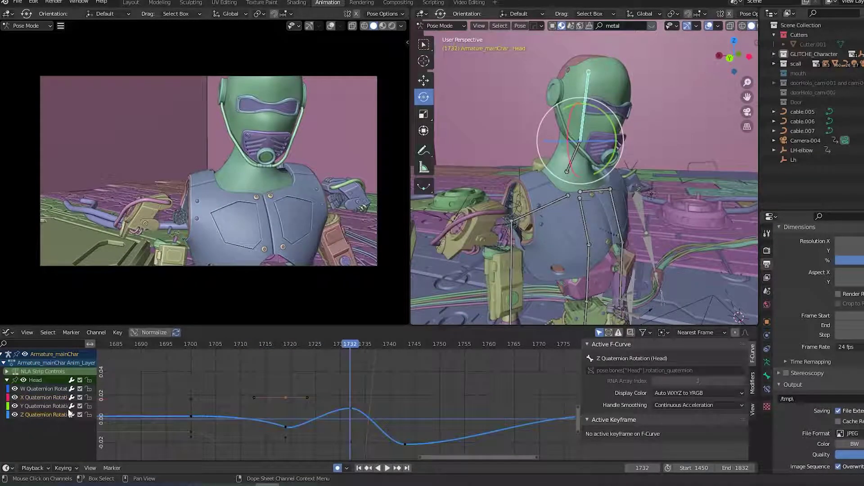
pyautogui.doubleClick(36, 415)
pyautogui.press('Home')
pyautogui.scroll(2, 360, 418)
pyautogui.moveTo(423, 419); pyautogui.dragTo(239, 389, button='middle')
pyautogui.scroll(4, 311, 398)
pyautogui.click(286, 359)
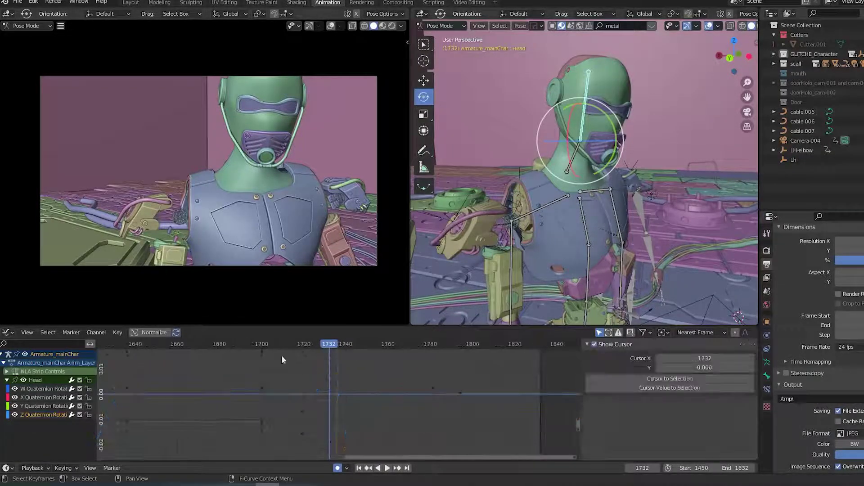
pyautogui.click(264, 345)
pyautogui.press('space')
pyautogui.press('space')
# Lower the Head's Z Quaternion Rotation key at frame 1732 vertically to about -0.004 and play from about frame 1700.
pyautogui.click(330, 371)
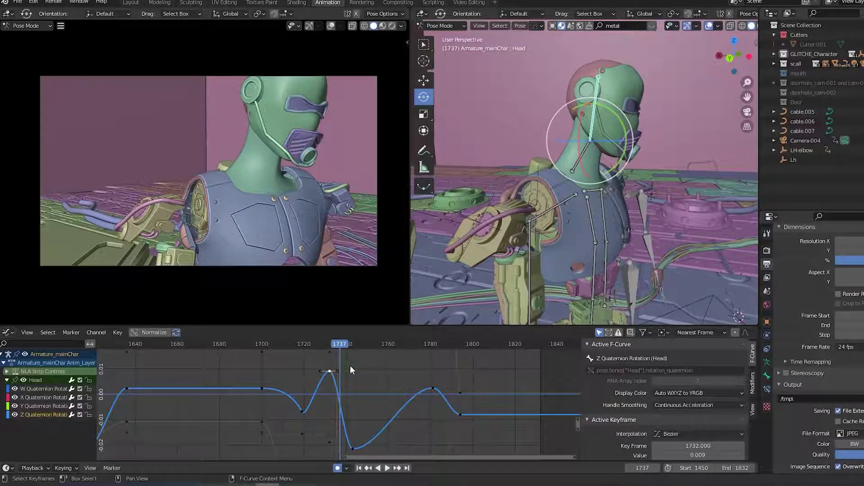
pyautogui.click(330, 347)
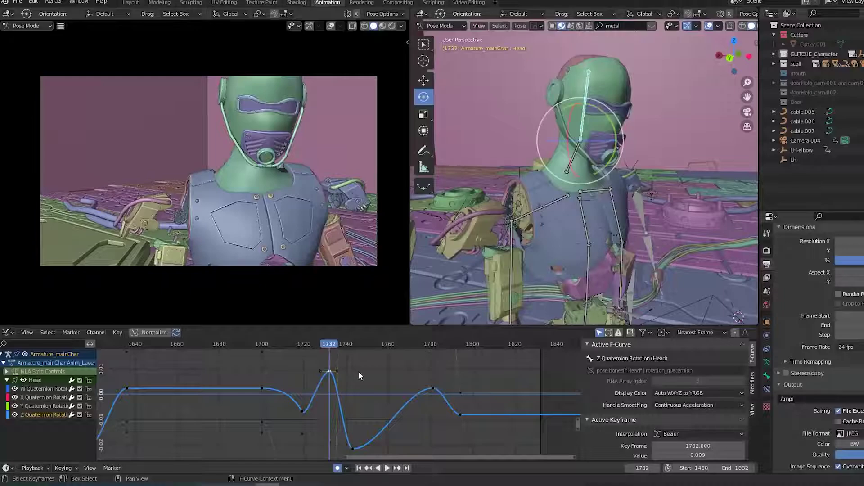
pyautogui.press('g')
pyautogui.press('y')
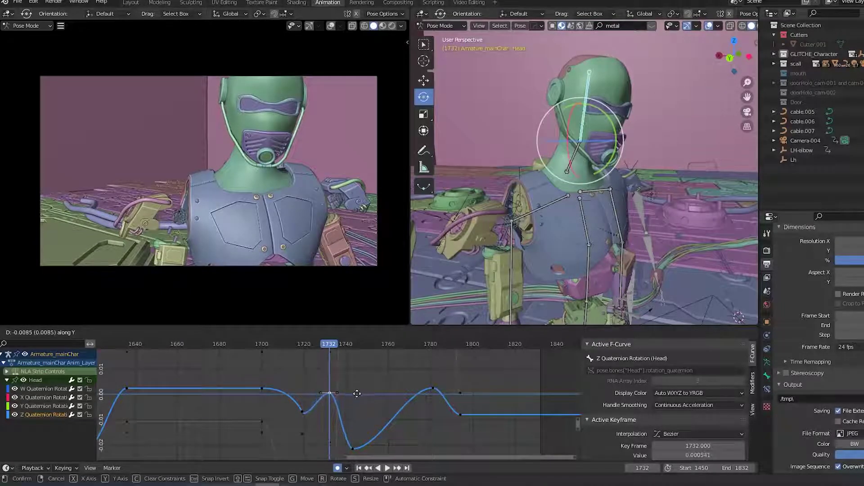
pyautogui.click(356, 408)
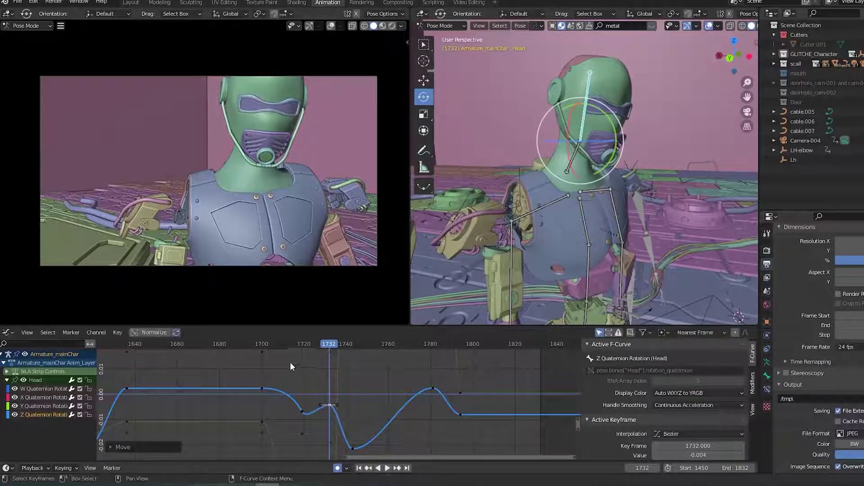
pyautogui.click(258, 345)
pyautogui.press('space')
# Move the Head's Z Quaternion Rotation key at frame 1719 to frame 1718 at about -0.013 and replay the motion.
pyautogui.moveTo(257, 344); pyautogui.dragTo(302, 355)
pyautogui.press('space')
pyautogui.press('g')
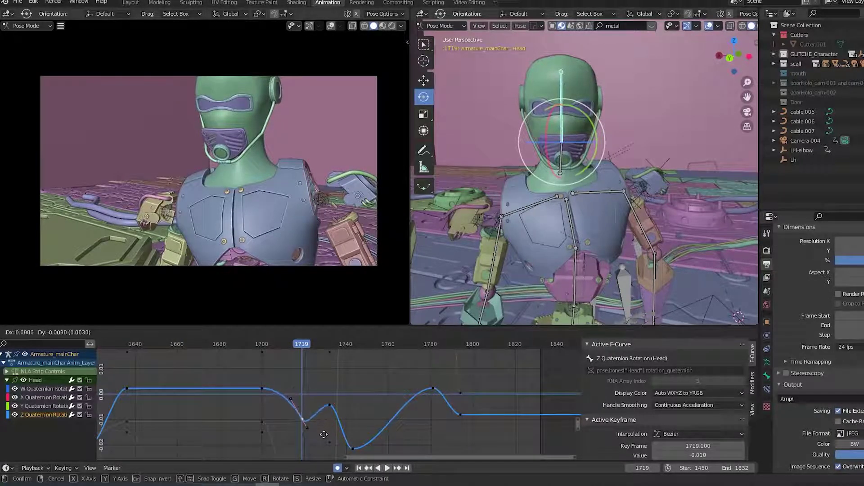
pyautogui.click(322, 444)
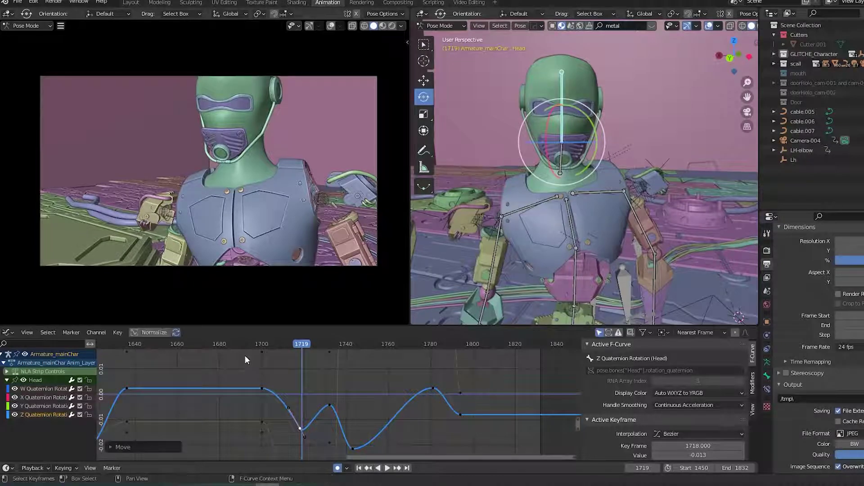
pyautogui.click(249, 345)
pyautogui.press('space')
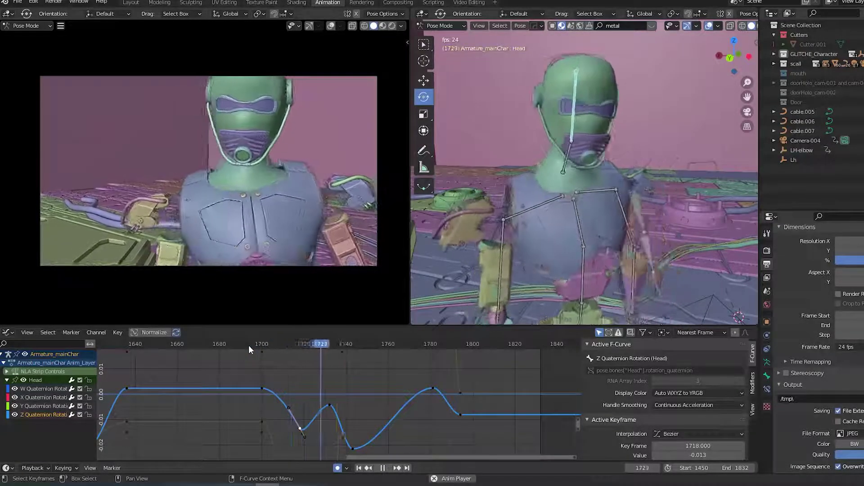
# Save the file and show the Head's keys in the Dope Sheet over roughly frames 1610 to 1780.
pyautogui.press('space')
pyautogui.hotkey('ctrl', 's')
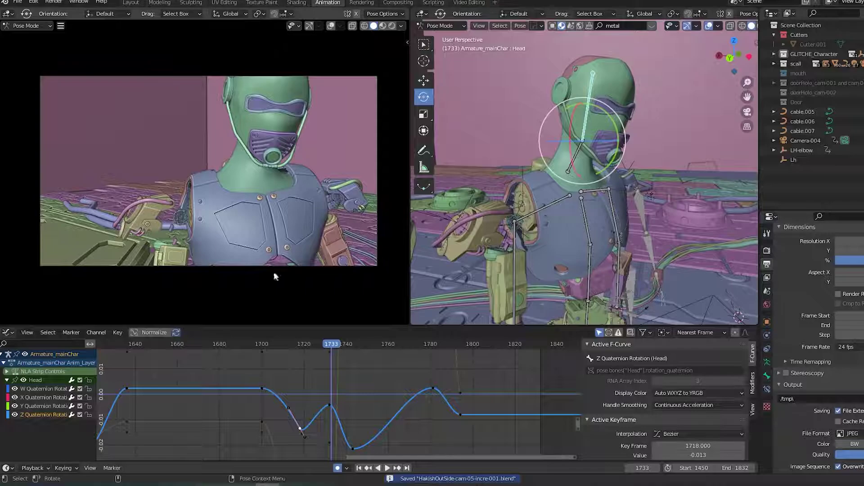
pyautogui.hotkey('ctrl', 'Tab')
pyautogui.moveTo(570, 387); pyautogui.dragTo(516, 396, button='middle')
pyautogui.scroll(2, 515, 397)
pyautogui.scroll(3, 515, 396)
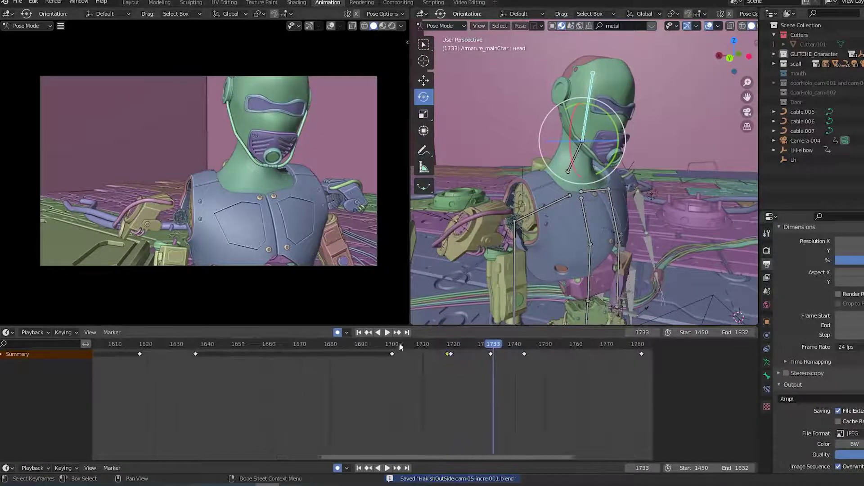
# Review the head turn repeatedly from about frames 1685 to 1700, and scrub to frame 1716.
pyautogui.click(377, 344)
pyautogui.press('space')
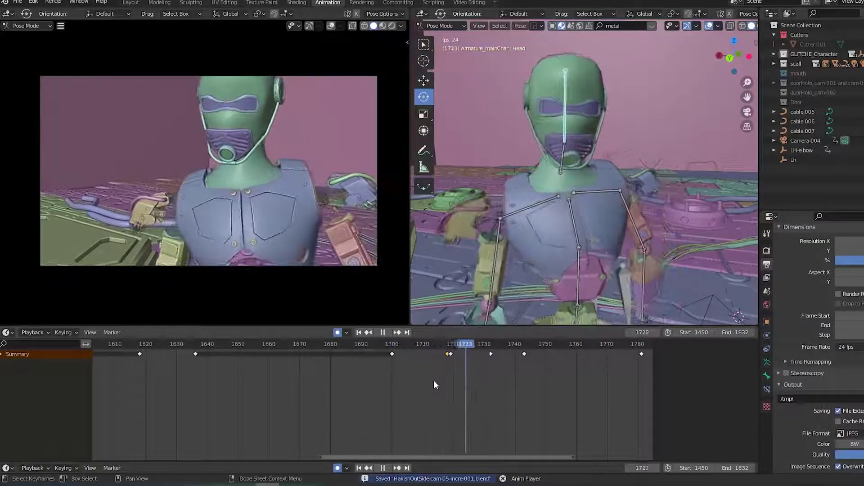
pyautogui.press('space')
pyautogui.click(381, 344)
pyautogui.press('space')
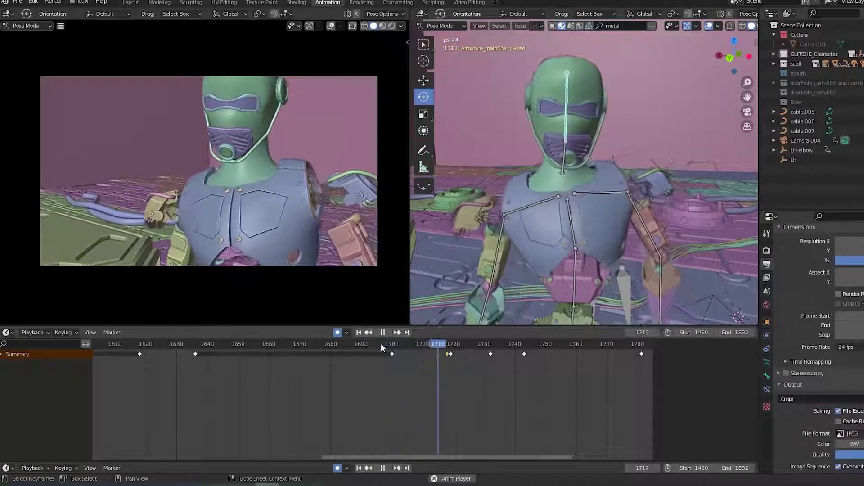
pyautogui.click(340, 349)
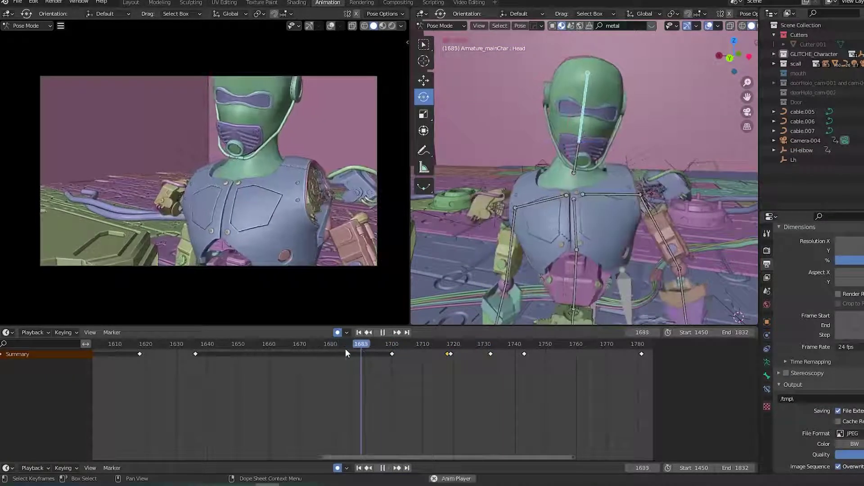
pyautogui.press('space')
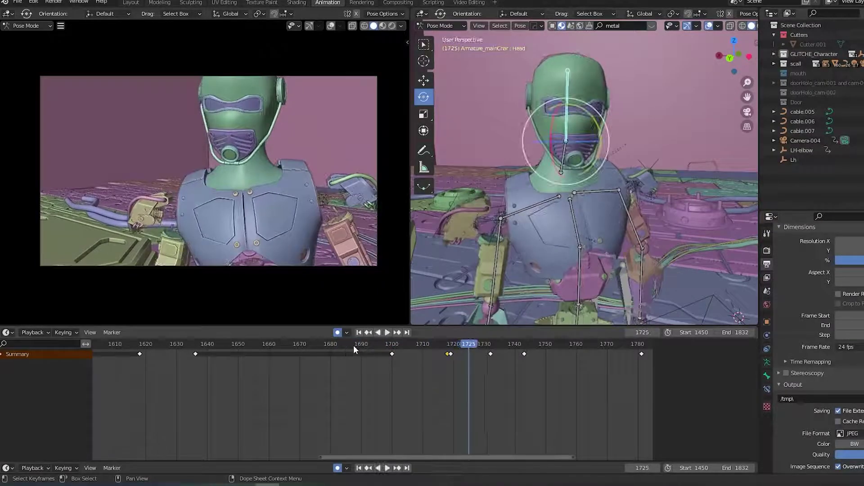
pyautogui.click(354, 345)
pyautogui.press('space')
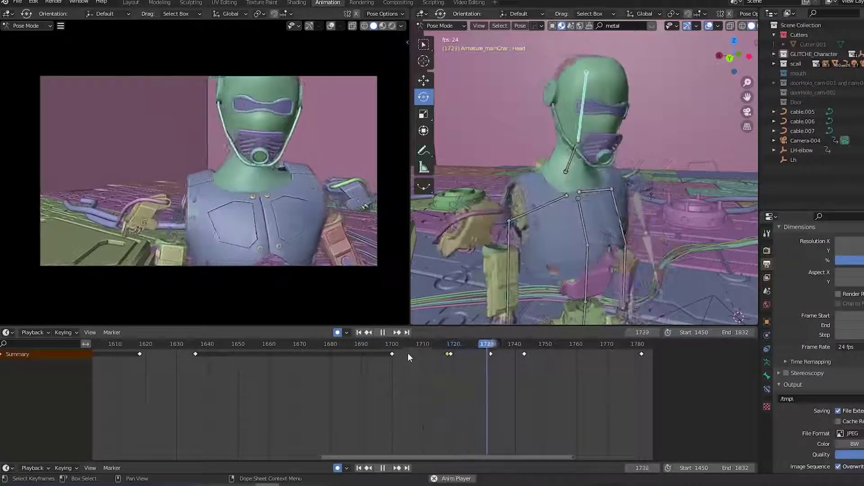
pyautogui.press('space')
pyautogui.moveTo(419, 346); pyautogui.dragTo(441, 347)
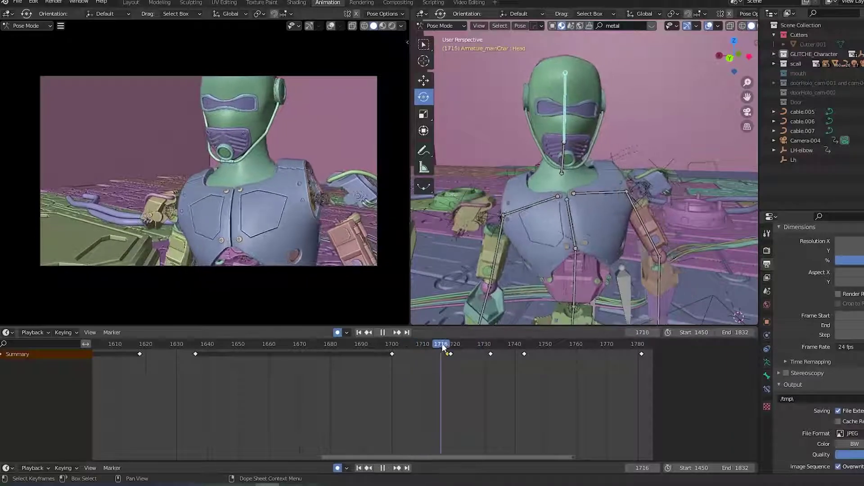
# Select the Neck bone and bring up its whole Z Quaternion Rotation curve in the Graph Editor.
pyautogui.click(565, 156)
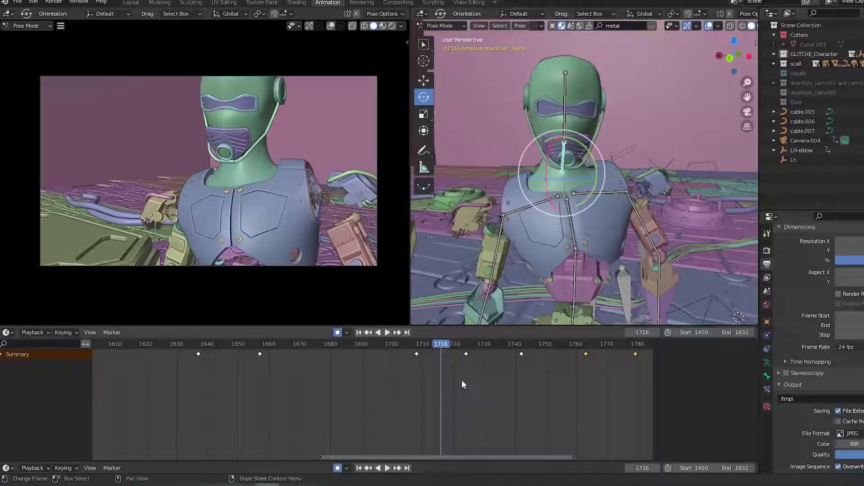
pyautogui.click(417, 350)
pyautogui.hotkey('ctrl', 'Tab')
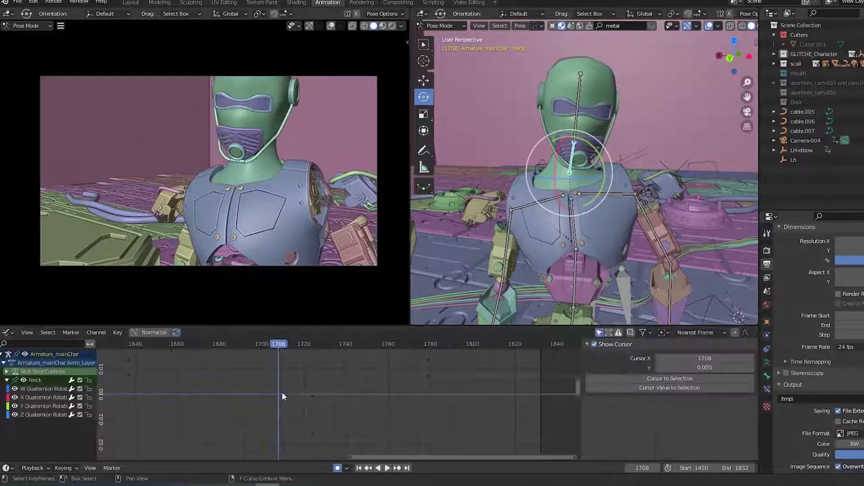
pyautogui.click(53, 414)
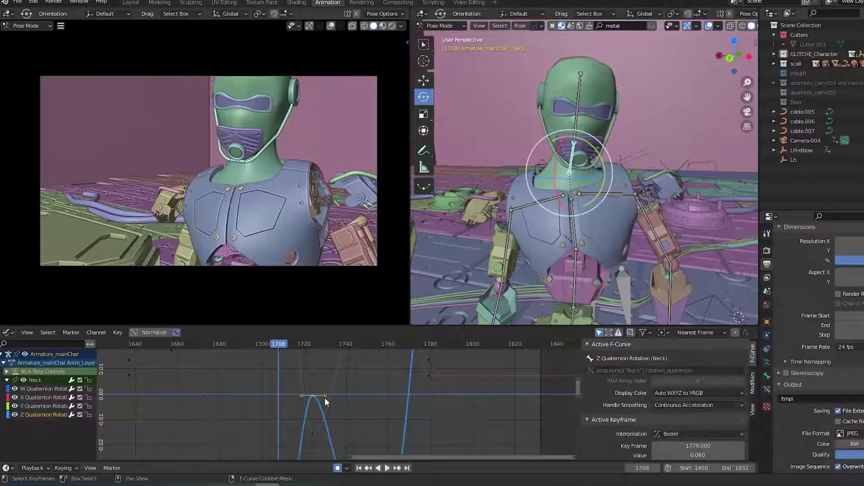
pyautogui.press('Home')
pyautogui.click(371, 405)
pyautogui.press('space')
pyautogui.press('space')
pyautogui.click(51, 414)
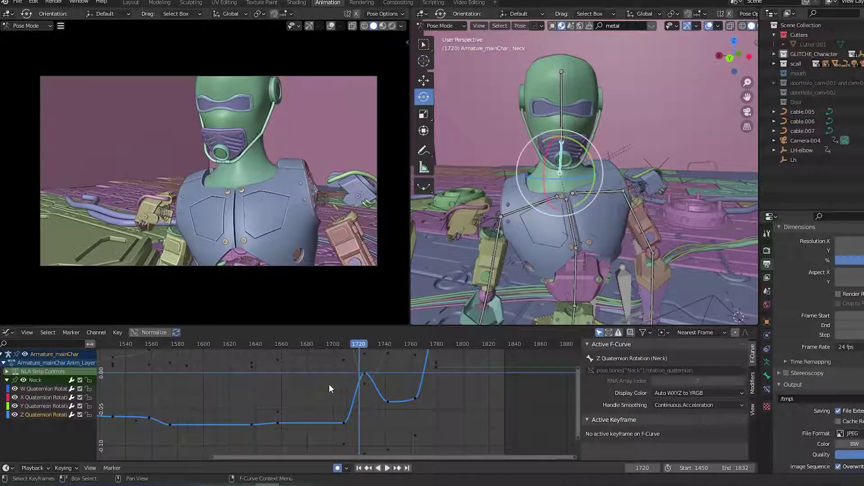
# Lower the Neck's Z Quaternion Rotation key at frame 1724 vertically to about -0.010 and review the motion from about frame 1703.
pyautogui.click(365, 373)
pyautogui.scroll(2, 350, 393)
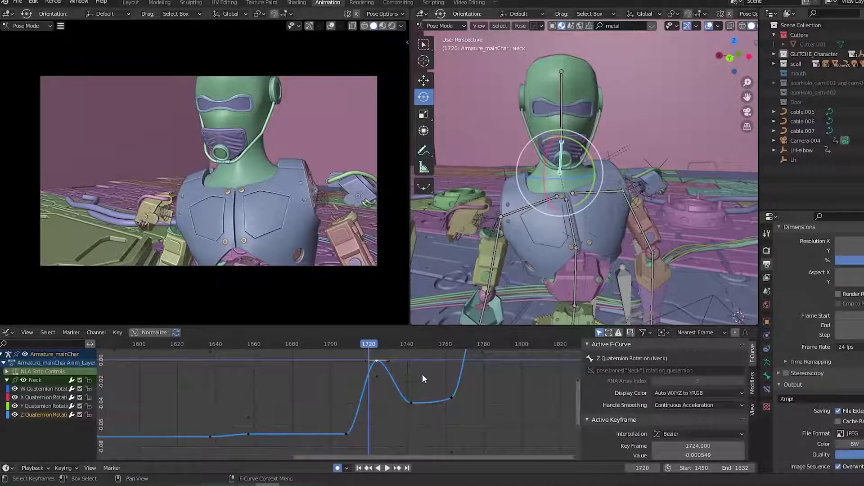
pyautogui.press('g')
pyautogui.press('y')
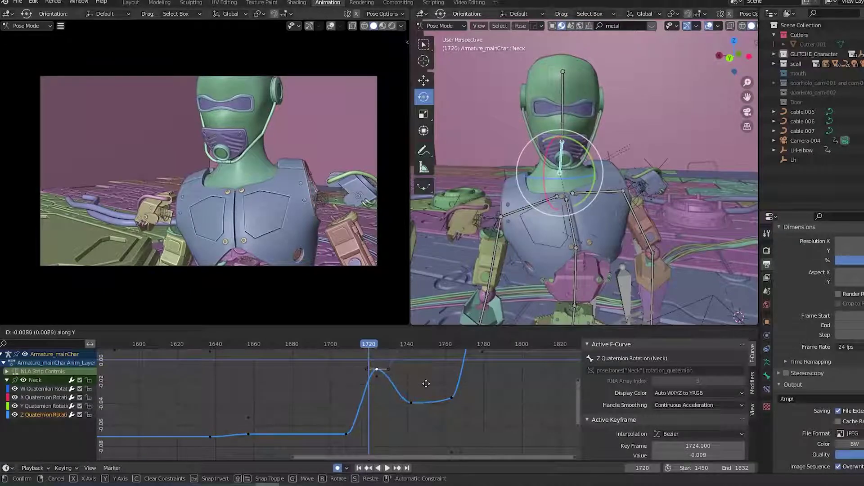
pyautogui.click(426, 384)
pyautogui.press('space')
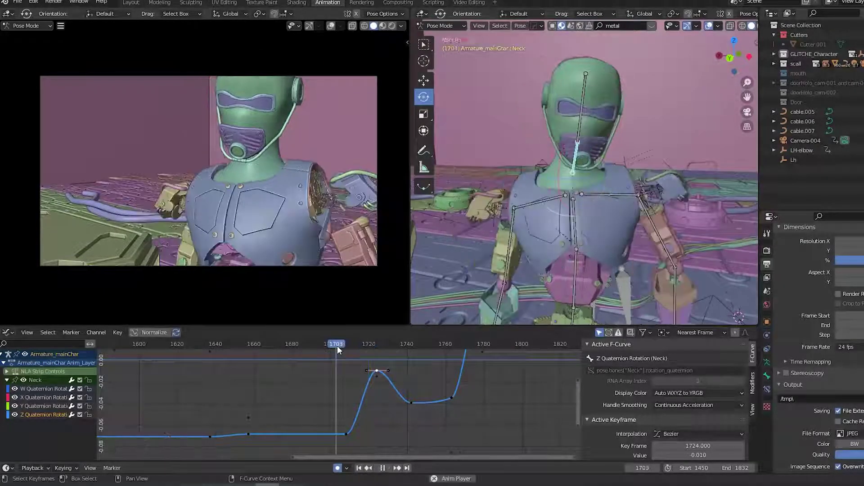
pyautogui.moveTo(337, 345); pyautogui.dragTo(366, 347)
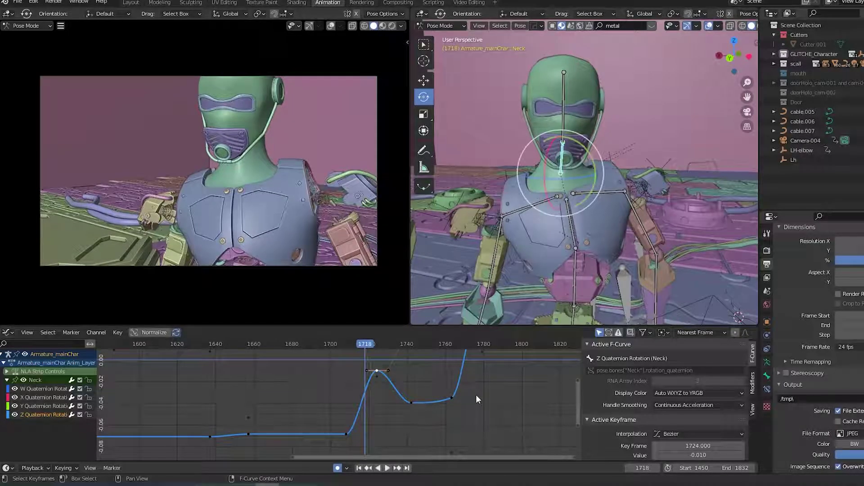
# Lower the Neck's Z Quaternion Rotation key at frame 1724 to about -0.025 and check the motion up to frame 1720.
pyautogui.press('g')
pyautogui.press('y')
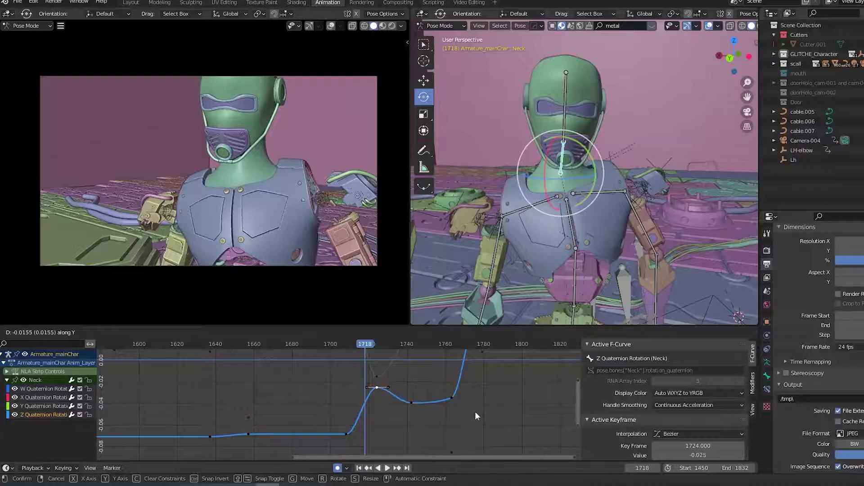
pyautogui.click(475, 412)
pyautogui.press('space')
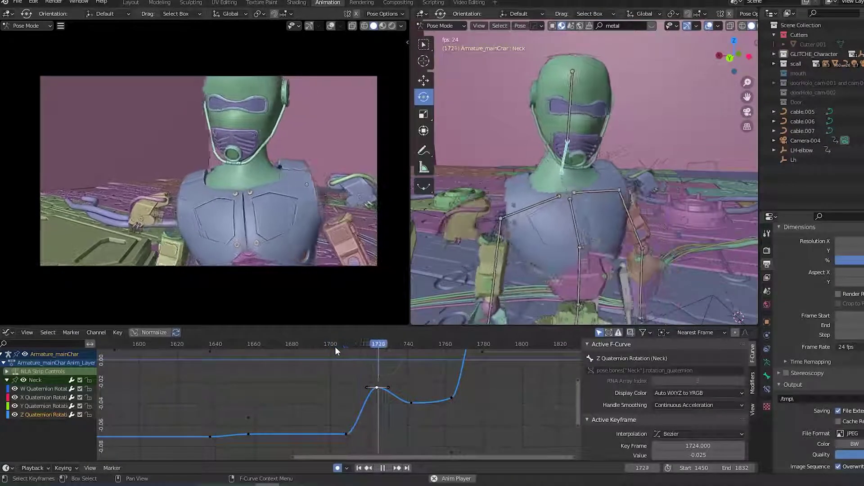
pyautogui.moveTo(342, 345); pyautogui.dragTo(369, 350)
pyautogui.press('space')
# Lower the Neck's Z Quaternion Rotation key at frame 1724 to about -0.039 and check the motion up to frame 1715.
pyautogui.press('g')
pyautogui.press('y')
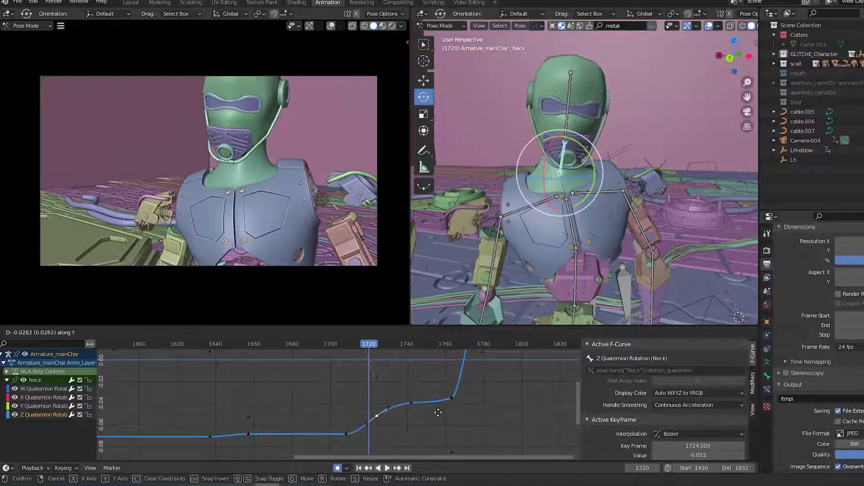
pyautogui.click(439, 398)
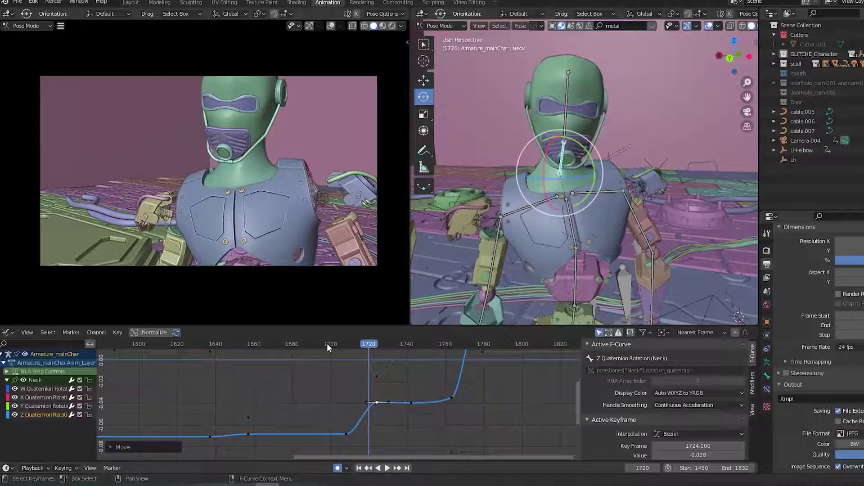
pyautogui.press('space')
pyautogui.moveTo(326, 343); pyautogui.dragTo(359, 353)
pyautogui.press('space')
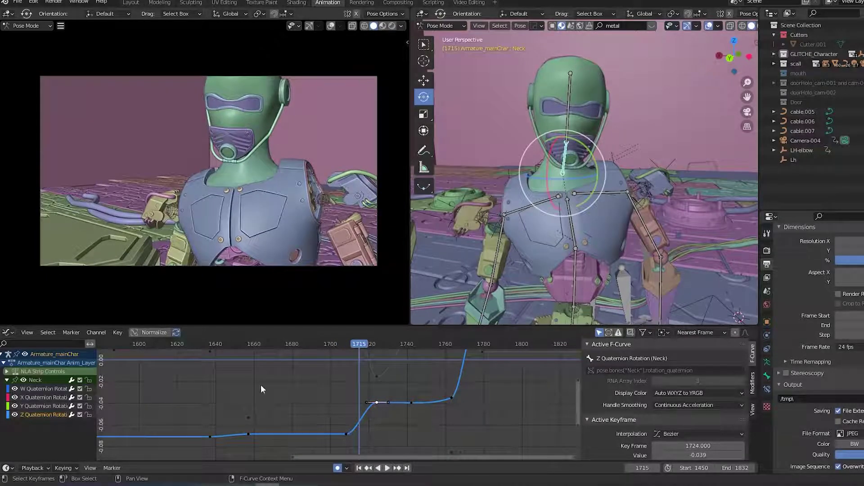
# Move the Neck's key at frame 1708 to about frame 1705 in the Dope Sheet and save the file.
pyautogui.hotkey('ctrl', 'Tab')
pyautogui.moveTo(416, 353); pyautogui.dragTo(423, 345)
pyautogui.press('space')
pyautogui.press('space')
pyautogui.press('g')
pyautogui.click(406, 356)
pyautogui.press('space')
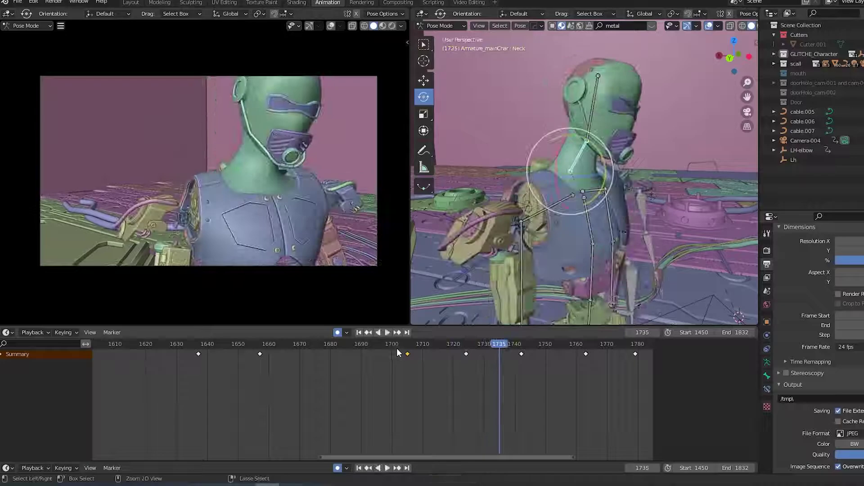
pyautogui.click(397, 344)
pyautogui.hotkey('ctrl', 's')
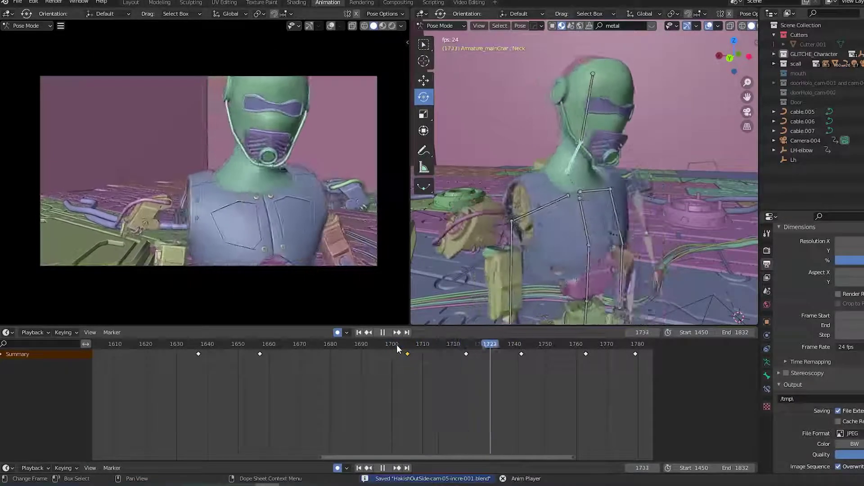
# Replay the turning motion several times from about frames 1701 to 1705 to check the neck timing.
pyautogui.click(396, 345)
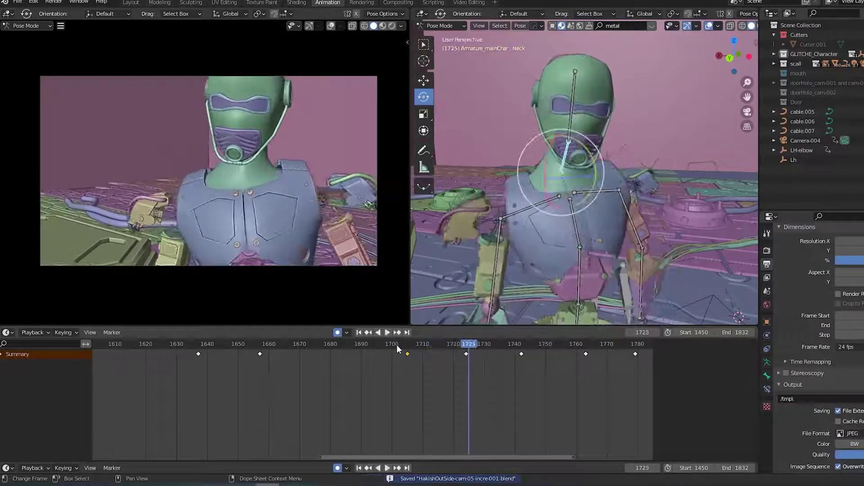
pyautogui.click(396, 345)
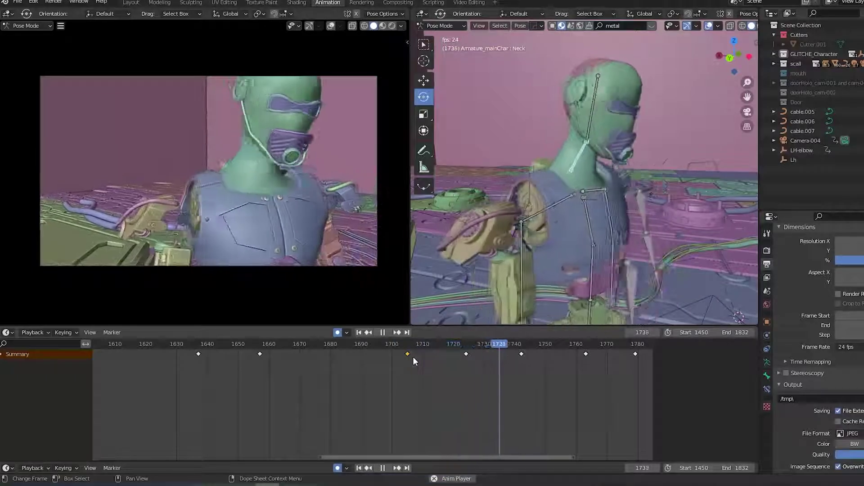
pyautogui.press('space')
pyautogui.click(399, 346)
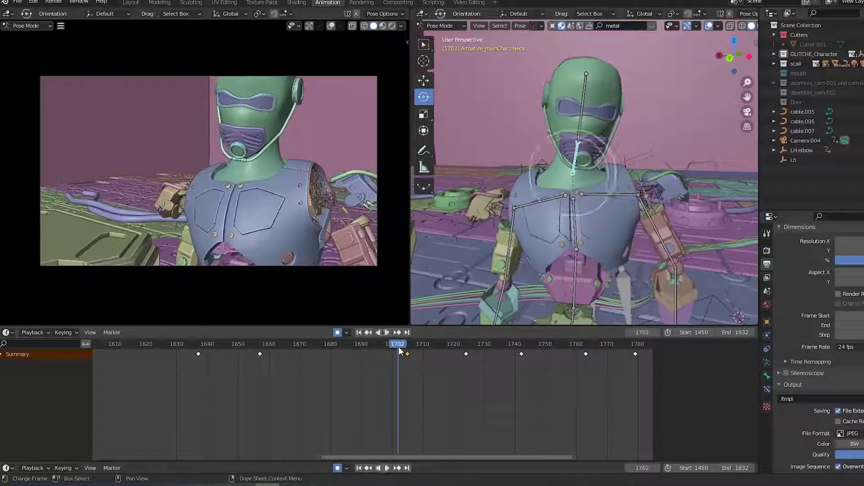
pyautogui.press('space')
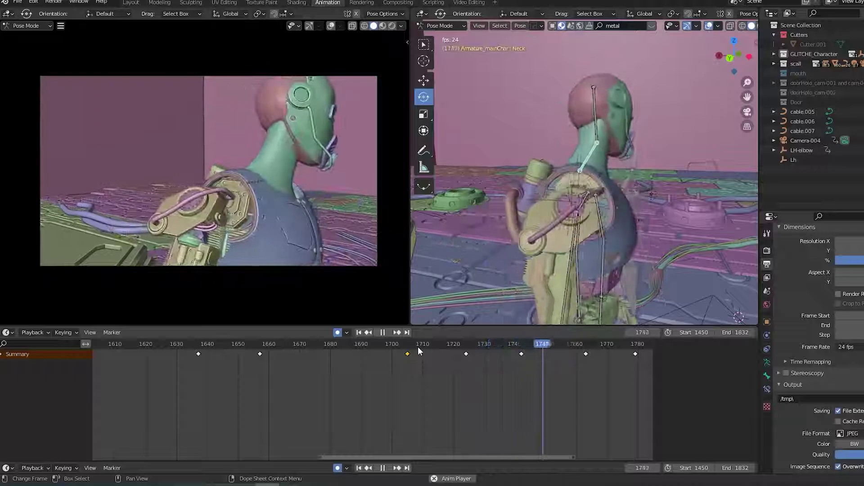
pyautogui.click(407, 347)
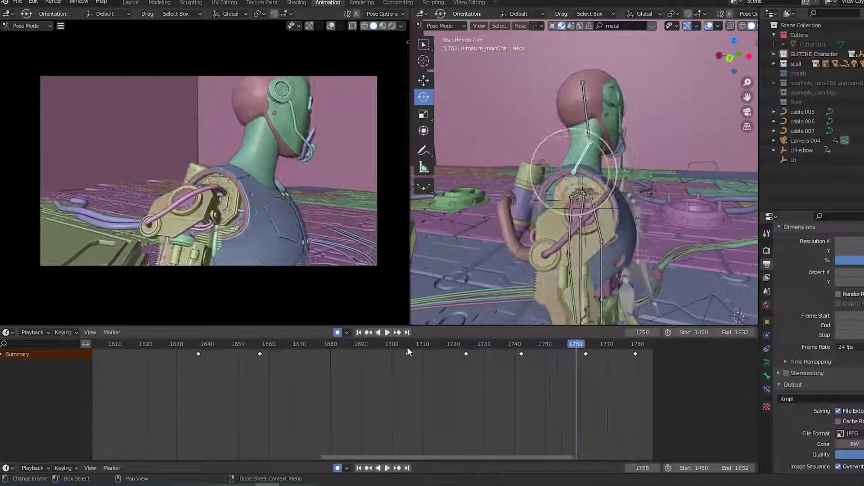
pyautogui.click(407, 347)
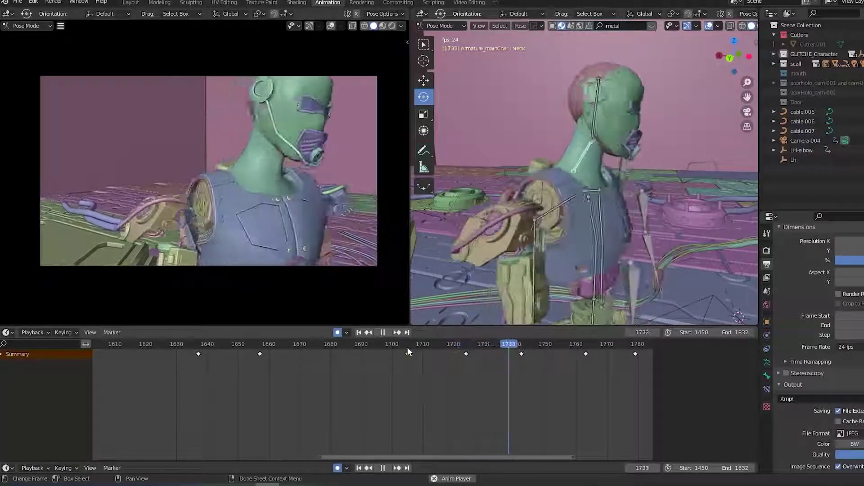
pyautogui.press('space')
# Select the LeftArm bone and make Armature_mainChar Base_Layer the active animation layer.
pyautogui.click(547, 247)
pyautogui.moveTo(308, 439); pyautogui.dragTo(310, 446, button='middle')
pyautogui.scroll(-5, 448, 362)
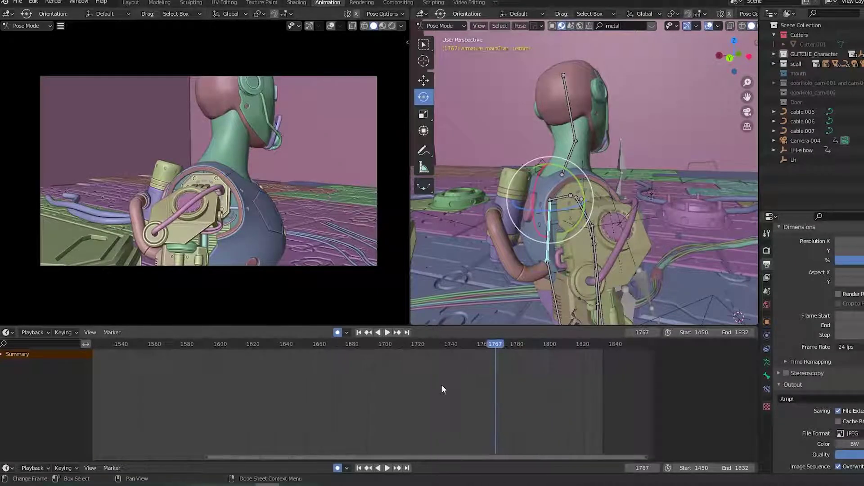
pyautogui.press('n')
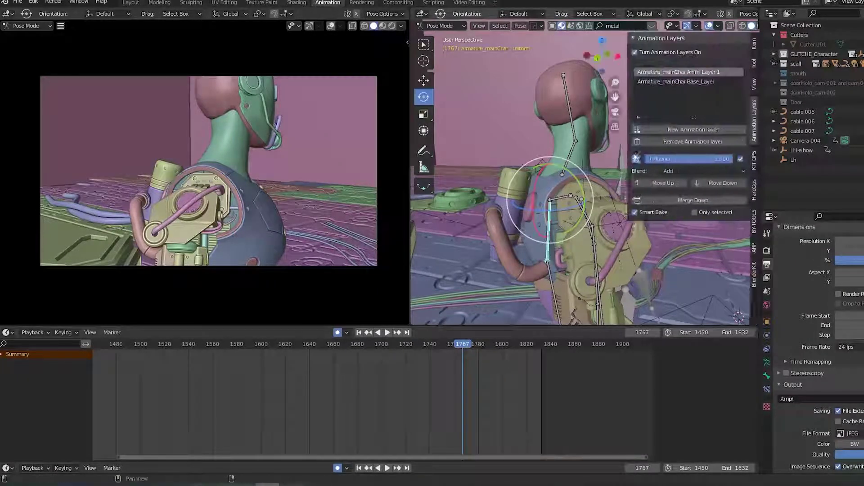
pyautogui.click(671, 82)
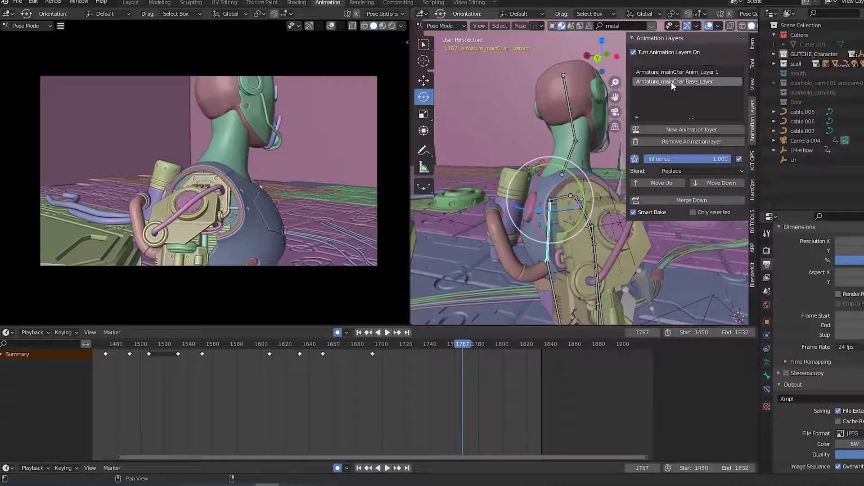
# Select the LeftForeArm bone to show its base-layer keys, and save the file.
pyautogui.moveTo(264, 450); pyautogui.dragTo(397, 441, button='middle')
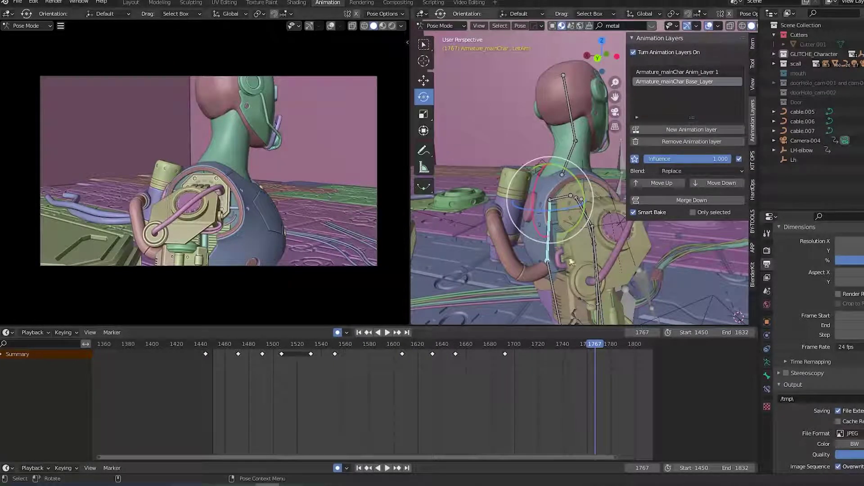
pyautogui.click(553, 279)
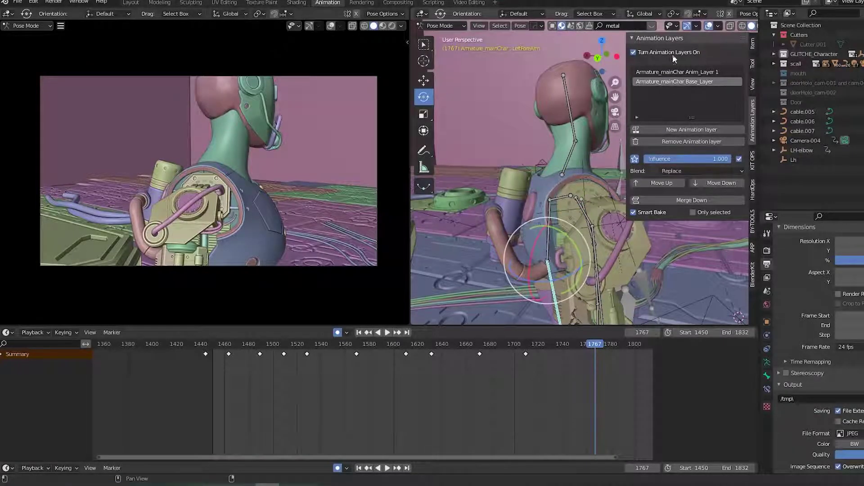
pyautogui.hotkey('ctrl', 's')
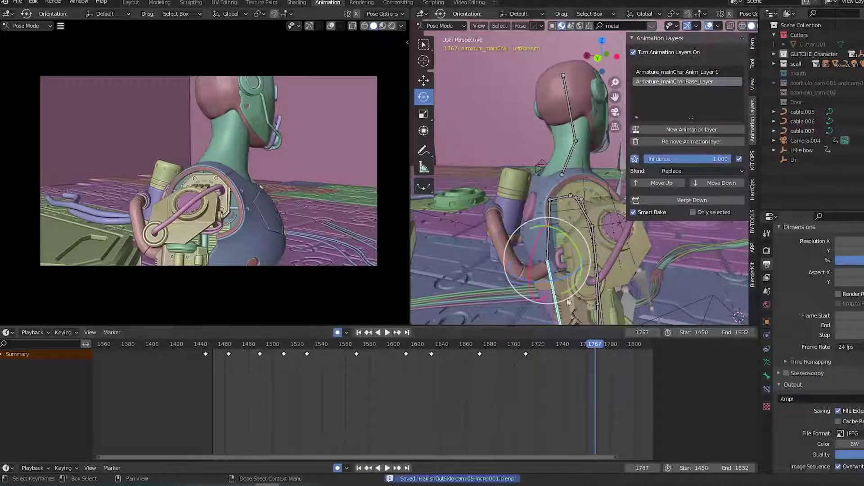
# Select the Hips bone, compare its keys on both animation layers, and leave Armature_mainChar Anim_Layer 1 active.
pyautogui.scroll(4, 546, 284)
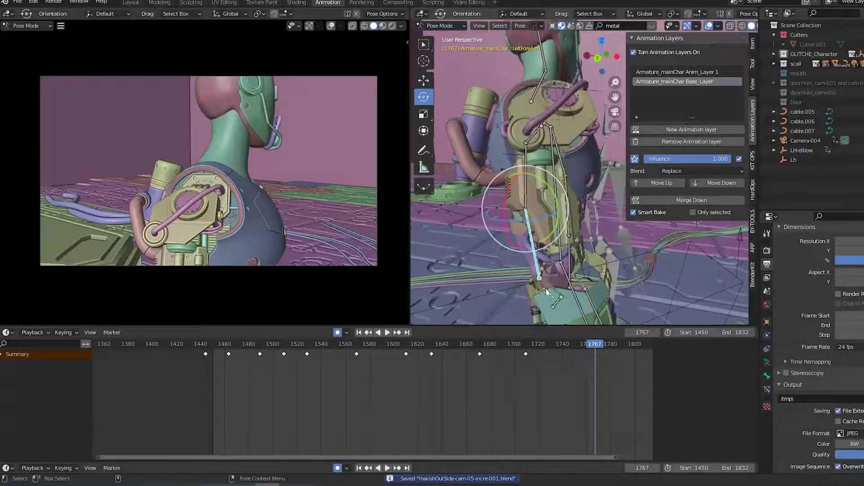
pyautogui.click(560, 299)
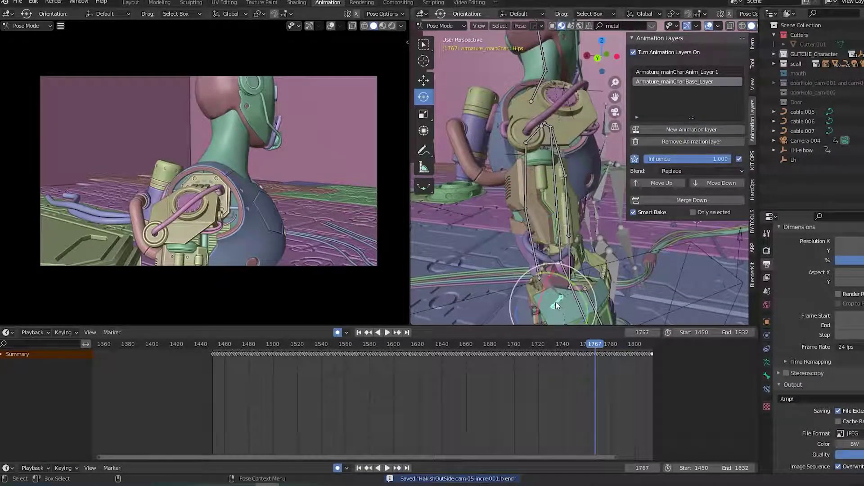
pyautogui.click(671, 72)
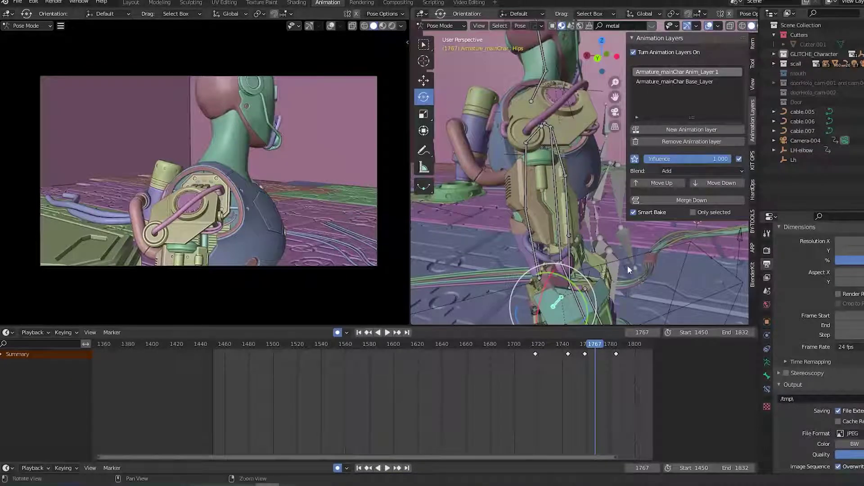
pyautogui.moveTo(626, 268); pyautogui.dragTo(665, 276, button='middle')
pyautogui.click(699, 81)
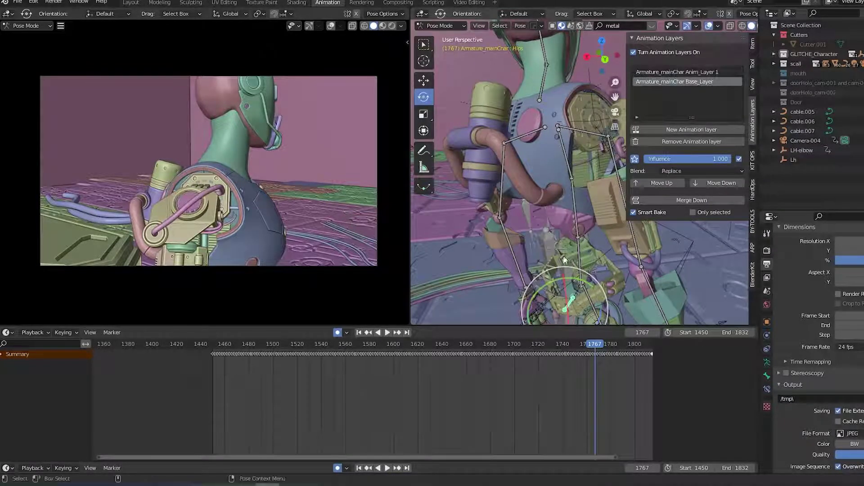
pyautogui.click(682, 72)
# Select the Spine2 bone on Anim_Layer 1 and play the turn from about frame 1700.
pyautogui.click(574, 201)
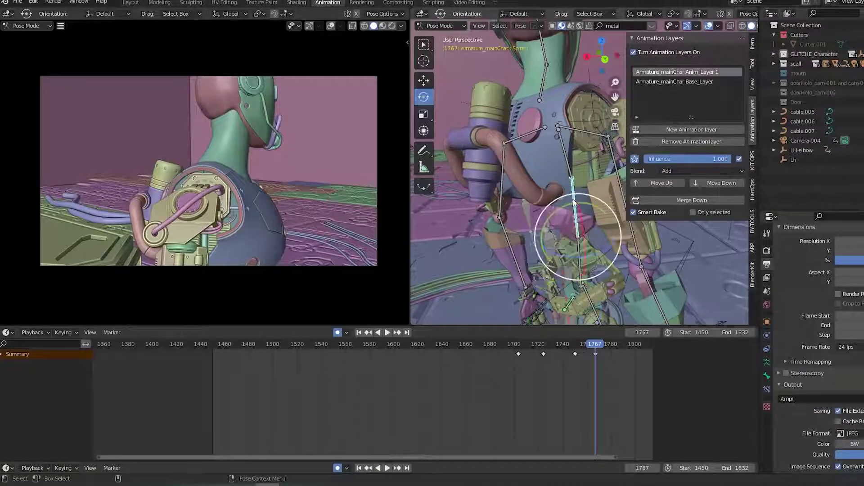
pyautogui.click(566, 160)
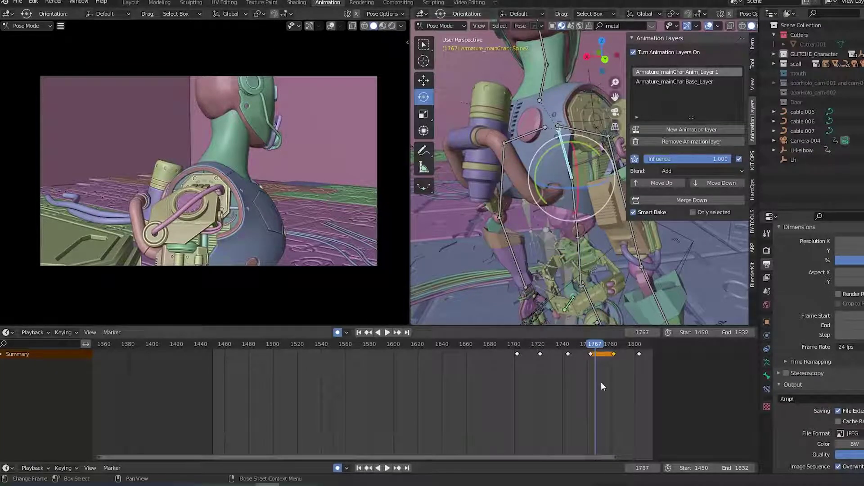
pyautogui.moveTo(602, 385); pyautogui.dragTo(552, 399, button='middle')
pyautogui.scroll(1, 552, 399)
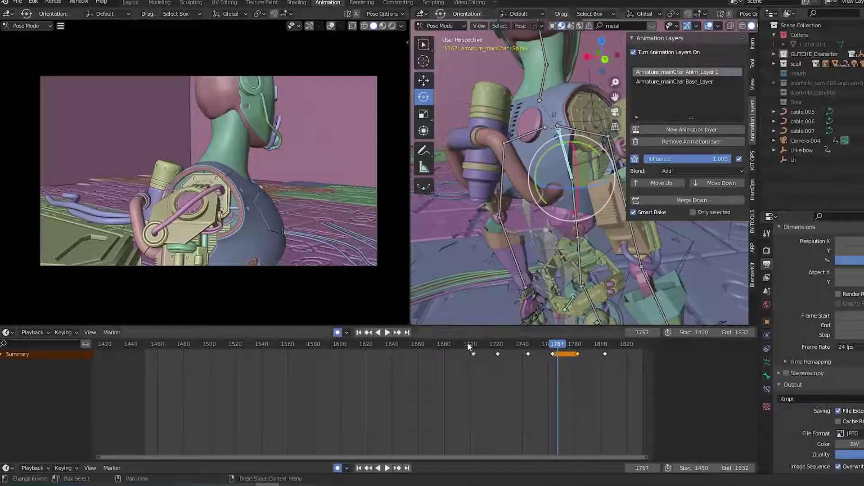
pyautogui.click(469, 344)
pyautogui.press('space')
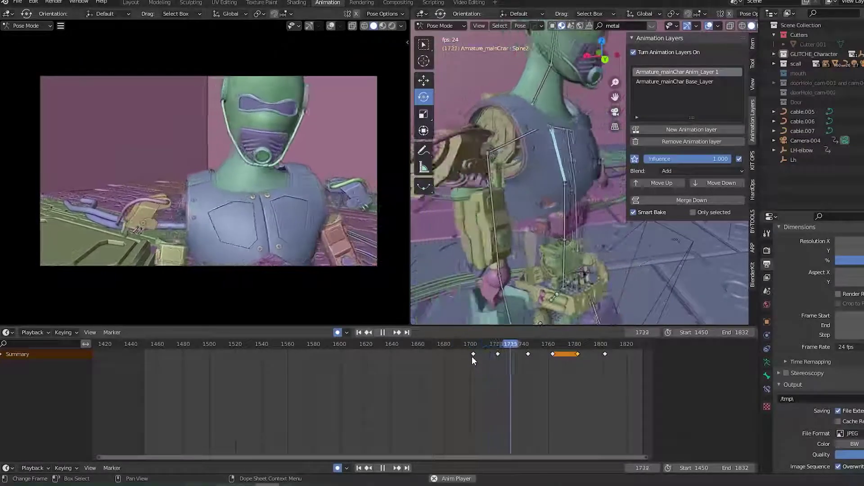
pyautogui.press('space')
# Replay the turn from several starting frames between about 1720 and 1743 to check the Spine2 timing.
pyautogui.moveTo(598, 381); pyautogui.dragTo(474, 399, button='middle')
pyautogui.scroll(2, 474, 399)
pyautogui.click(449, 362)
pyautogui.click(437, 345)
pyautogui.press('space')
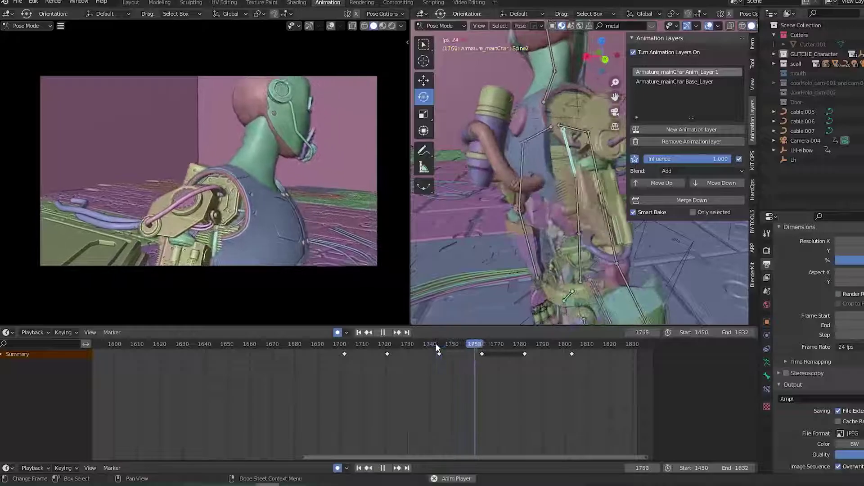
pyautogui.click(429, 346)
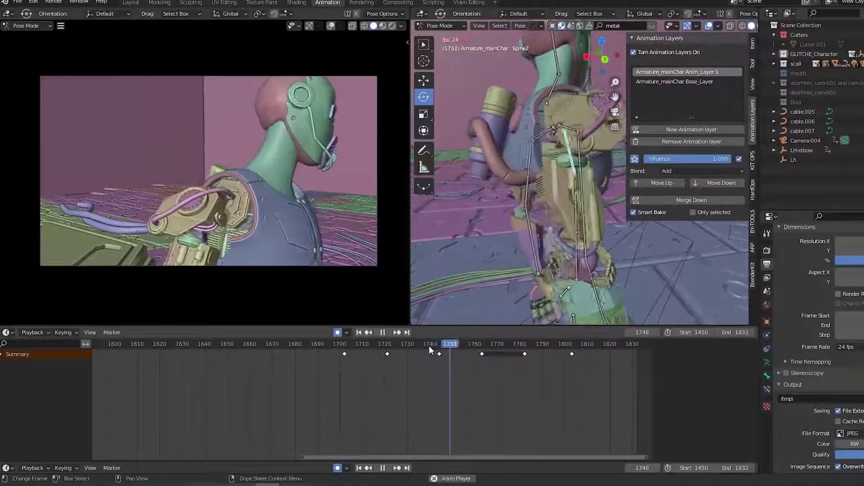
pyautogui.click(388, 349)
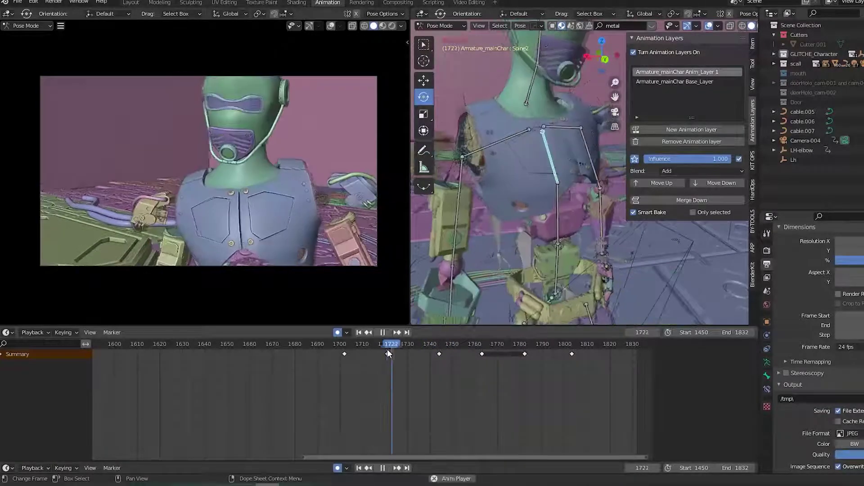
pyautogui.press('space')
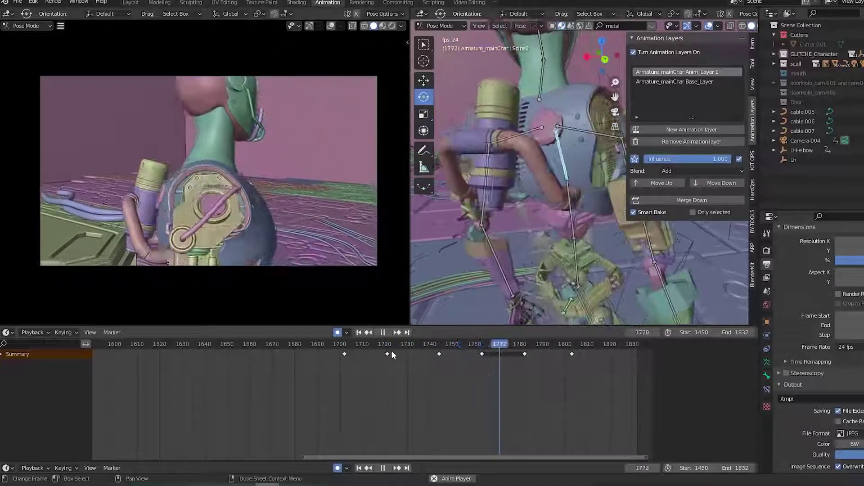
pyautogui.click(415, 345)
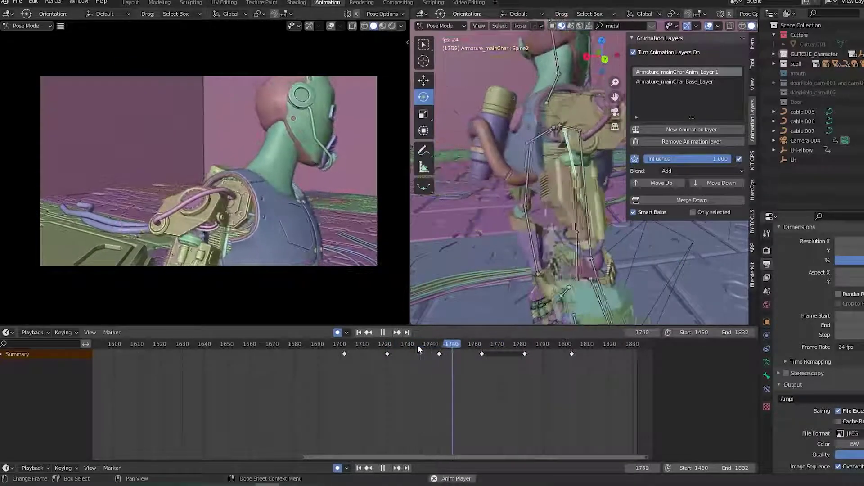
pyautogui.click(415, 346)
pyautogui.click(390, 351)
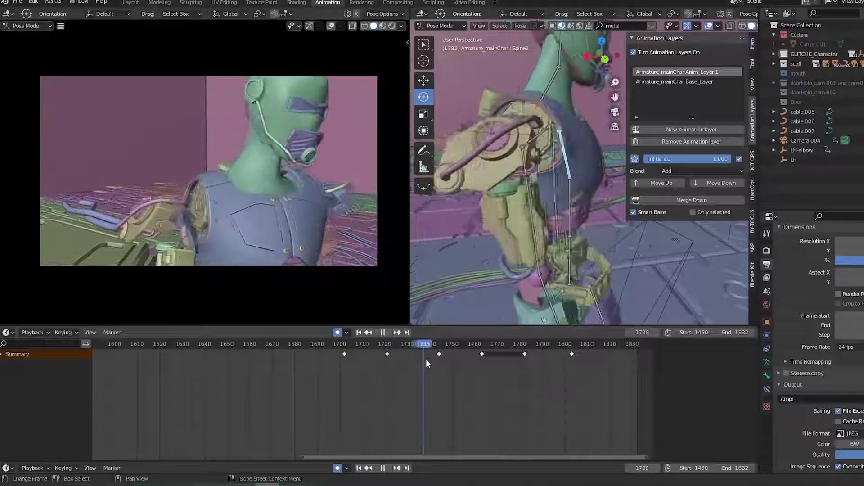
pyautogui.press('space')
# Move Spine2's key at about frame 1744 to about frame 1737 and play back the turn.
pyautogui.moveTo(439, 354); pyautogui.dragTo(423, 354)
pyautogui.click(384, 347)
pyautogui.press('space')
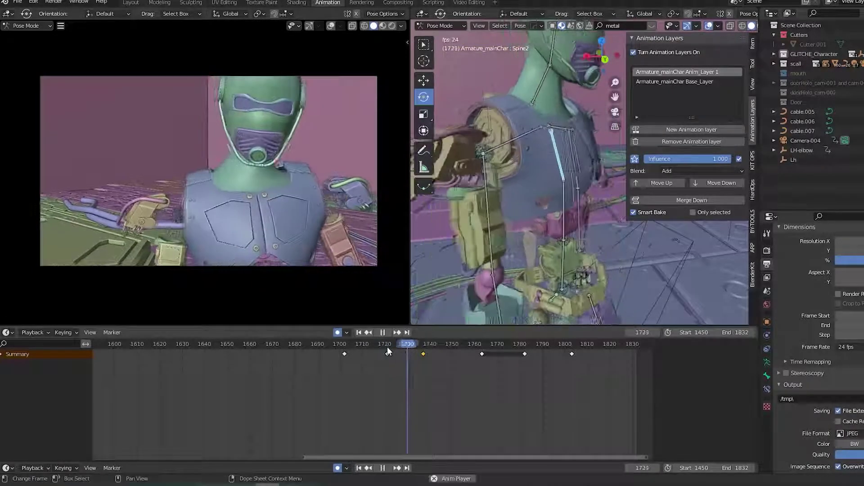
pyautogui.press('space')
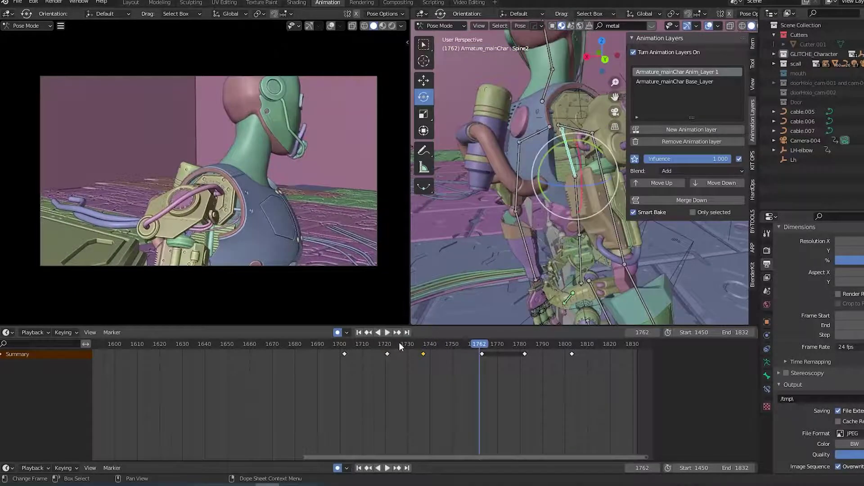
# Replay from about frame 1720, stop at frame 1750, and key a rotation of Spine2 there to turn the torso further.
pyautogui.click(385, 347)
pyautogui.press('space')
pyautogui.press('i')
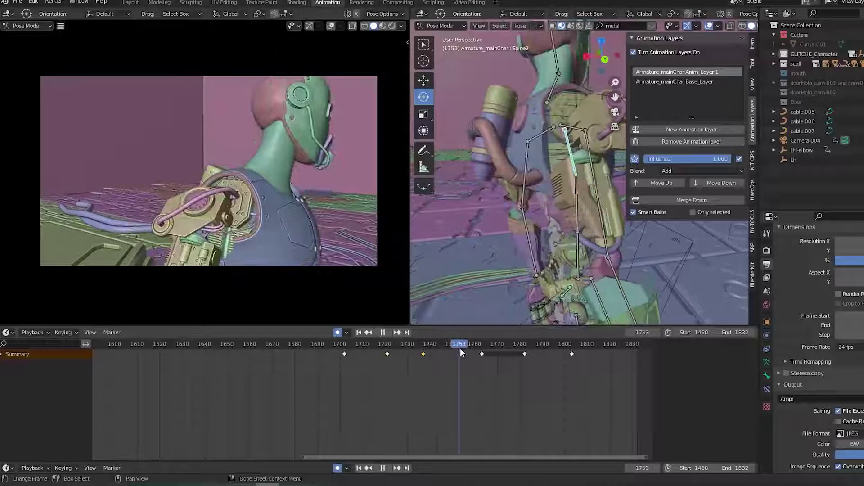
pyautogui.press('space')
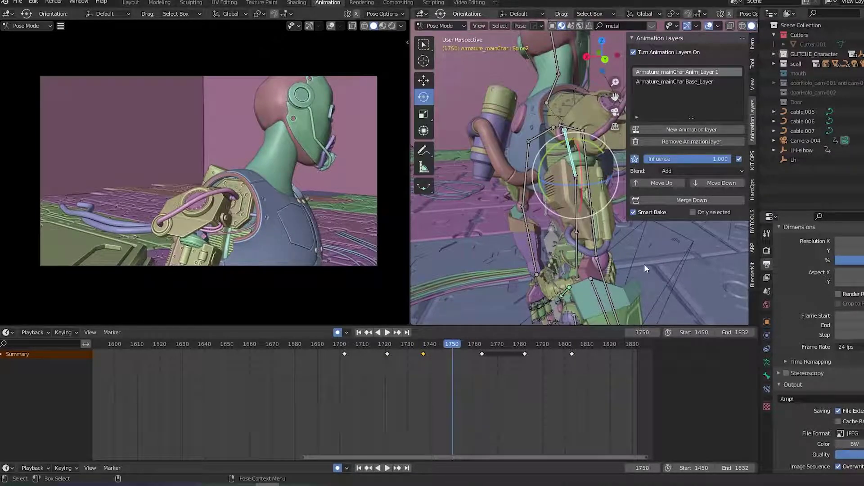
pyautogui.press('r')
pyautogui.click(653, 248)
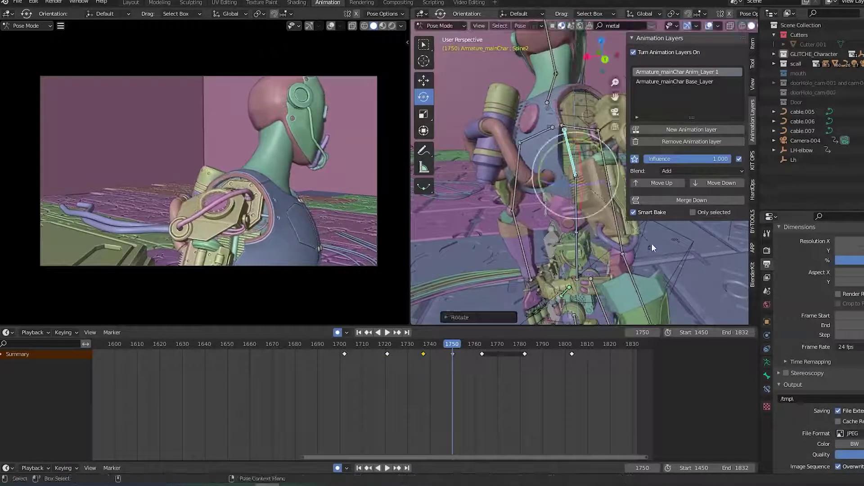
# Save the file and replay the whole turn several times from about frame 1702 to check the Spine2 motion.
pyautogui.click(394, 344)
pyautogui.press('space')
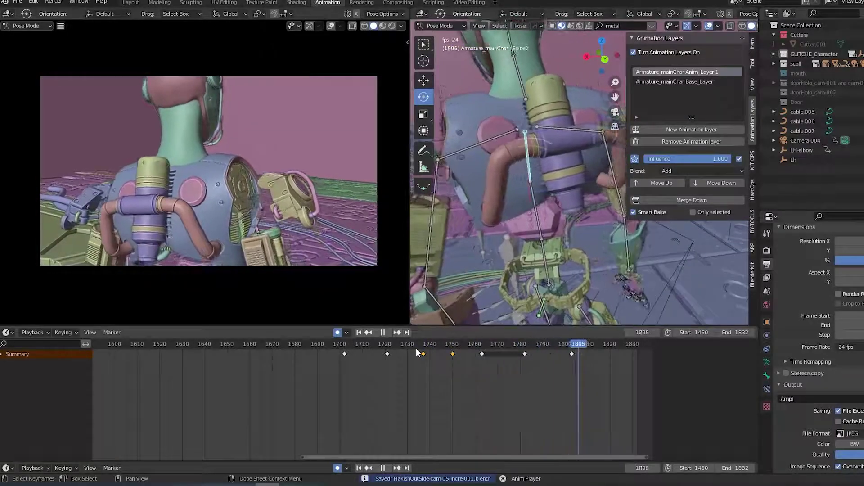
pyautogui.click(343, 346)
pyautogui.click(406, 378)
pyautogui.press('space')
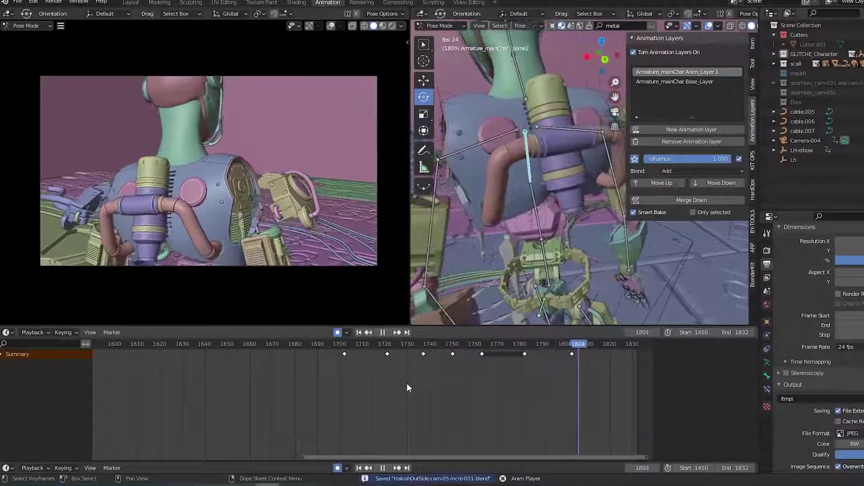
pyautogui.press('space')
pyautogui.click(340, 348)
pyautogui.press('space')
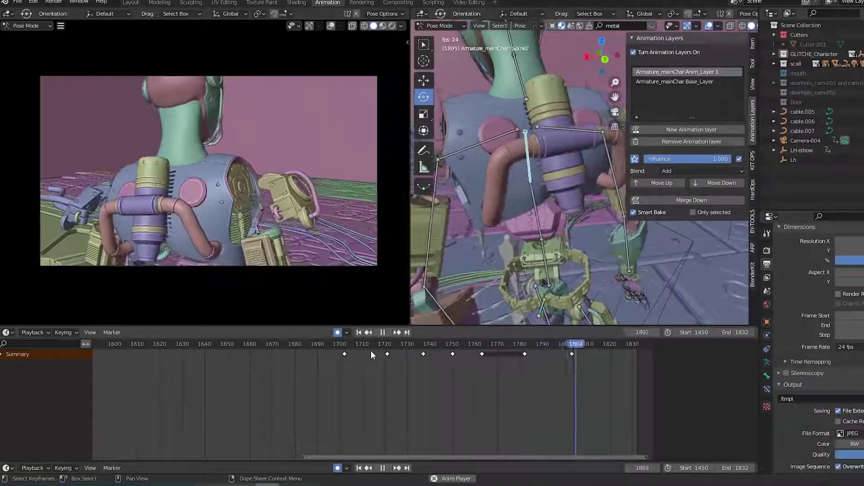
pyautogui.press('space')
# Select the Neck bone and play the turn from about frame 1703 to check its timing.
pyautogui.click(526, 96)
pyautogui.moveTo(514, 401); pyautogui.dragTo(509, 404, button='middle')
pyautogui.click(341, 343)
pyautogui.press('space')
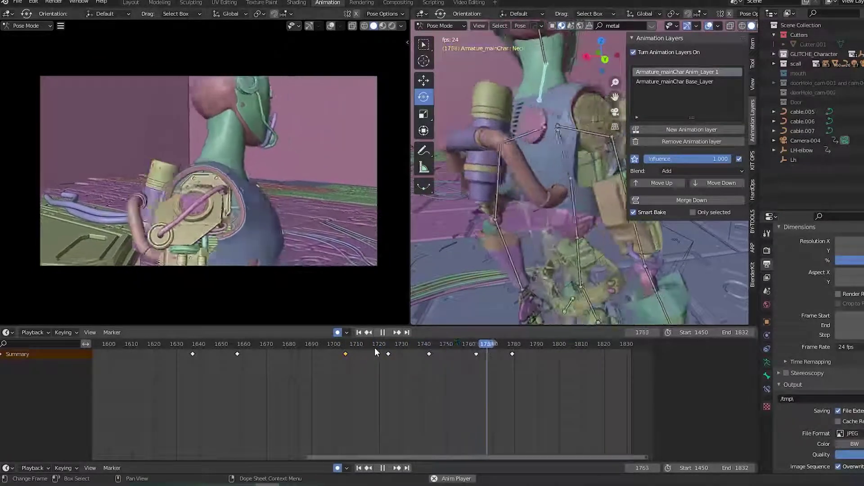
pyautogui.press('space')
# Shift the Head bone's last two keys to about frames 1774 and 1787, and replay the end of the turn.
pyautogui.moveTo(471, 351); pyautogui.dragTo(510, 350)
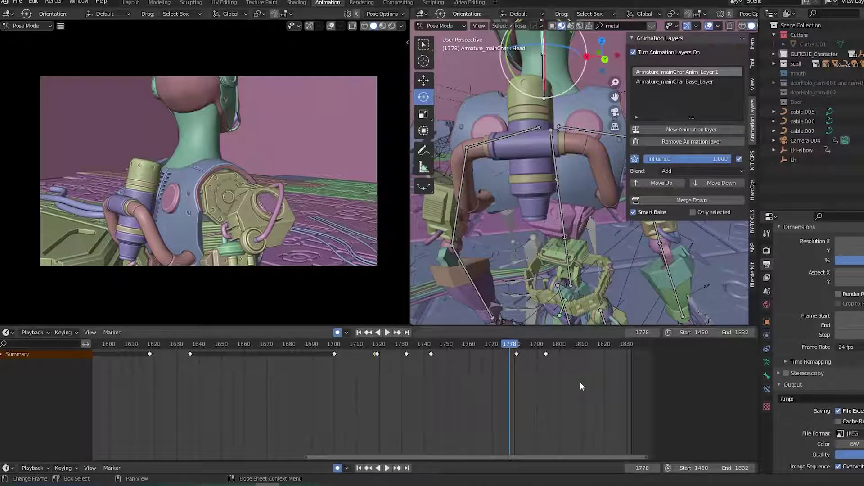
pyautogui.moveTo(517, 353); pyautogui.dragTo(501, 353)
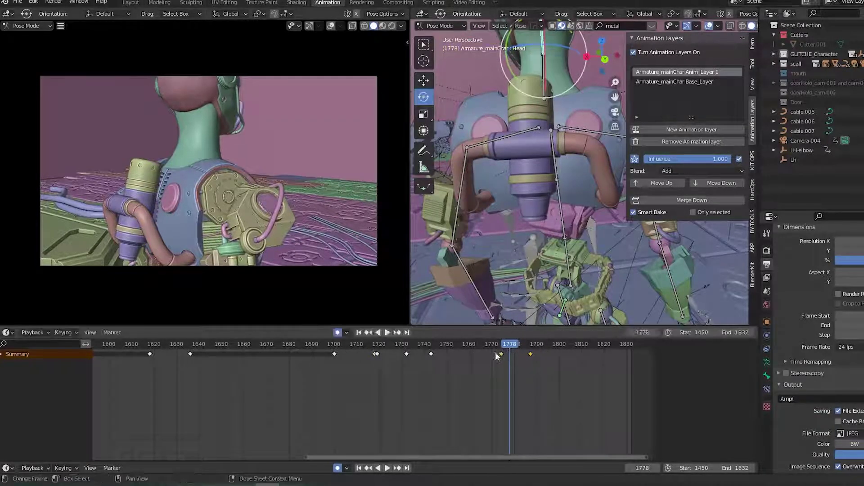
pyautogui.click(492, 344)
pyautogui.press('space')
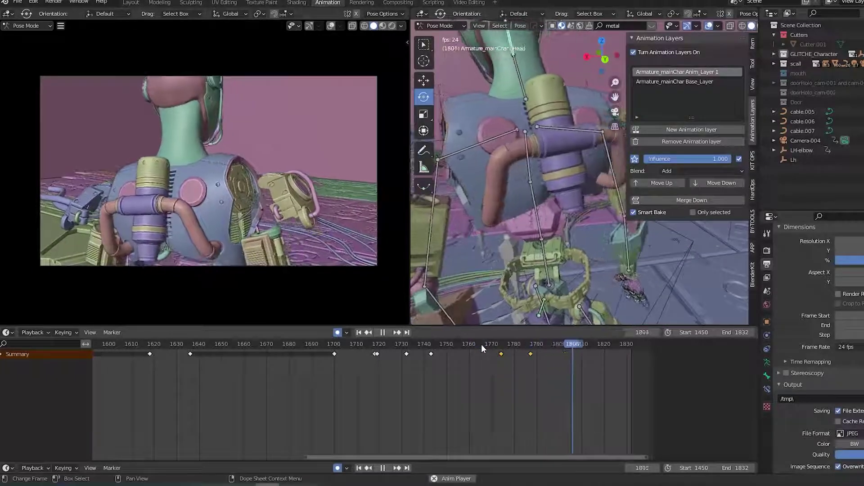
pyautogui.click(482, 344)
pyautogui.press('space')
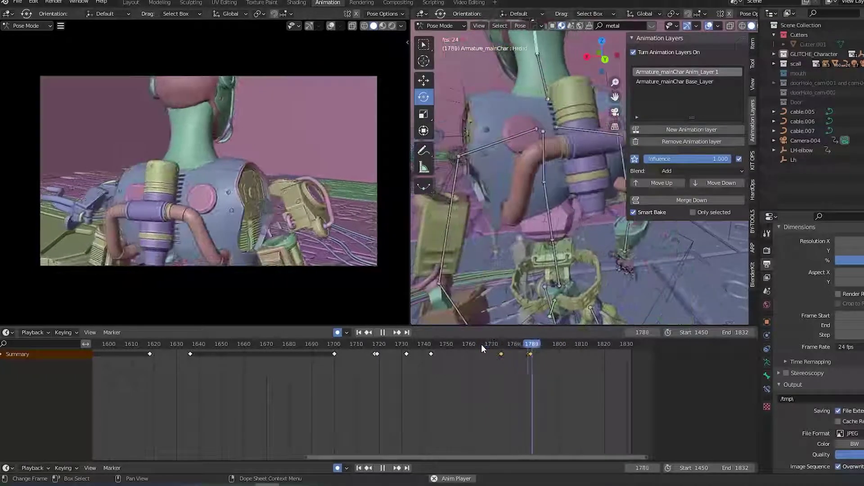
# Move the Head's key at about frame 1774 to about frame 1770 and replay the end of the turn.
pyautogui.moveTo(501, 354); pyautogui.dragTo(492, 354)
pyautogui.click(480, 344)
pyautogui.press('space')
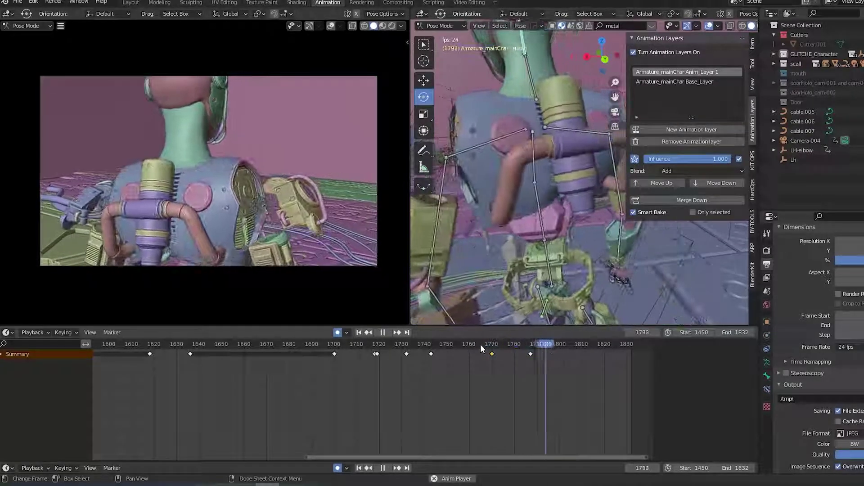
pyautogui.moveTo(480, 344)
pyautogui.mouseDown()
pyautogui.moveTo(536, 356)
pyautogui.moveTo(493, 353)
pyautogui.mouseUp()
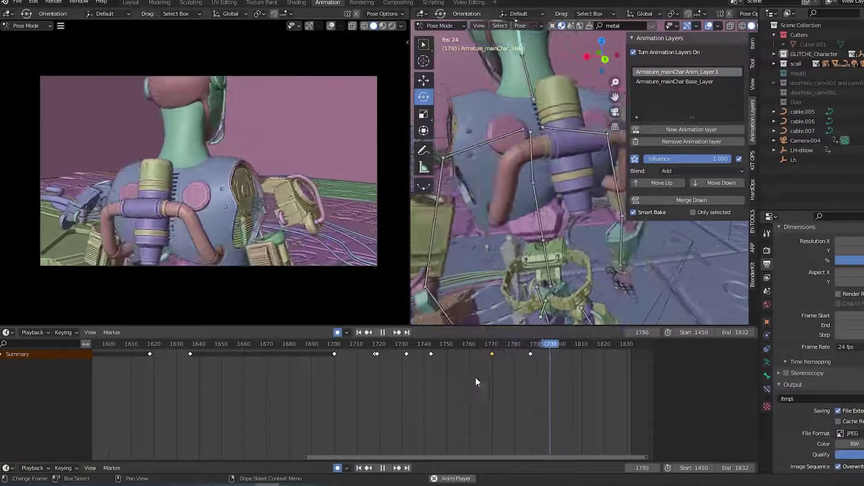
pyautogui.press('space')
# Select the RightArm bone and key a rotation for it at frame 1784.
pyautogui.moveTo(575, 253); pyautogui.dragTo(507, 182, button='middle')
pyautogui.click(571, 189)
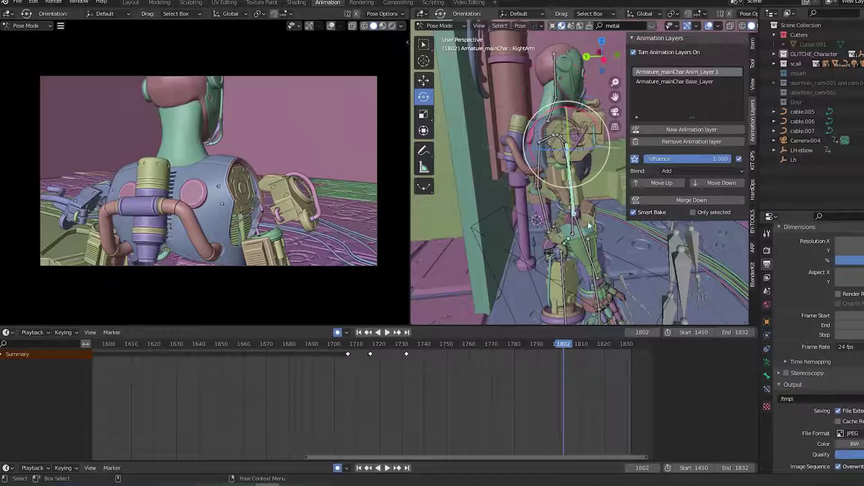
pyautogui.moveTo(345, 345); pyautogui.dragTo(523, 378)
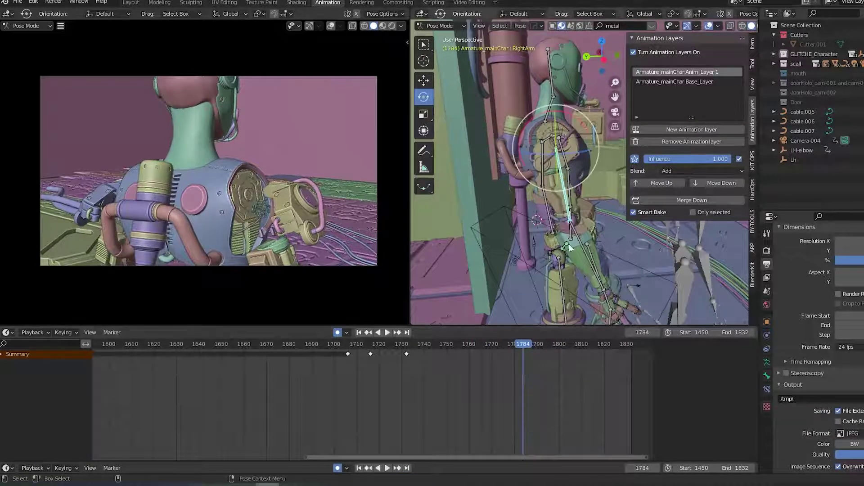
pyautogui.press('r')
pyautogui.click(615, 241)
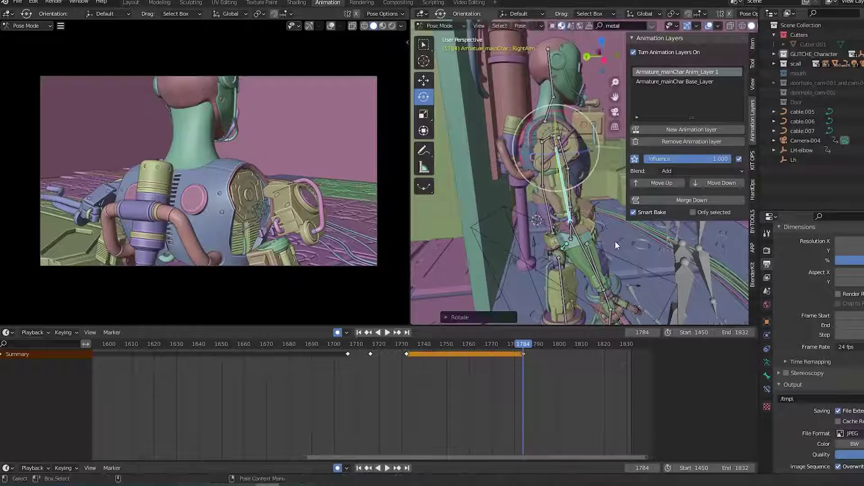
# Key another RightArm rotation at frame 1792, play back from about frame 1784, and stop at frame 1803.
pyautogui.moveTo(525, 344); pyautogui.dragTo(542, 345)
pyautogui.press('r')
pyautogui.click(628, 275)
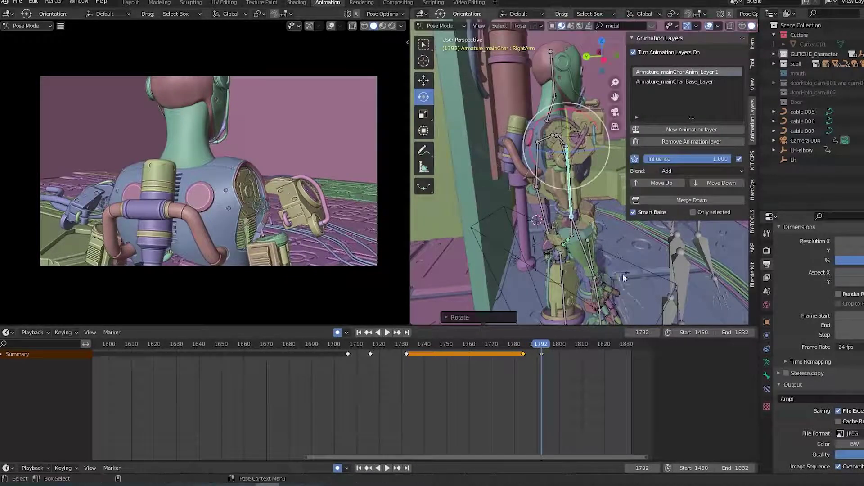
pyautogui.click(523, 346)
pyautogui.press('space')
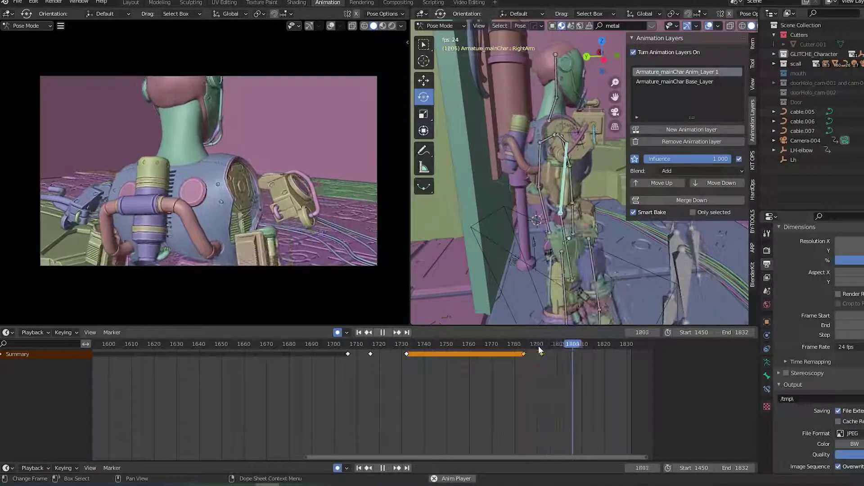
pyautogui.click(564, 349)
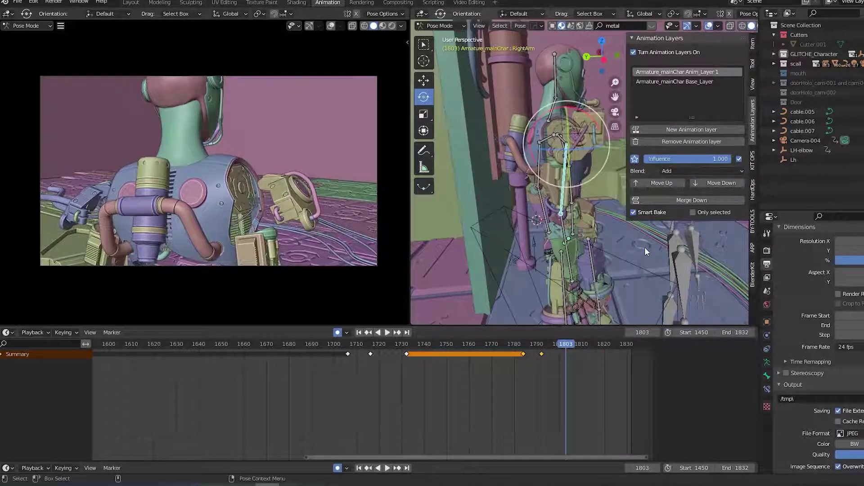
# Key a RightArm rotation at frame 1803 and play the end of the turn from about frame 1784.
pyautogui.press('r')
pyautogui.click(655, 234)
pyautogui.keyDown('alt'); pyautogui.moveTo(603, 253); pyautogui.dragTo(625, 309); pyautogui.keyUp('alt')
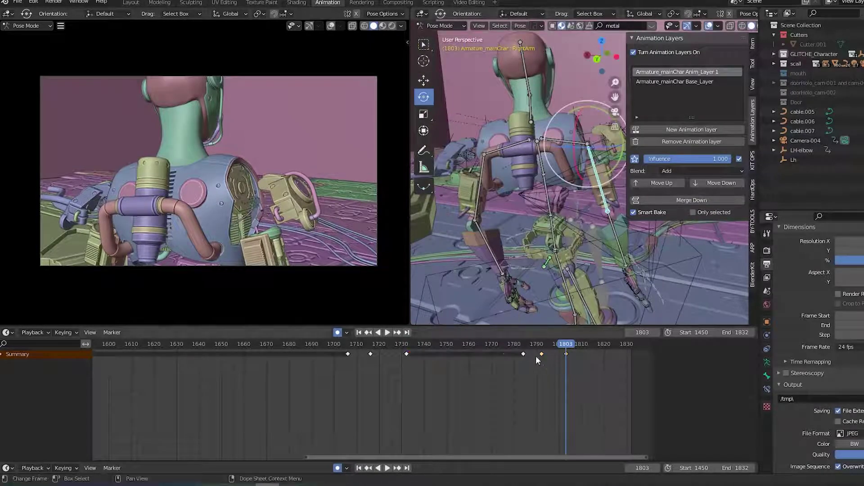
pyautogui.click(522, 348)
pyautogui.press('space')
pyautogui.press('space')
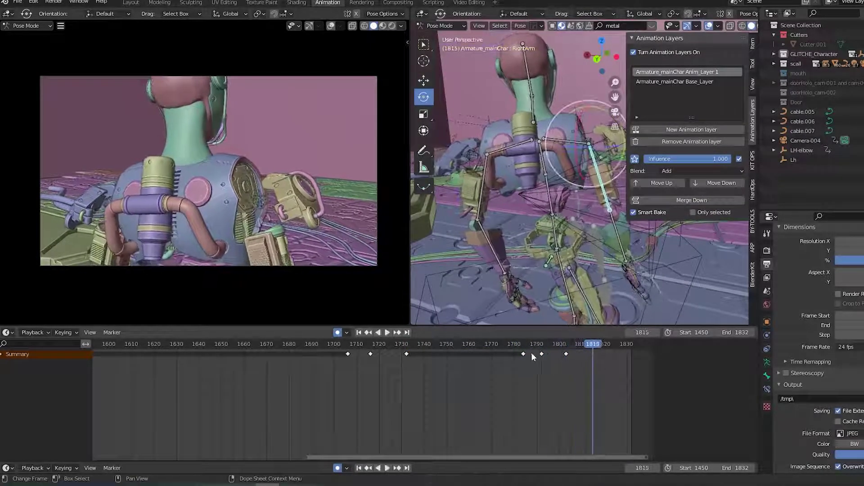
# Shift the RightArm's last three keys to about frames 1779, 1789 and 1800, and replay from about frame 1777.
pyautogui.click(524, 354)
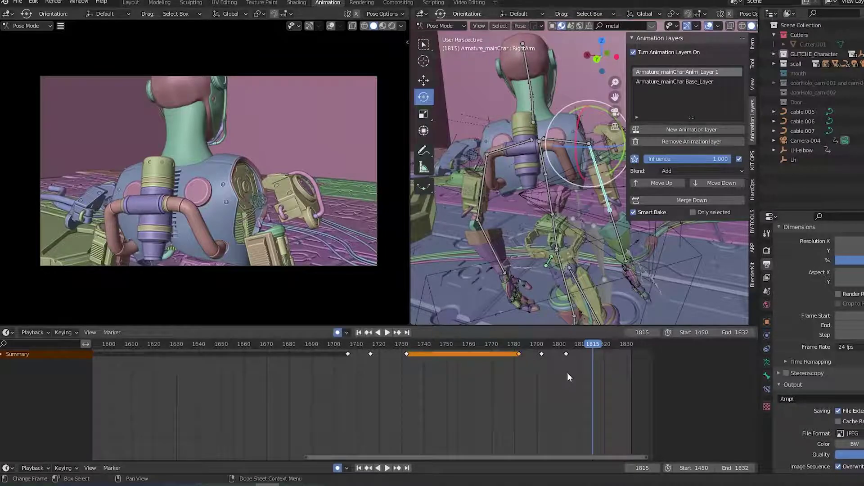
pyautogui.moveTo(517, 354); pyautogui.dragTo(511, 356)
pyautogui.click(510, 361)
pyautogui.click(507, 345)
pyautogui.press('space')
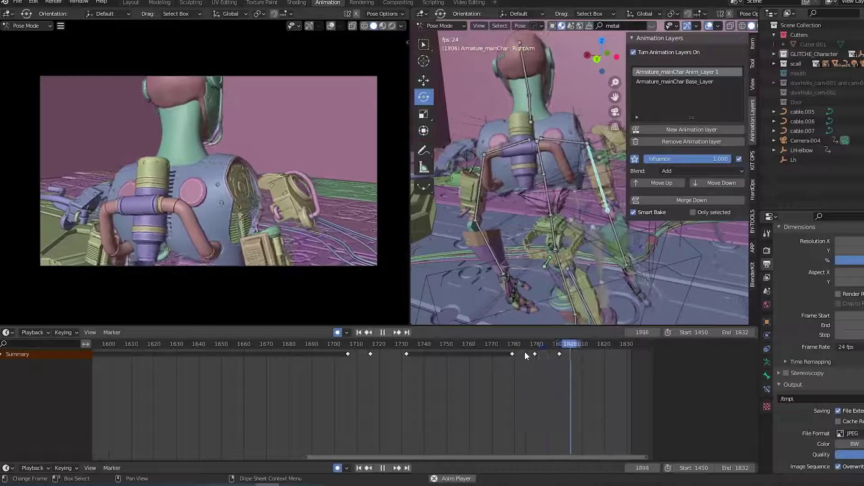
pyautogui.press('space')
# Save the file and replay the turn from about frame 1732.
pyautogui.hotkey('ctrl', 's')
pyautogui.click(489, 346)
pyautogui.press('space')
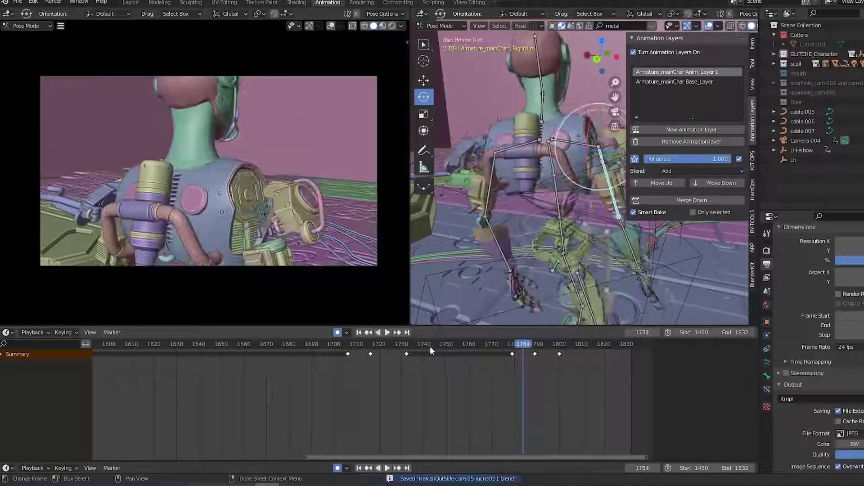
pyautogui.click(405, 347)
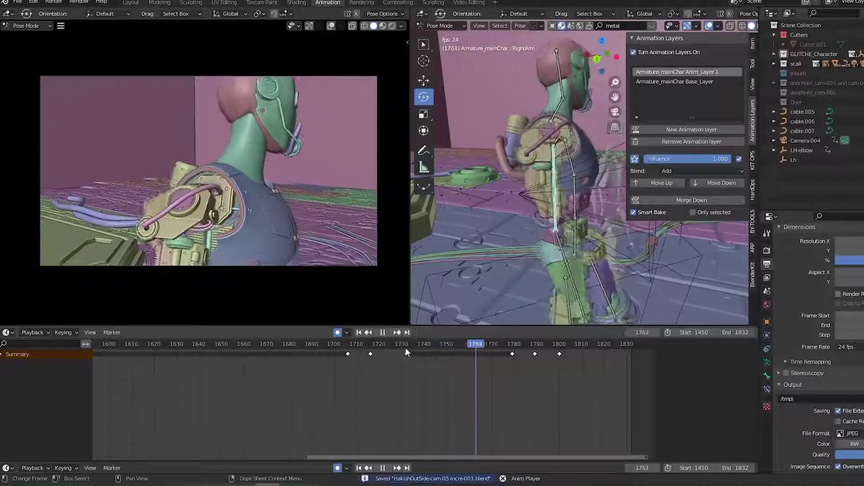
pyautogui.press('space')
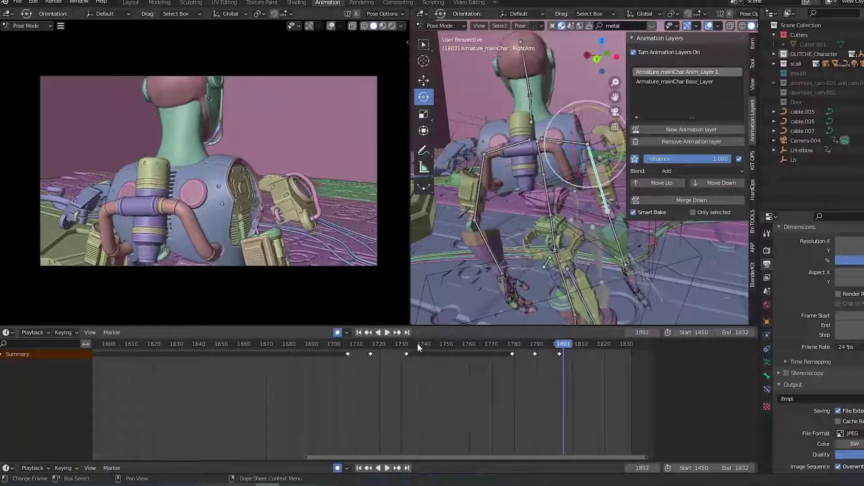
# Key a backward swing of the RightArm at frame 1745 and replay from about frame 1728.
pyautogui.click(442, 349)
pyautogui.moveTo(441, 350)
pyautogui.mouseDown()
pyautogui.moveTo(433, 349)
pyautogui.moveTo(450, 350)
pyautogui.moveTo(408, 353)
pyautogui.moveTo(435, 359)
pyautogui.mouseUp()
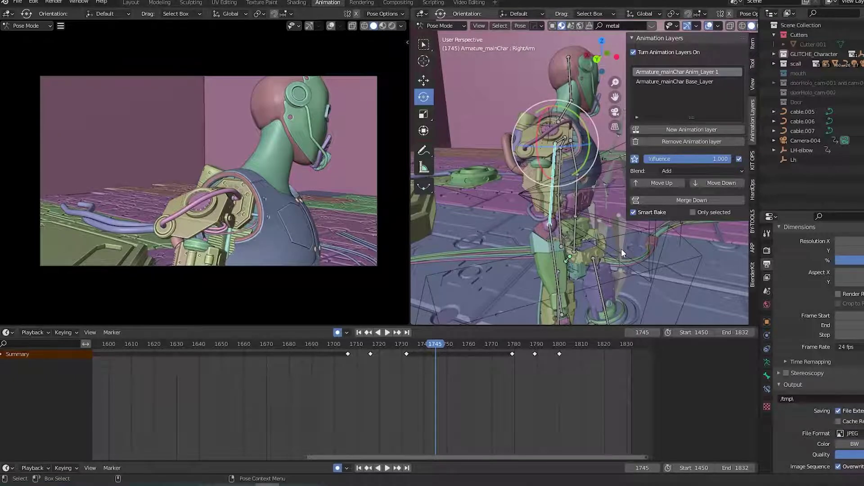
pyautogui.press('r')
pyautogui.click(595, 257)
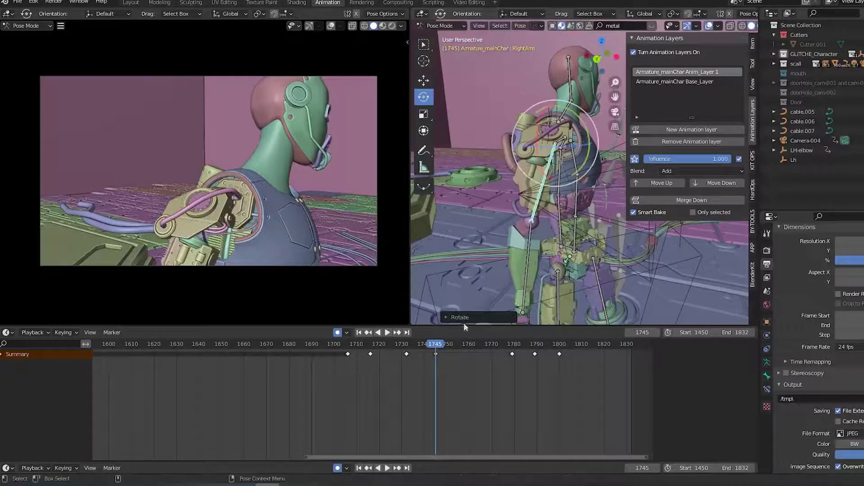
pyautogui.click(397, 345)
pyautogui.press('space')
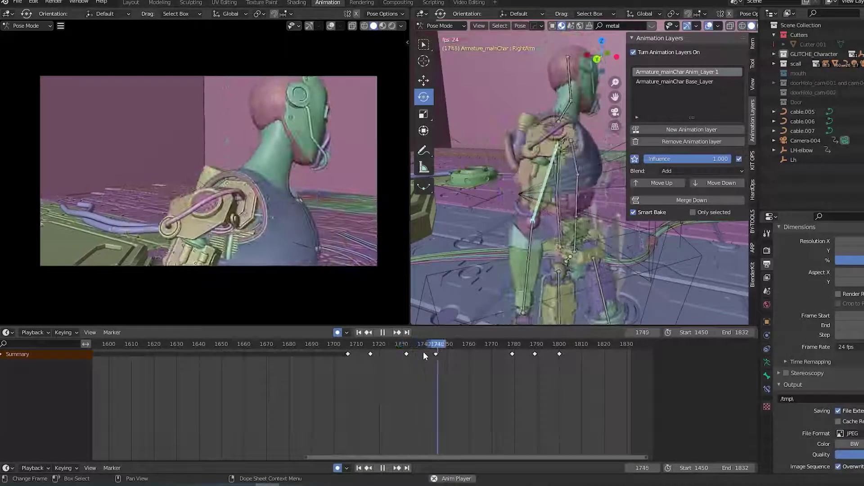
pyautogui.press('space')
# Key a RightArm rotation at frame 1757 and replay the whole turn several times.
pyautogui.moveTo(433, 346); pyautogui.dragTo(462, 350)
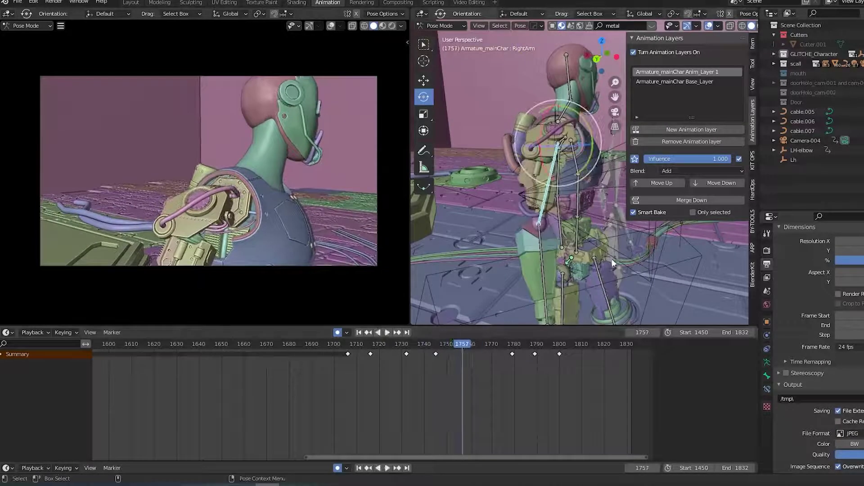
pyautogui.press('r')
pyautogui.click(493, 382)
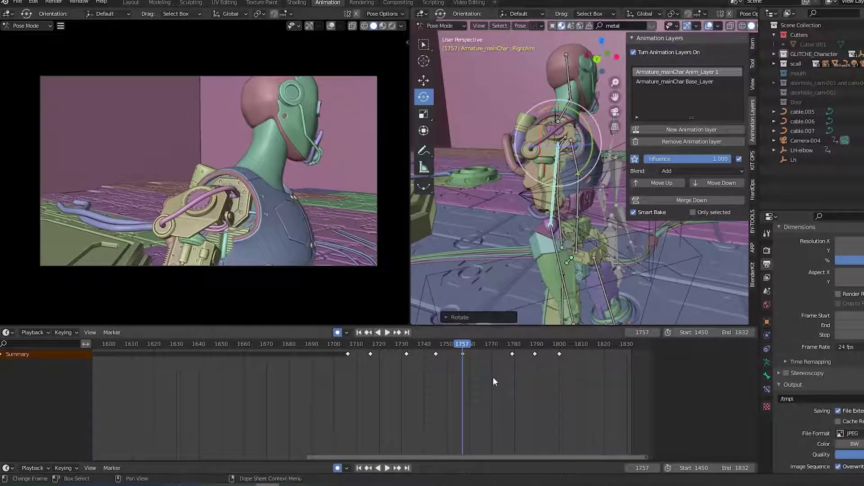
pyautogui.click(398, 345)
pyautogui.press('space')
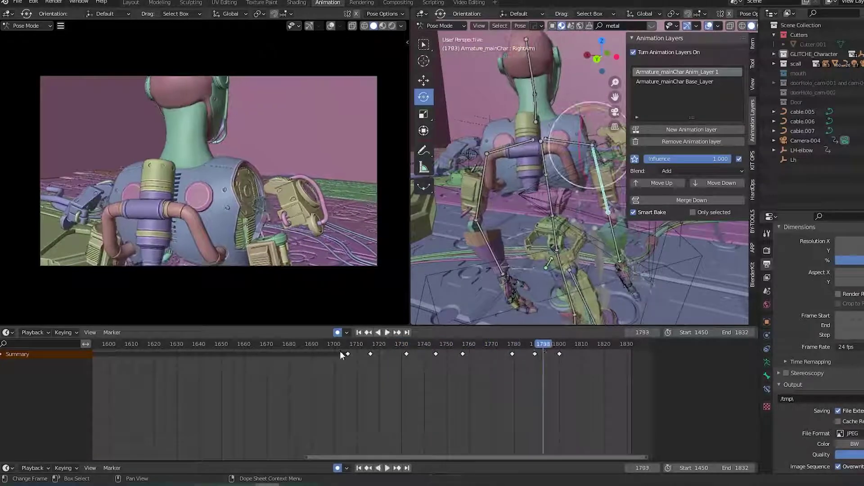
pyautogui.click(341, 345)
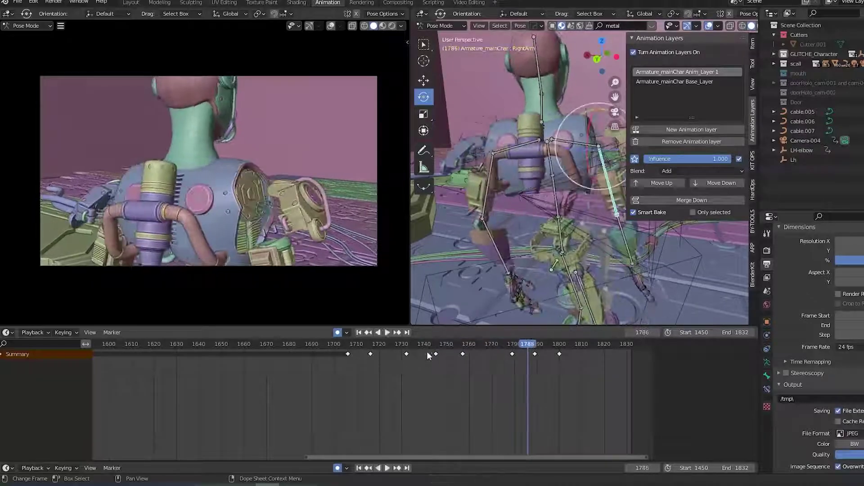
pyautogui.click(391, 344)
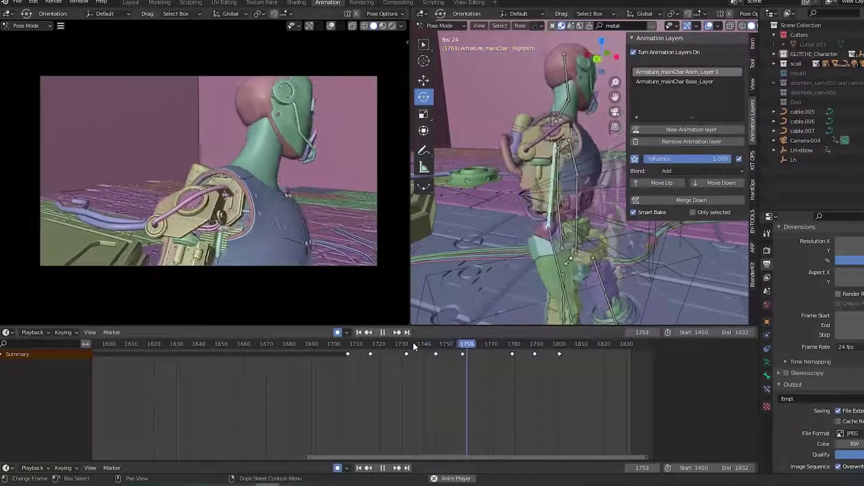
pyautogui.press('space')
# Select the Neck bone, key a slight rotation for it at frame 1750, and replay from about frame 1740.
pyautogui.click(526, 179)
pyautogui.moveTo(385, 348); pyautogui.dragTo(446, 358)
pyautogui.press('r')
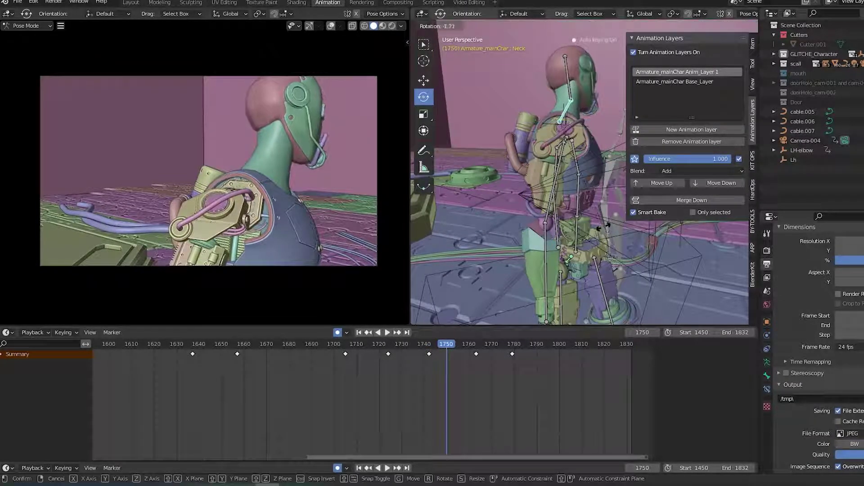
pyautogui.click(603, 227)
pyautogui.click(425, 344)
pyautogui.press('space')
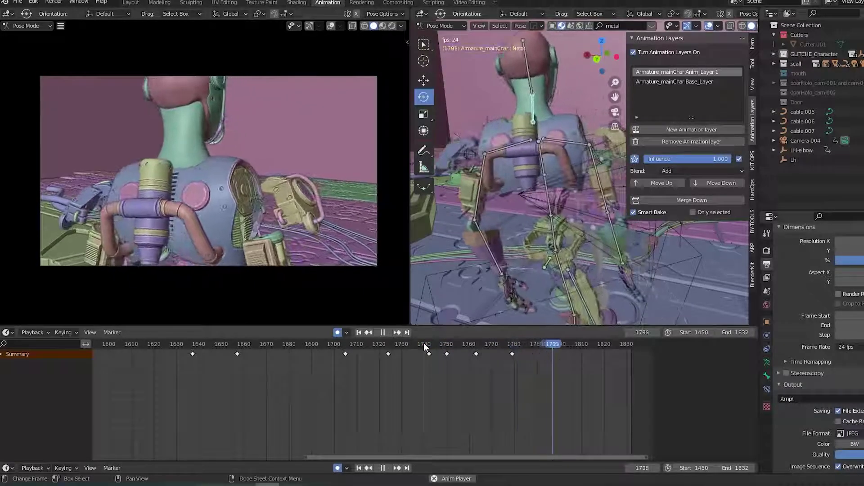
pyautogui.press('space')
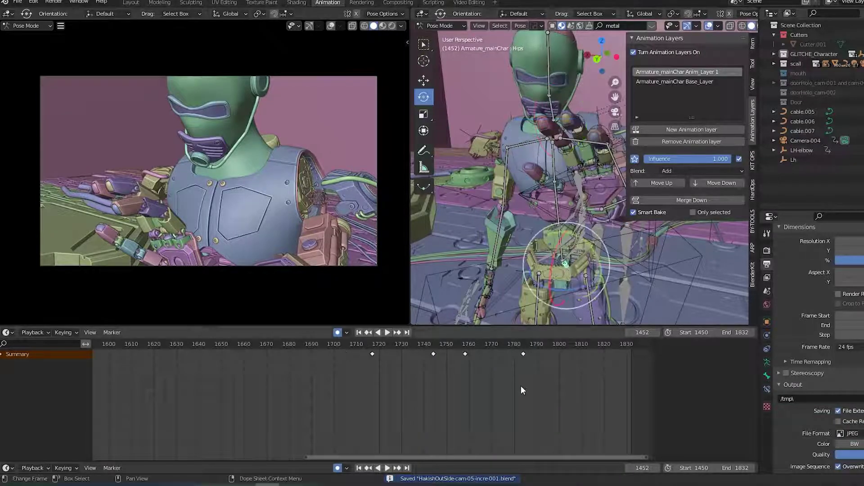
# Replay the end of the turn from about frame 1758 with the Hips bone selected.
pyautogui.click(464, 345)
pyautogui.press('space')
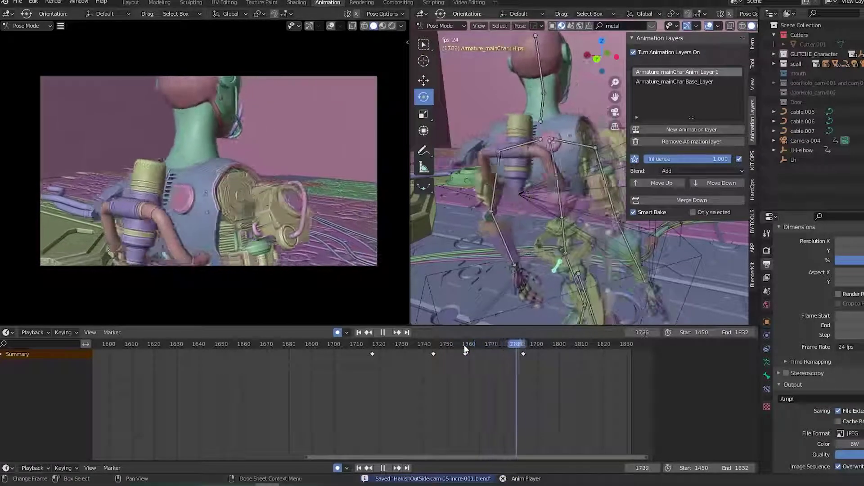
pyautogui.press('space')
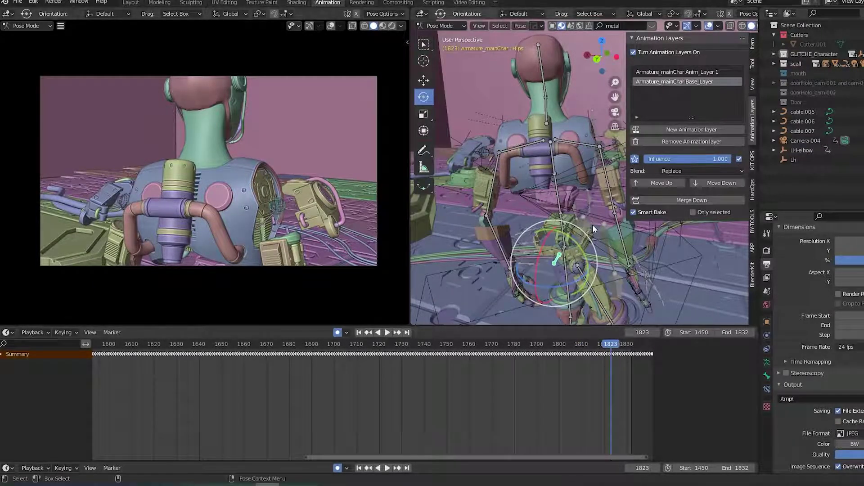
# Expand the base layer's Hips channels and examine their quaternion rotation curves in the Graph Editor.
pyautogui.moveTo(677, 291); pyautogui.dragTo(535, 277, button='middle')
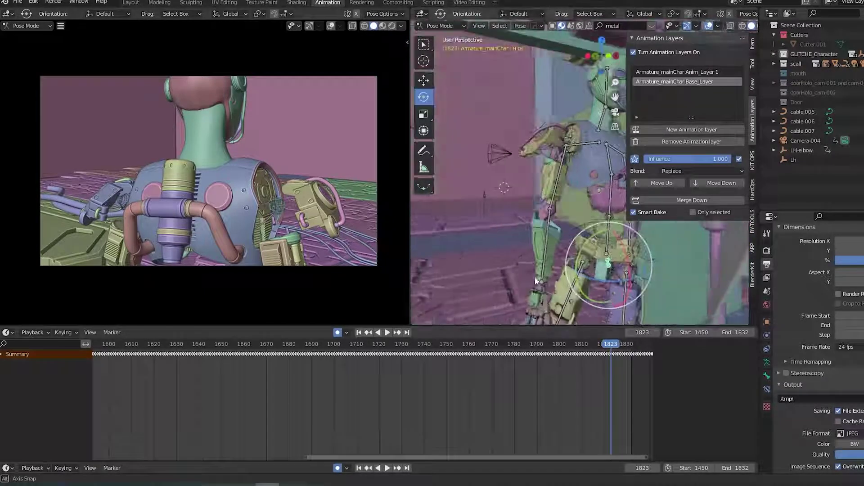
pyautogui.click(2, 356)
pyautogui.click(6, 389)
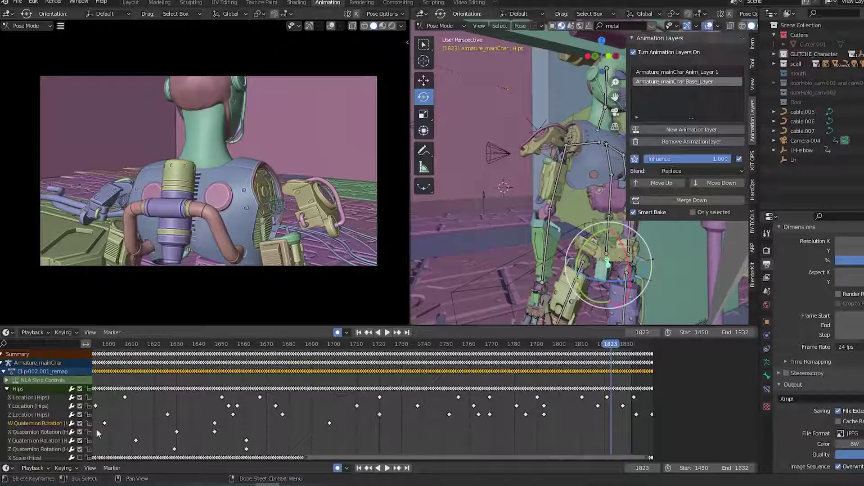
pyautogui.click(306, 420)
pyautogui.hotkey('ctrl', 'Tab')
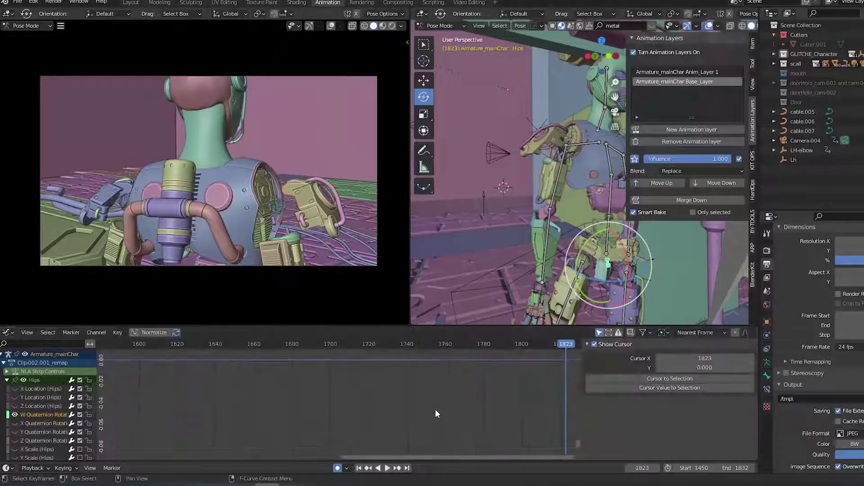
pyautogui.scroll(-8, 436, 409)
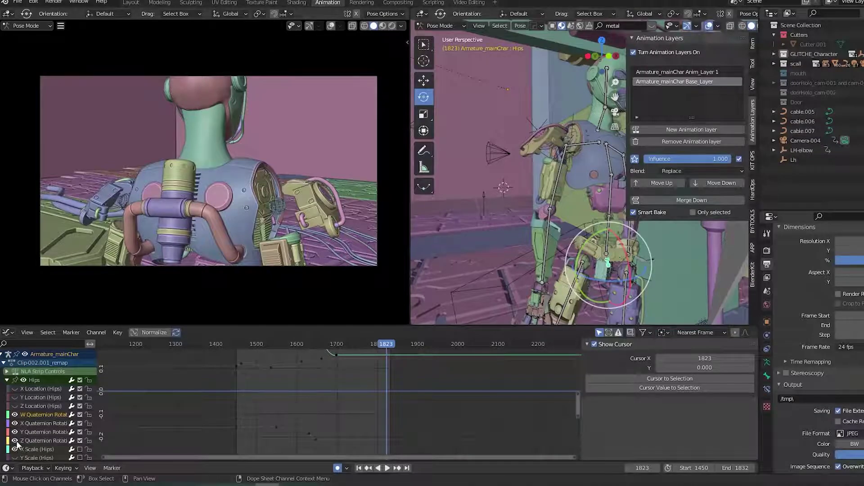
pyautogui.scroll(-4, 405, 407)
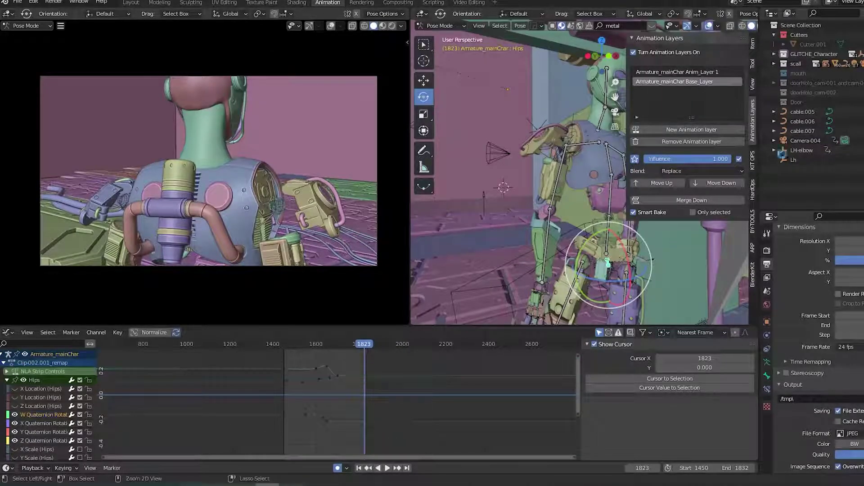
# Save the file and return to the keys of Anim_Layer 1 in the Dope Sheet.
pyautogui.hotkey('ctrl', 's')
pyautogui.click(690, 73)
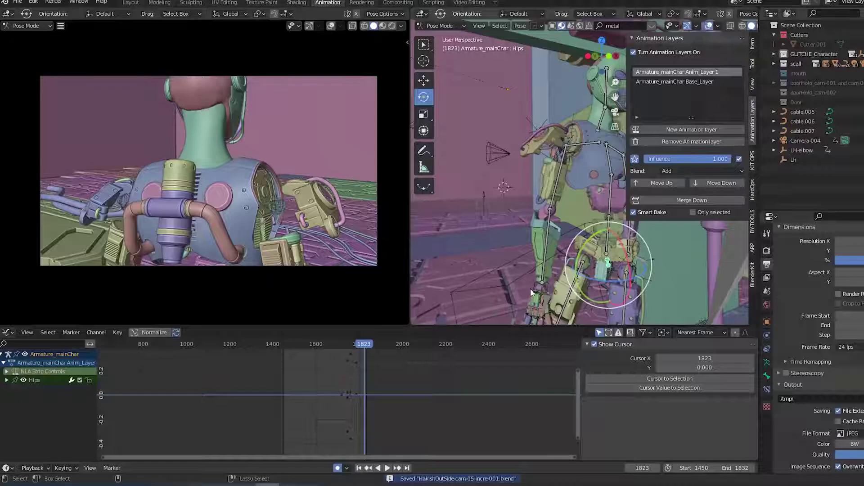
pyautogui.hotkey('ctrl', 'Tab')
pyautogui.hotkey('ctrl', 'Tab')
pyautogui.hotkey('ctrl', 'Tab')
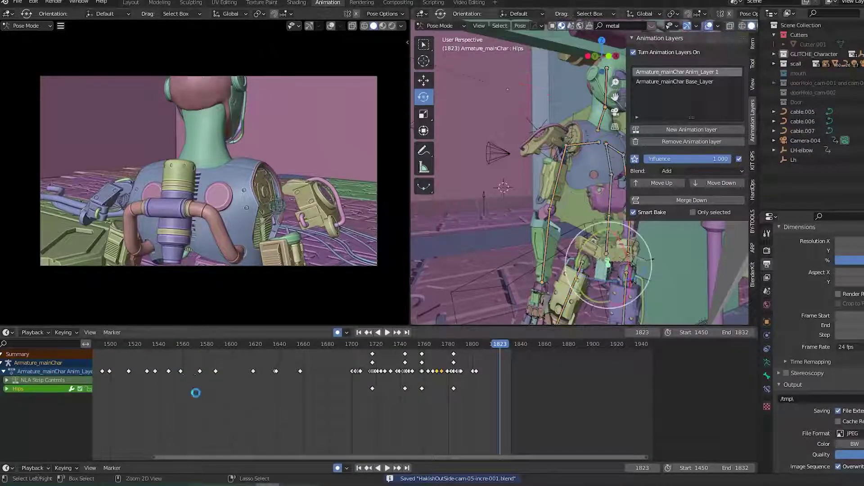
# Play the turn from about frame 1717 and hide the viewport's sidebar.
pyautogui.click(372, 346)
pyautogui.moveTo(489, 399); pyautogui.dragTo(462, 416, button='middle')
pyautogui.scroll(8, 382, 397)
pyautogui.press('space')
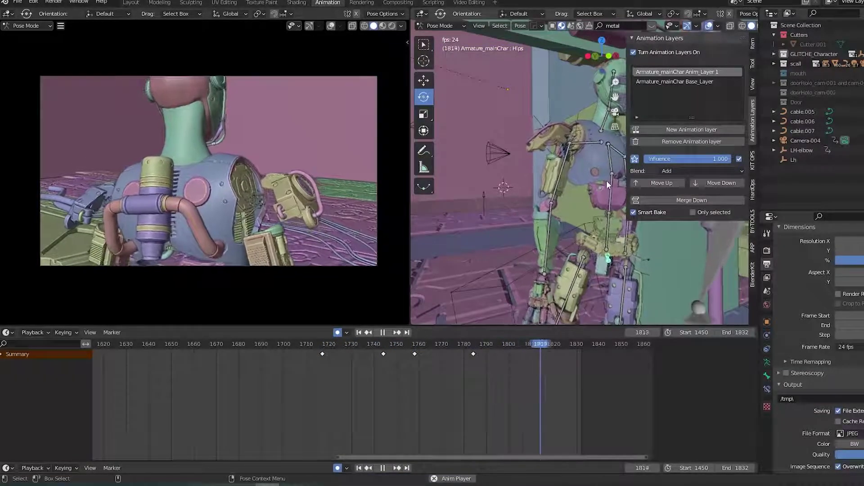
pyautogui.press('n')
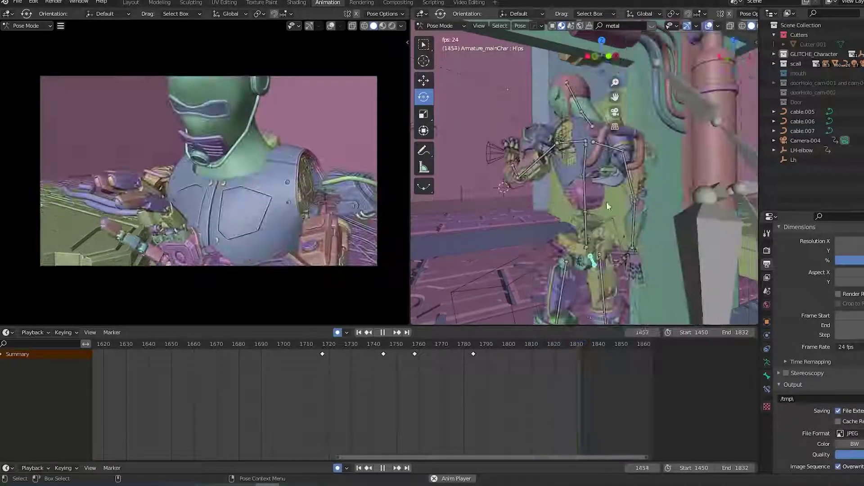
# Replay the end of the turn repeatedly from start points between about frames 1755 and 1769 to examine the motion.
pyautogui.click(407, 344)
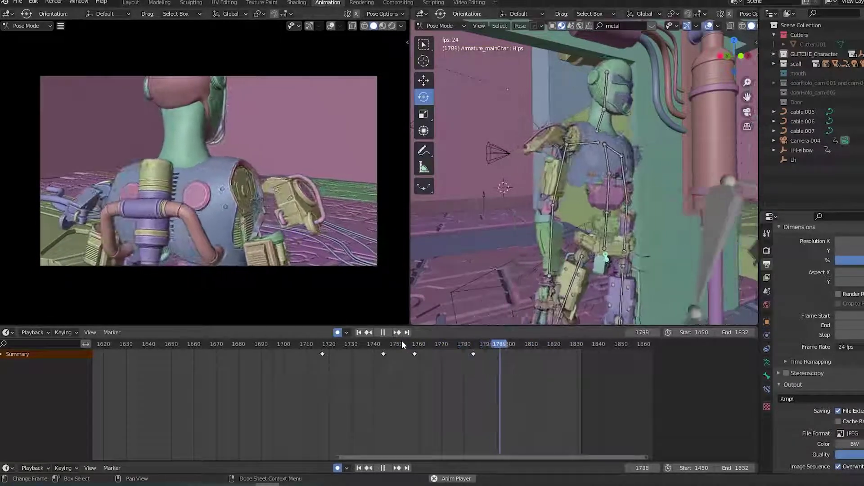
pyautogui.click(413, 344)
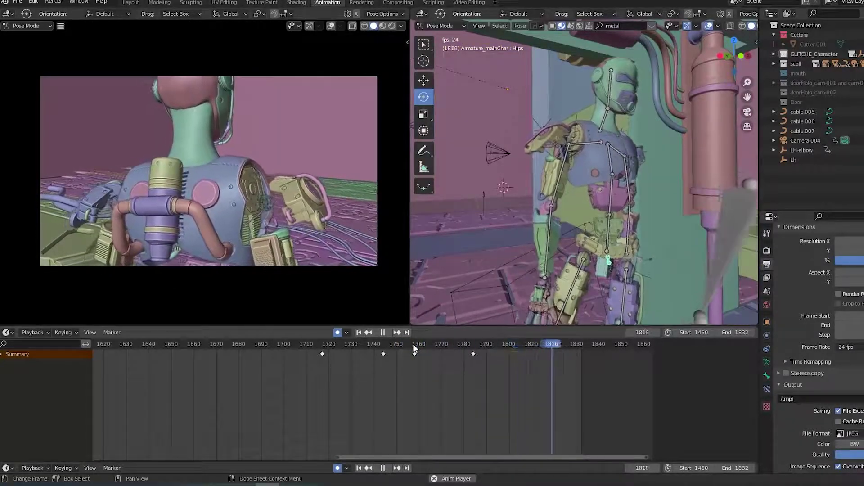
pyautogui.click(431, 345)
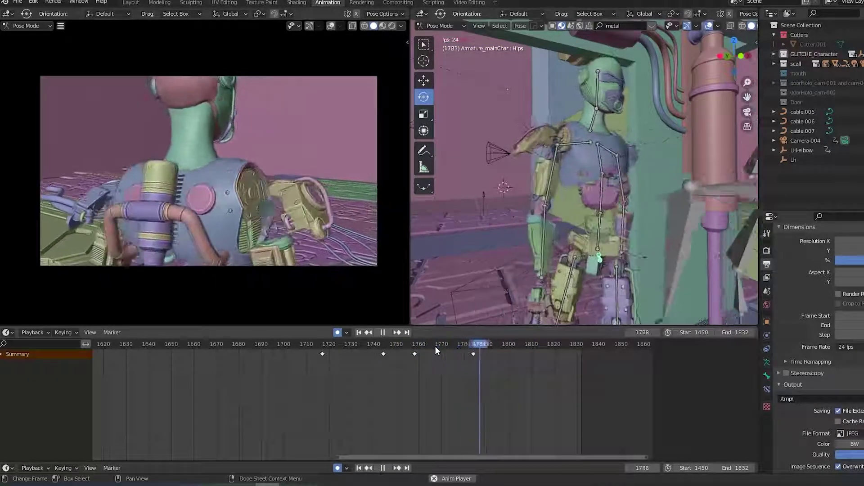
pyautogui.click(436, 347)
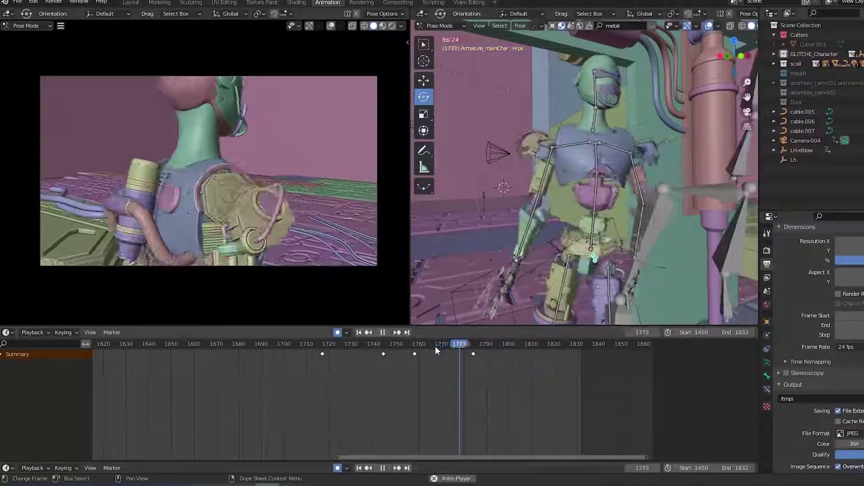
pyautogui.press('space')
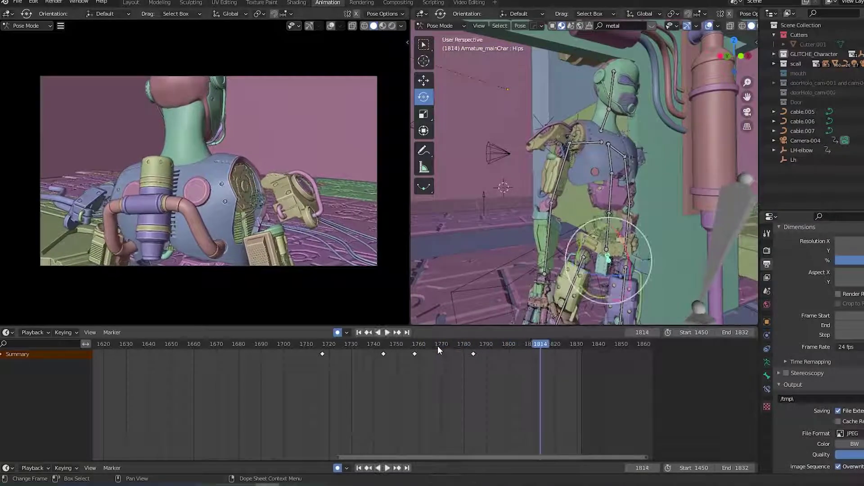
pyautogui.click(438, 345)
pyautogui.press('space')
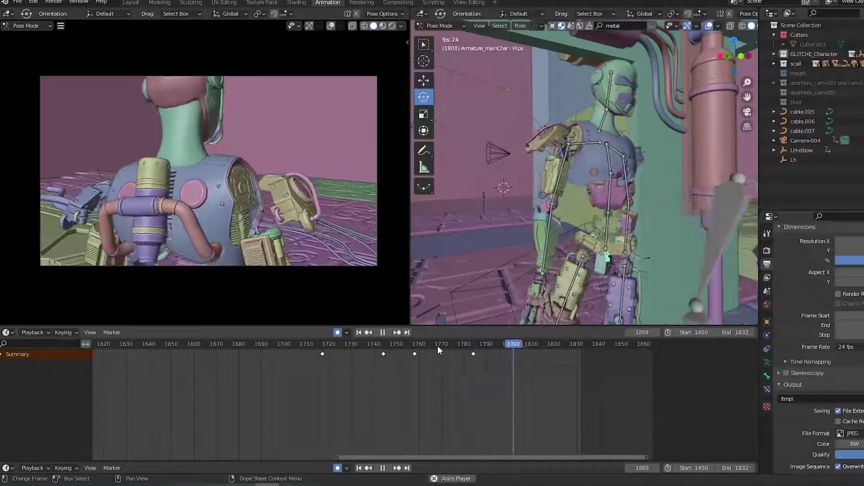
# Try to move the hips at frame 1814 and save the file.
pyautogui.press('space')
pyautogui.moveTo(687, 242); pyautogui.dragTo(656, 294, button='middle')
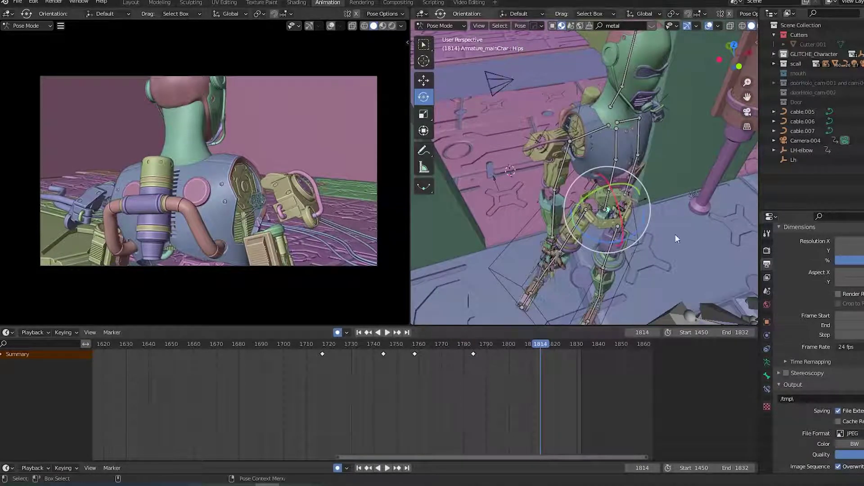
pyautogui.press('g')
pyautogui.click(611, 291)
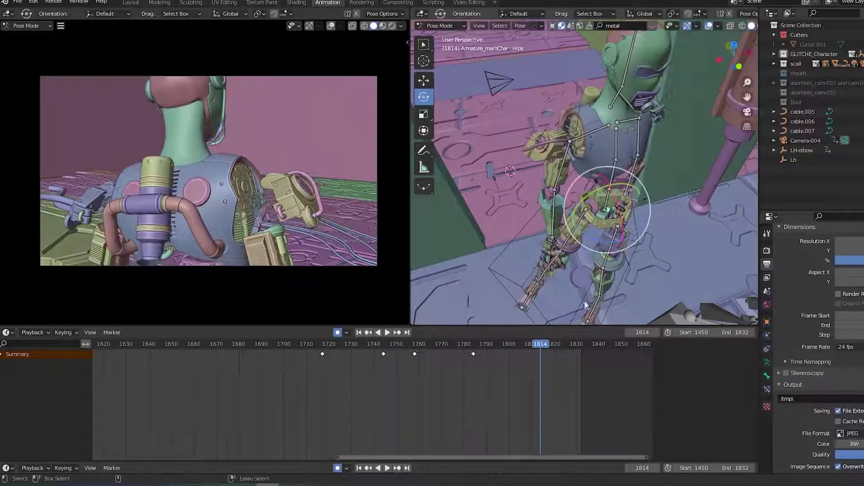
pyautogui.moveTo(678, 261); pyautogui.dragTo(488, 323, button='middle')
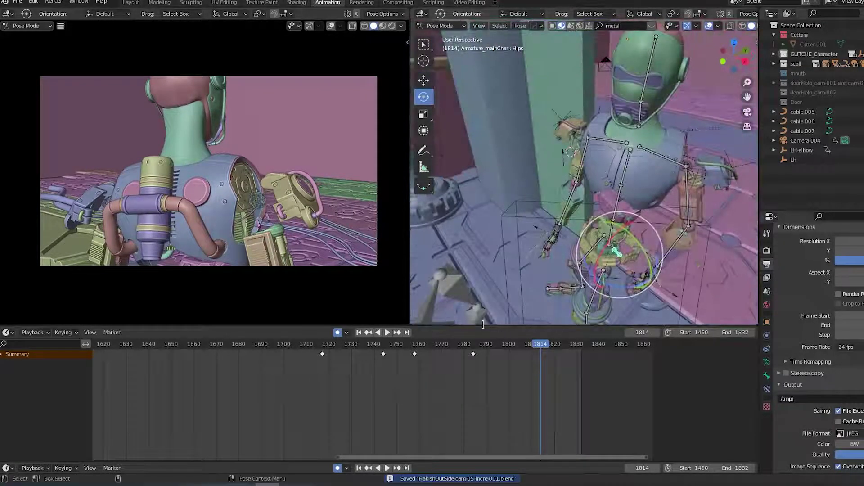
# Replay the end of the turn from about frames 1769 and 1754 to examine the hip motion.
pyautogui.click(438, 344)
pyautogui.press('space')
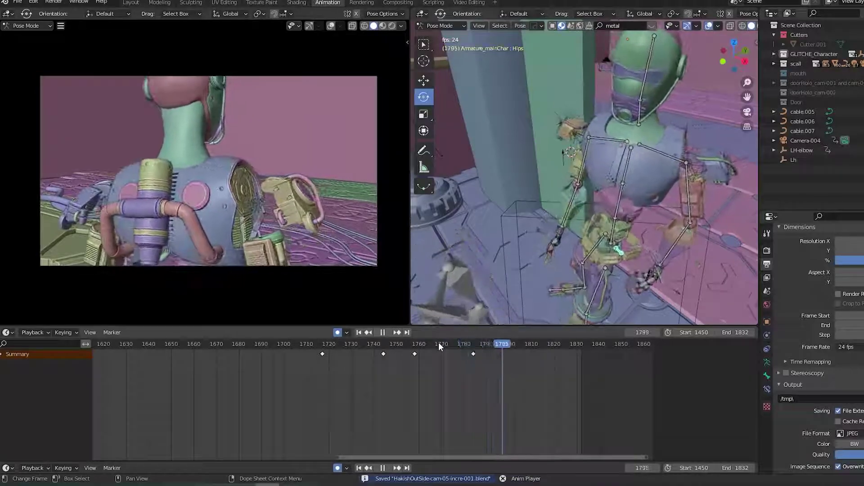
pyautogui.press('space')
pyautogui.moveTo(444, 347); pyautogui.dragTo(404, 352)
pyautogui.press('space')
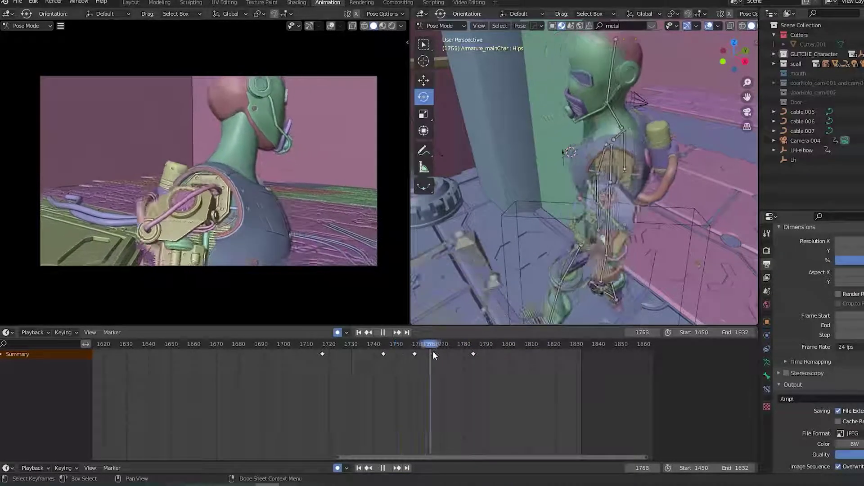
# Rotate the Hips bone slightly at frame 1773 and replay the turn from about frame 1759.
pyautogui.press('space')
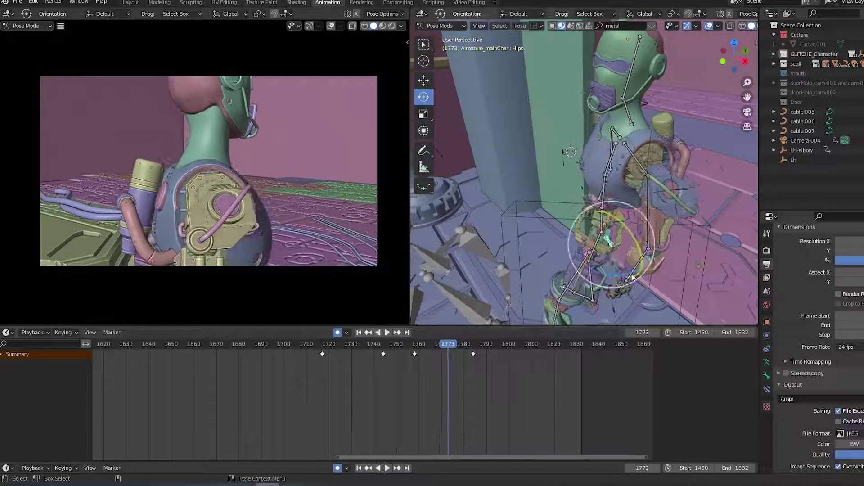
pyautogui.moveTo(689, 246); pyautogui.dragTo(660, 220, button='middle')
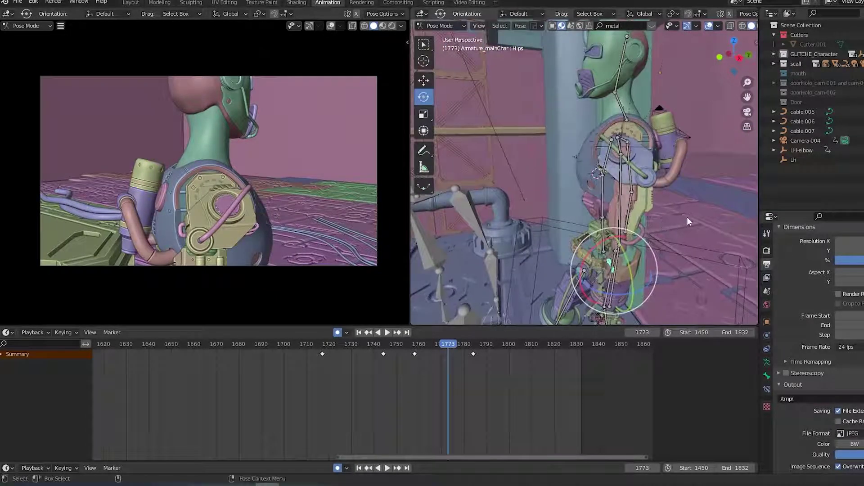
pyautogui.press('r')
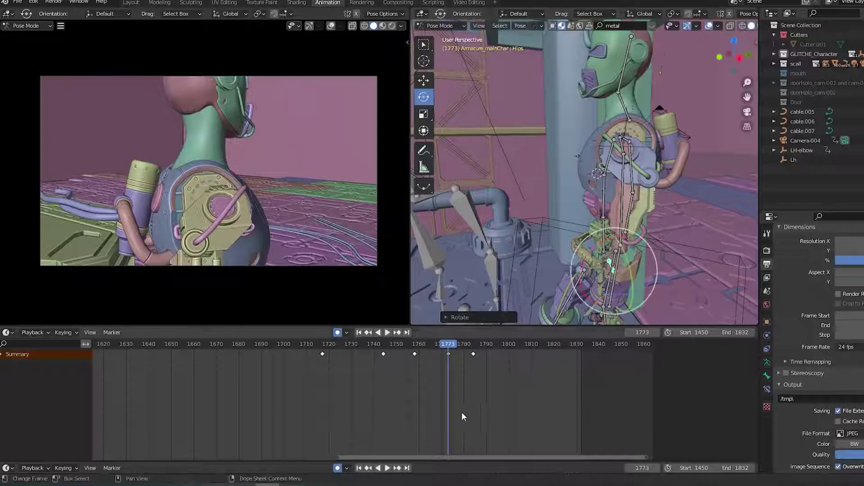
pyautogui.click(416, 351)
pyautogui.click(415, 344)
pyautogui.press('space')
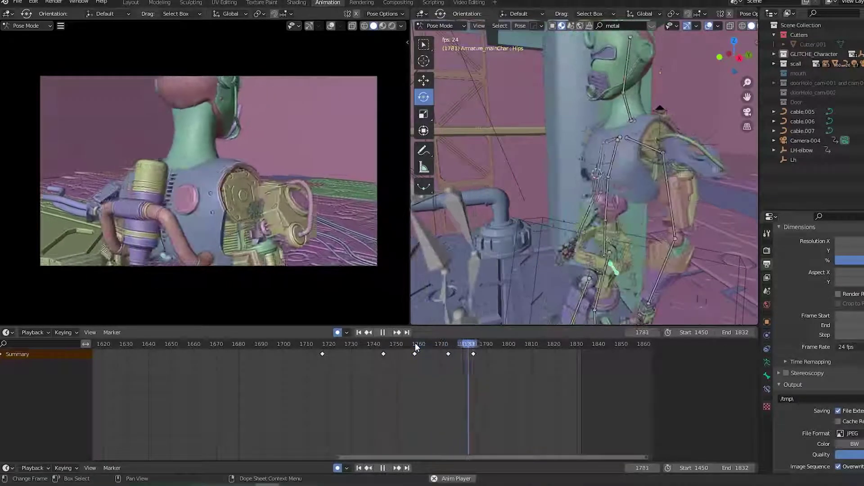
# Move the last Hips key to about frame 1787 and replay the turn from about frame 1769.
pyautogui.press('space')
pyautogui.moveTo(476, 348); pyautogui.dragTo(480, 354)
pyautogui.click(440, 346)
pyautogui.press('space')
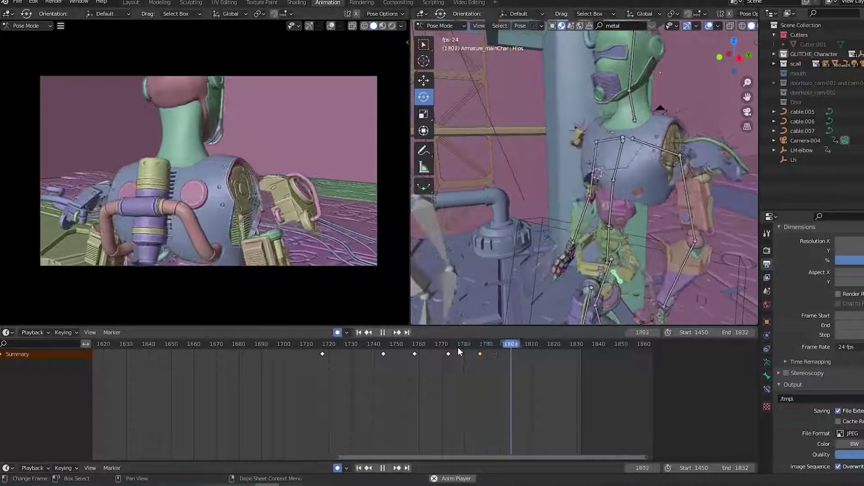
# Rotate the Hips bone slightly at frame 1779 and replay the motion from about frame 1772.
pyautogui.press('space')
pyautogui.moveTo(458, 347); pyautogui.dragTo(461, 345)
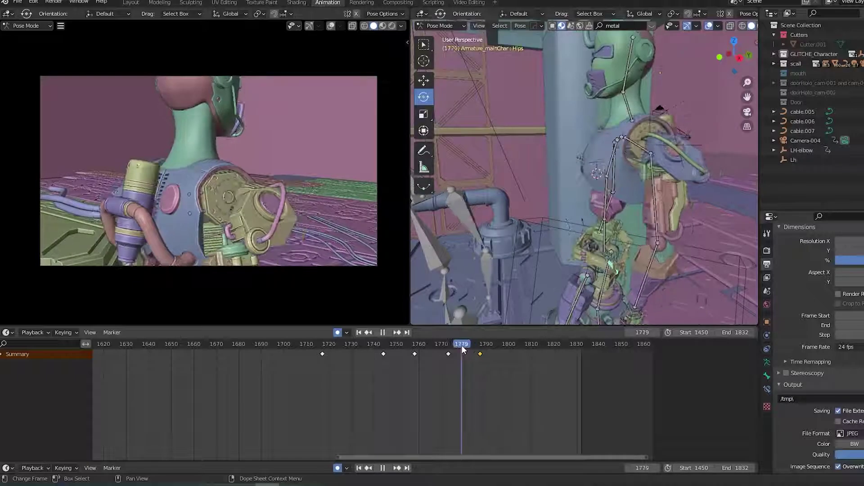
pyautogui.press('r')
pyautogui.click(695, 244)
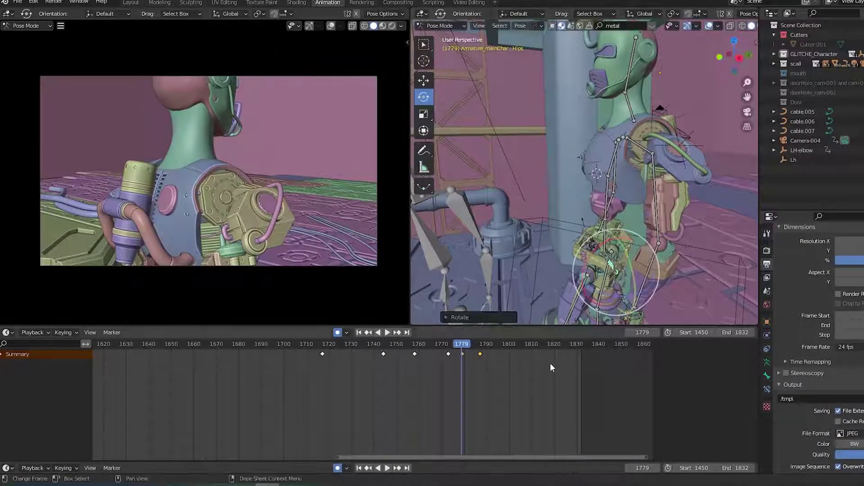
pyautogui.click(446, 350)
pyautogui.press('space')
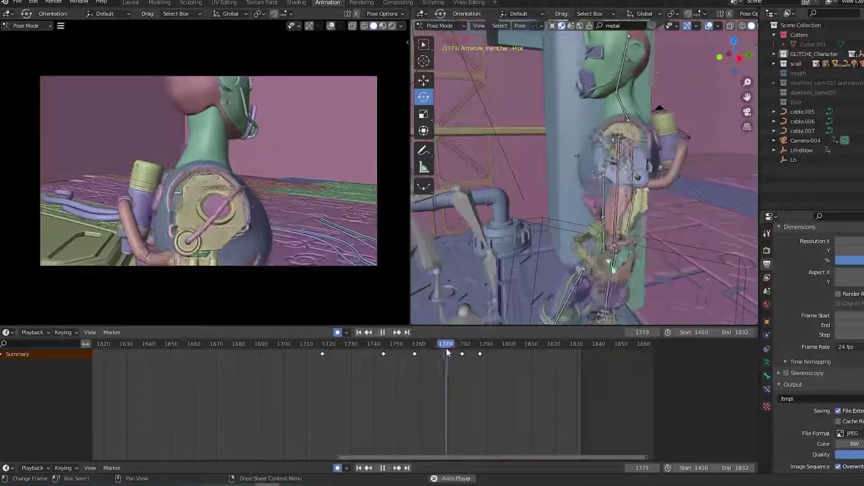
# Retime the last two Hips keys to about frames 1781 and 1790, and save the file.
pyautogui.press('space')
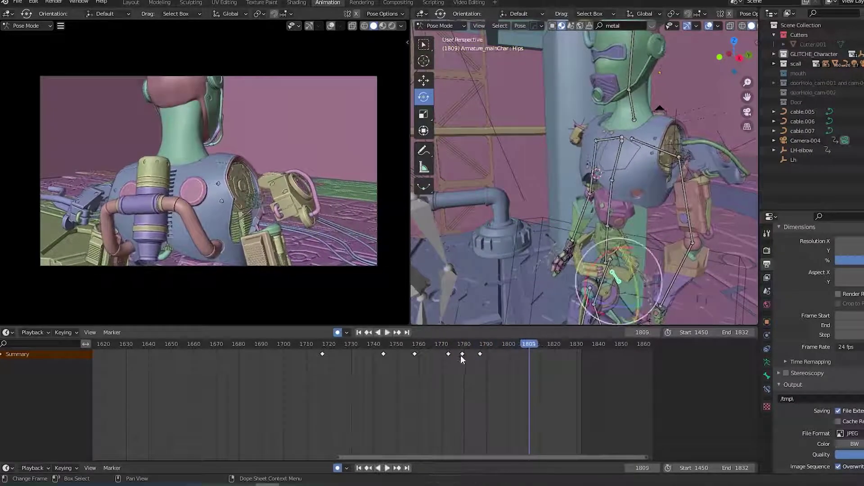
pyautogui.moveTo(463, 355); pyautogui.dragTo(488, 354)
pyautogui.hotkey('ctrl', 's')
# Replay the turn from about frames 1758 and 1771 to check the retimed hips.
pyautogui.click(415, 346)
pyautogui.press('space')
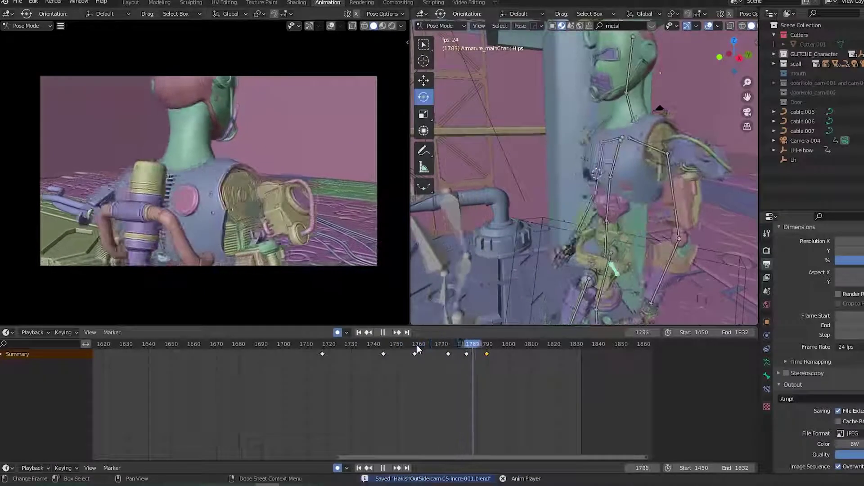
pyautogui.click(413, 345)
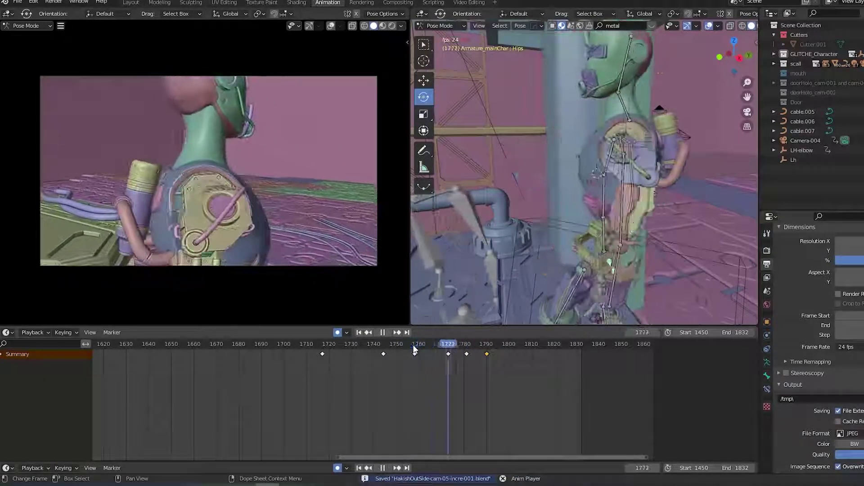
pyautogui.press('space')
pyautogui.moveTo(416, 346); pyautogui.dragTo(444, 356)
pyautogui.press('space')
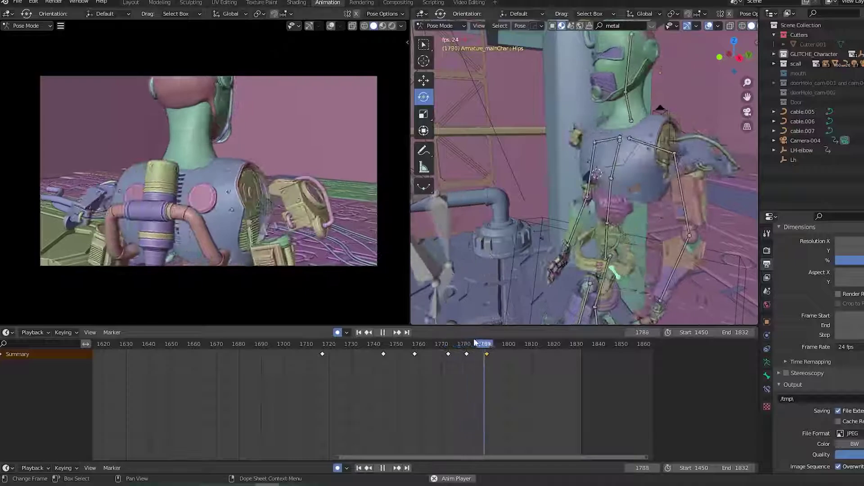
pyautogui.press('space')
# Select the Spine2 bone, move the current frame to 1761 and save the file.
pyautogui.click(617, 162)
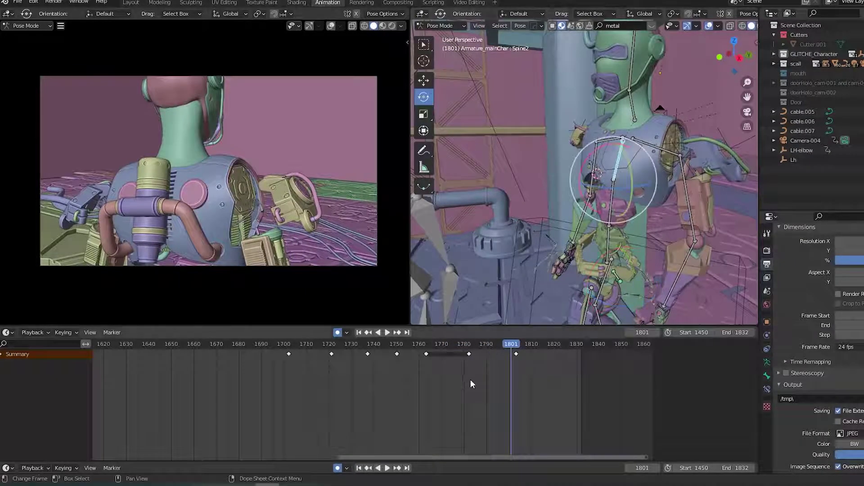
pyautogui.press('space')
pyautogui.moveTo(465, 345); pyautogui.dragTo(422, 371)
pyautogui.hotkey('ctrl', 's')
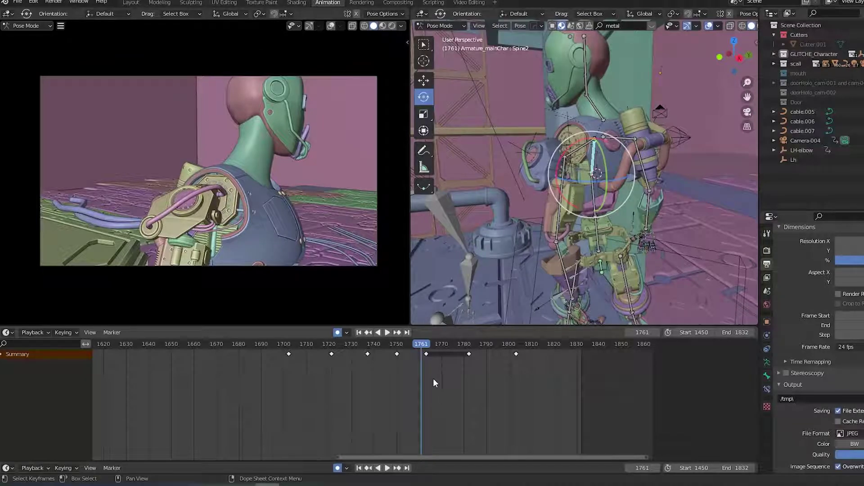
# Play the turn from frame 1745 and examine the chest closely at frame 1777 and in a replay from about frame 1763.
pyautogui.moveTo(396, 344); pyautogui.dragTo(388, 350)
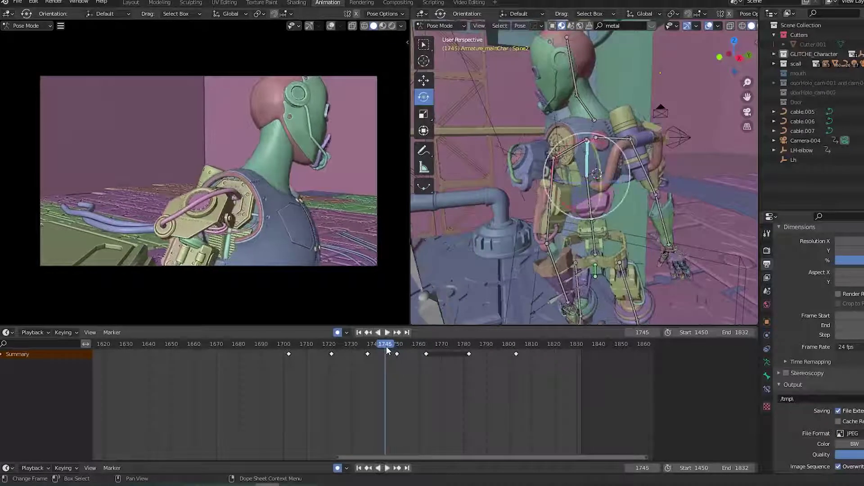
pyautogui.press('space')
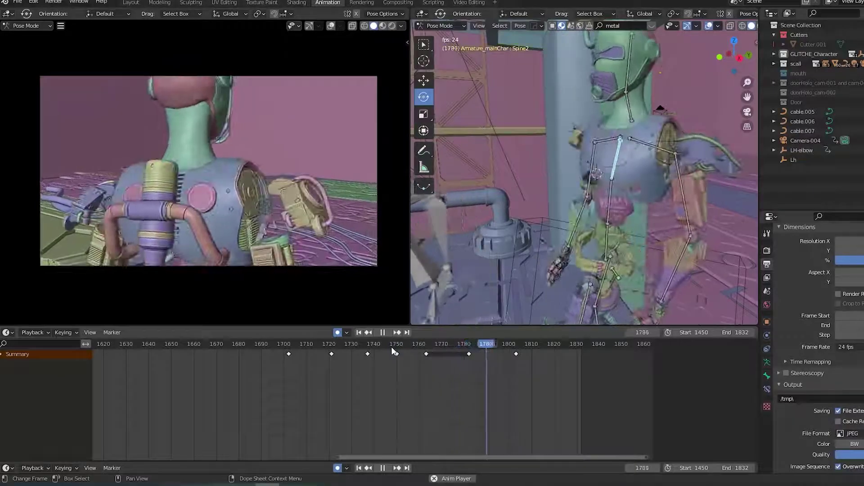
pyautogui.press('space')
pyautogui.moveTo(431, 345); pyautogui.dragTo(458, 348)
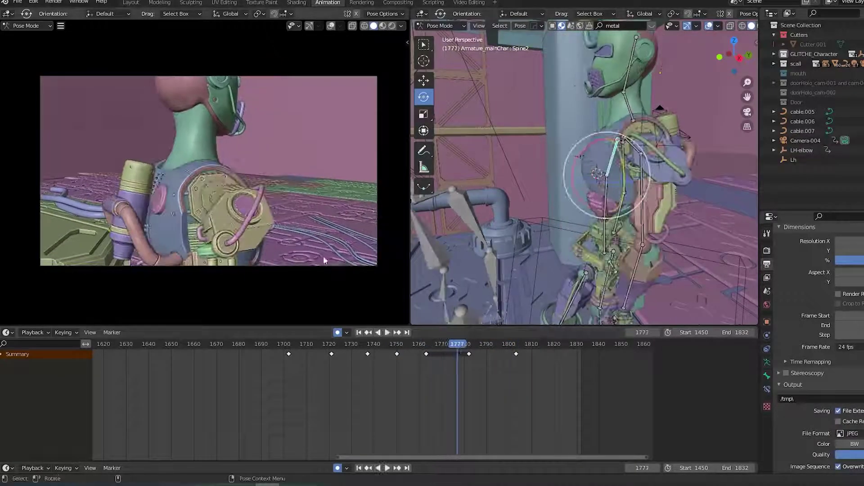
pyautogui.moveTo(607, 237); pyautogui.dragTo(656, 172, button='middle')
pyautogui.moveTo(523, 242); pyautogui.dragTo(496, 229, button='middle')
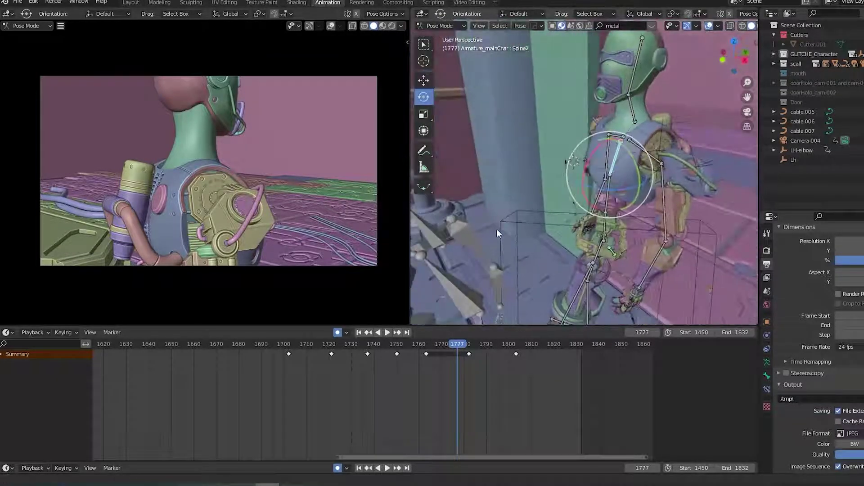
pyautogui.scroll(2, 497, 231)
pyautogui.keyDown('shift'); pyautogui.moveTo(613, 265); pyautogui.dragTo(540, 306, button='middle'); pyautogui.keyUp('shift')
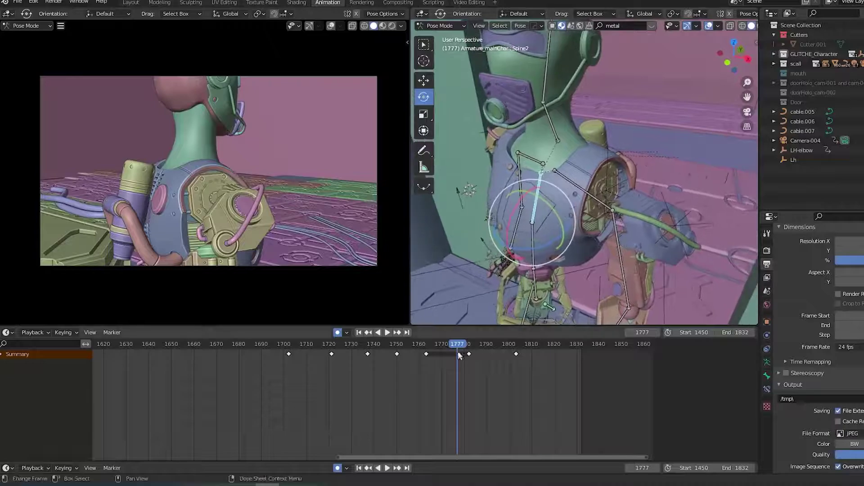
pyautogui.click(425, 344)
pyautogui.press('space')
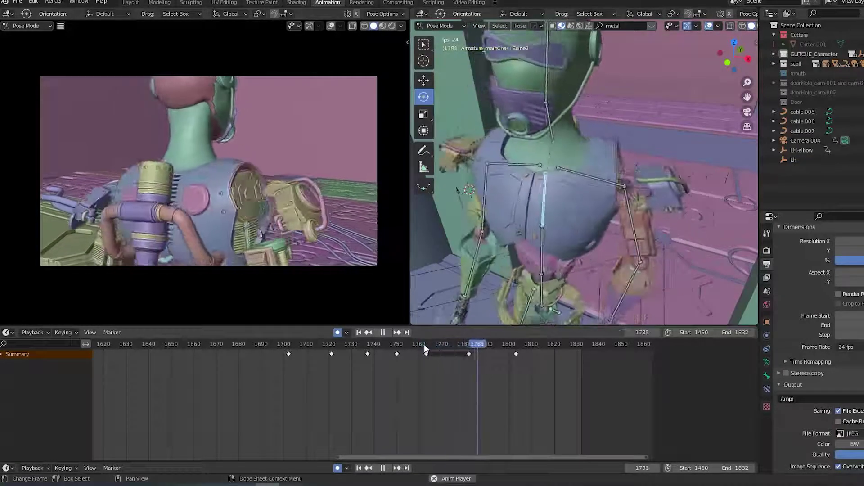
# Go to frame 1782 and show the Z Quaternion Rotation curve of Spine2 up close in the Graph Editor.
pyautogui.click(466, 345)
pyautogui.moveTo(466, 345)
pyautogui.mouseDown()
pyautogui.moveTo(482, 347)
pyautogui.moveTo(461, 349)
pyautogui.moveTo(469, 351)
pyautogui.mouseUp()
pyautogui.press('space')
pyautogui.hotkey('ctrl', 'Tab')
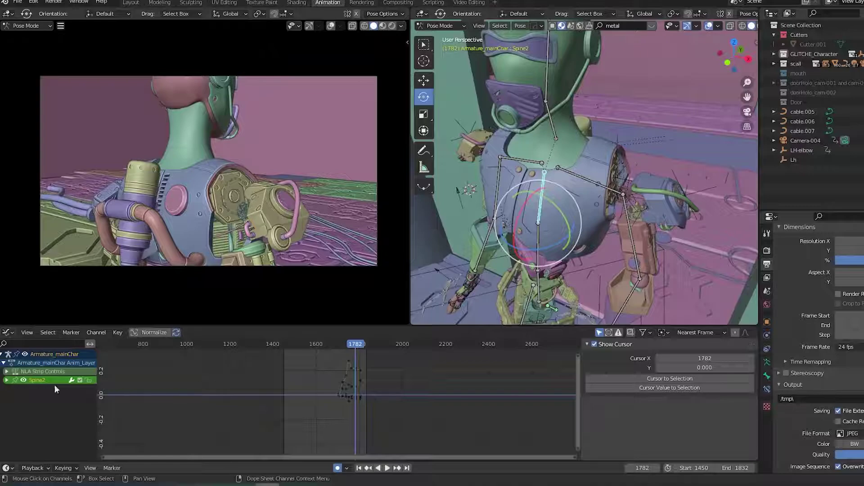
pyautogui.click(7, 381)
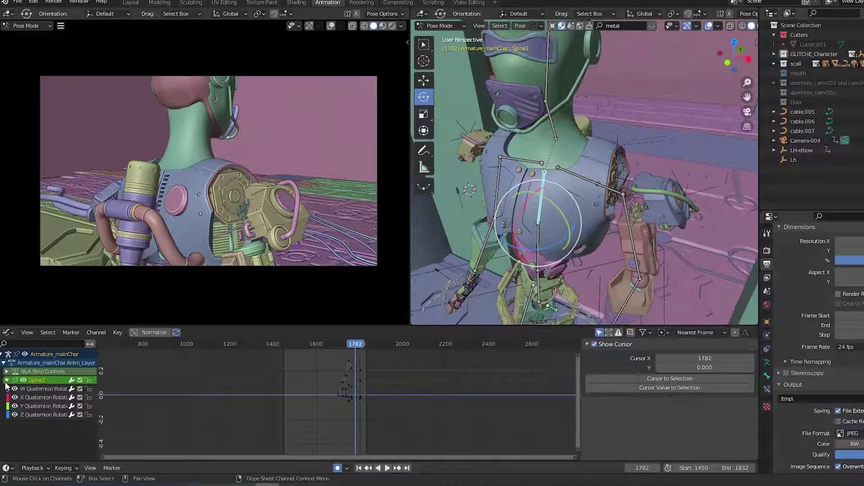
pyautogui.click(47, 414)
pyautogui.press('Home')
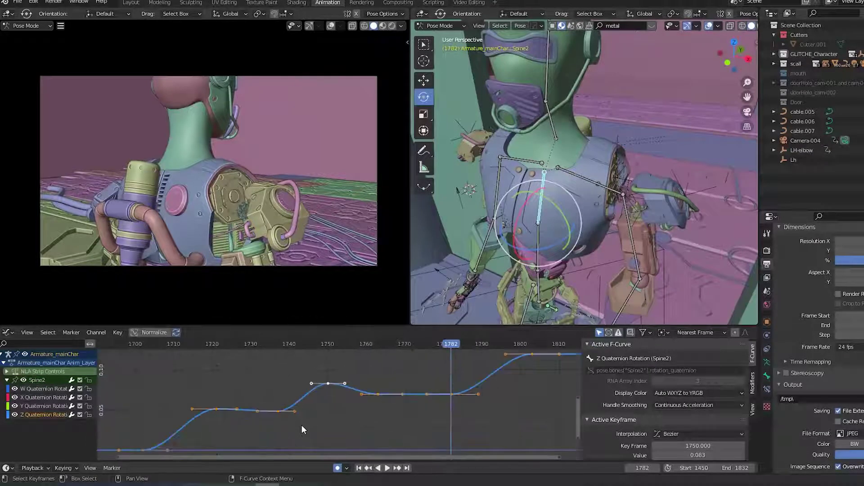
# Rotate the handles of the Spine2 Z Quaternion Rotation key at frame 1782 so the curve slopes downward through it.
pyautogui.moveTo(480, 407); pyautogui.dragTo(390, 405, button='middle')
pyautogui.click(373, 395)
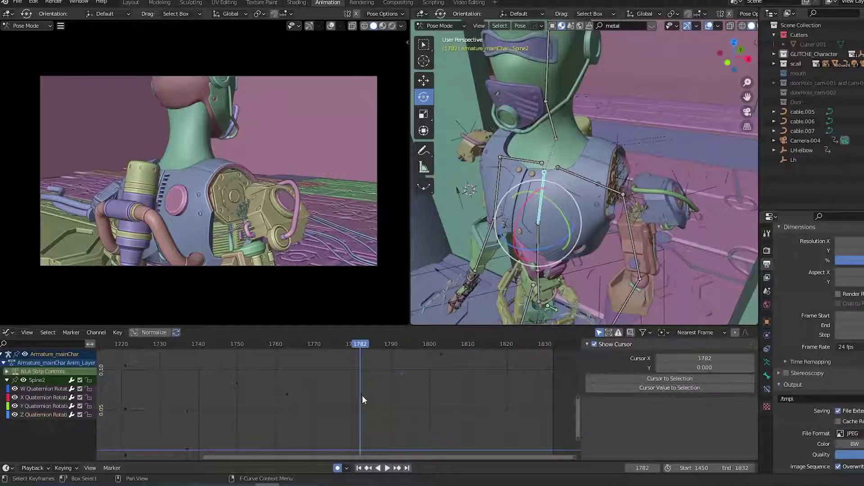
pyautogui.click(362, 396)
pyautogui.press('r')
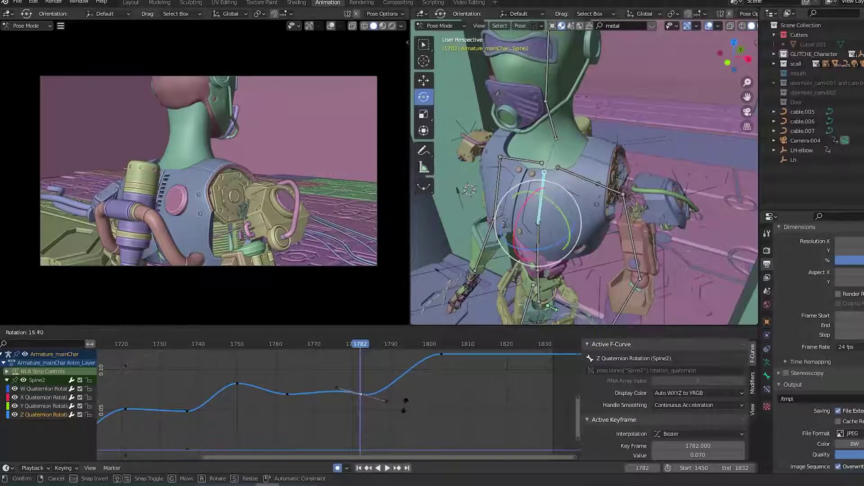
pyautogui.click(403, 419)
# Extend the outgoing handle of the Z curve's frame 1782 key down to about frame 1806, near value zero.
pyautogui.moveTo(280, 350); pyautogui.dragTo(321, 350)
pyautogui.press('space')
pyautogui.click(383, 409)
pyautogui.moveTo(368, 345); pyautogui.dragTo(383, 357)
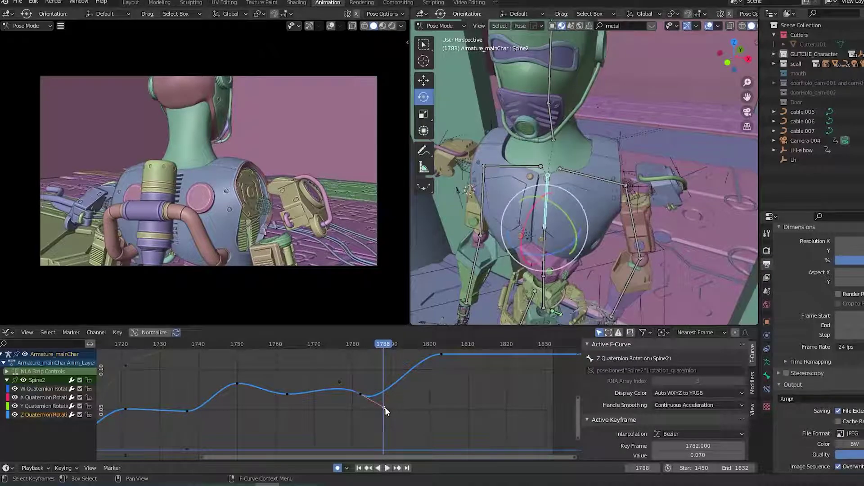
pyautogui.press('g')
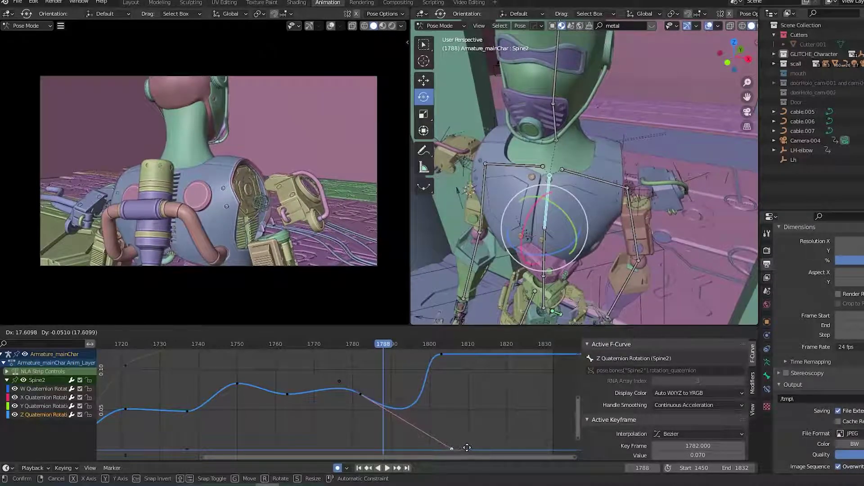
pyautogui.click(467, 448)
# Move the Spine2 Z Quaternion Rotation curve's final key to frame 1813.
pyautogui.click(441, 353)
pyautogui.press('g')
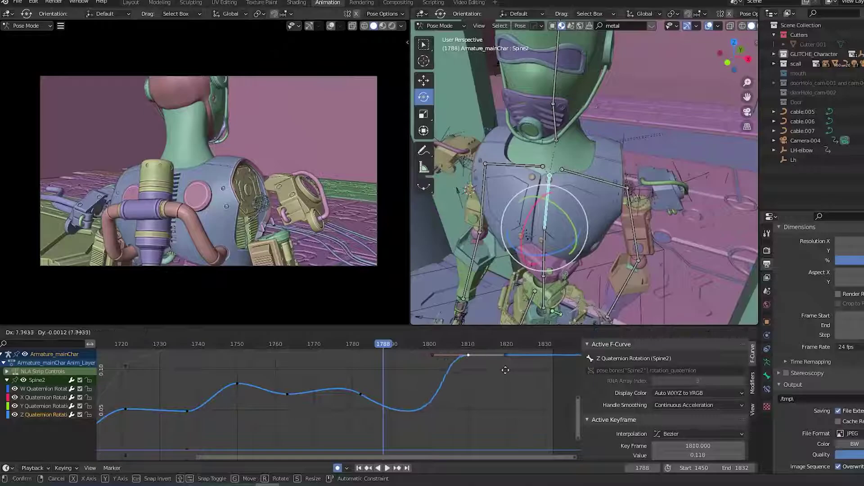
pyautogui.click(516, 369)
# Replay the chest motion, scrub to frame 1792 and select the Z curve key at frame 1782.
pyautogui.click(269, 343)
pyautogui.press('space')
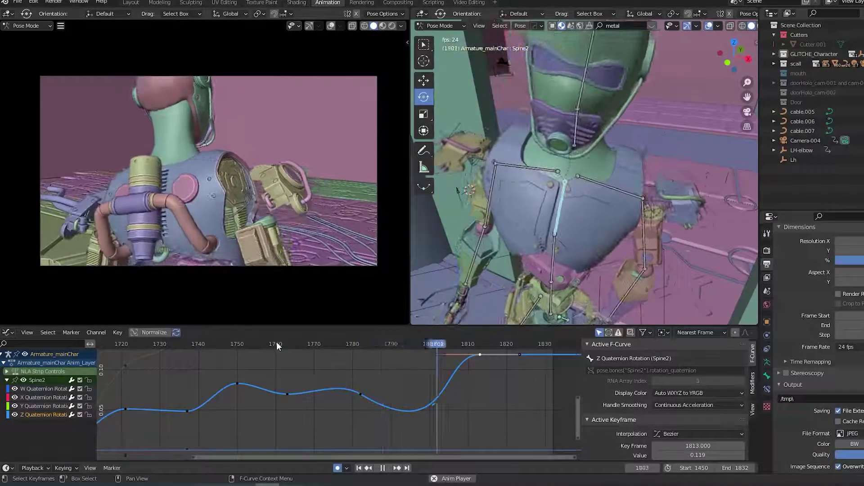
pyautogui.press('space')
pyautogui.moveTo(352, 343); pyautogui.dragTo(395, 358)
pyautogui.press('space')
pyautogui.click(360, 394)
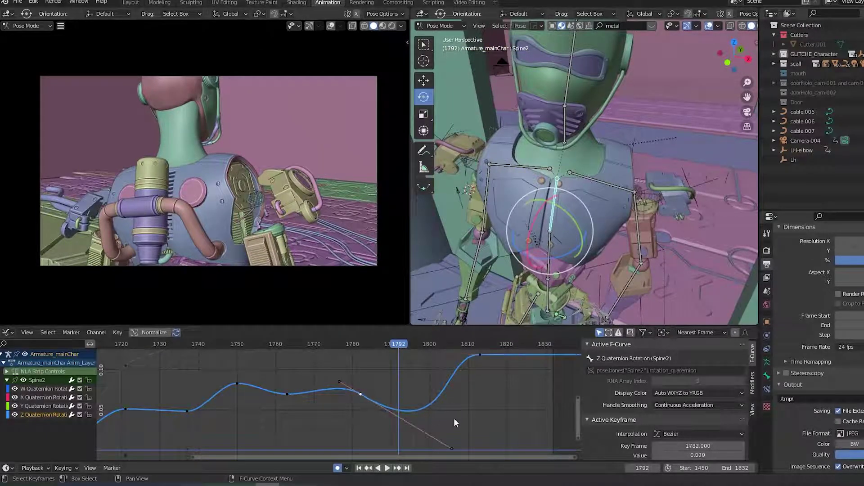
# Rotate the Spine2 Z Quaternion Rotation handles at frame 1782 to a flatter slope and replay the turn.
pyautogui.press('r')
pyautogui.click(461, 380)
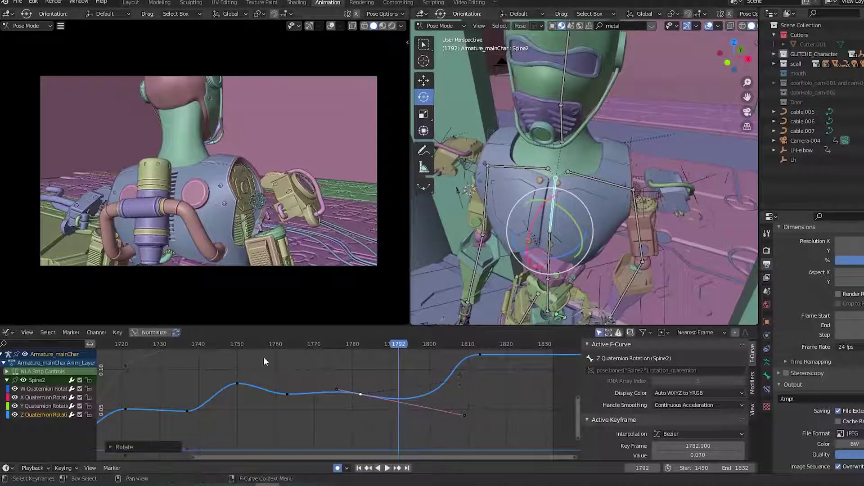
pyautogui.click(245, 344)
pyautogui.press('space')
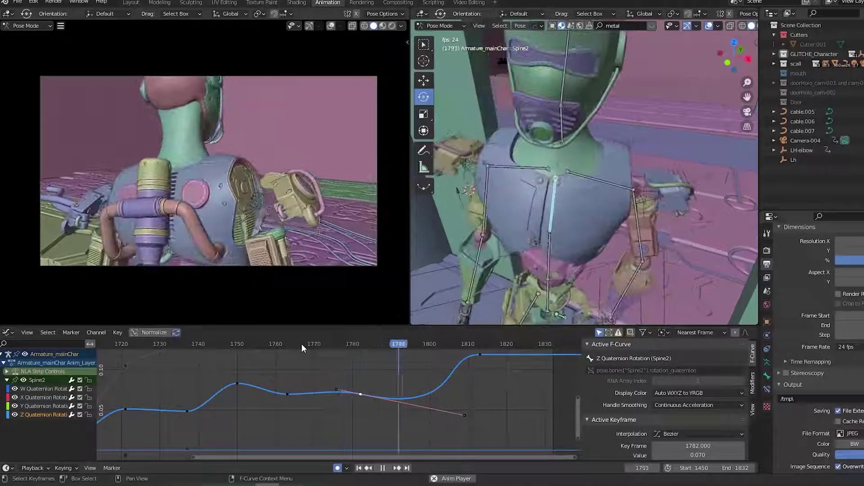
pyautogui.press('space')
pyautogui.click(253, 345)
pyautogui.press('space')
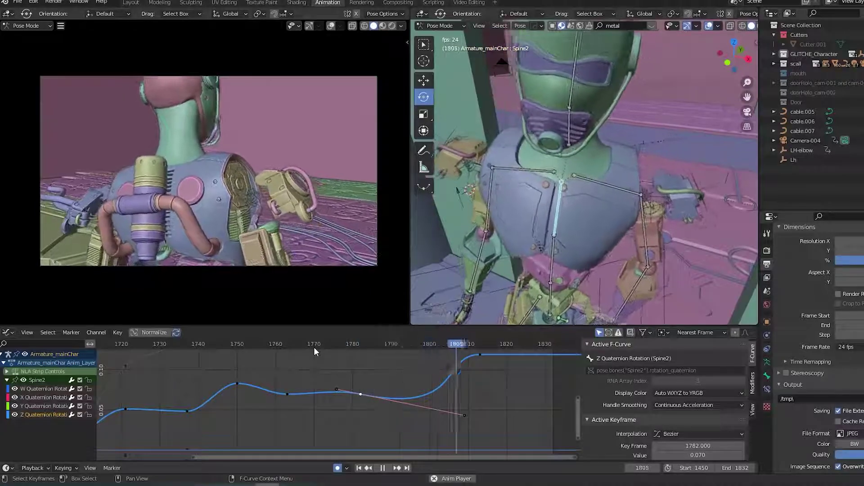
pyautogui.press('space')
# Move the Spine2 Z Quaternion Rotation curve's final key to about frame 1806.
pyautogui.click(479, 355)
pyautogui.press('g')
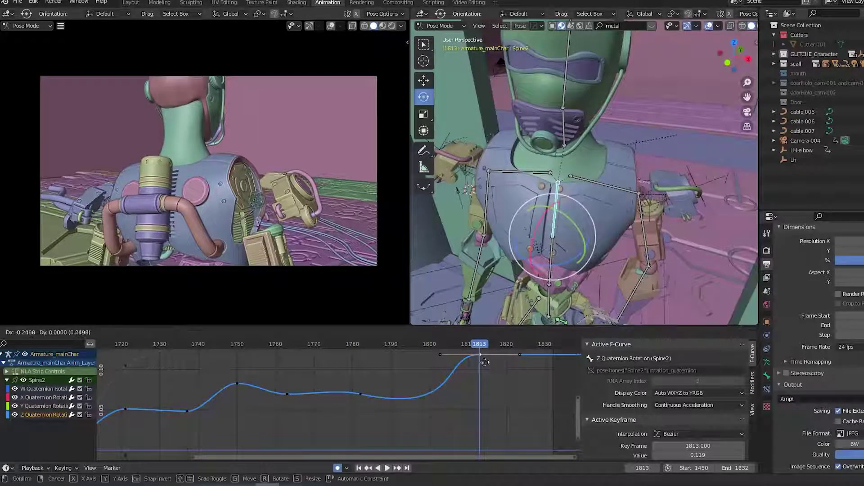
pyautogui.click(459, 362)
# Raise the outgoing handle of the Z curve's frame 1782 key to nearly level, ending near frame 1803, and replay the motion.
pyautogui.click(360, 394)
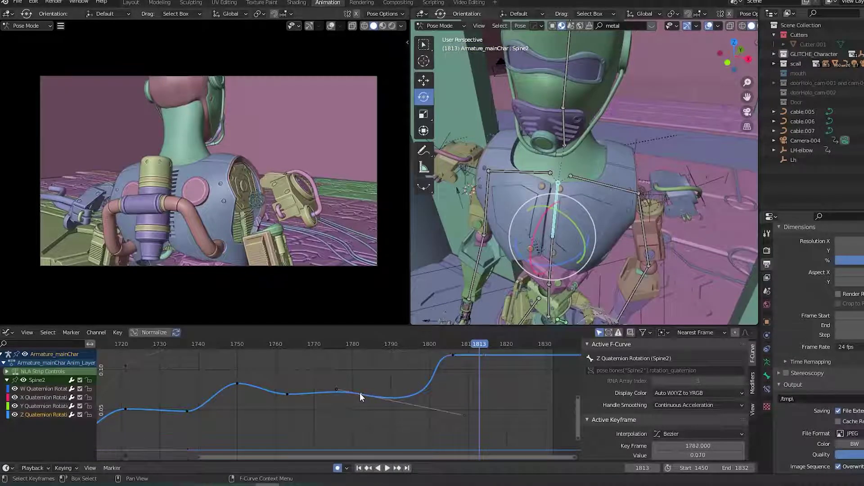
pyautogui.click(464, 414)
pyautogui.press('g')
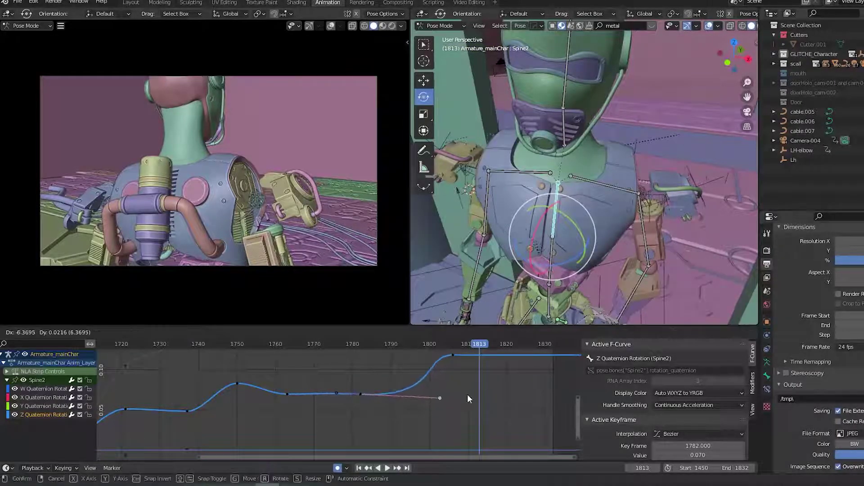
pyautogui.click(439, 397)
pyautogui.click(313, 344)
pyautogui.press('space')
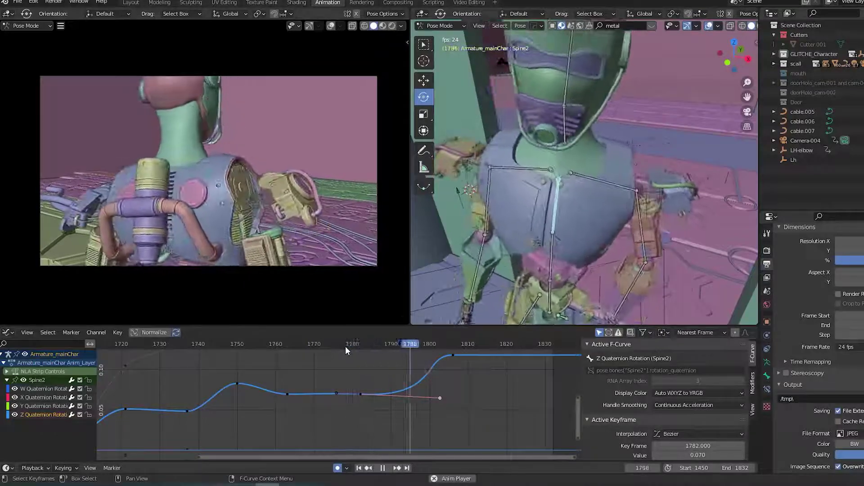
pyautogui.press('space')
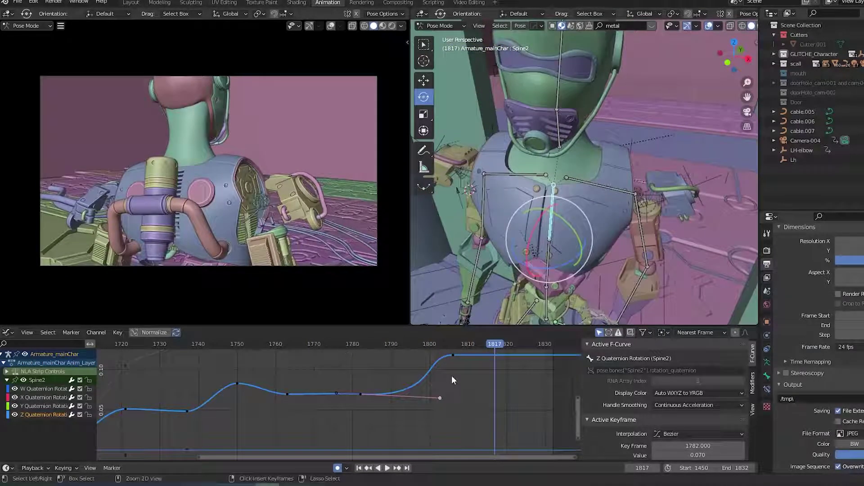
# Undo the latest Spine2 Z curve edits, including the final key moves and the extension of the frame 1782 handle.
pyautogui.hotkey('ctrl', 'z')
pyautogui.hotkey('ctrl', 'z')
pyautogui.hotkey('ctrl', 'z')
pyautogui.hotkey('ctrl', 'z')
pyautogui.hotkey('ctrl', 'z')
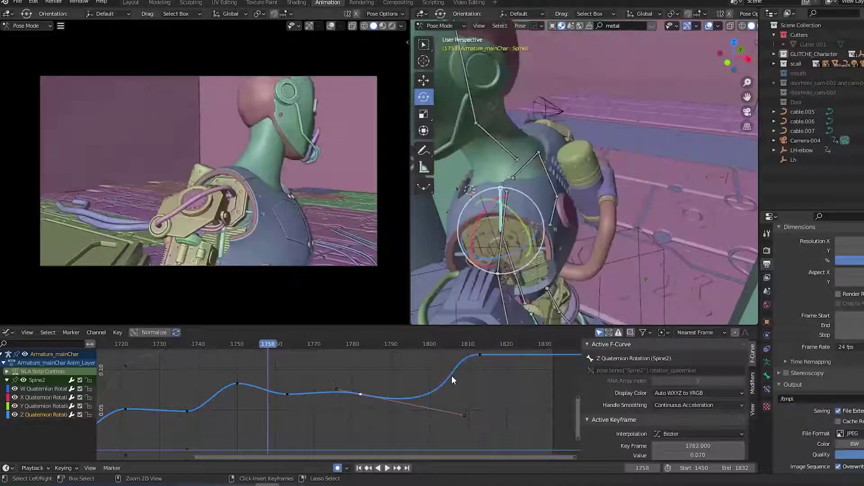
pyautogui.hotkey('ctrl', 'z')
pyautogui.hotkey('ctrl', 'z')
pyautogui.hotkey('ctrl', 'z')
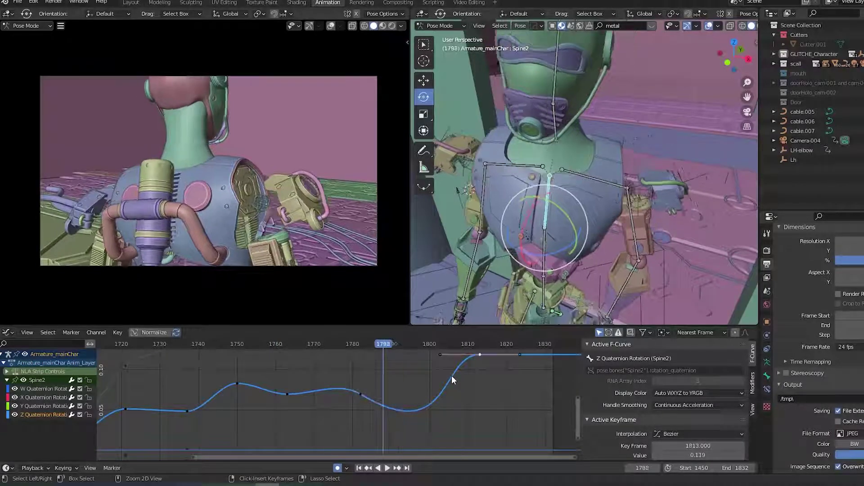
pyautogui.hotkey('ctrl', 'z')
pyautogui.hotkey('ctrl', 'z')
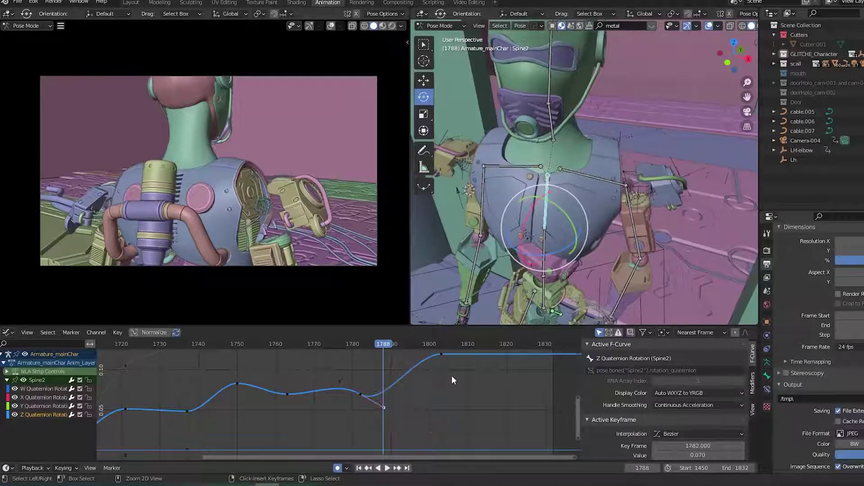
pyautogui.hotkey('ctrl', 'z')
pyautogui.hotkey('ctrl', 'z')
pyautogui.hotkey('ctrl', 'z')
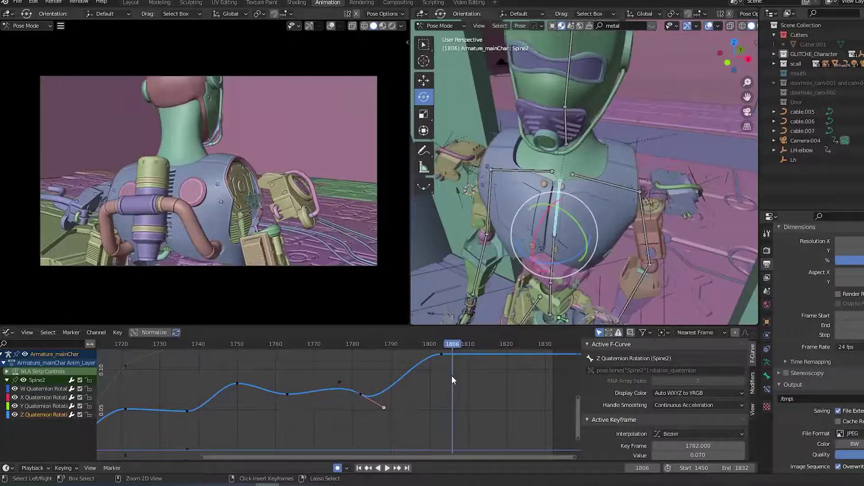
# Save the file, fit all Spine2 curves in the graph and replay the chest turn from several starting frames.
pyautogui.hotkey('ctrl', 's')
pyautogui.press('Home')
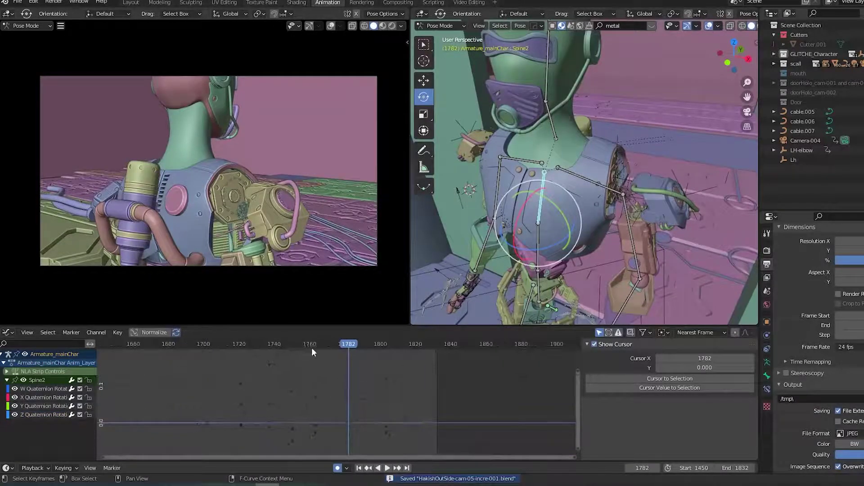
pyautogui.click(297, 346)
pyautogui.press('space')
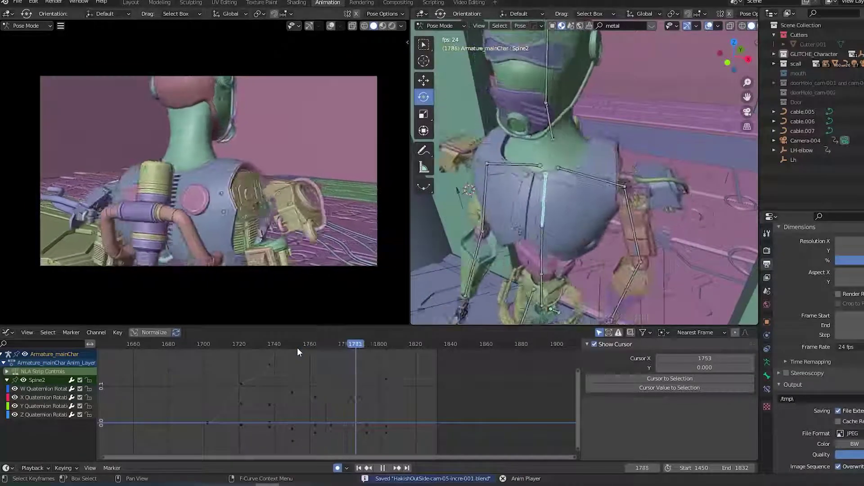
pyautogui.press('space')
pyautogui.click(337, 345)
pyautogui.press('space')
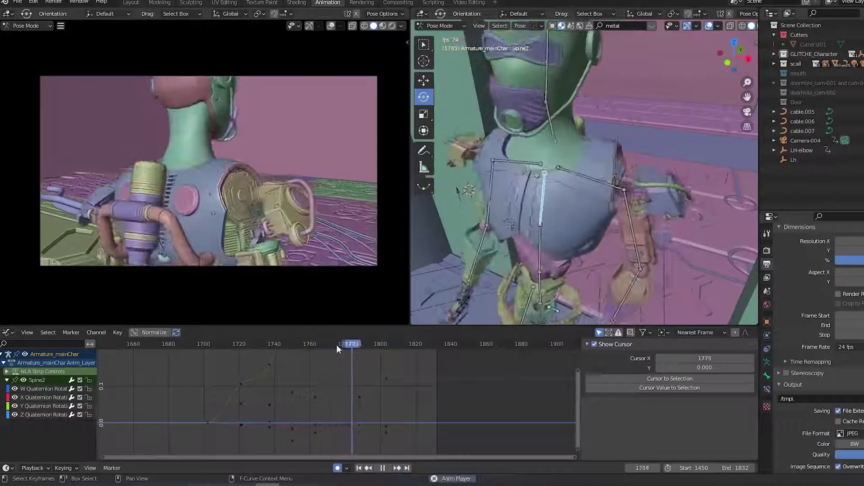
pyautogui.click(318, 347)
pyautogui.press('space')
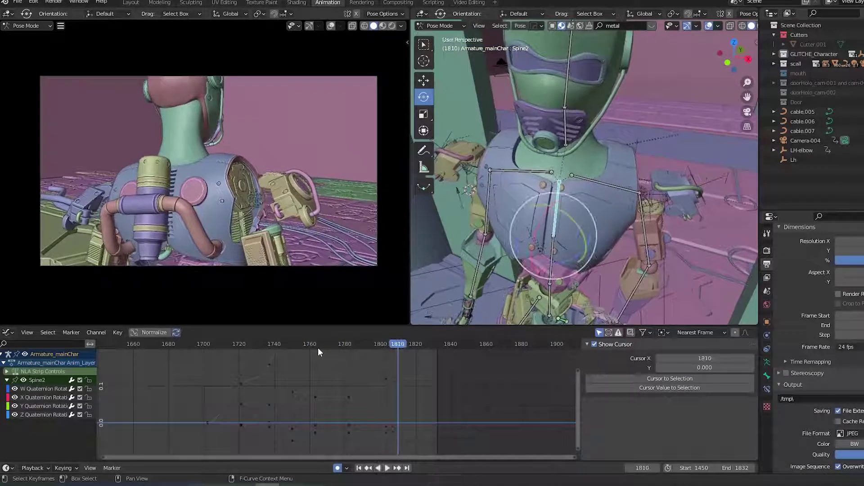
# Rotate Spine2 about 10.8° around global Z at frame 1782 and replay the turn.
pyautogui.click(346, 345)
pyautogui.moveTo(345, 347)
pyautogui.mouseDown()
pyautogui.moveTo(366, 356)
pyautogui.moveTo(347, 355)
pyautogui.mouseUp()
pyautogui.moveTo(607, 263); pyautogui.dragTo(637, 246, button='middle')
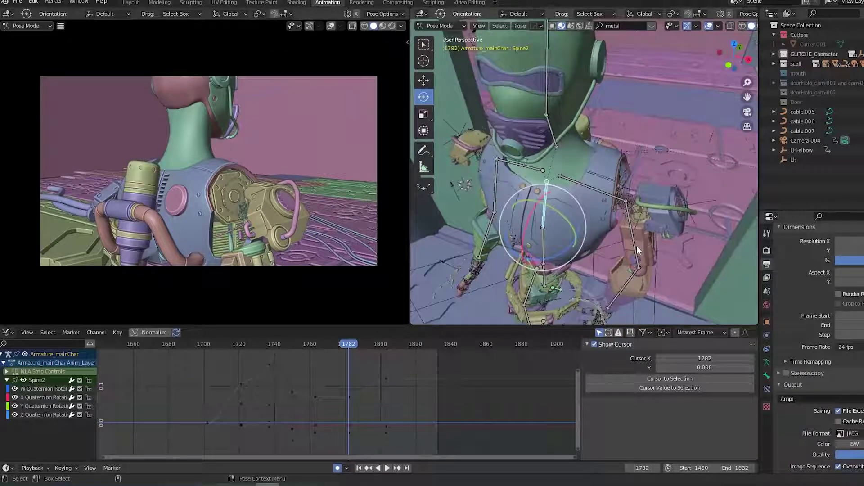
pyautogui.press('r')
pyautogui.press('z')
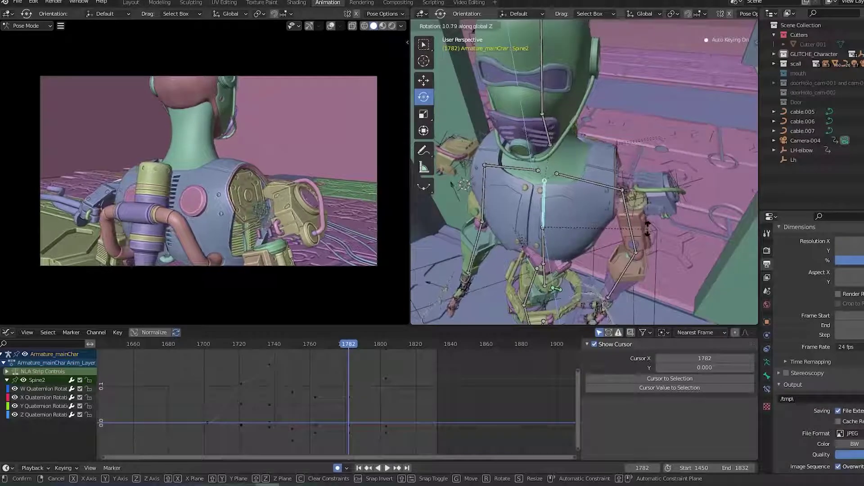
pyautogui.click(648, 228)
pyautogui.click(306, 340)
pyautogui.press('space')
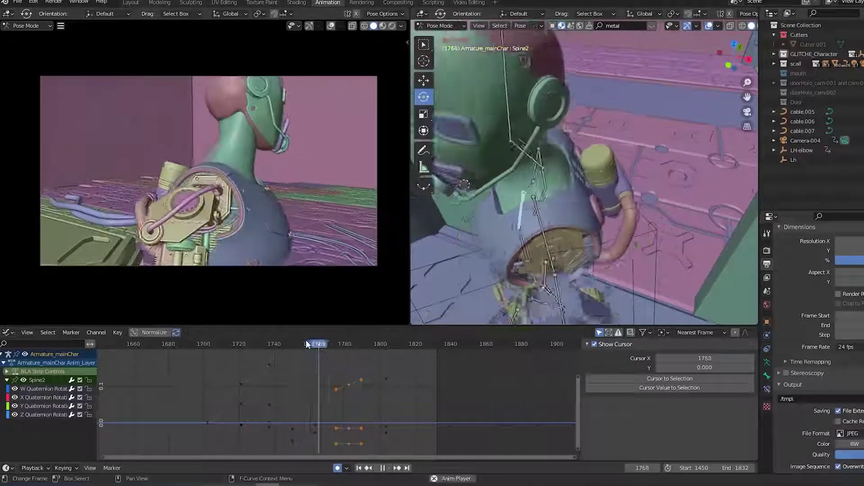
pyautogui.press('space')
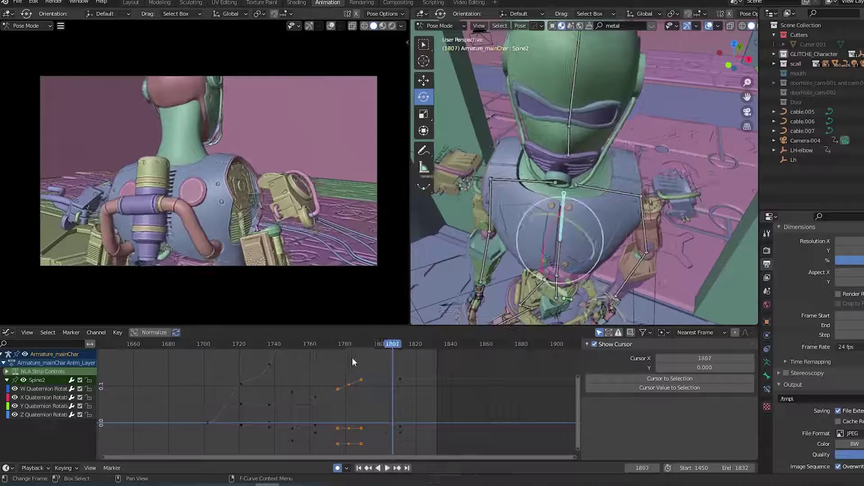
# Switch the graph to the dope sheet, move the final Spine2 key to frame 1811 and replay.
pyautogui.click(368, 345)
pyautogui.moveTo(368, 344); pyautogui.dragTo(384, 344)
pyautogui.press('space')
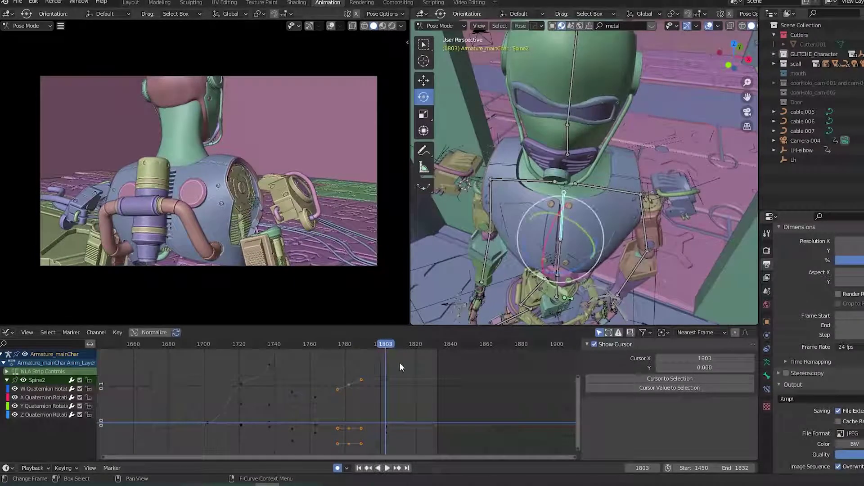
pyautogui.hotkey('ctrl', 'Tab')
pyautogui.moveTo(517, 354); pyautogui.dragTo(534, 353)
pyautogui.press('space')
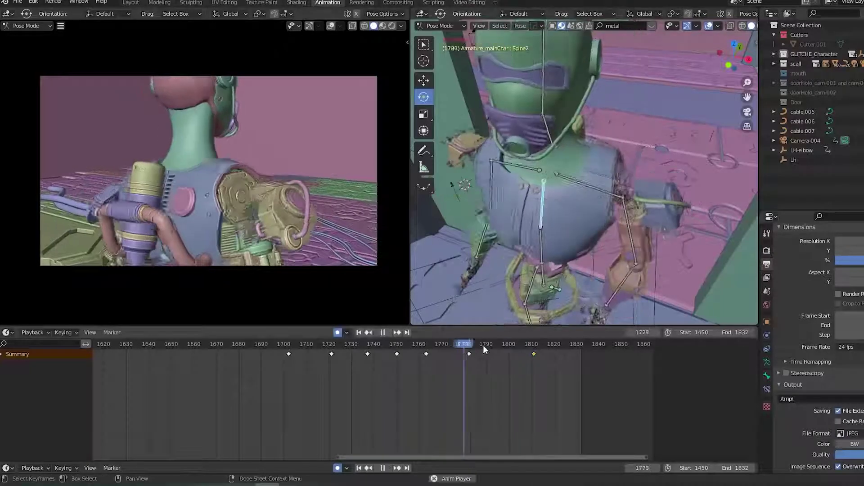
# Rotate Spine2 by about -1.8° at frame 1798, seen from above, and replay the motion from around frame 1780.
pyautogui.moveTo(483, 345); pyautogui.dragTo(505, 350)
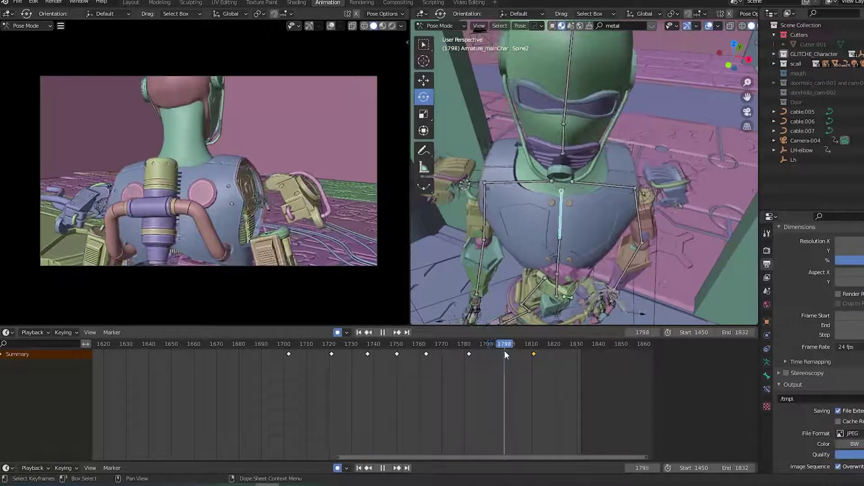
pyautogui.moveTo(657, 234); pyautogui.dragTo(665, 245, button='middle')
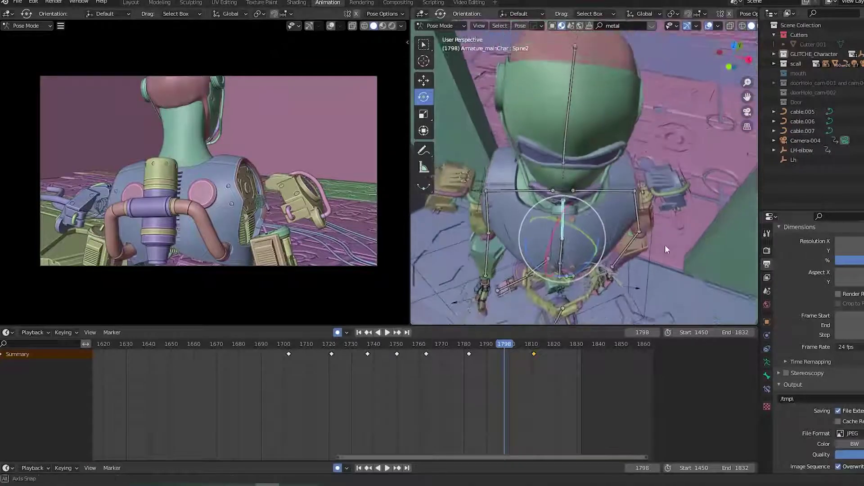
pyautogui.press('r')
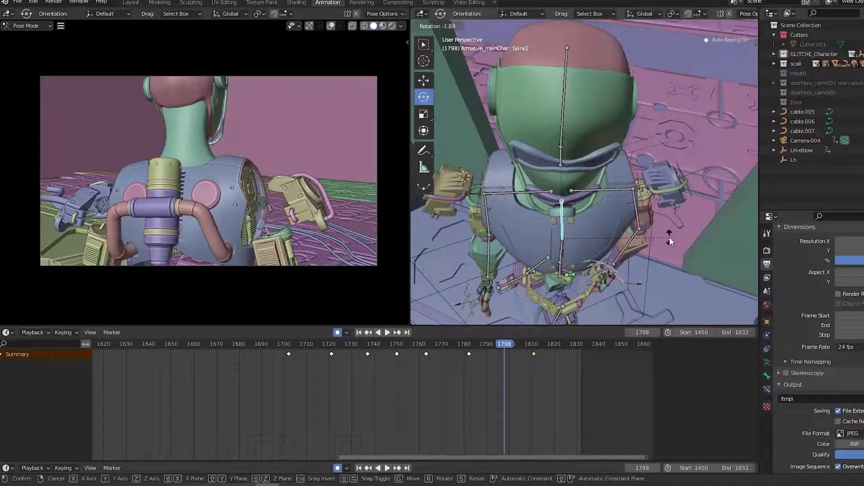
pyautogui.click(669, 236)
pyautogui.click(470, 342)
pyautogui.press('space')
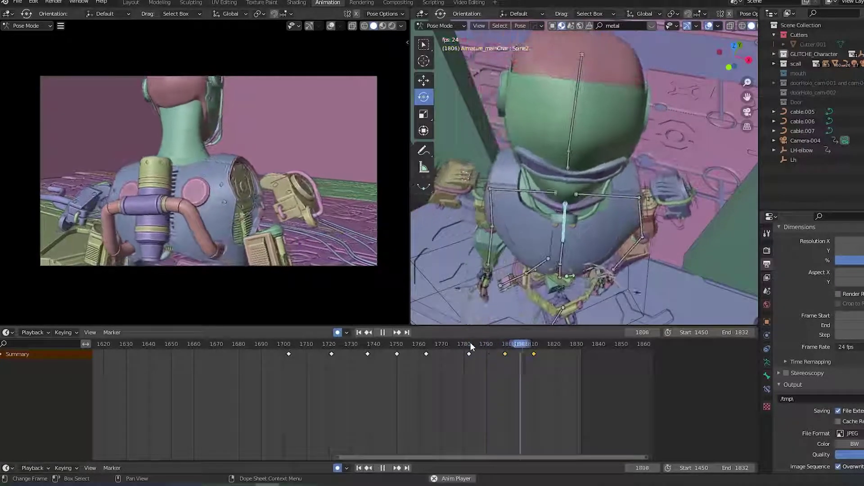
pyautogui.press('space')
pyautogui.click(465, 344)
pyautogui.press('space')
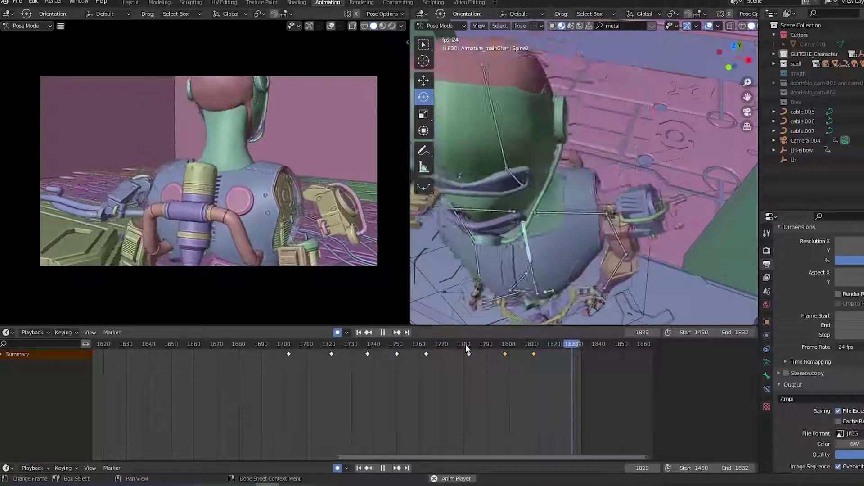
pyautogui.press('space')
# Key the RightArm bone at frame 1789 with a slight rotation and replay the arm motion.
pyautogui.moveTo(416, 357); pyautogui.dragTo(474, 352)
pyautogui.moveTo(695, 238); pyautogui.dragTo(543, 247, button='middle')
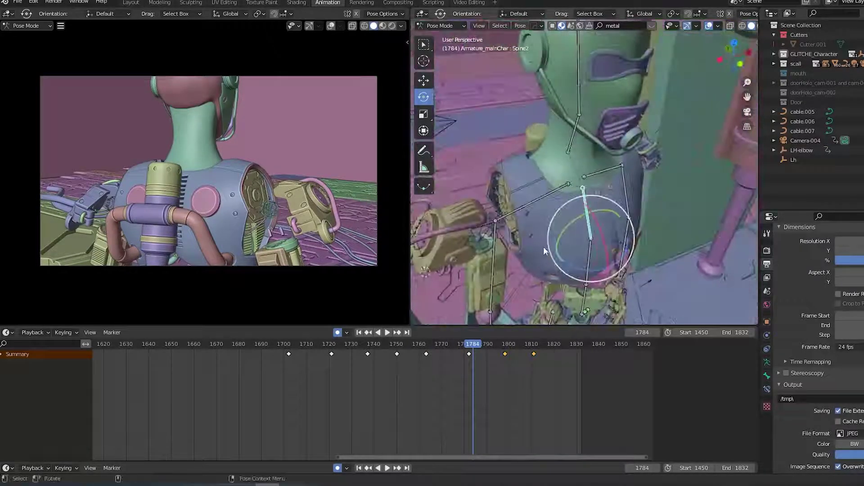
pyautogui.click(489, 266)
pyautogui.click(453, 347)
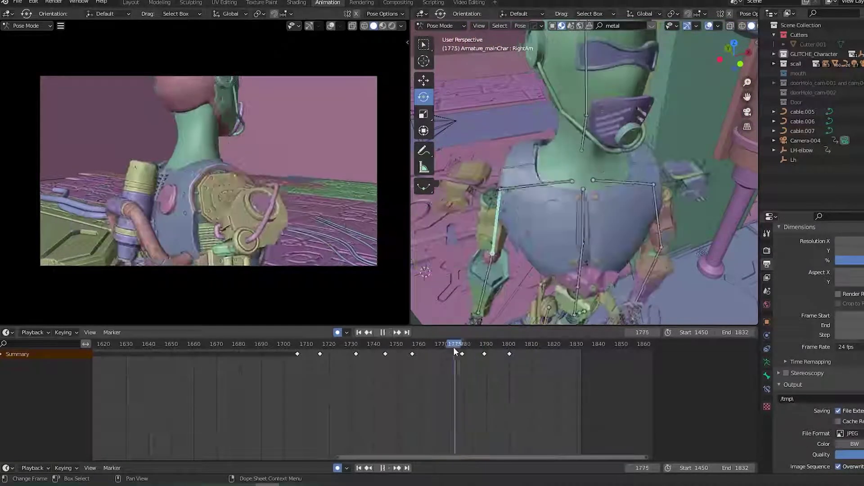
pyautogui.press('space')
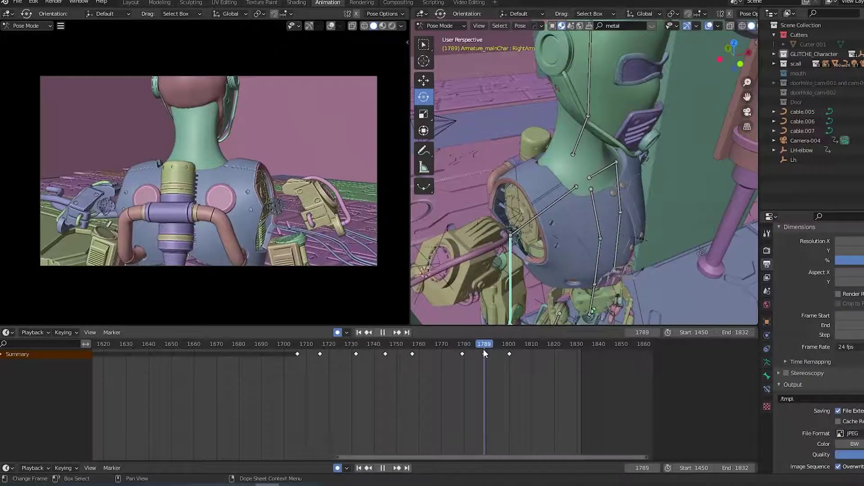
pyautogui.press('space')
pyautogui.press('i')
pyautogui.moveTo(643, 275); pyautogui.dragTo(655, 267, button='middle')
pyautogui.press('r')
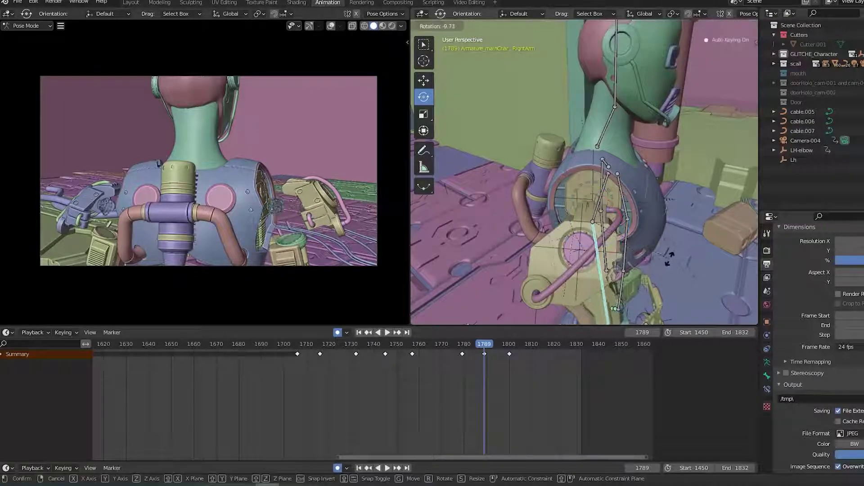
pyautogui.click(669, 259)
pyautogui.press('space')
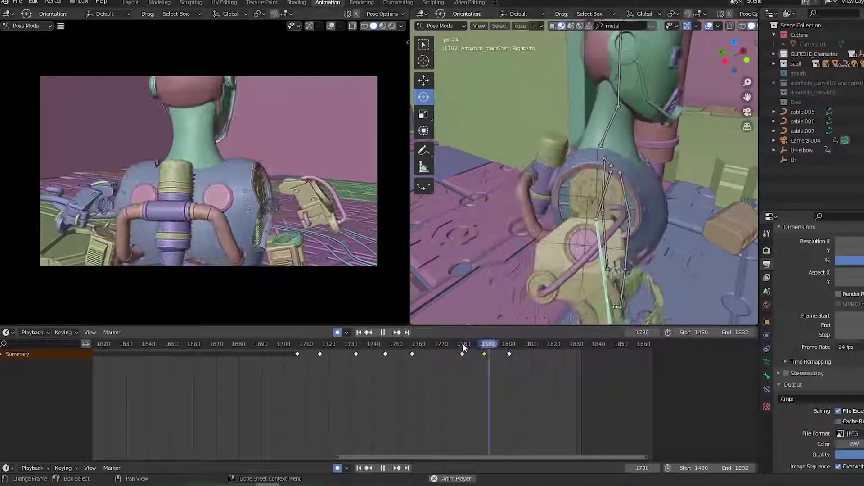
pyautogui.press('space')
# Save the file and replay the animation from about frame 1773.
pyautogui.hotkey('ctrl', 's')
pyautogui.click(449, 349)
pyautogui.press('space')
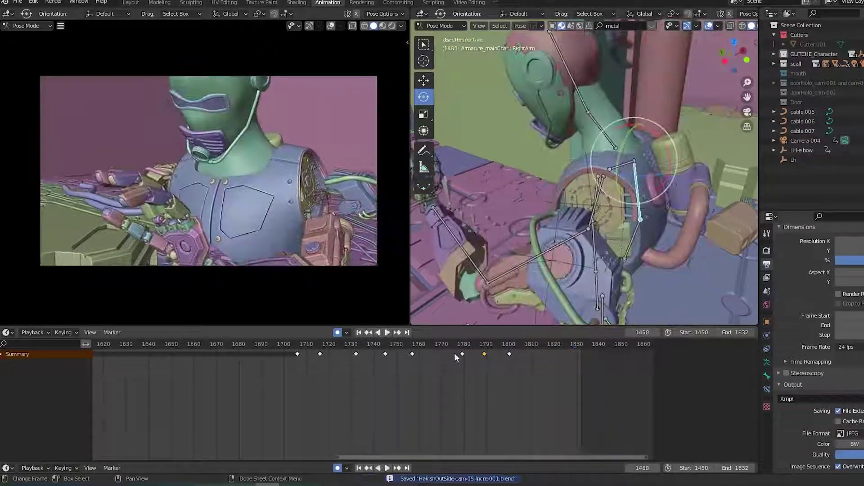
# Key the RightArm's held pose at frame 1815, rotate the arm slightly at frame 1824 and replay the ending.
pyautogui.moveTo(456, 347); pyautogui.dragTo(563, 347)
pyautogui.press('i')
pyautogui.click(647, 171)
pyautogui.press('r')
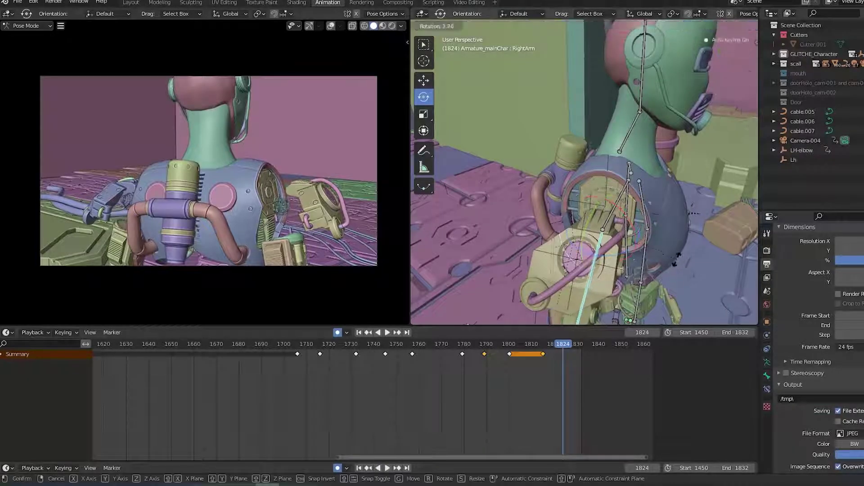
pyautogui.click(678, 269)
pyautogui.click(530, 345)
pyautogui.press('space')
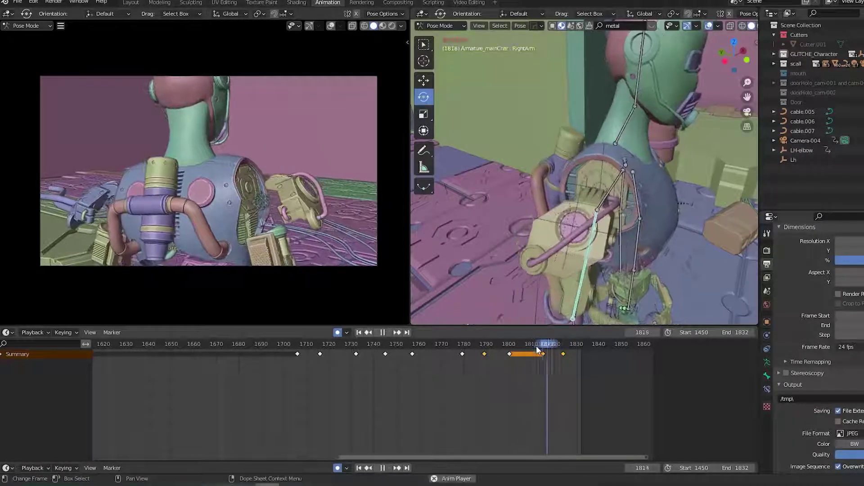
# Rotate the RightArm bone slightly at about frame 1833 to key the ending pose, and replay from about frame 1813.
pyautogui.moveTo(563, 345); pyautogui.dragTo(582, 346)
pyautogui.press('r')
pyautogui.click(604, 343)
pyautogui.click(538, 343)
pyautogui.press('space')
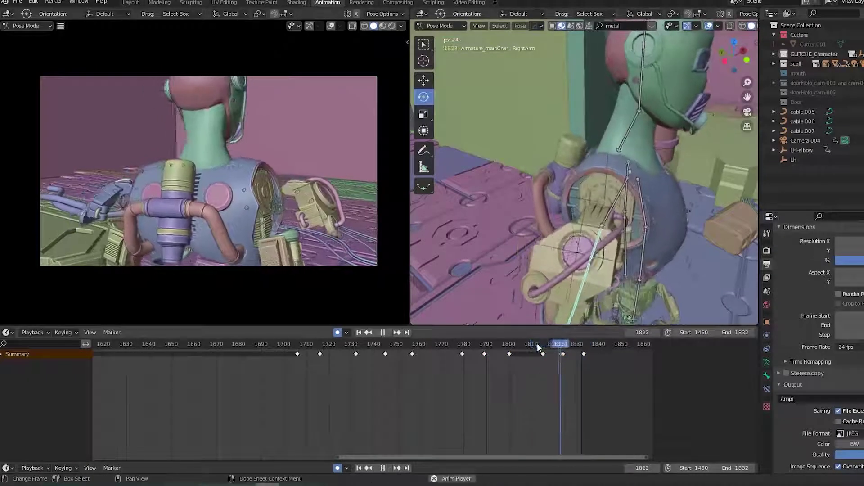
pyautogui.scroll(-4, 463, 345)
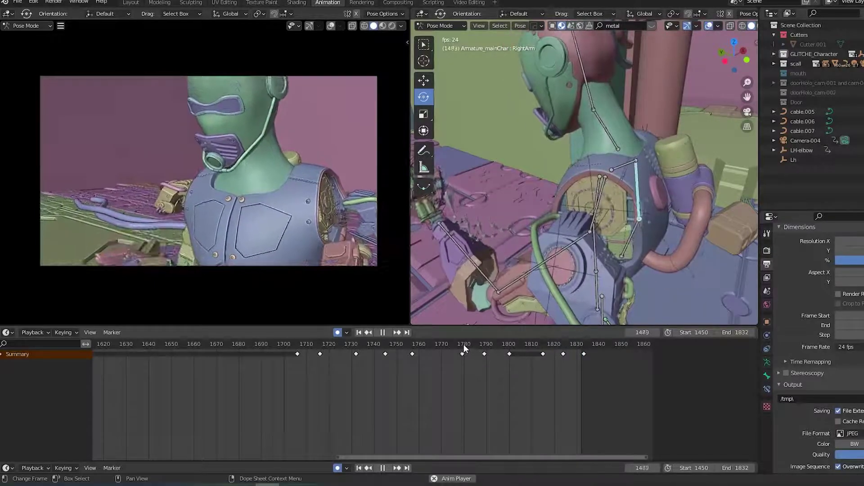
# Save the file, replay the whole shot and scrub to around frame 1775.
pyautogui.hotkey('ctrl', 's')
pyautogui.moveTo(298, 381); pyautogui.dragTo(479, 391, button='middle')
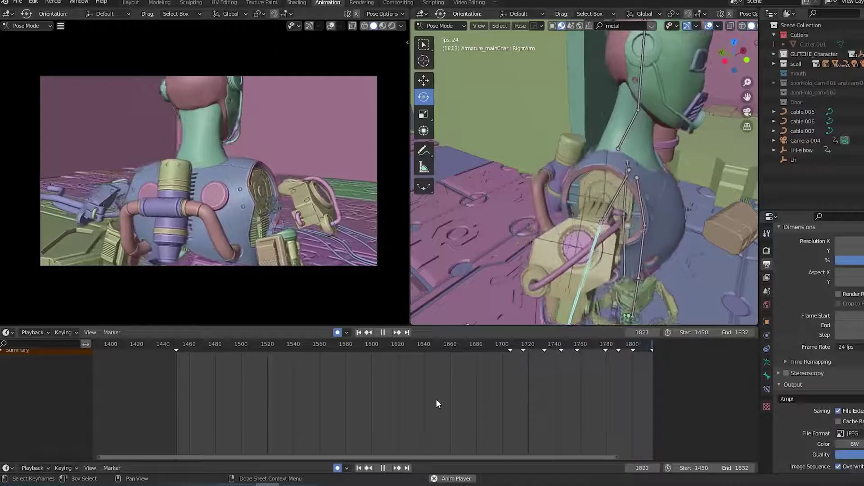
pyautogui.press('space')
pyautogui.moveTo(453, 347); pyautogui.dragTo(600, 353)
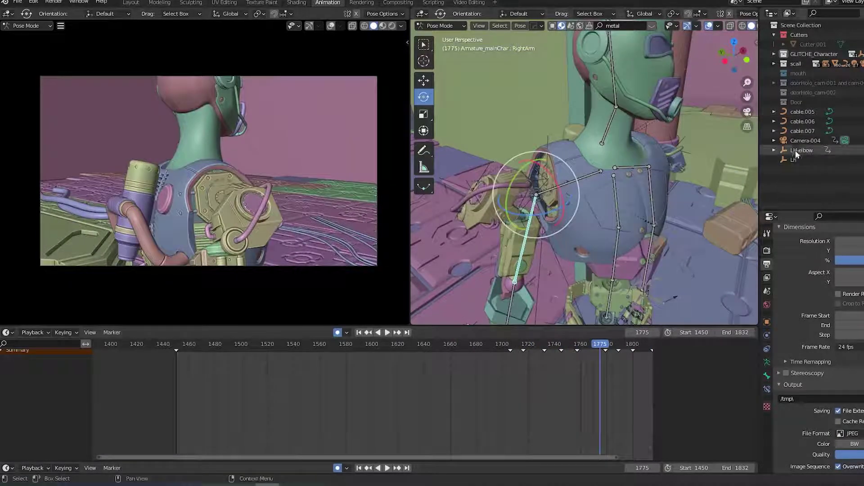
# Select Camera-004, switch from Pose Mode to Object Mode and save the file.
pyautogui.click(804, 139)
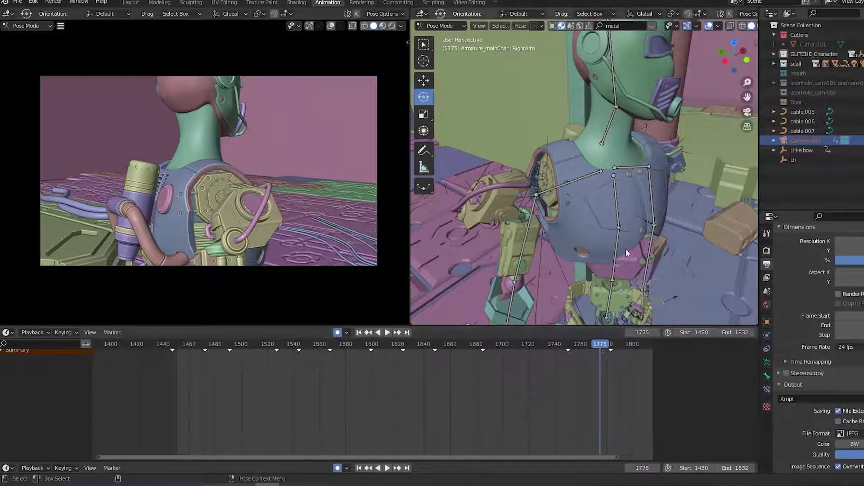
pyautogui.hotkey('ctrl', 'Tab')
pyautogui.hotkey('ctrl', 's')
# Rotate Camera-004 by about -1° around global X at frame 1685 and replay from about frame 1622.
pyautogui.moveTo(580, 345); pyautogui.dragTo(480, 353)
pyautogui.press('KP_Decimal')
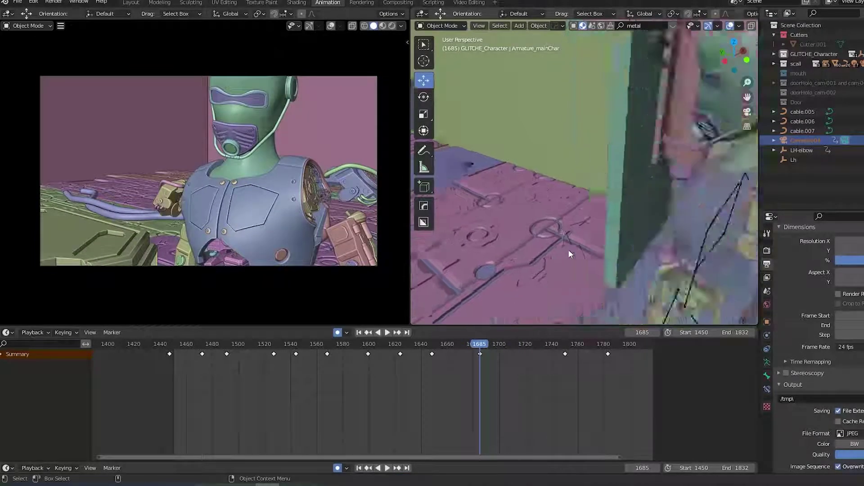
pyautogui.scroll(-3, 569, 252)
pyautogui.scroll(-3, 546, 275)
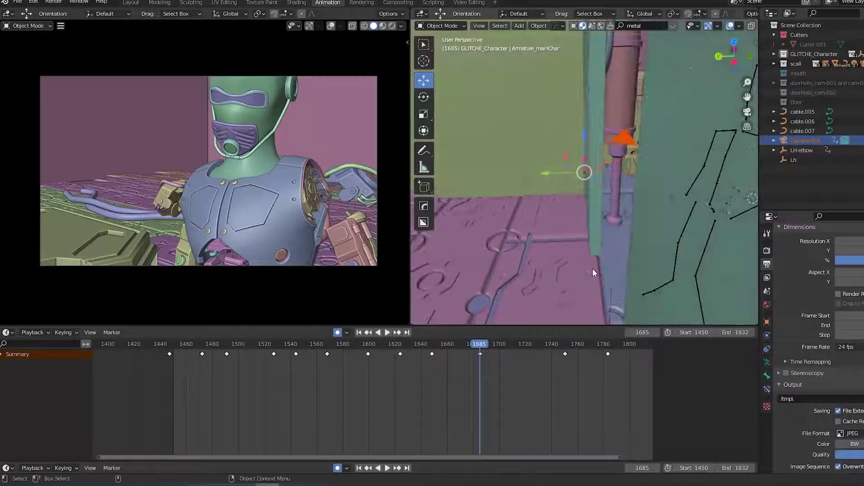
pyautogui.press('r')
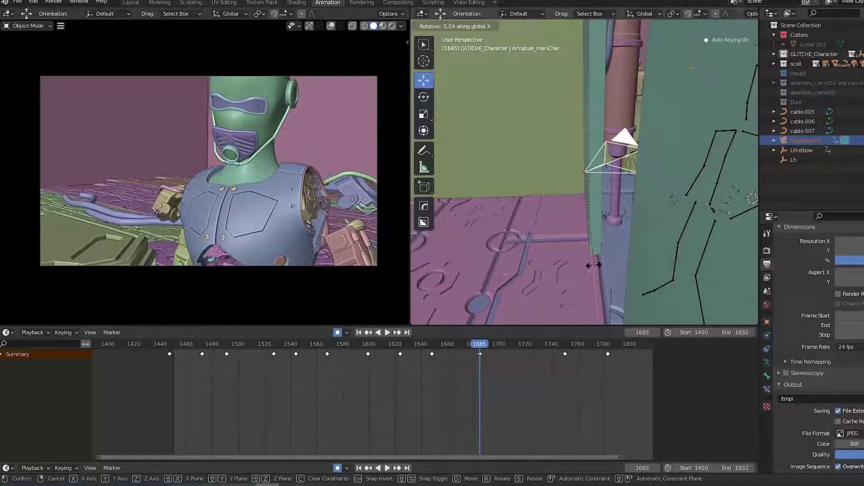
pyautogui.click(594, 266)
pyautogui.click(397, 343)
pyautogui.press('space')
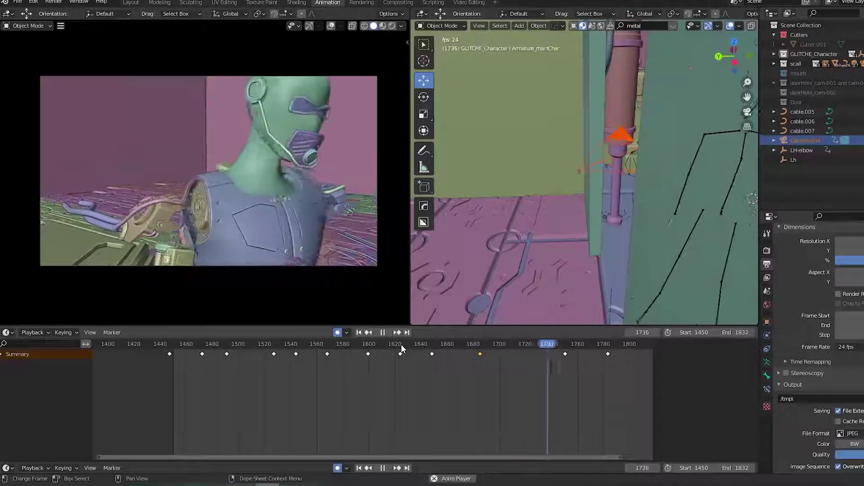
# Shift the camera key near frame 1750 to about 1756, and rotate the camera by about -1.7° around global X at frame 1783.
pyautogui.press('space')
pyautogui.moveTo(566, 354); pyautogui.dragTo(572, 355)
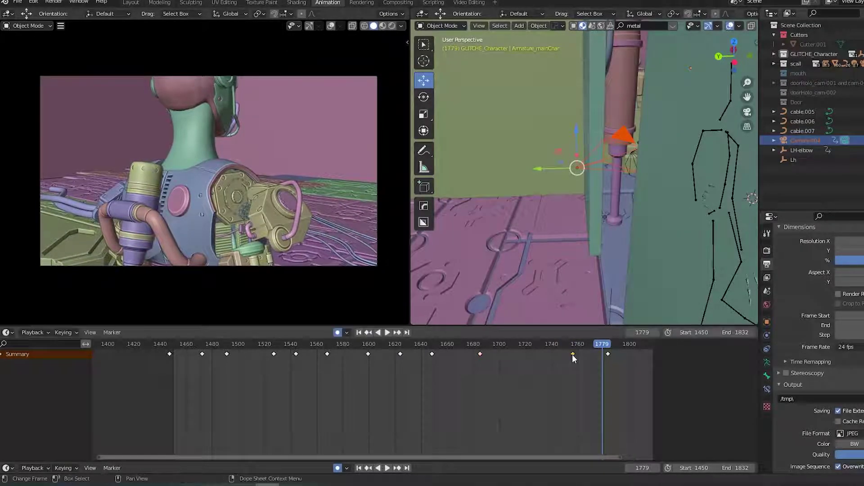
pyautogui.press('Up')
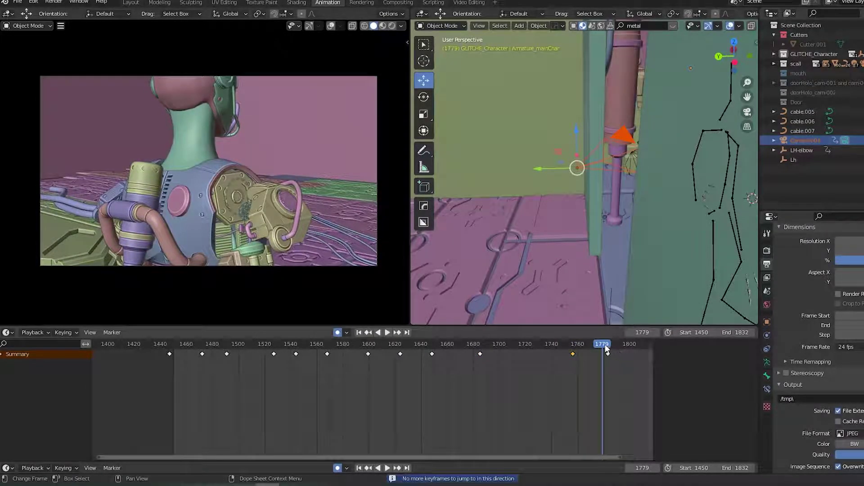
pyautogui.click(624, 135)
pyautogui.press('Up')
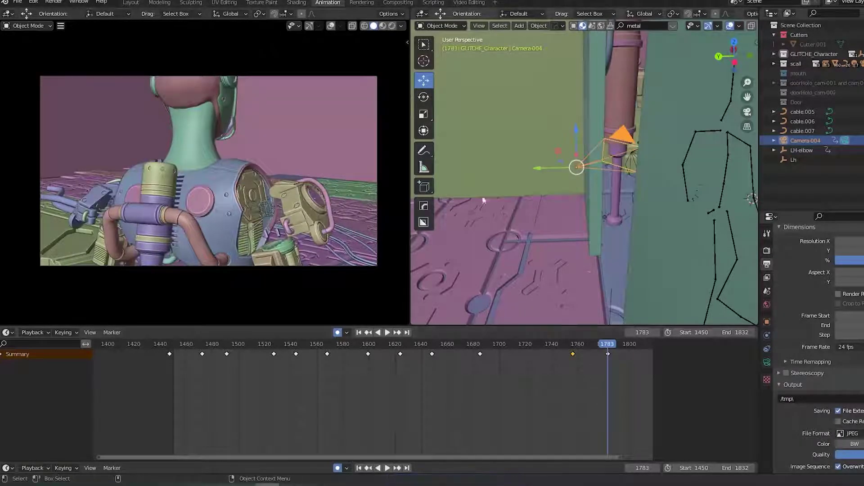
pyautogui.press('r')
pyautogui.press('x')
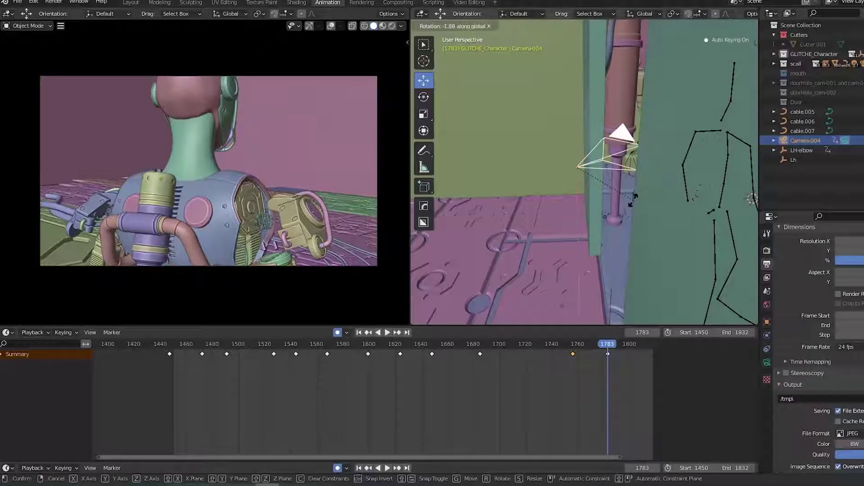
pyautogui.click(633, 199)
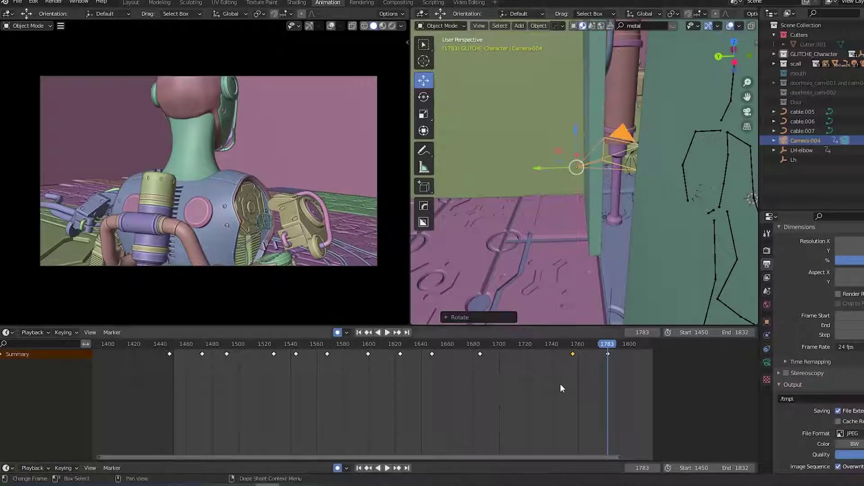
# Replay the adjusted camera motion and save the file.
pyautogui.press('space')
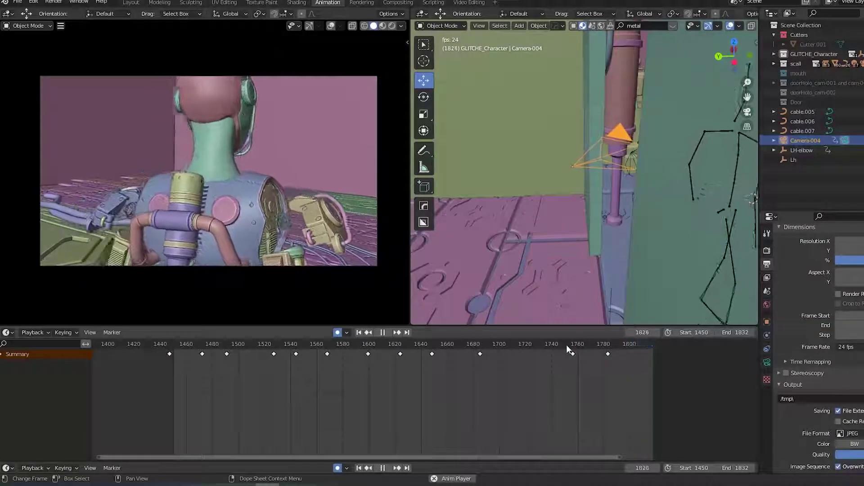
pyautogui.press('space')
pyautogui.hotkey('ctrl', 's')
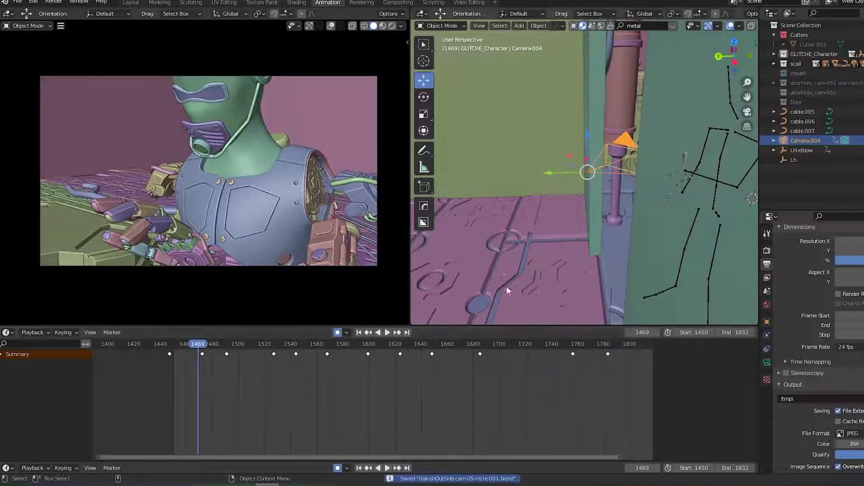
# Return the main character's armature to Pose Mode and play the full-body motion through to frame 1783.
pyautogui.moveTo(662, 256); pyautogui.dragTo(607, 235, button='middle')
pyautogui.click(651, 174)
pyautogui.hotkey('ctrl', 'Tab')
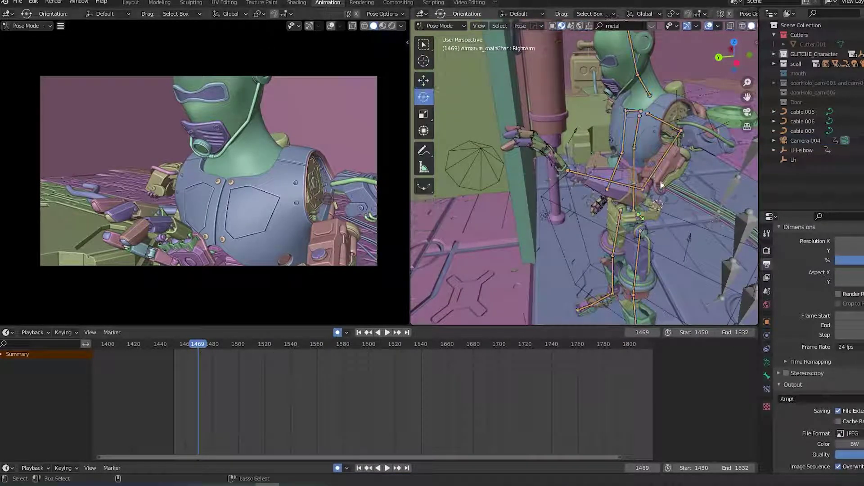
pyautogui.press('space')
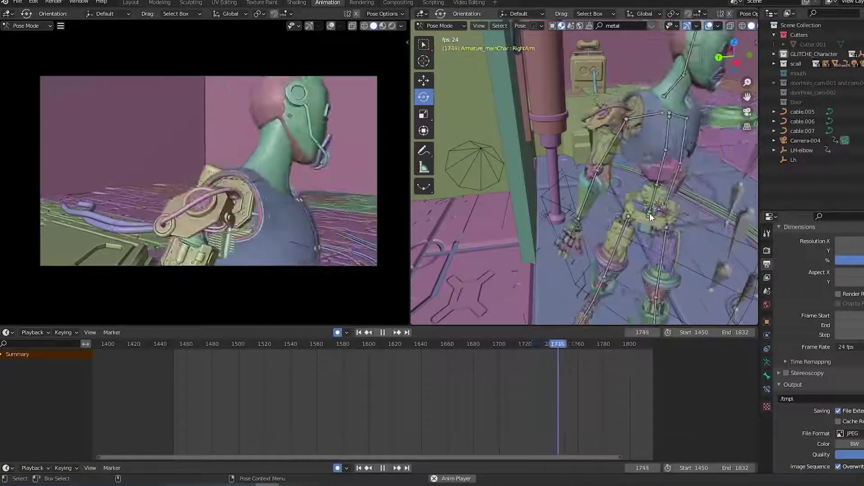
pyautogui.press('space')
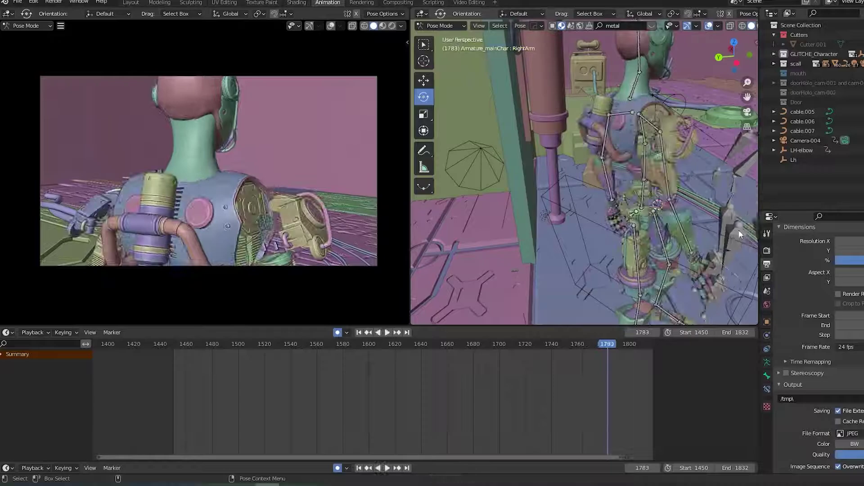
# Replay the animation from about frame 1645, save the file and maximize the camera view to review the turn.
pyautogui.click(428, 345)
pyautogui.press('space')
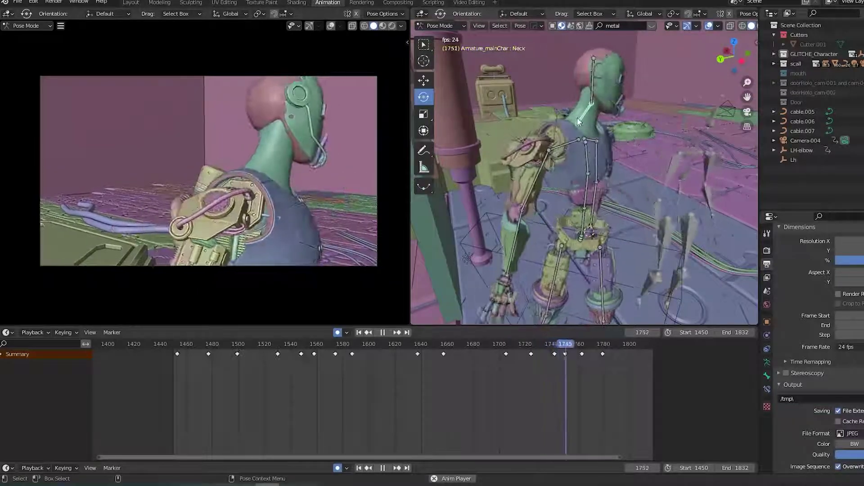
pyautogui.hotkey('ctrl', 's')
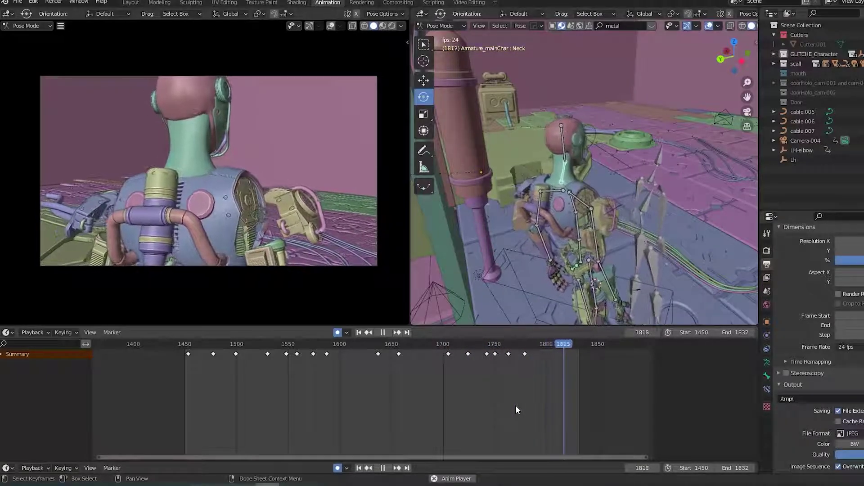
pyautogui.hotkey('ctrl', 'space')
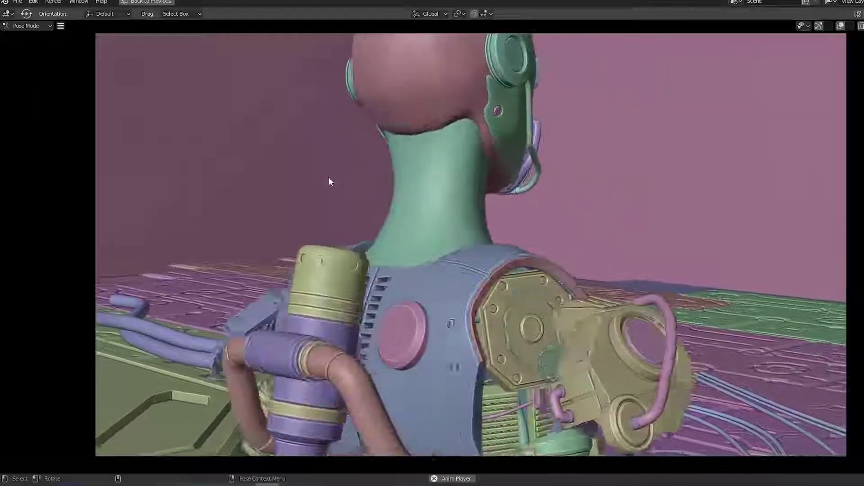